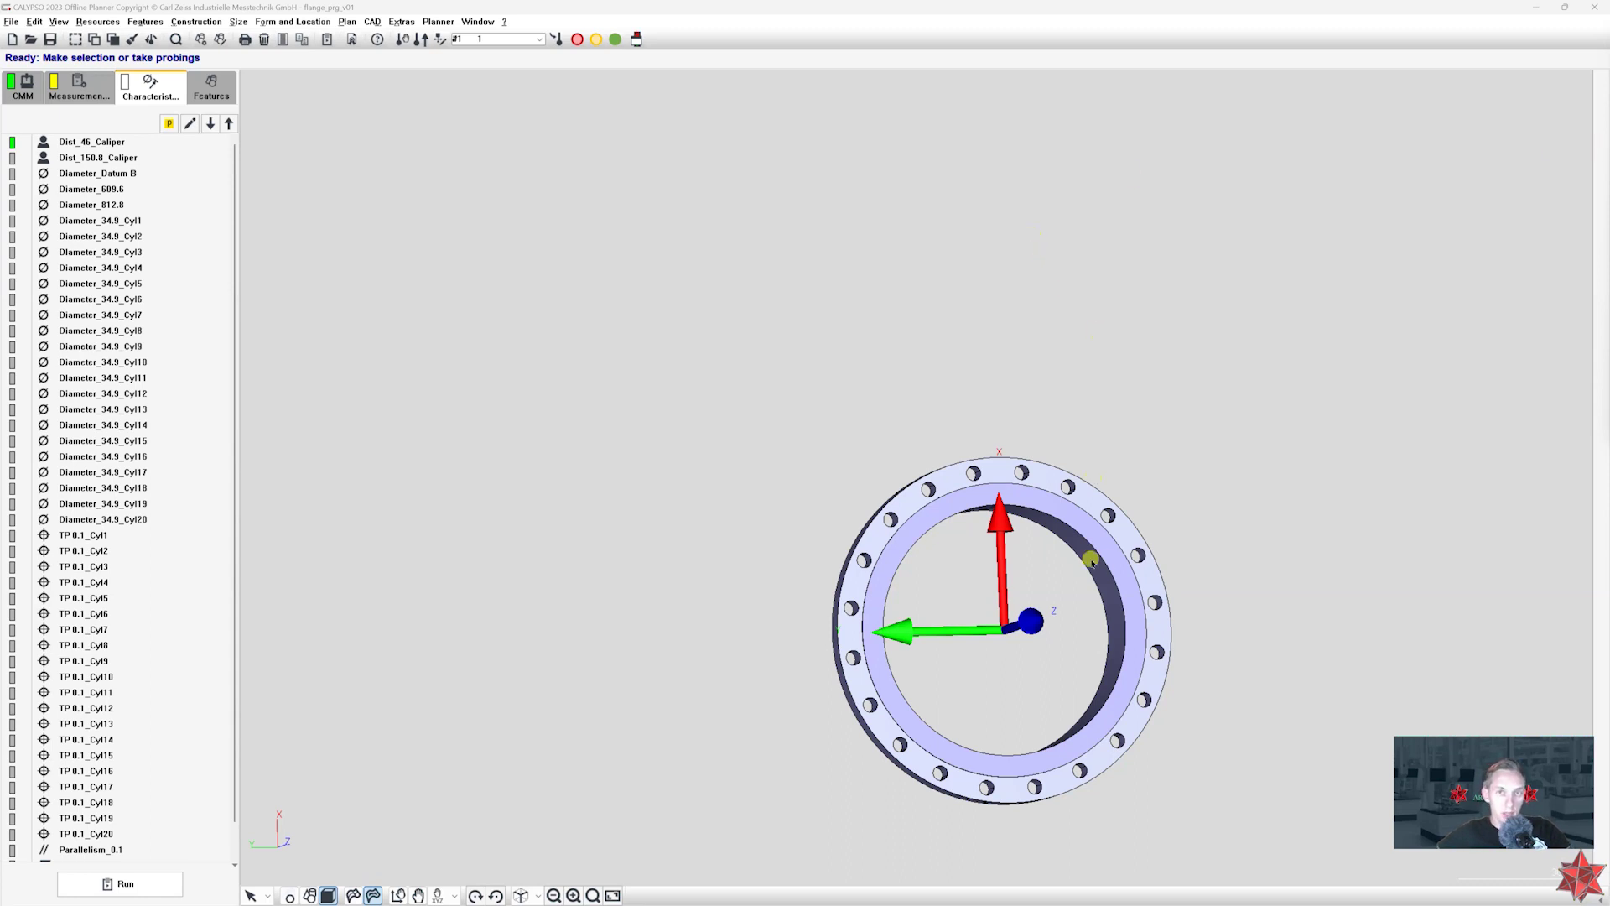
- Switch to the flange.pdf drawing and examine the datum A flatness callout on the flange face in View B
middle_drag(1208, 485, 1123, 404)
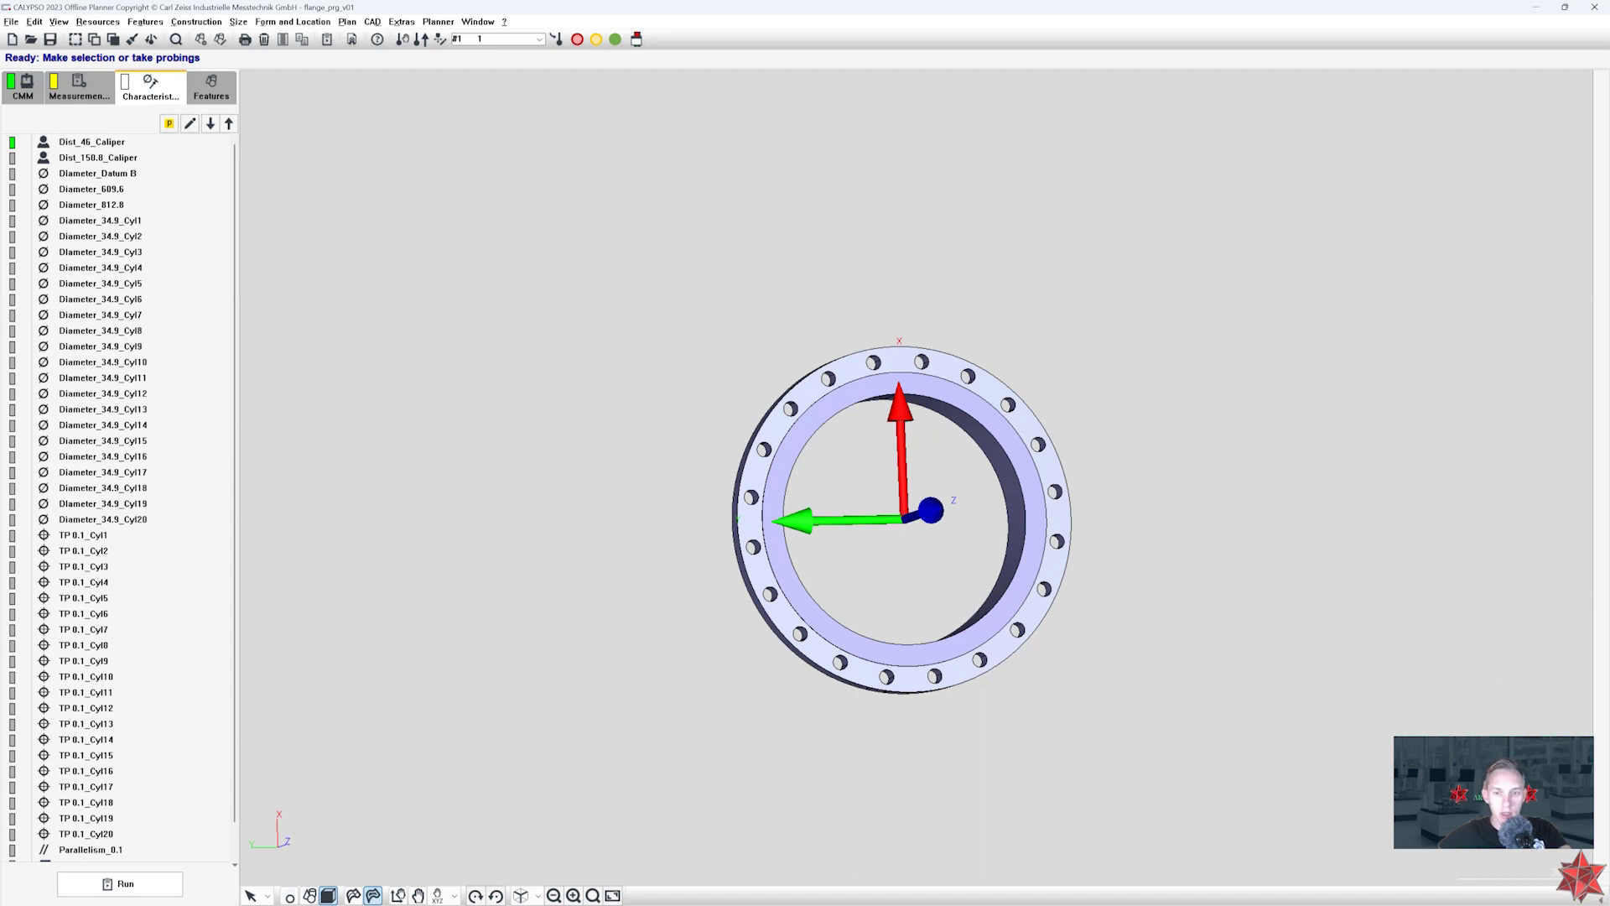
key(alt+Tab)
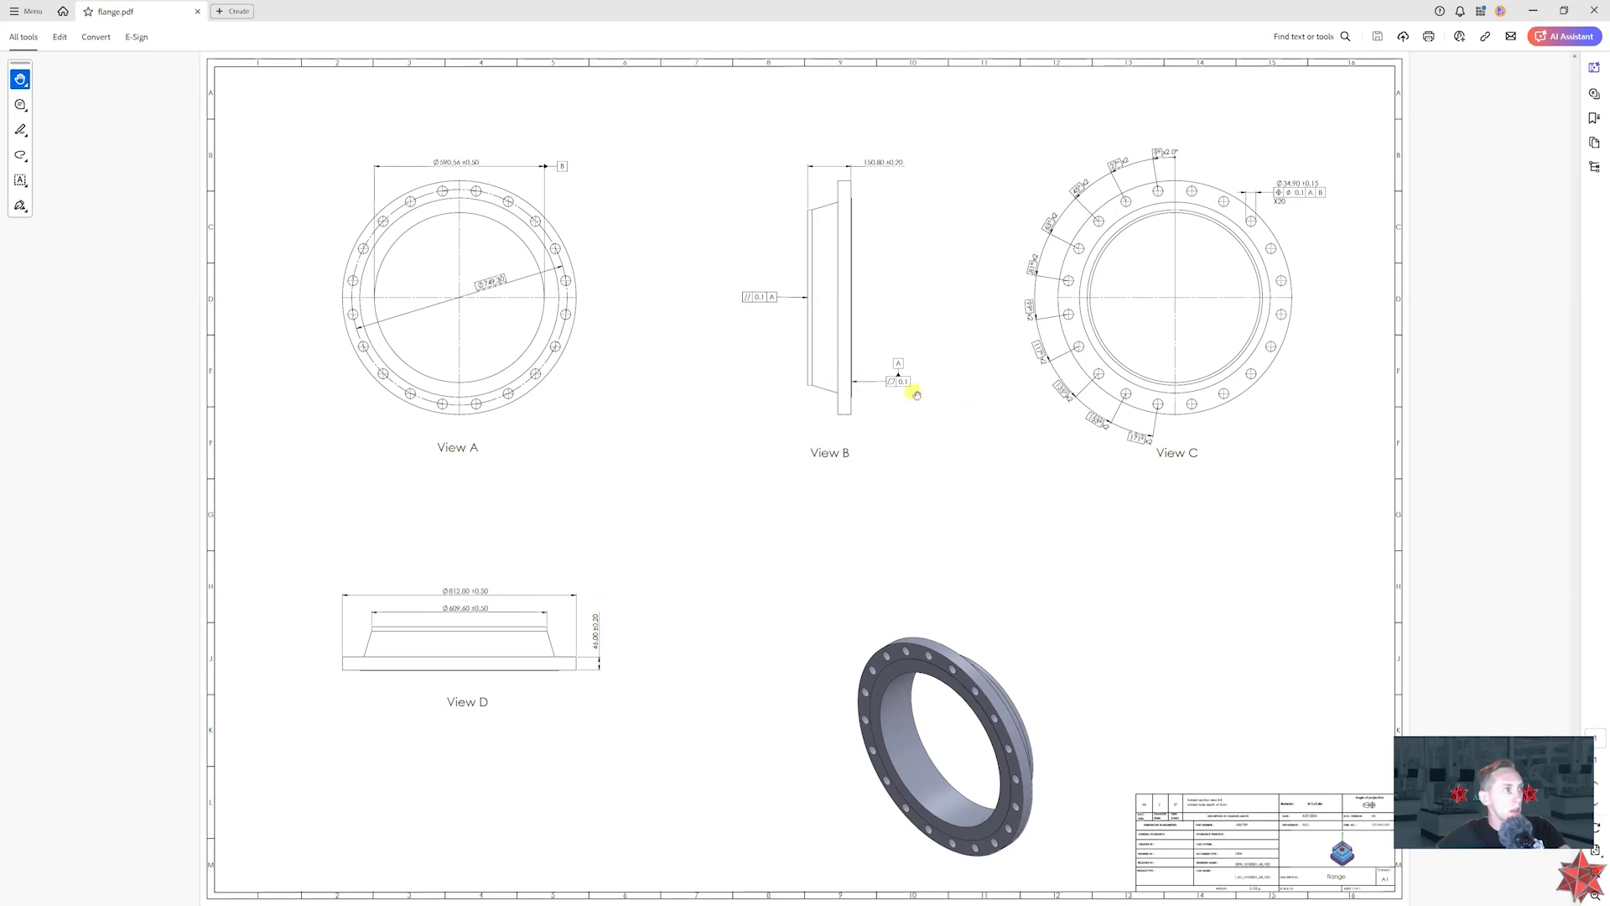
ctrl+scroll(853, 382, up, 10)
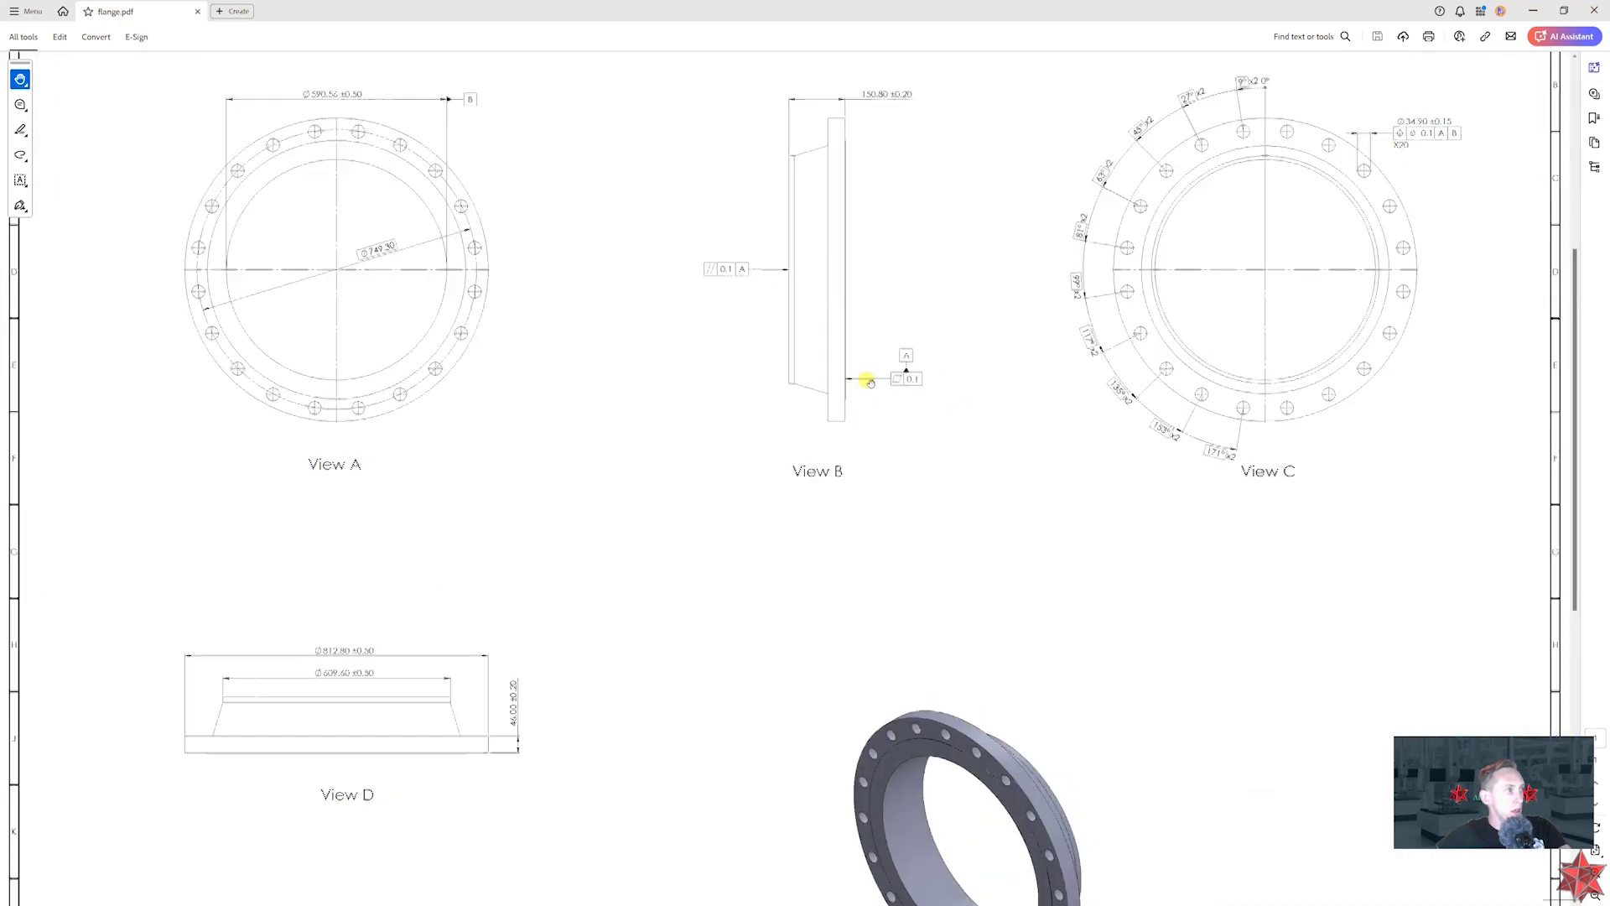
scroll(865, 510, up, 3)
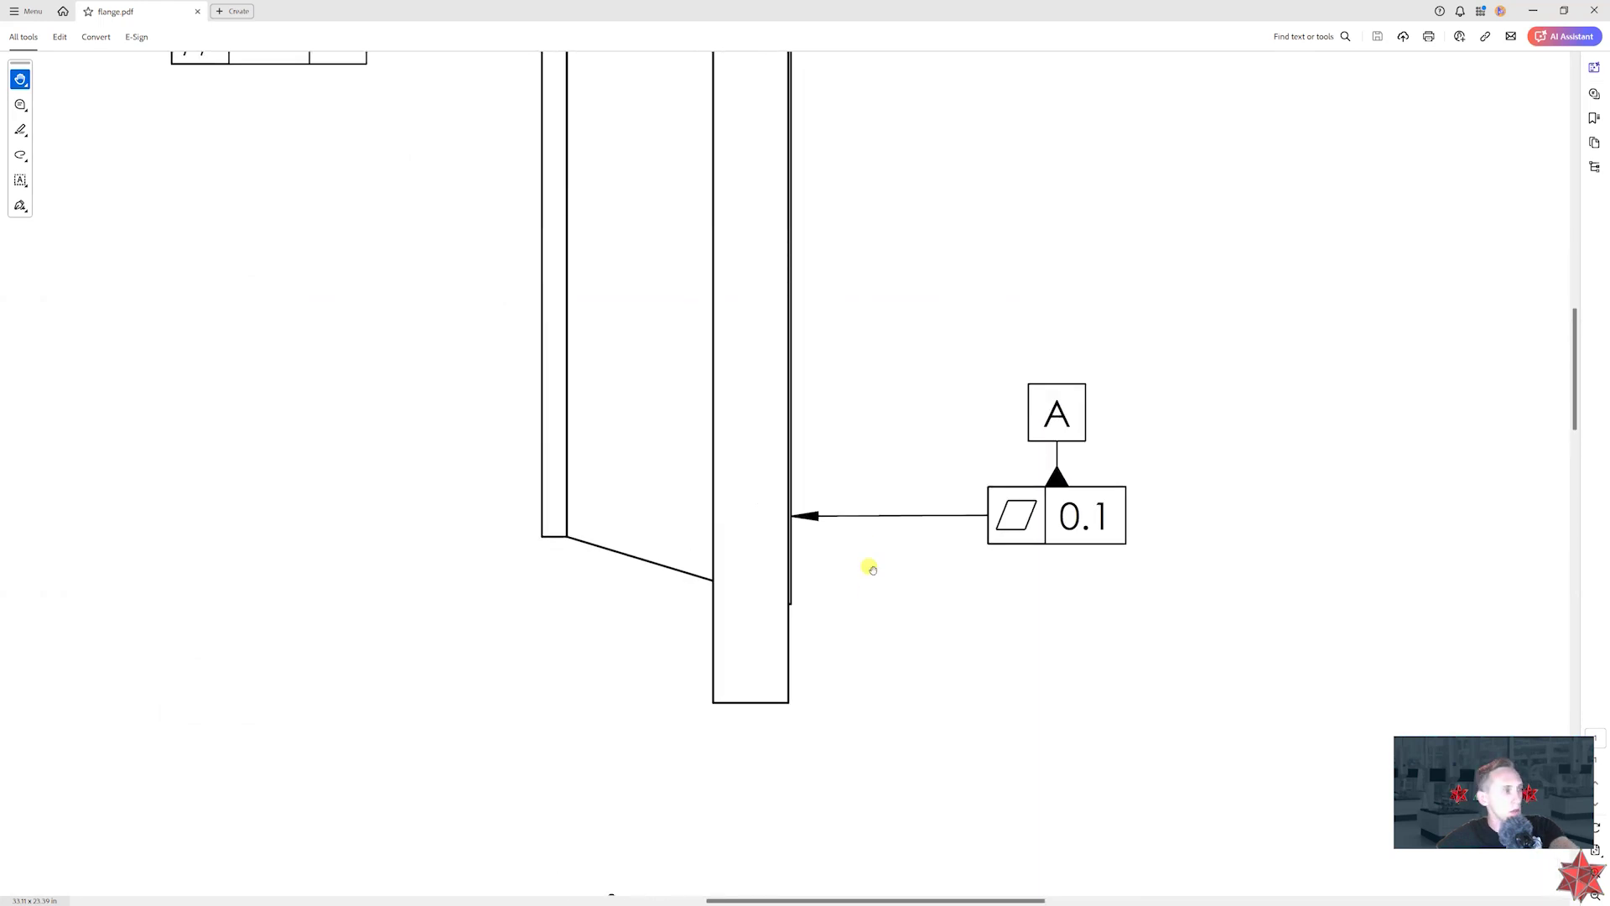
key(ctrl+5)
drag(865, 407, 878, 451)
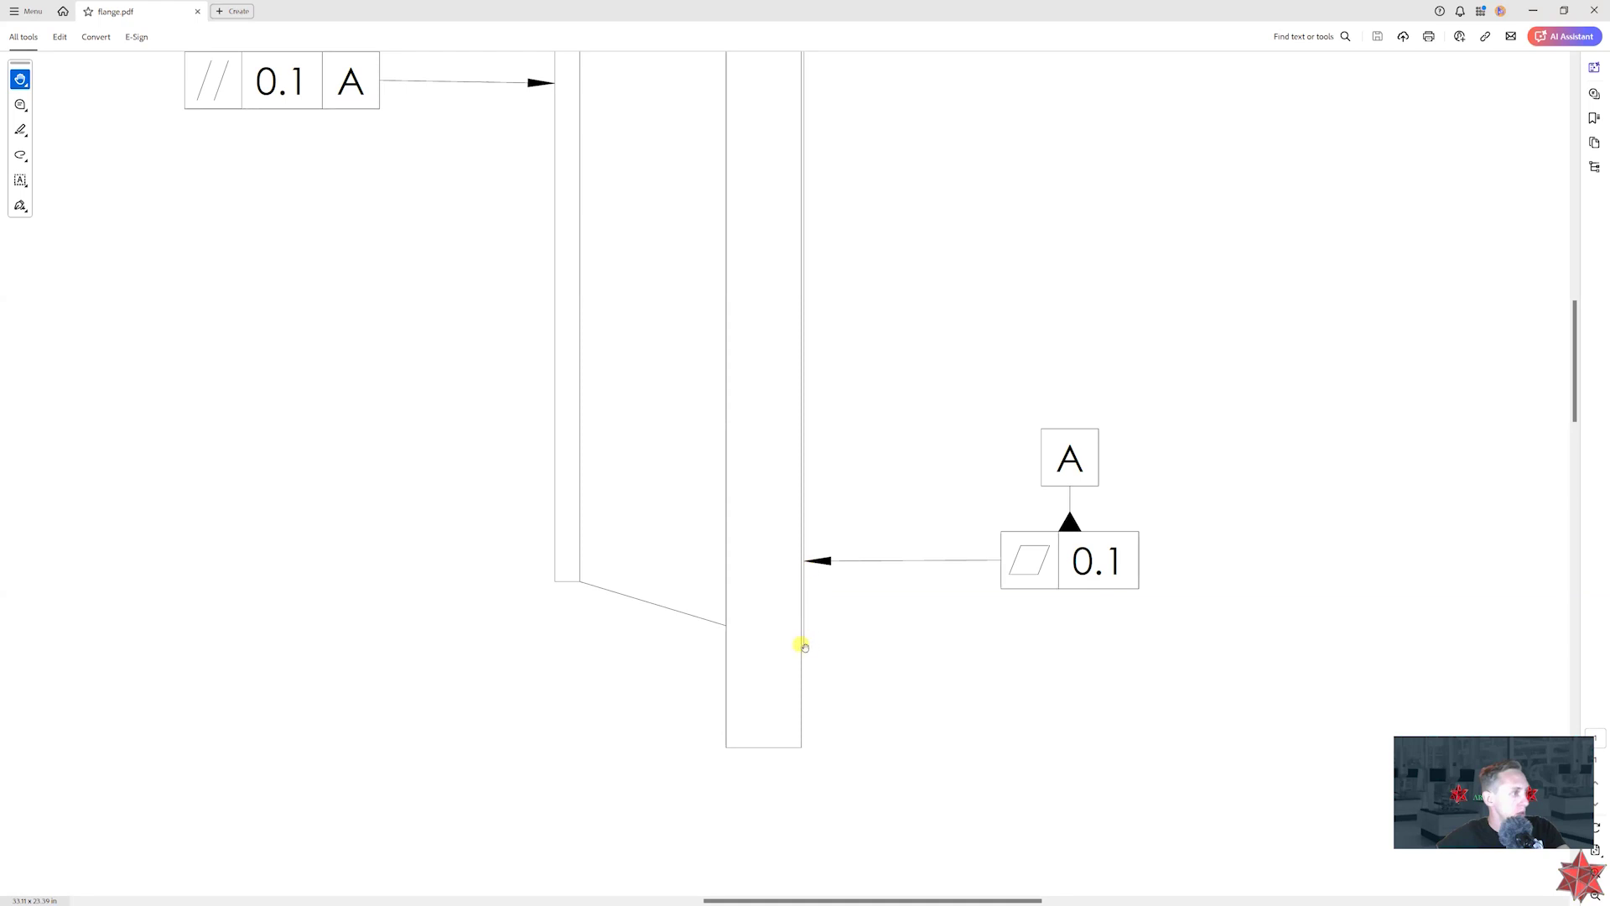
ctrl+scroll(910, 615, down, 3)
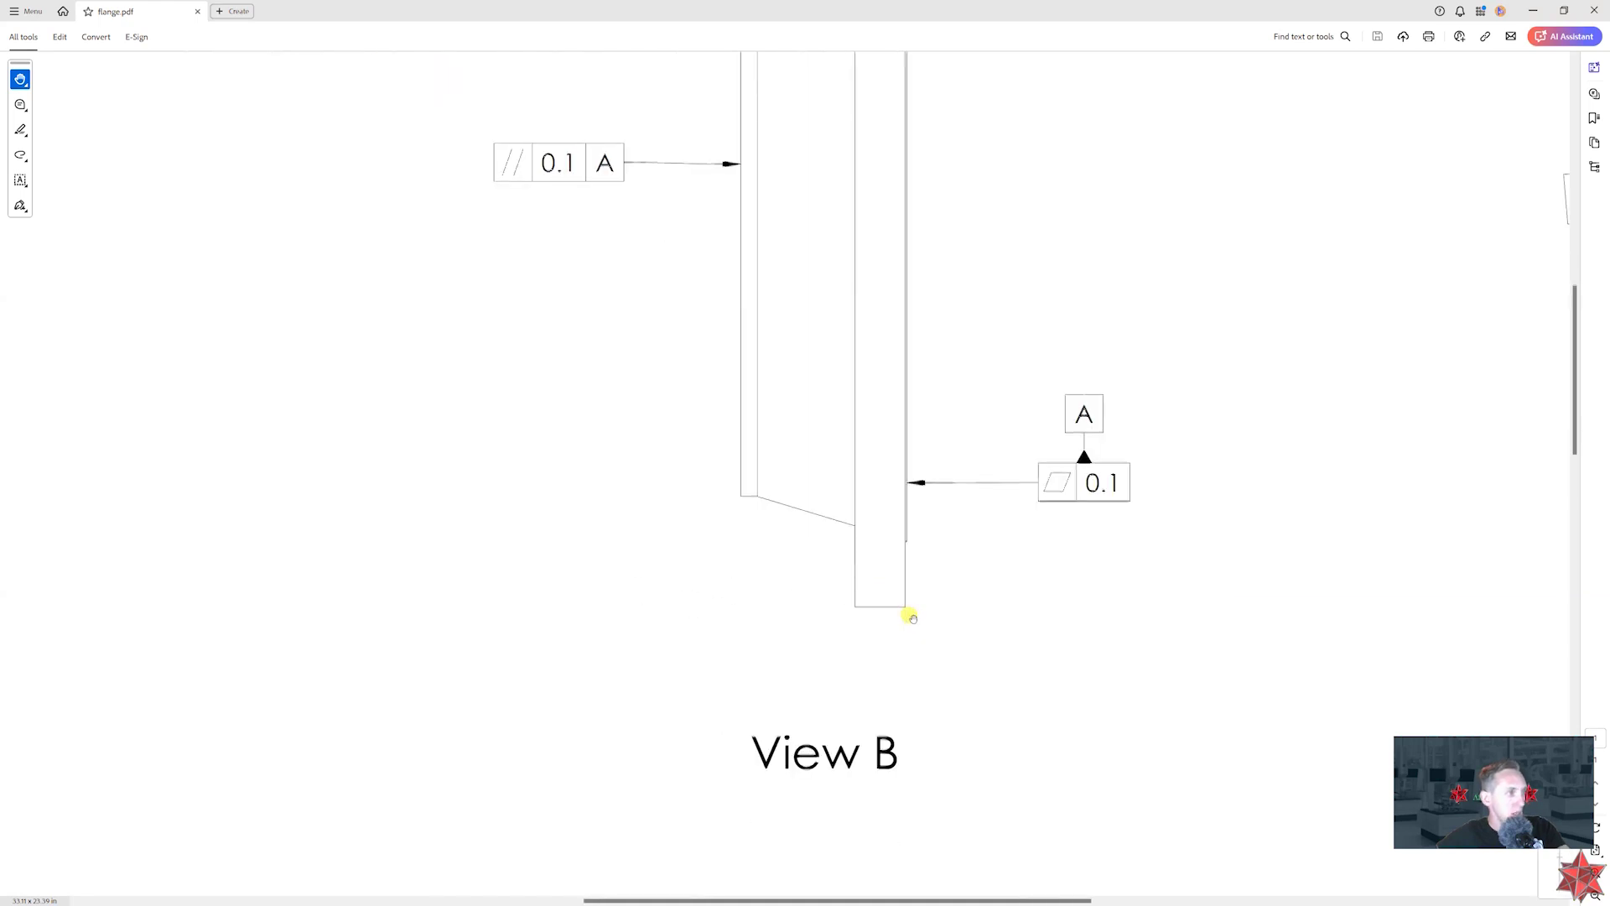
scroll(902, 618, down, 2)
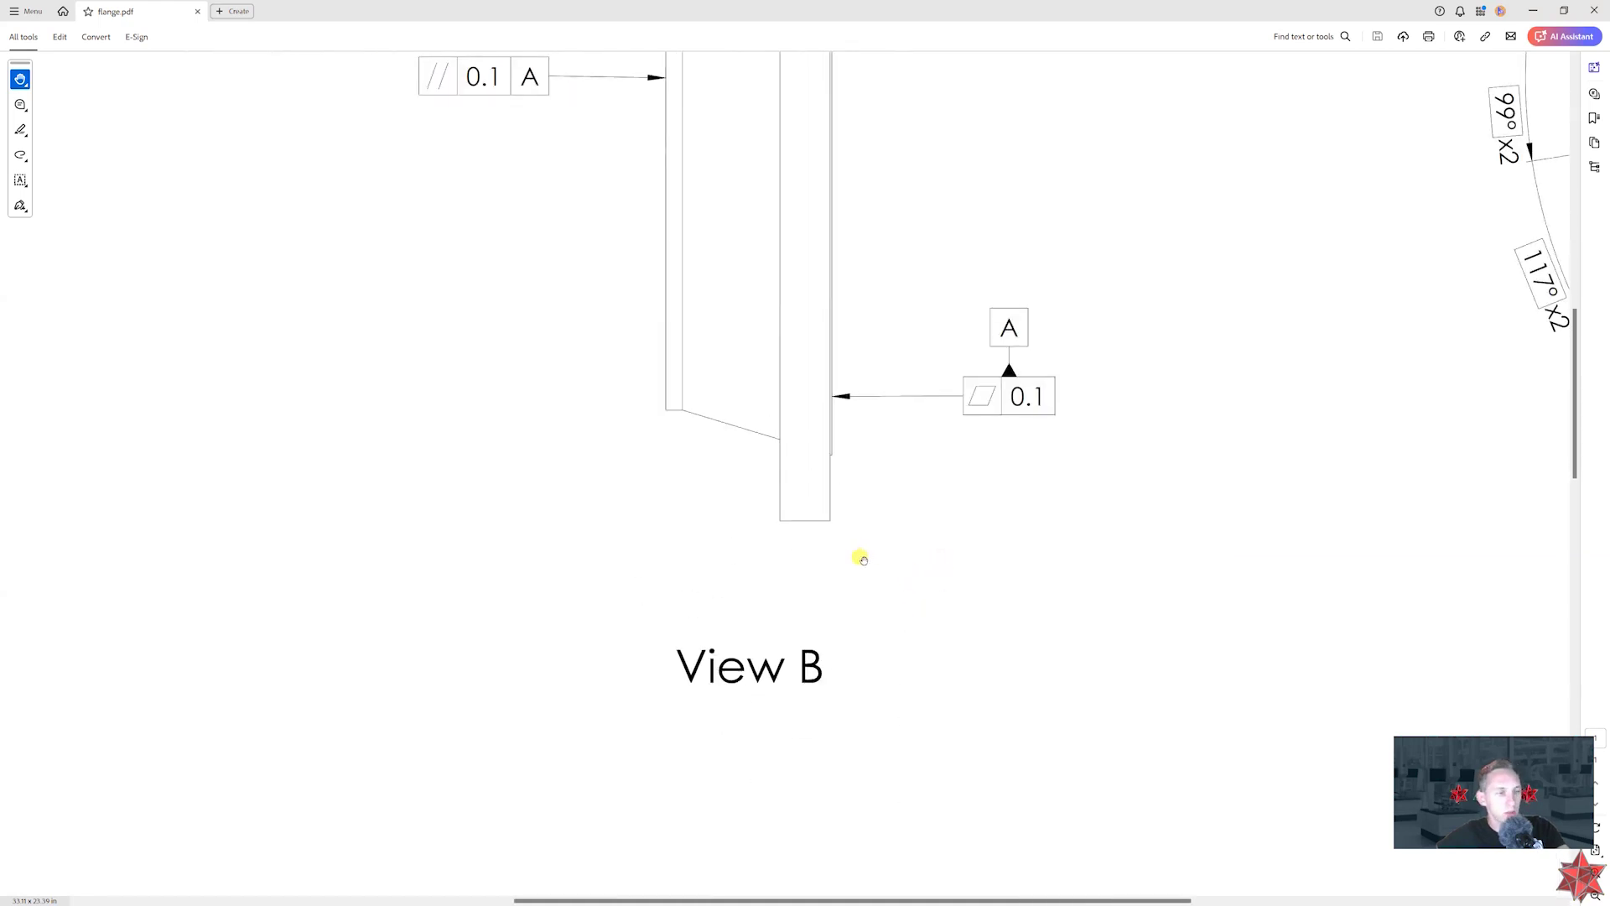
- Examine the datum B diameter in View A, the hole position callout in View C and the dimensions in View D
ctrl+scroll(860, 558, down, 3)
ctrl+scroll(862, 559, down, 2)
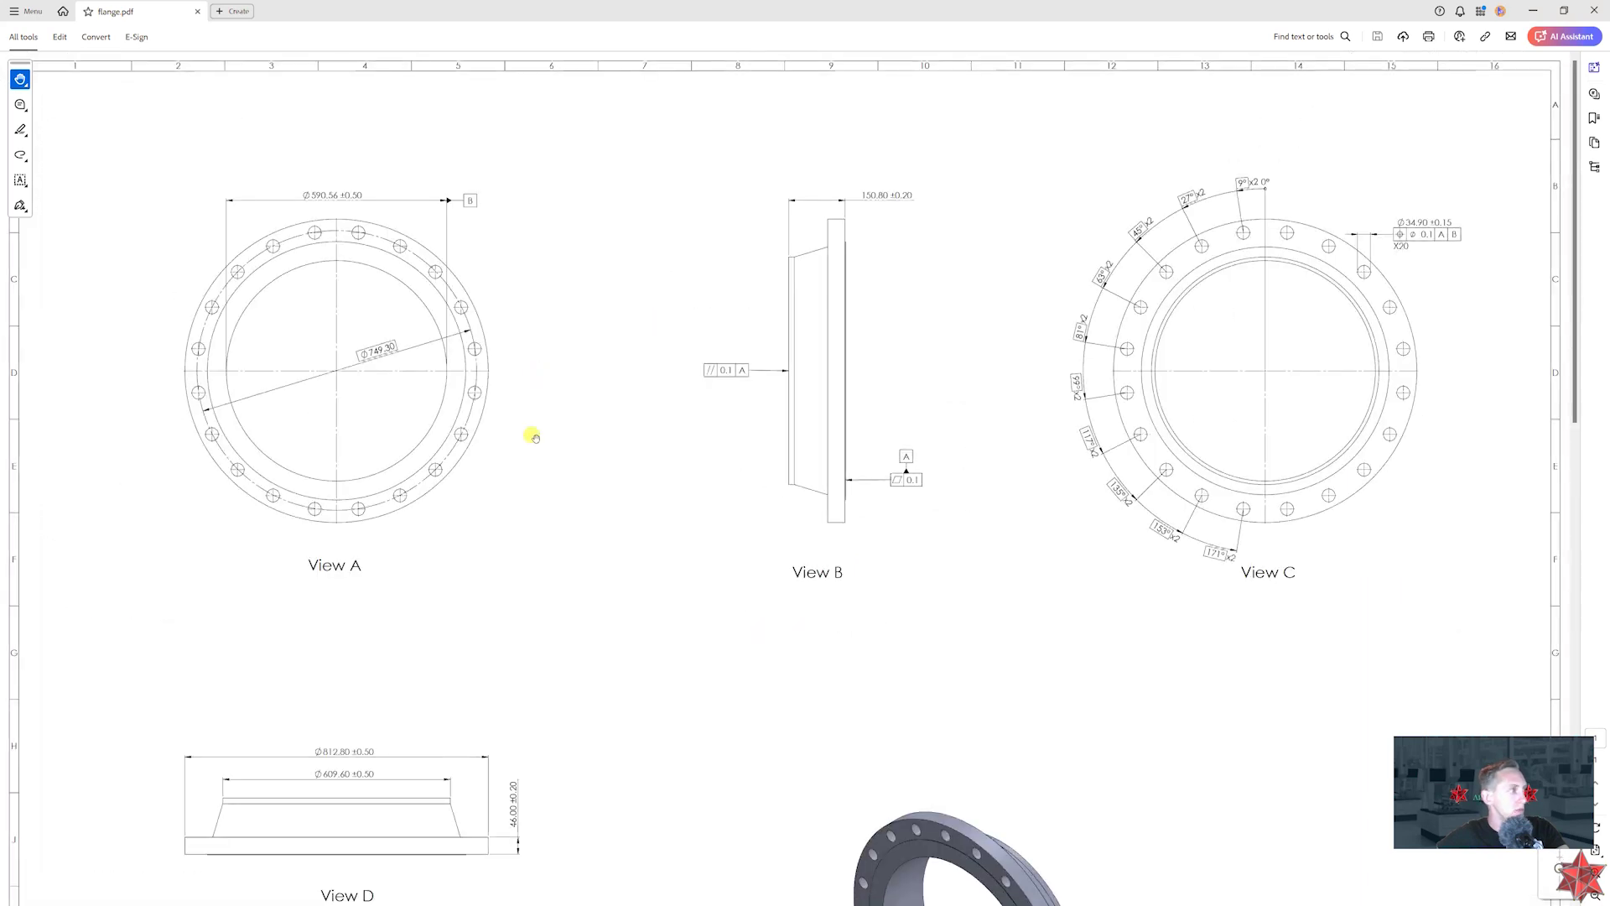
scroll(538, 425, down, 1)
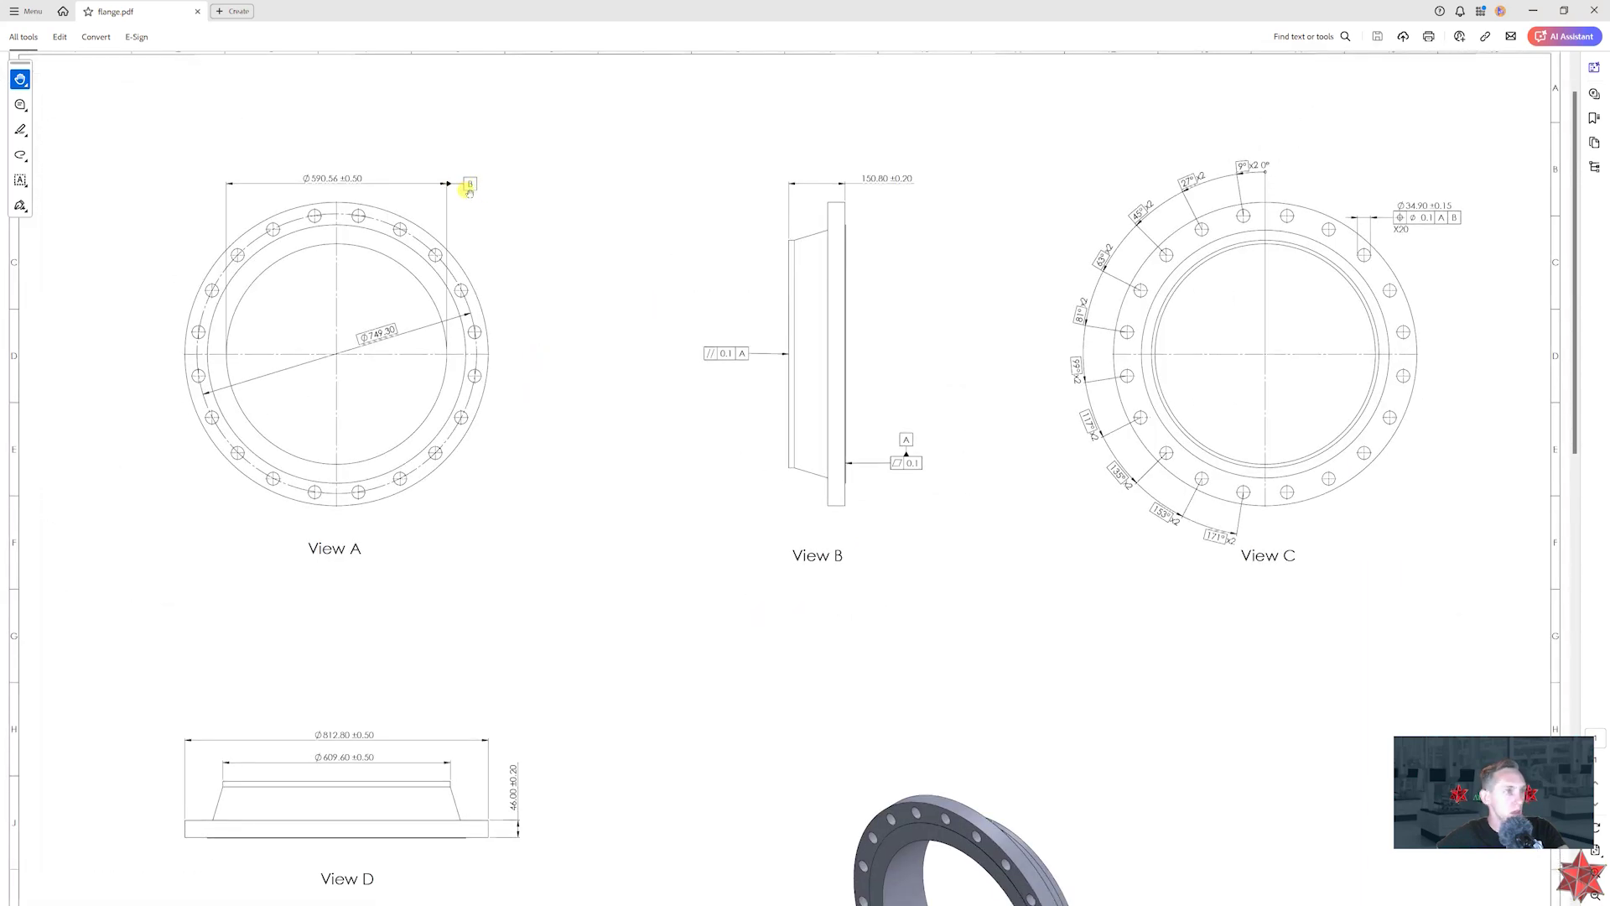
scroll(646, 277, down, 5)
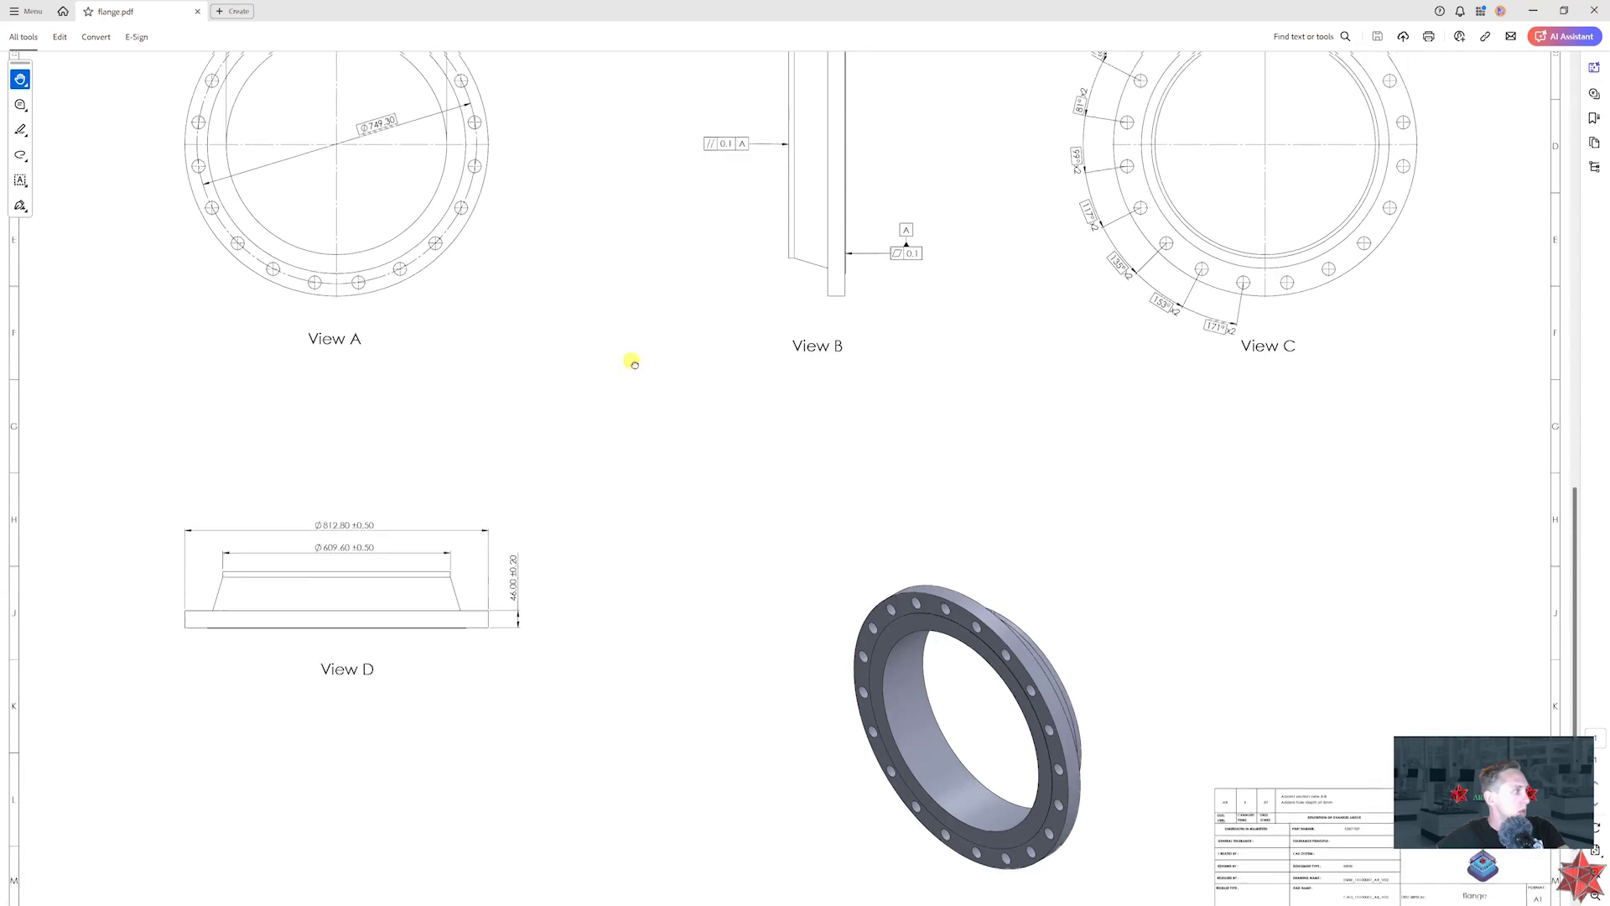
scroll(638, 420, up, 5)
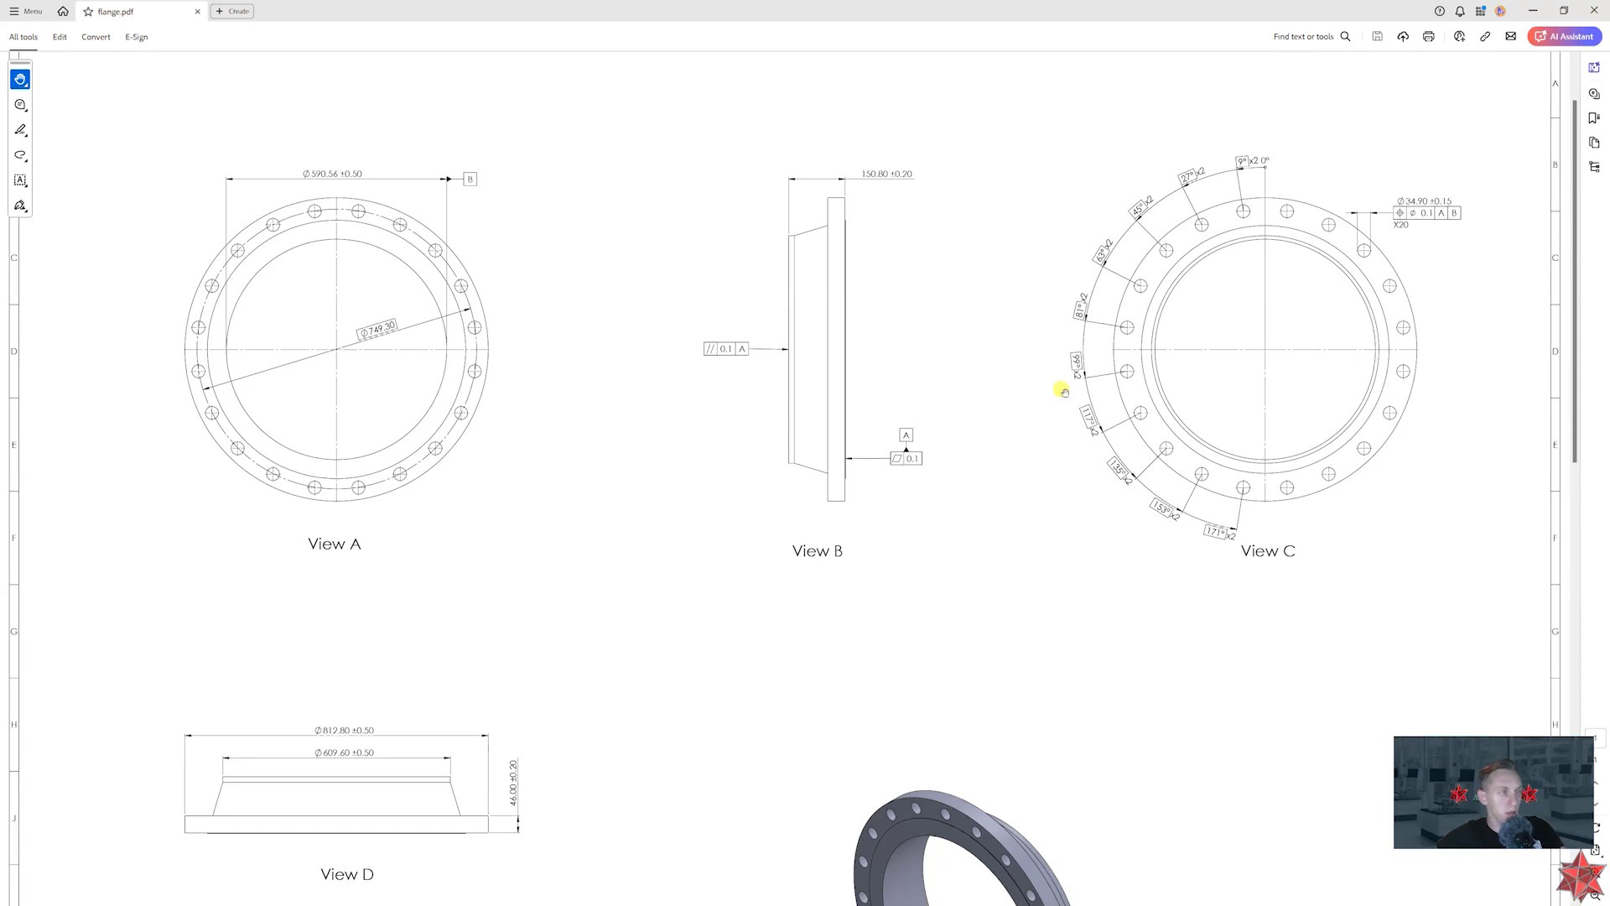
scroll(631, 378, up, 1)
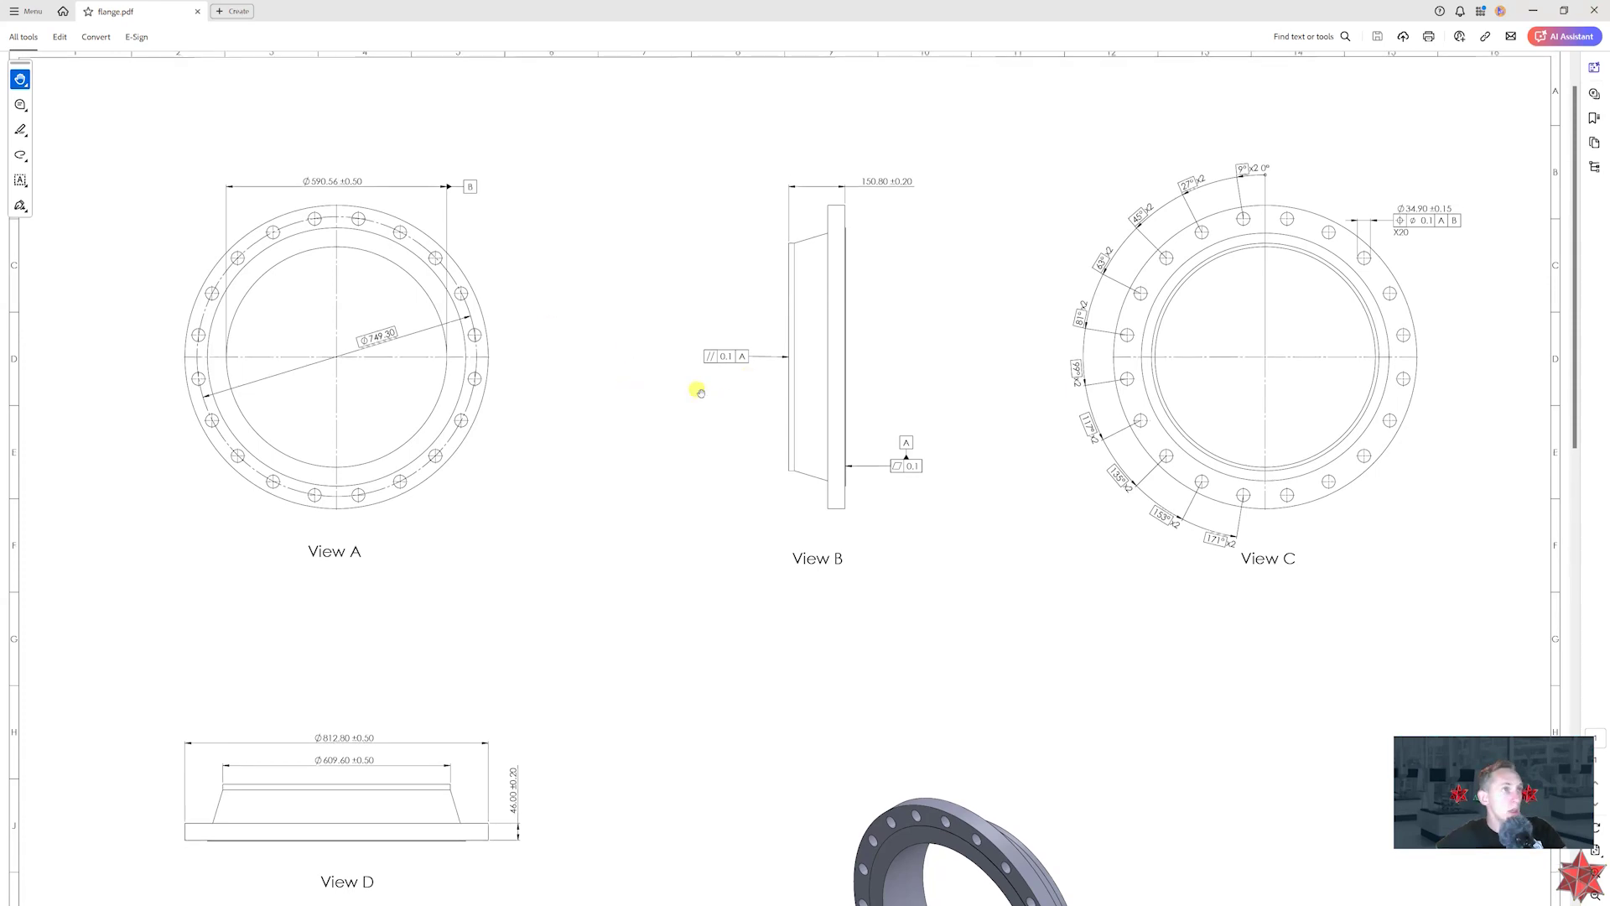
mouse_move(1121, 461)
mouse_down()
mouse_move(1118, 287)
mouse_move(1112, 359)
mouse_up()
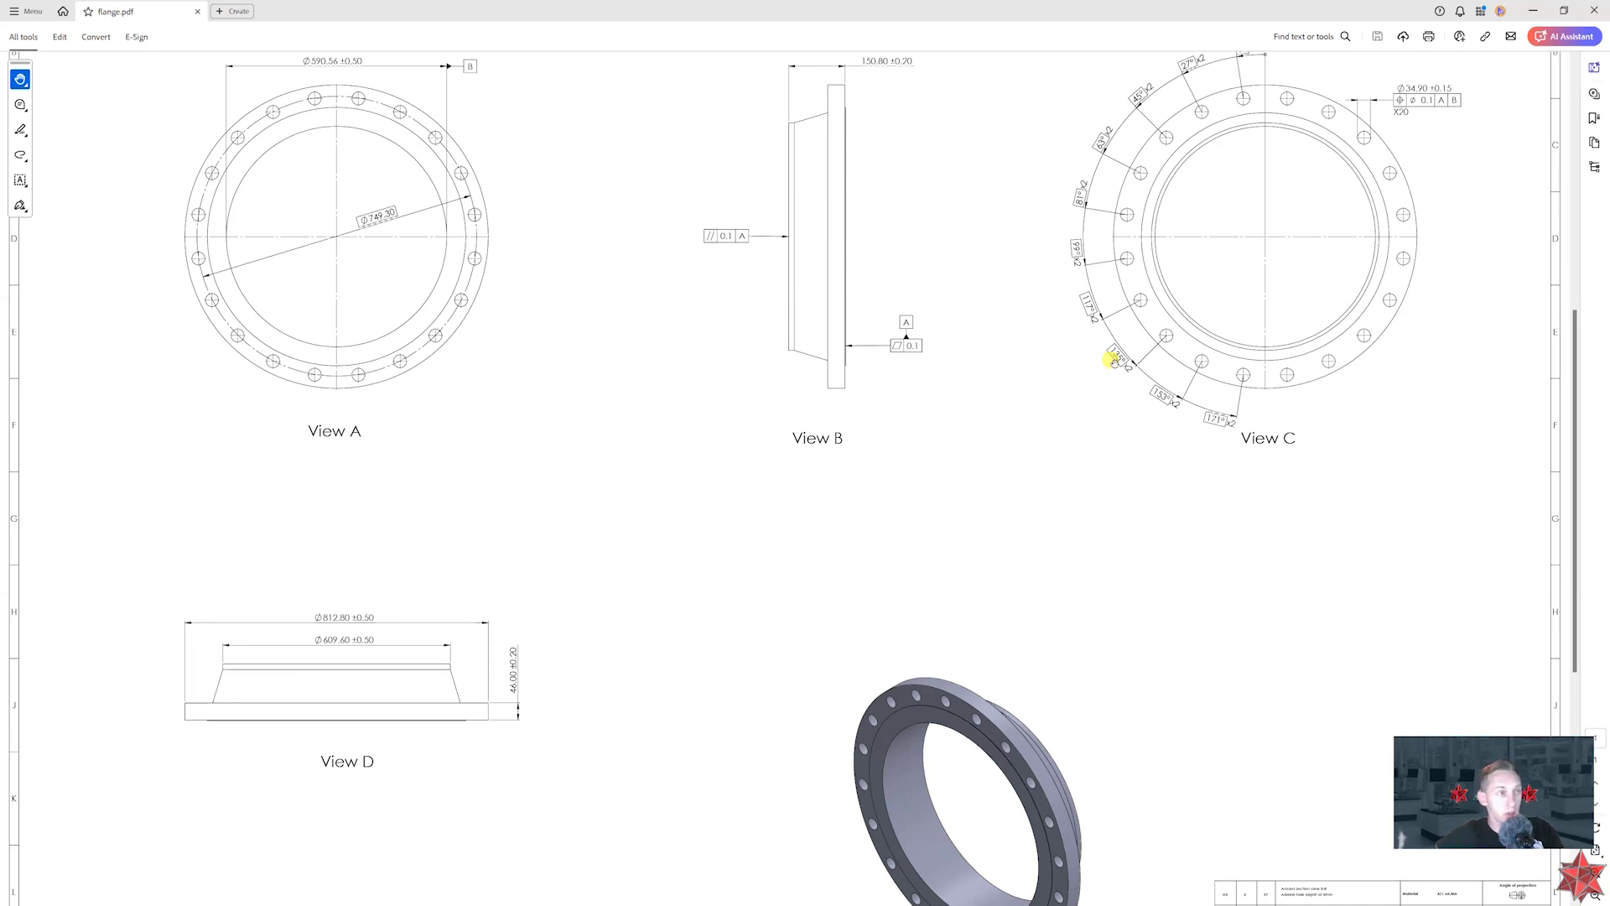
scroll(658, 504, up, 3)
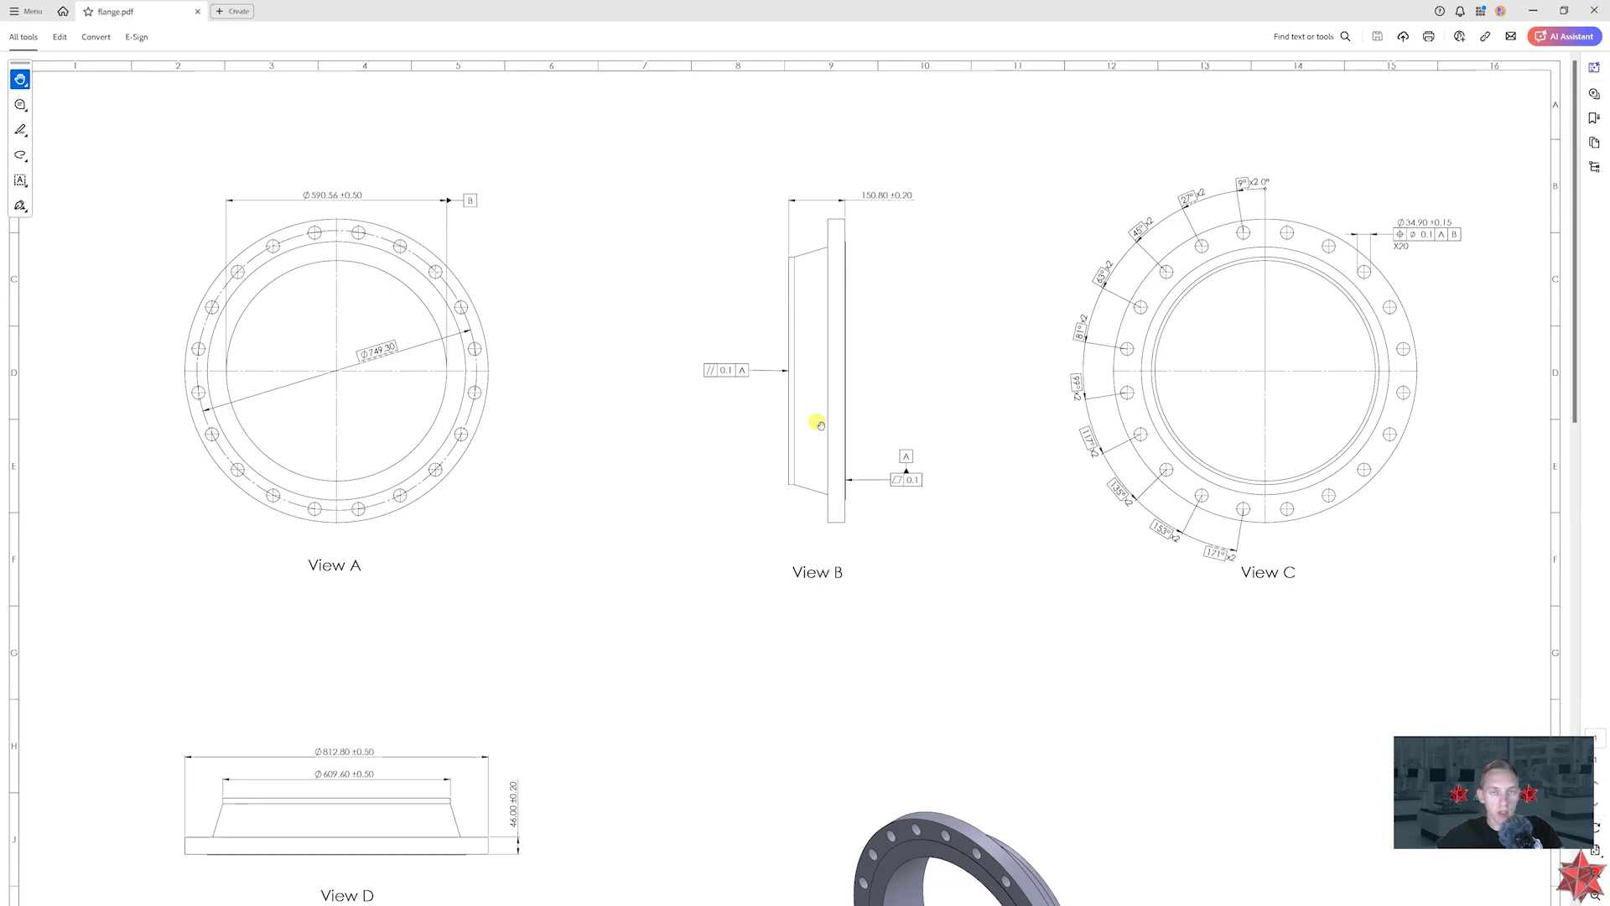
scroll(895, 431, down, 1)
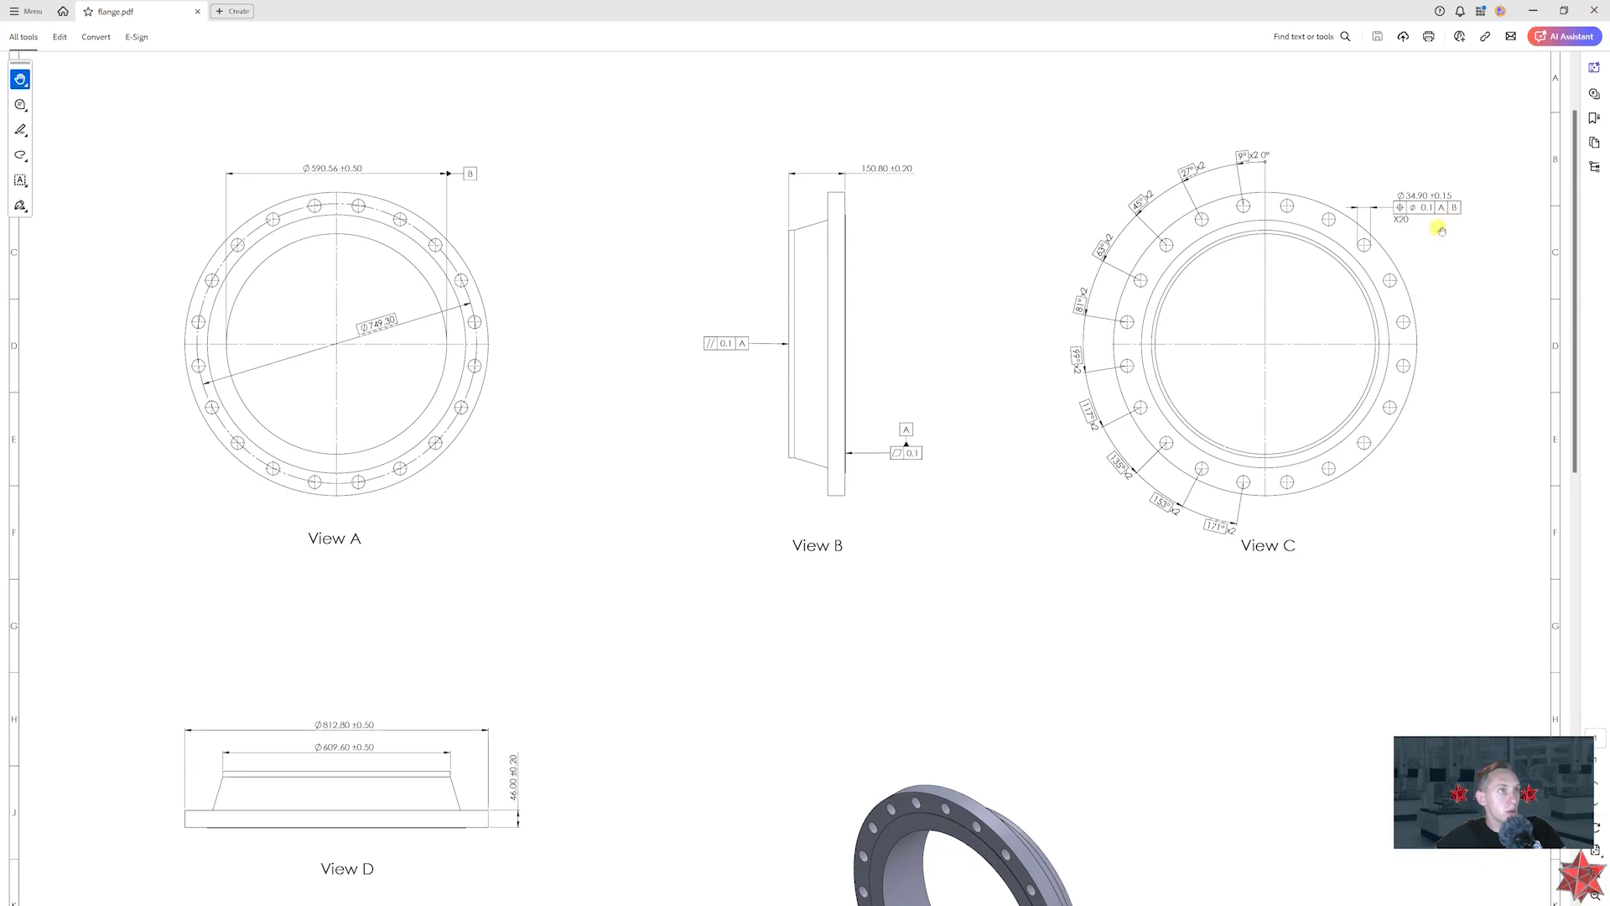
scroll(893, 432, down, 4)
scroll(893, 432, down, 1)
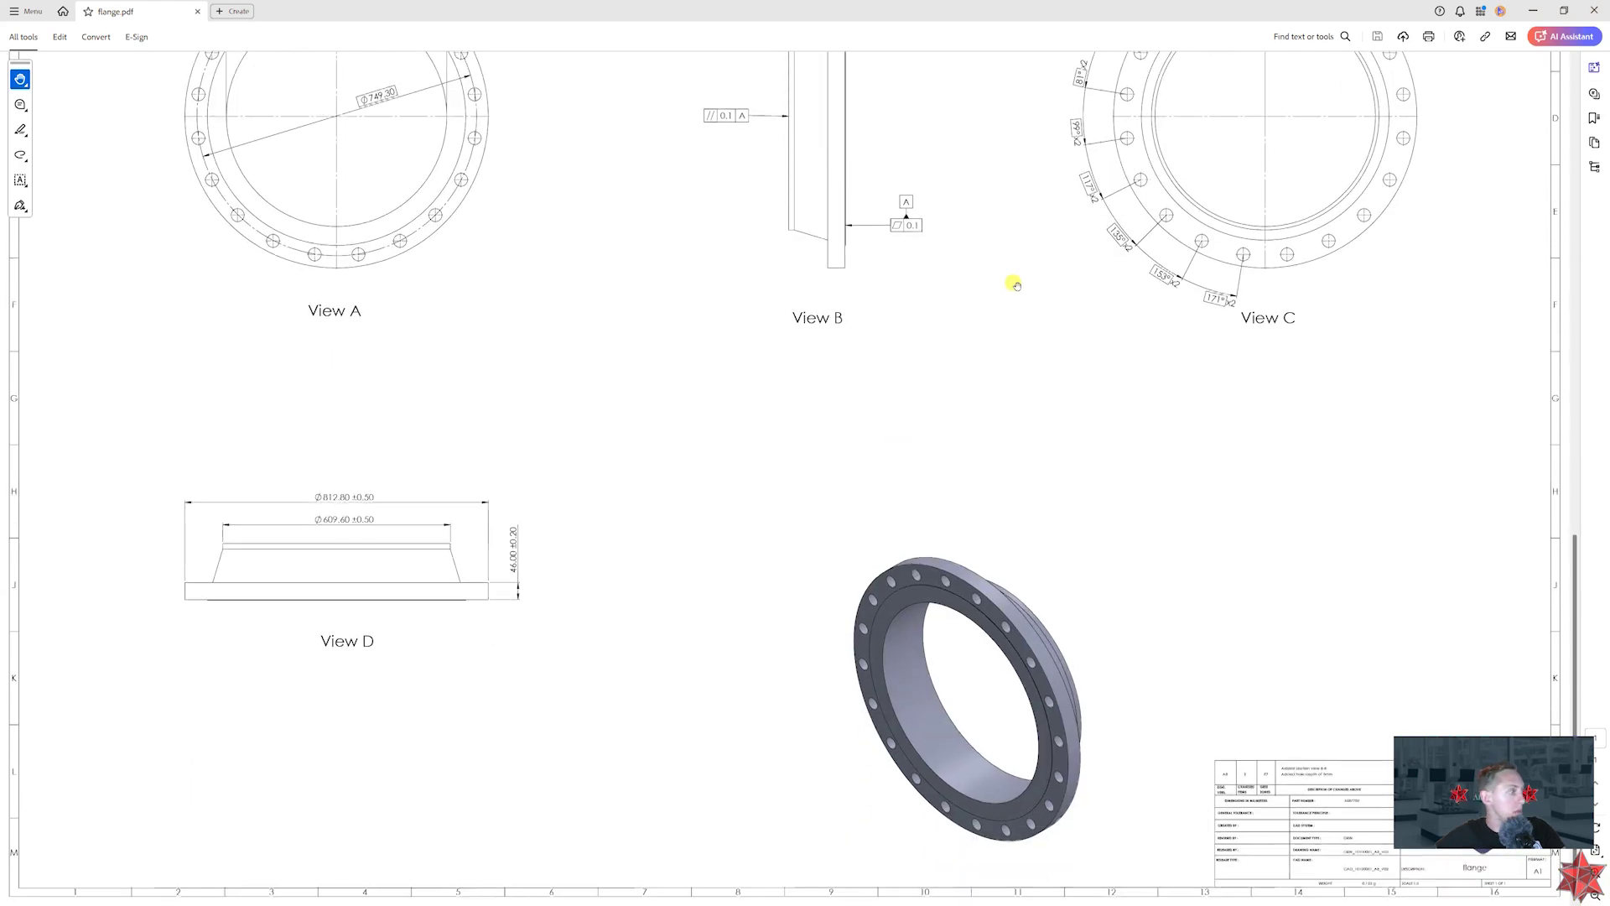
scroll(849, 431, up, 2)
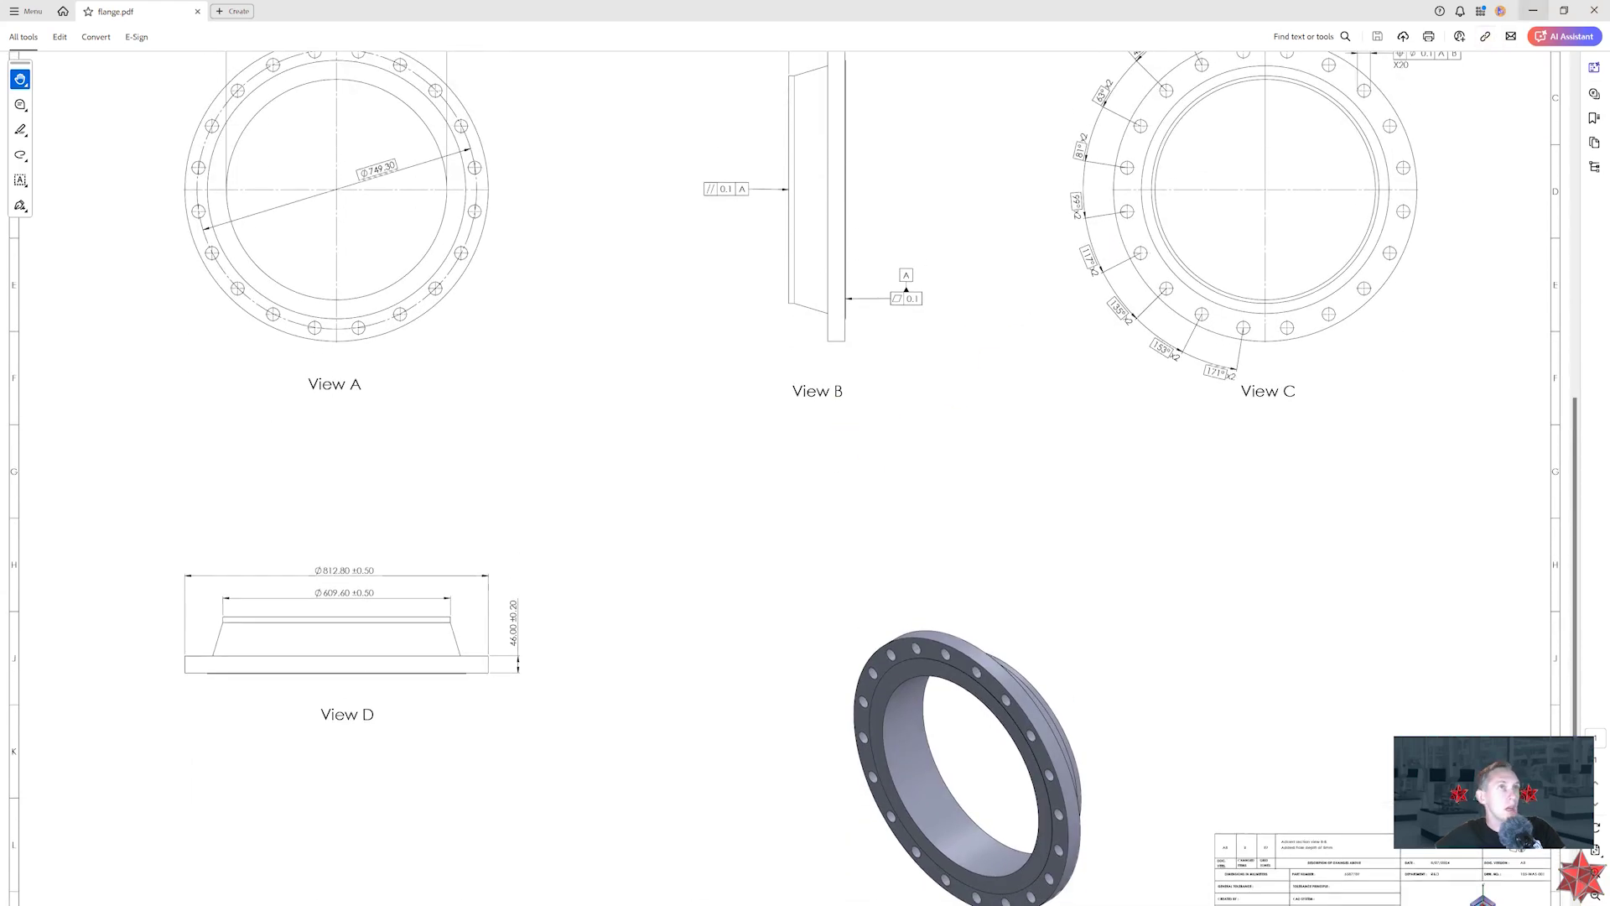
- Return to CALYPSO and open the flange's current base alignment with the option to change it
click(1533, 10)
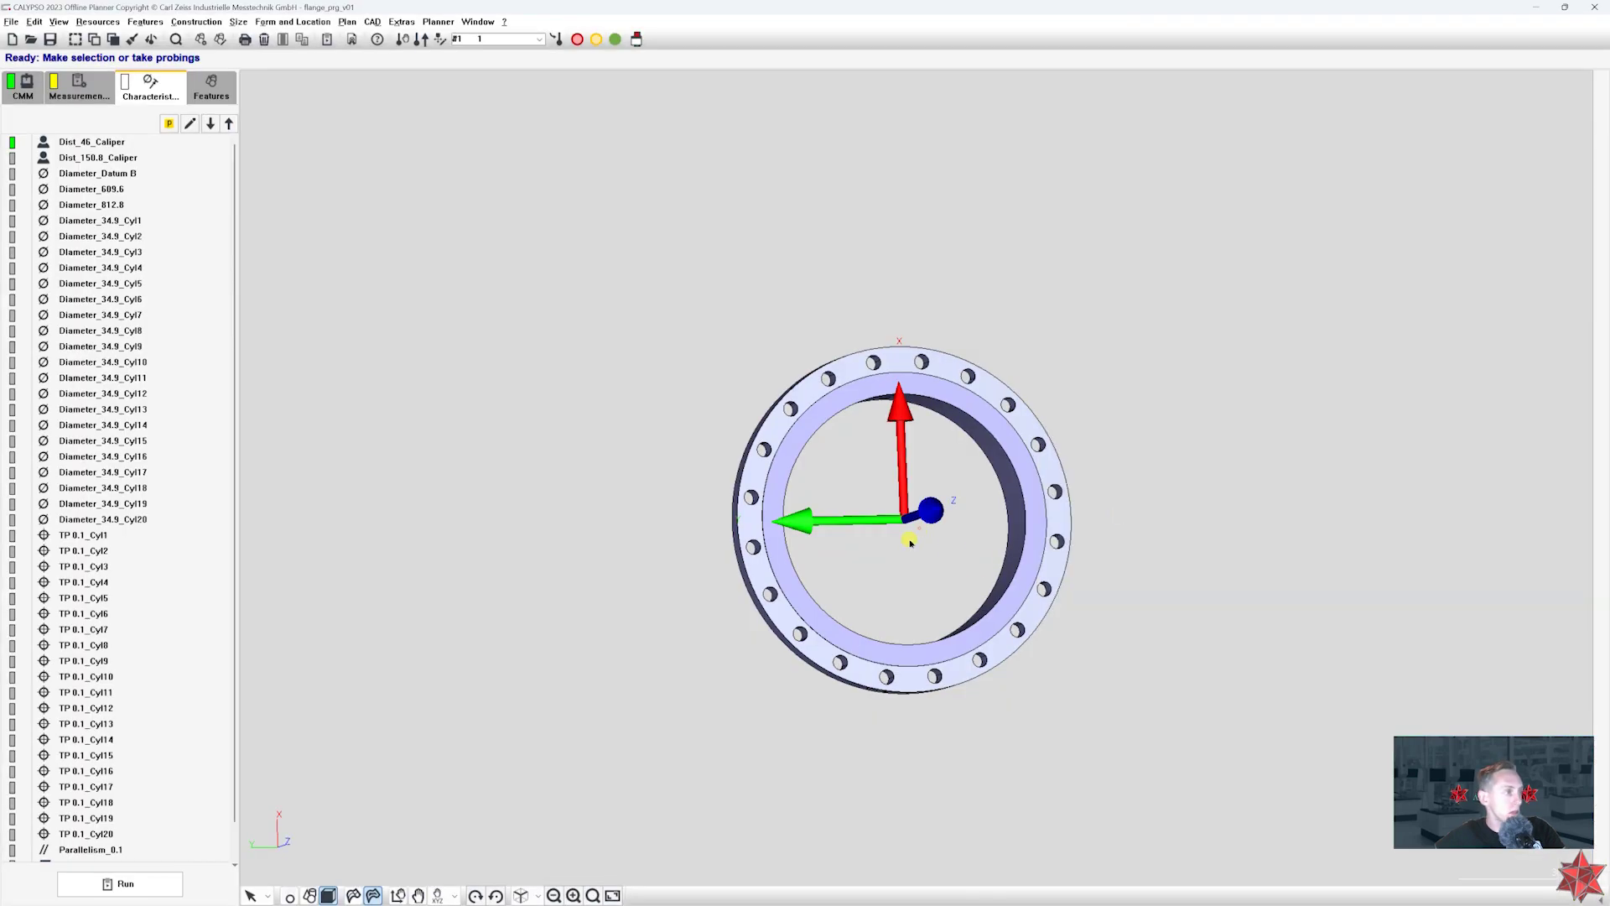
middle_drag(910, 540, 899, 572)
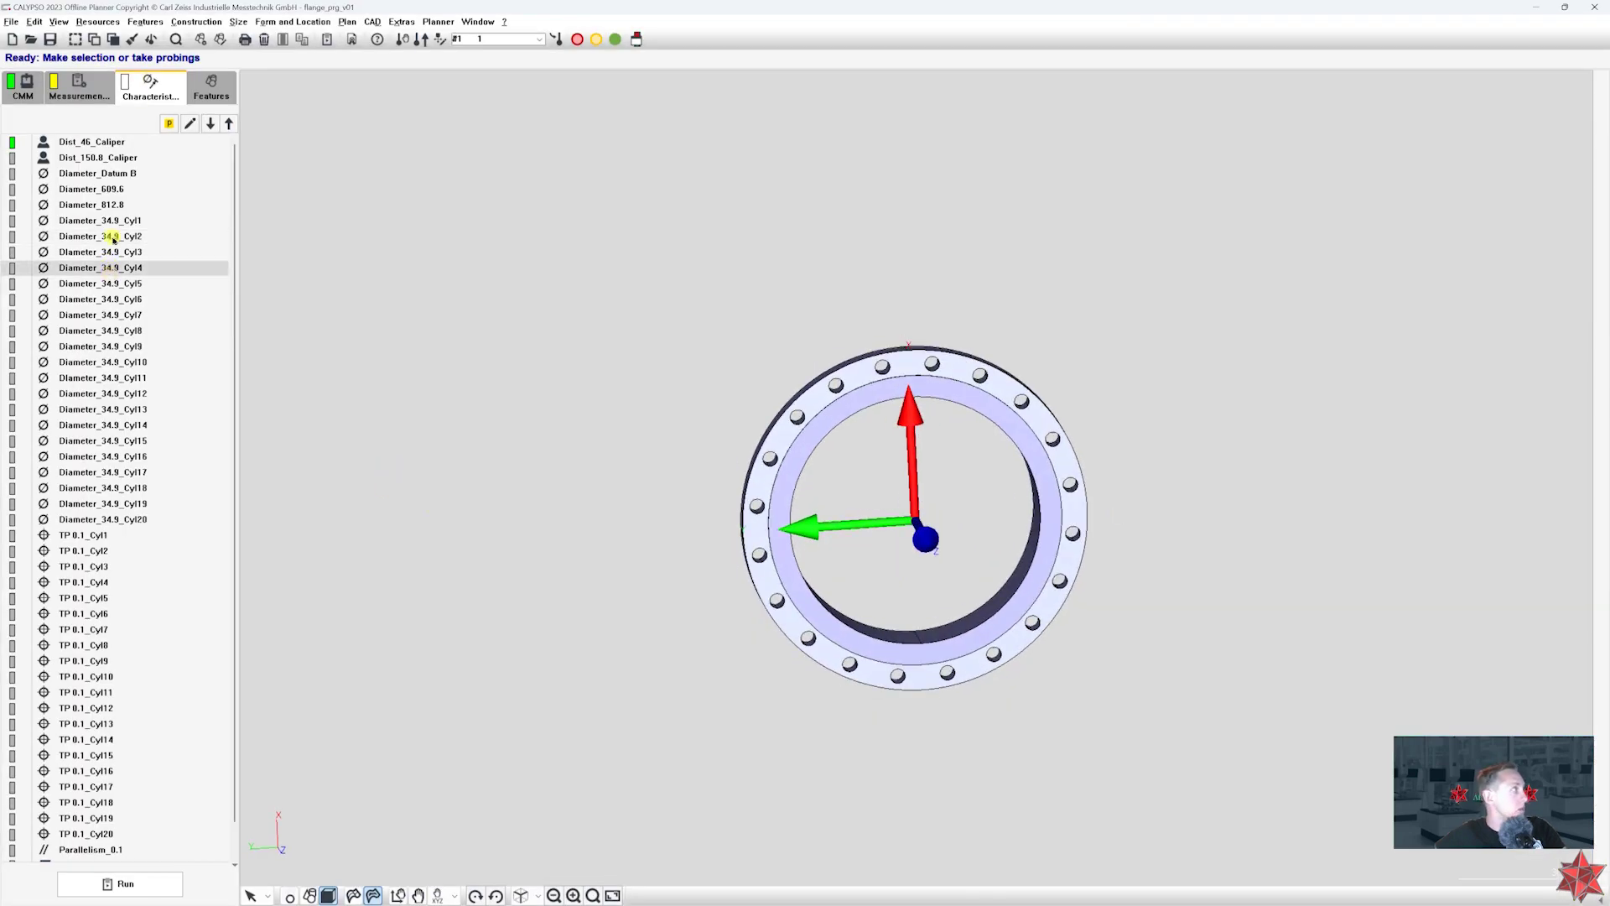
click(79, 88)
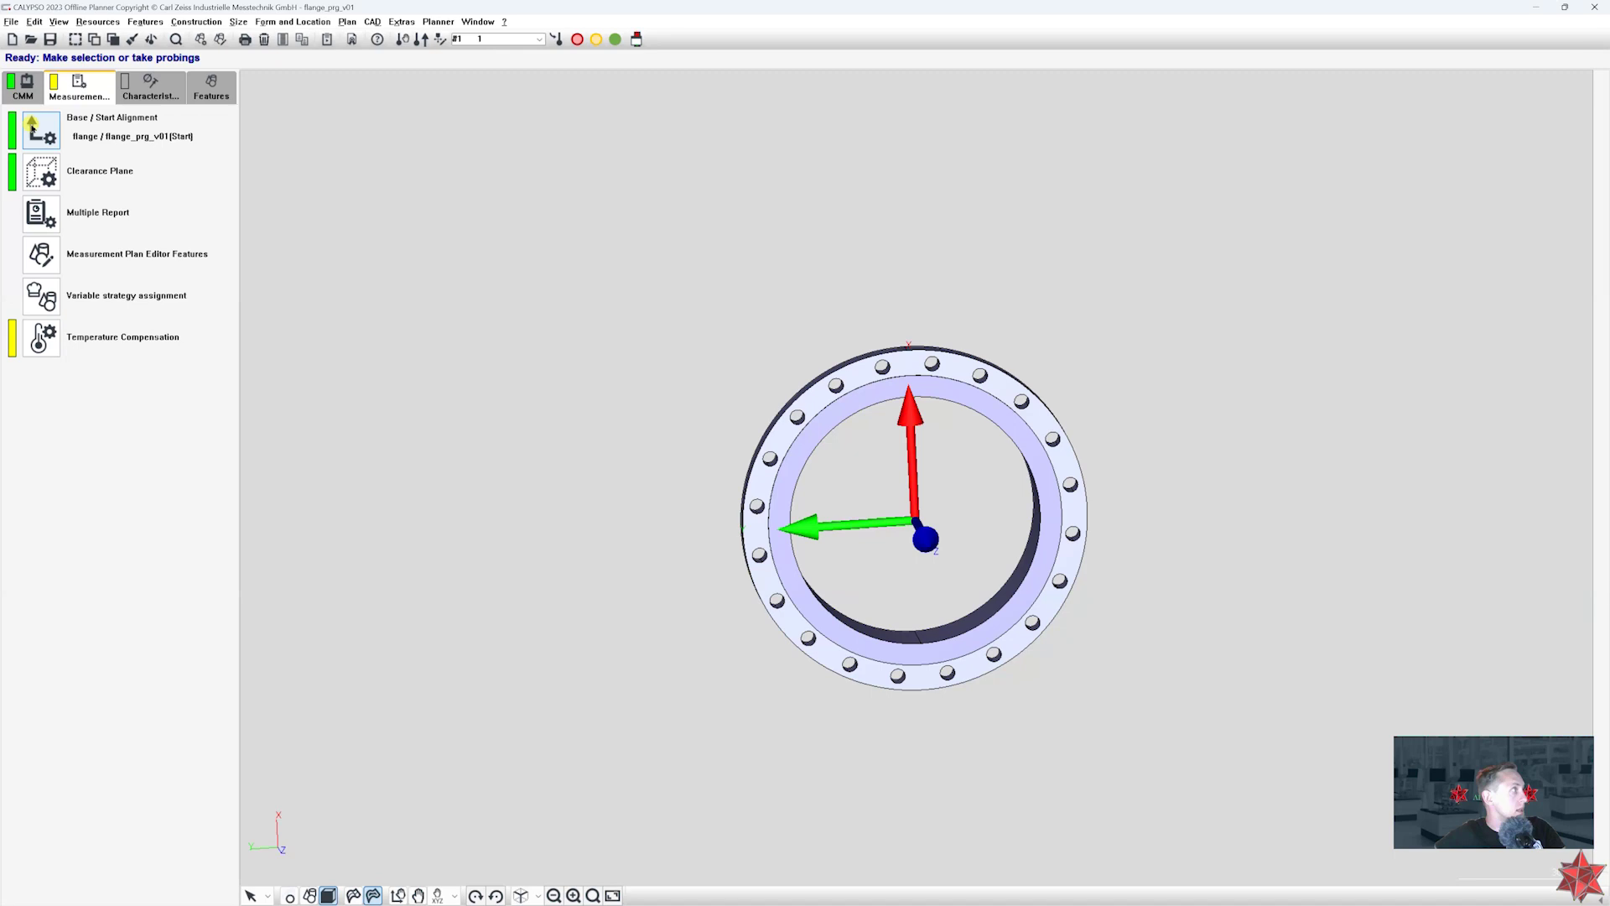
click(32, 126)
drag(191, 11, 676, 177)
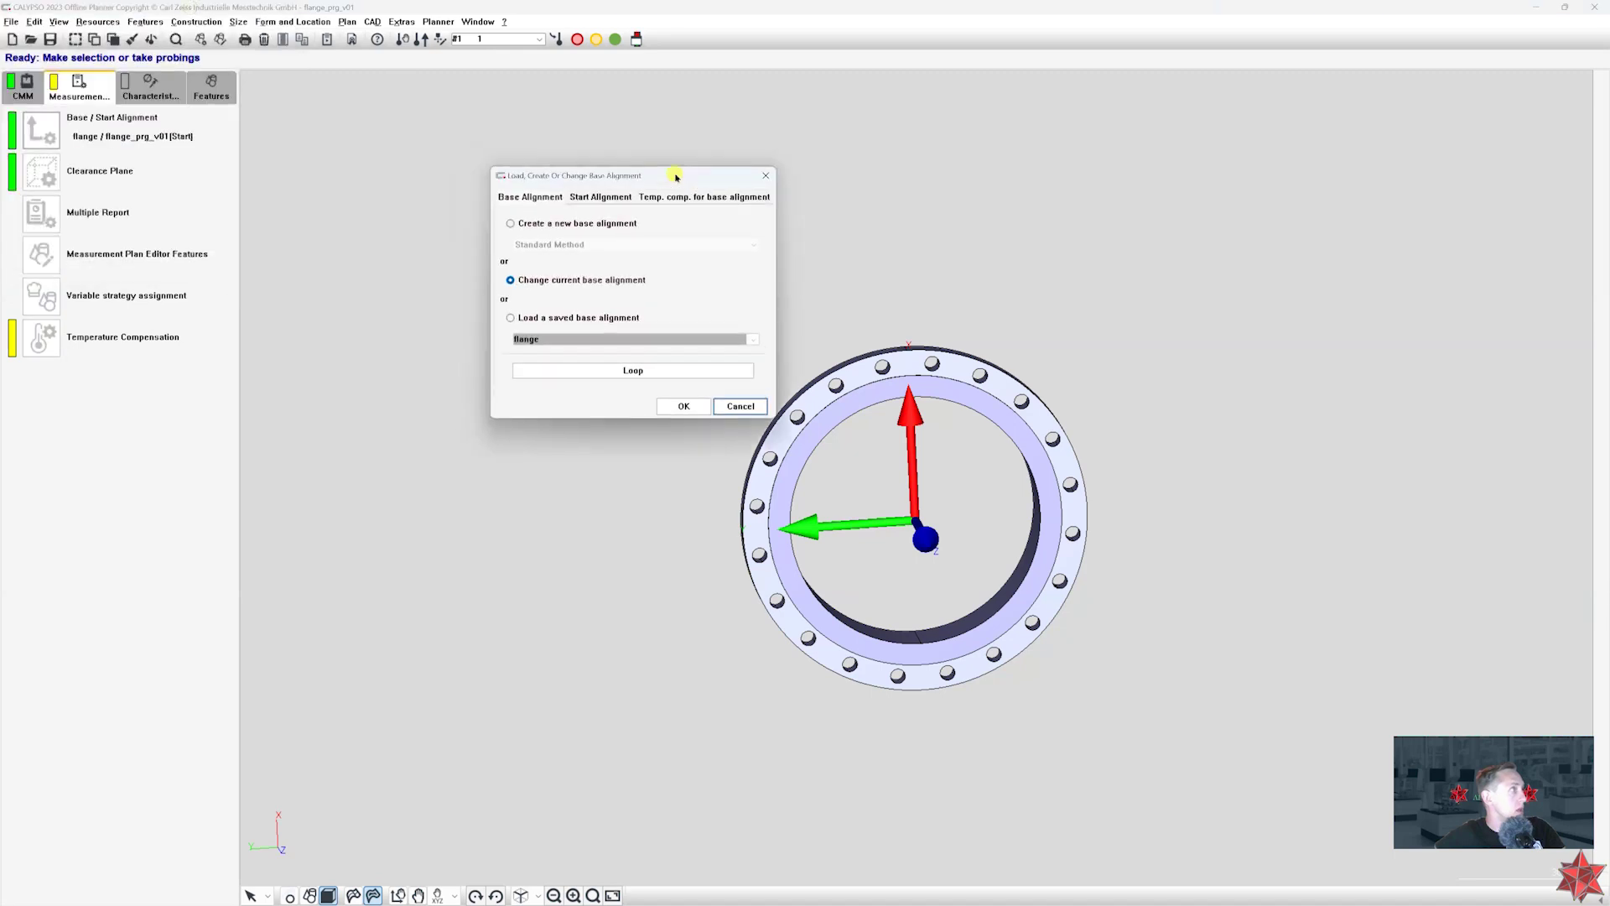
click(679, 406)
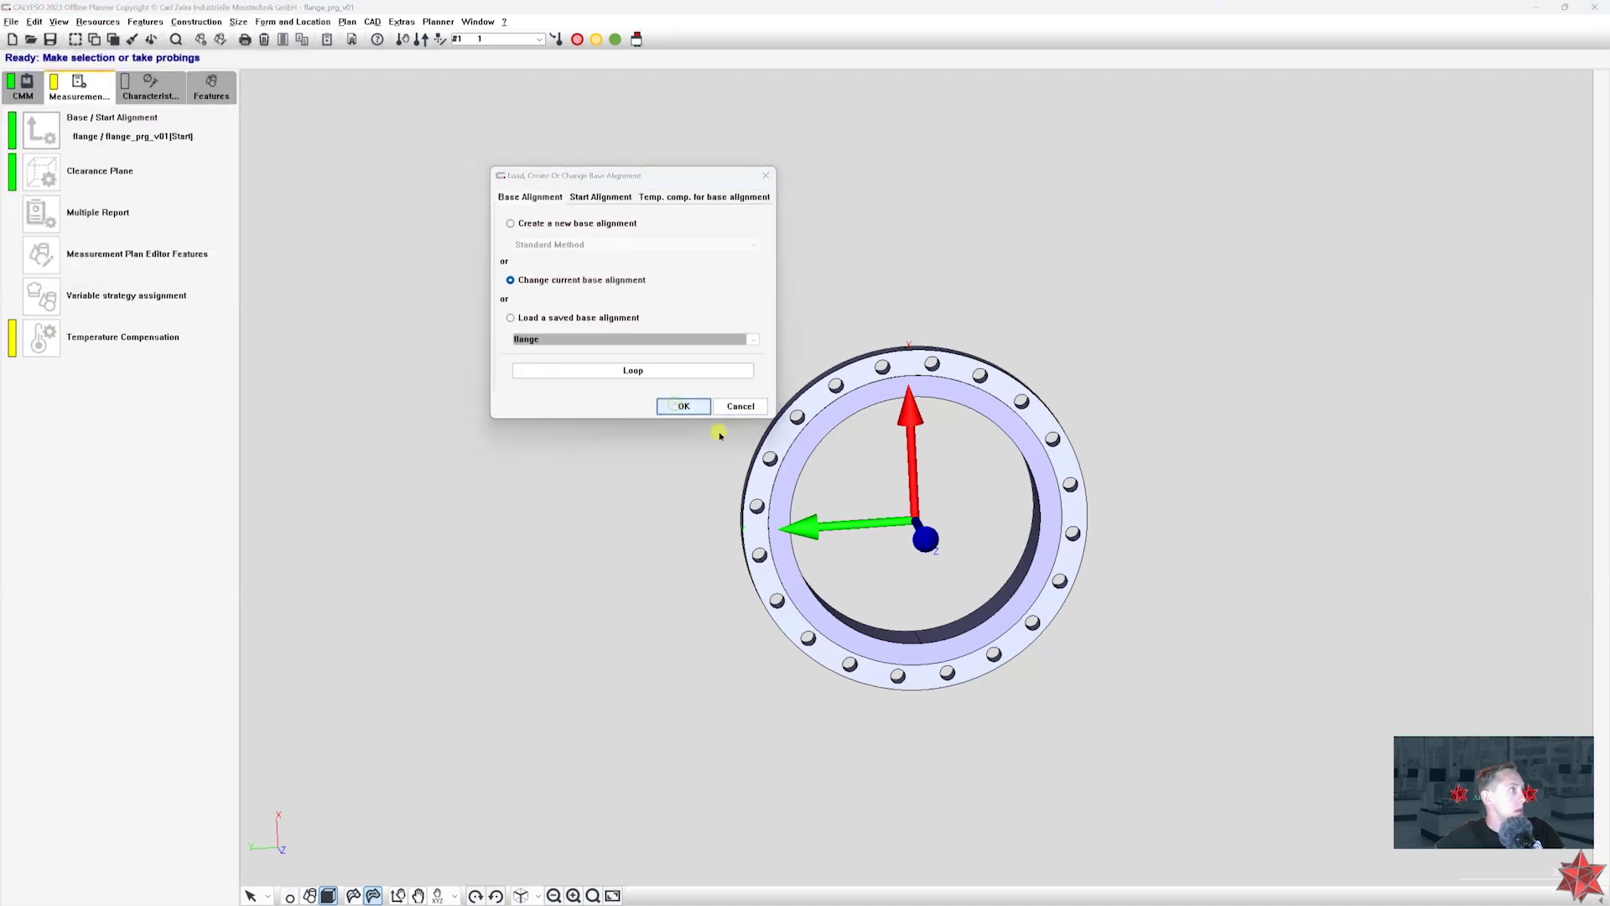
drag(121, 142, 547, 211)
- Open the Datum A plane from the alignment's rotation in space and inspect the number of points in its strategy's circle path
middle_drag(883, 341, 815, 329)
click(559, 303)
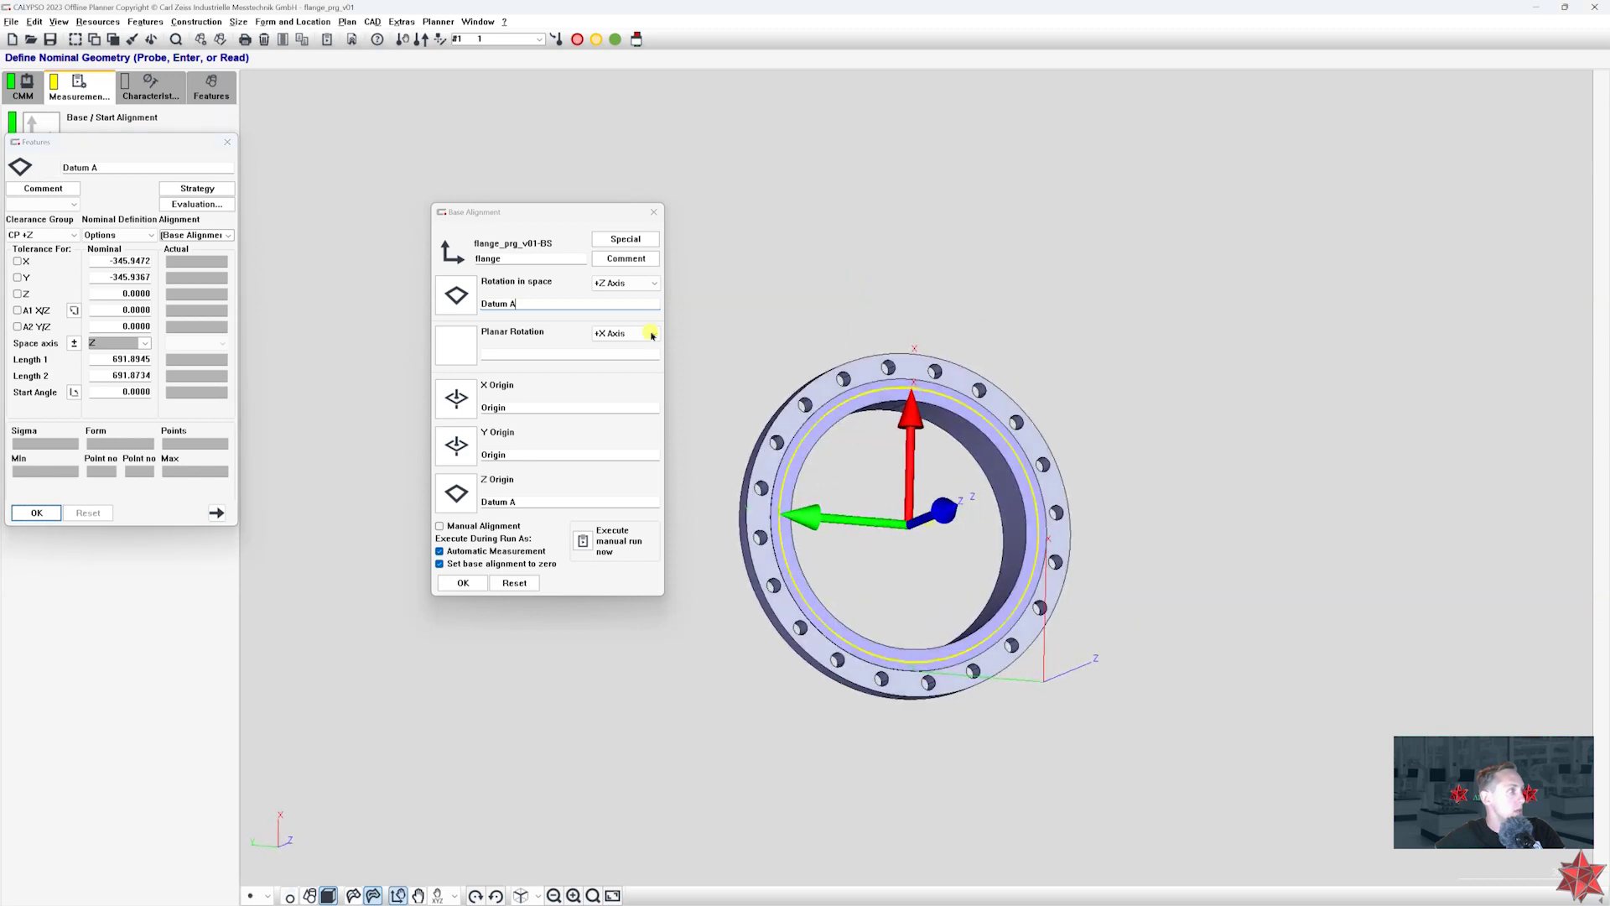
click(209, 183)
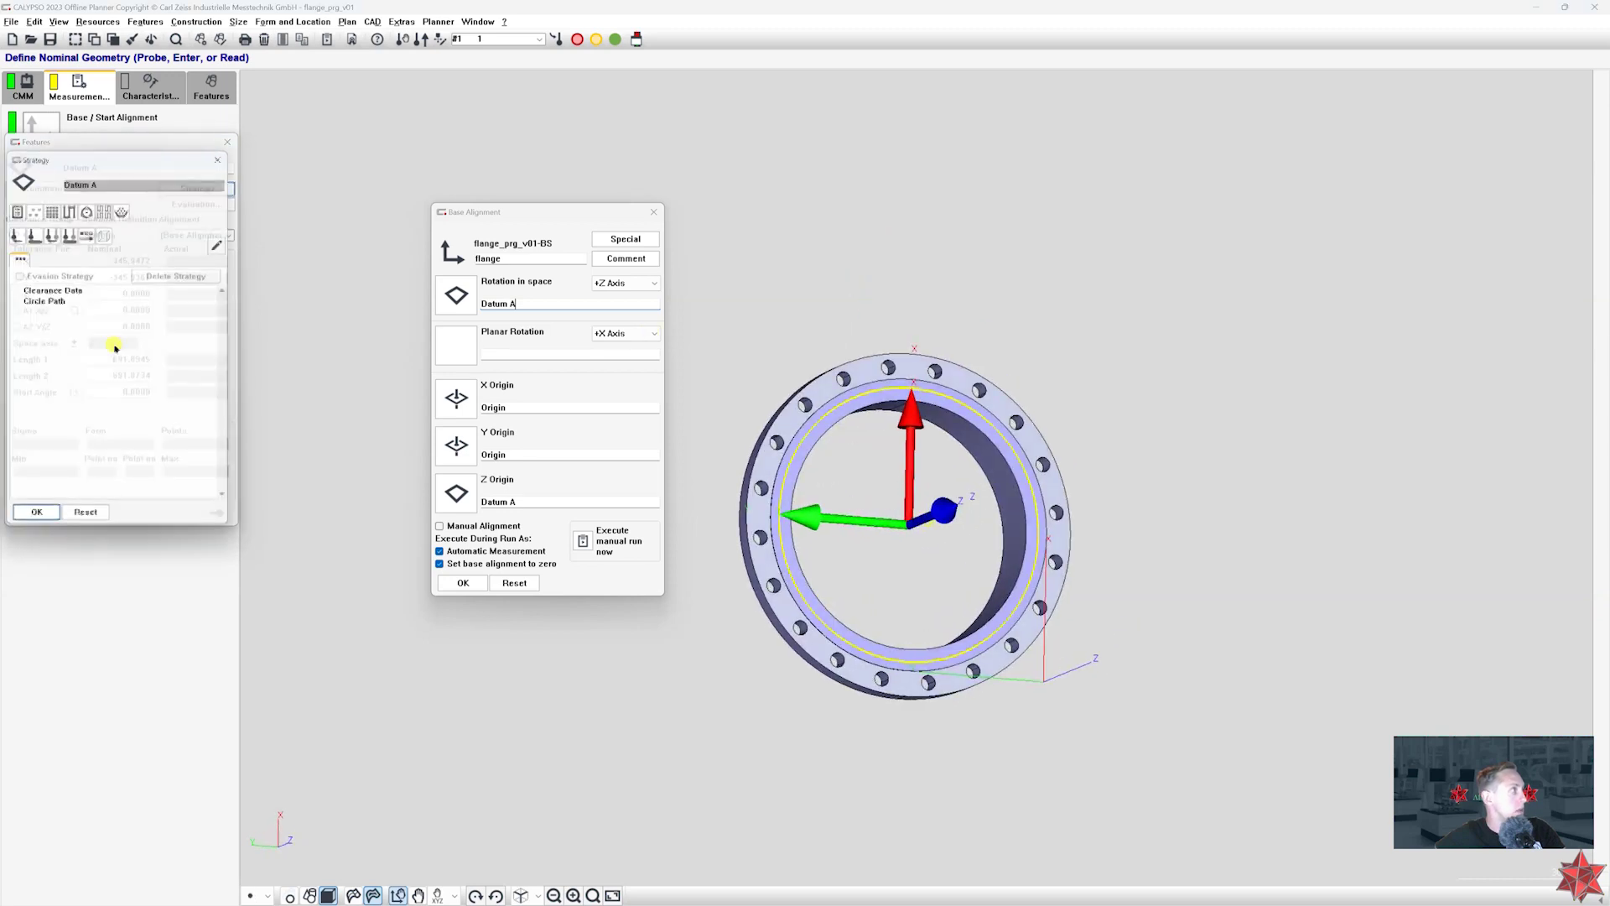
double_click(74, 303)
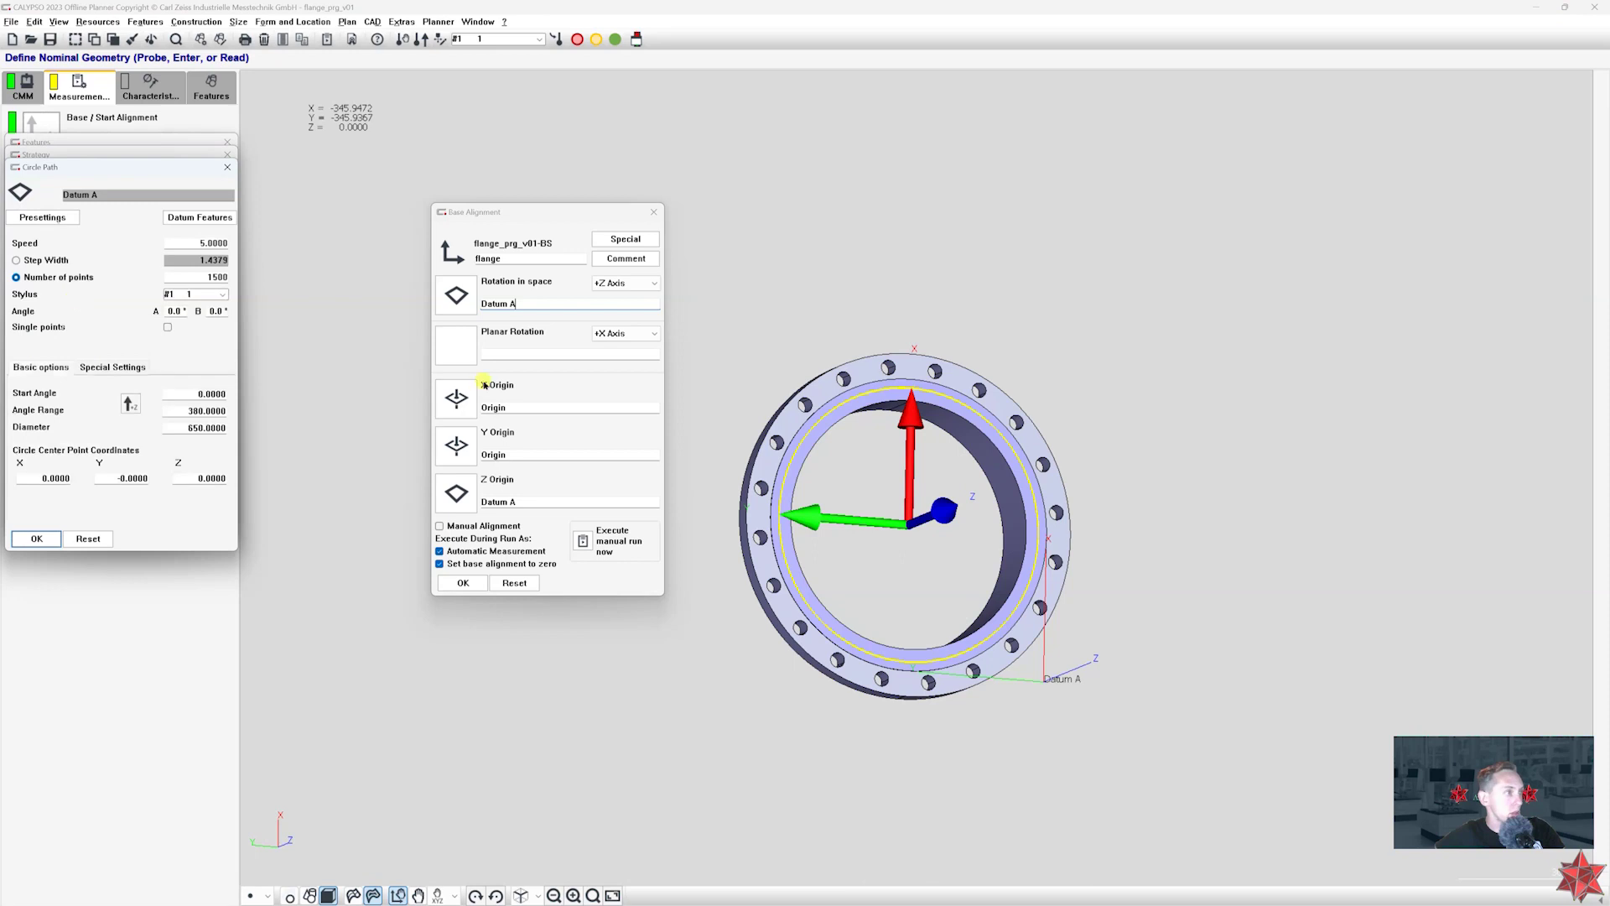
drag(127, 176, 391, 176)
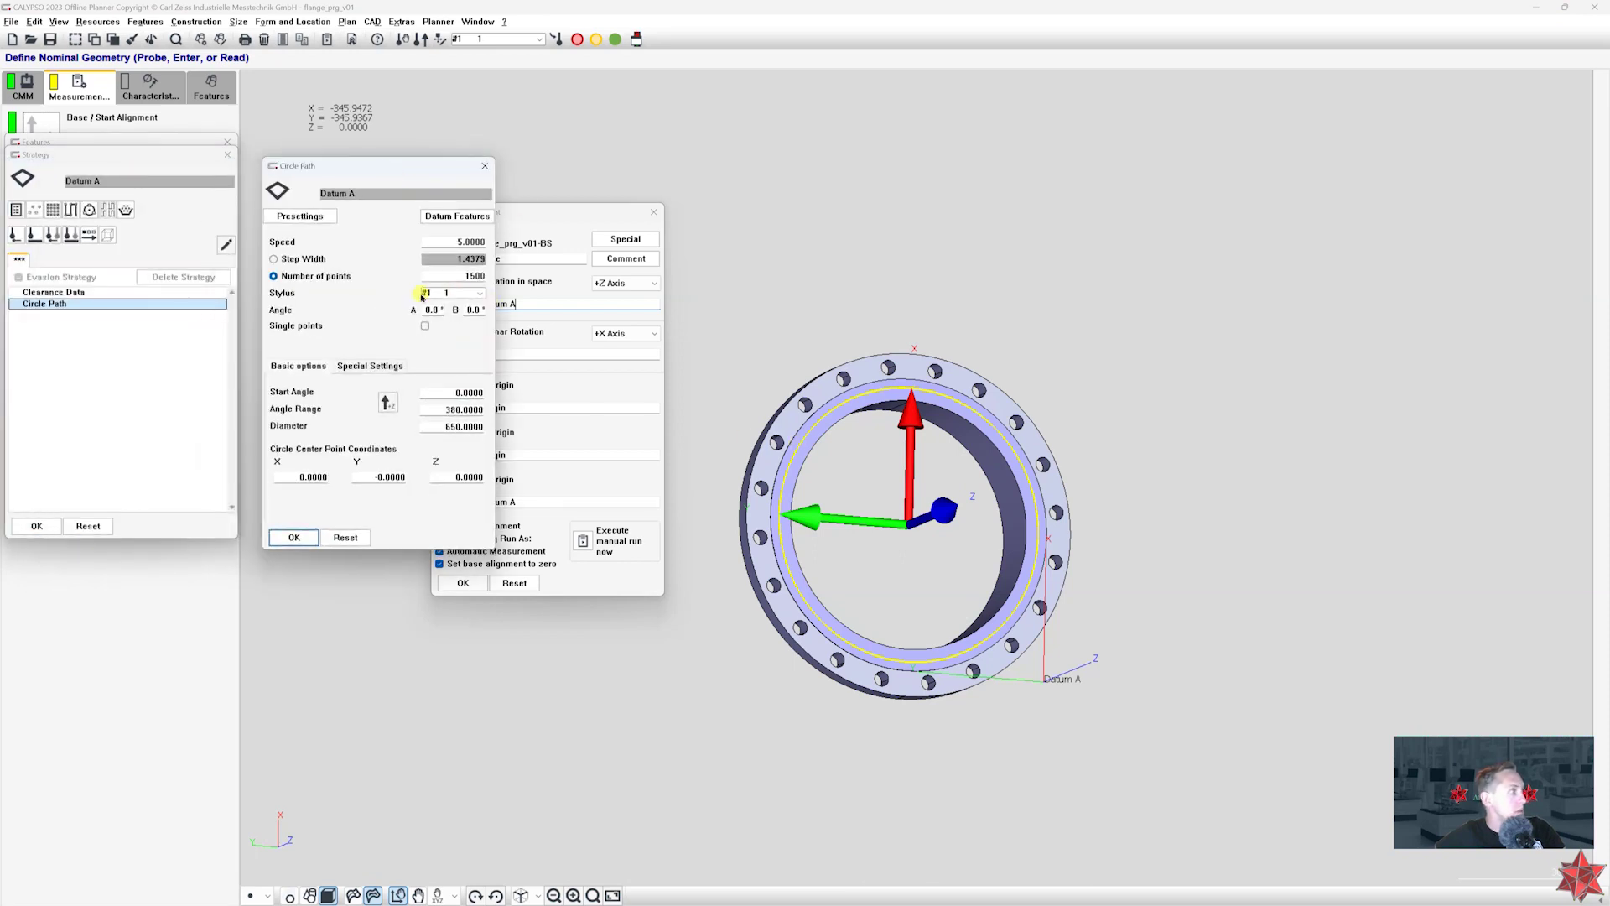
double_click(448, 277)
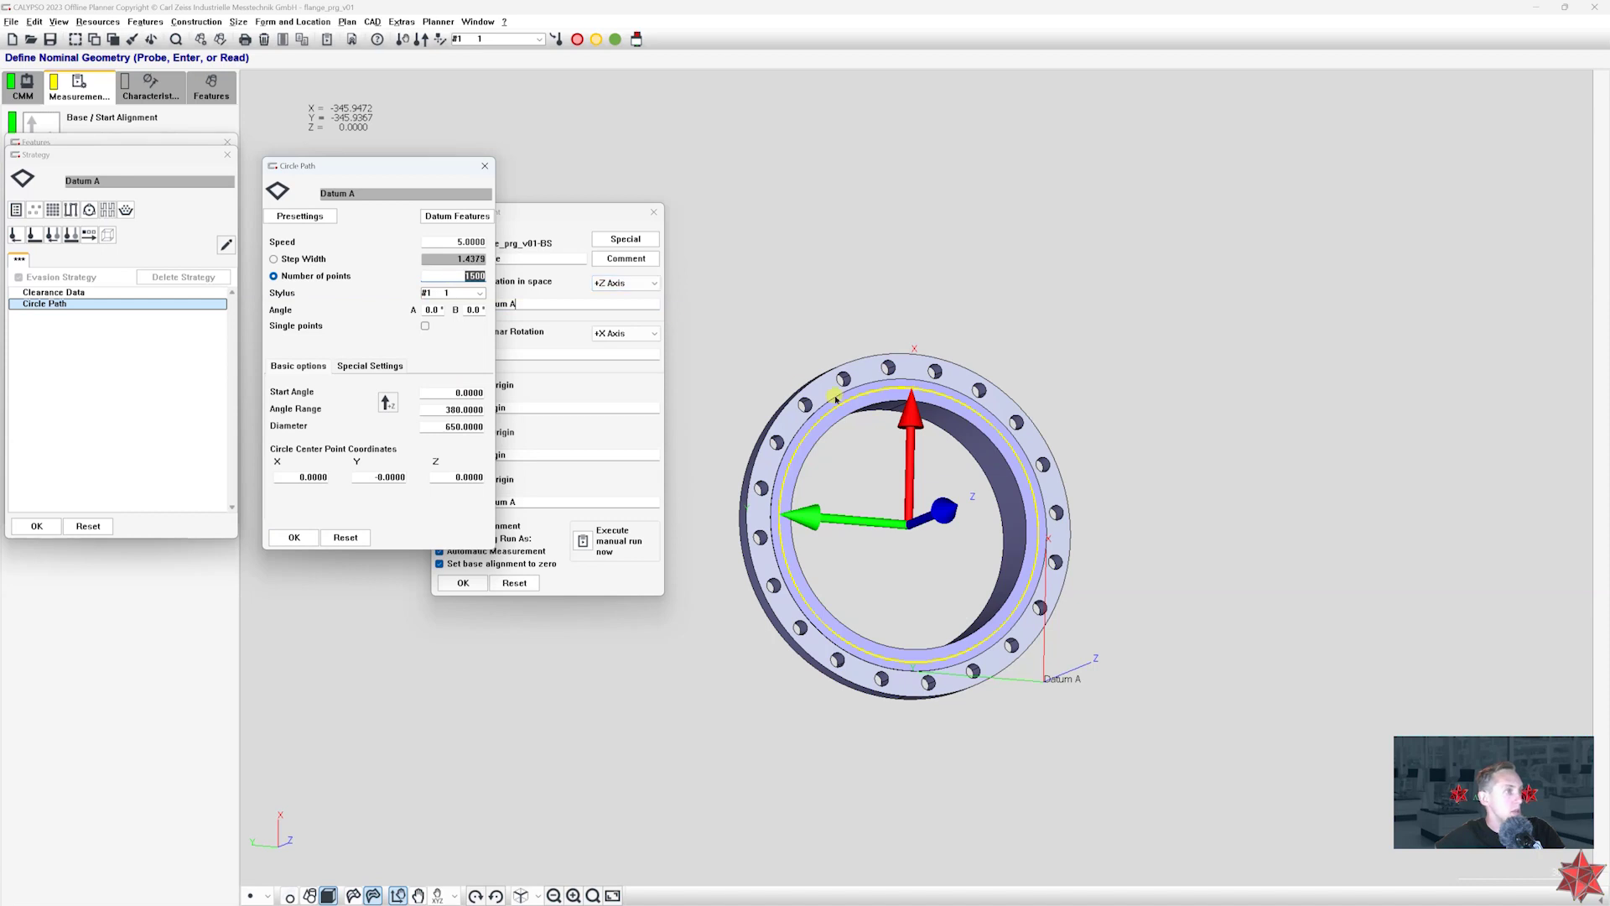
- Switch to the flange.pdf drawing, review the datum, parallelism and hole position callouts across the views, and return to CALYPSO
key(alt+Tab)
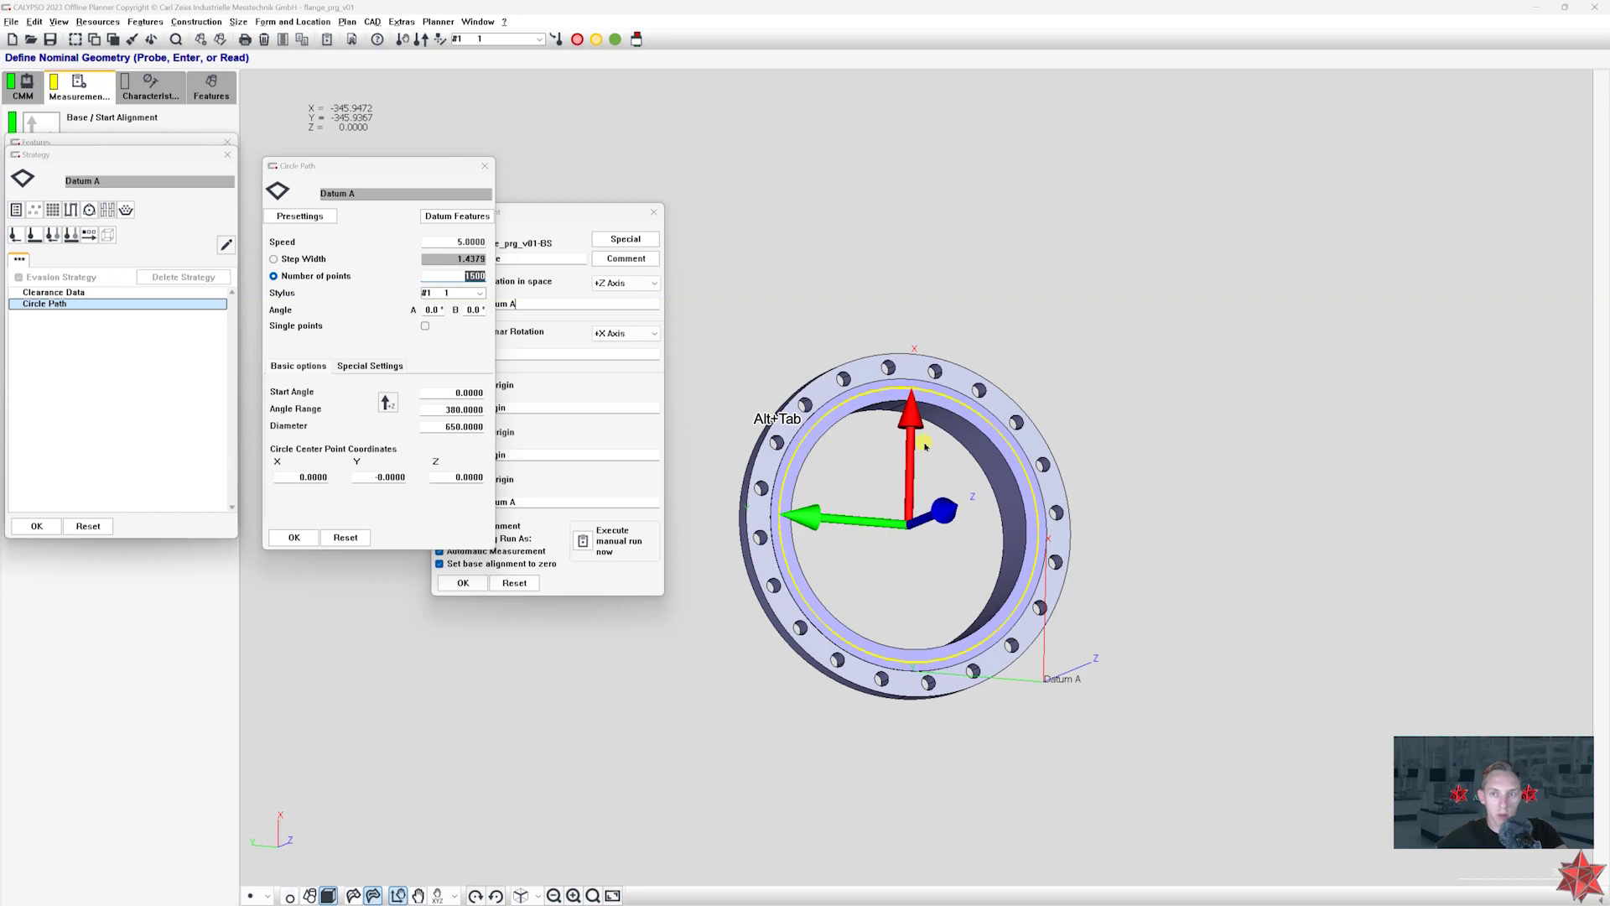
key(alt+Tab)
drag(902, 285, 922, 429)
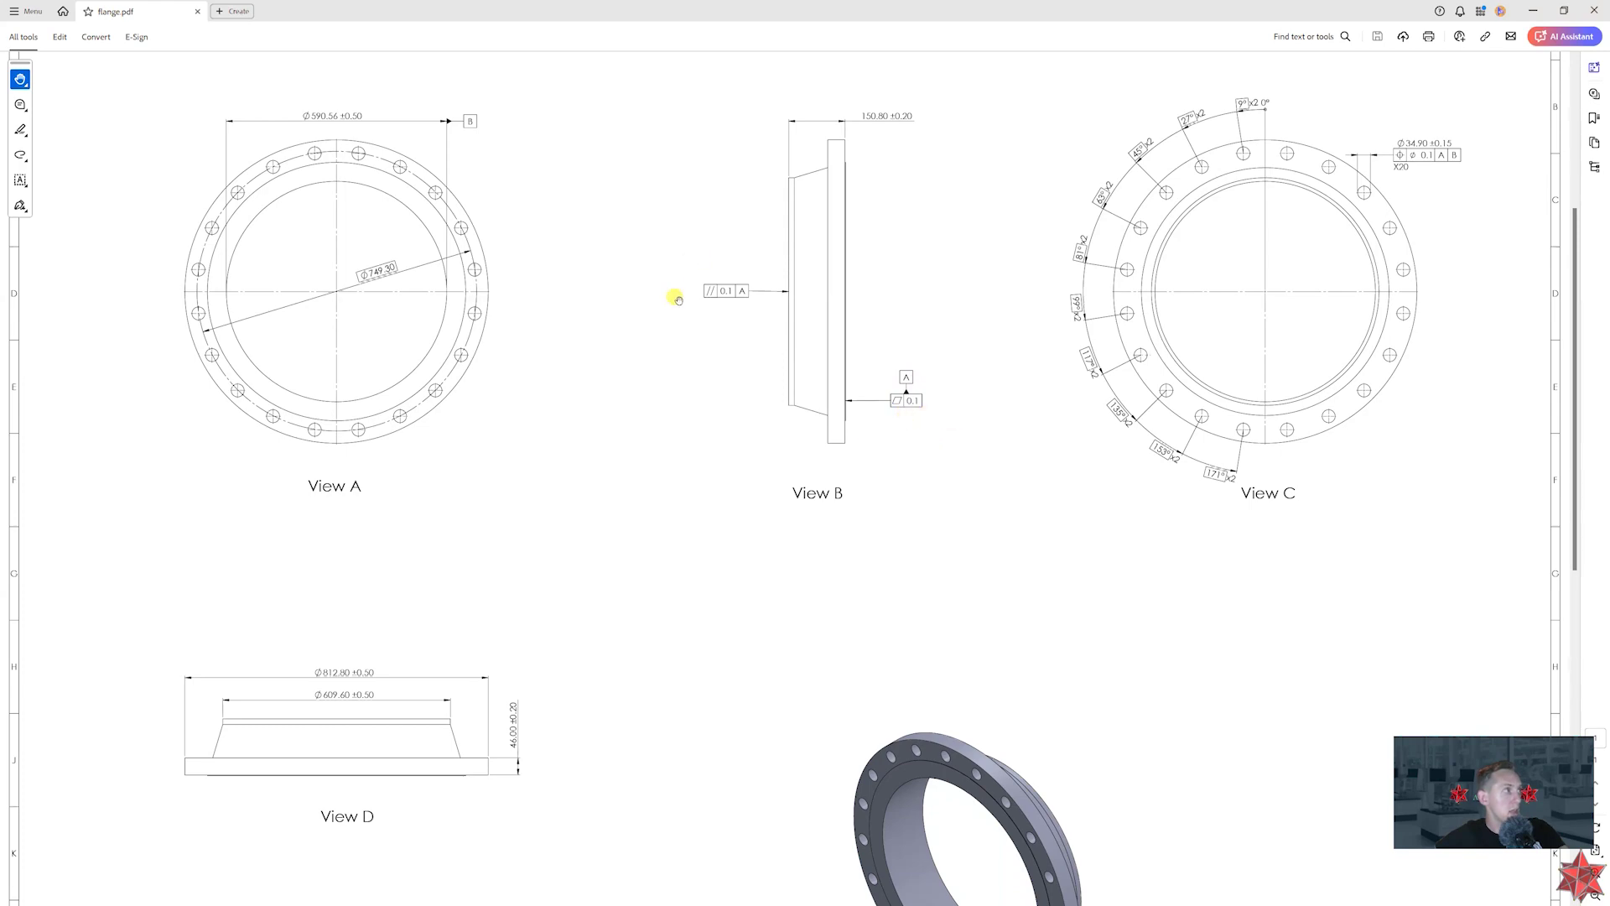
scroll(888, 260, up, 1)
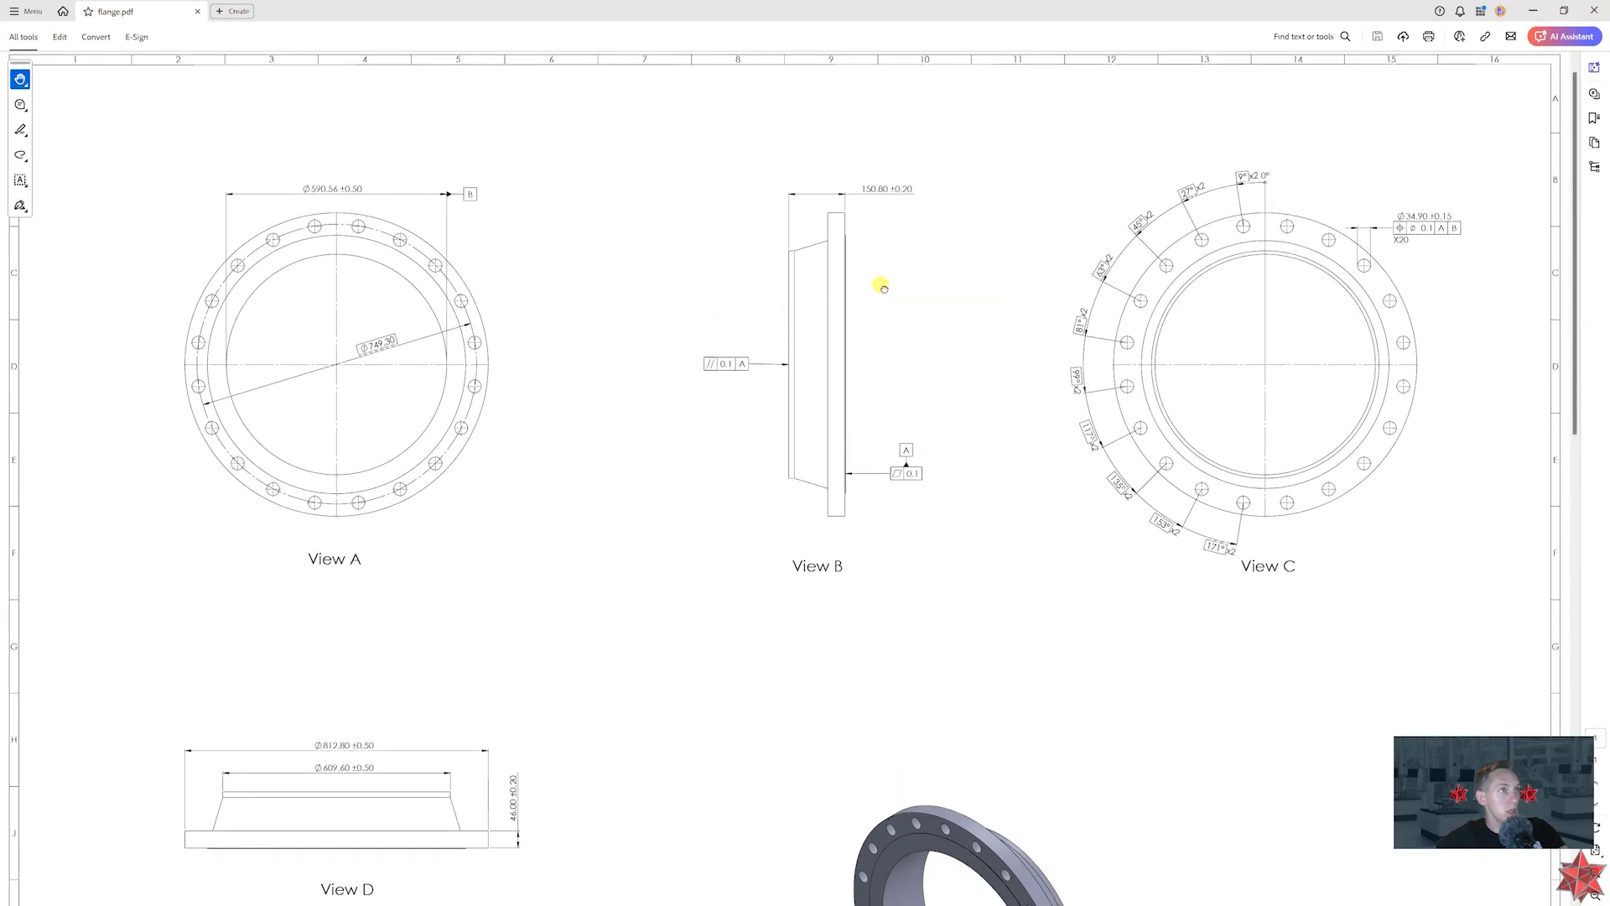
drag(1139, 437, 1088, 332)
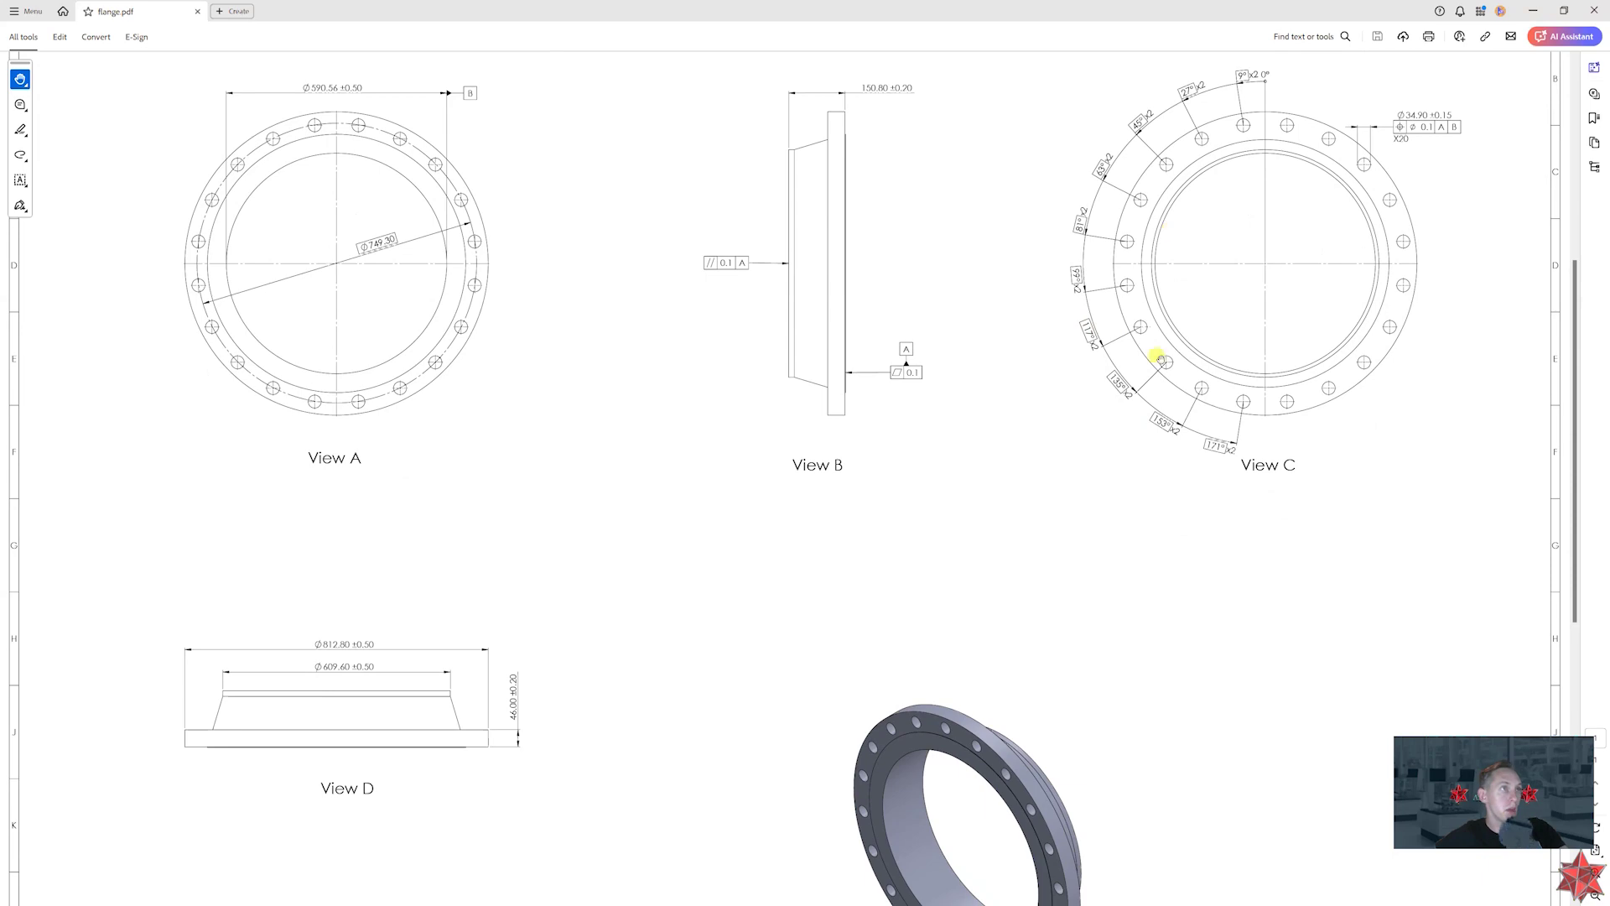
scroll(1068, 461, down, 3)
scroll(1039, 532, up, 3)
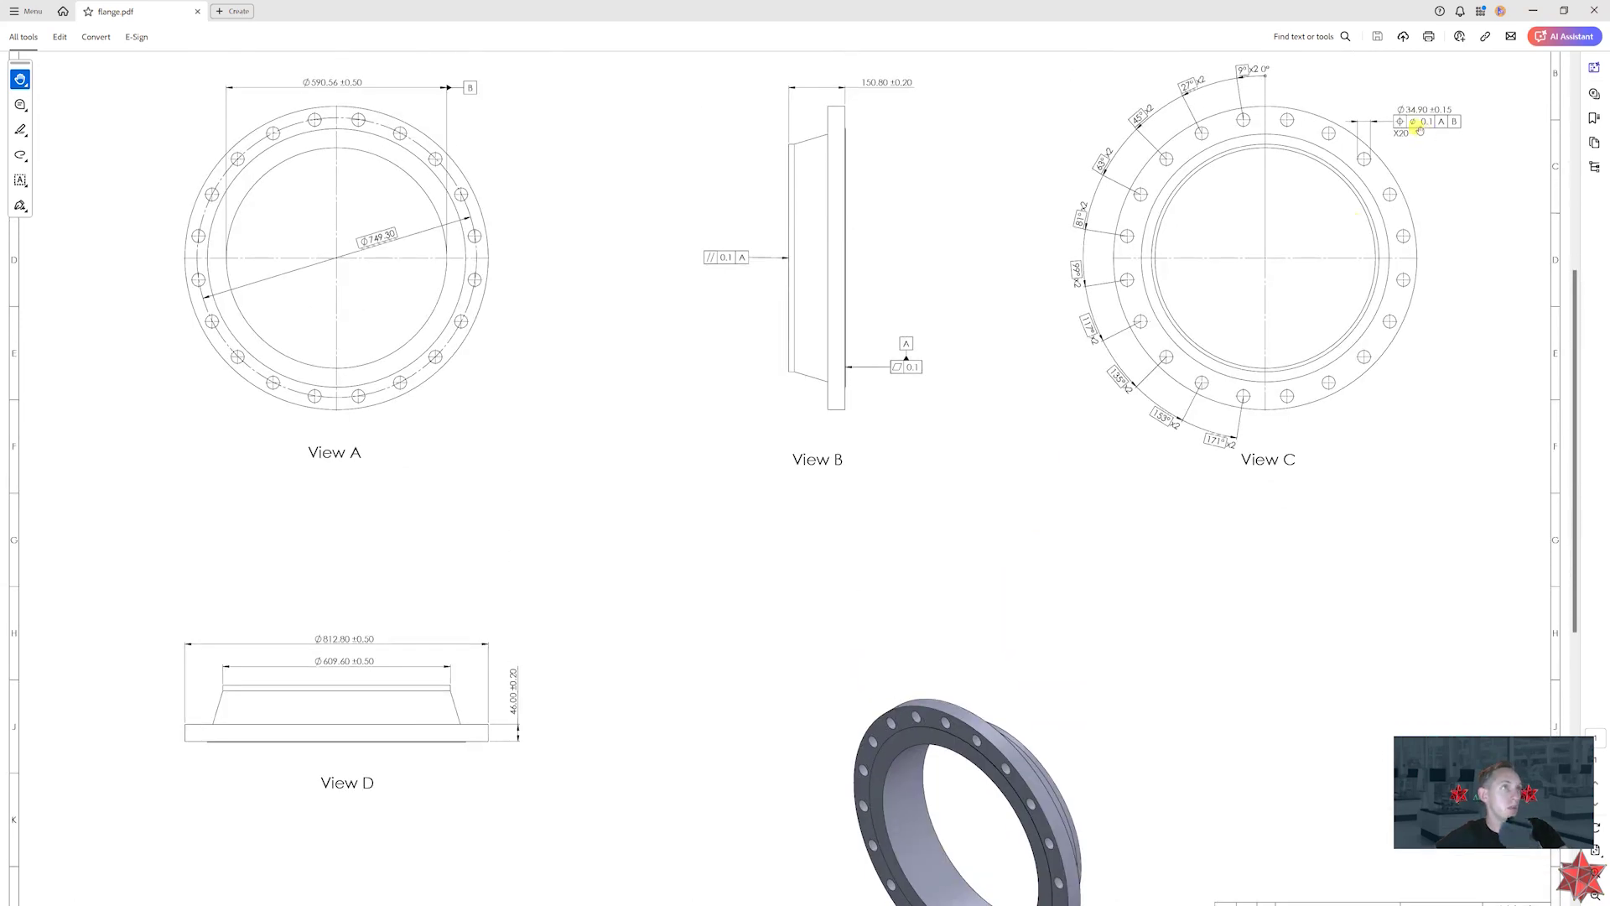
drag(667, 460, 674, 382)
scroll(673, 383, down, 1)
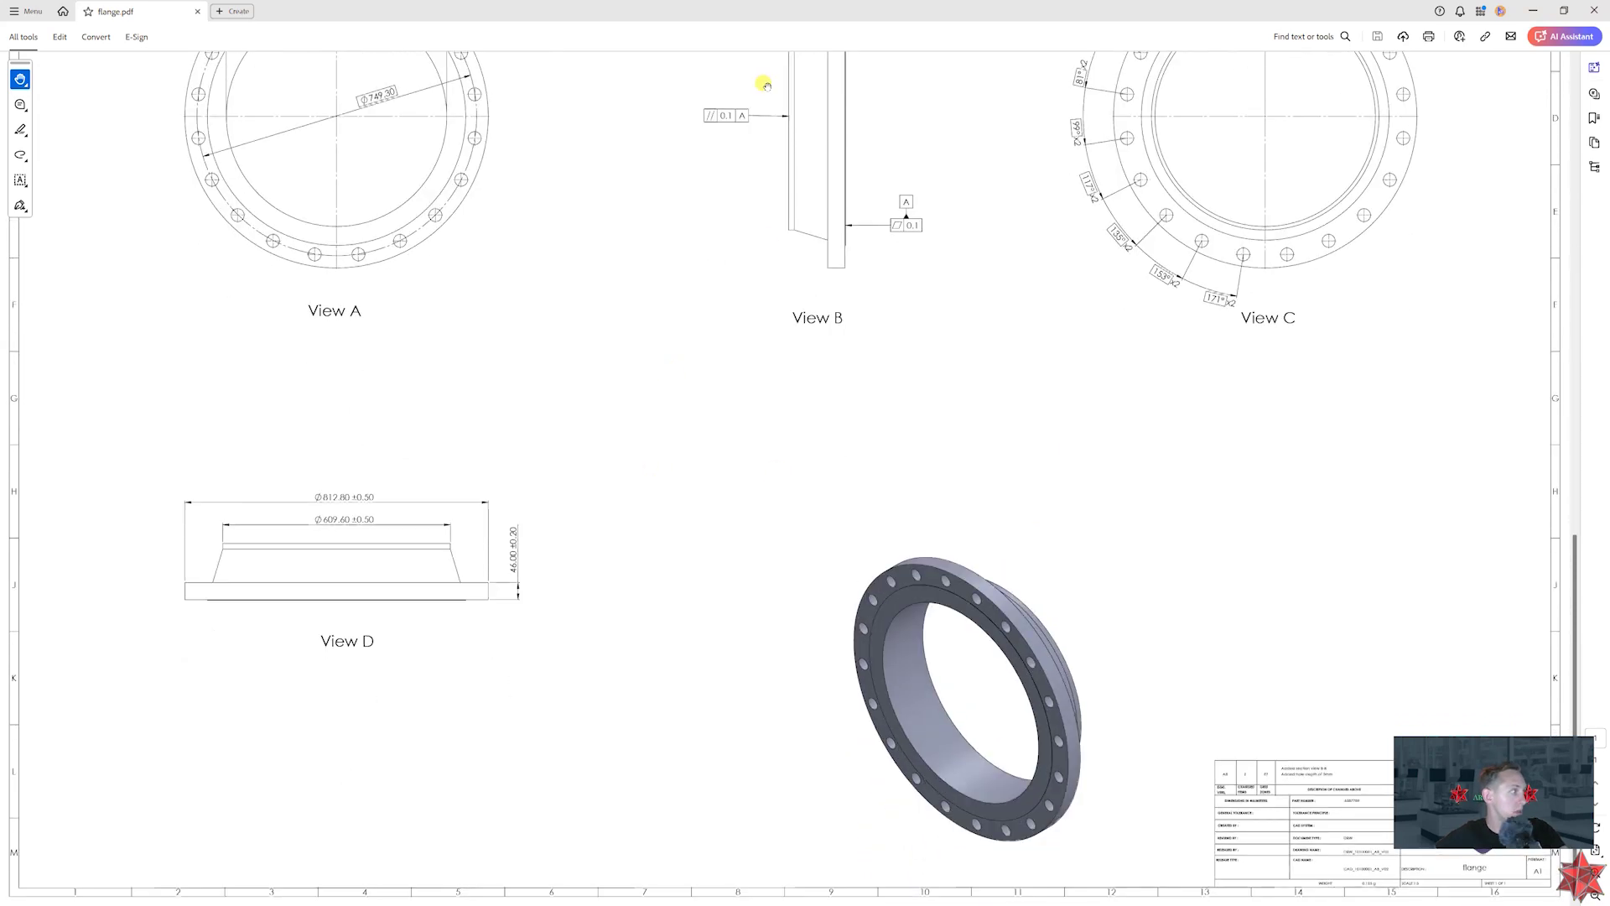
scroll(974, 385, up, 3)
scroll(999, 315, up, 1)
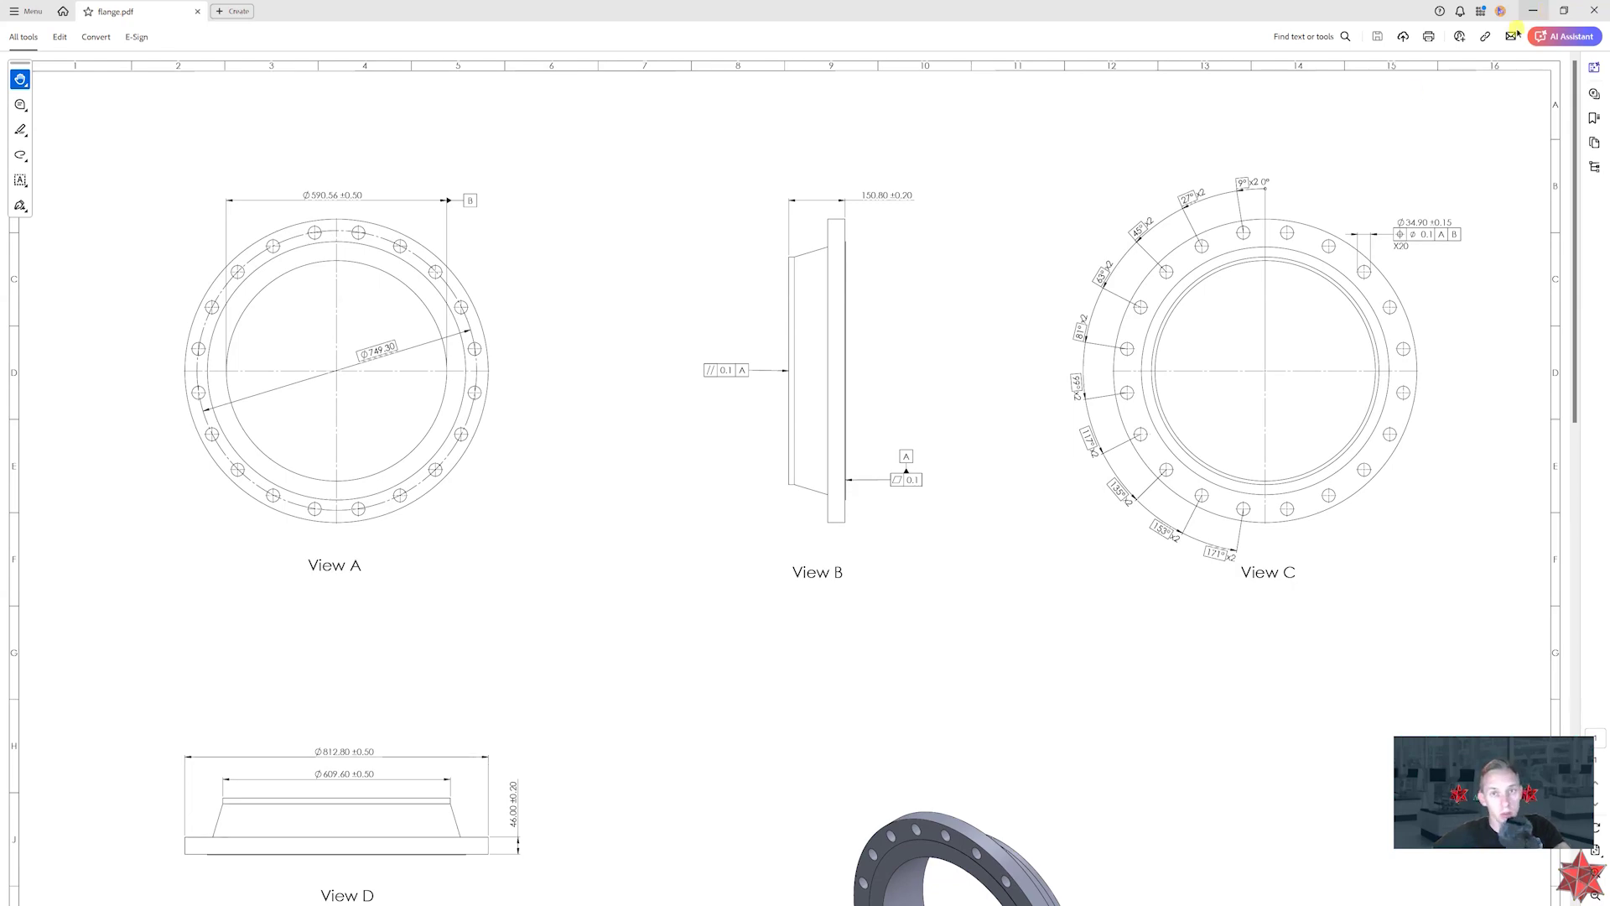
click(1548, 12)
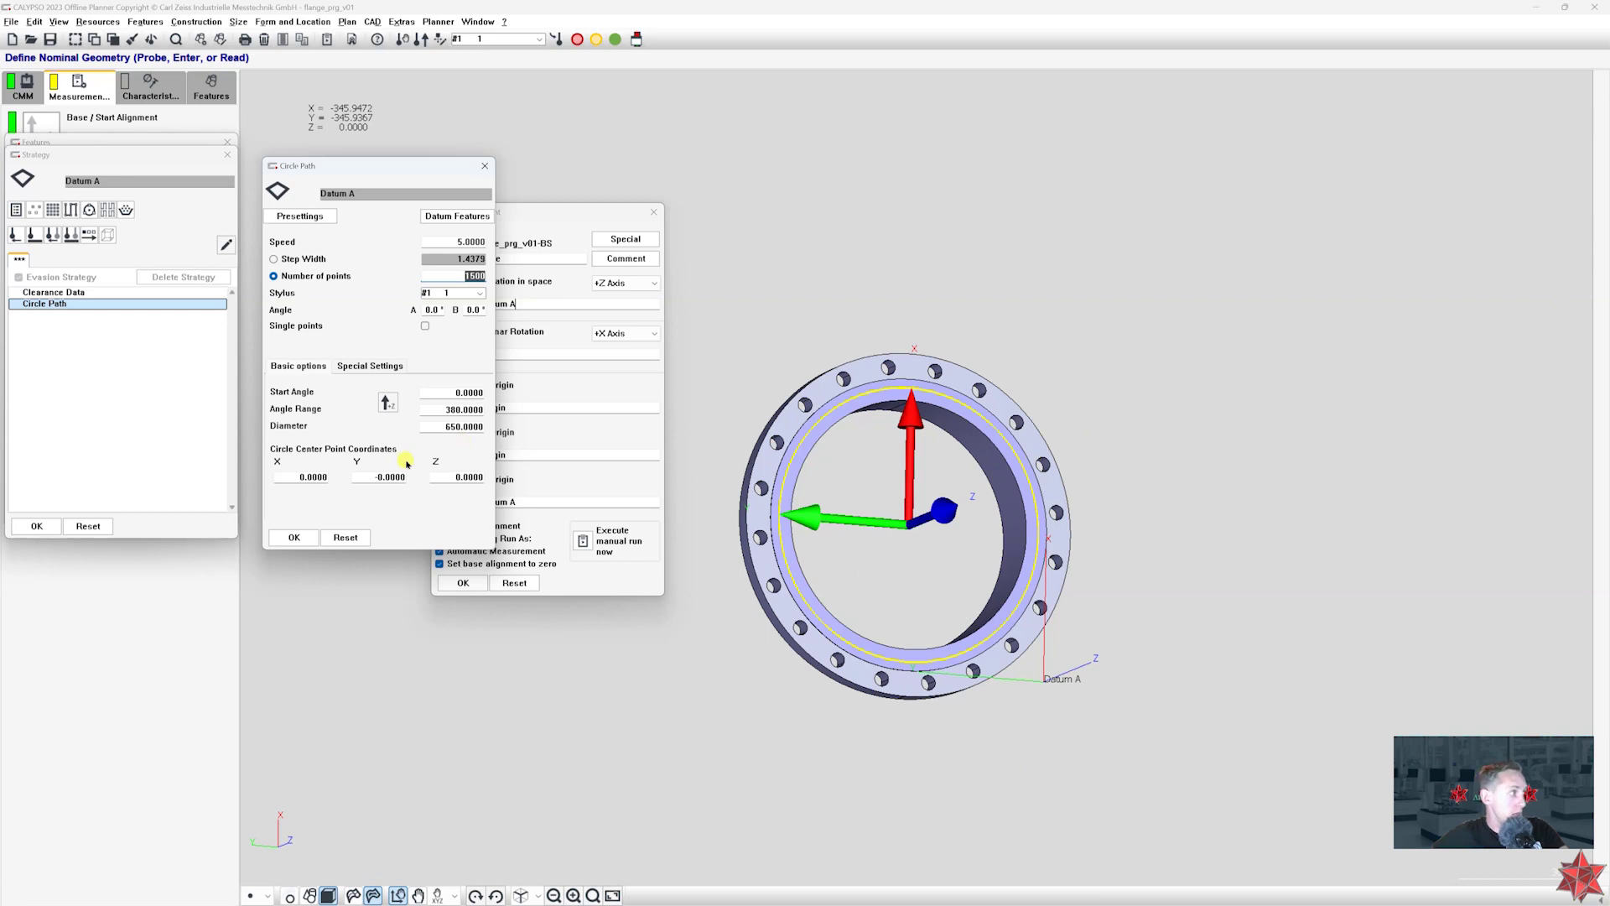
- Check the angle range and diameter of Datum A's circle path, and close the path settings
drag(467, 409, 436, 408)
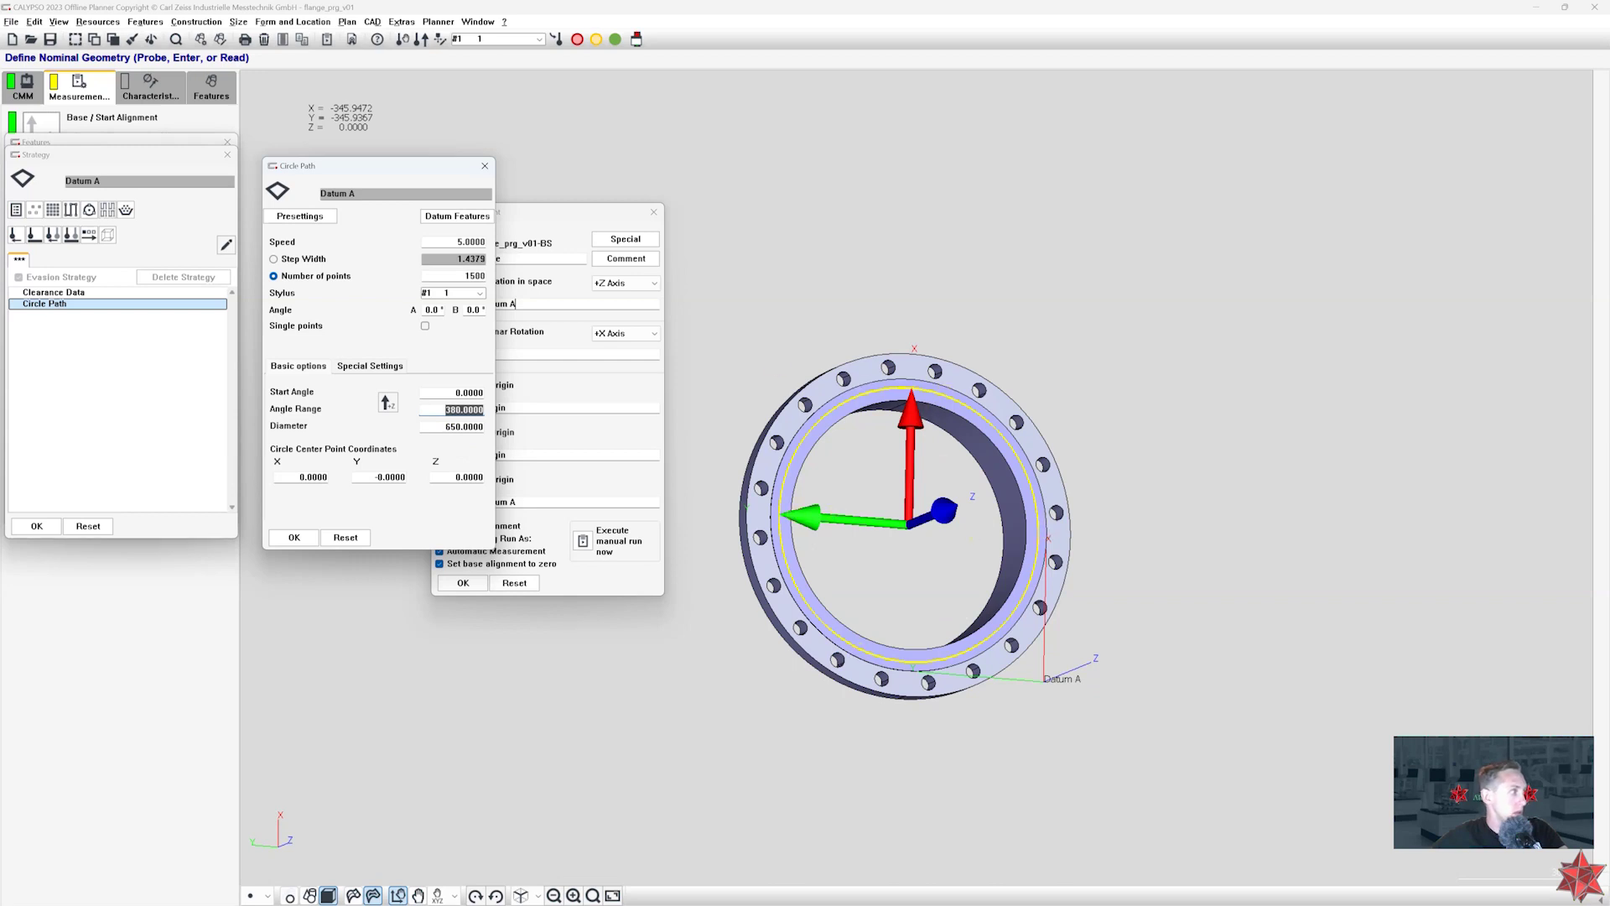
click(445, 426)
drag(440, 426, 623, 430)
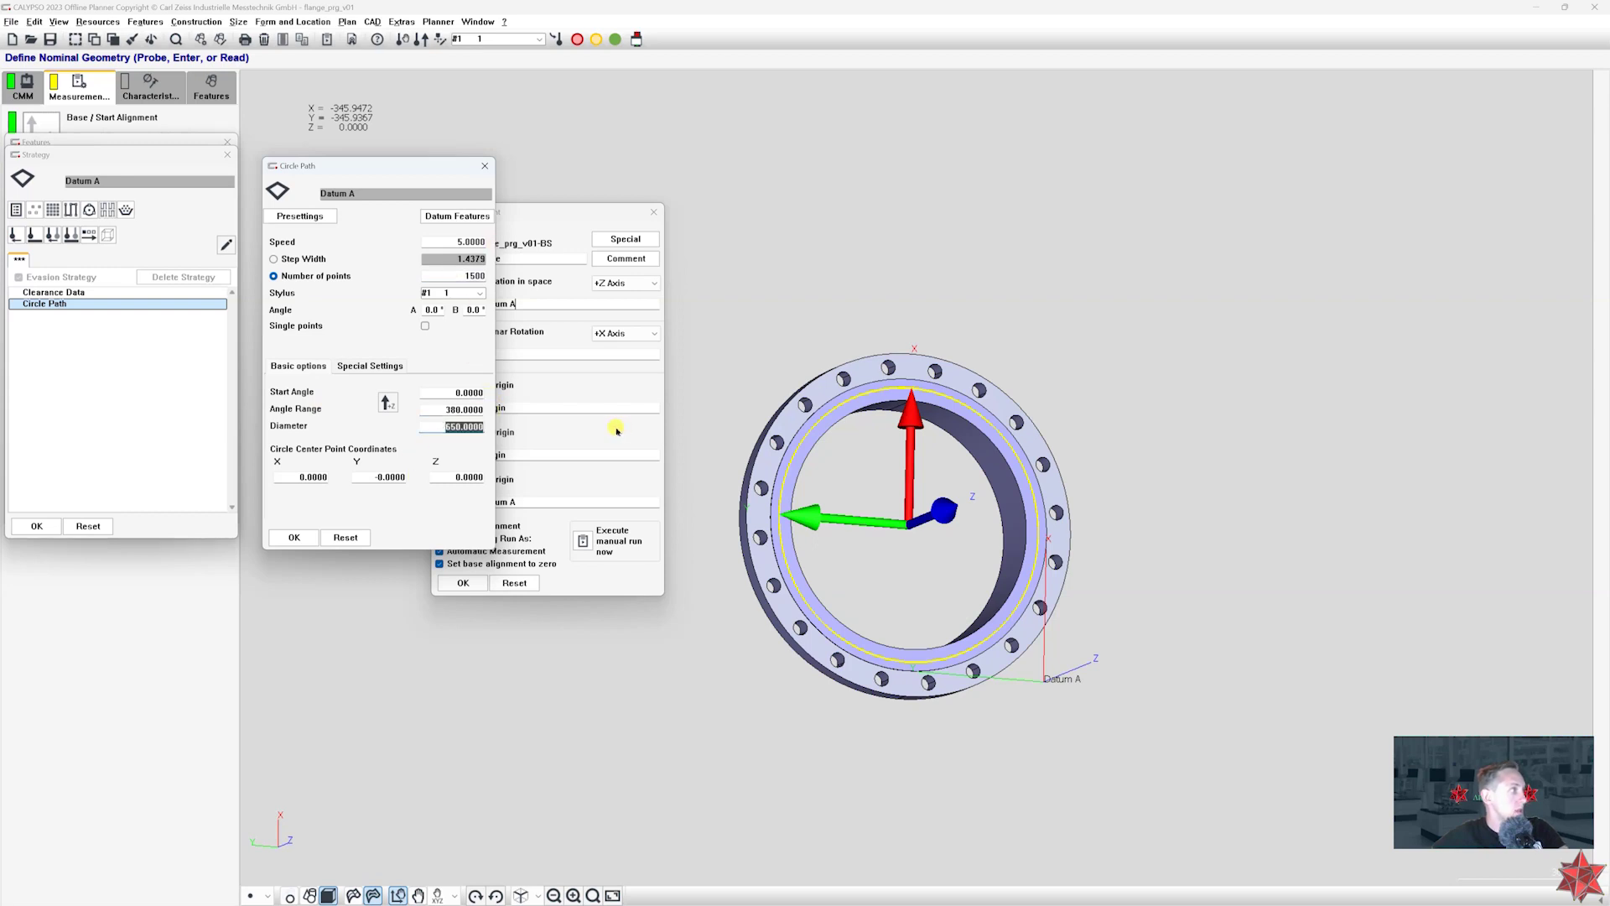
click(295, 538)
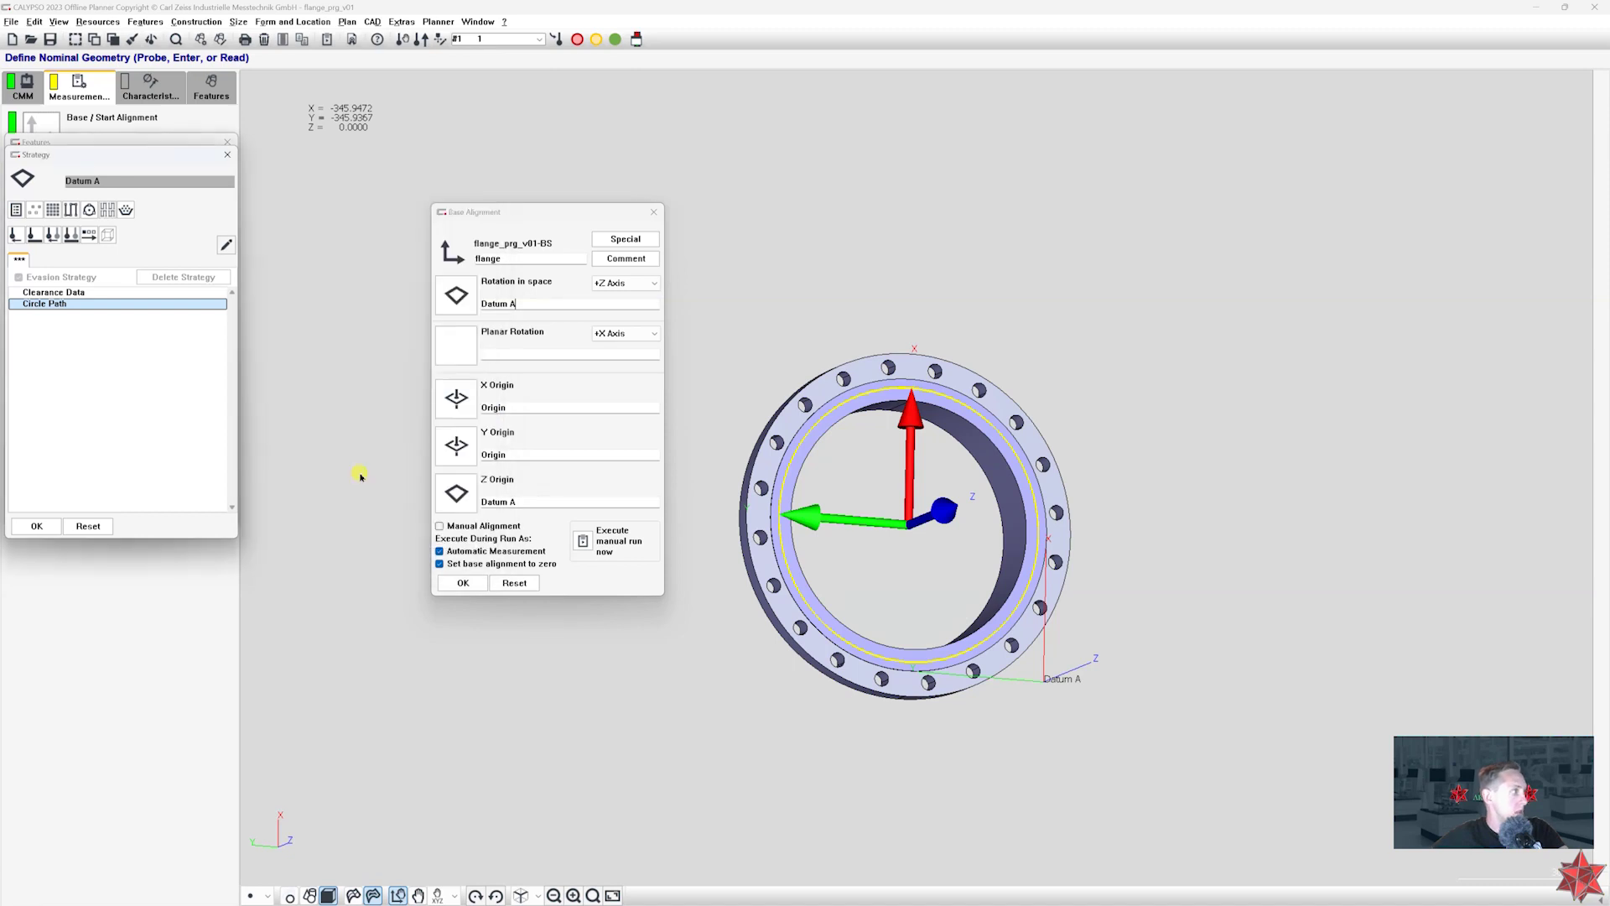
- Open the Origin intersection feature that defines the base alignment's X origin
click(524, 405)
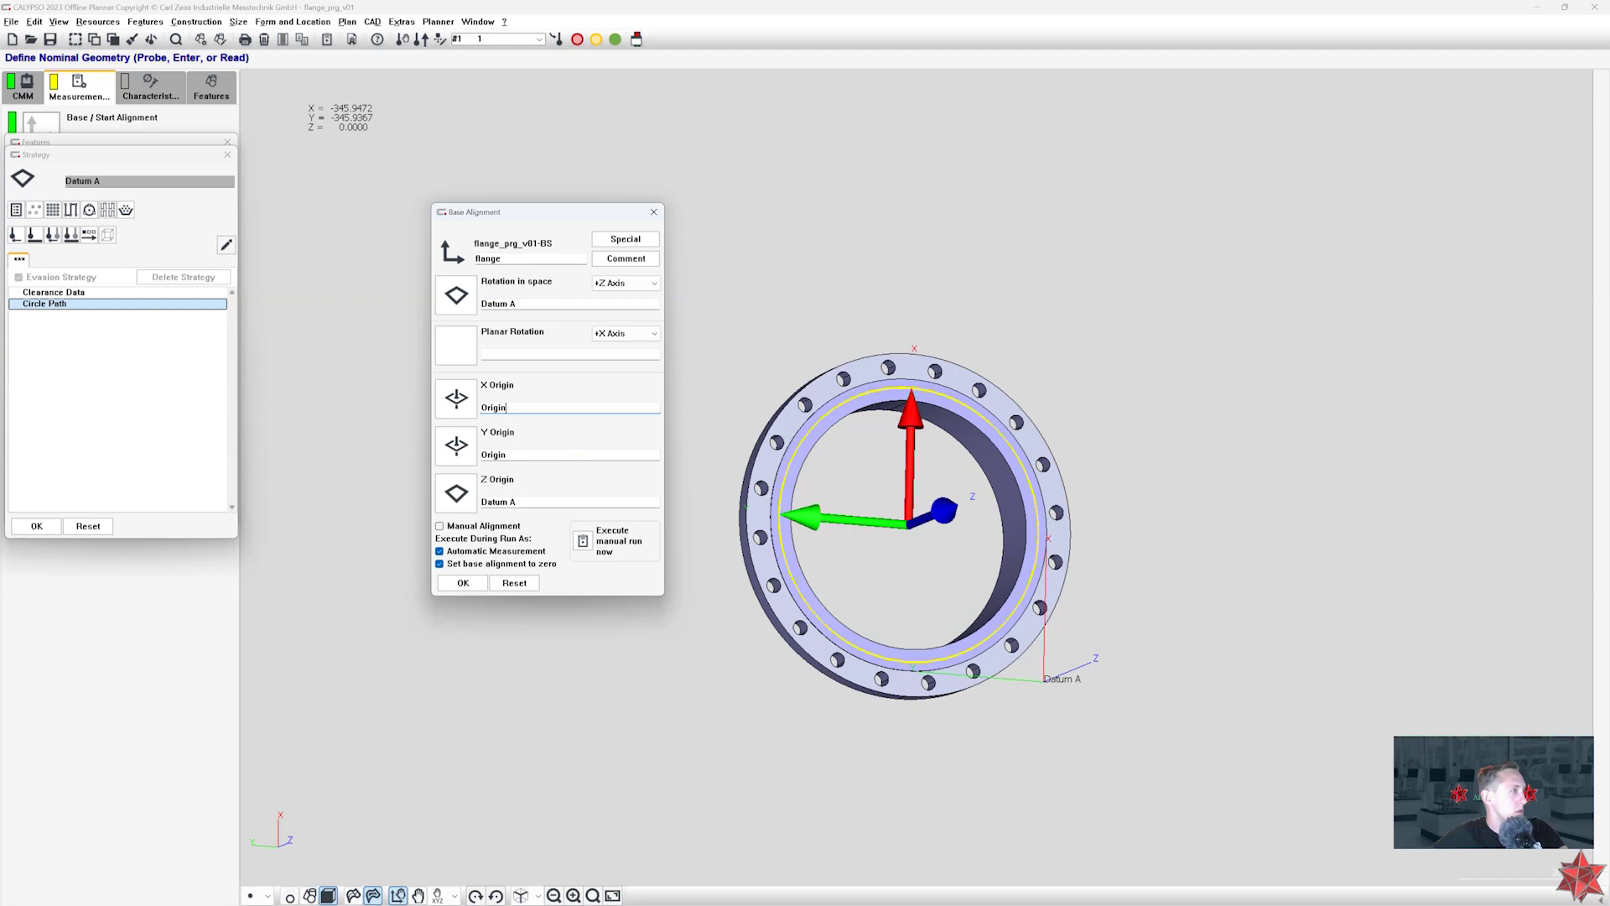
right_click(550, 409)
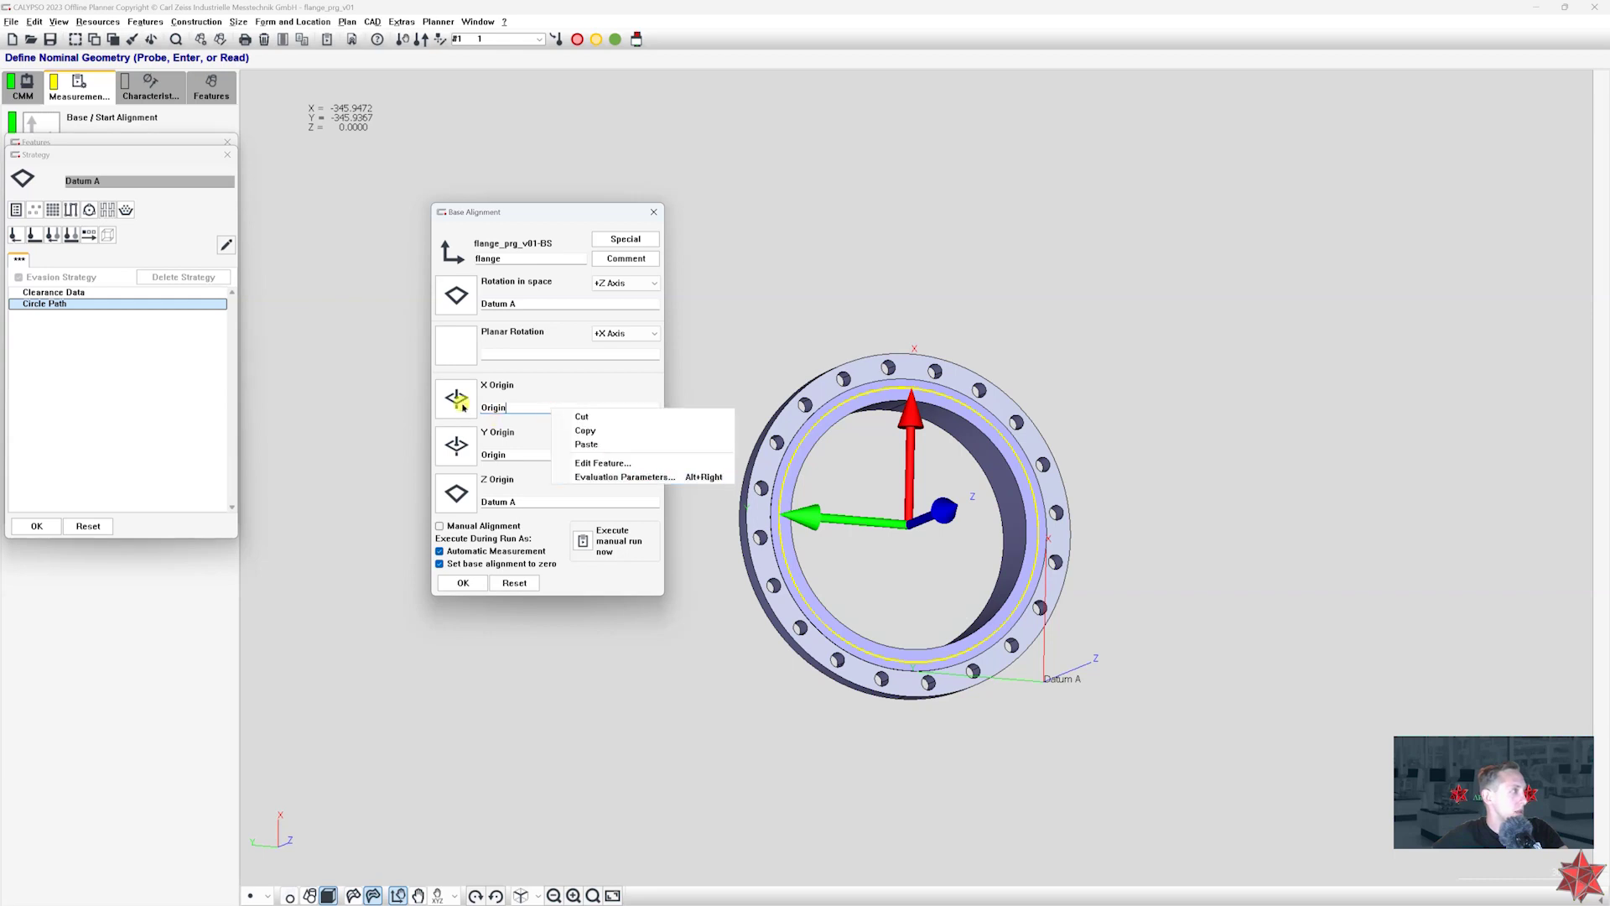
click(604, 462)
drag(116, 143, 532, 246)
- Open the Datum B cylinder from the Origin intersection, inspect it on the flange model, and return to the base alignment
click(526, 324)
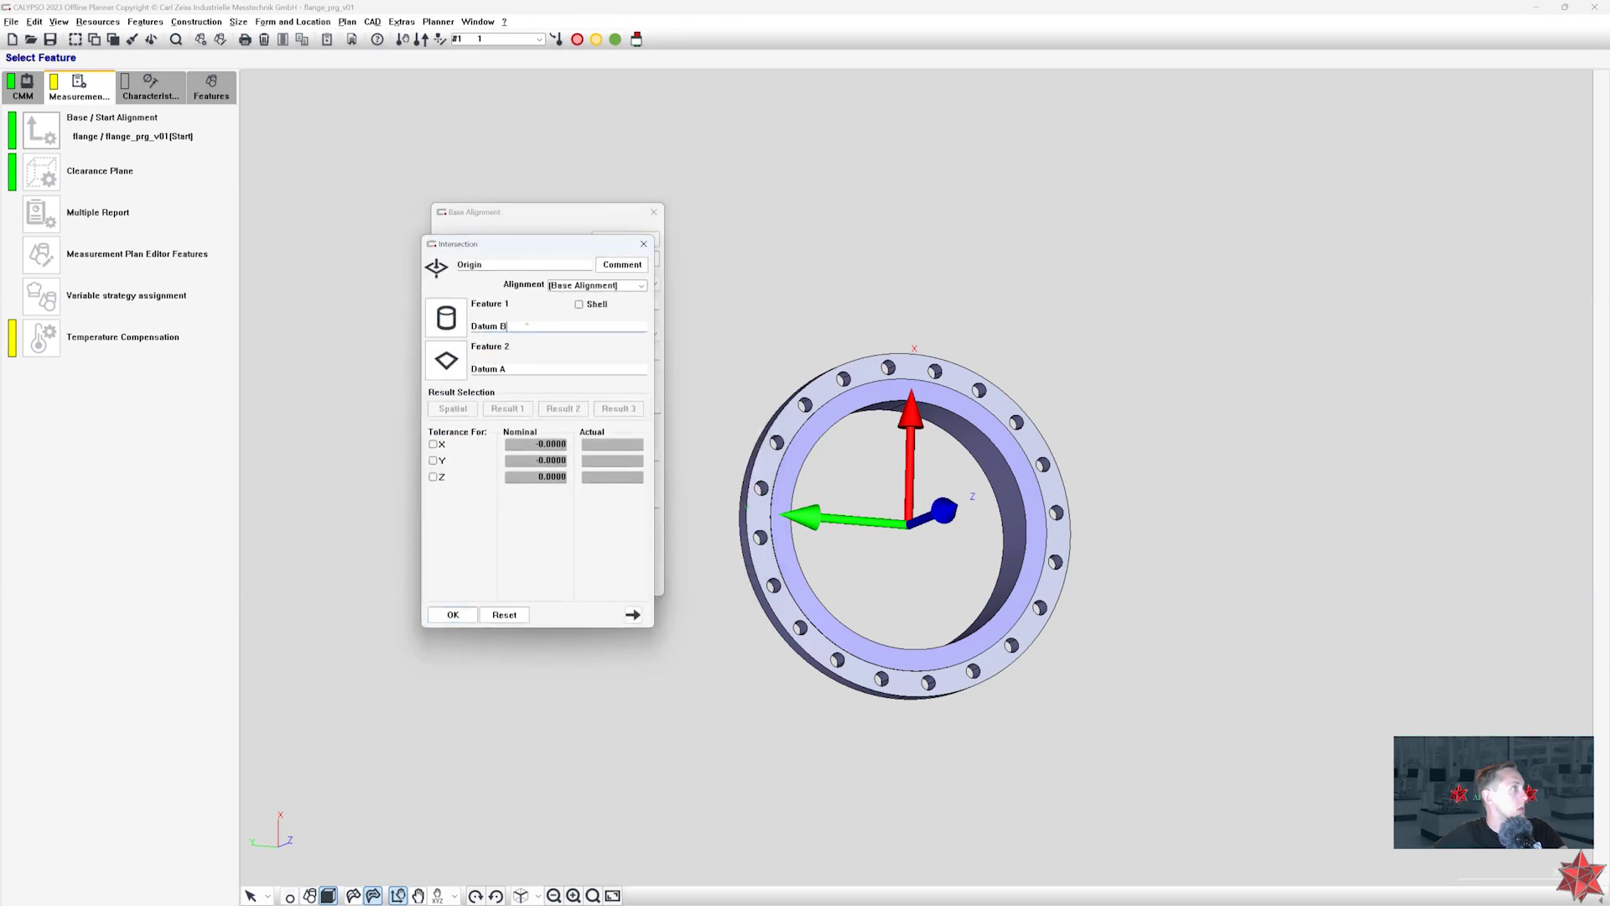
right_click(527, 325)
click(571, 375)
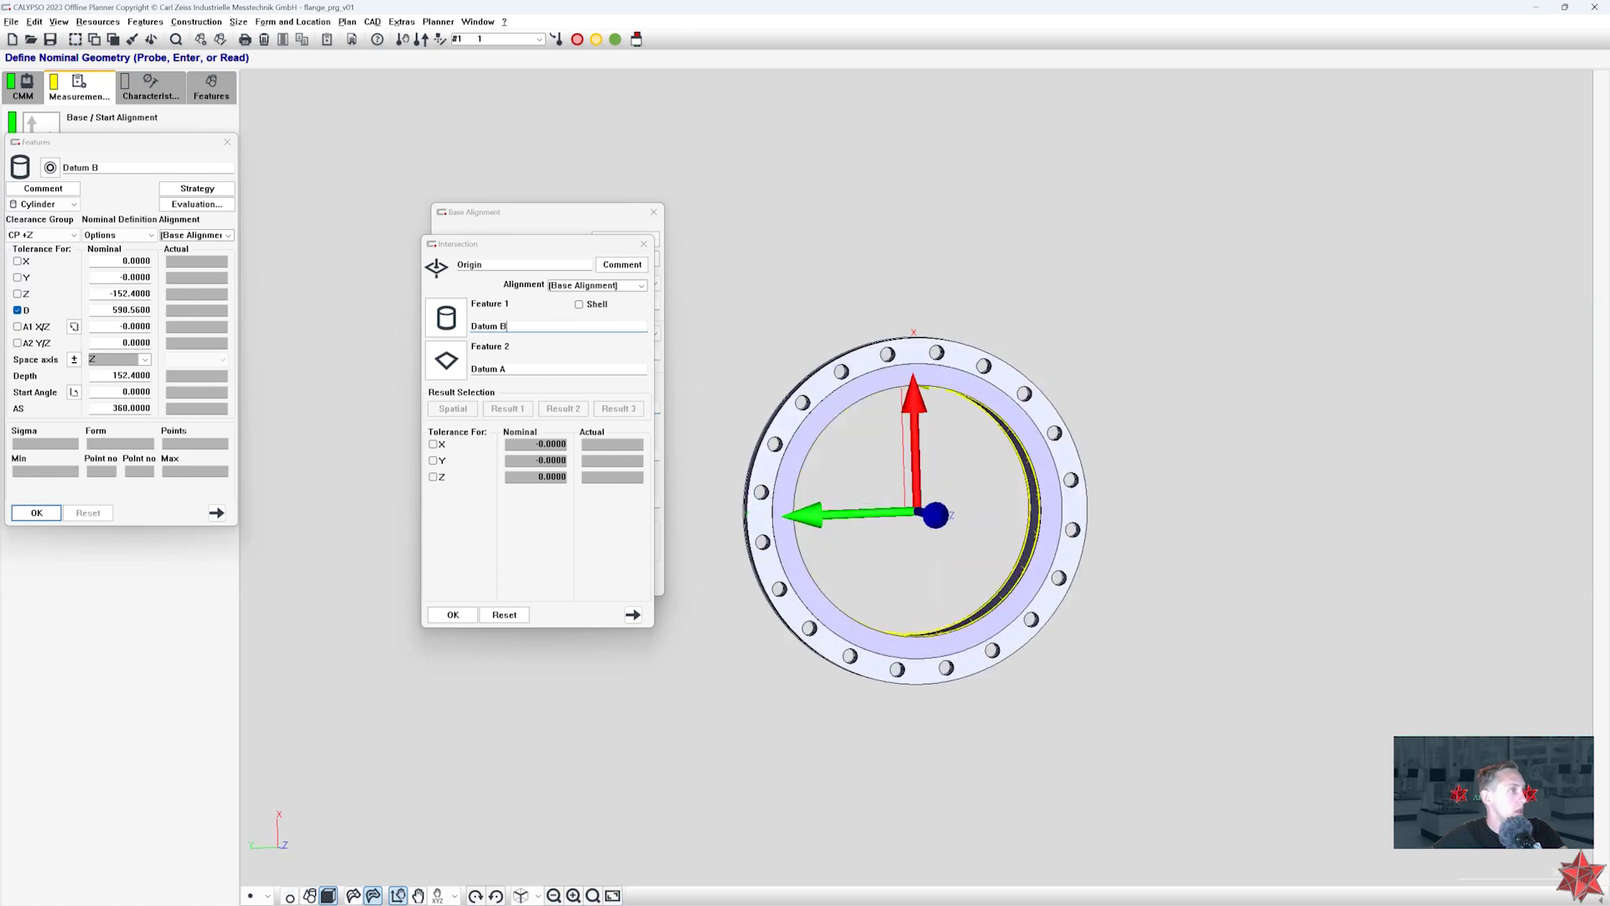
drag(745, 419, 881, 479)
click(934, 511)
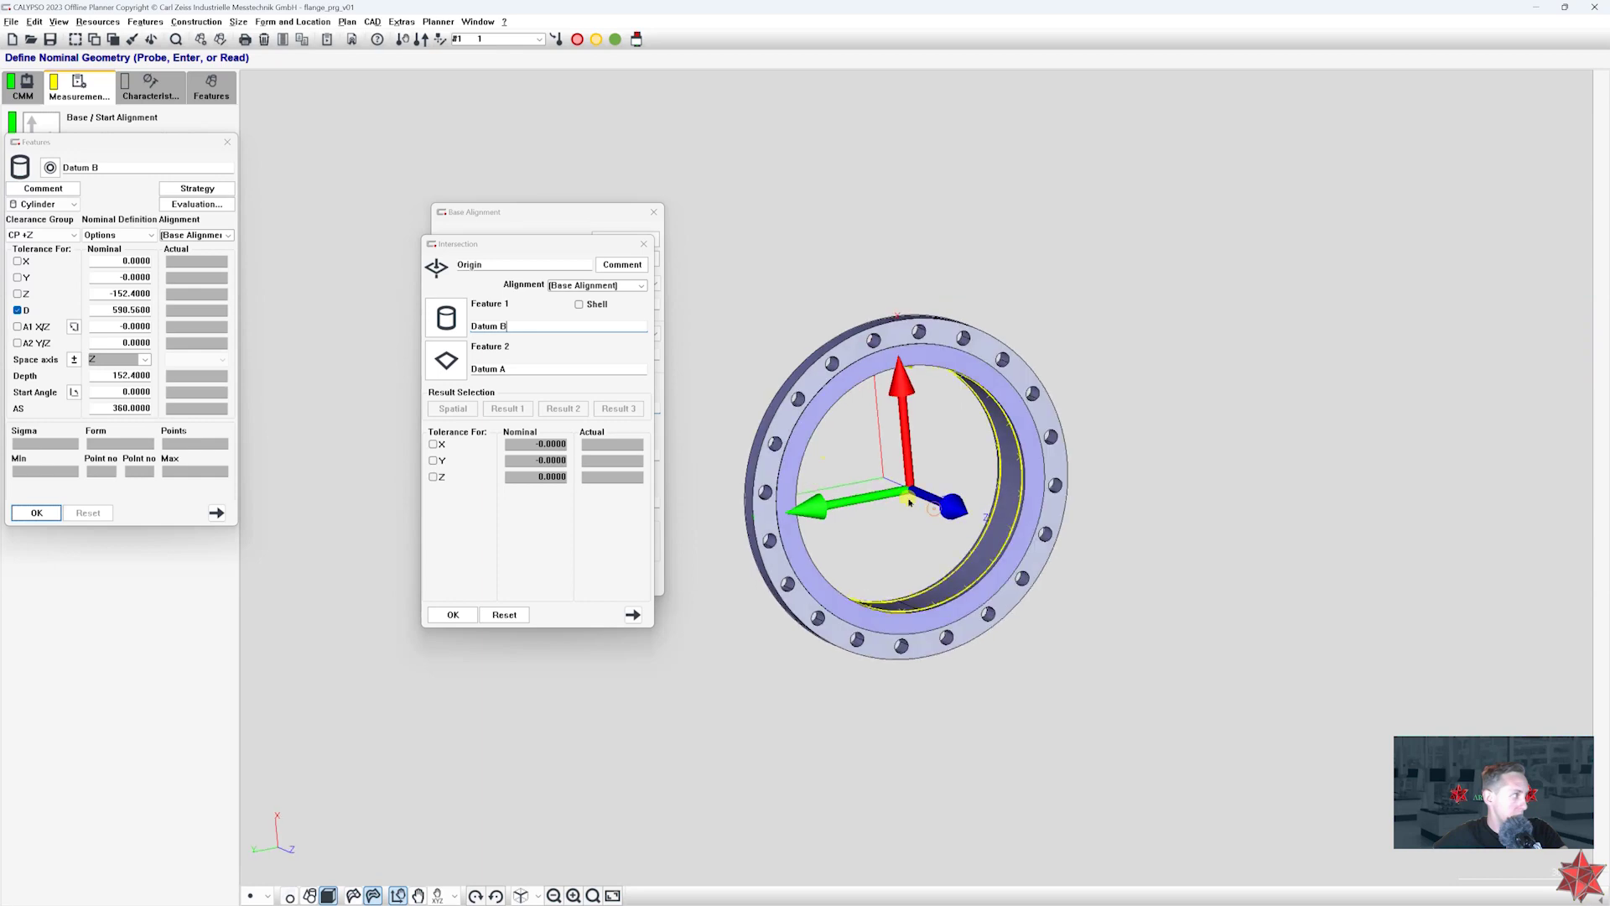
click(453, 615)
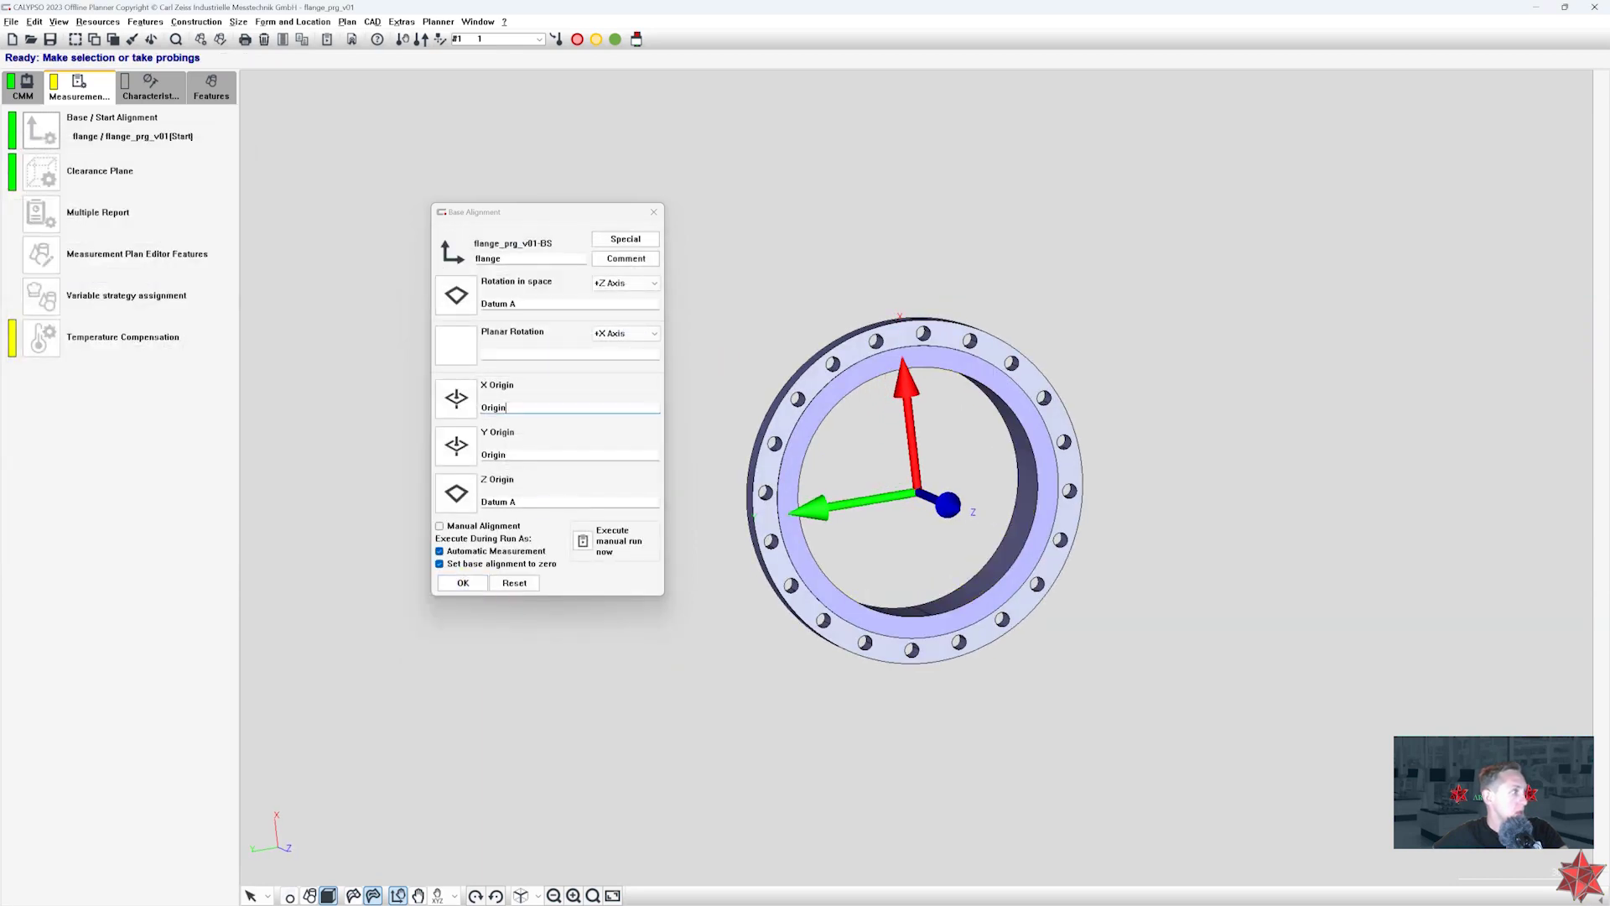
- Check the feature defining the Z origin, close the base alignment and show the measurement plan's characteristics beside the flange model
click(551, 504)
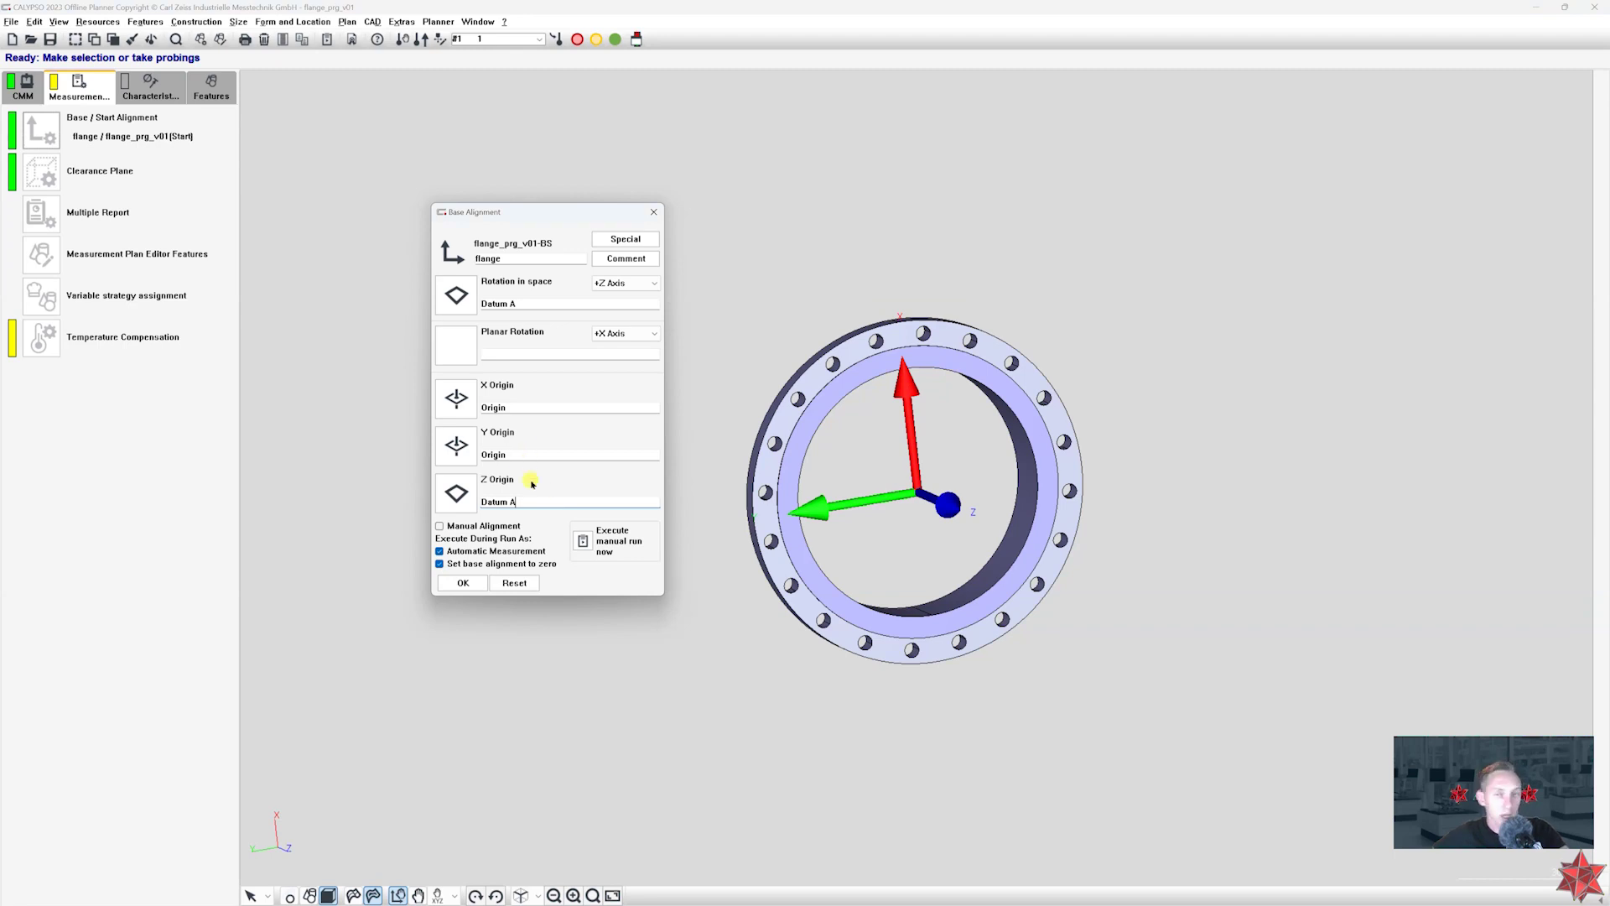
click(462, 582)
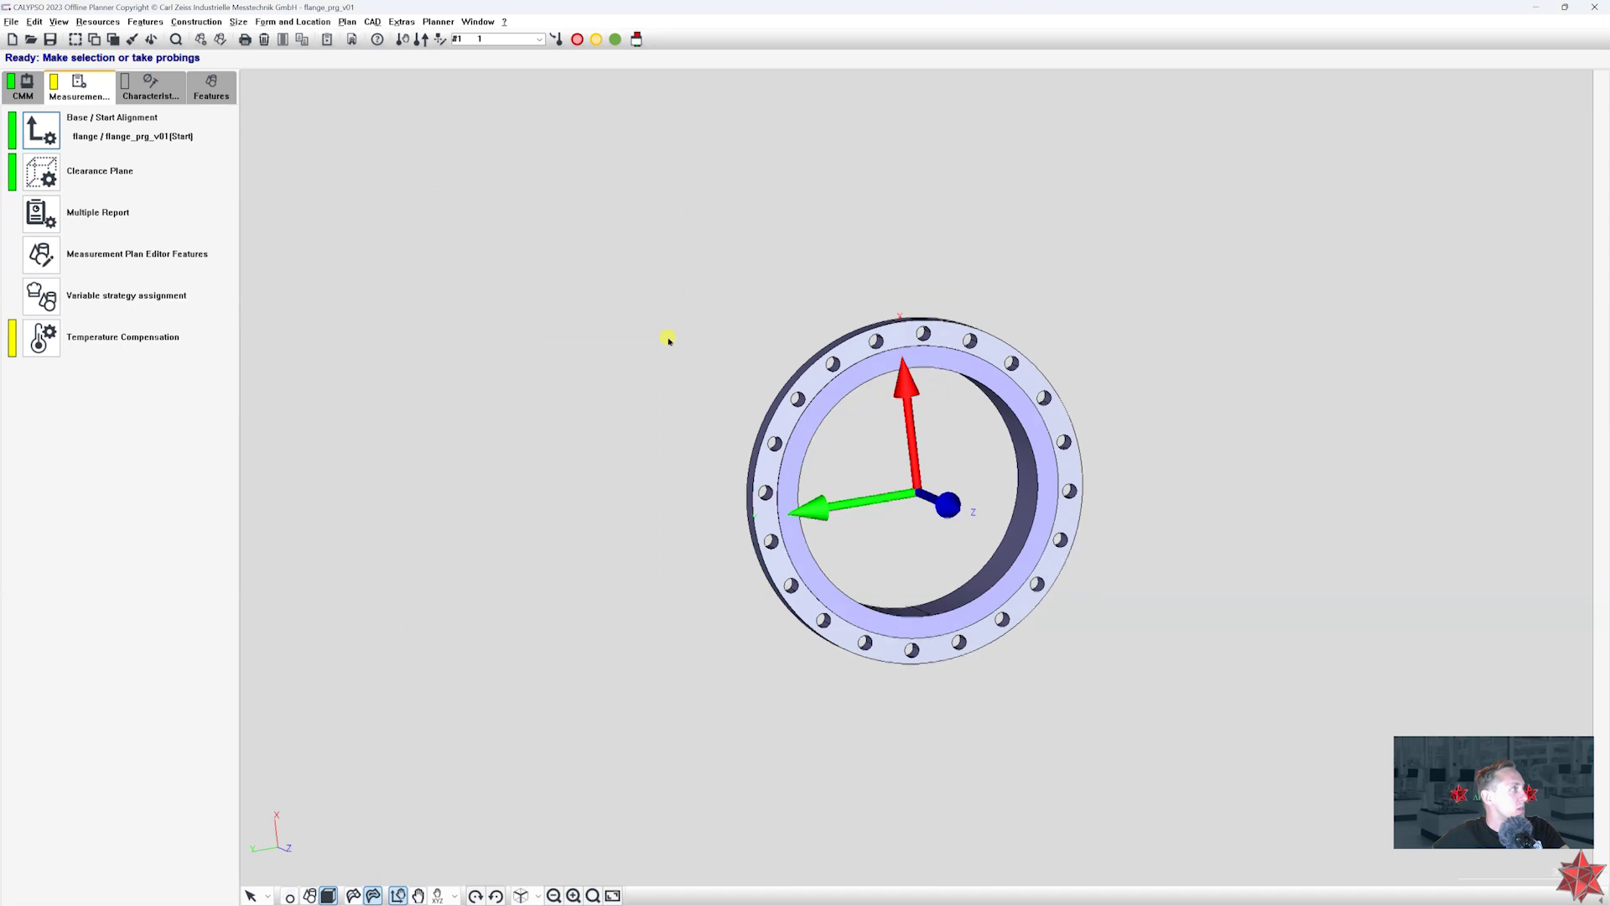
click(168, 92)
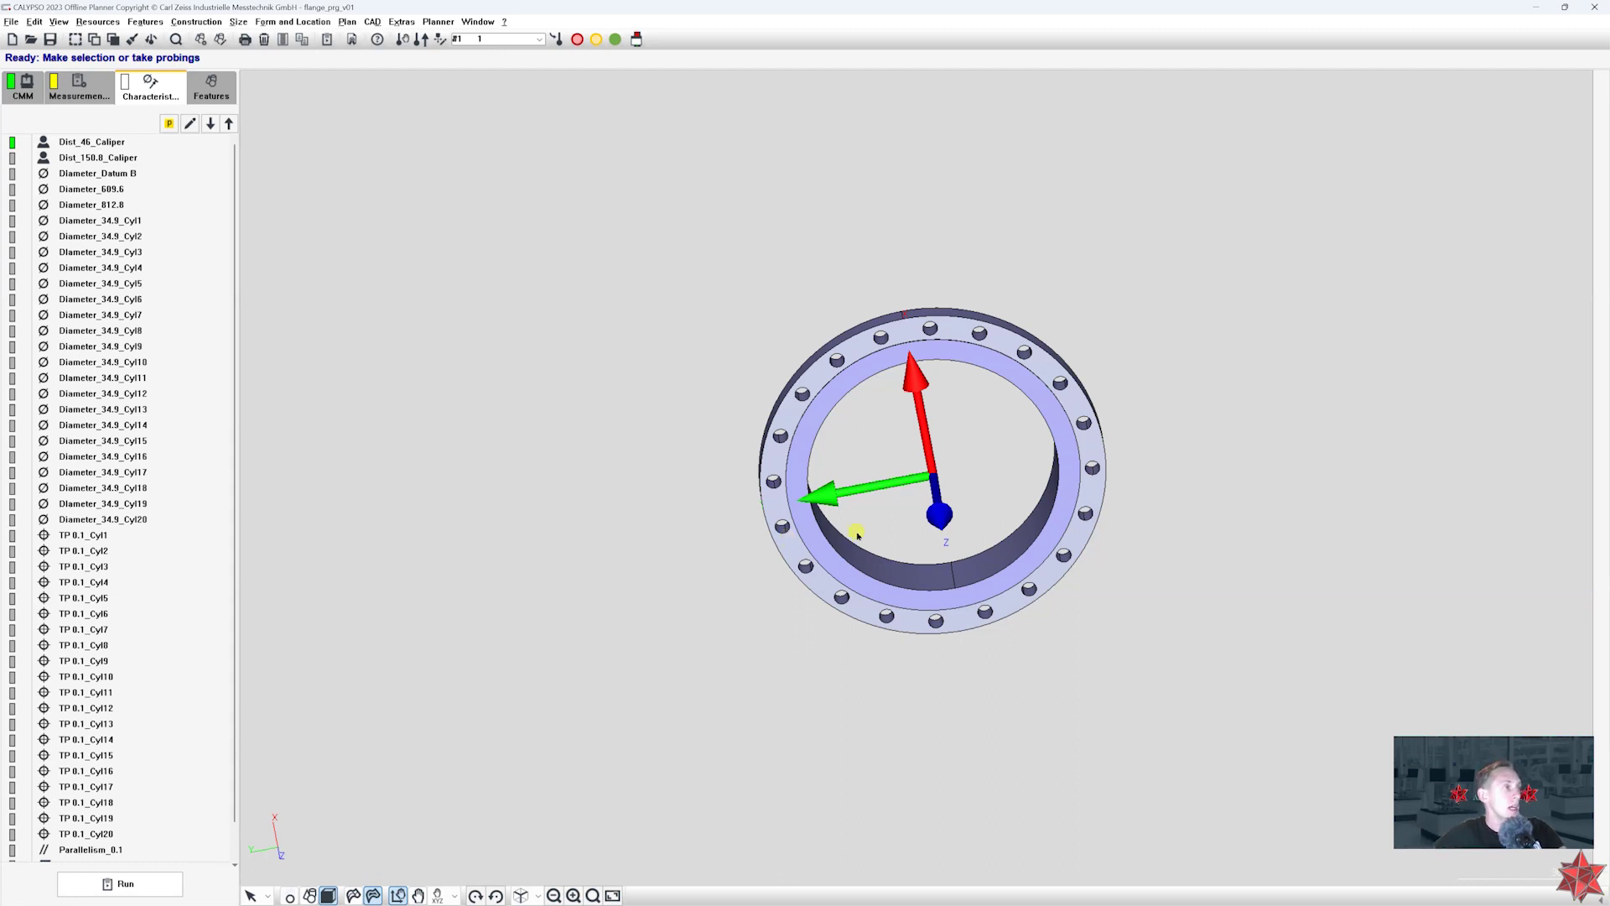
middle_drag(811, 607, 854, 504)
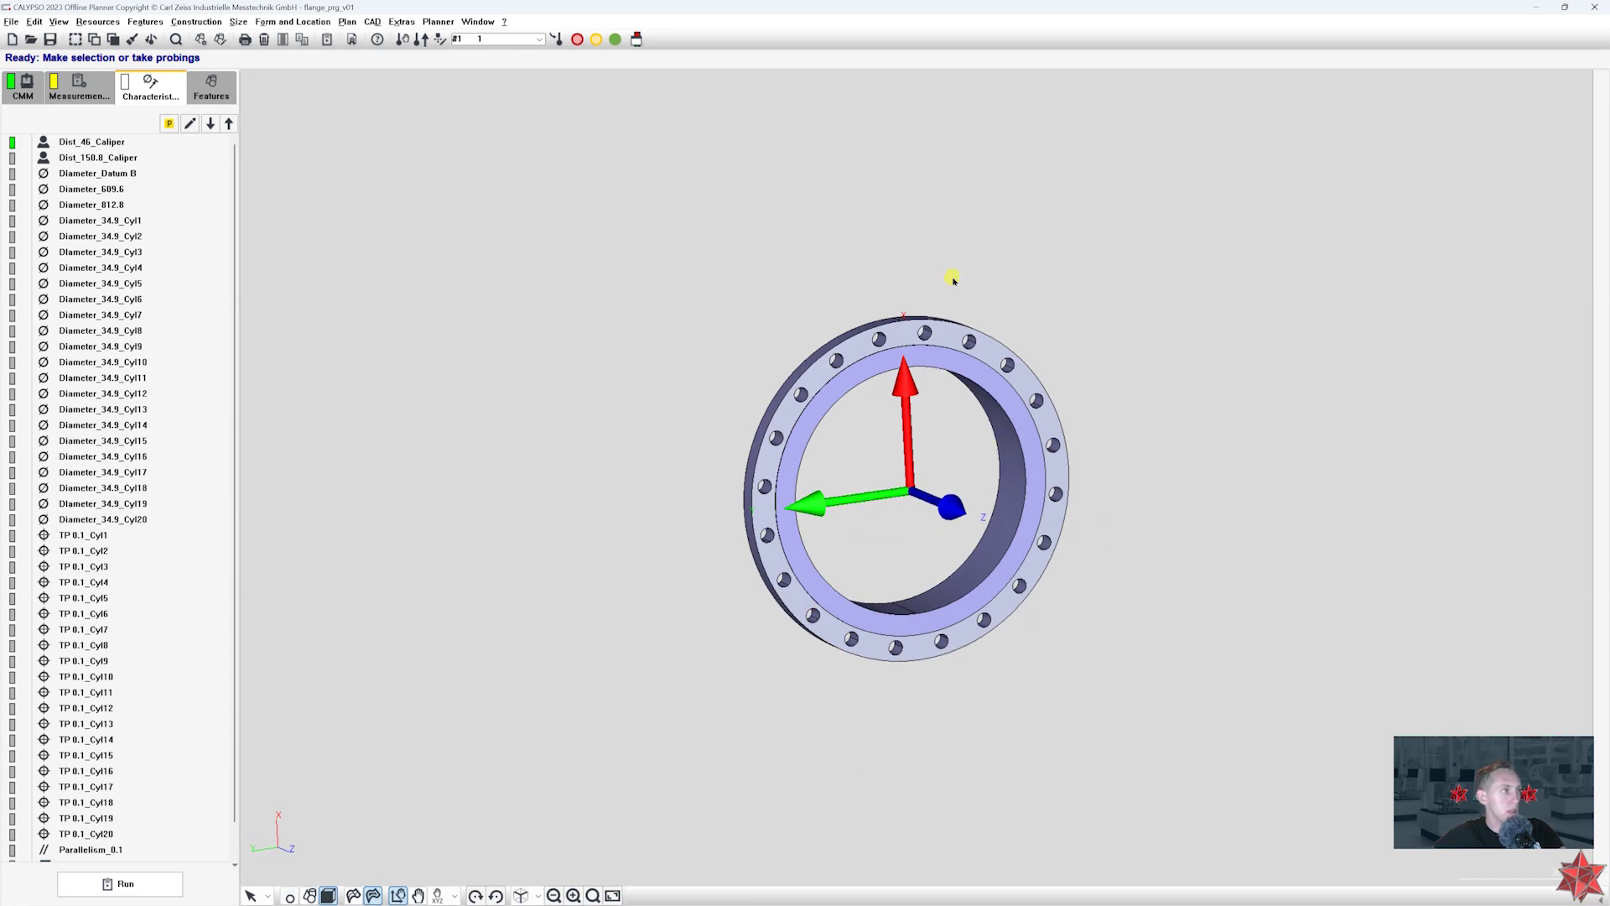
middle_drag(1052, 590, 929, 556)
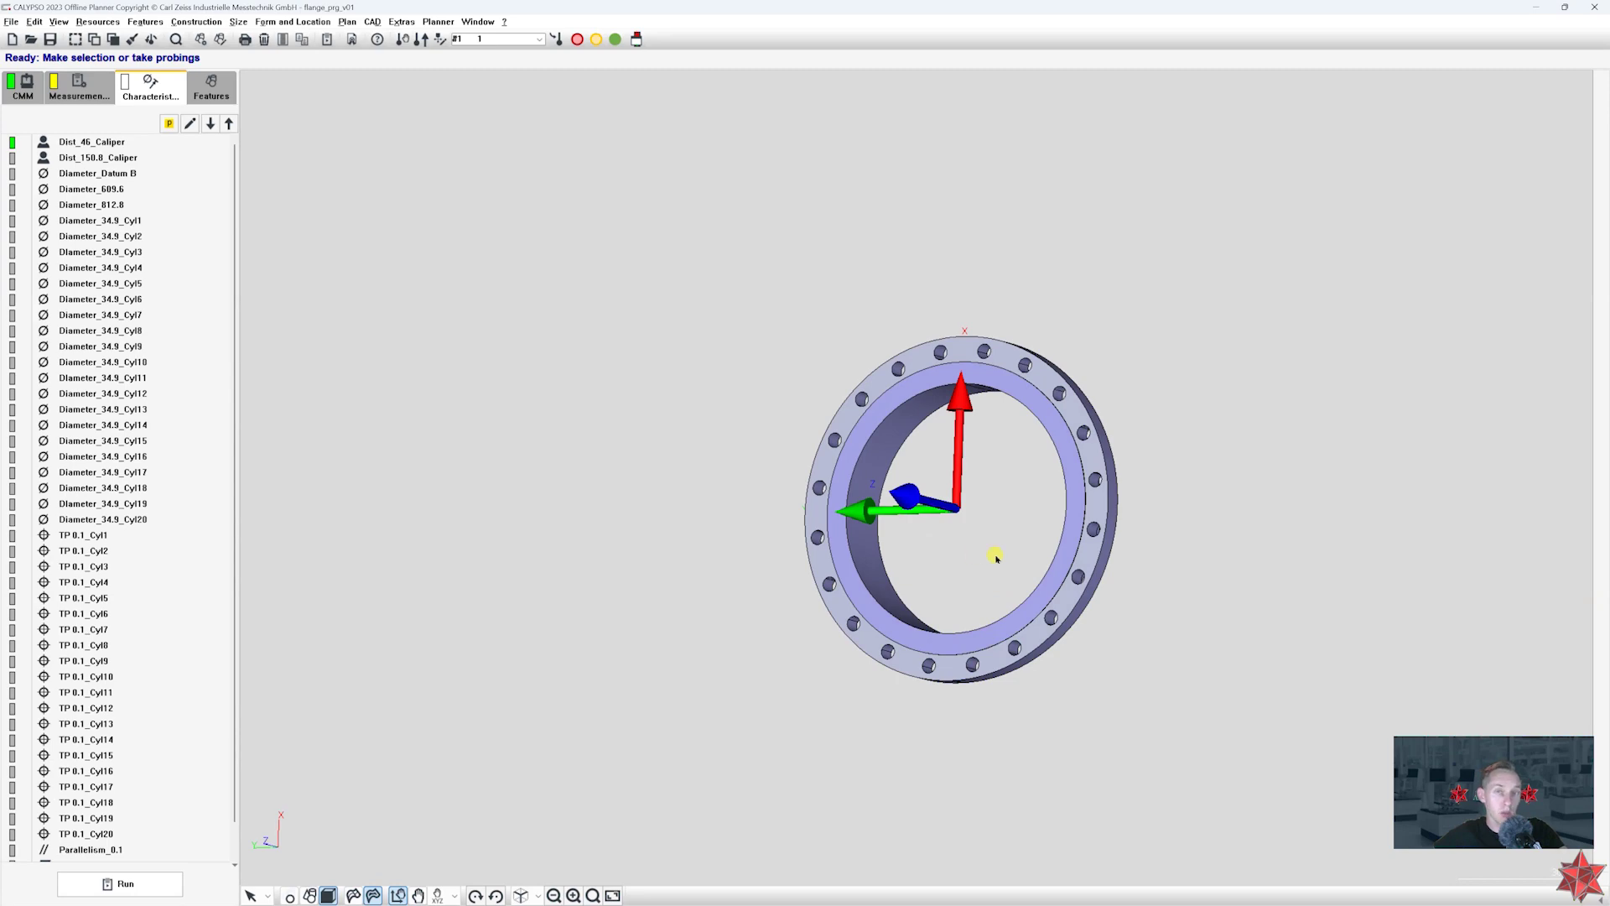
- Switch to the flange.pdf drawing, review the hole angles and position callout in View C, and return to CALYPSO
key(alt+Tab)
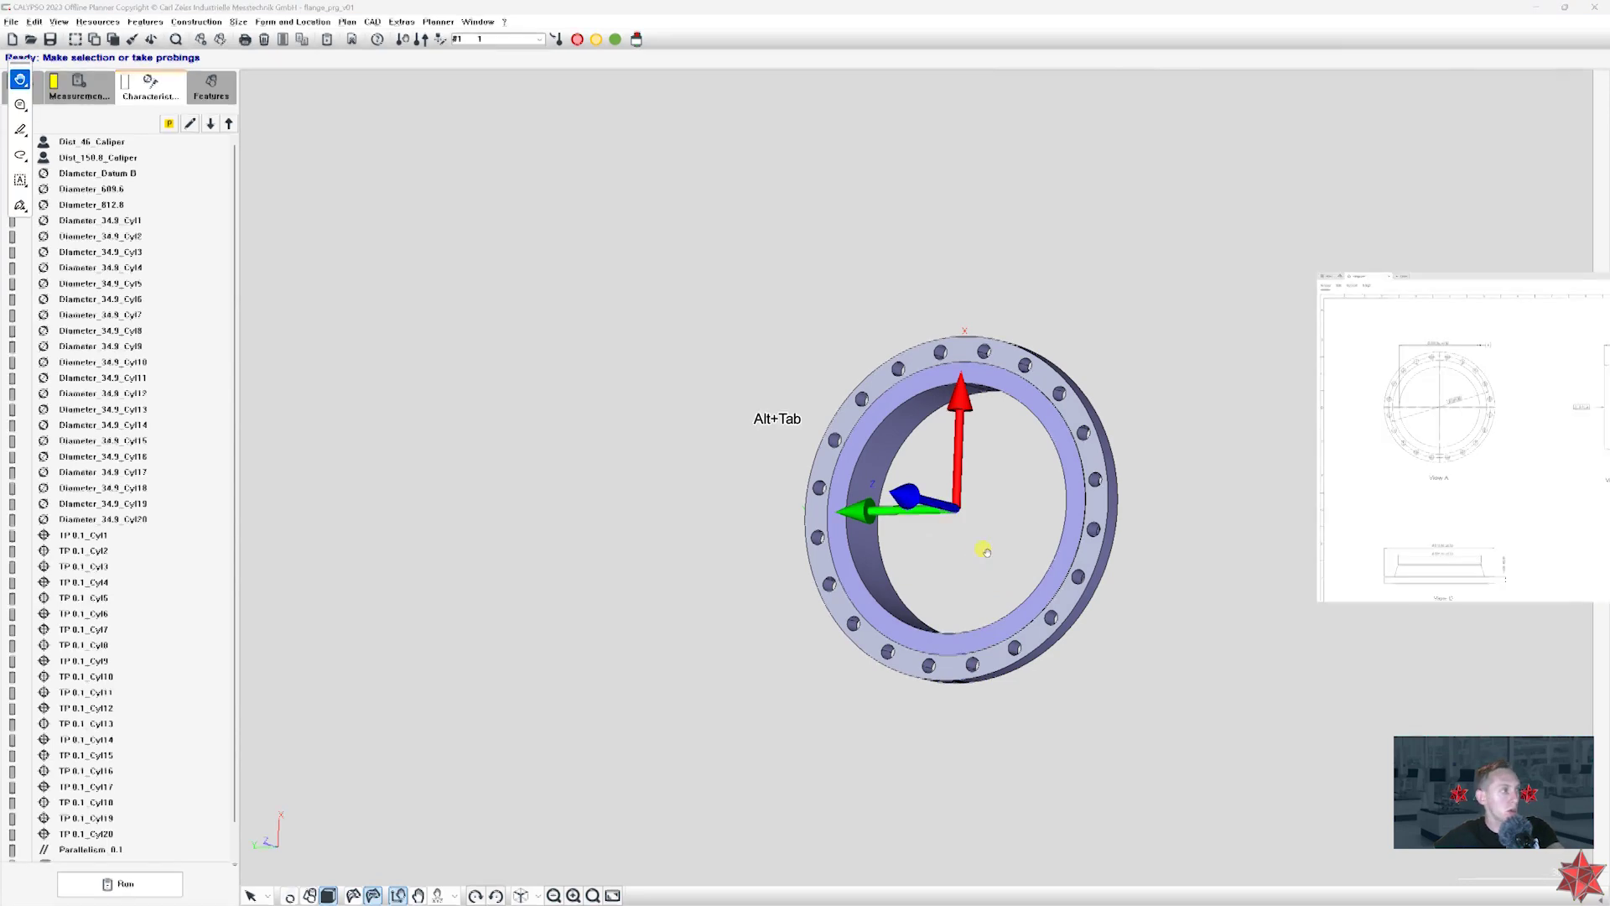
scroll(1034, 526, down, 3)
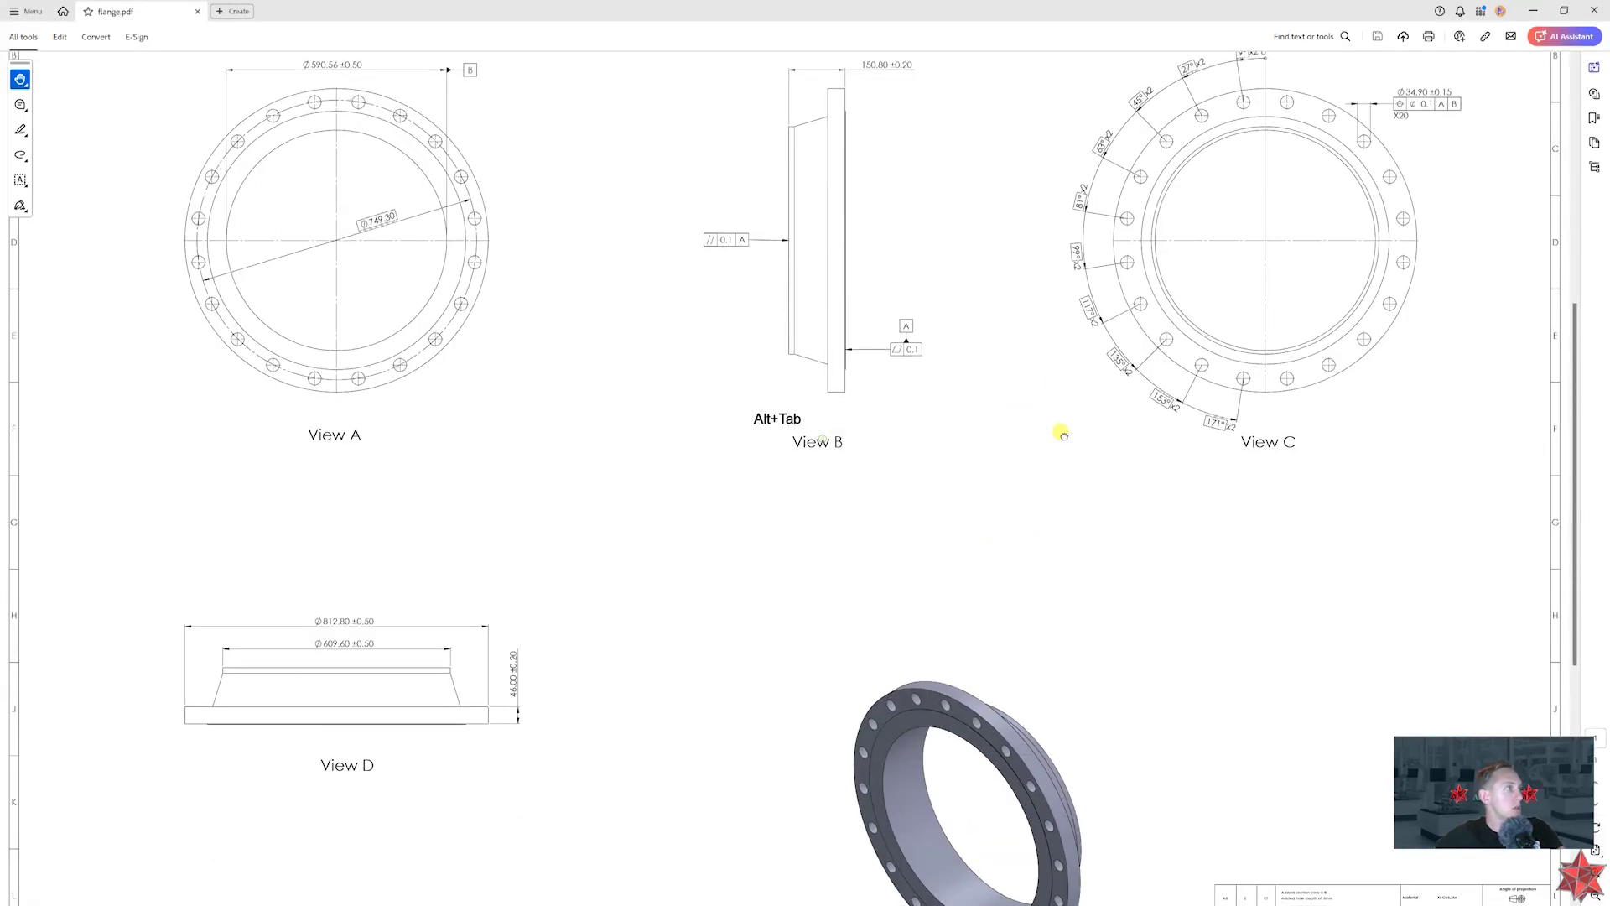
scroll(1064, 435, down, 3)
scroll(831, 358, up, 6)
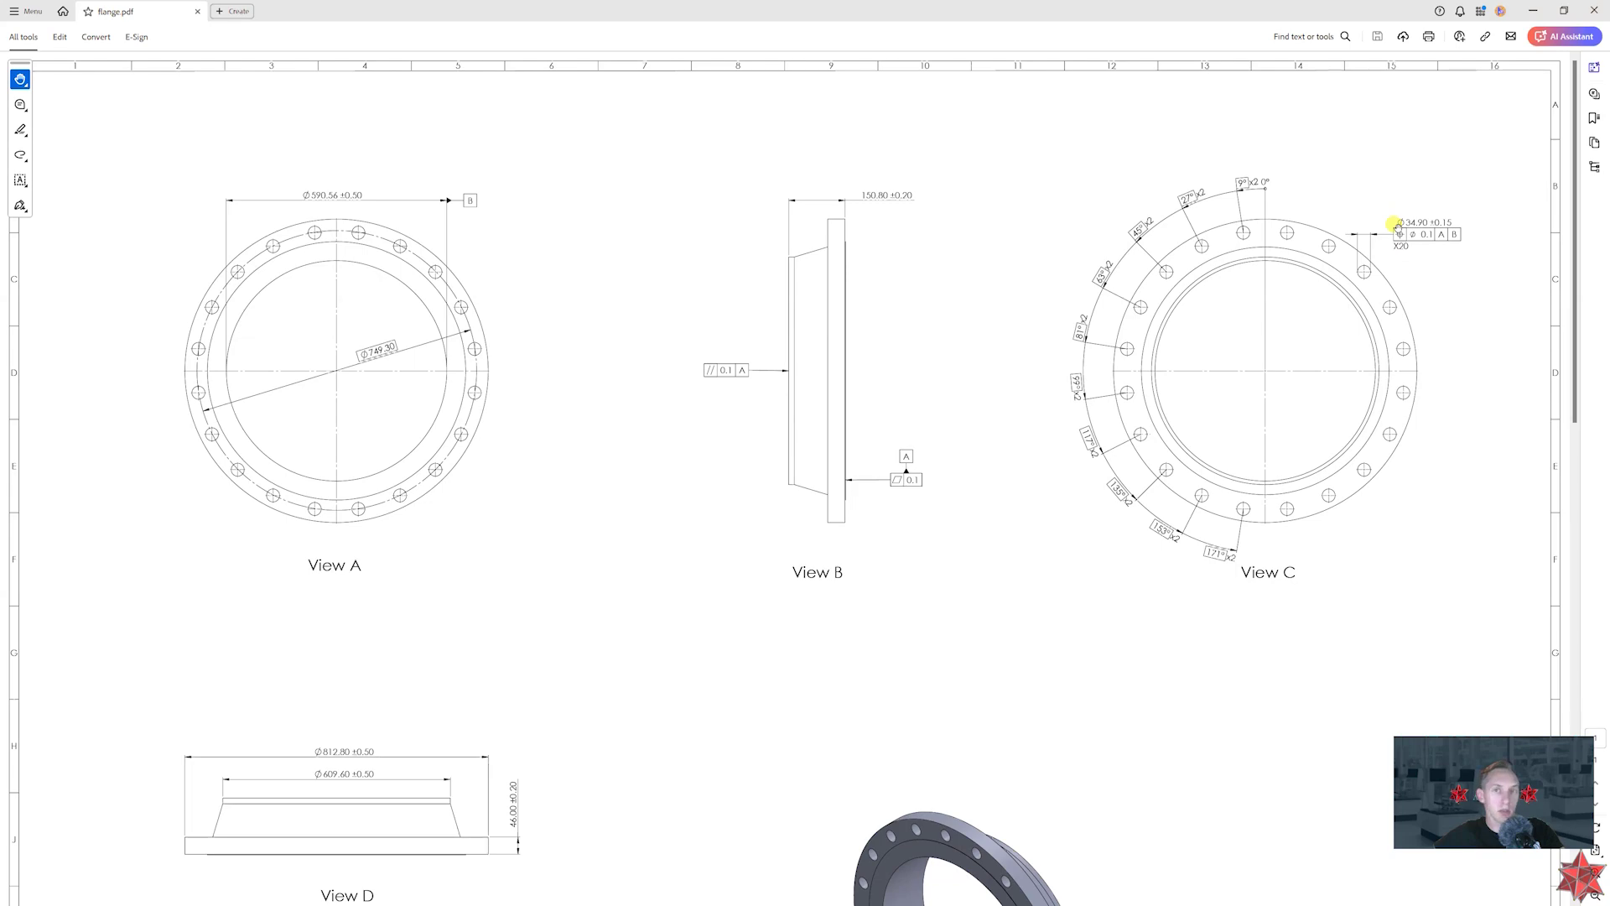
click(1531, 12)
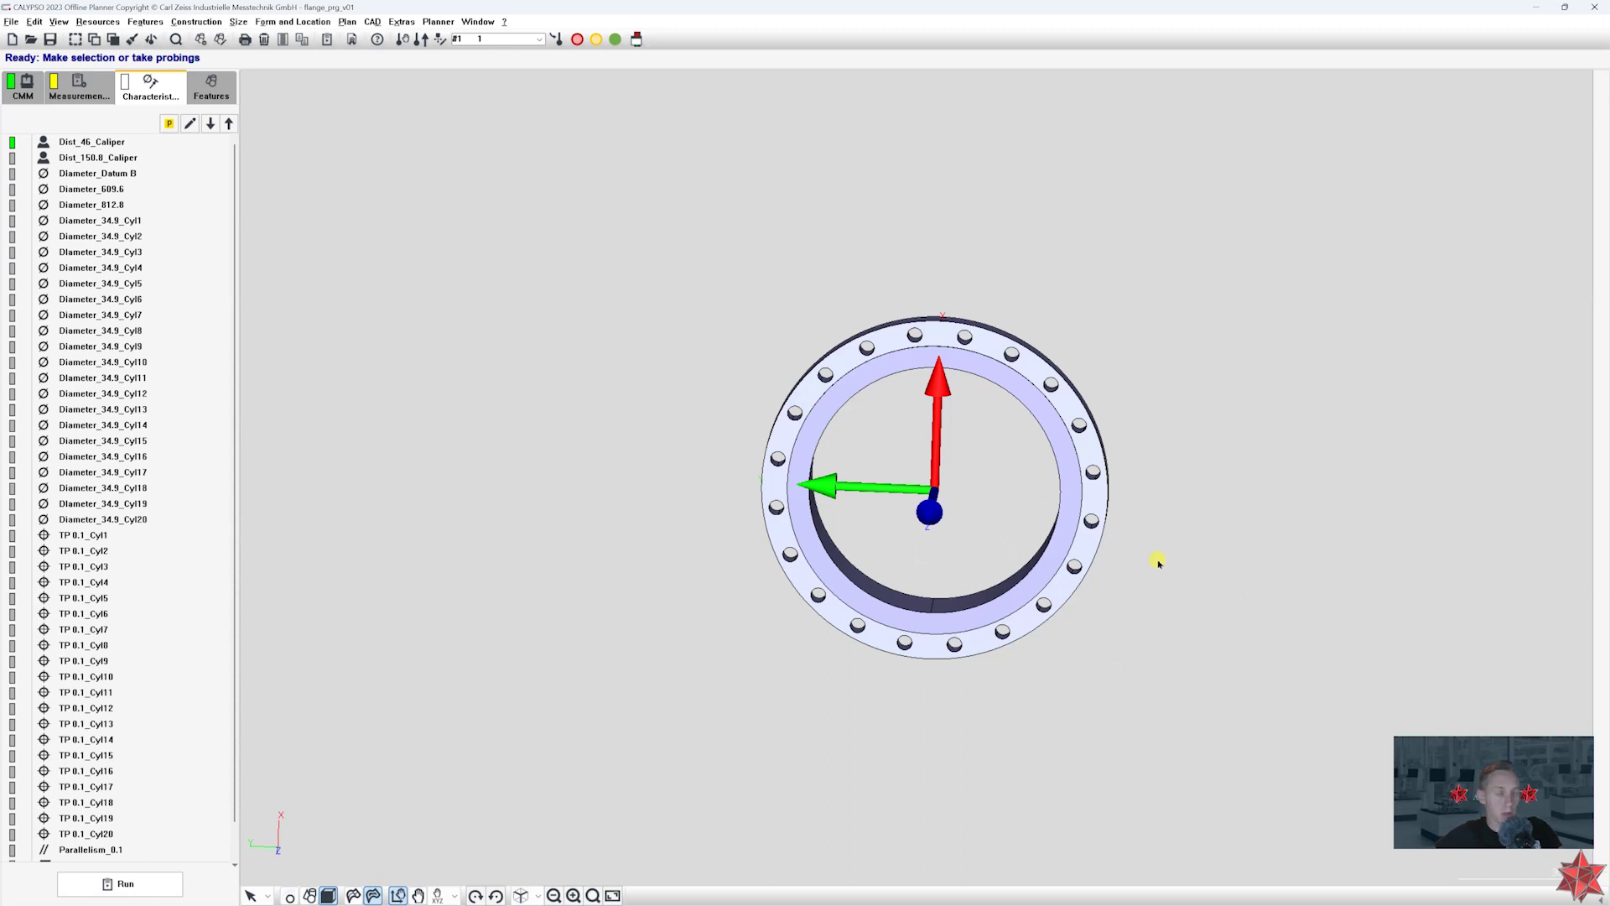
- Examine how the bolt holes are arranged around the flange's X and Y axes
middle_drag(1214, 411, 1180, 422)
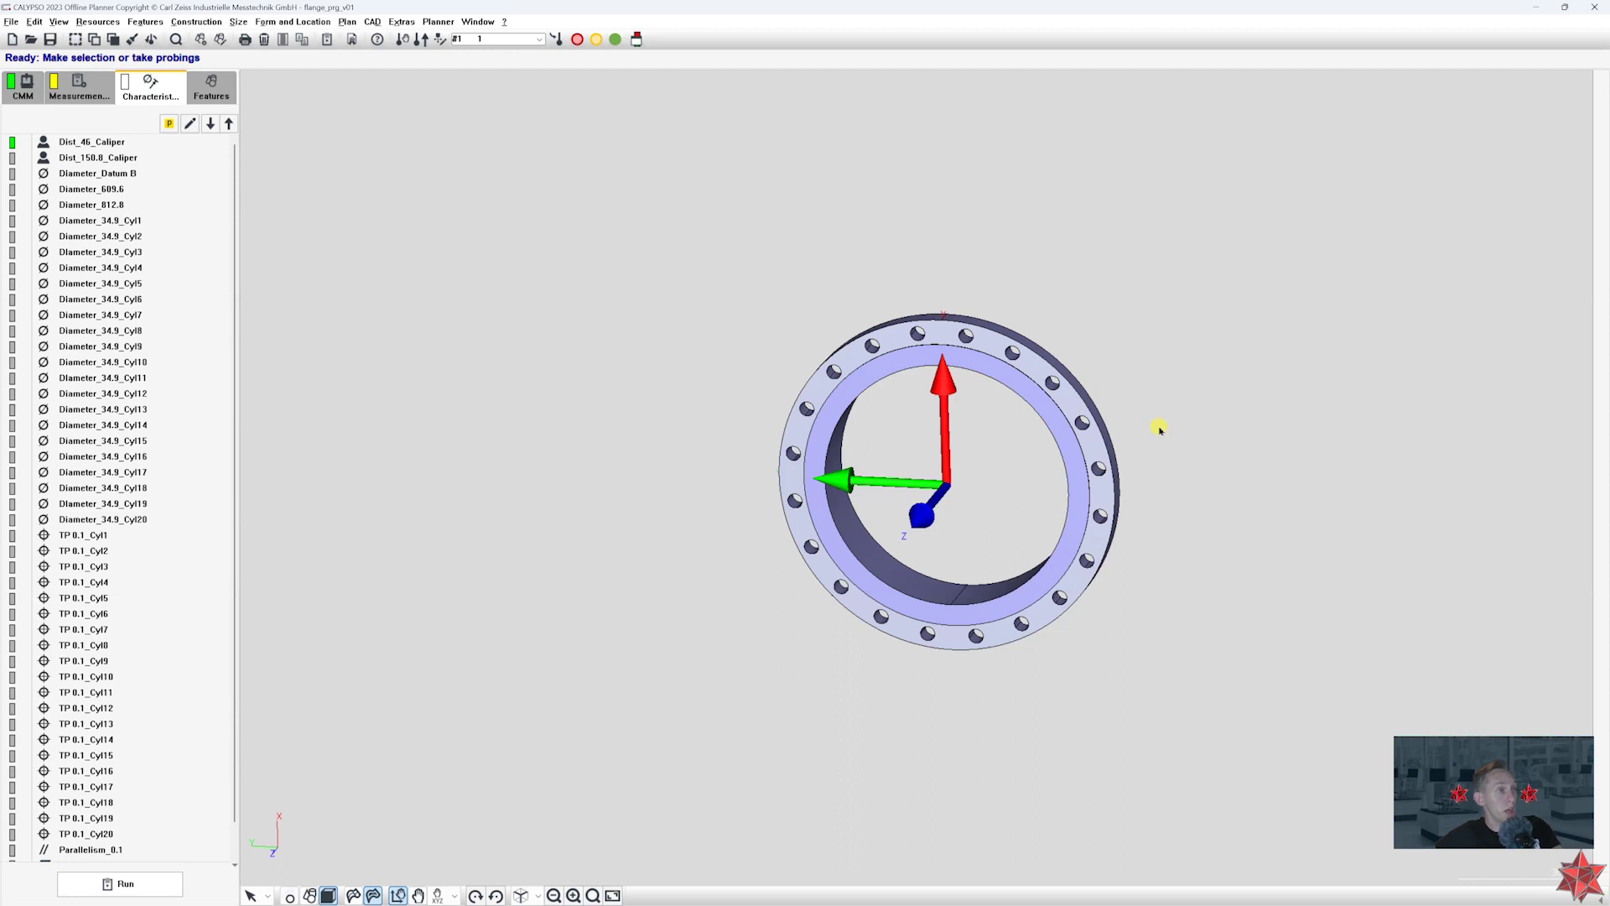
middle_drag(1160, 429, 1015, 341)
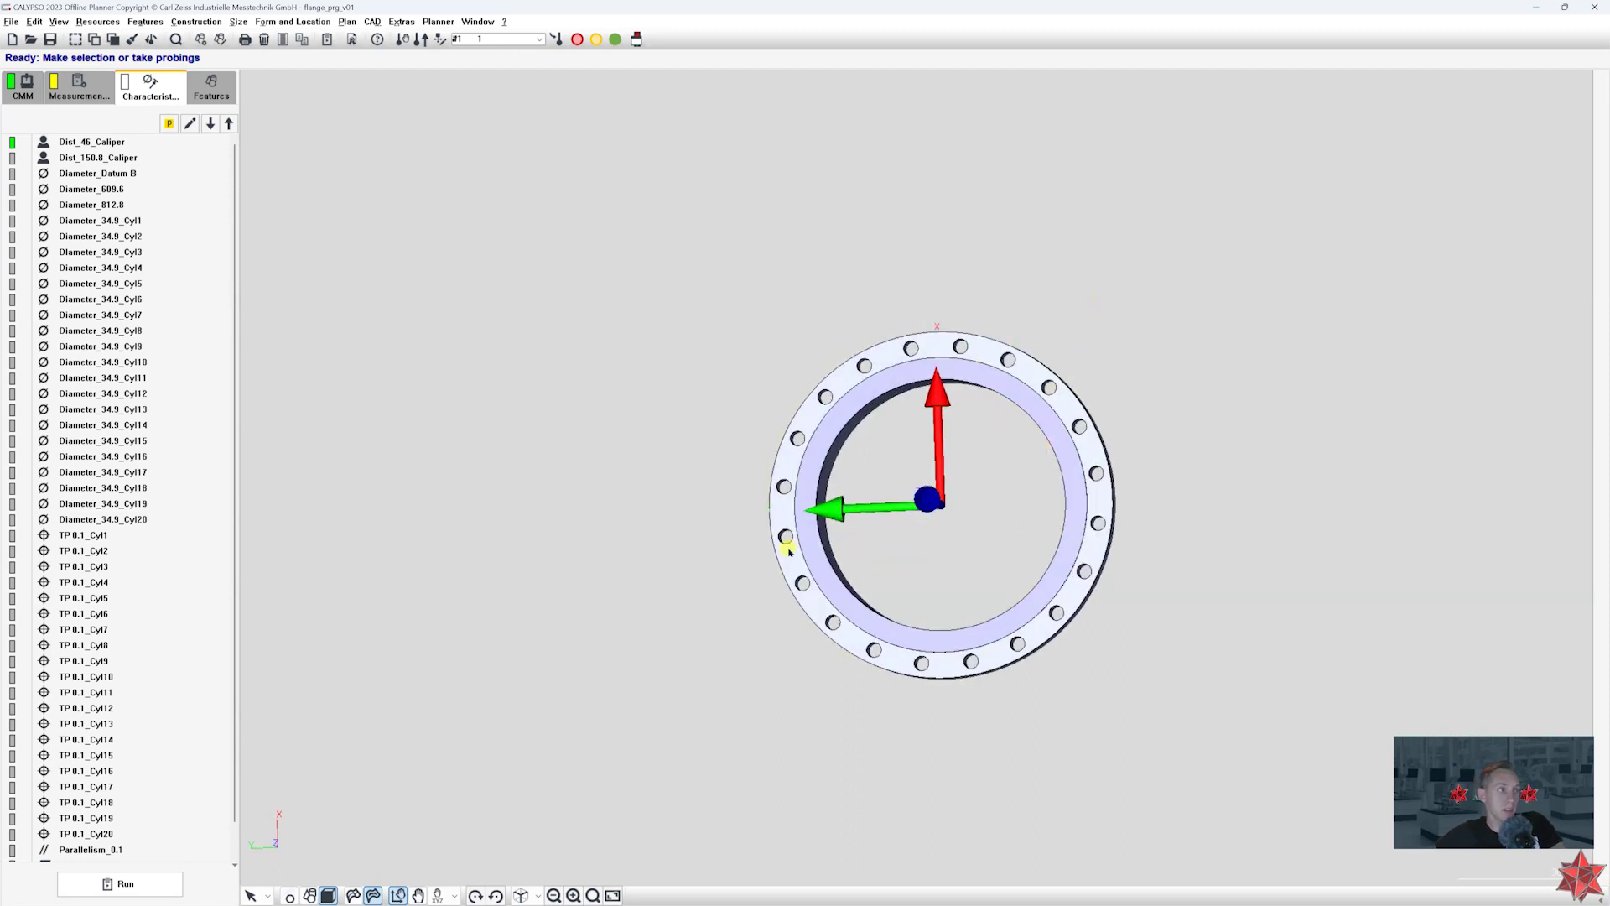
mouse_move(978, 554)
middle_down()
mouse_move(647, 255)
mouse_move(665, 151)
mouse_move(557, 414)
mouse_move(643, 701)
mouse_move(881, 582)
mouse_move(1121, 431)
mouse_move(1161, 470)
mouse_move(1141, 374)
mouse_move(1096, 382)
middle_up()
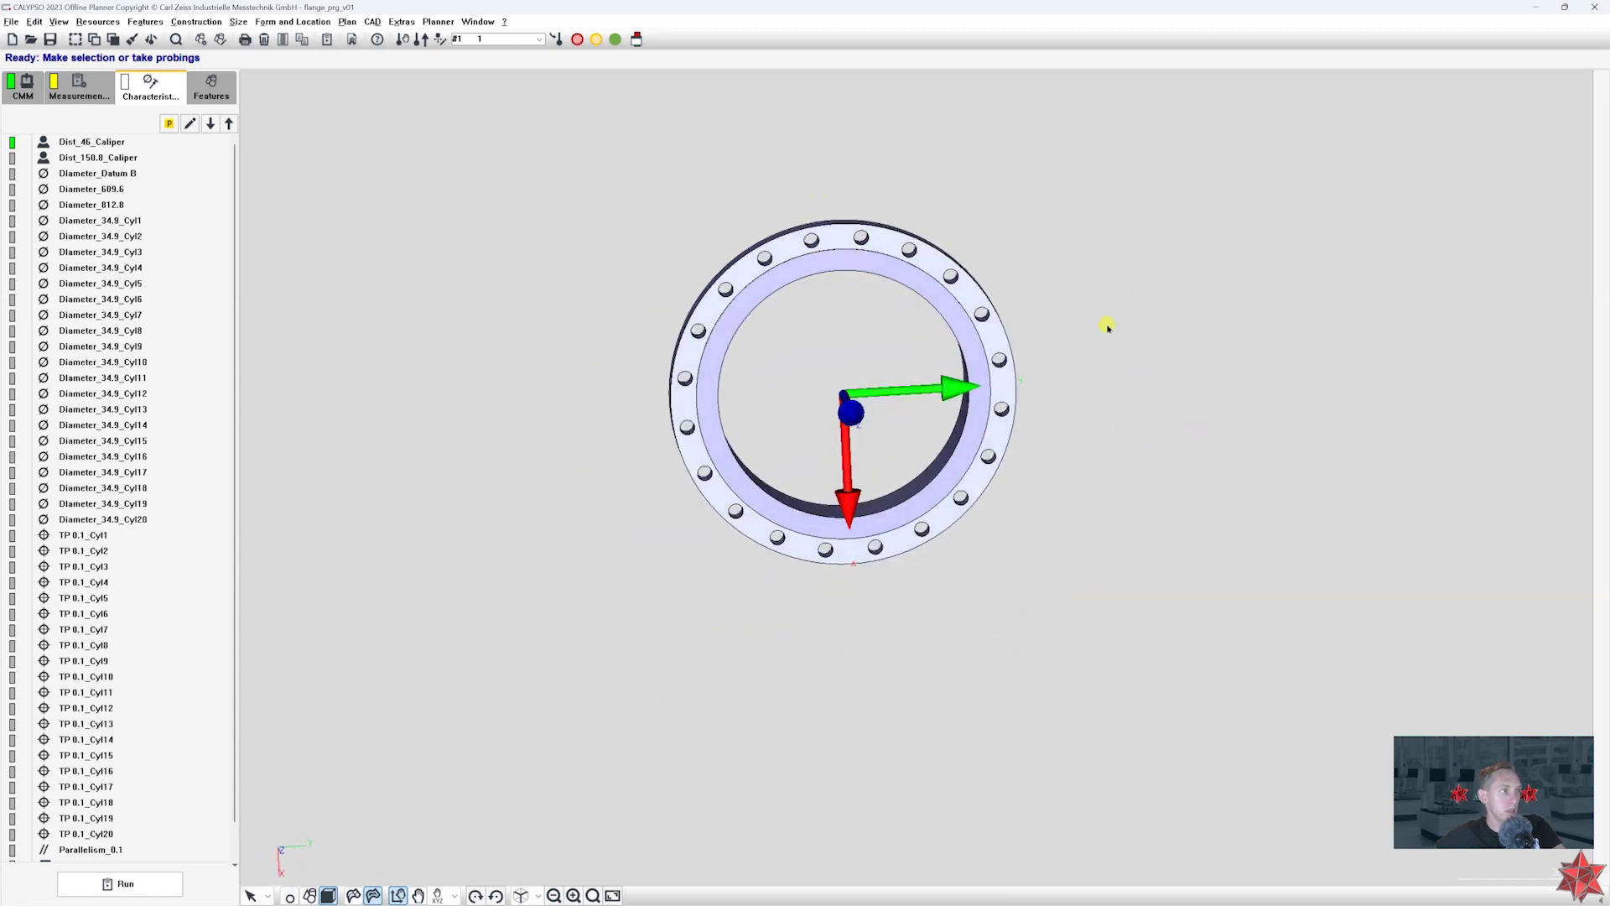
middle_drag(1294, 515, 1150, 428)
middle_drag(941, 447, 964, 435)
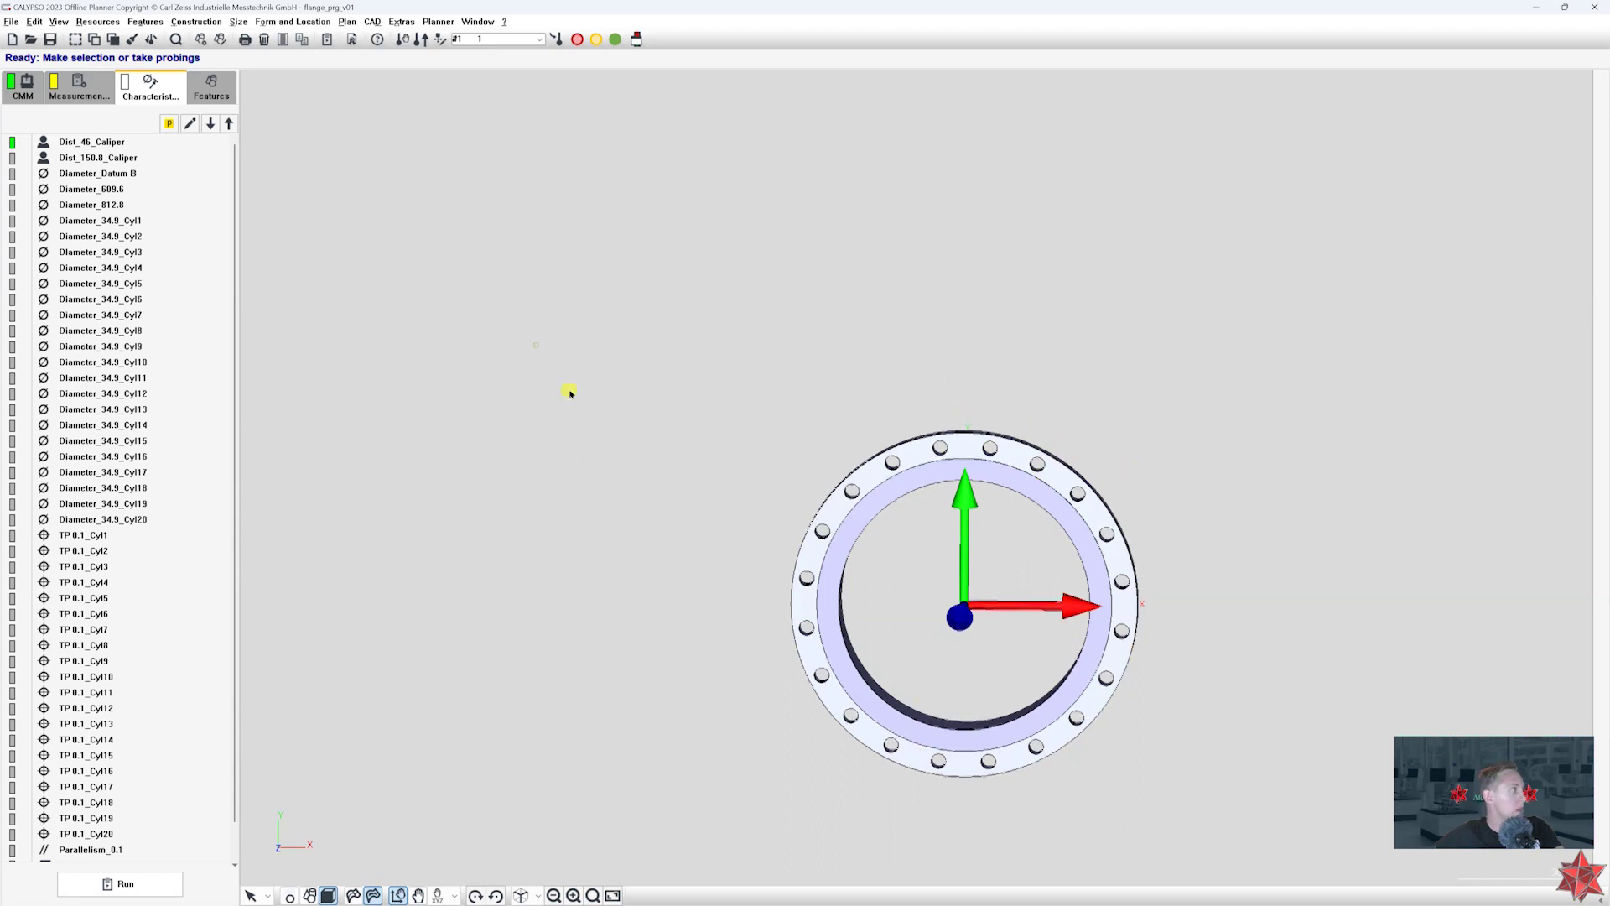
- Locate the hole cylinders Dia34.9_Cyl1, Dia34.9_Cyl10 and Dia34.9_Cyl11 on the flange from the plan's feature list
click(211, 86)
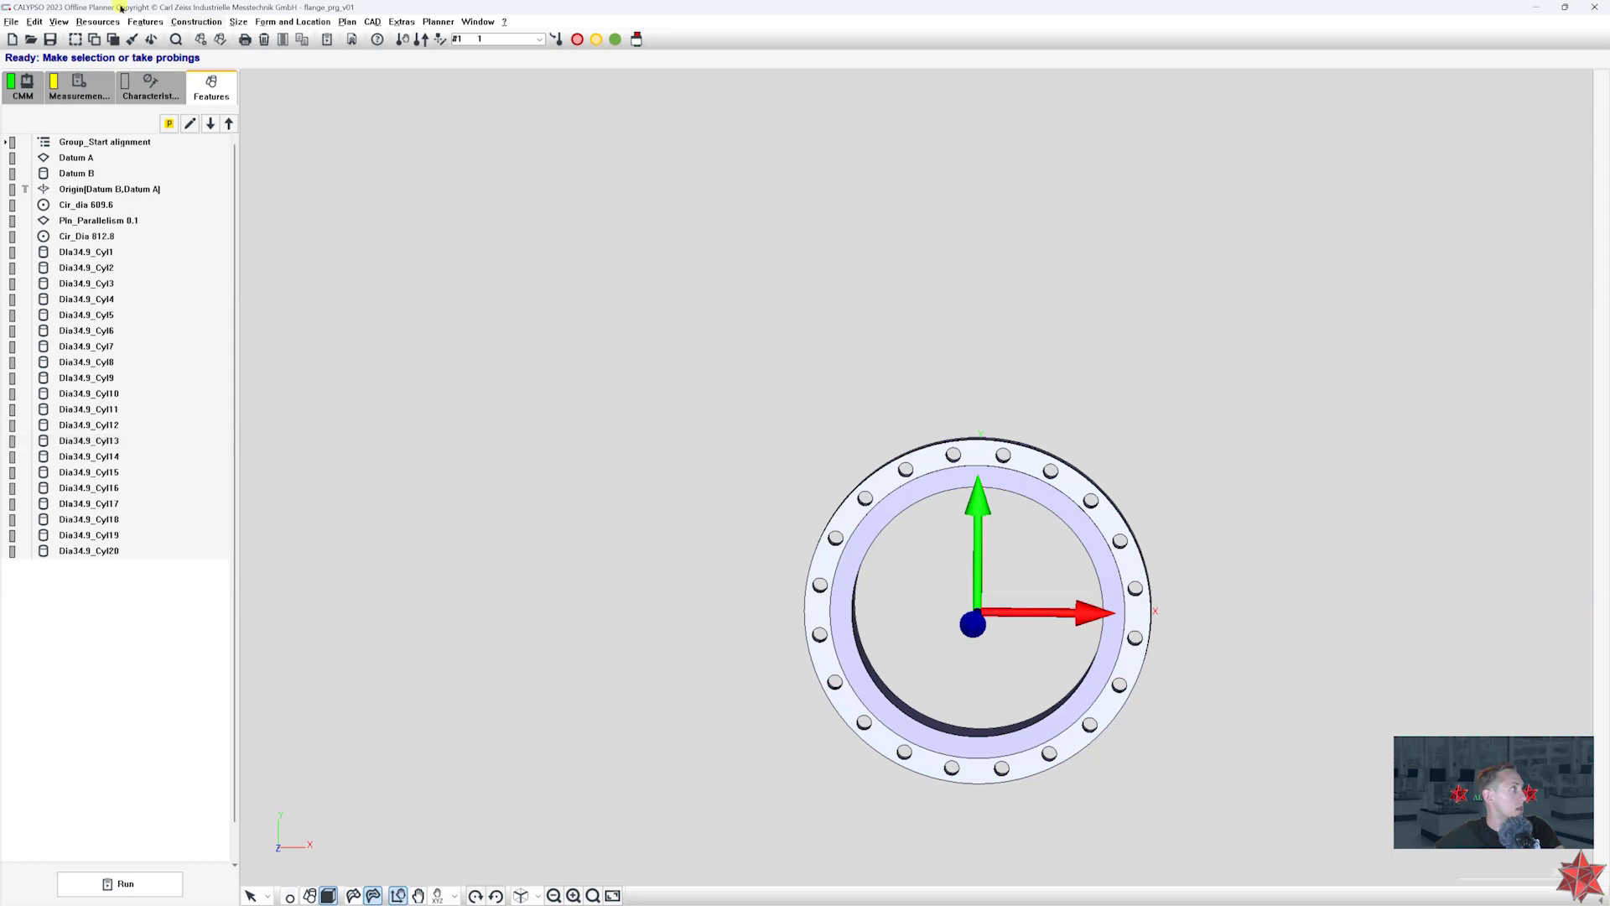
click(92, 253)
middle_drag(747, 486, 838, 353)
click(83, 269)
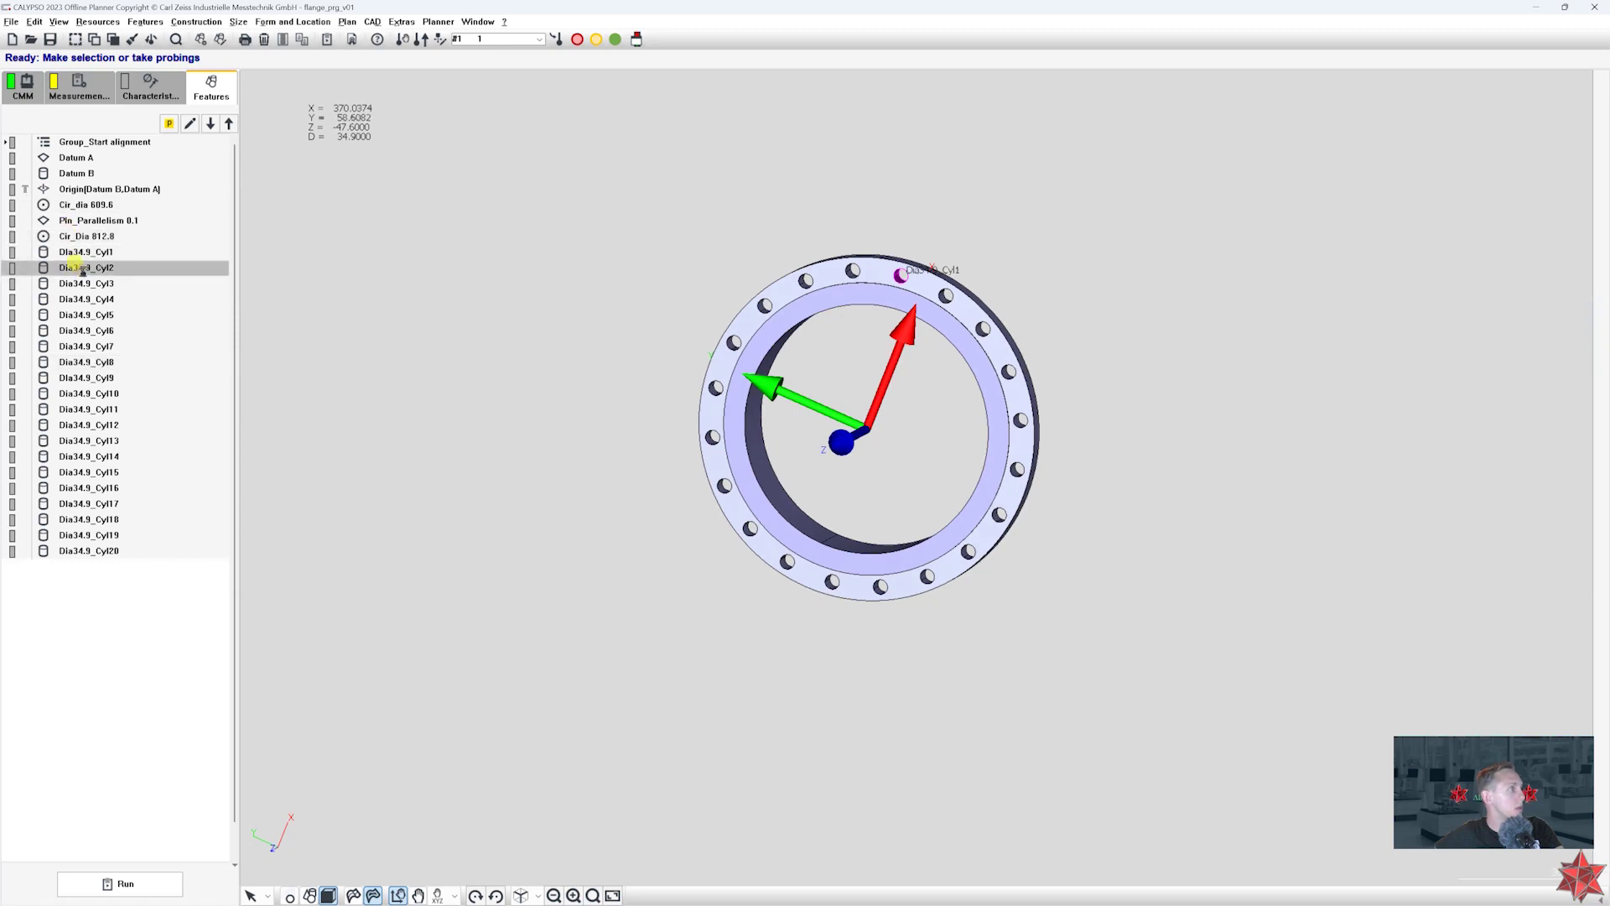
click(84, 394)
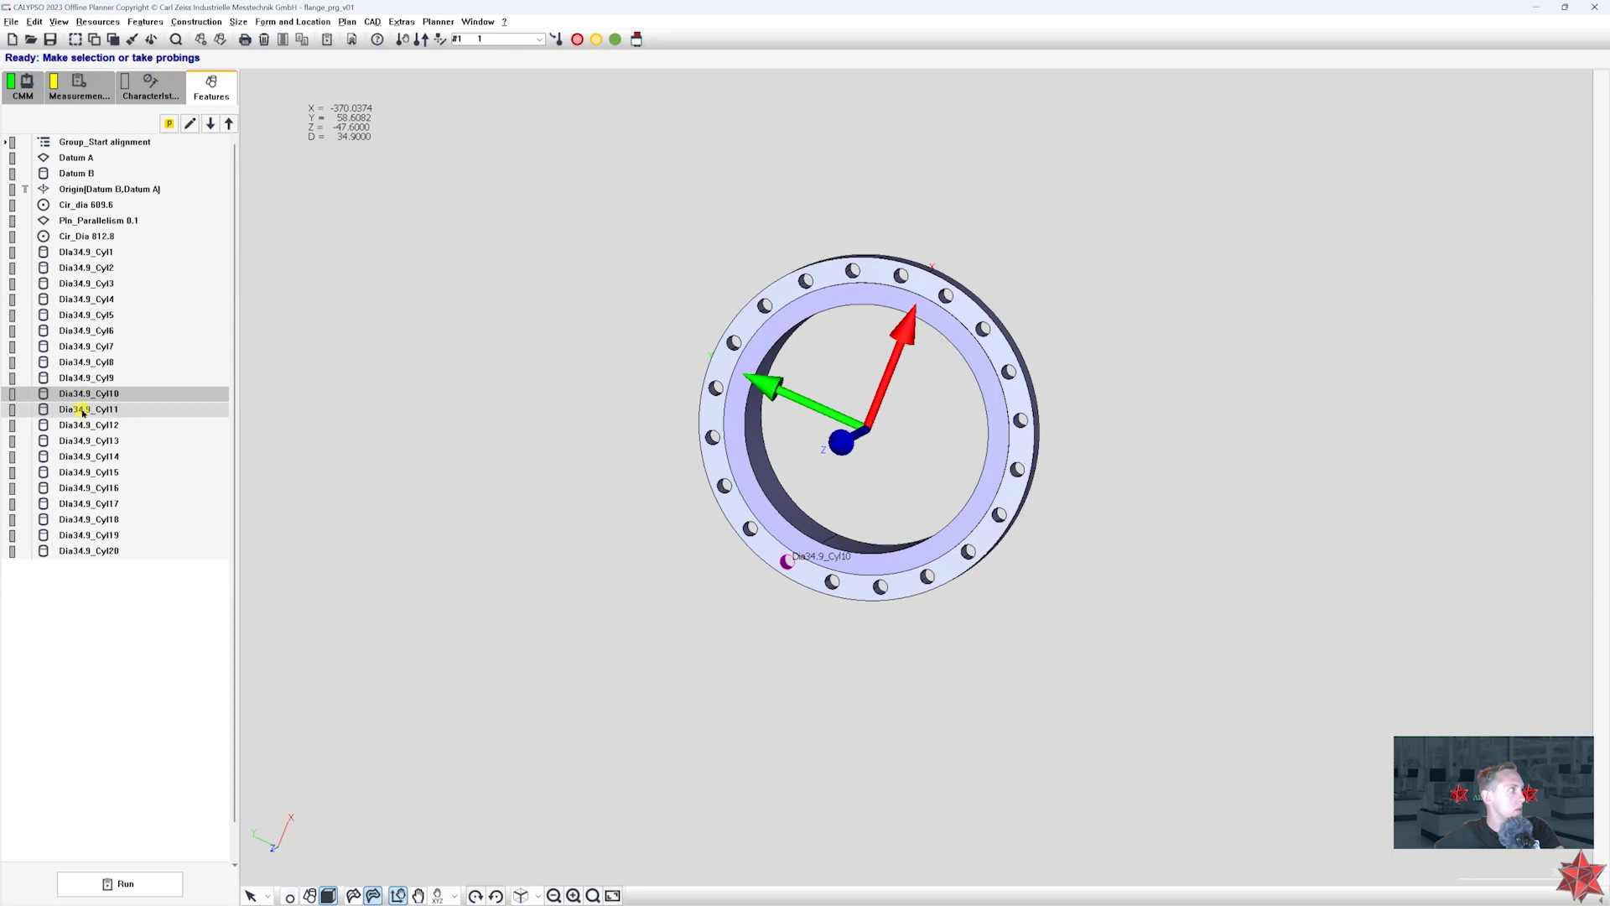
click(83, 409)
drag(772, 394, 791, 424)
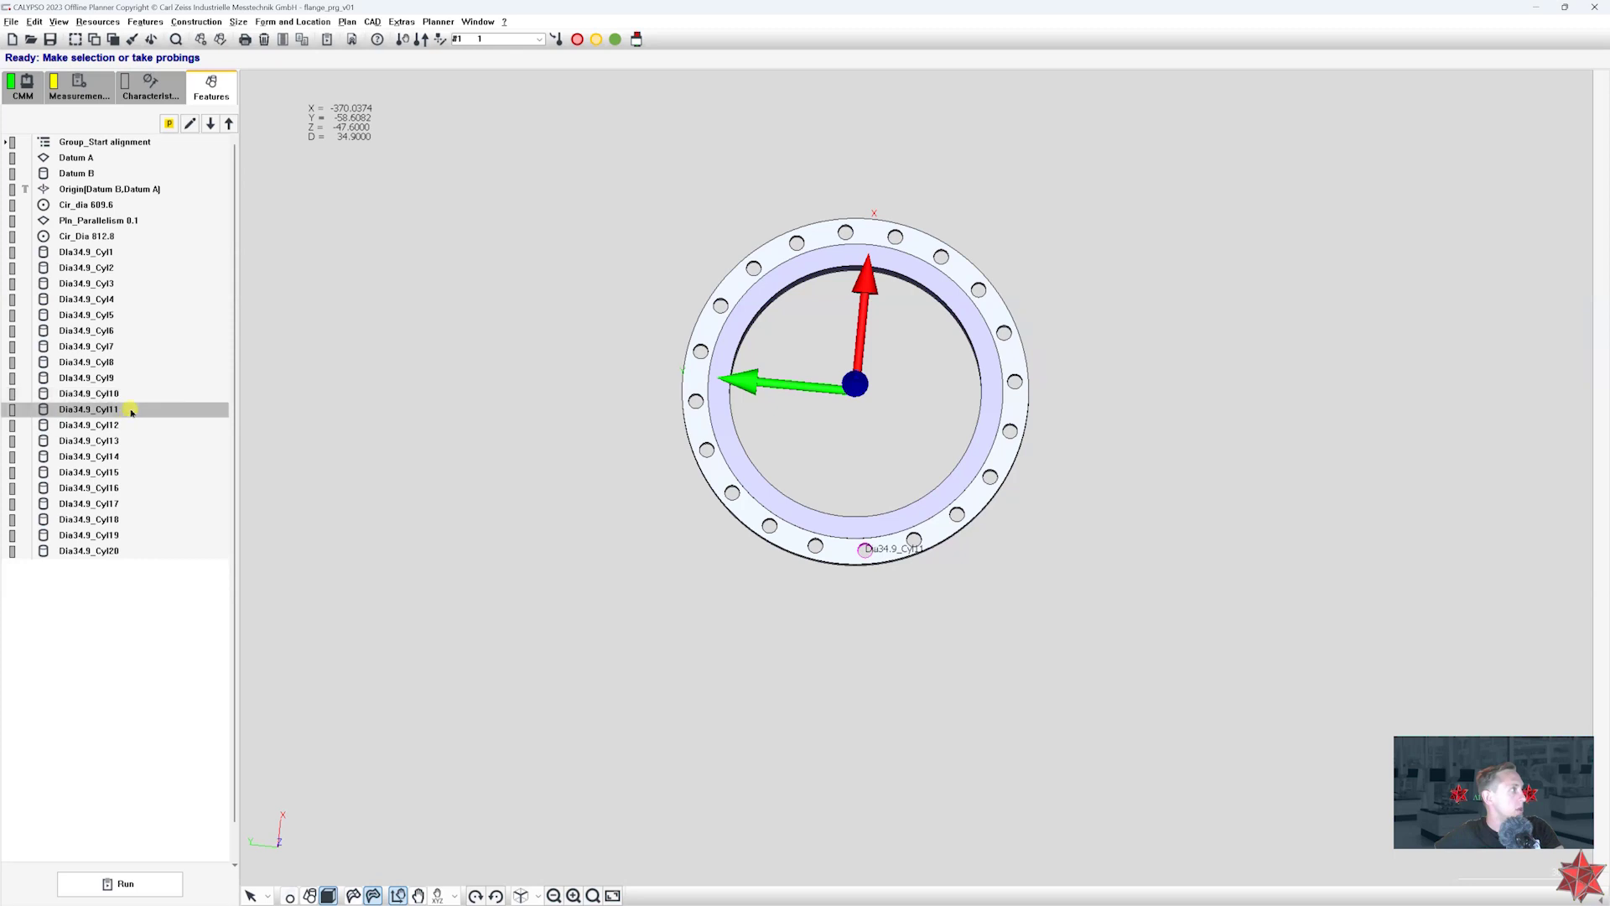
drag(557, 349, 646, 305)
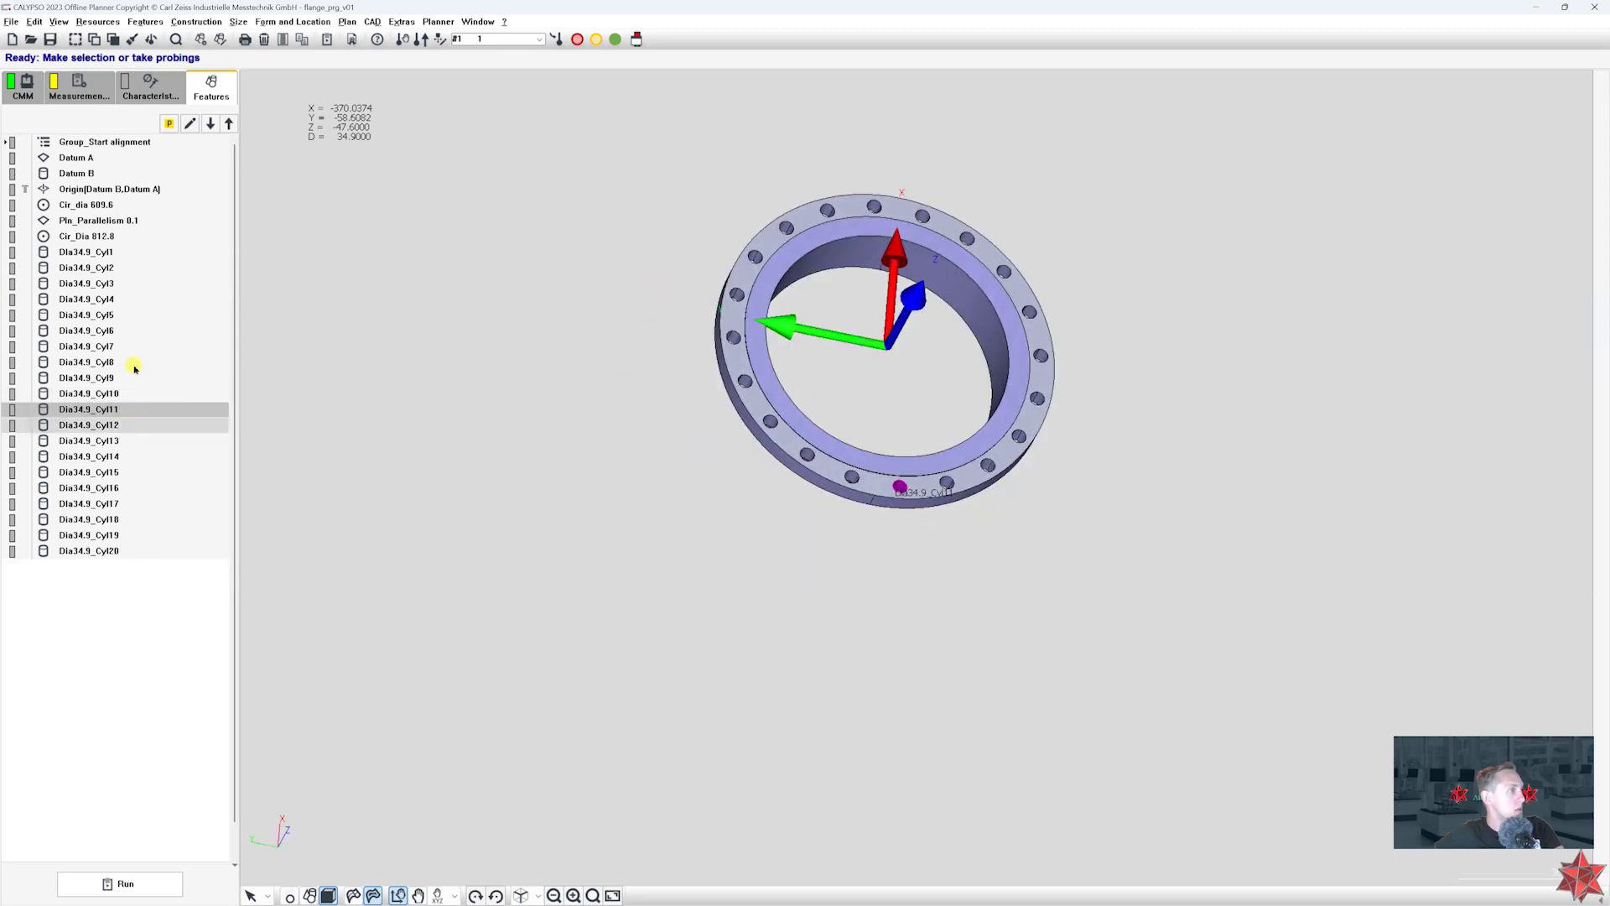
- Construct an intersection of hole cylinder Dia34.9_Cyl1 with plane Datum A, placed after that cylinder in the feature list
click(144, 254)
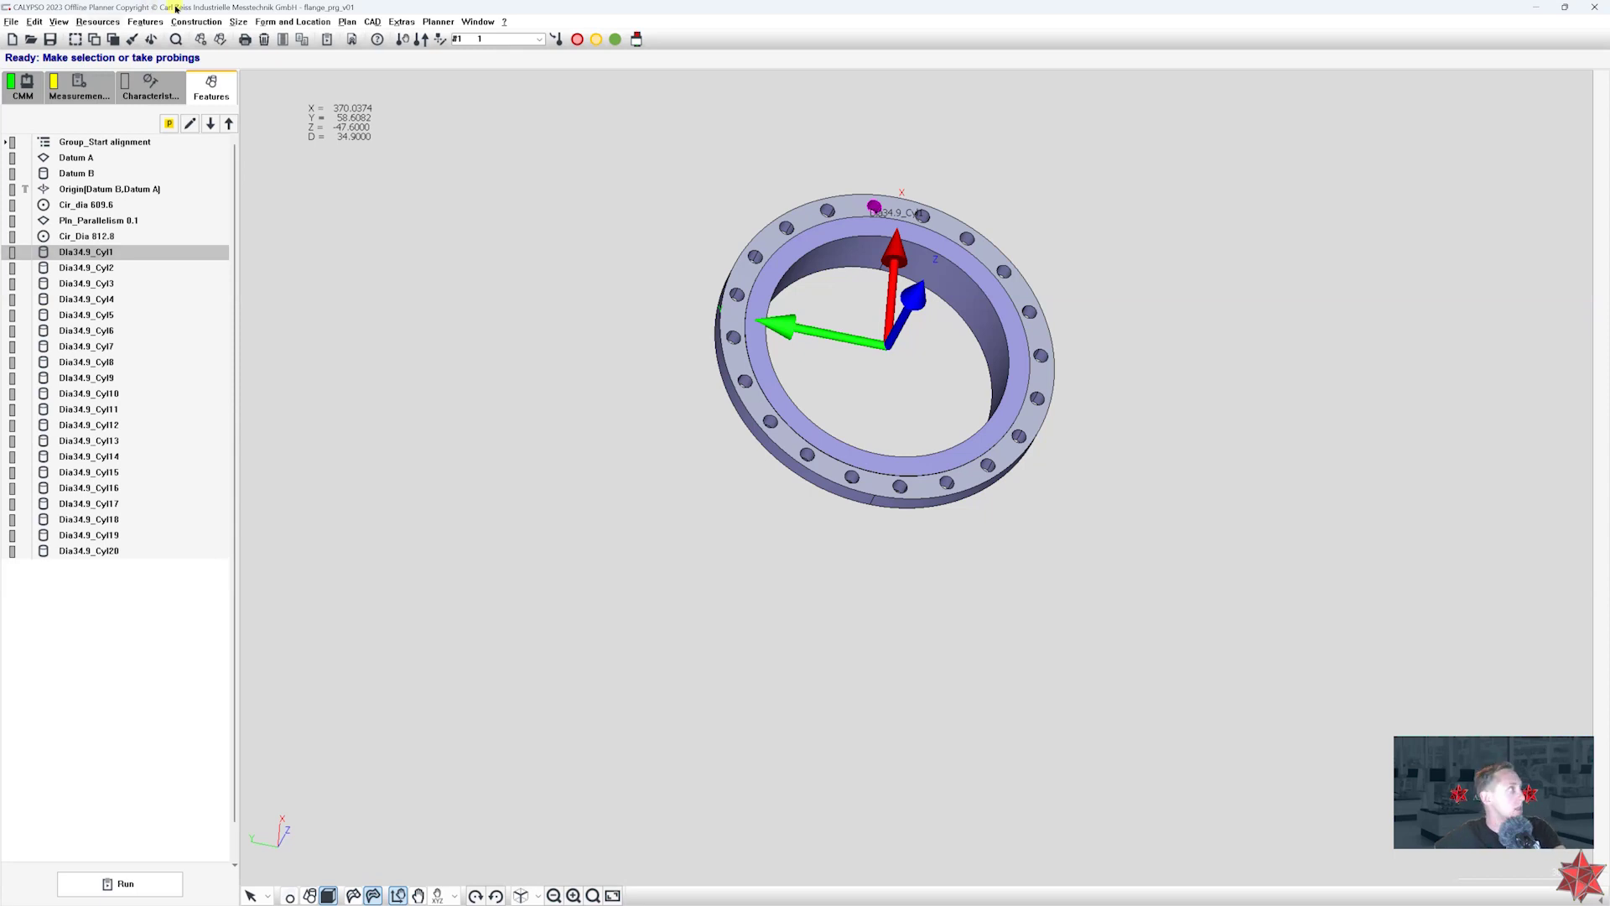
click(145, 22)
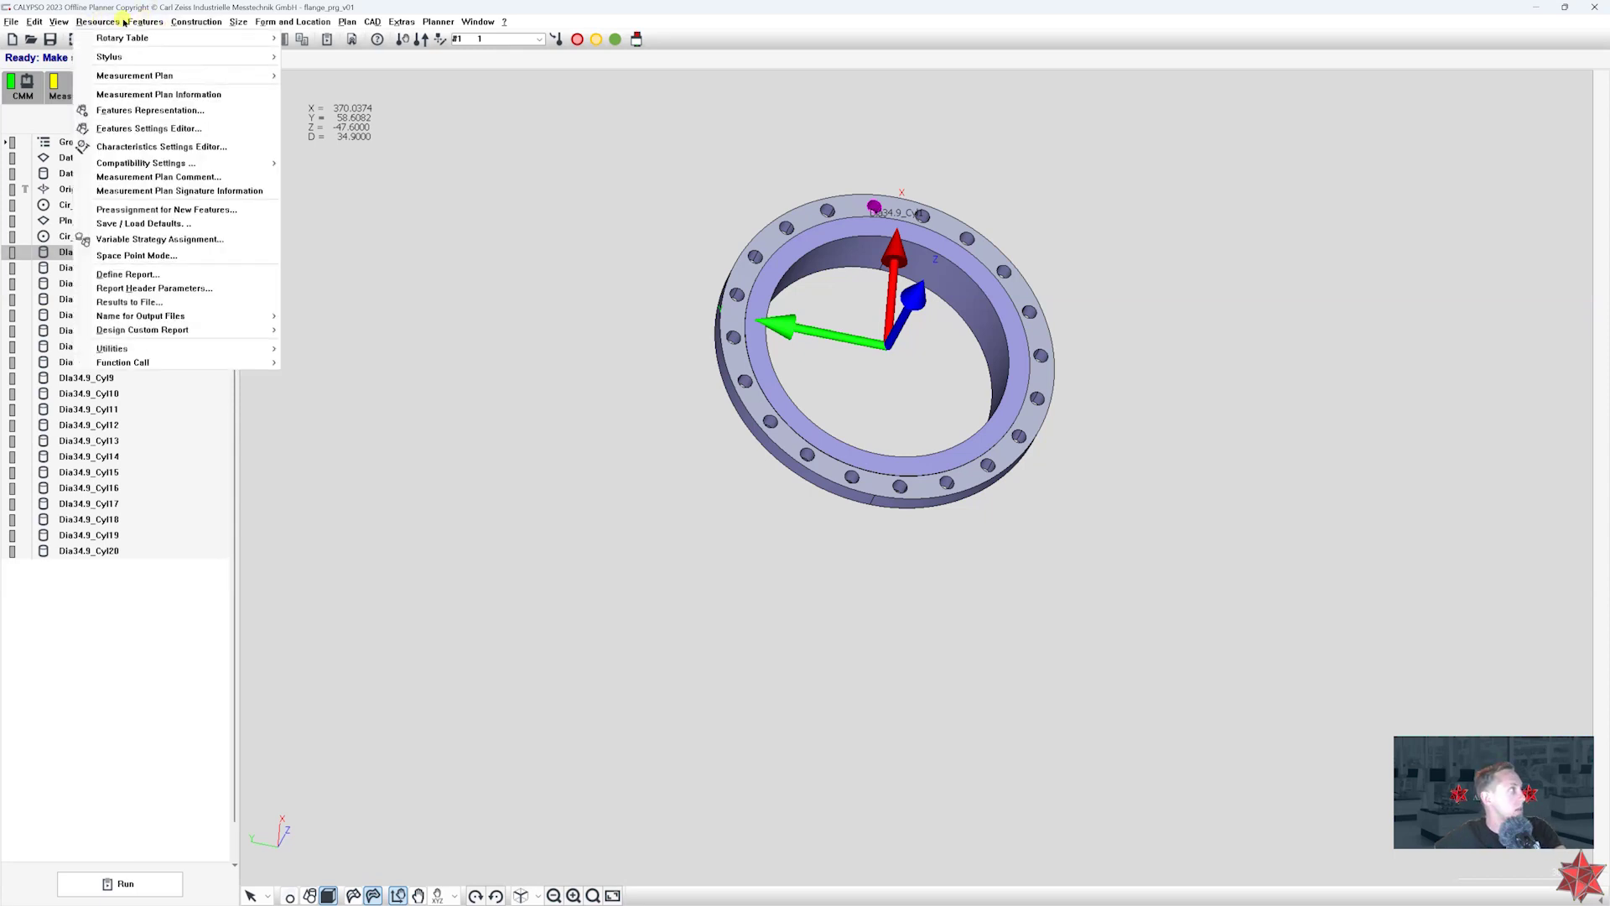
click(196, 22)
click(215, 58)
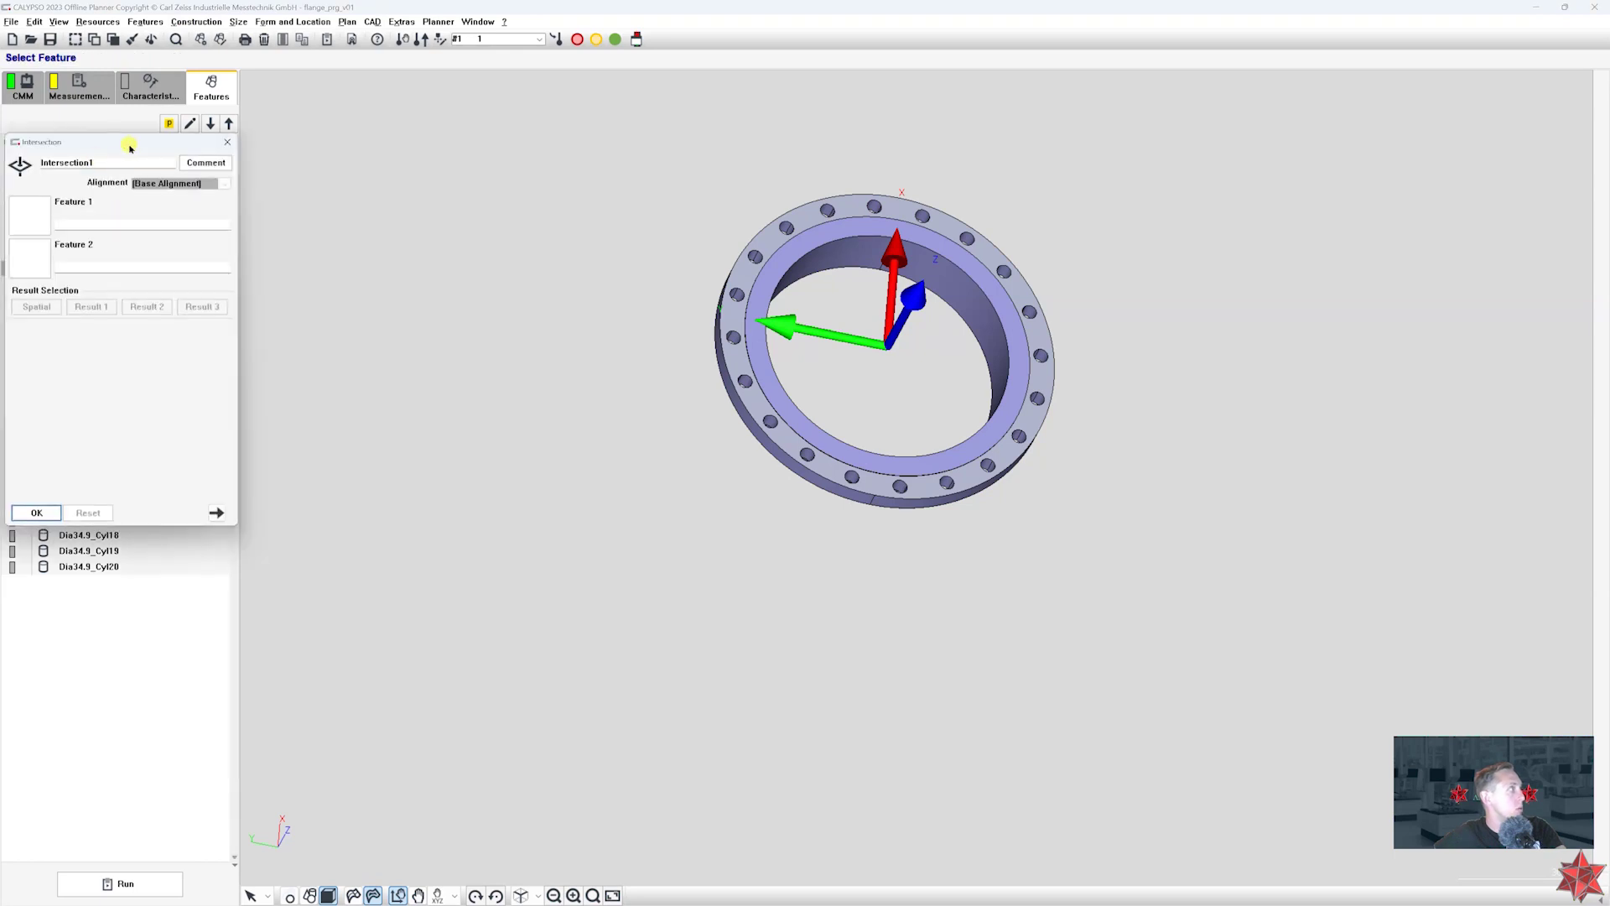
double_click(337, 245)
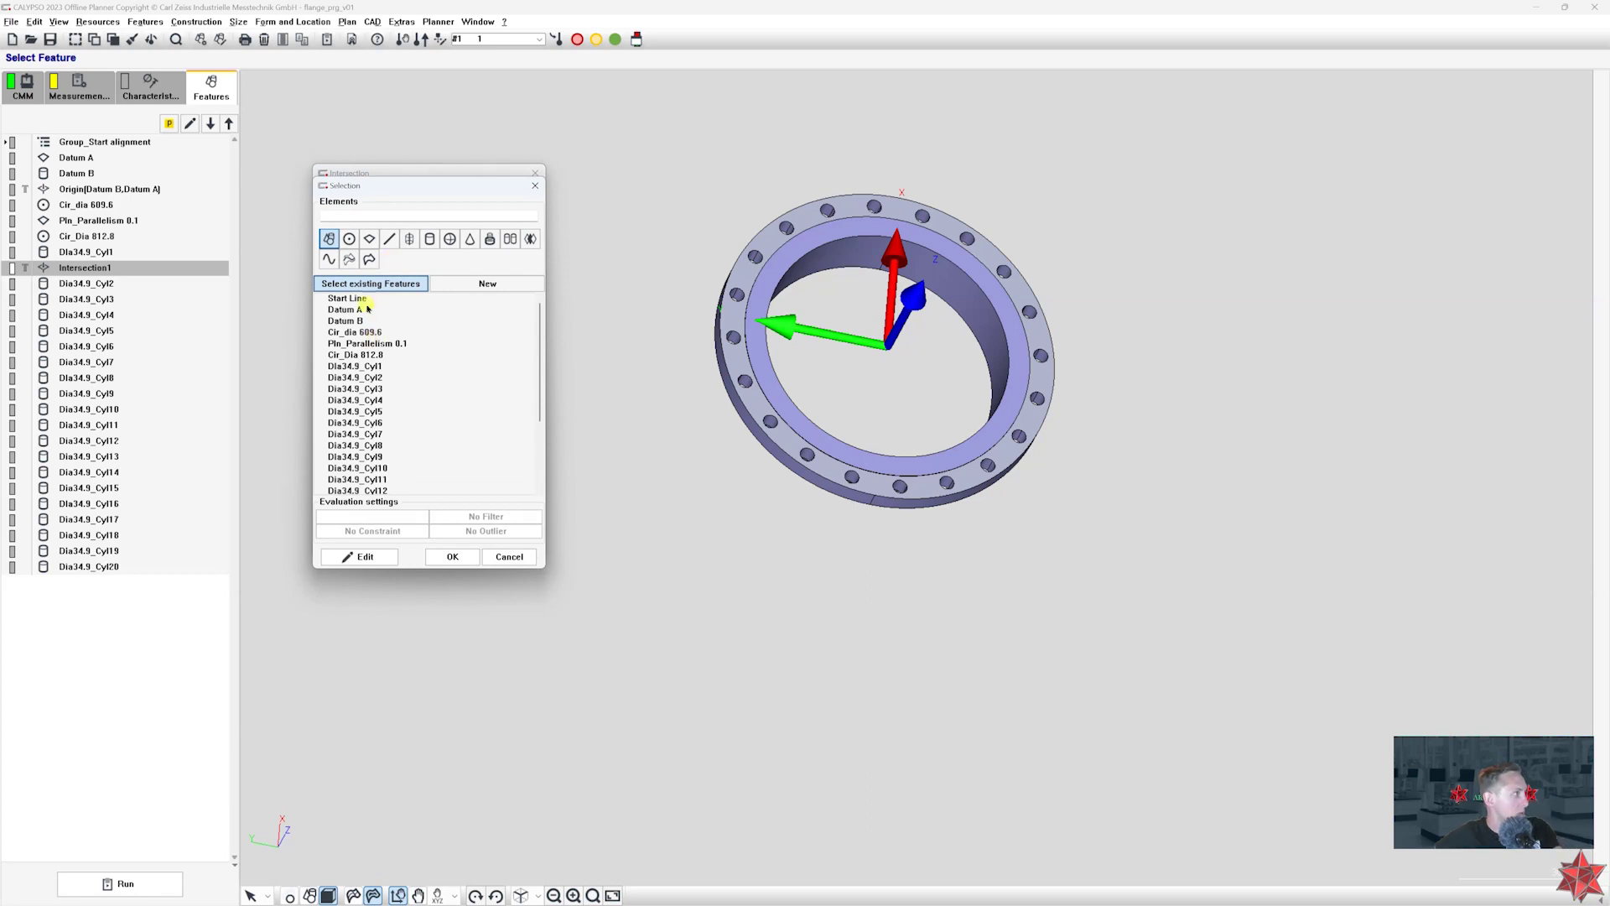
double_click(385, 356)
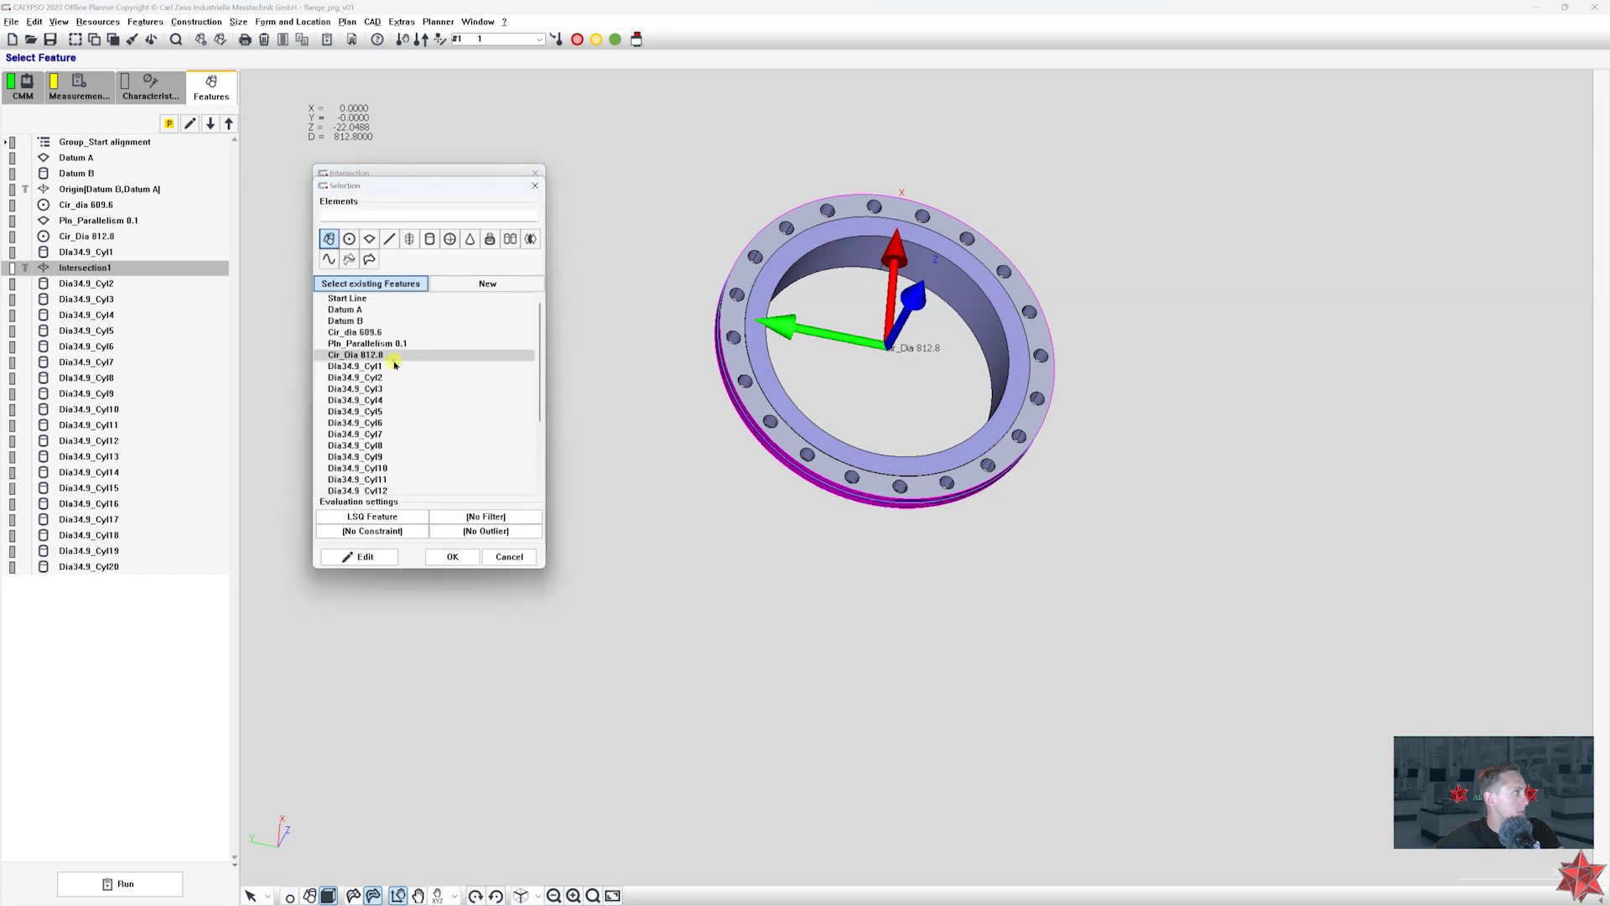
double_click(395, 365)
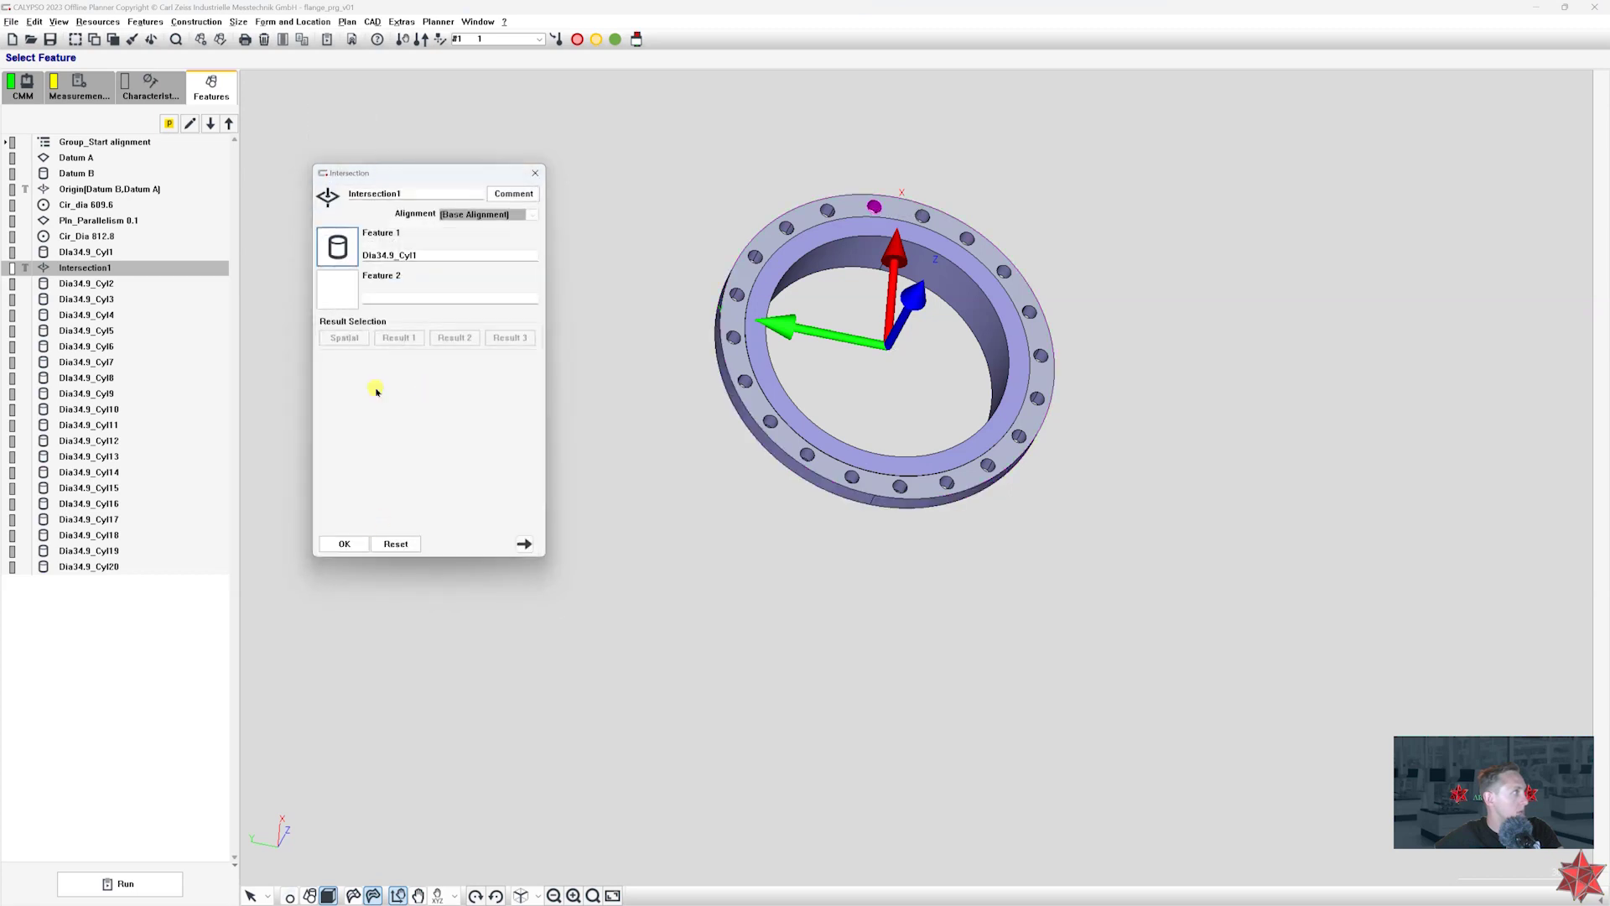
click(339, 303)
click(372, 310)
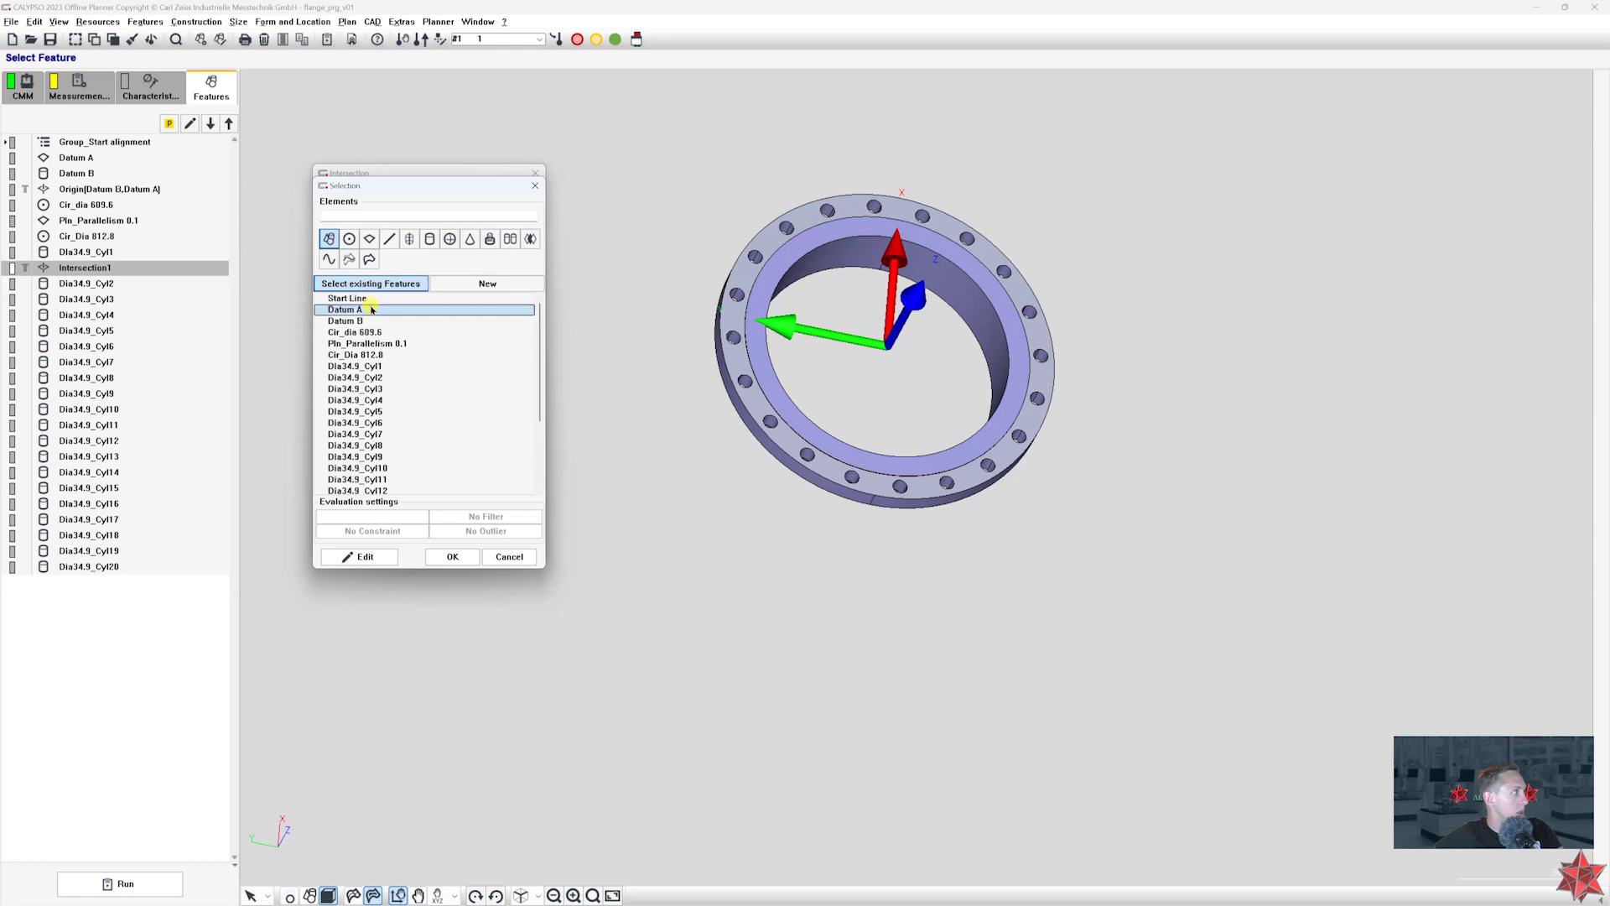
double_click(373, 309)
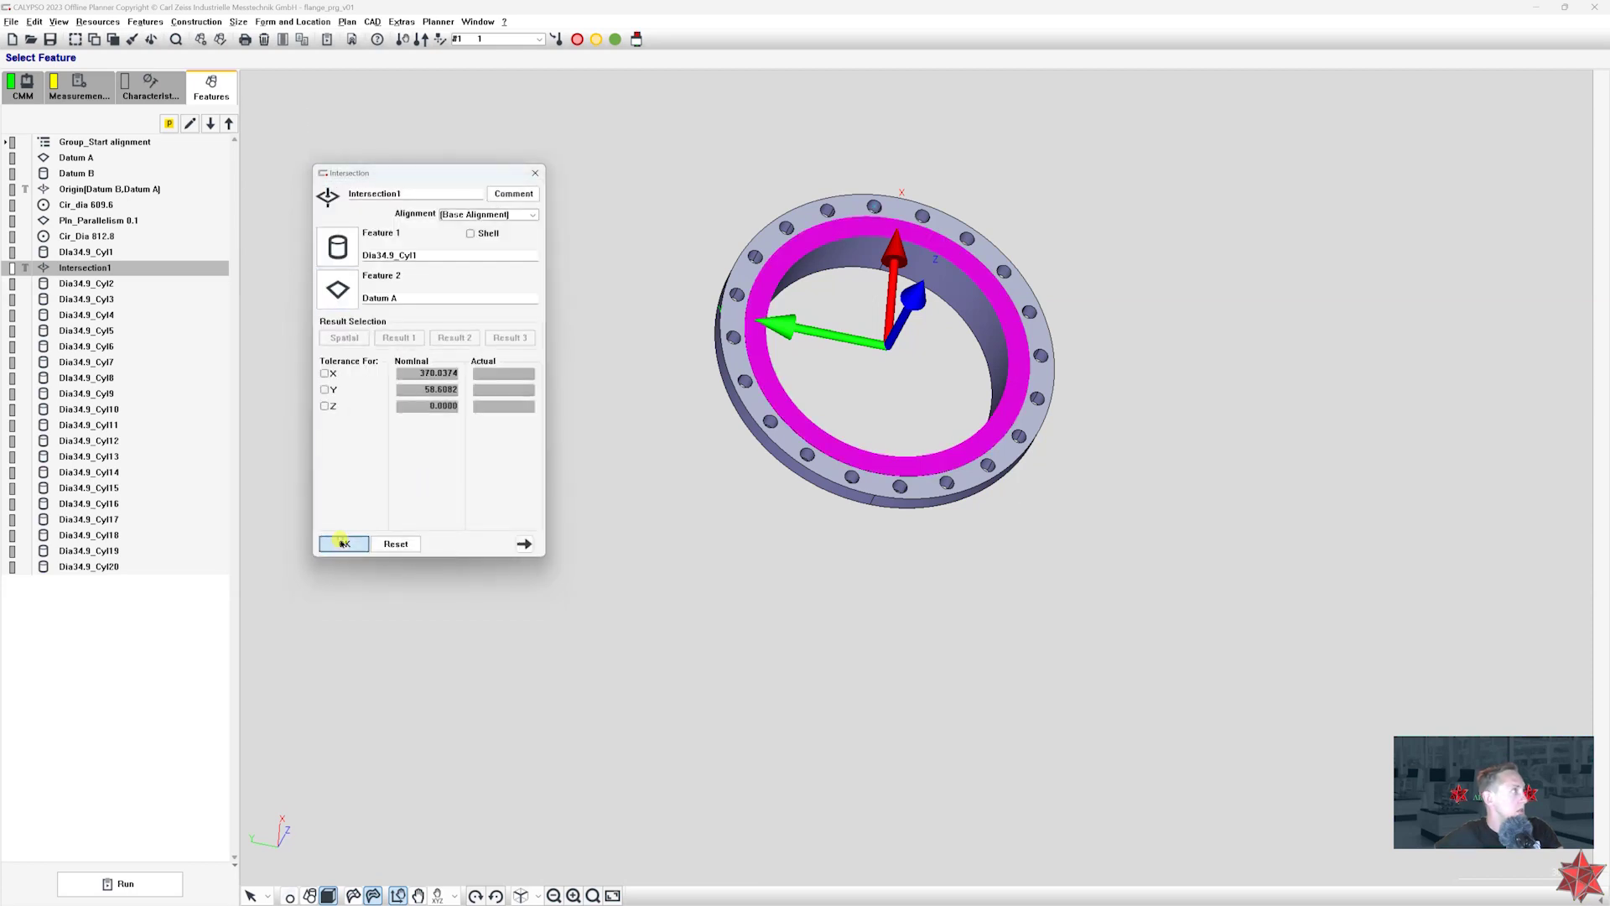
click(343, 543)
- Copy the Dia34.9_Cyl1 intersection and paste it after Dia34.9_Cyl11 in the feature list
key(ctrl+c)
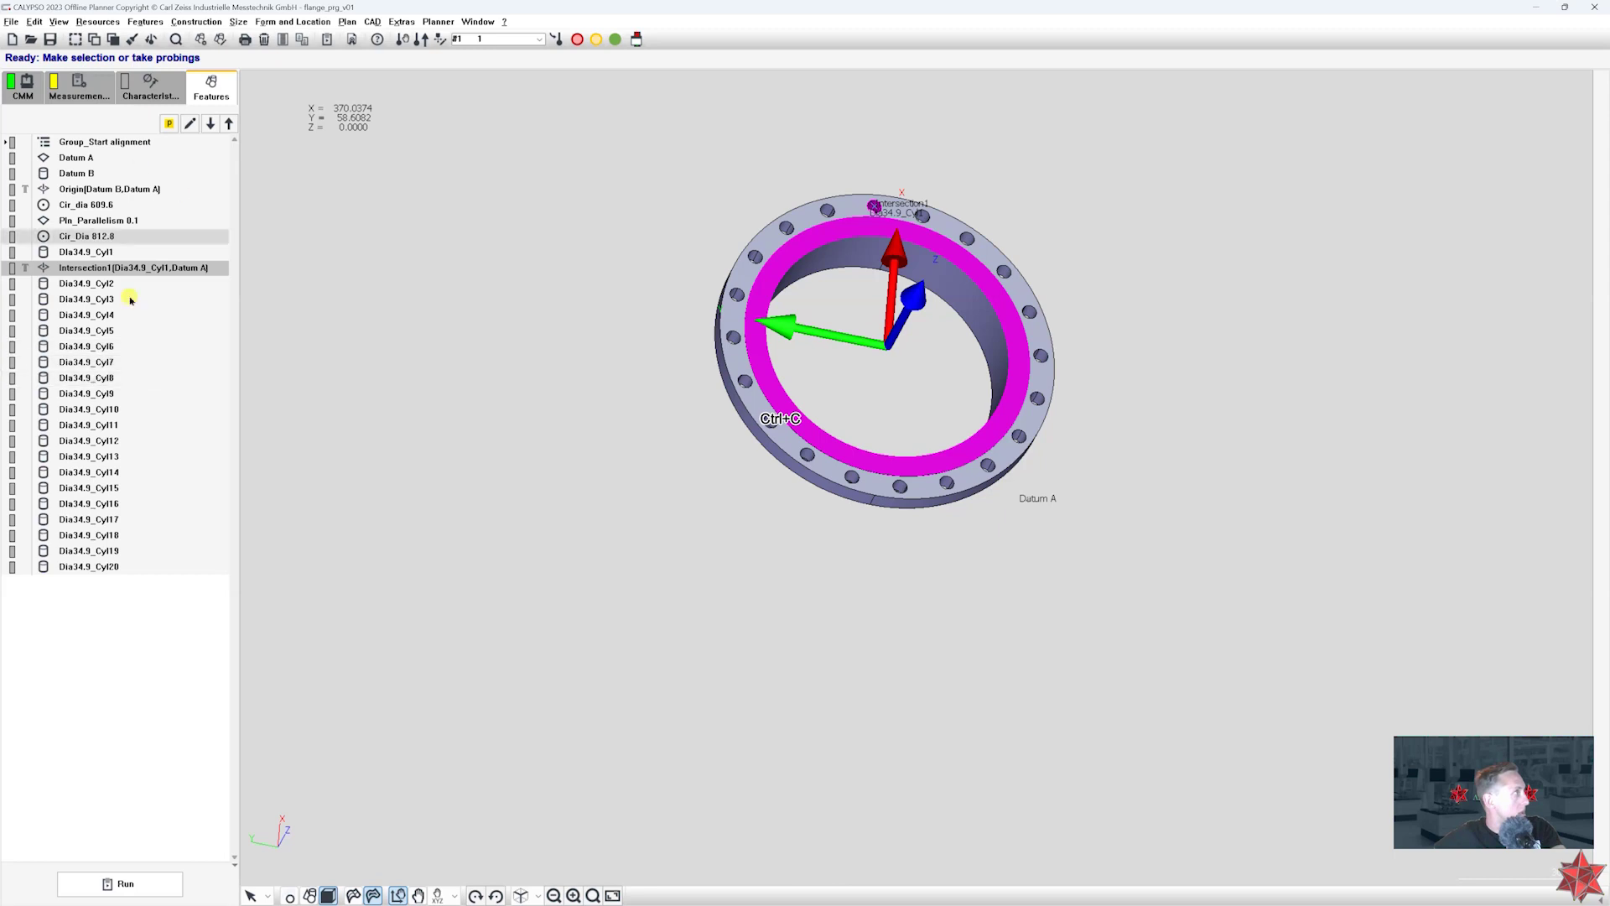
click(121, 427)
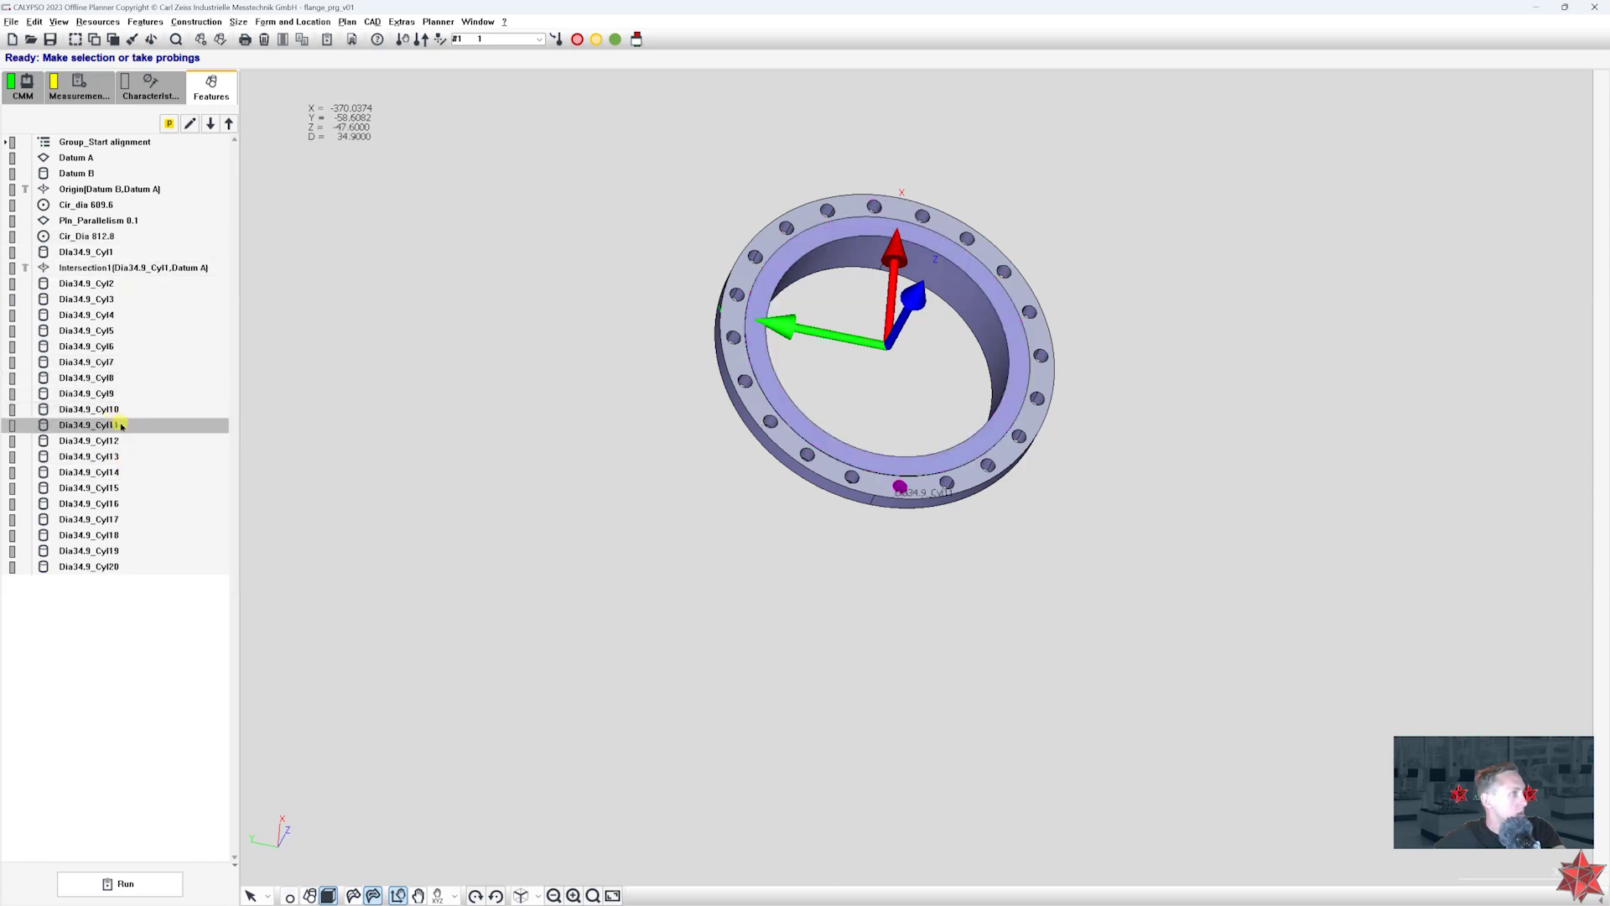
key(ctrl+v)
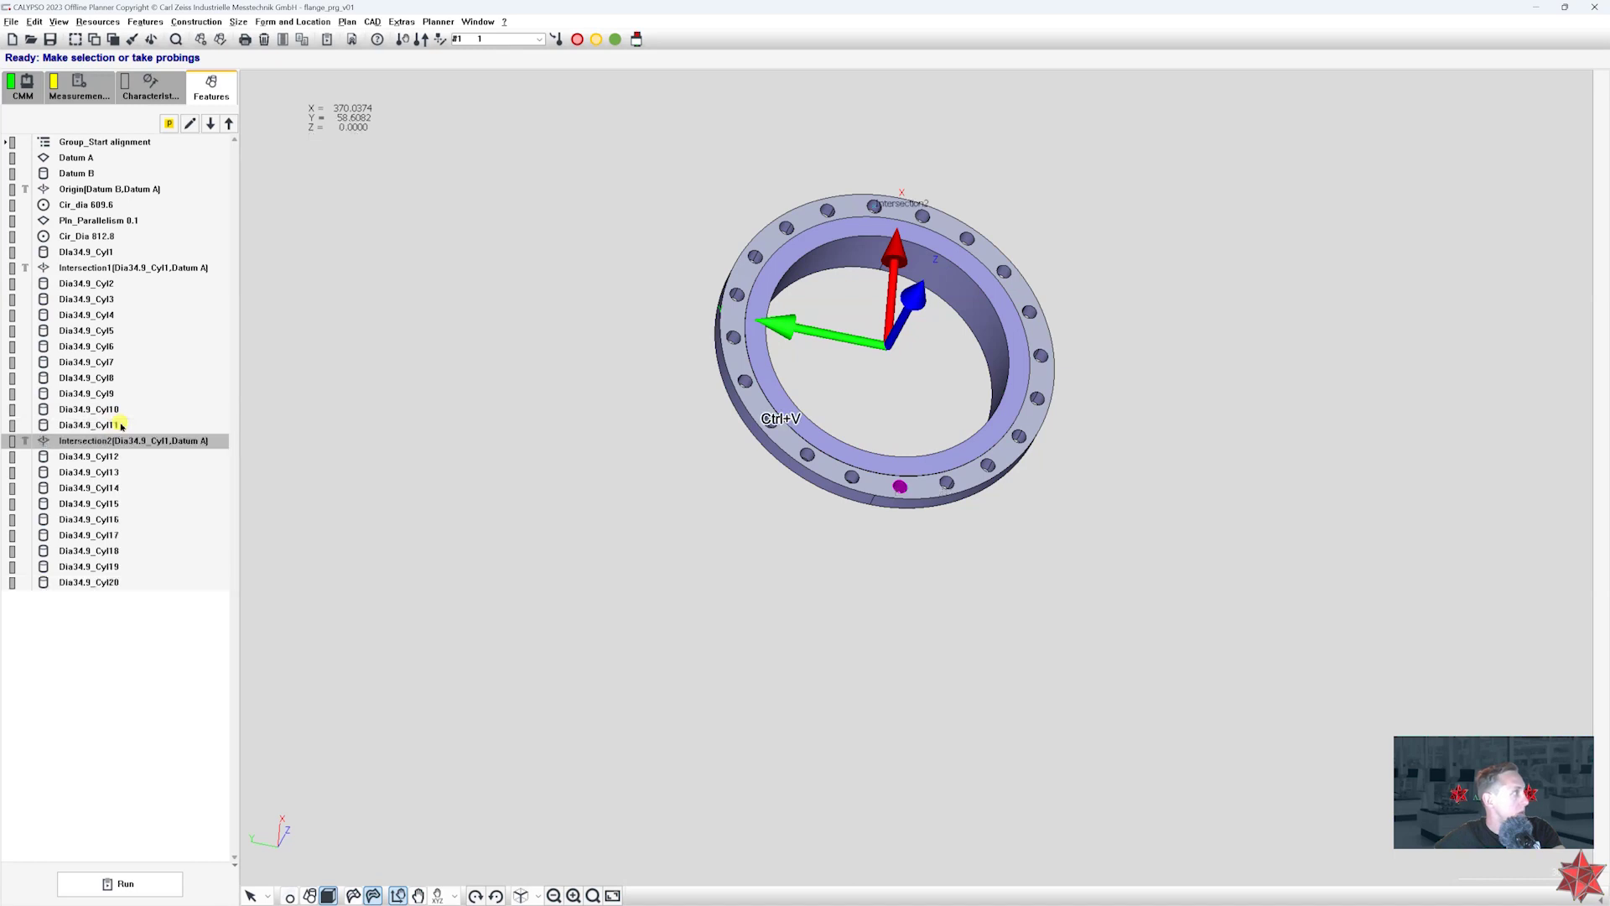
- Set the first feature of the copied intersection to Dia34.9_Cyl11, keeping Datum A as the second feature
double_click(122, 445)
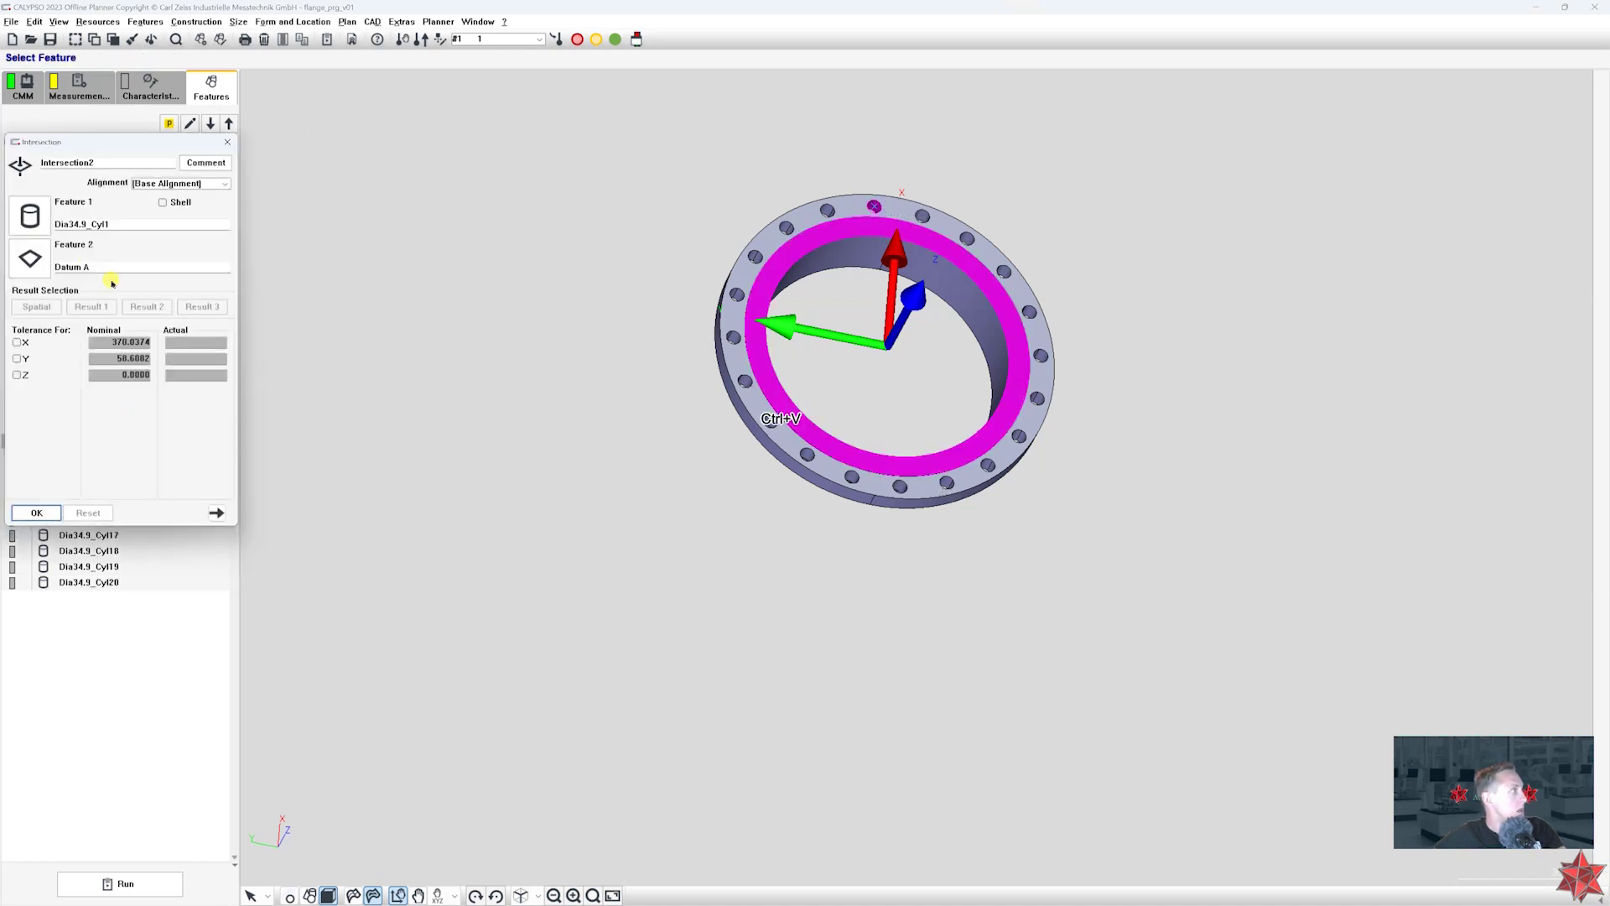
click(30, 217)
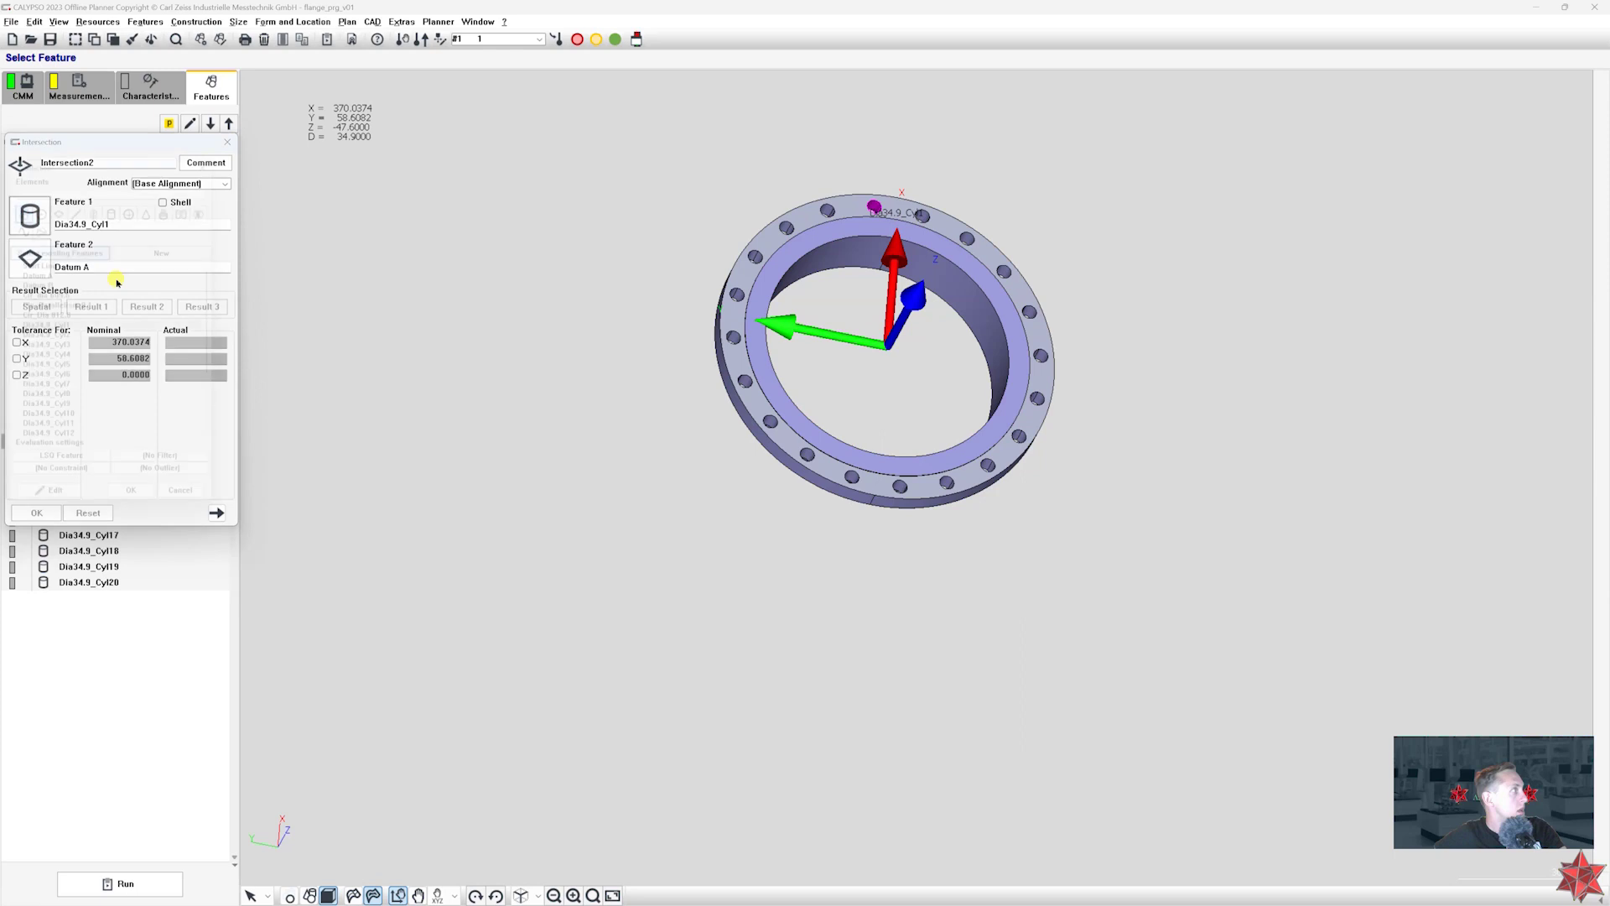
click(173, 235)
click(158, 224)
text(1)
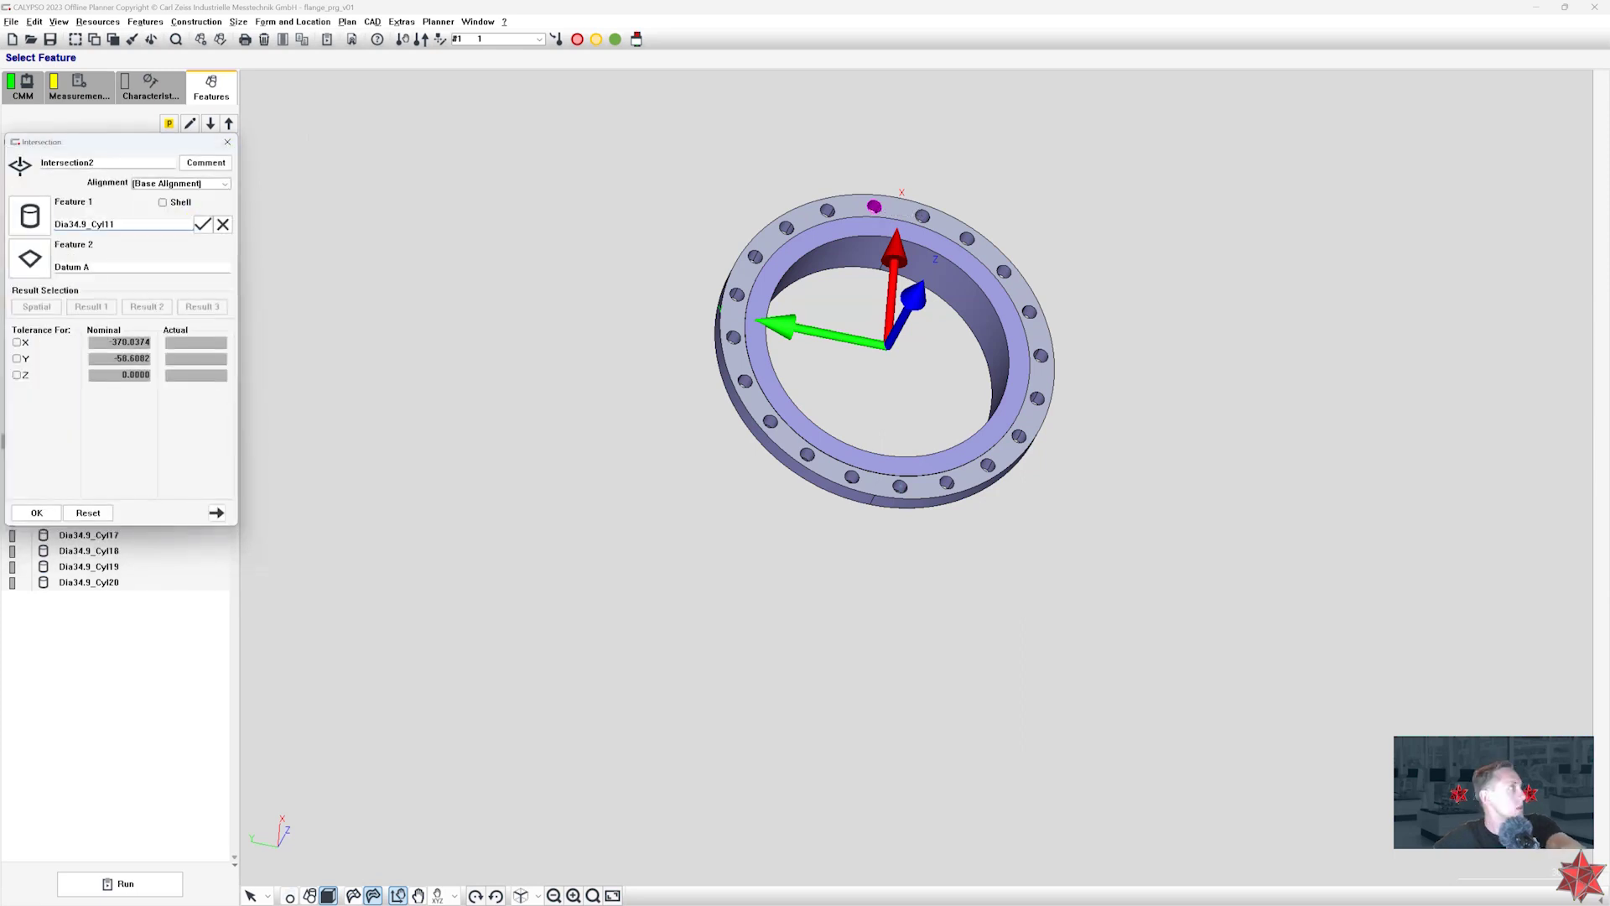
key(Return)
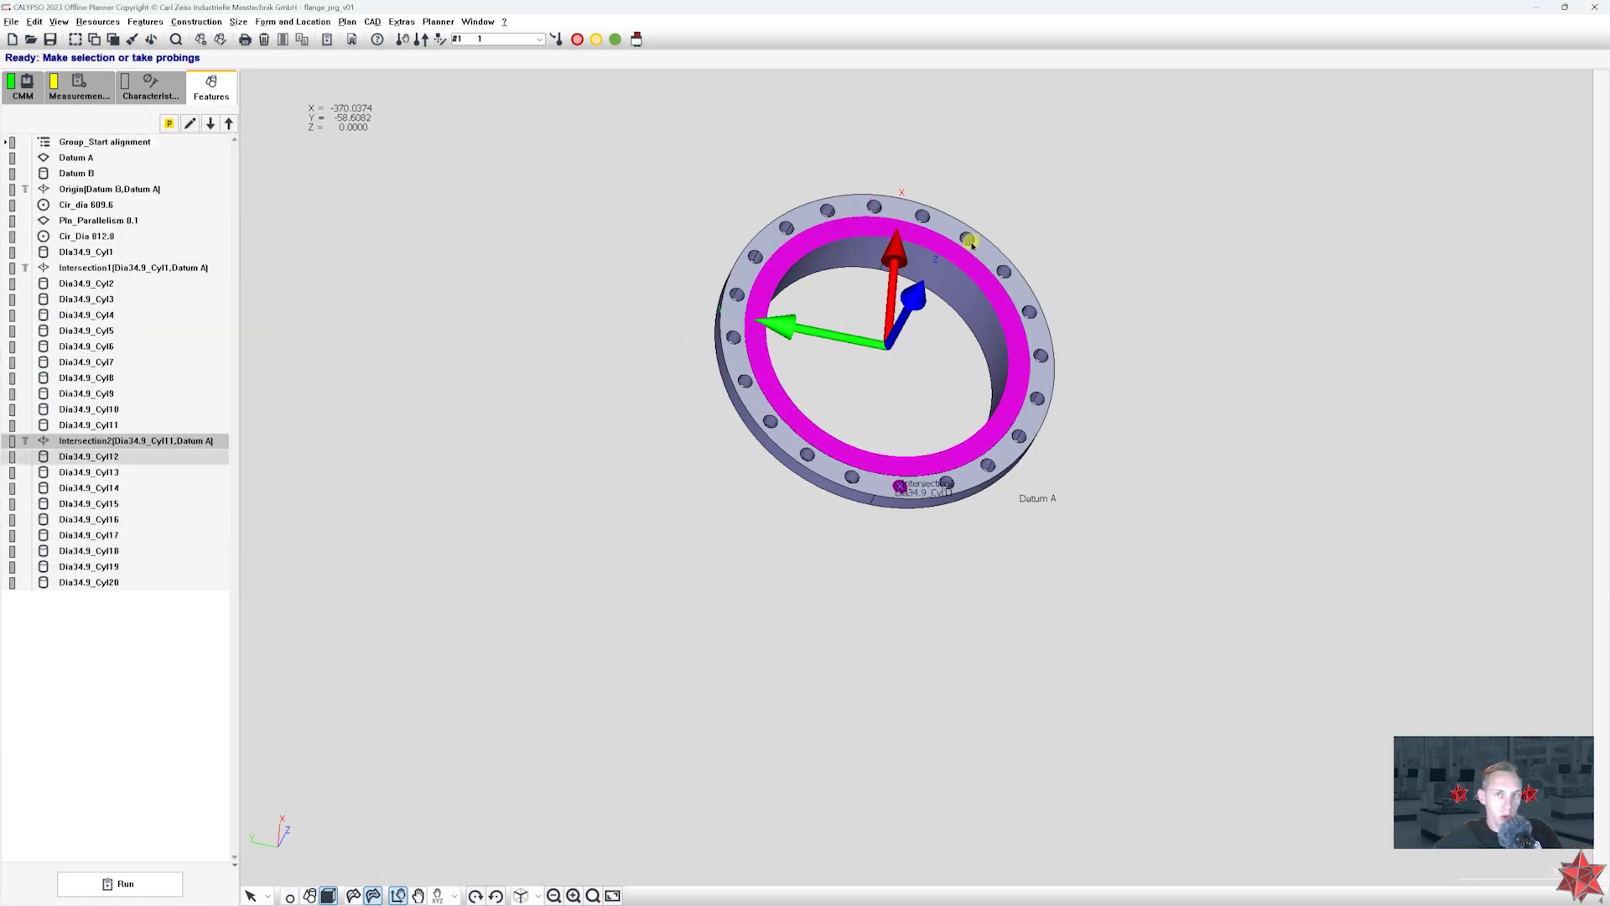
- Expand Group_Start alignment and examine Start Pnt1, Start Pnt2 and Start Line on the flange model
middle_drag(1031, 310, 969, 521)
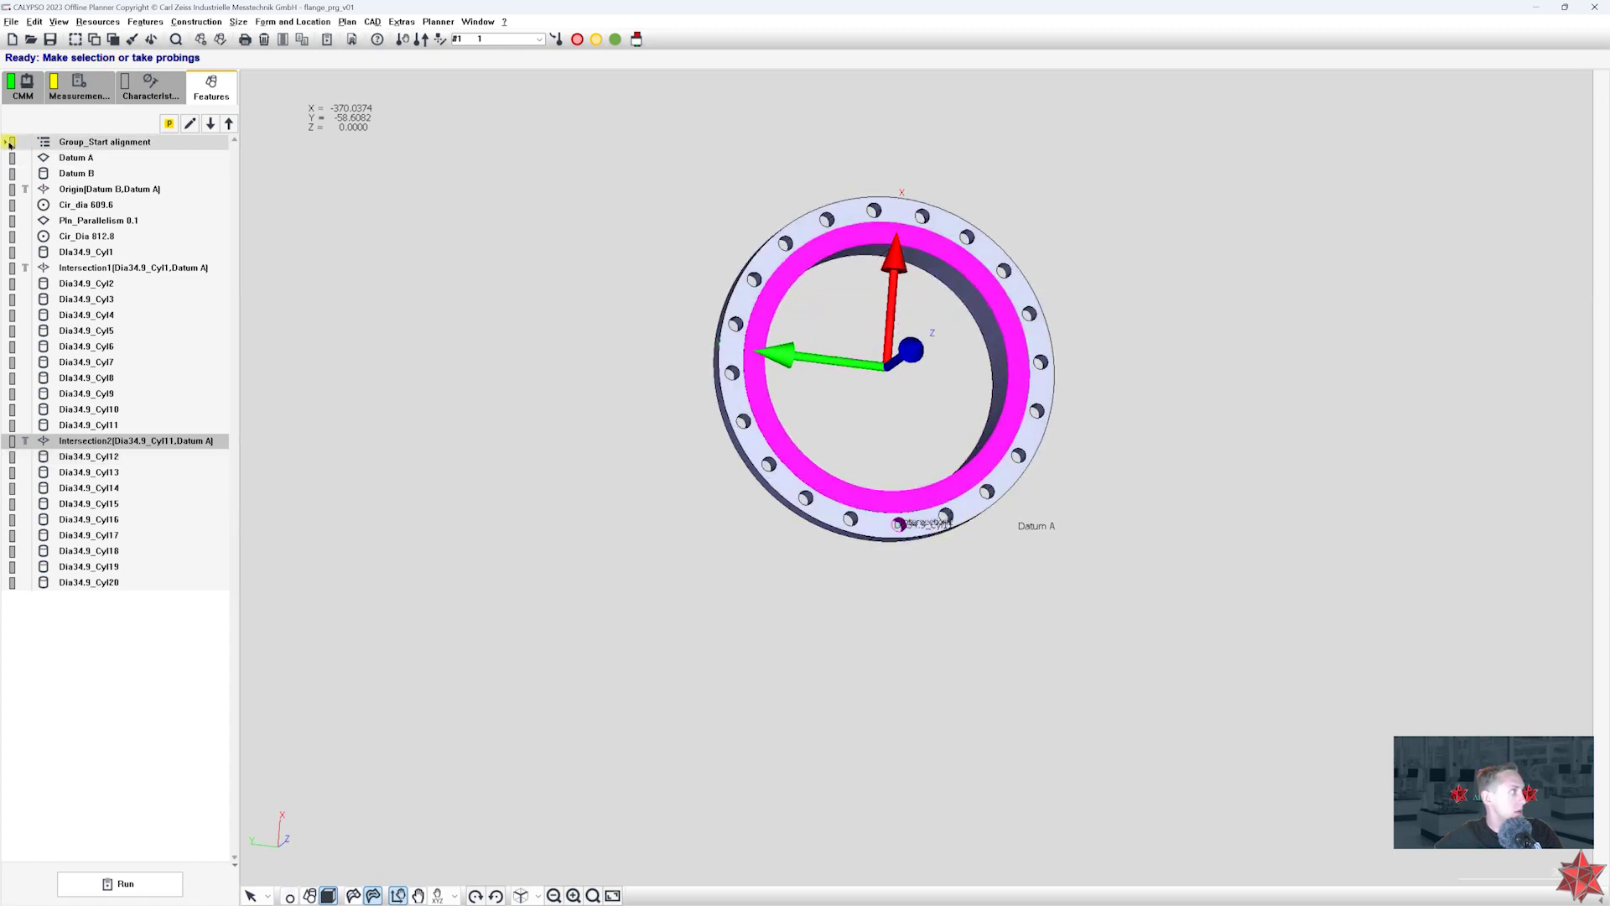
click(6, 142)
click(192, 158)
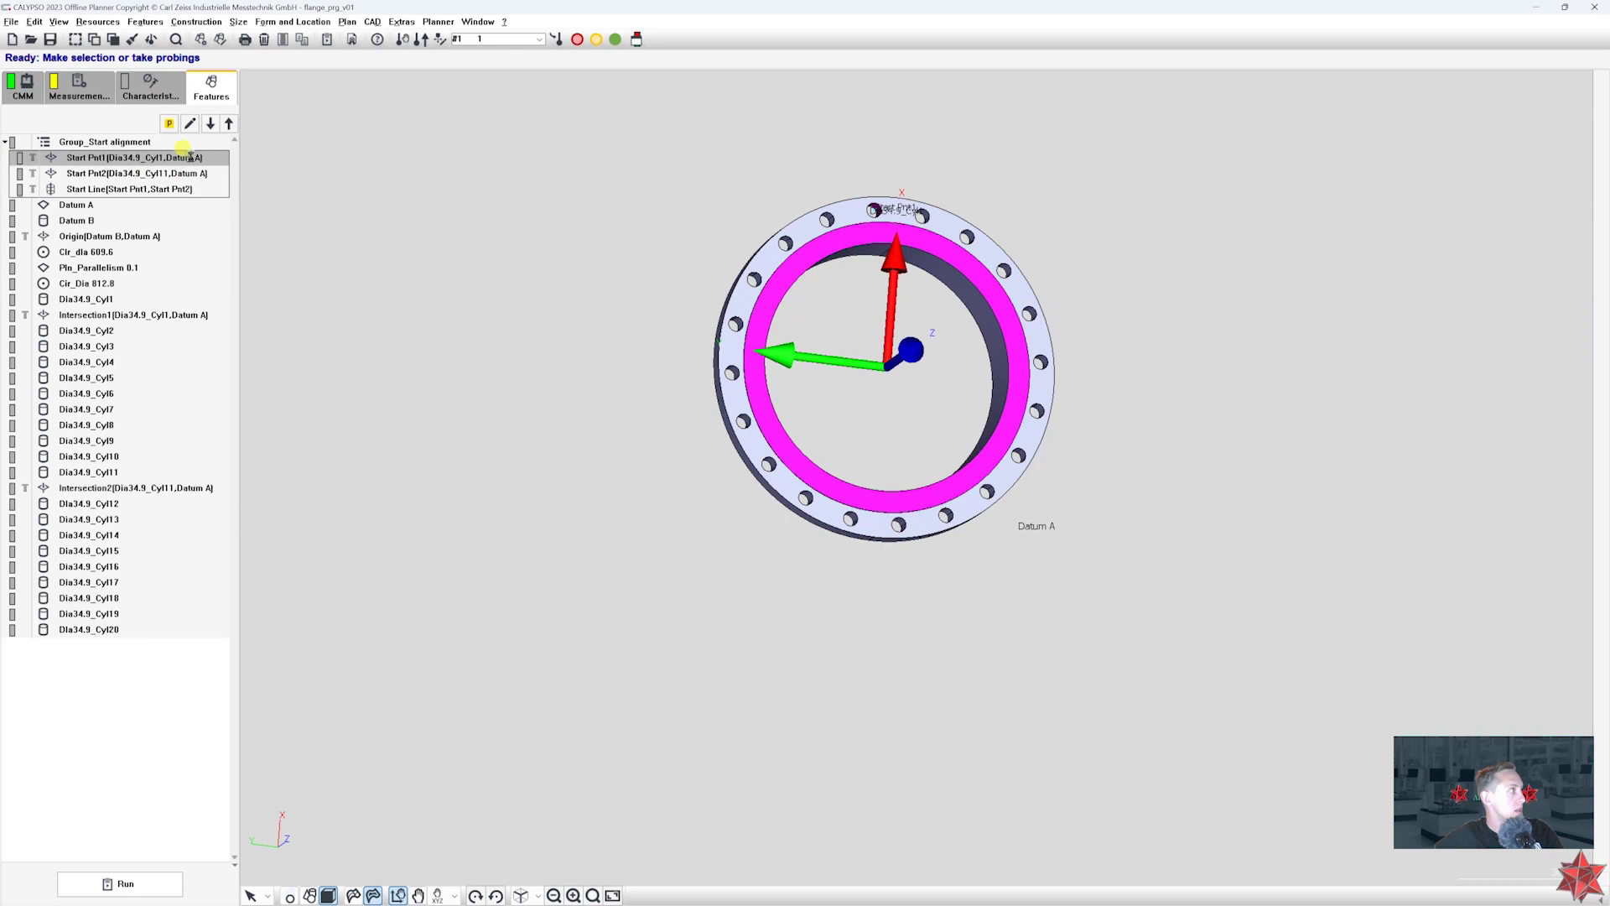
ctrl+click(192, 173)
click(192, 173)
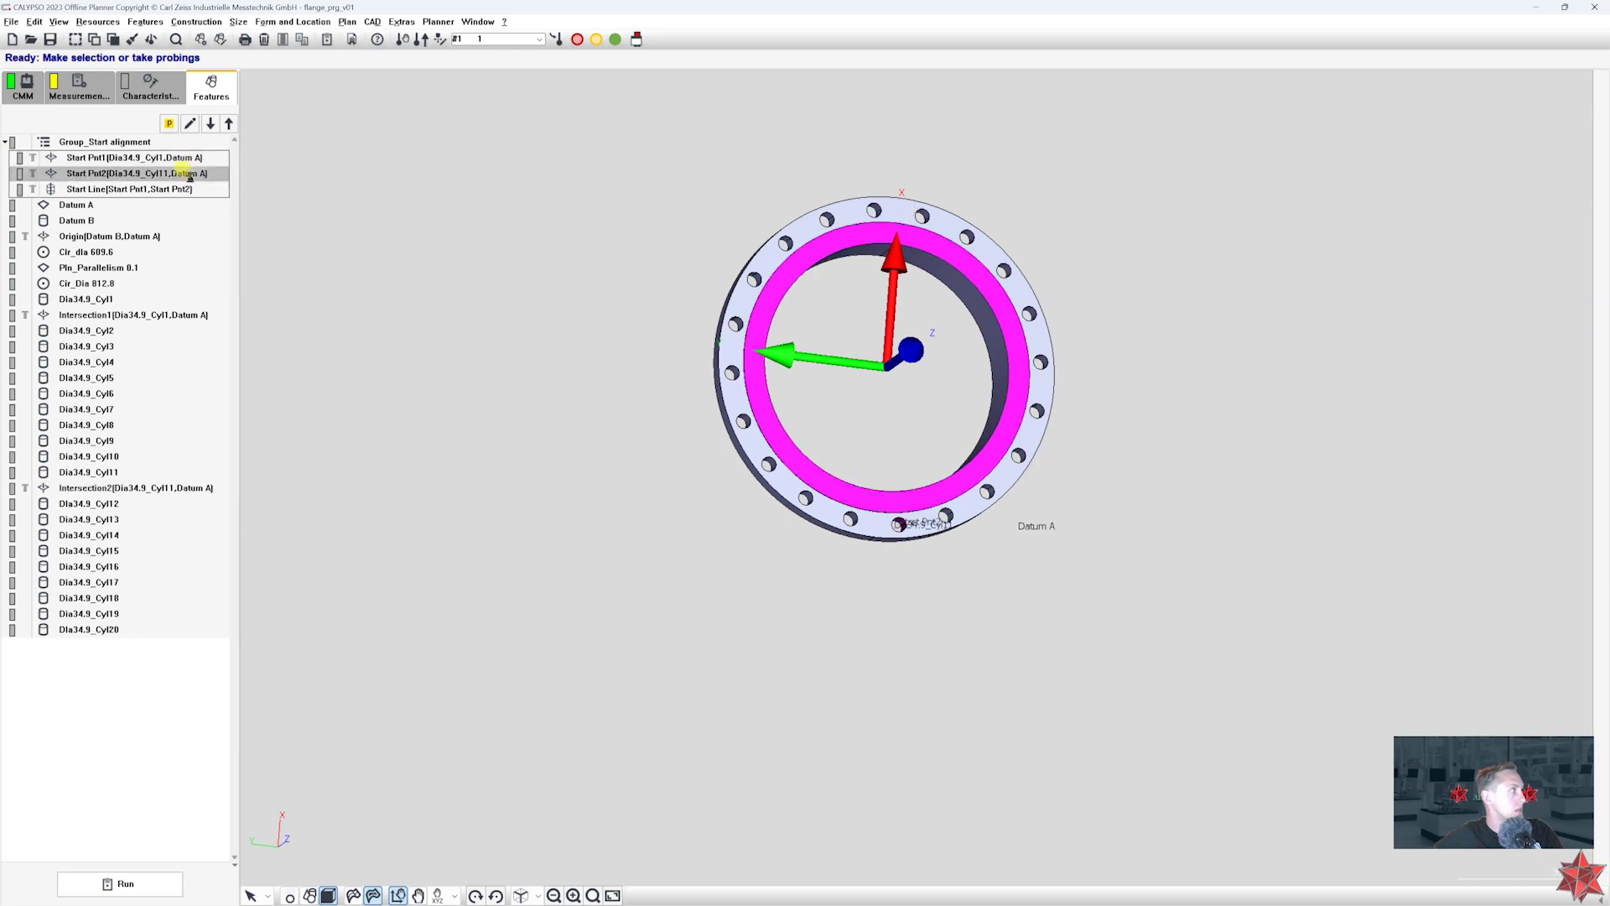
ctrl+click(192, 189)
click(190, 192)
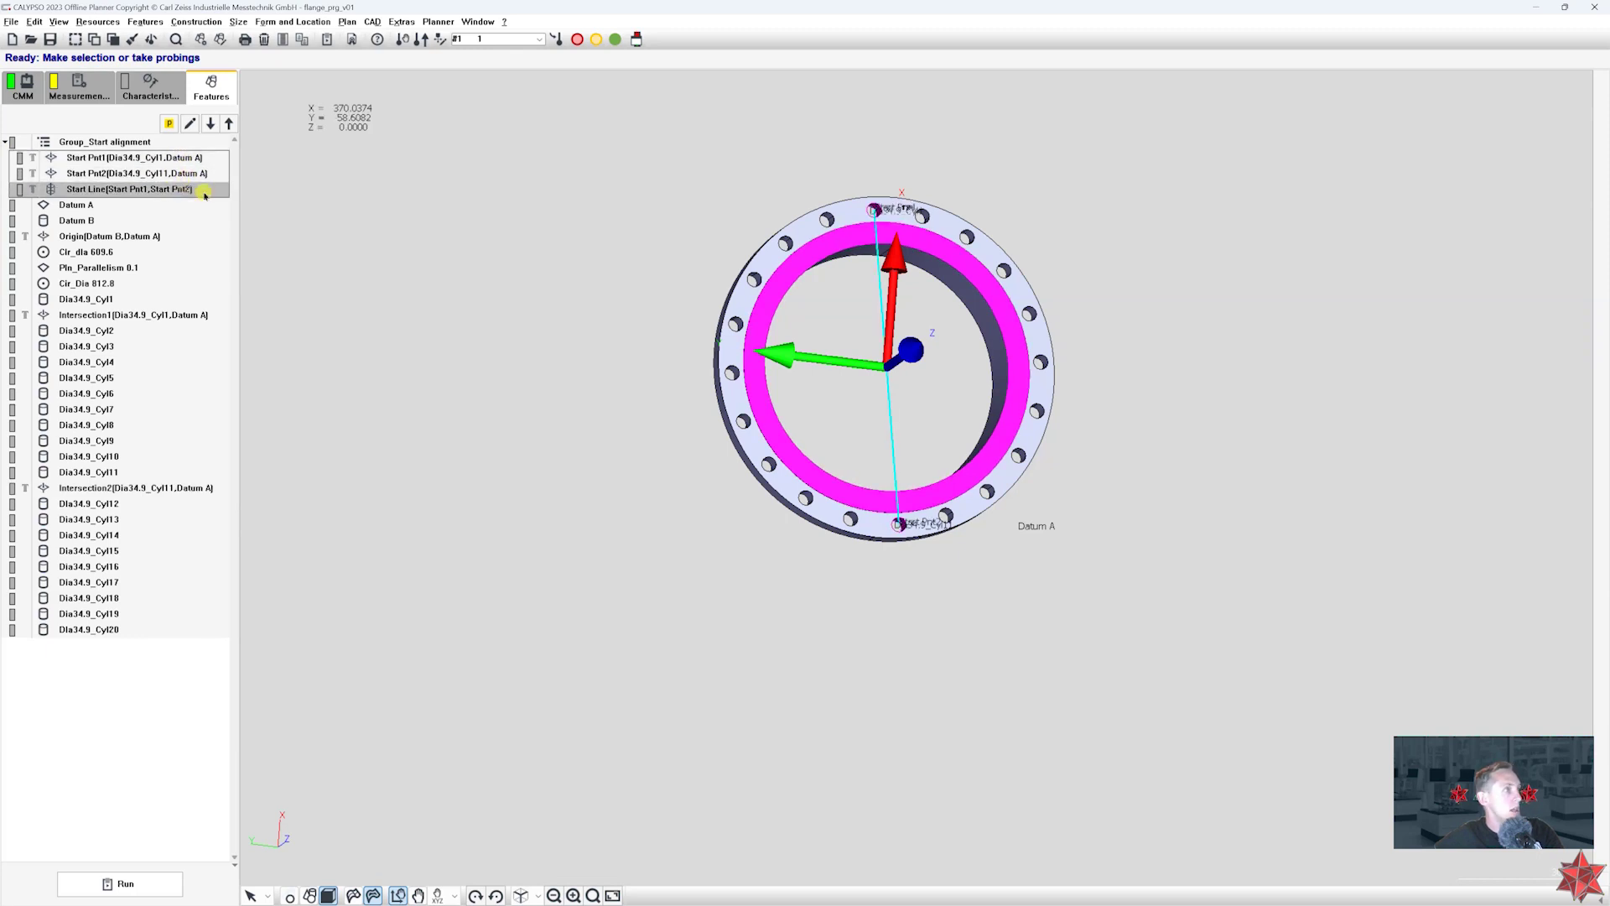
drag(1426, 336, 1377, 344)
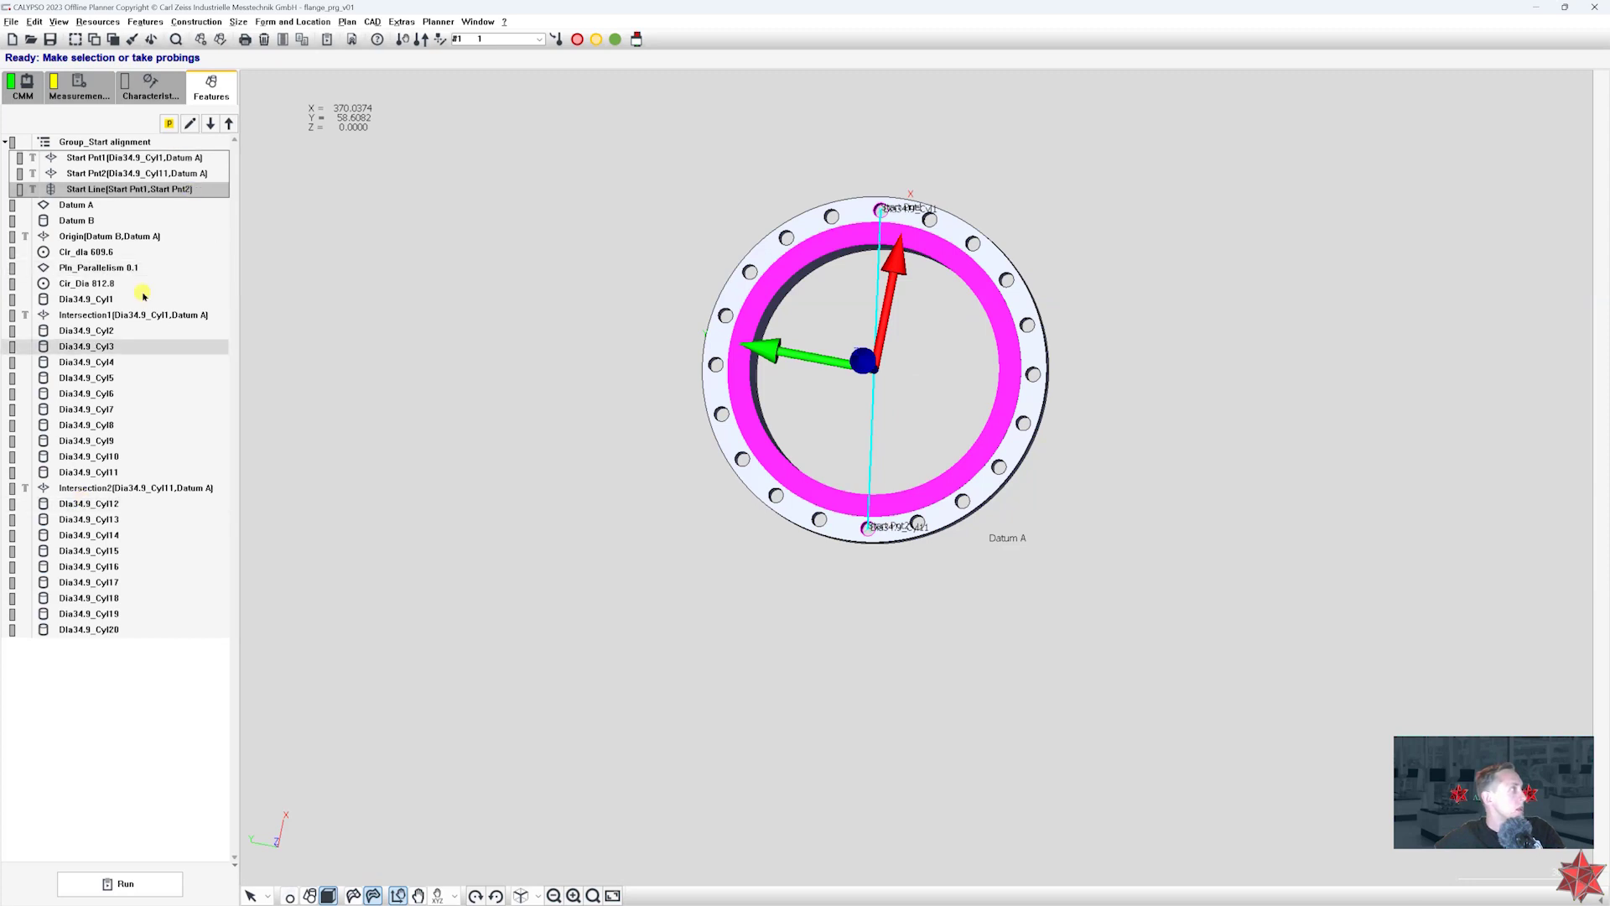
- Delete the two standalone intersections of Dia34.9_Cyl1 and Dia34.9_Cyl11 with Datum A
click(202, 315)
ctrl+click(178, 488)
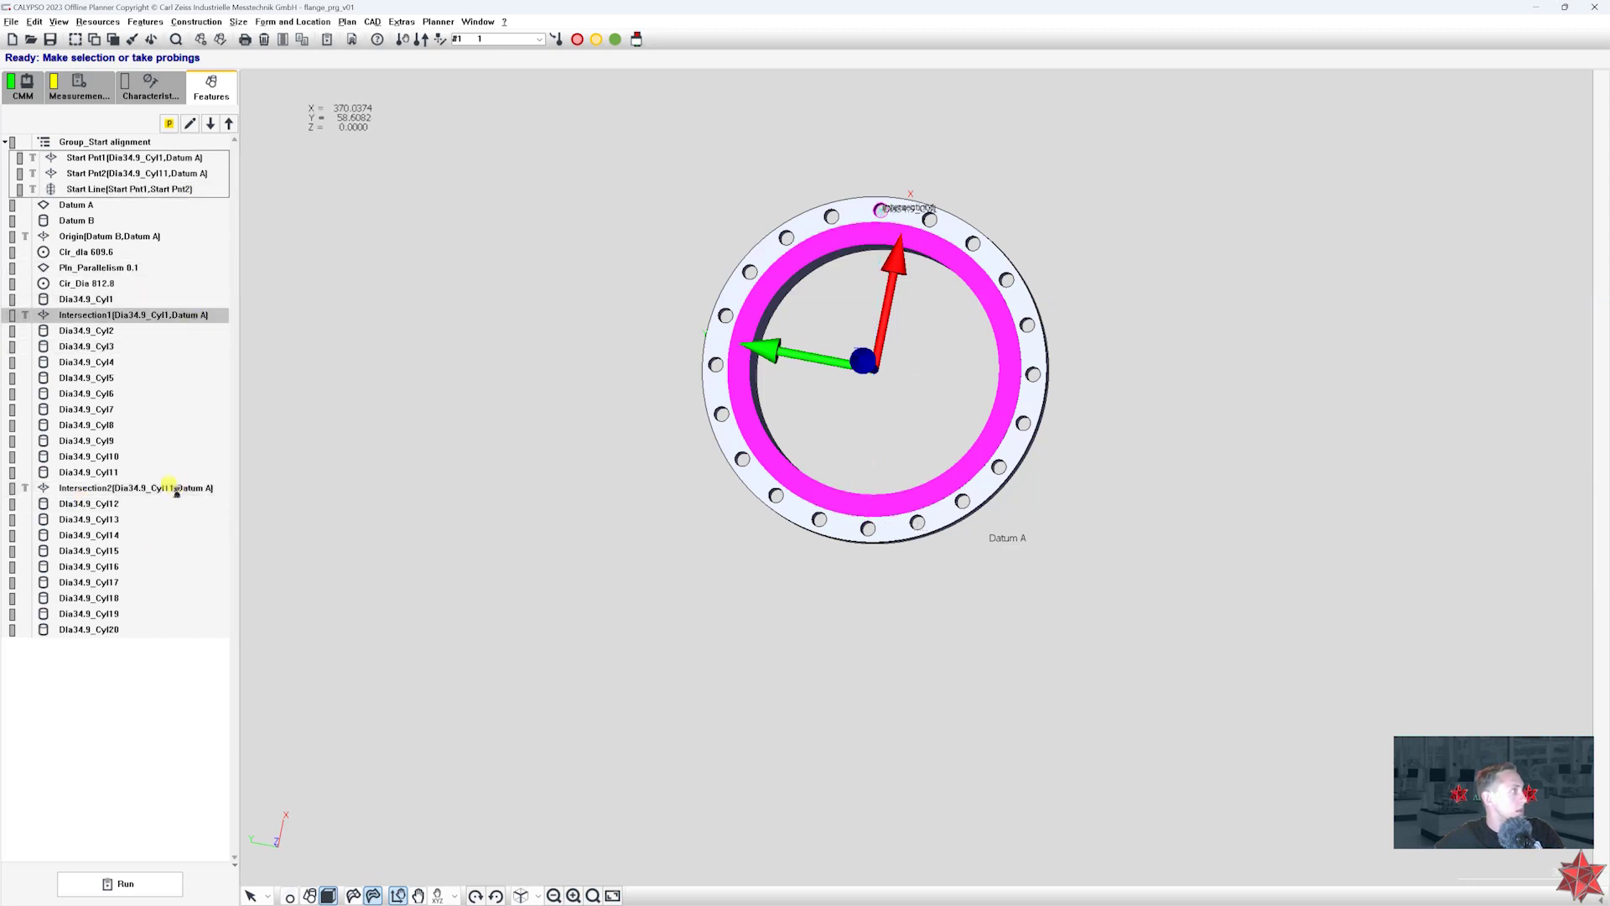
key(Delete)
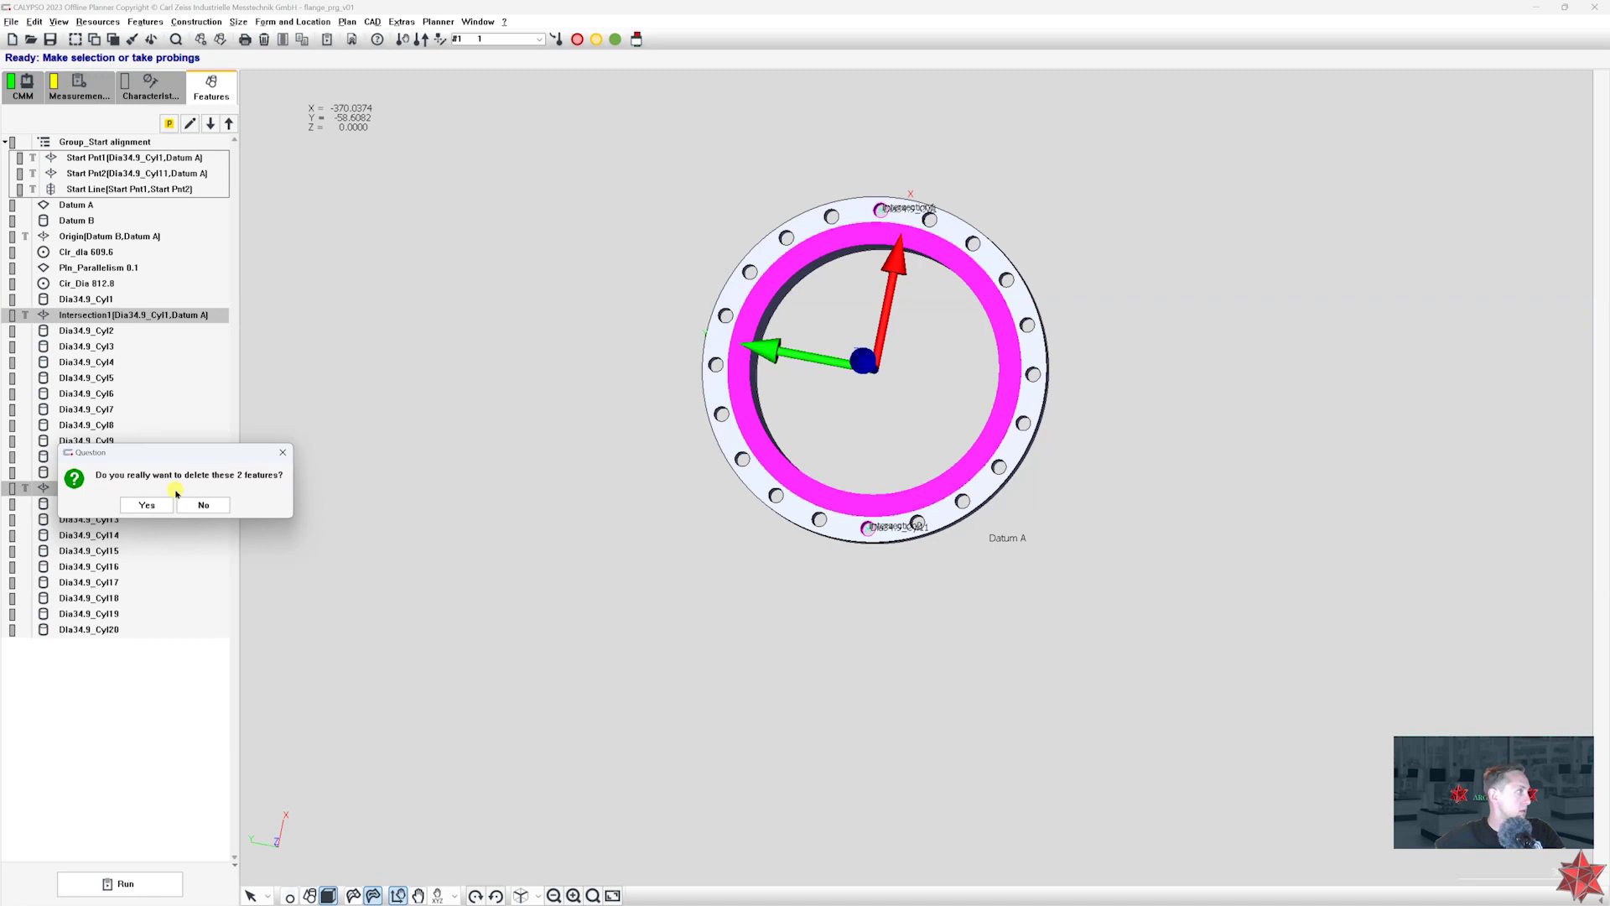
click(147, 505)
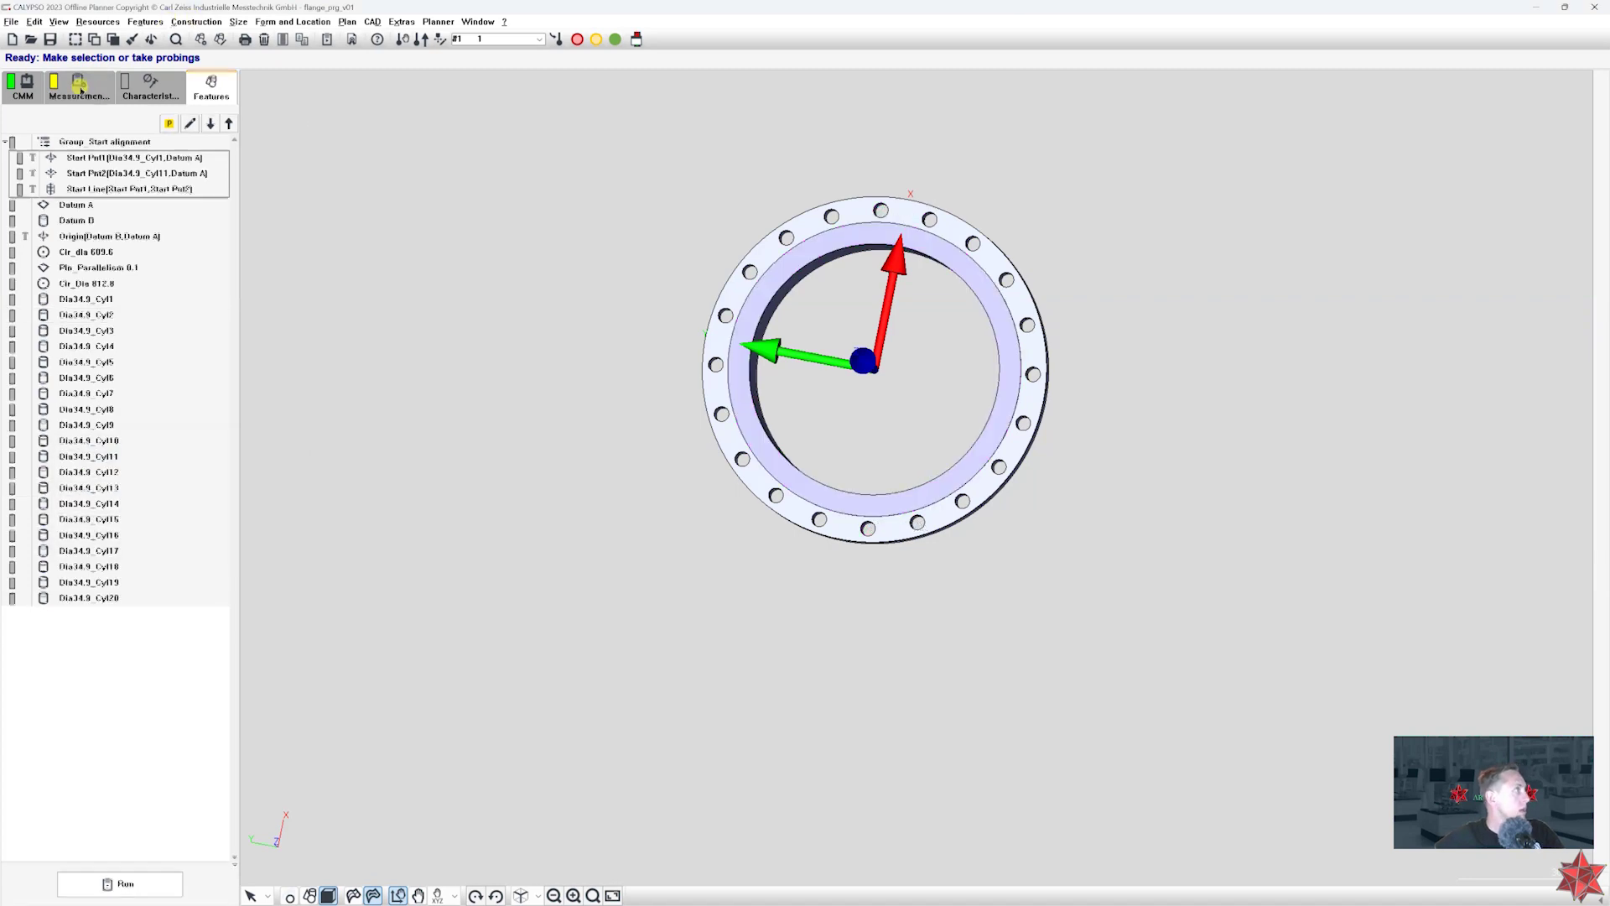
- Open the current start alignment of the measurement plan for changing and place its dialog beside the flange model
click(79, 88)
click(48, 135)
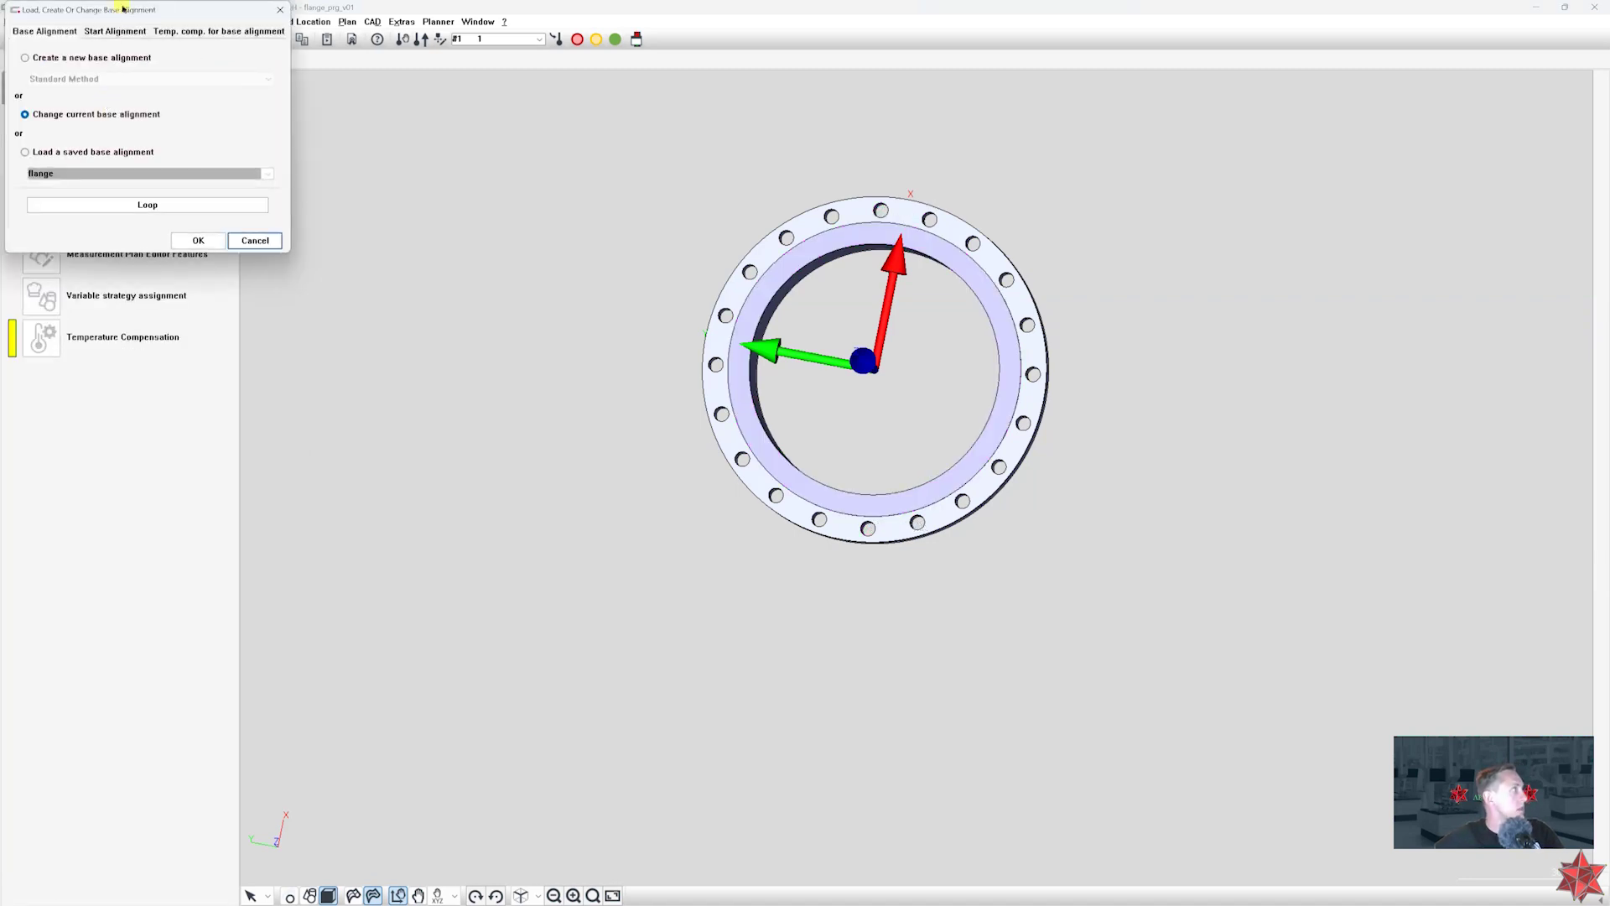
drag(123, 8, 456, 223)
click(450, 246)
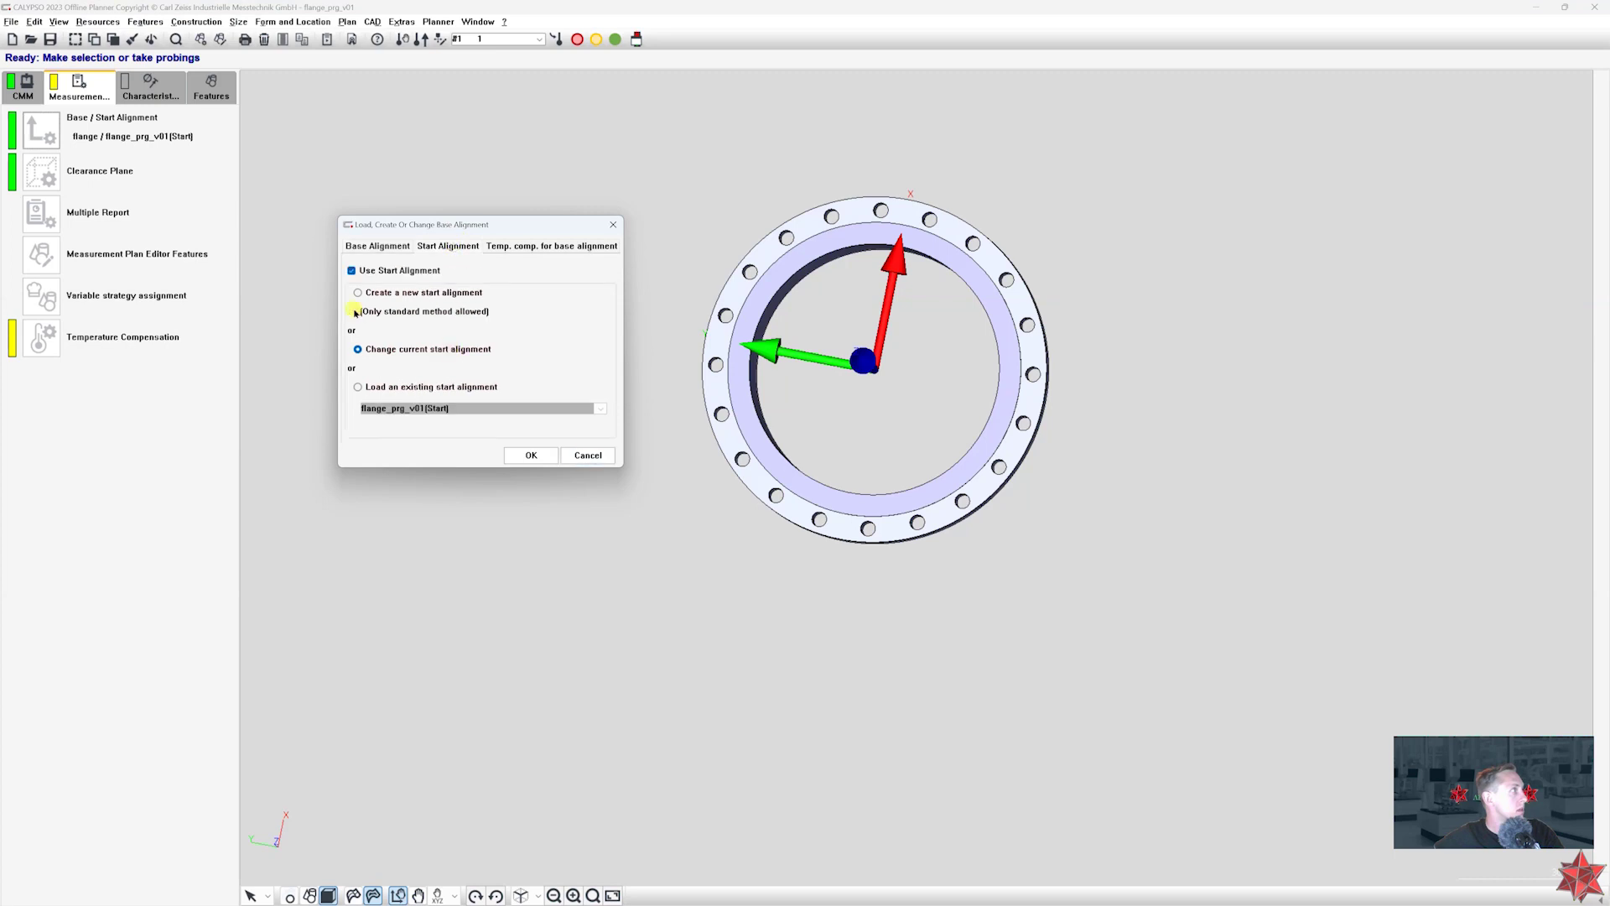
click(531, 455)
drag(188, 143, 713, 168)
- Examine how the start alignment's axes lie relative to the flange's bolt holes and close the alignment
middle_drag(929, 298, 1049, 297)
scroll(1040, 377, down, 3)
scroll(1022, 425, up, 7)
middle_drag(1055, 360, 1158, 337)
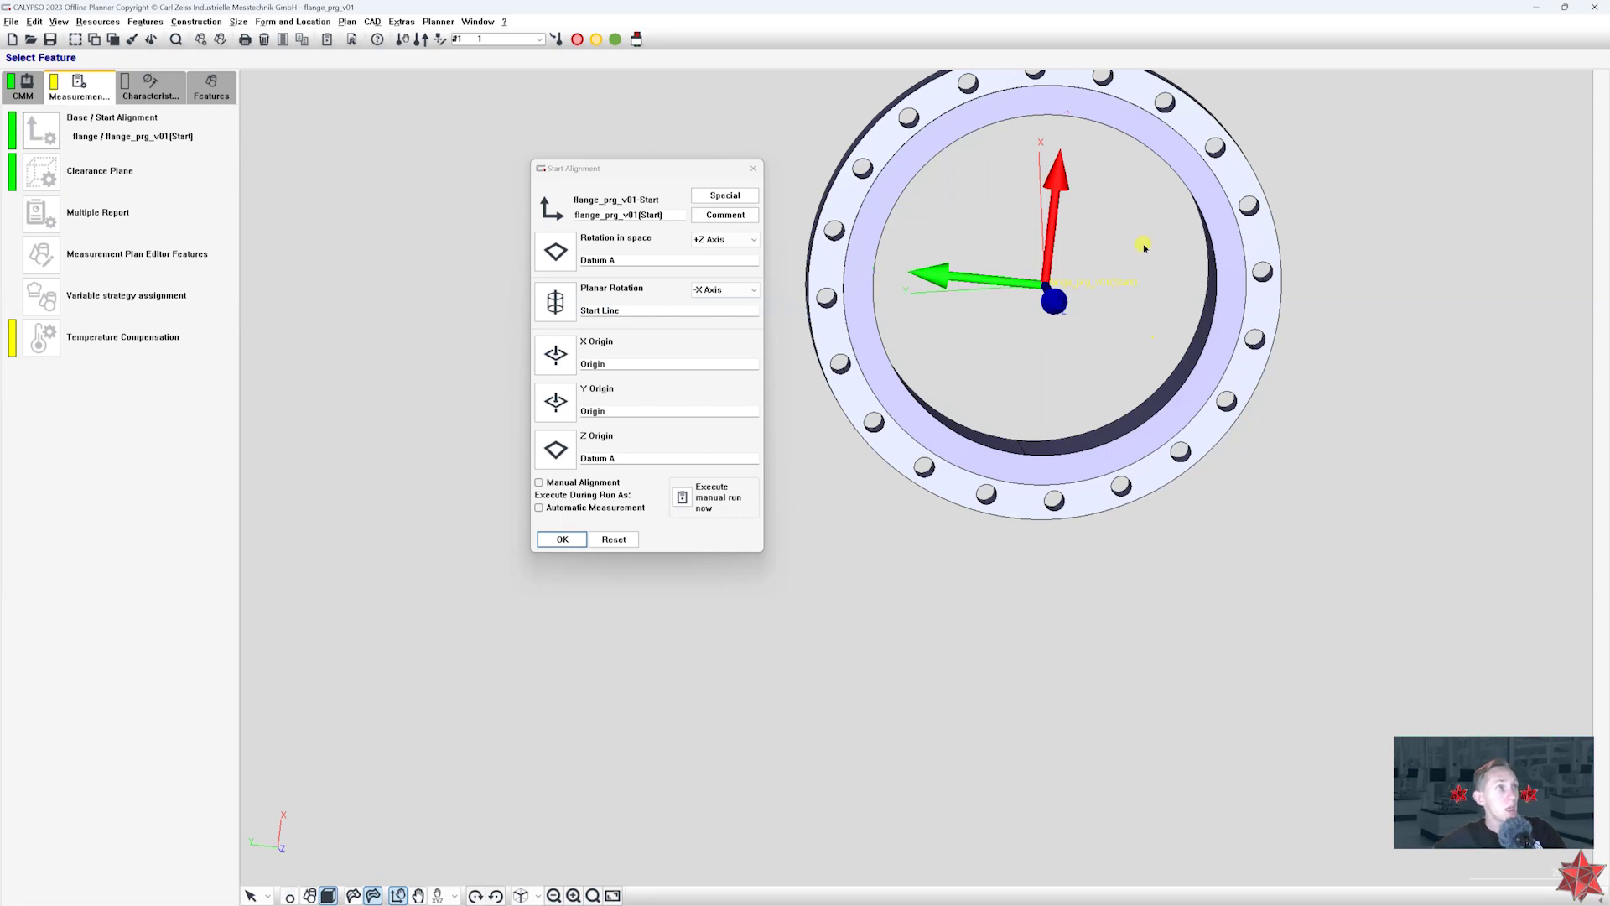
scroll(1132, 252, up, 3)
scroll(1109, 300, down, 5)
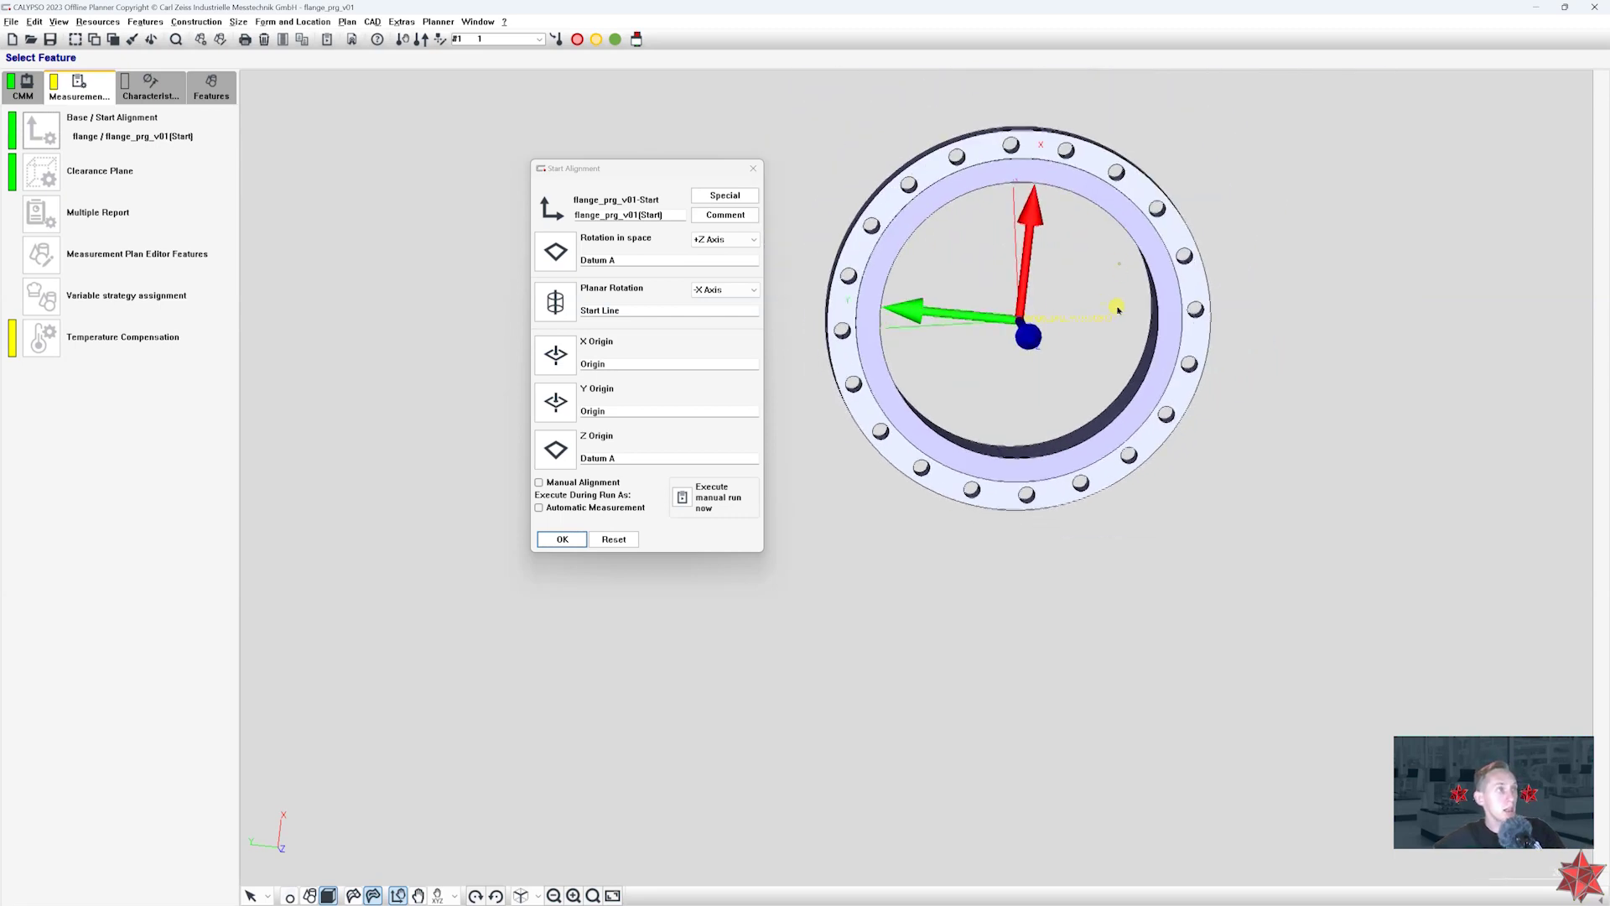
right_drag(1122, 309, 1088, 419)
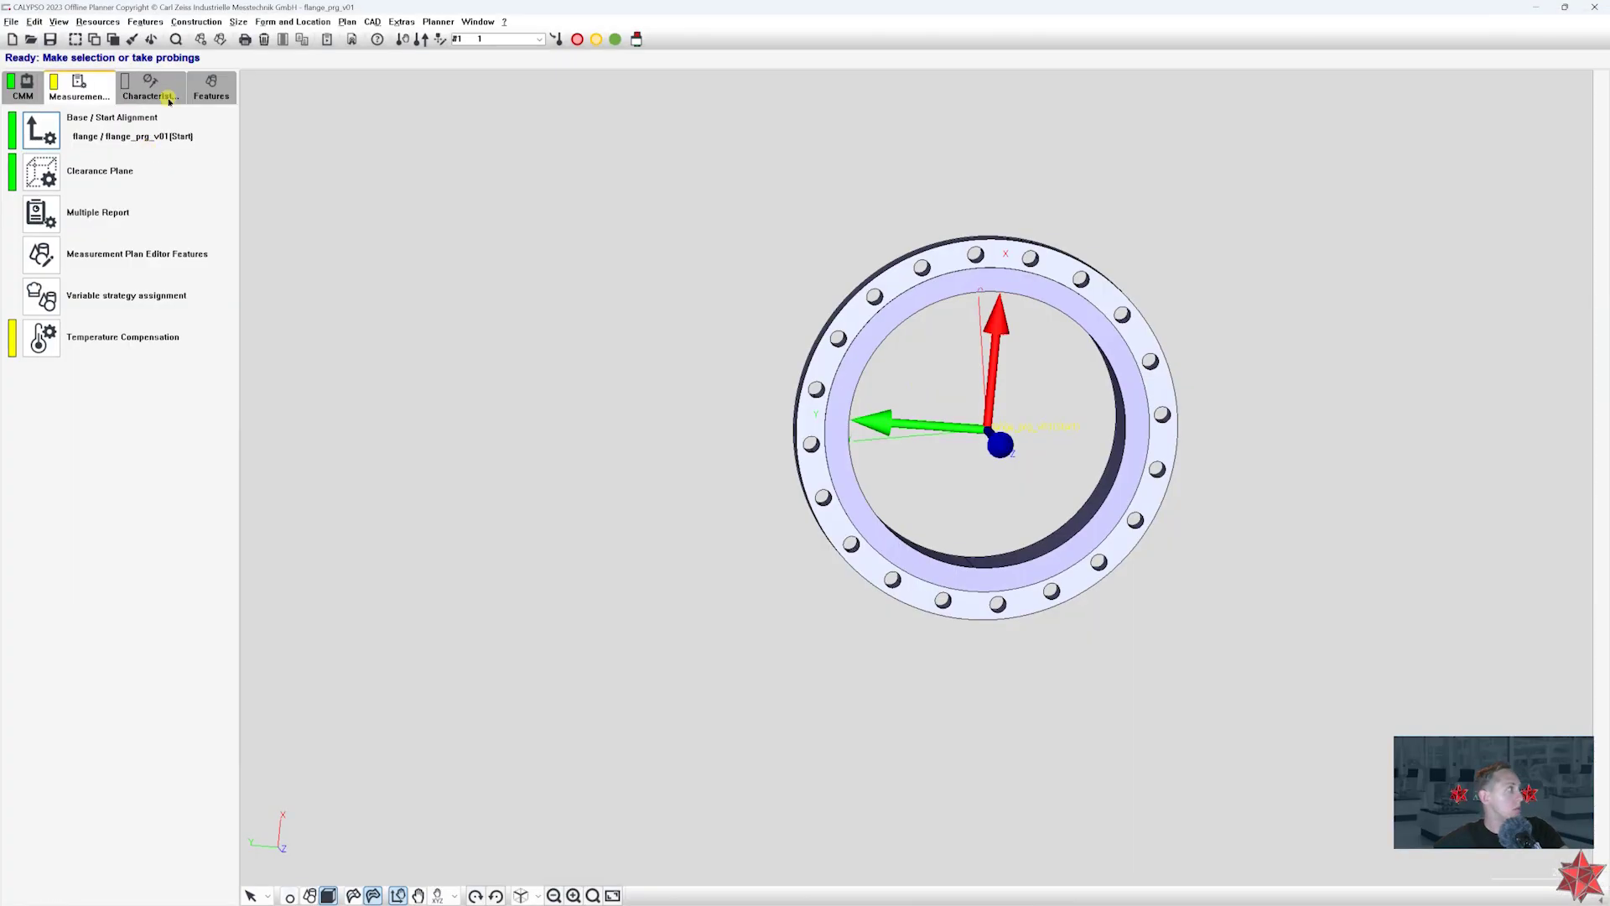
- View the plan's list of characteristics and return to the feature list beside the flange
click(151, 87)
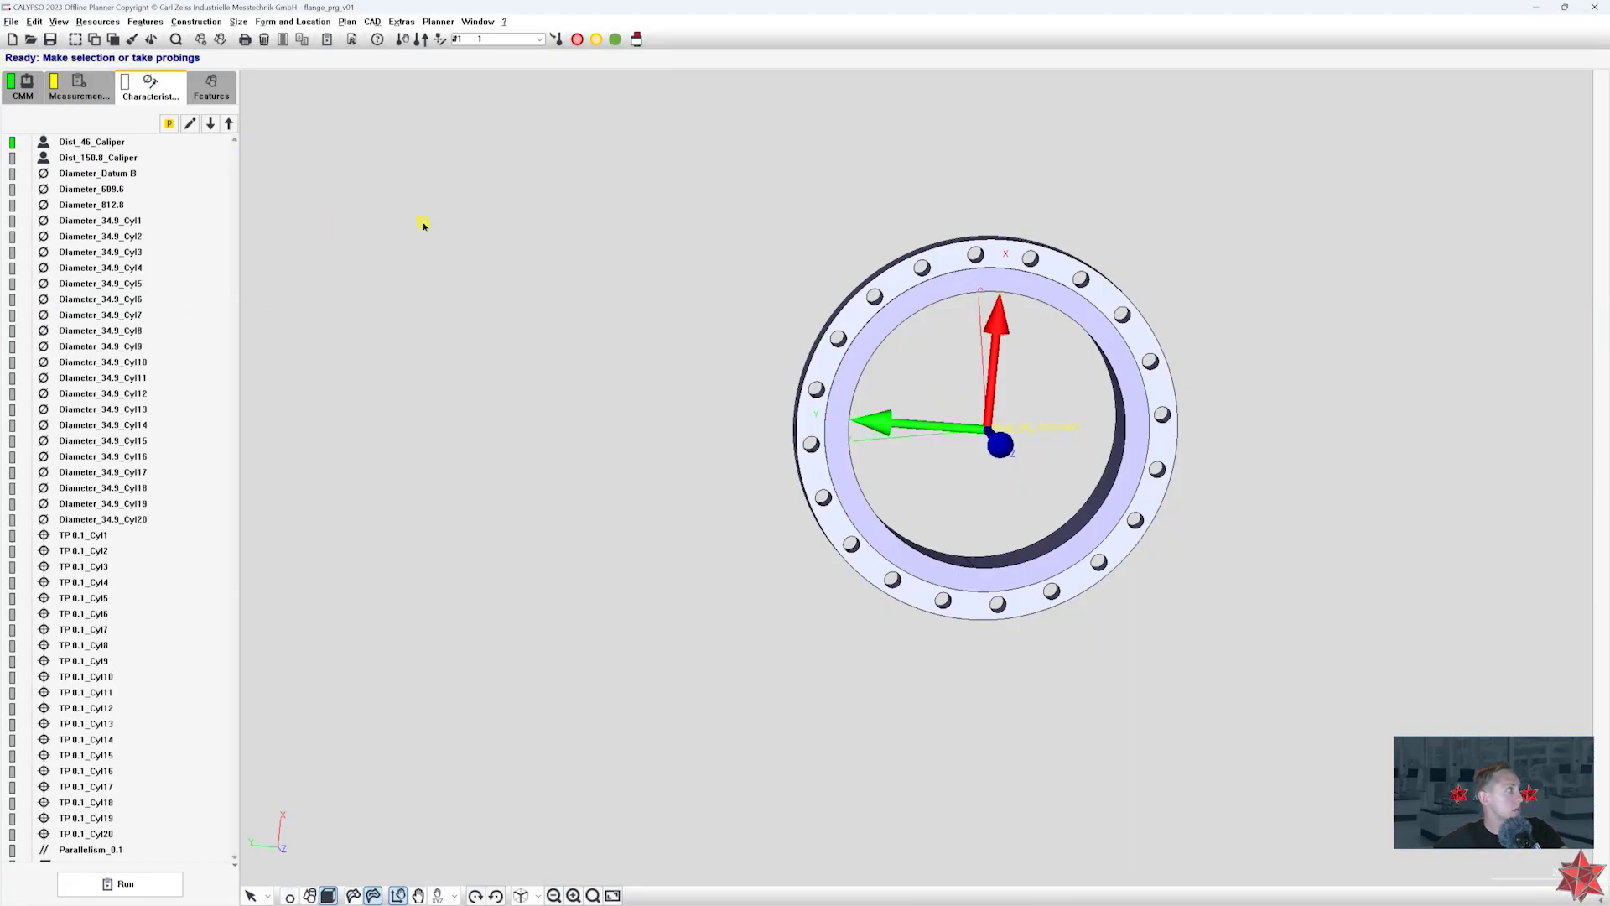
click(212, 87)
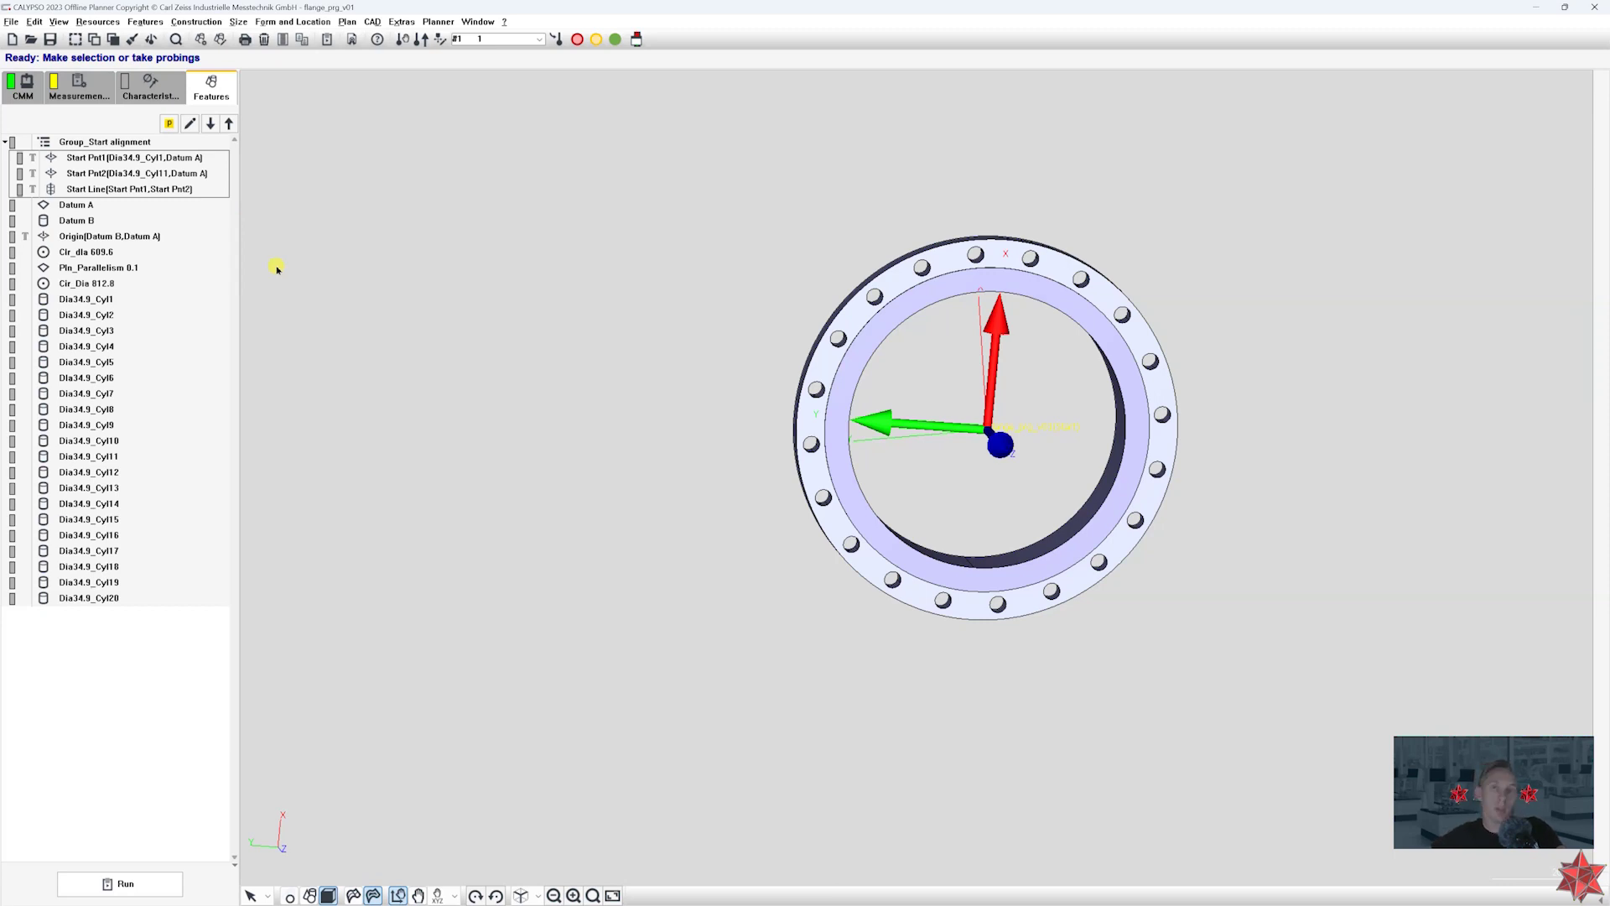
right_drag(1018, 475, 944, 474)
scroll(939, 502, up, 3)
scroll(923, 498, down, 3)
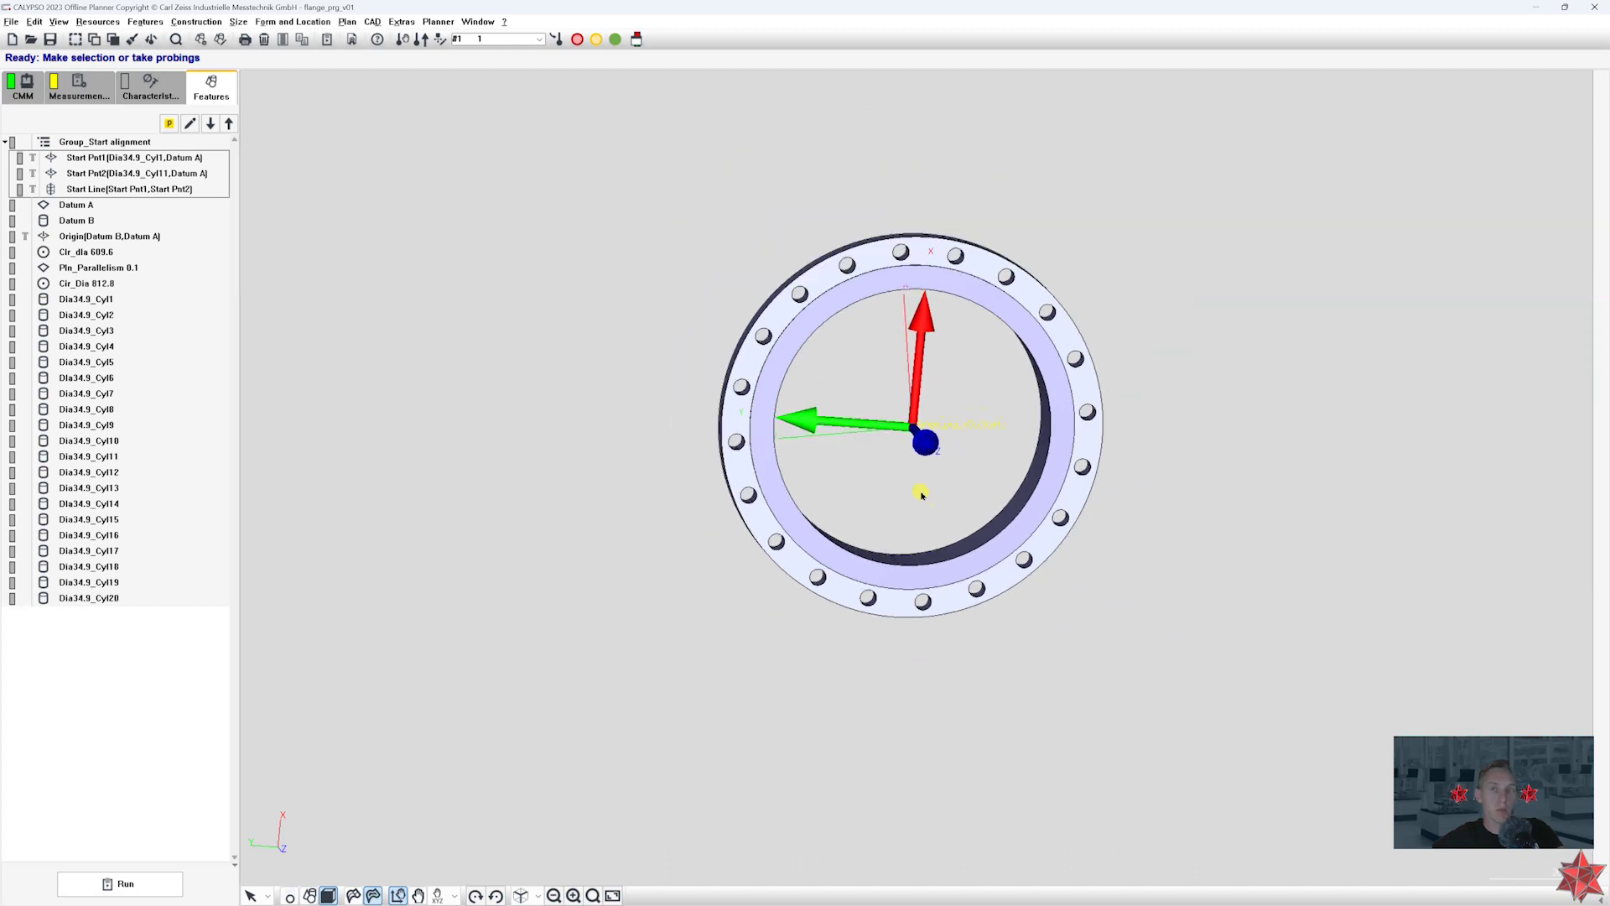
scroll(922, 496, down, 1)
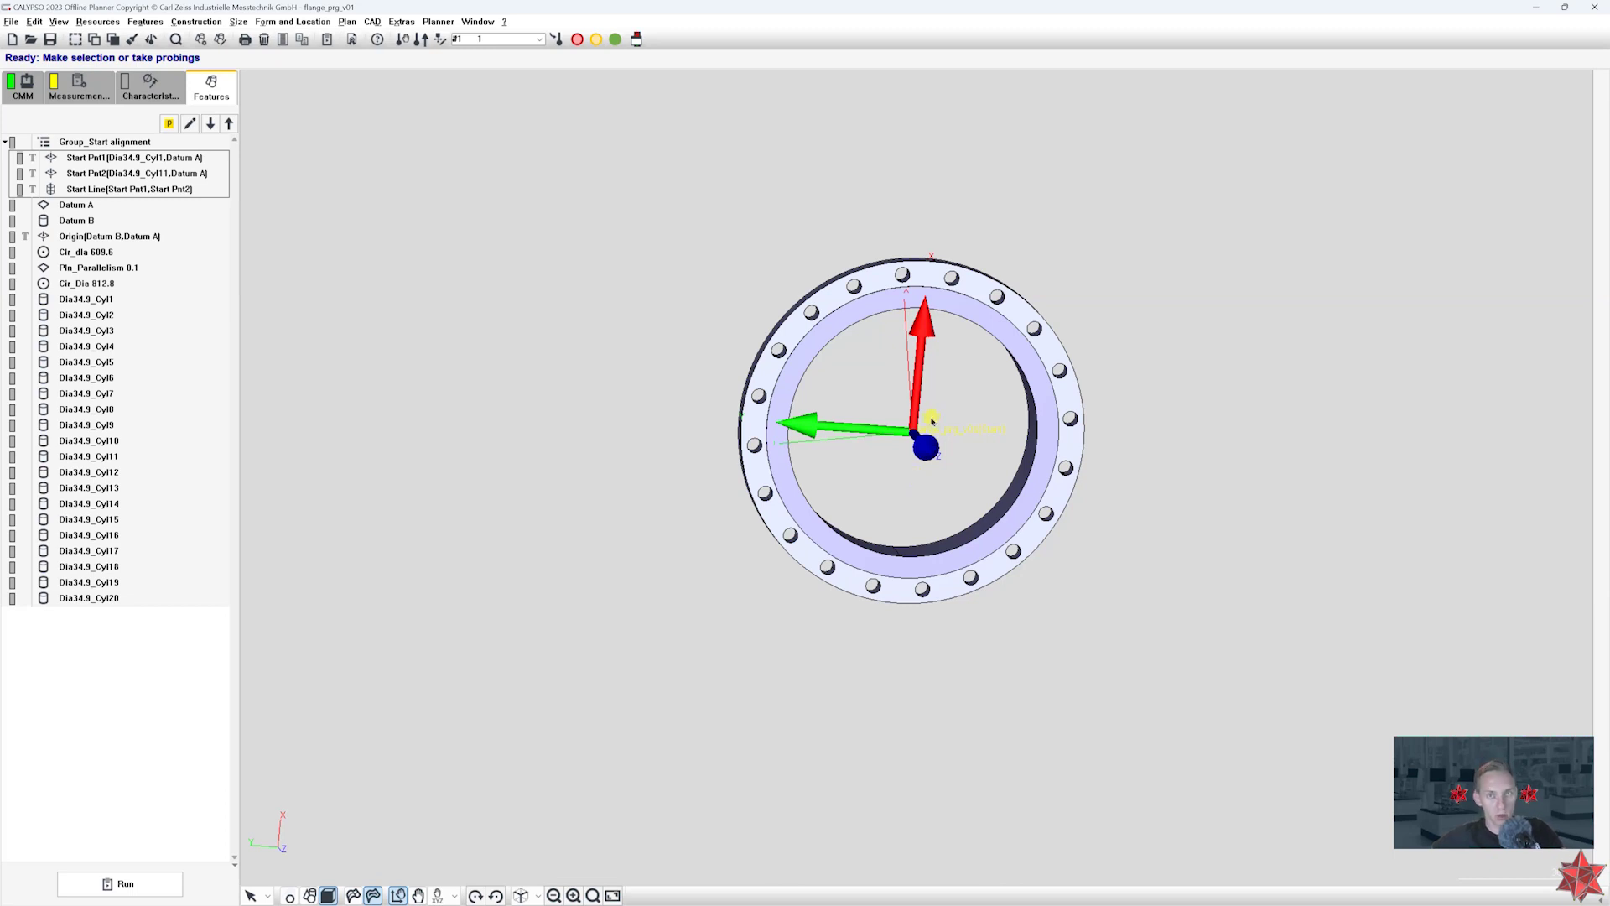
- Locate the Datum B cylinder on the flange's bore and open its feature definition
middle_drag(501, 391, 575, 503)
scroll(978, 542, down, 3)
scroll(979, 542, up, 4)
scroll(978, 542, up, 2)
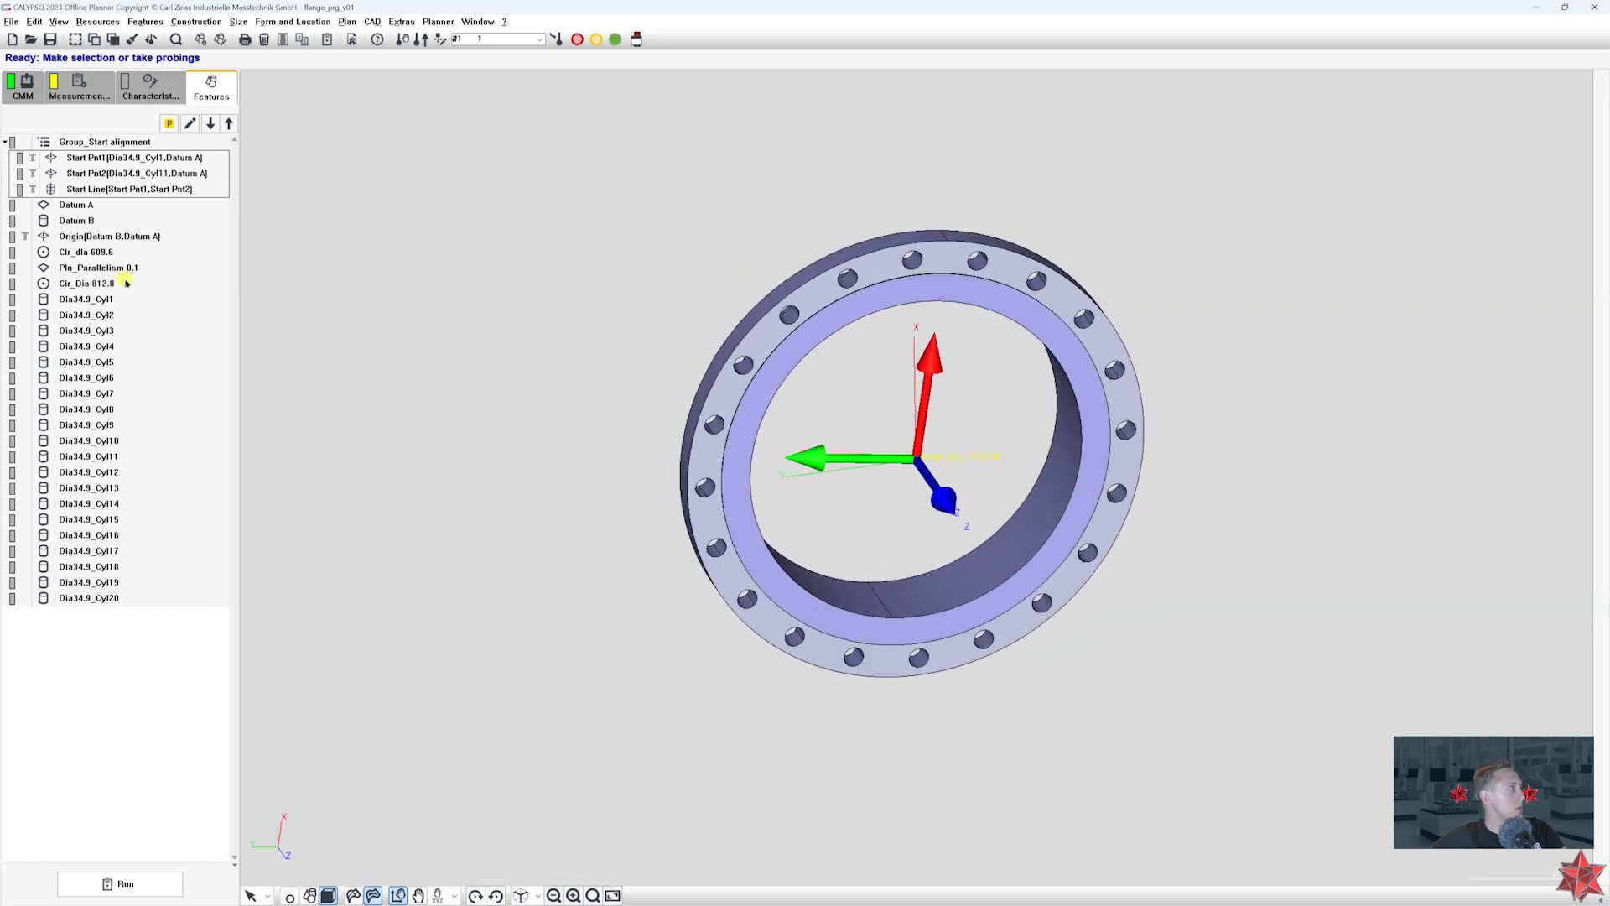
click(125, 221)
middle_drag(618, 316, 355, 283)
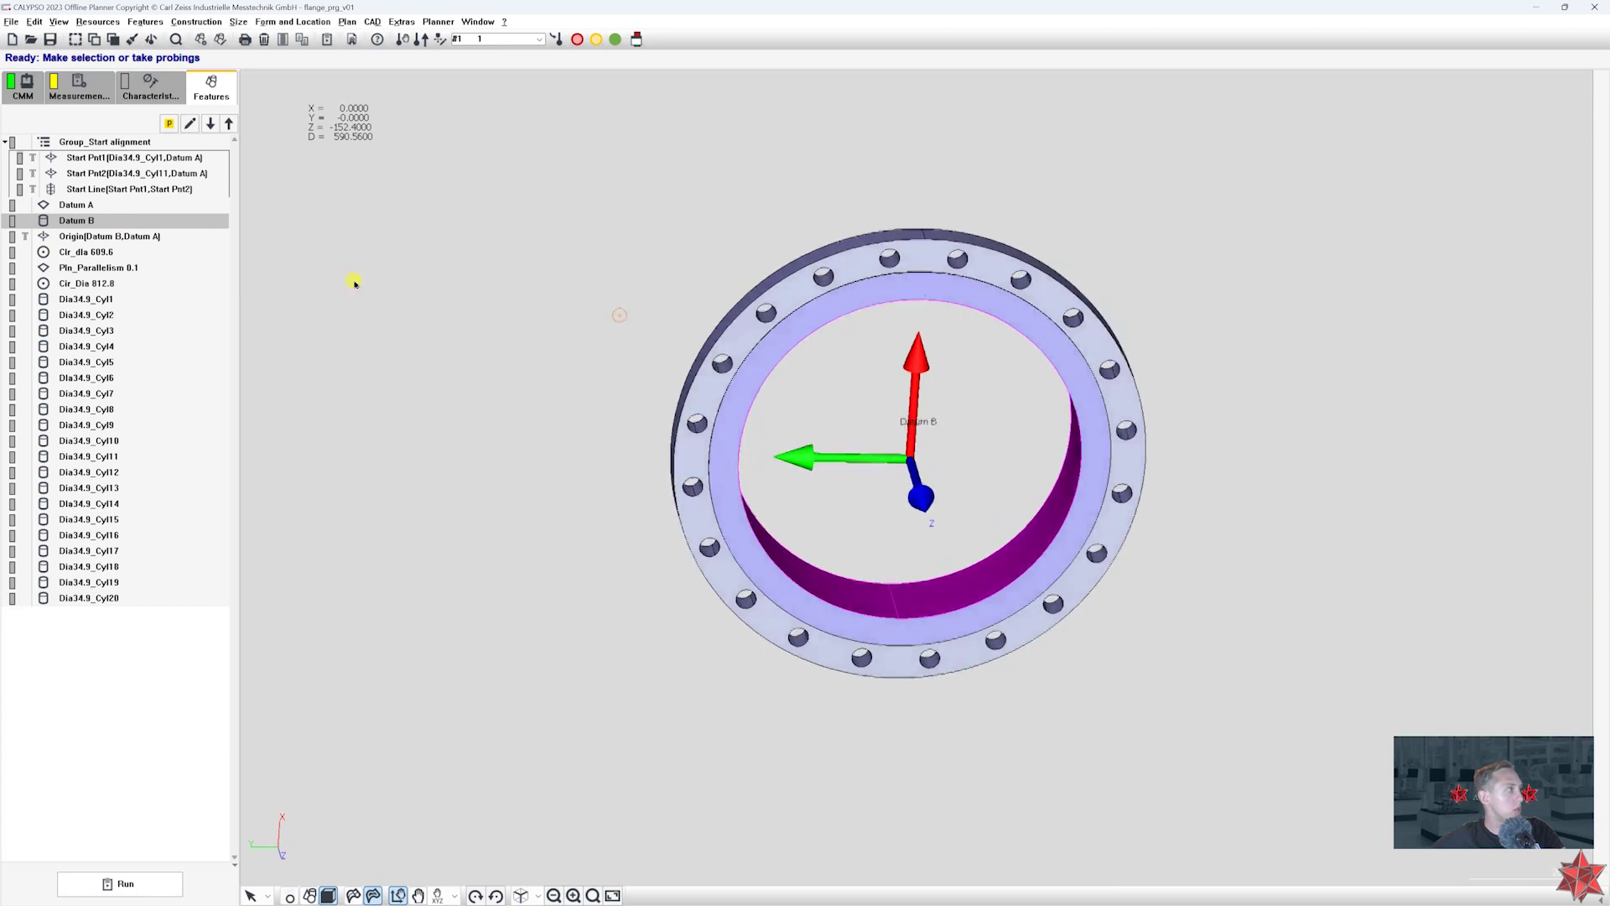
double_click(126, 221)
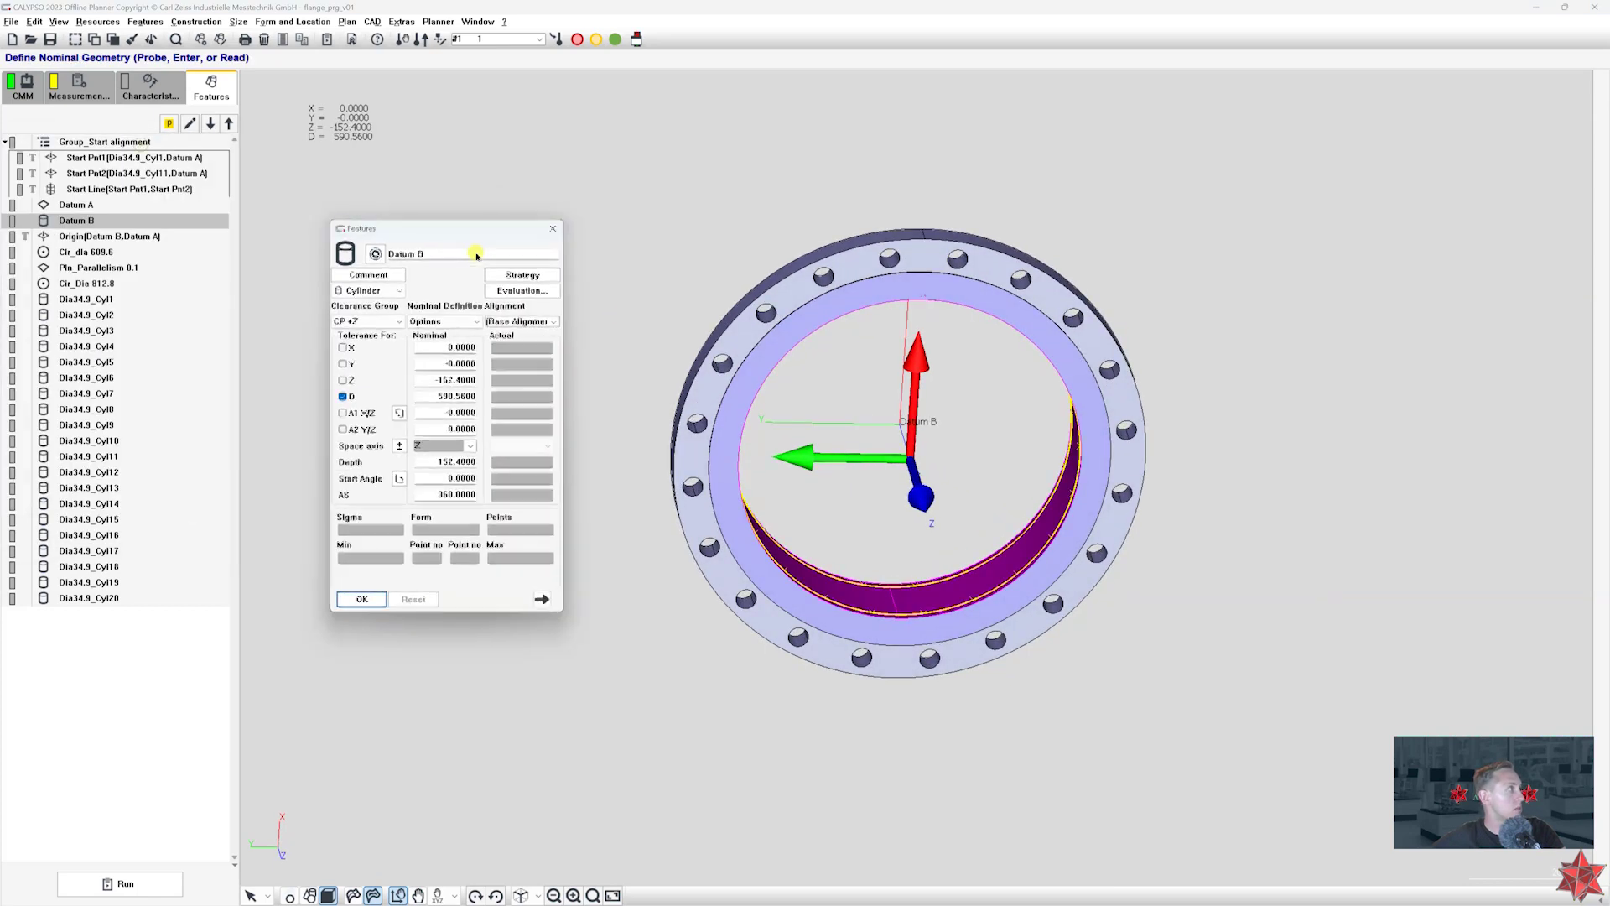
- Open Datum B's probing strategy and its circle path, and lay out the strategy, feature and path dialogs side by side
click(525, 302)
double_click(408, 420)
middle_drag(842, 428, 900, 334)
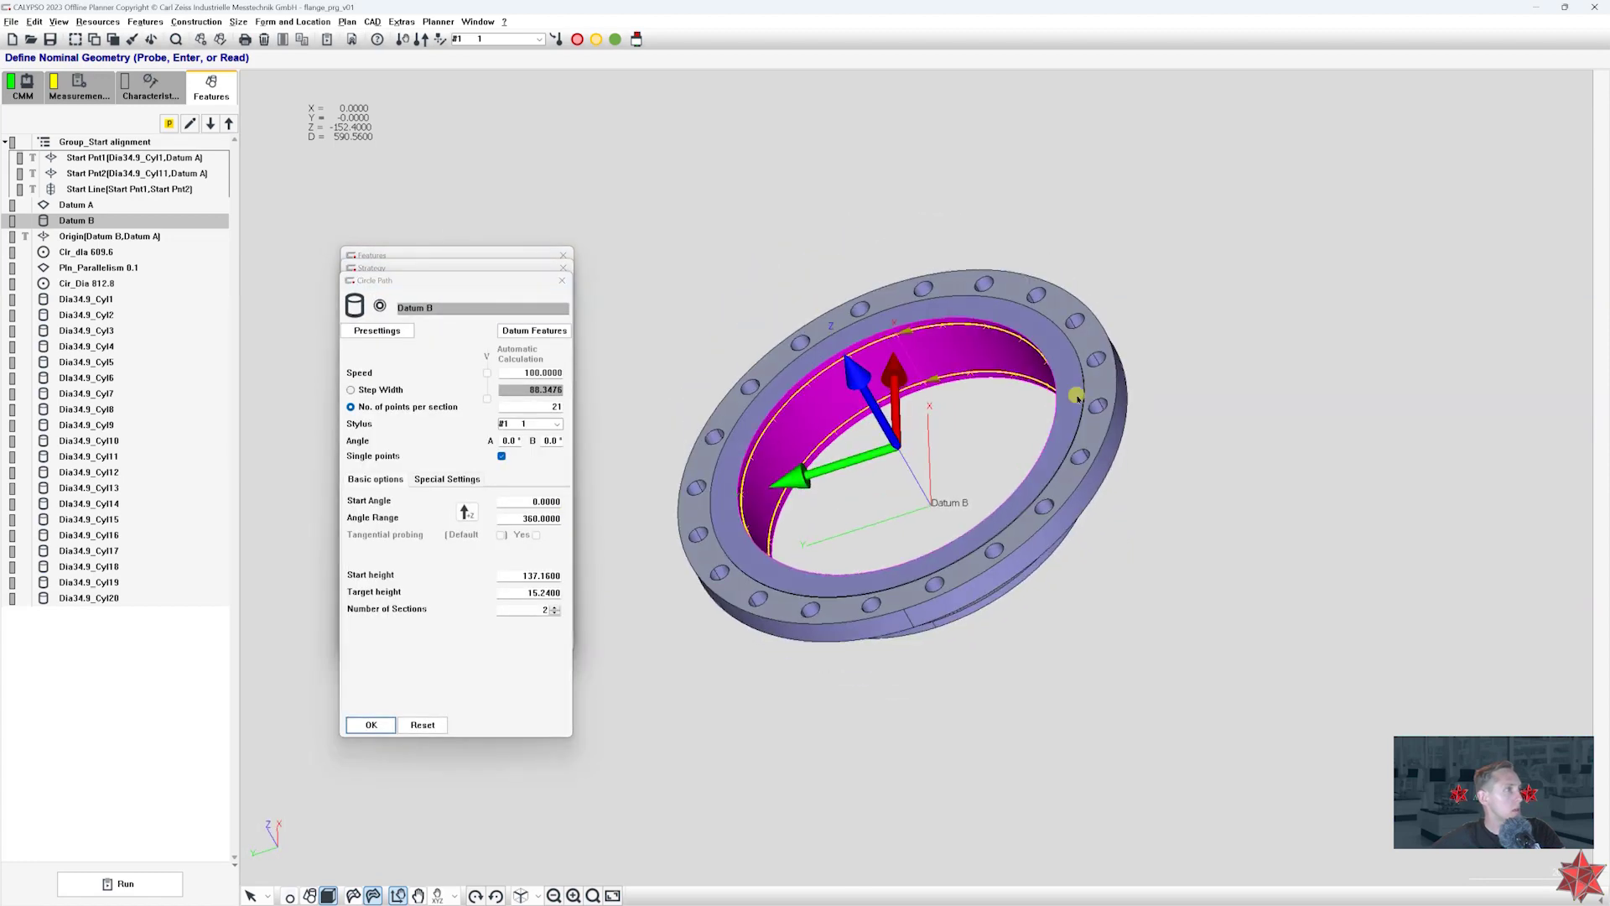
middle_drag(888, 532, 743, 441)
drag(455, 282, 694, 226)
drag(489, 267, 230, 302)
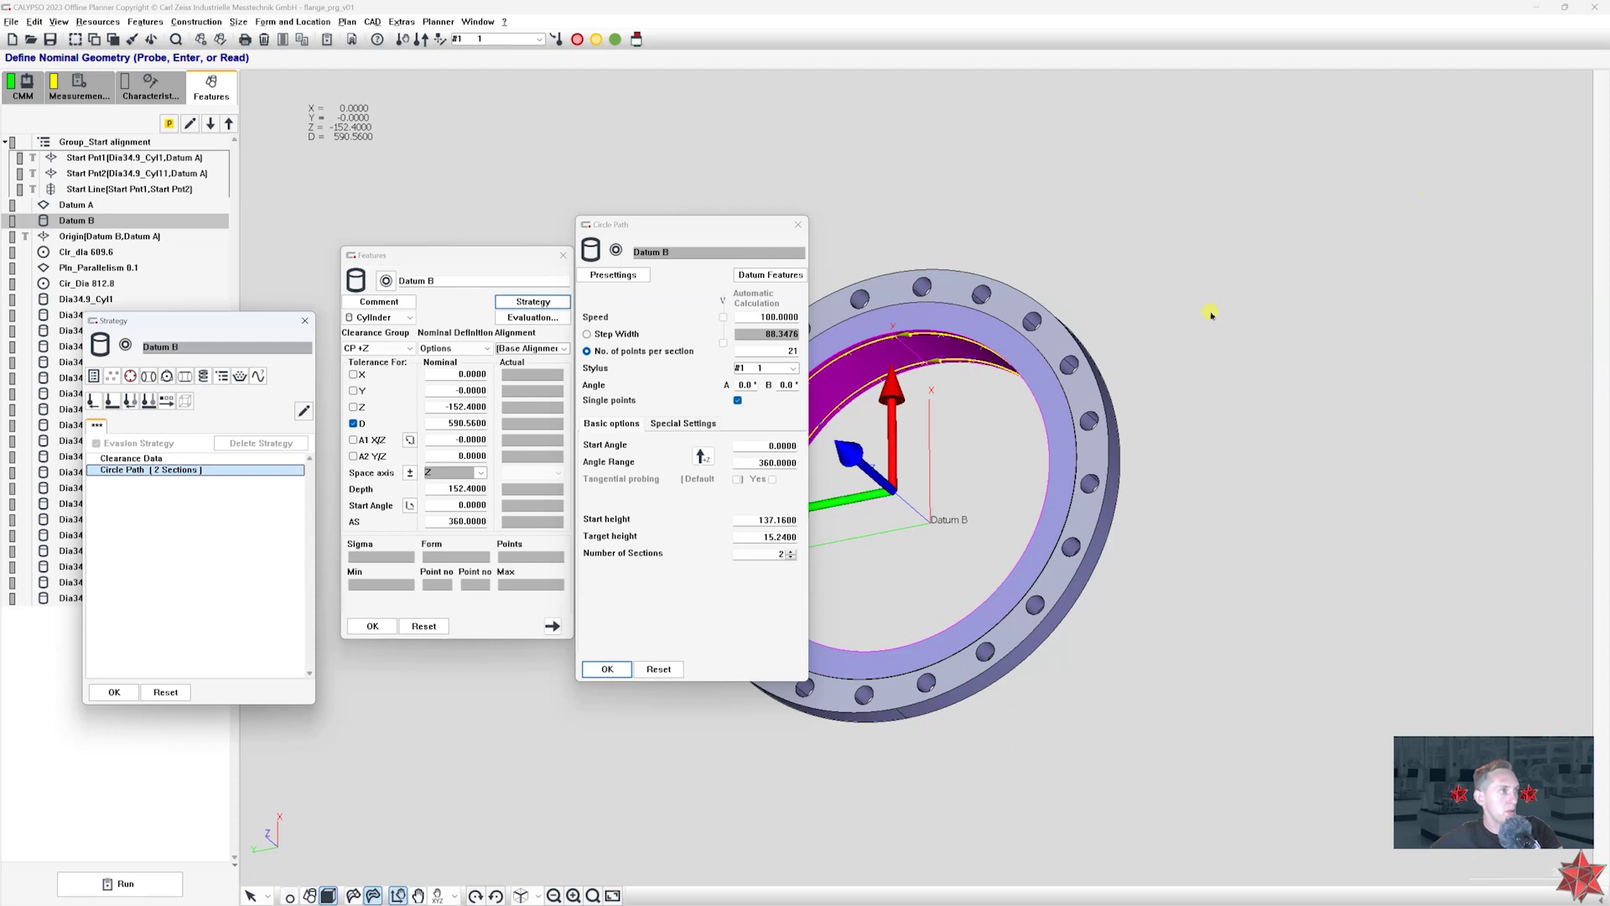
- Examine the two circle path sections on the Datum B bore and close its path, strategy and feature dialogs
drag(961, 458, 998, 427)
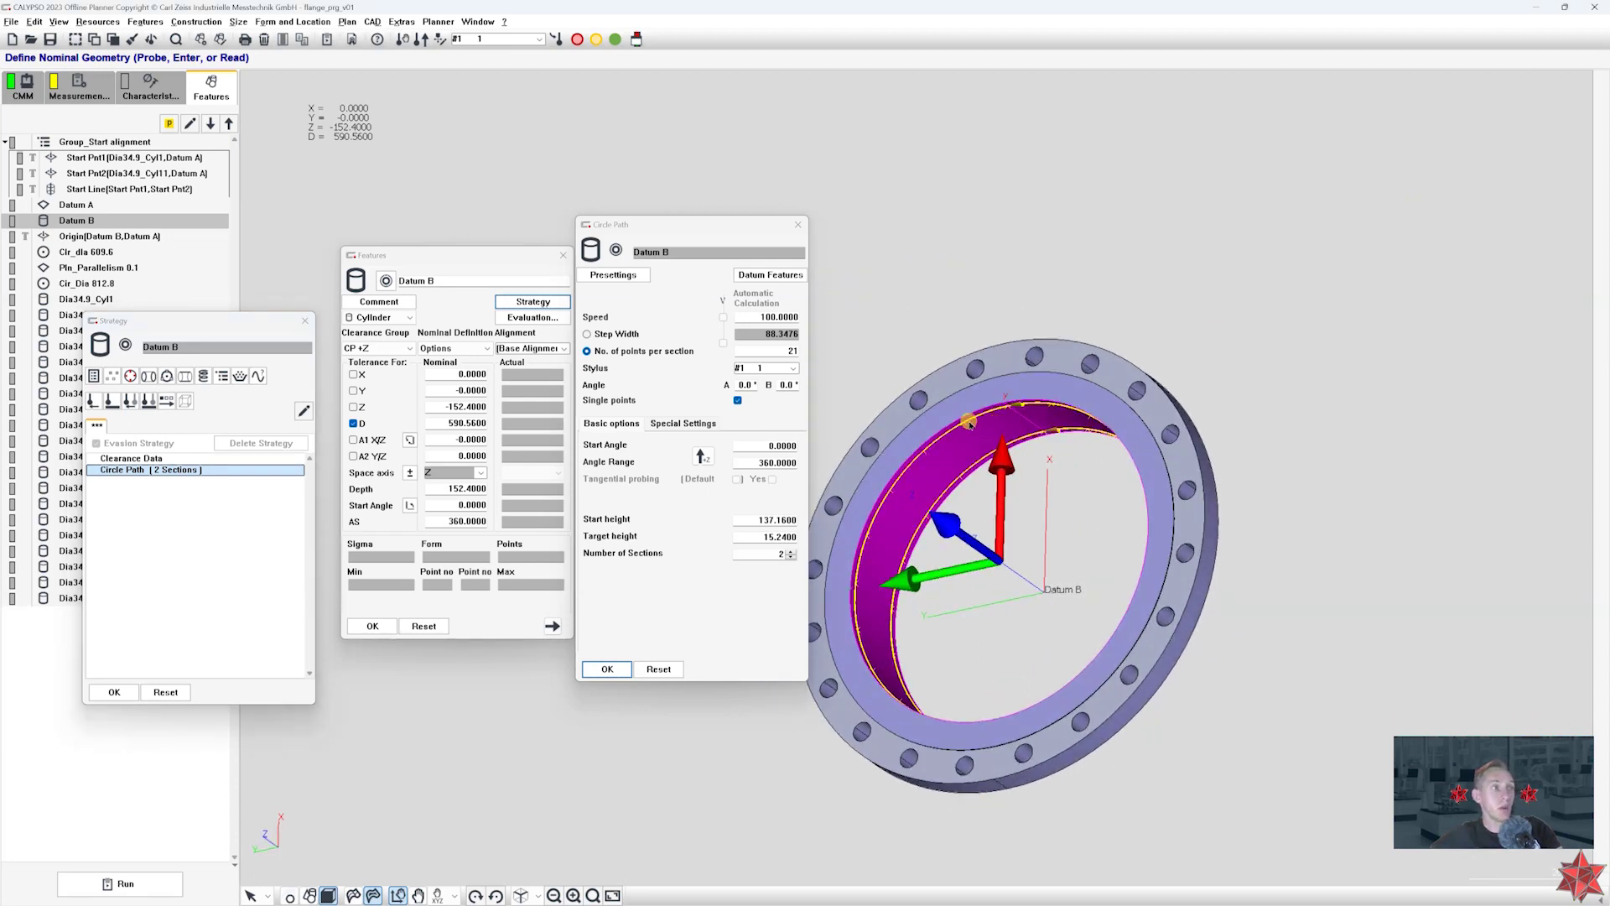
drag(1014, 500, 1051, 544)
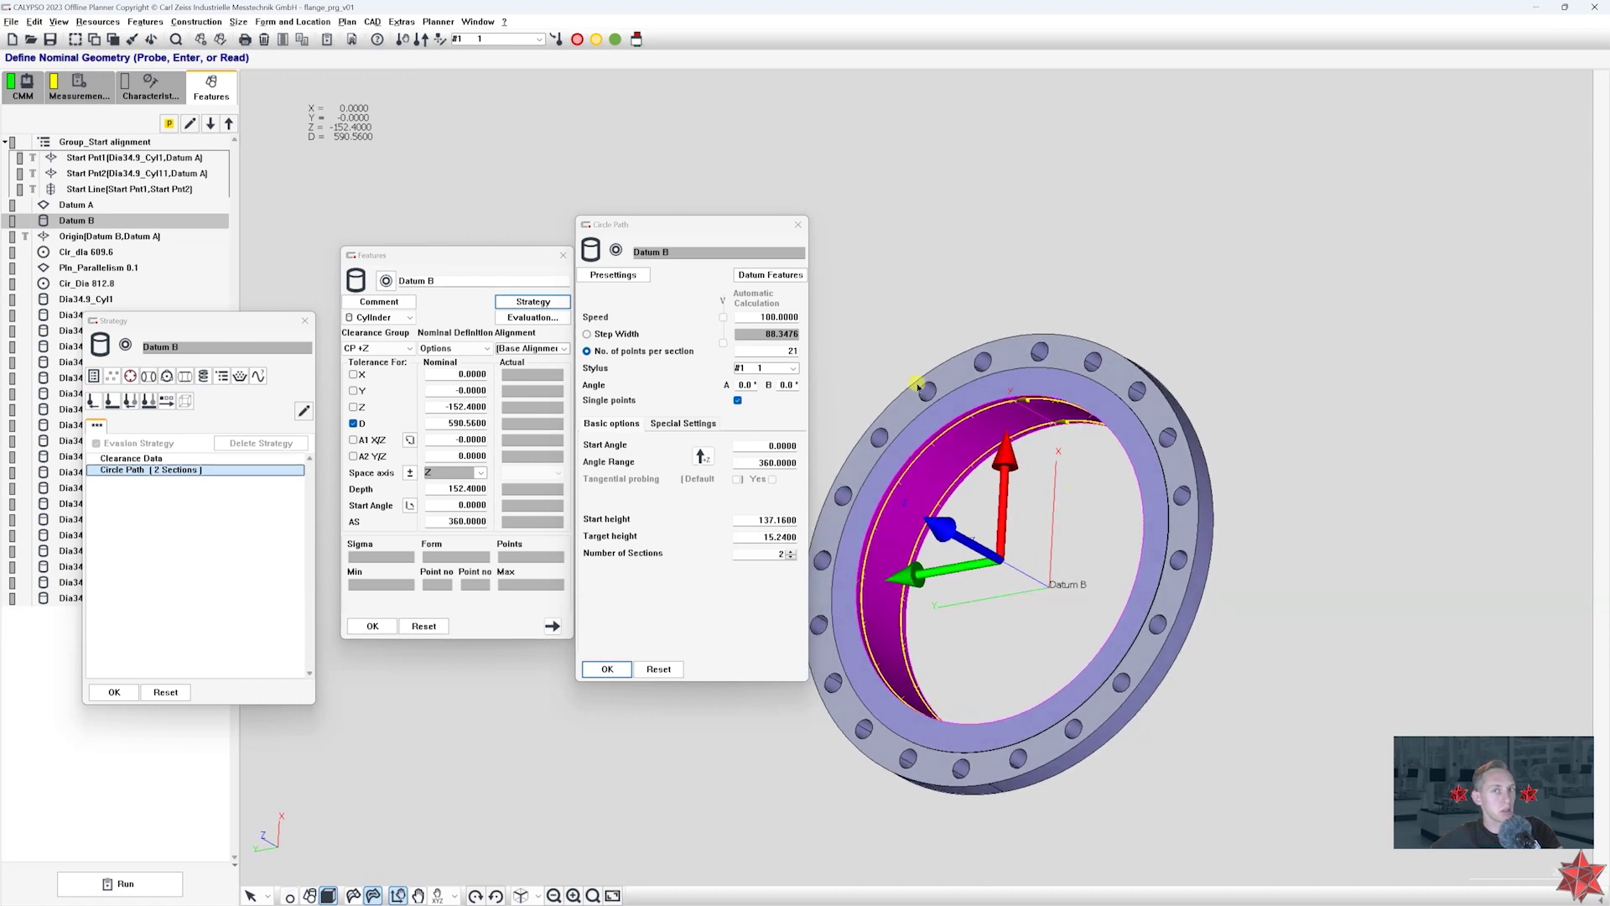
drag(997, 541, 920, 495)
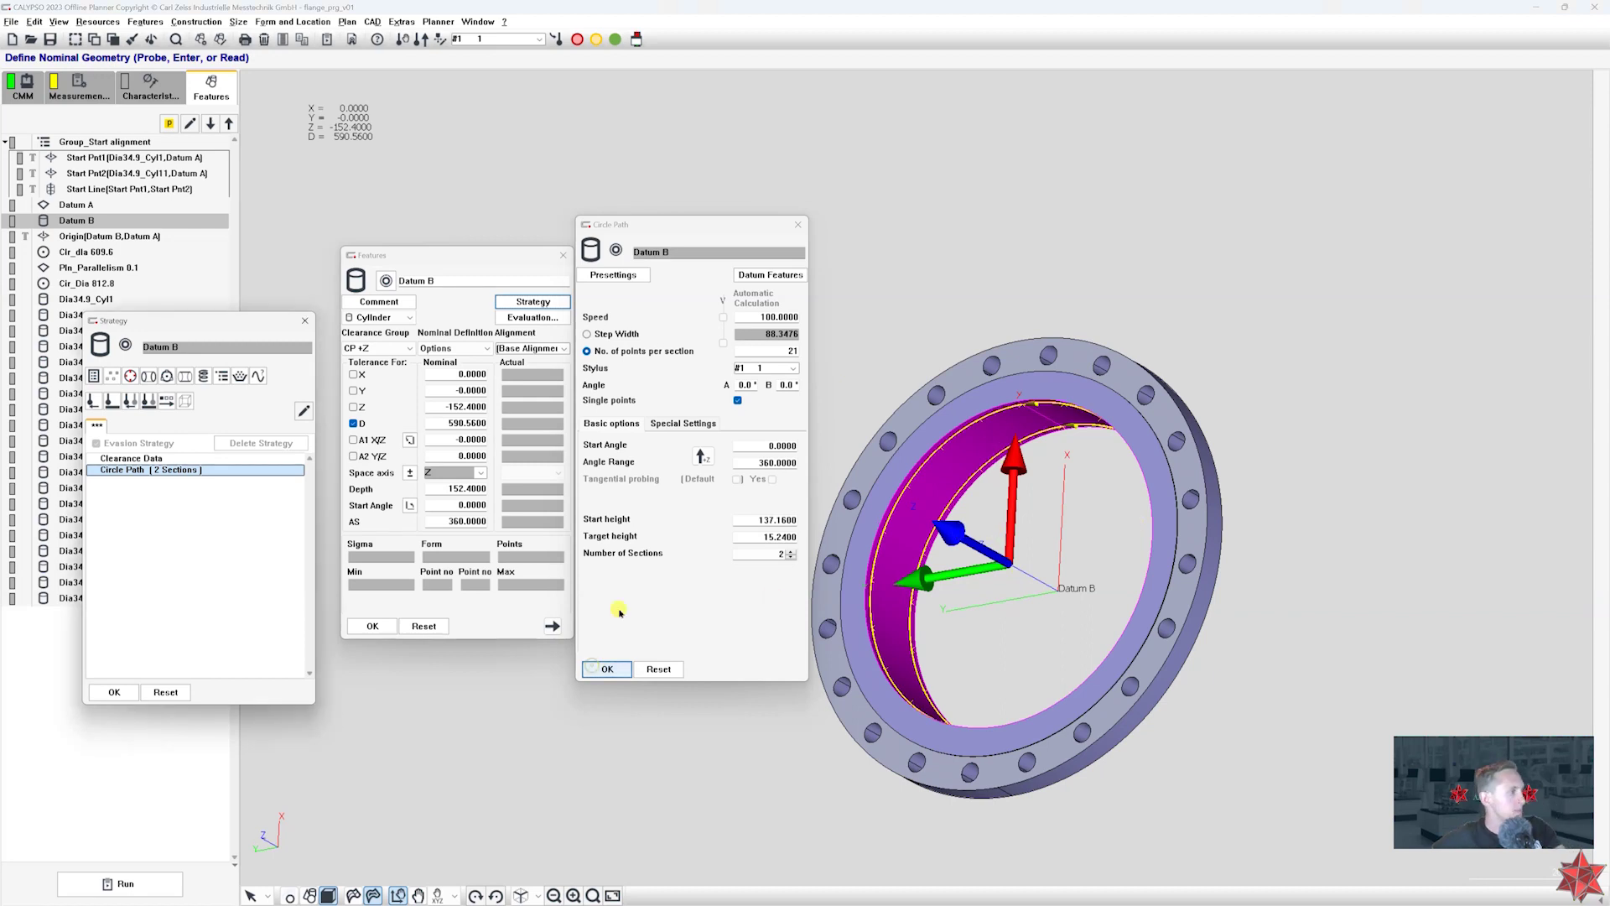
click(607, 669)
click(374, 626)
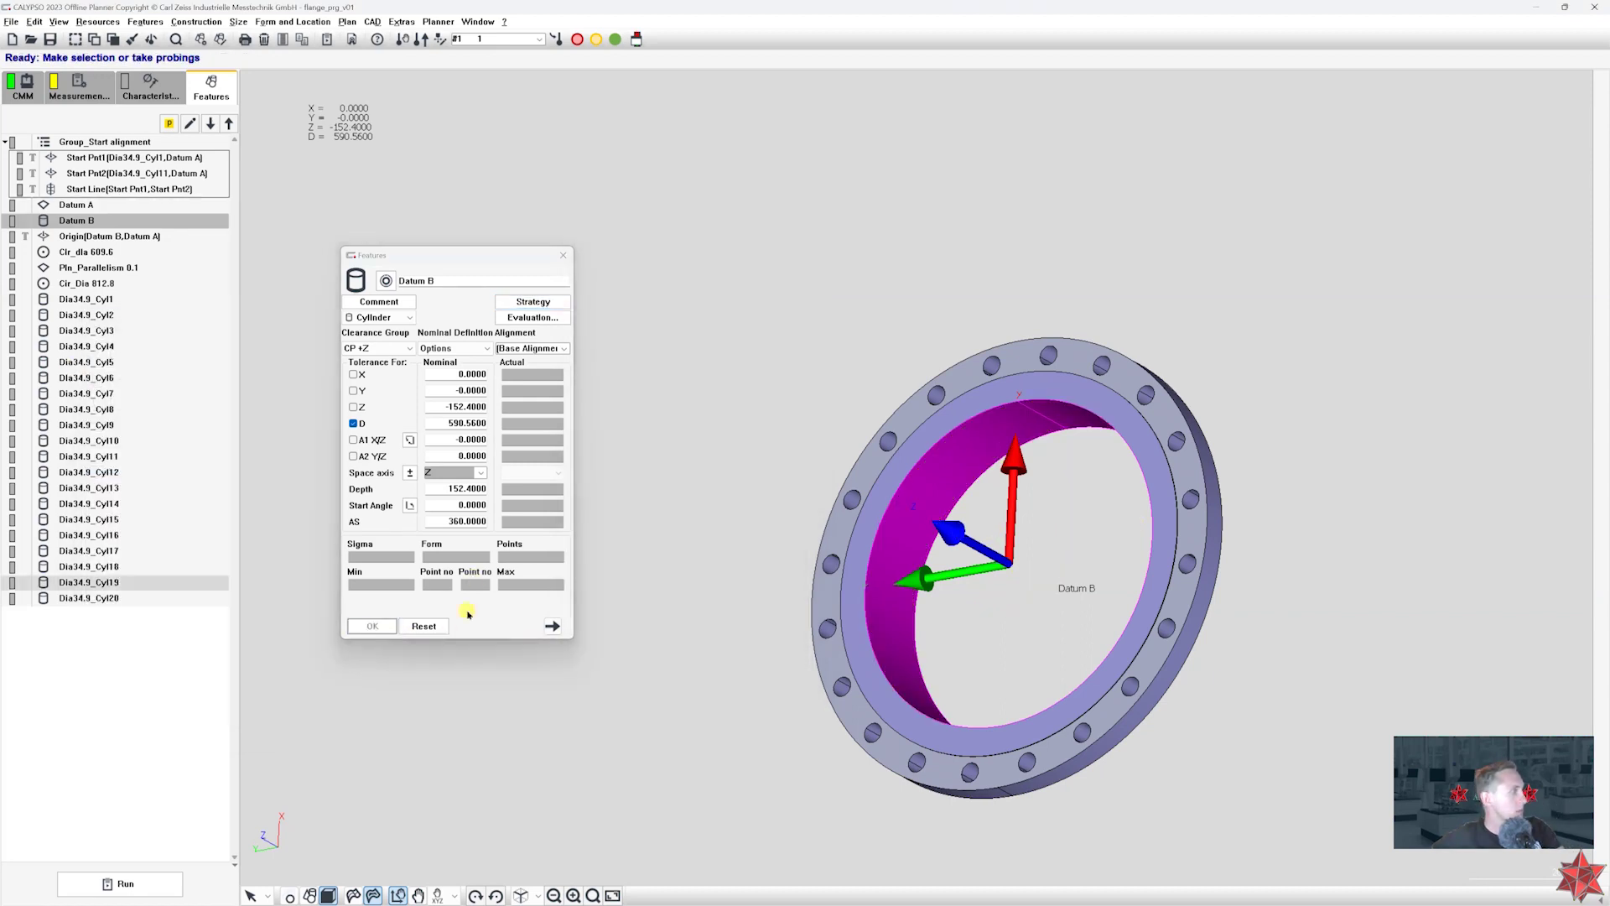
- Locate the Origin intersection and Cir_dia 609.6 on the flange, and open the circle's feature definition beside the model
click(125, 238)
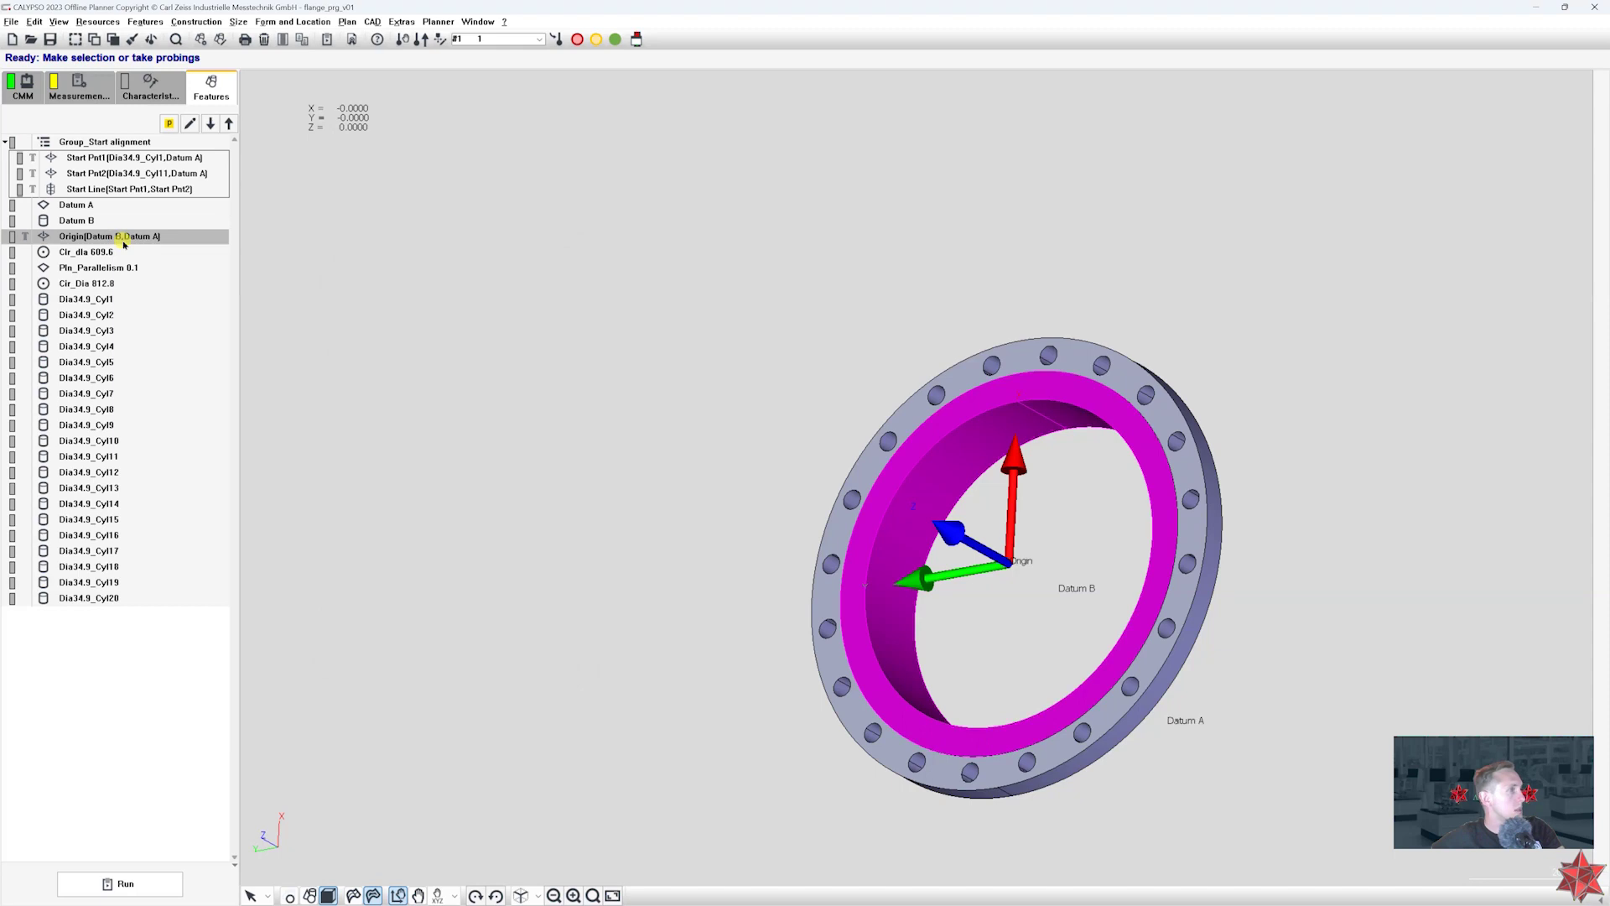
click(118, 252)
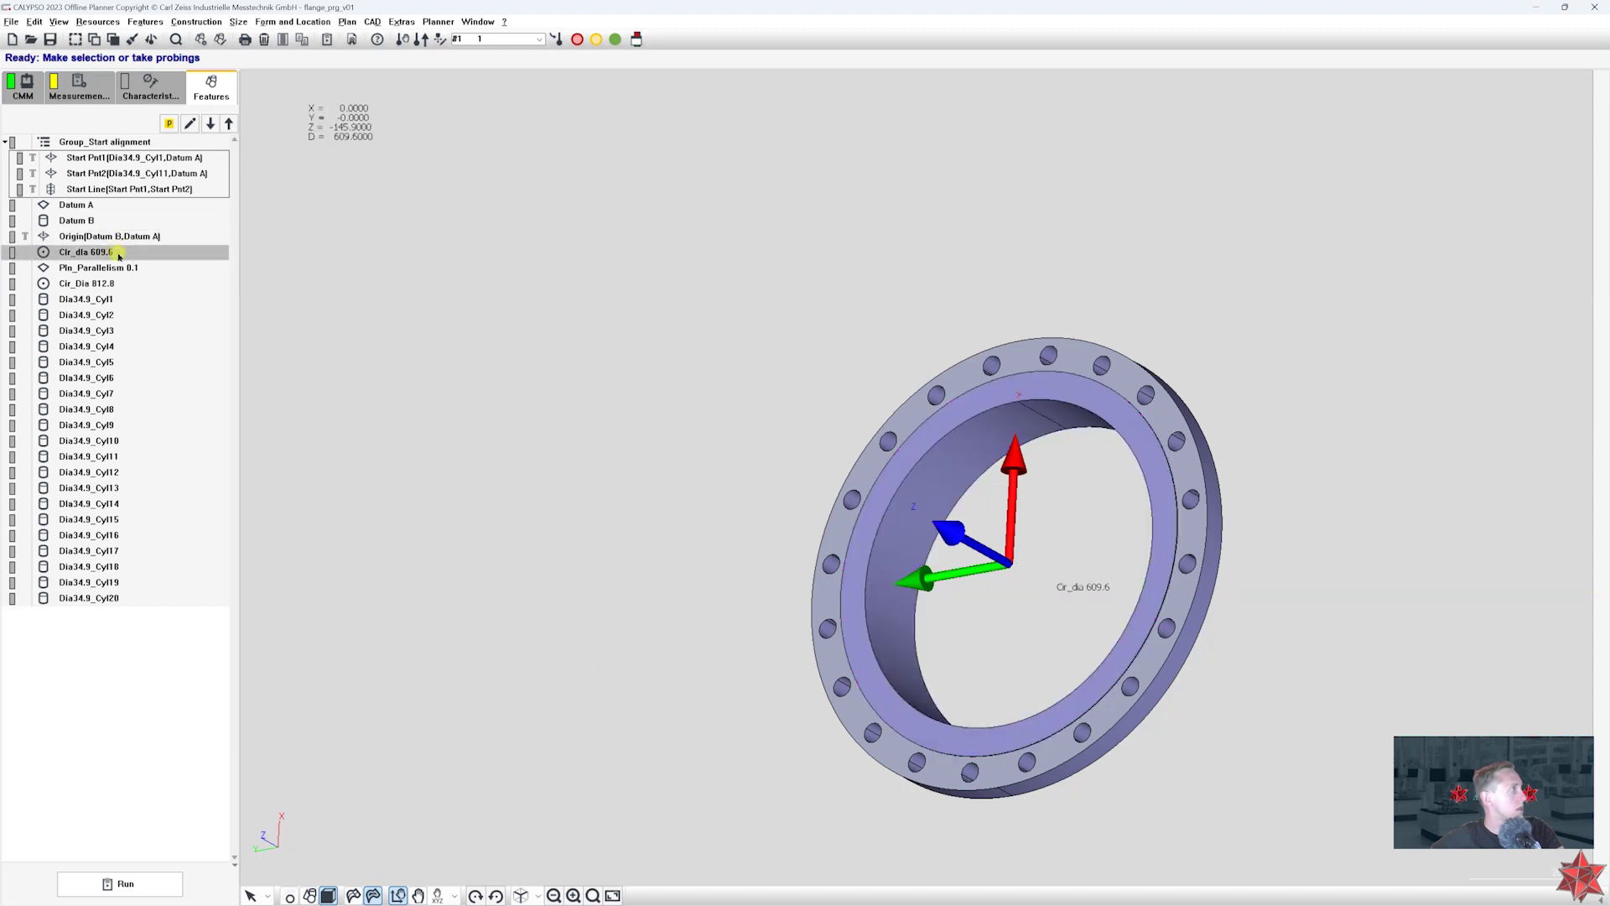
double_click(130, 254)
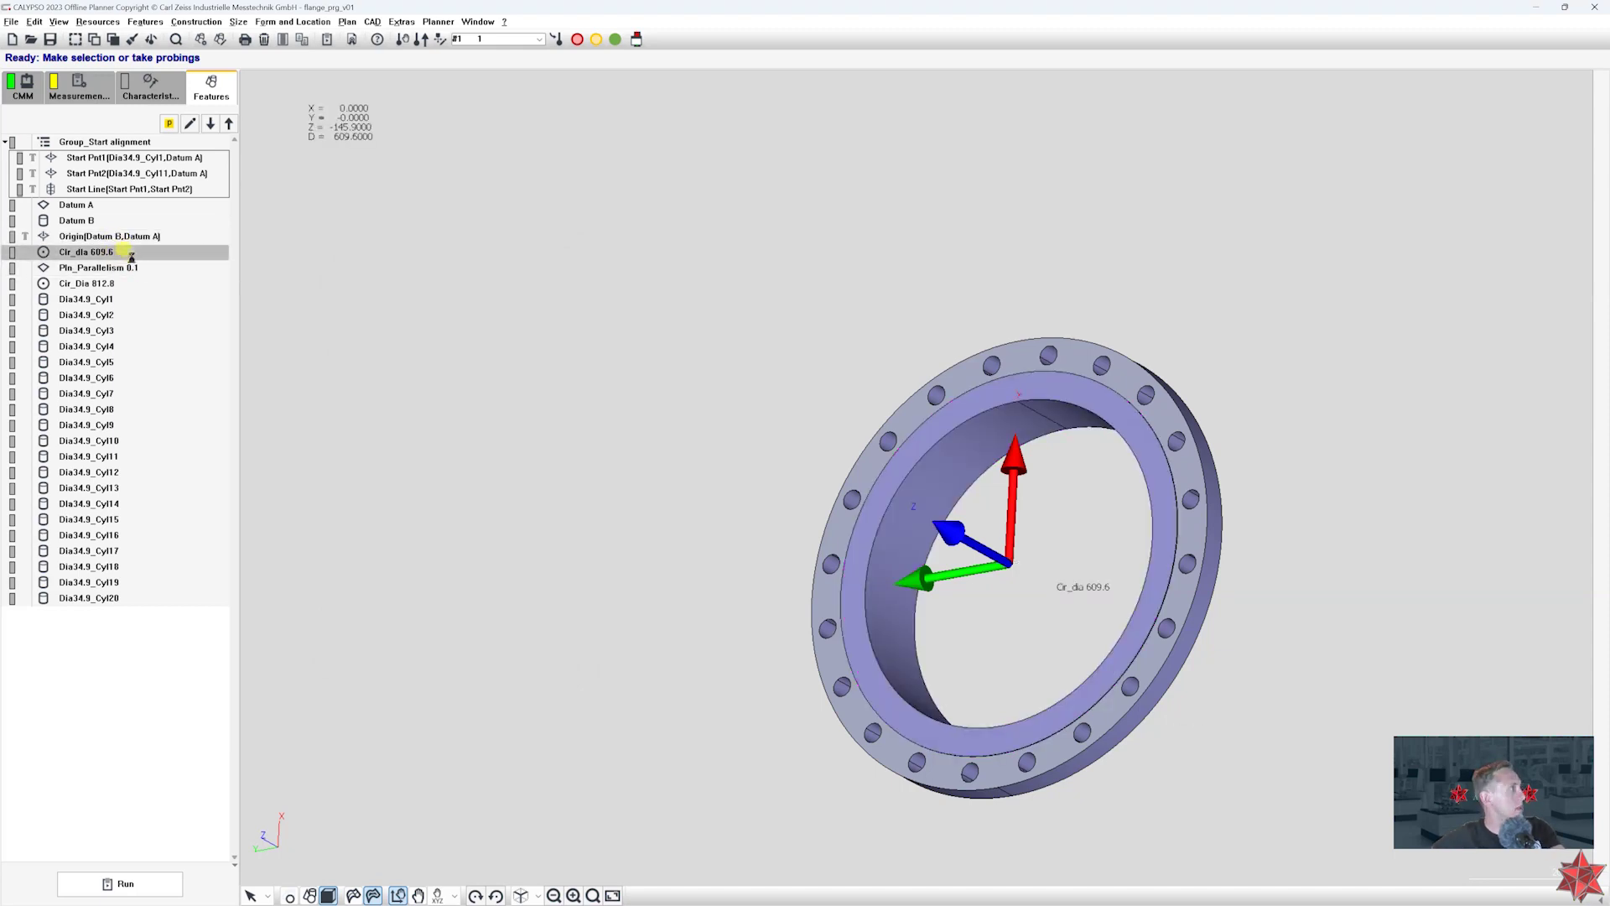
drag(158, 144, 419, 272)
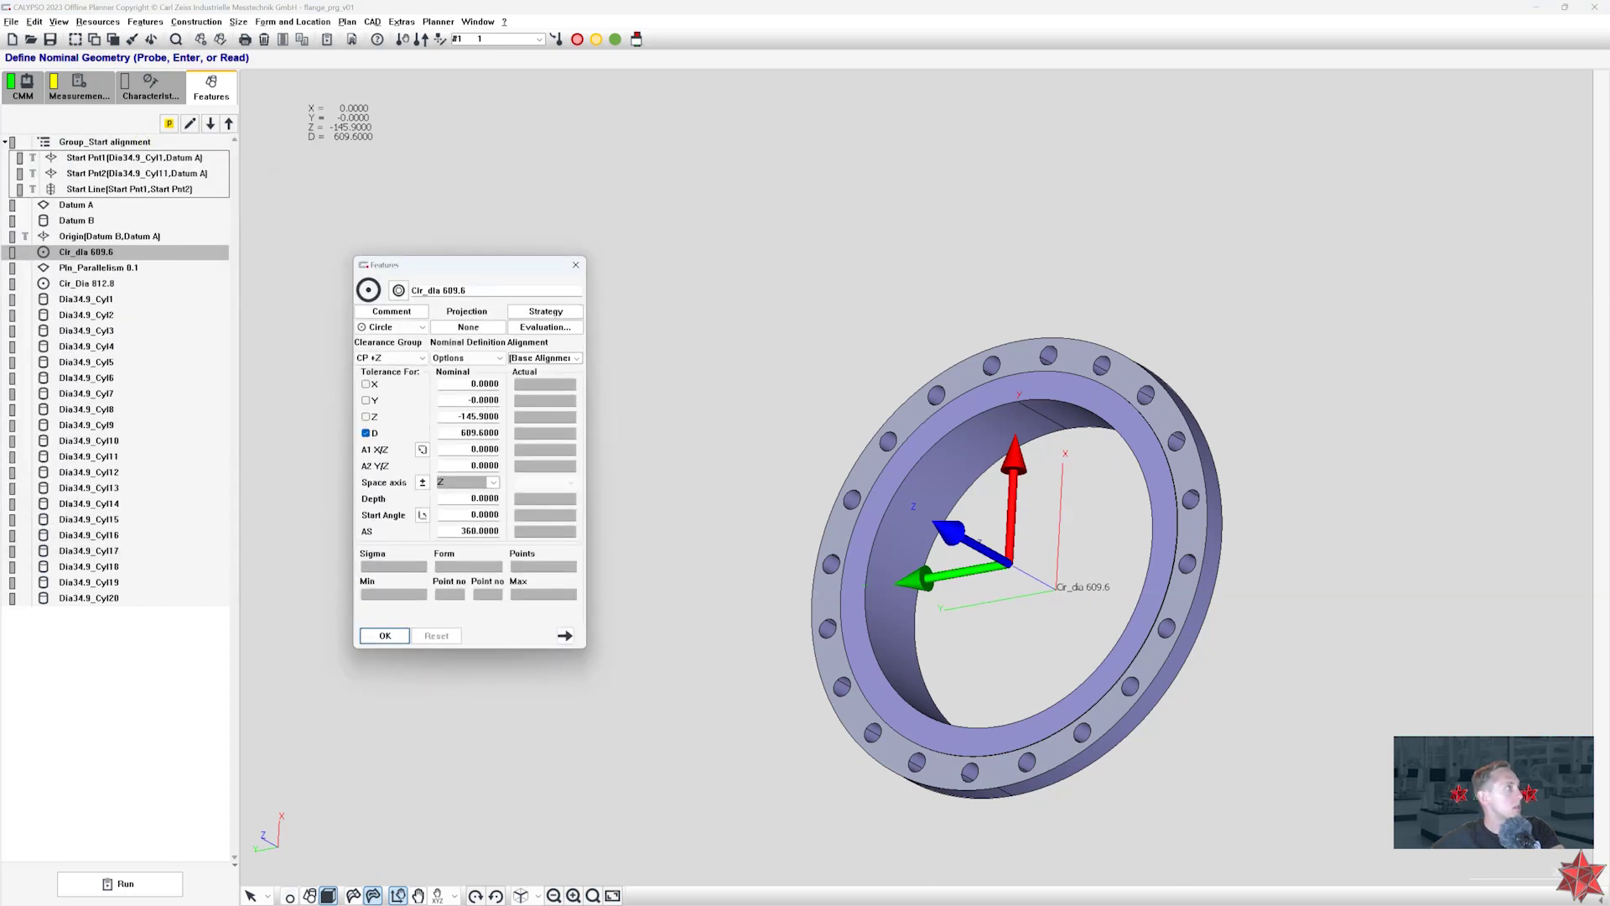
click(483, 291)
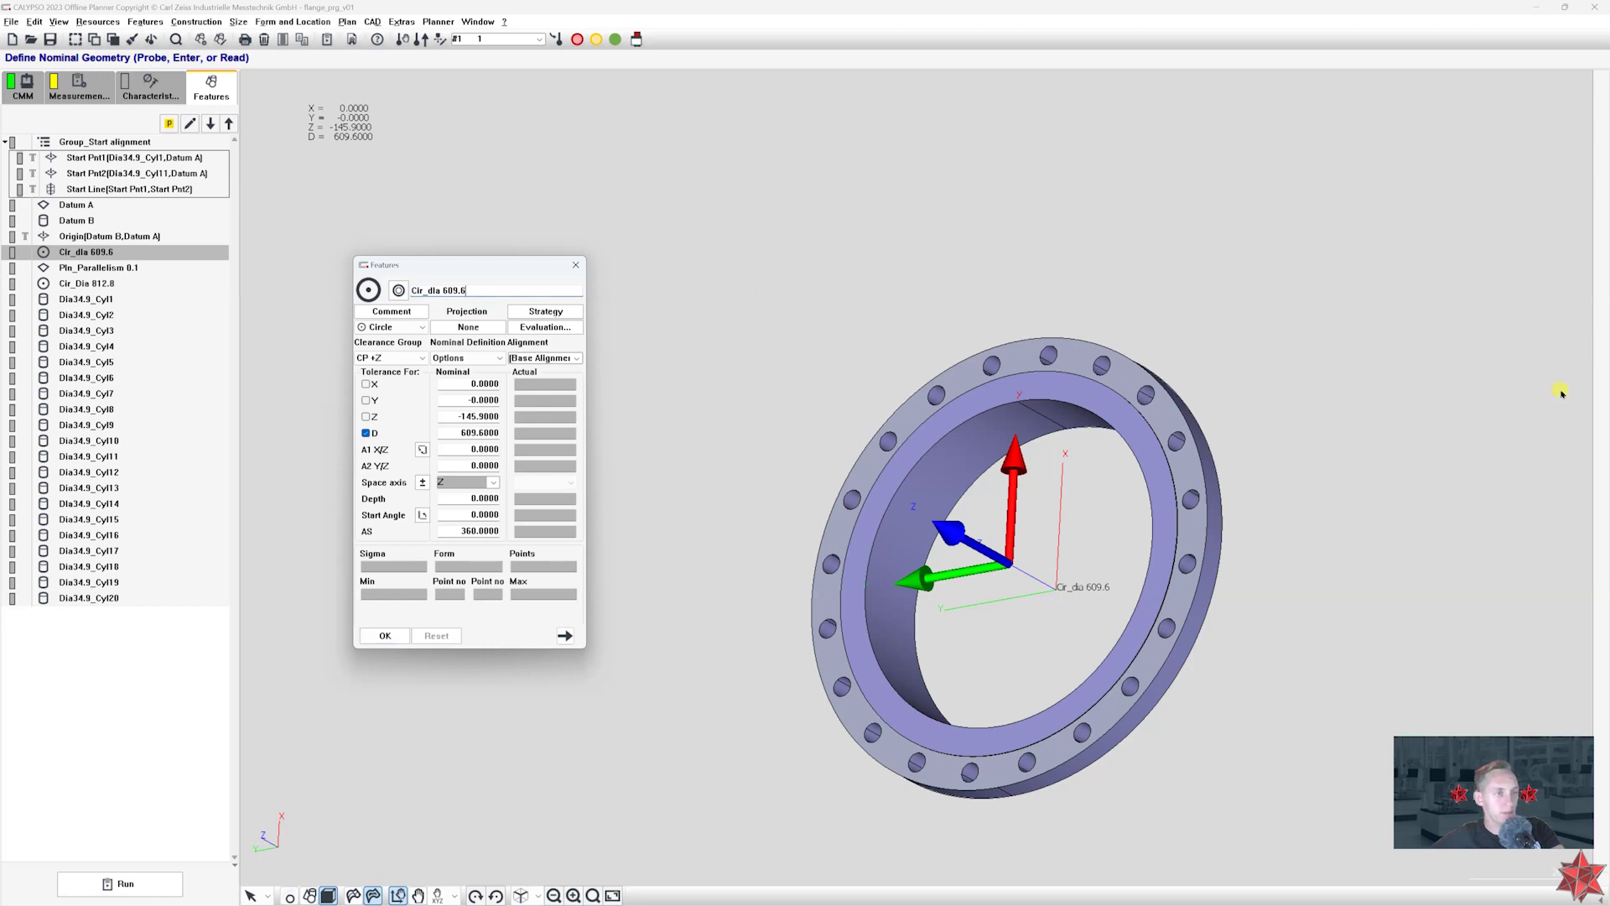
drag(484, 293, 401, 290)
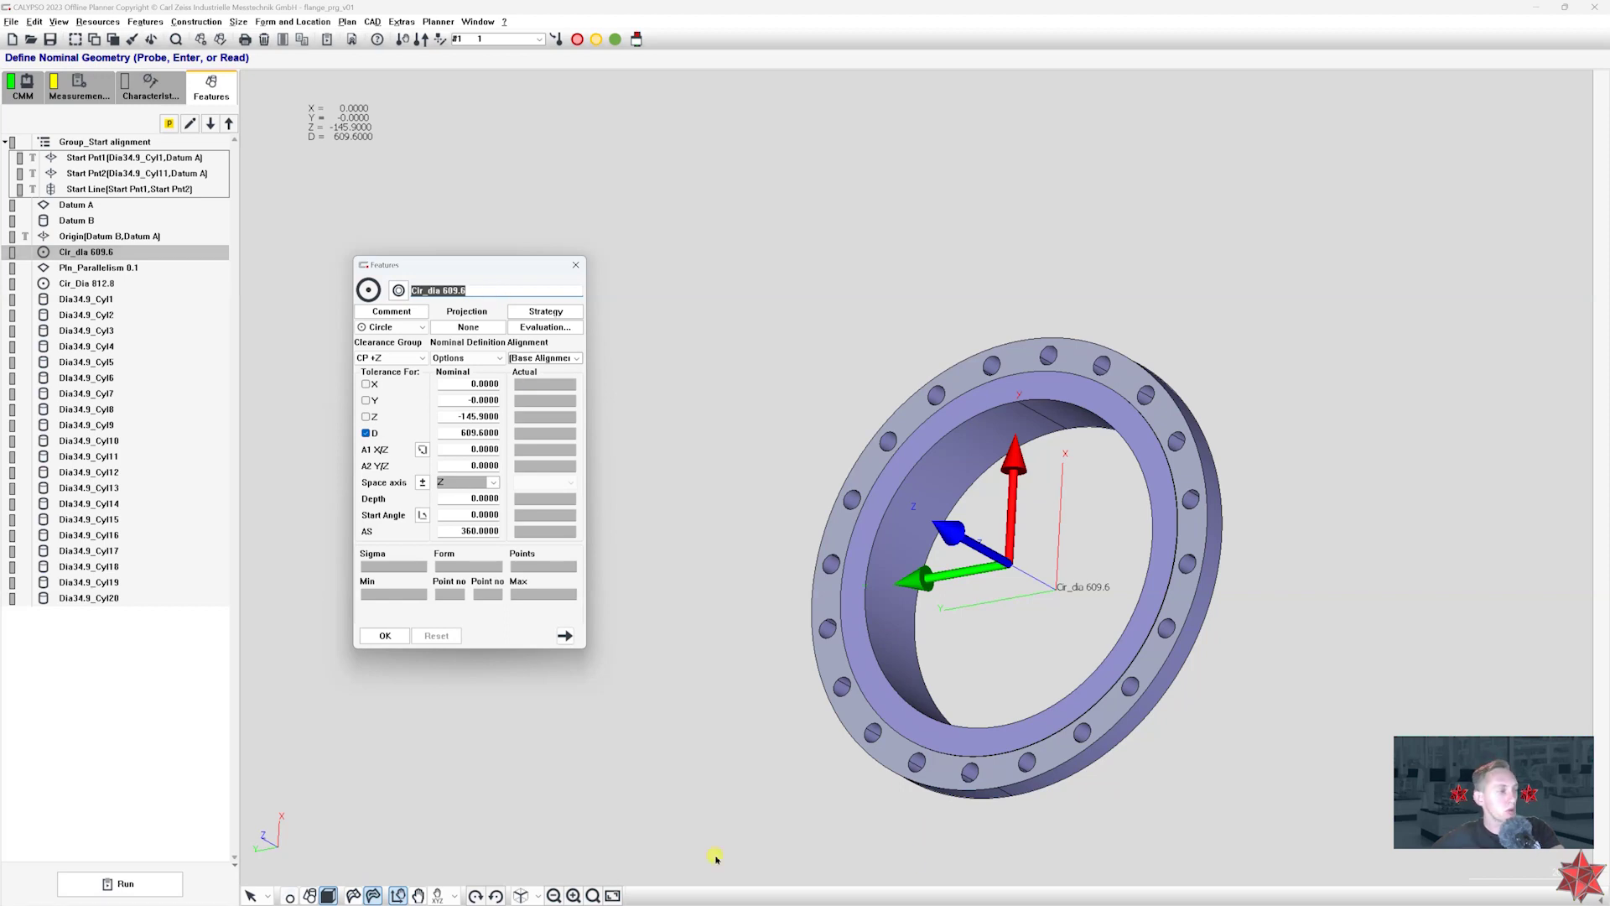
- Check the name of circle Cir_dia 609.6 against the View D diameter callouts in the flange.pdf drawing
key(alt+Tab)
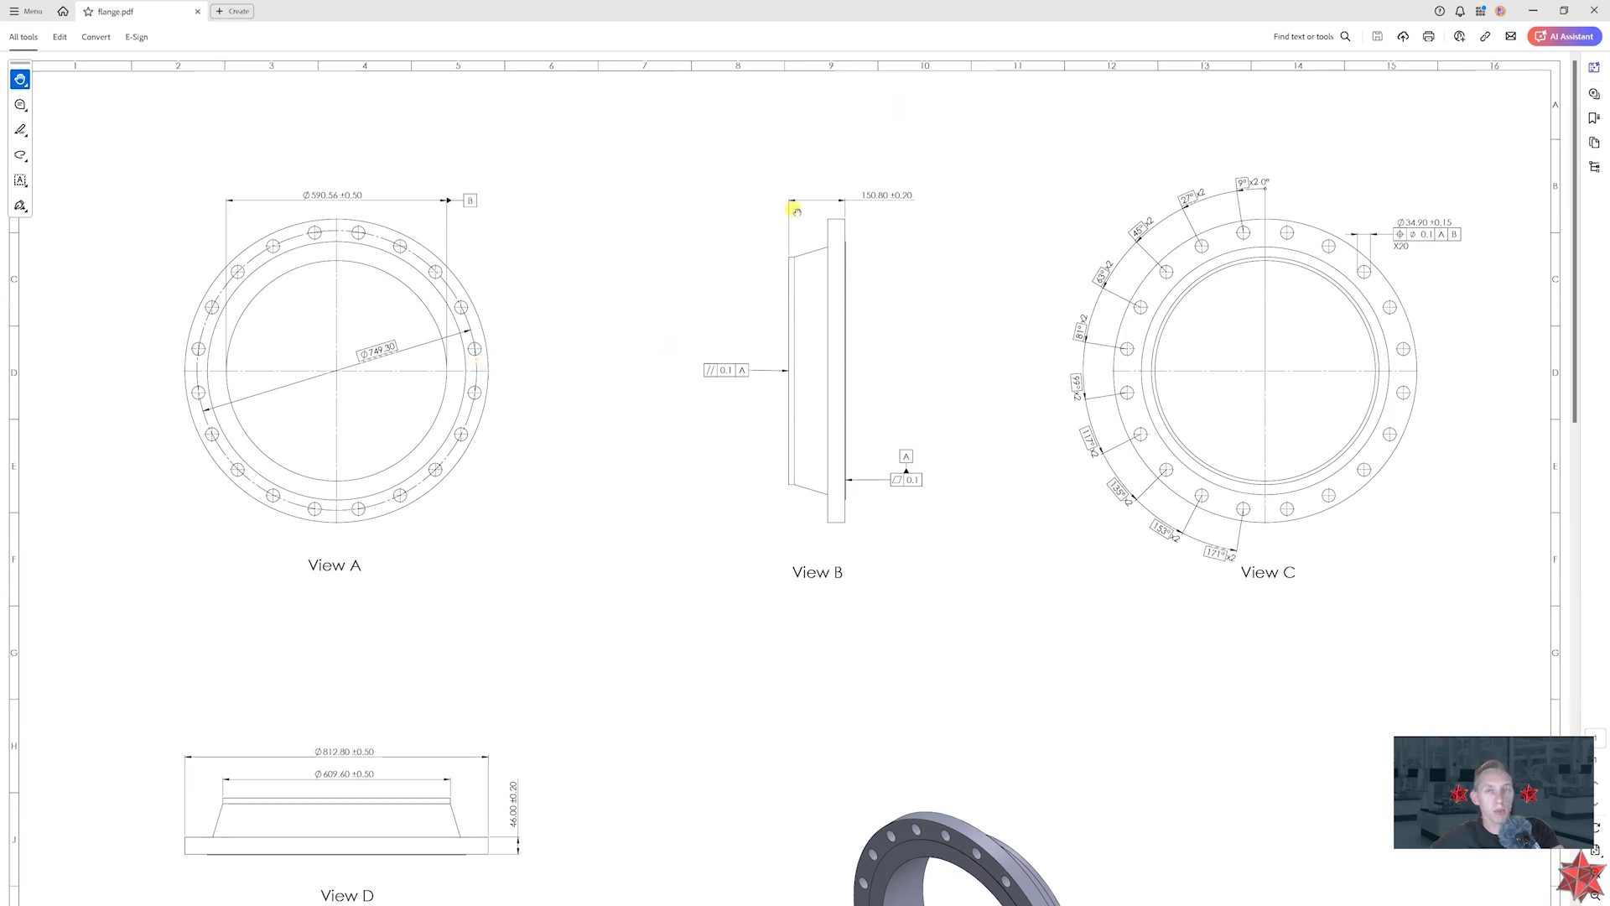
drag(865, 398, 1150, 143)
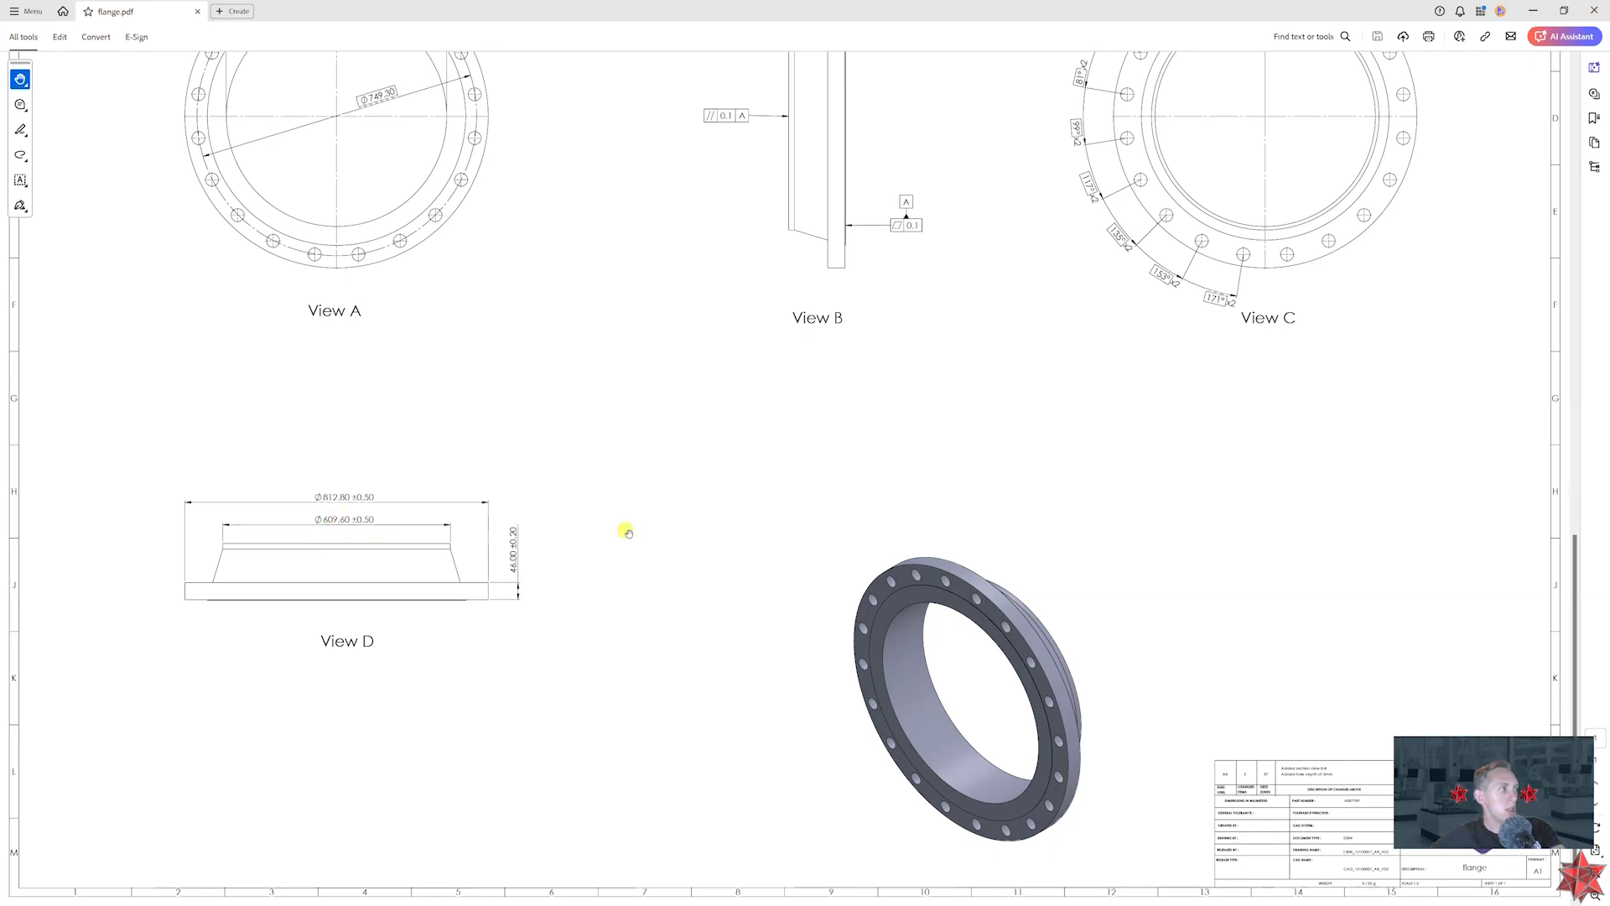
key(alt+Tab)
click(489, 294)
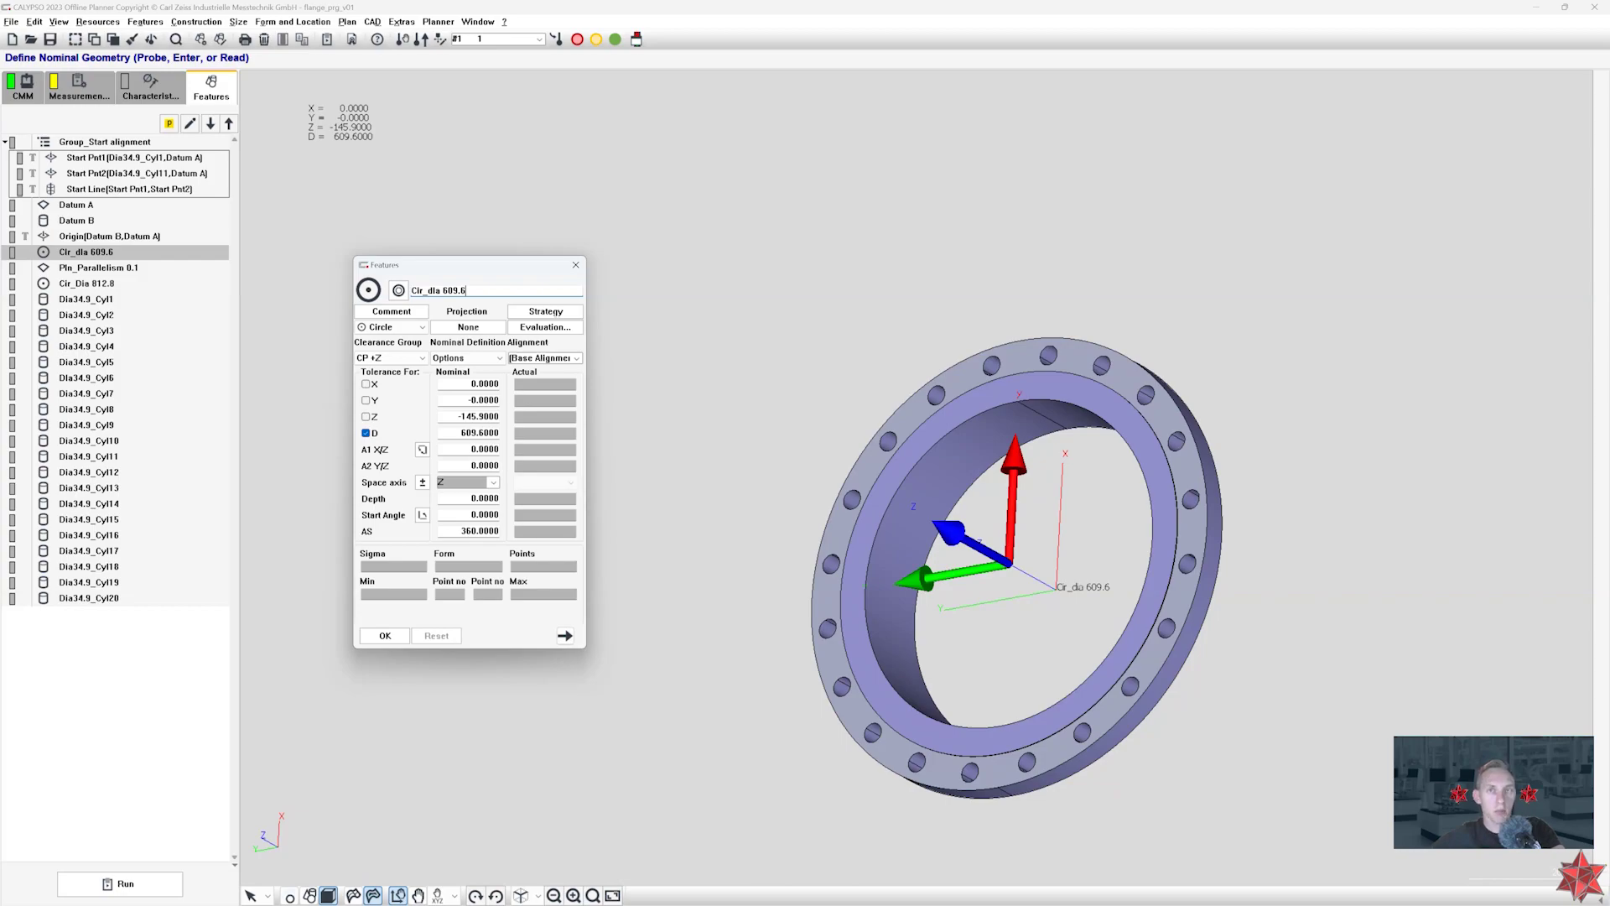
key(alt+Tab)
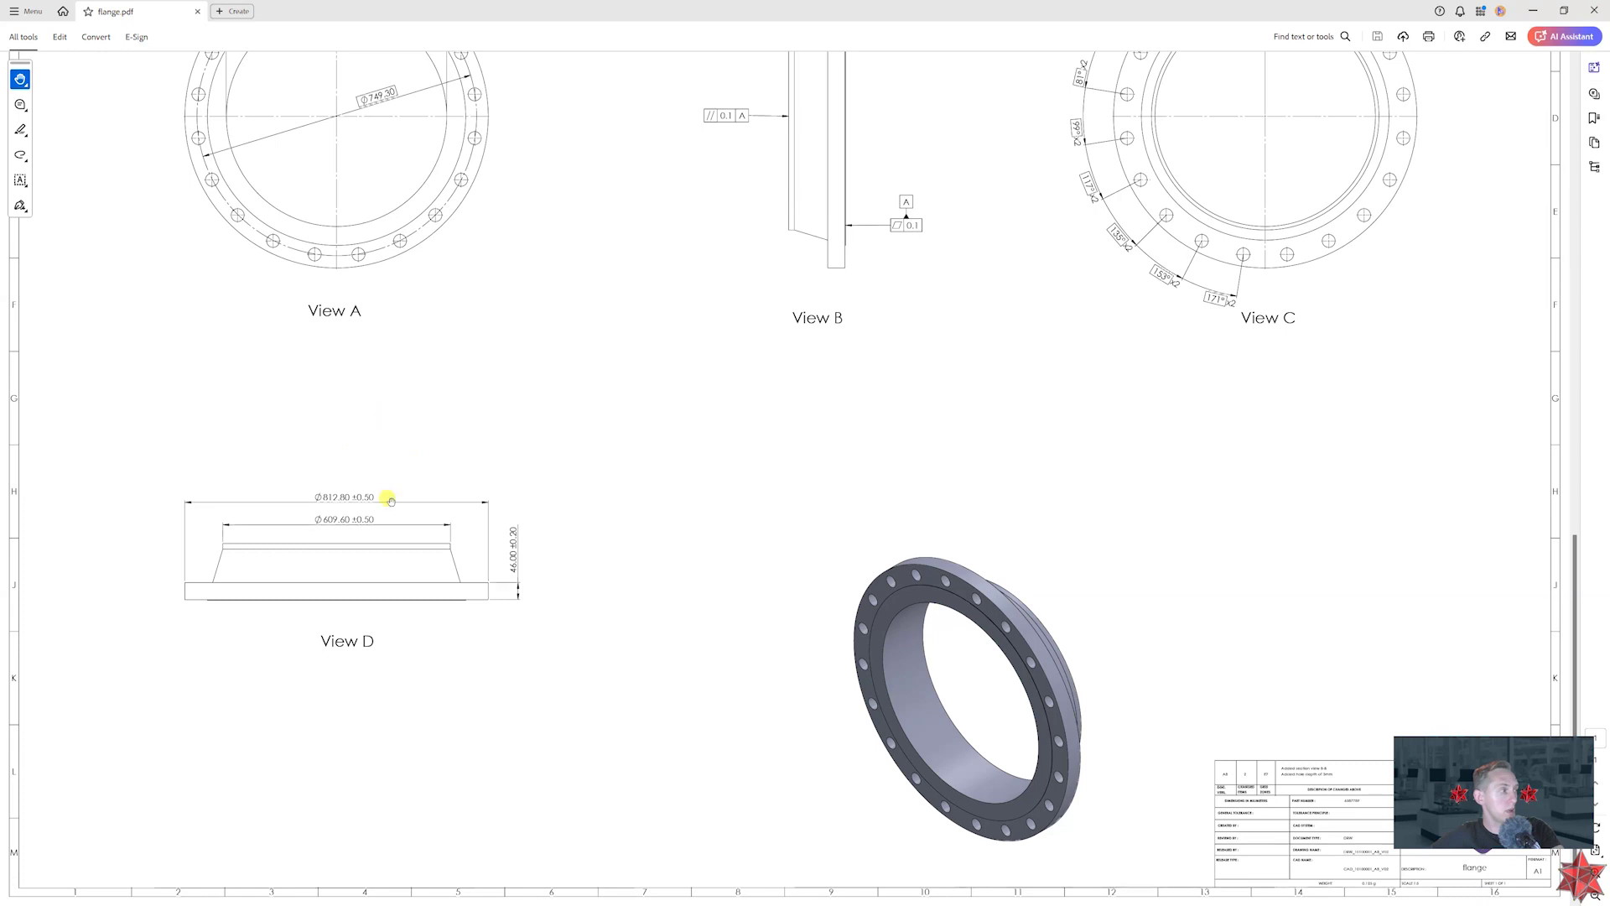
scroll(982, 394, up, 3)
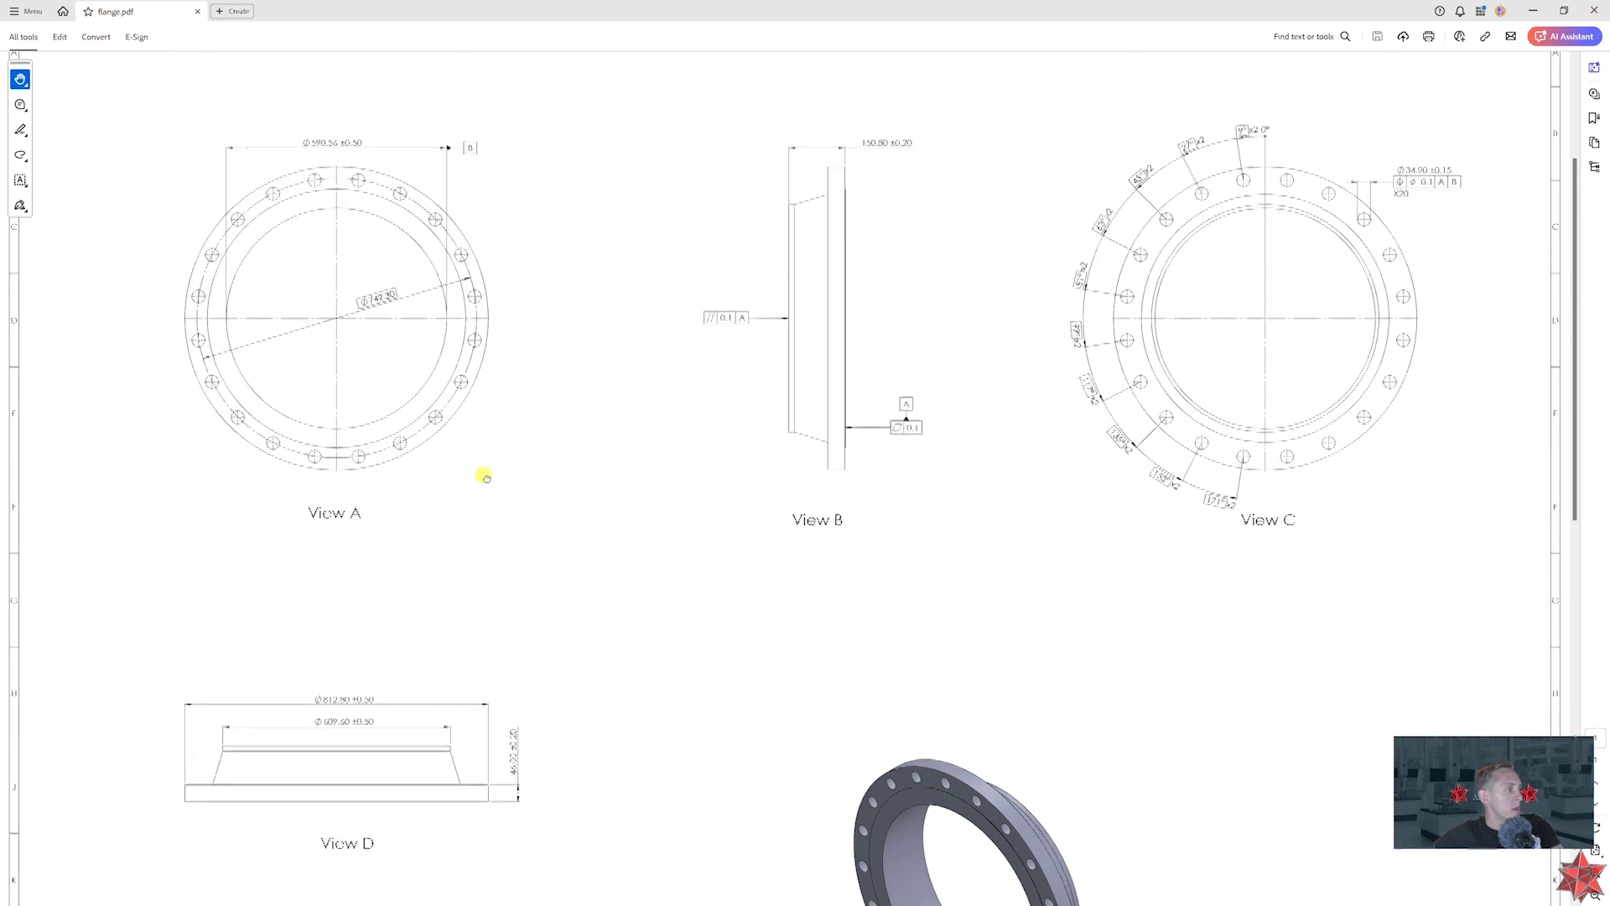
scroll(480, 470, down, 3)
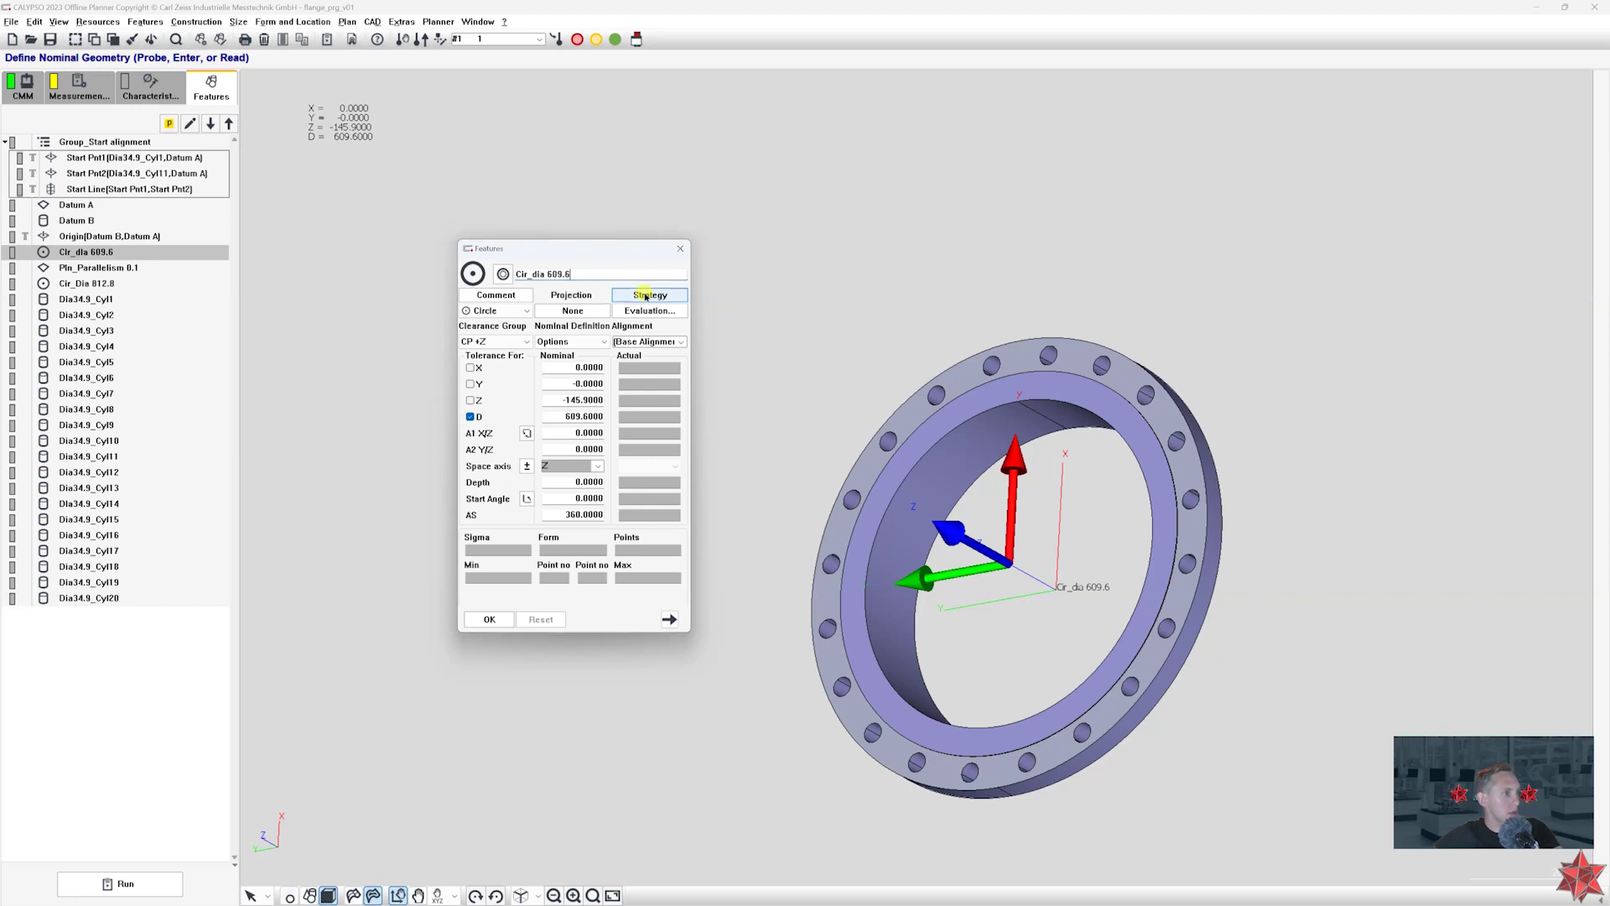
- Open the circle path in Cir_dia 609.6's probing strategy and examine its course on the flange's narrow end
click(646, 296)
double_click(583, 410)
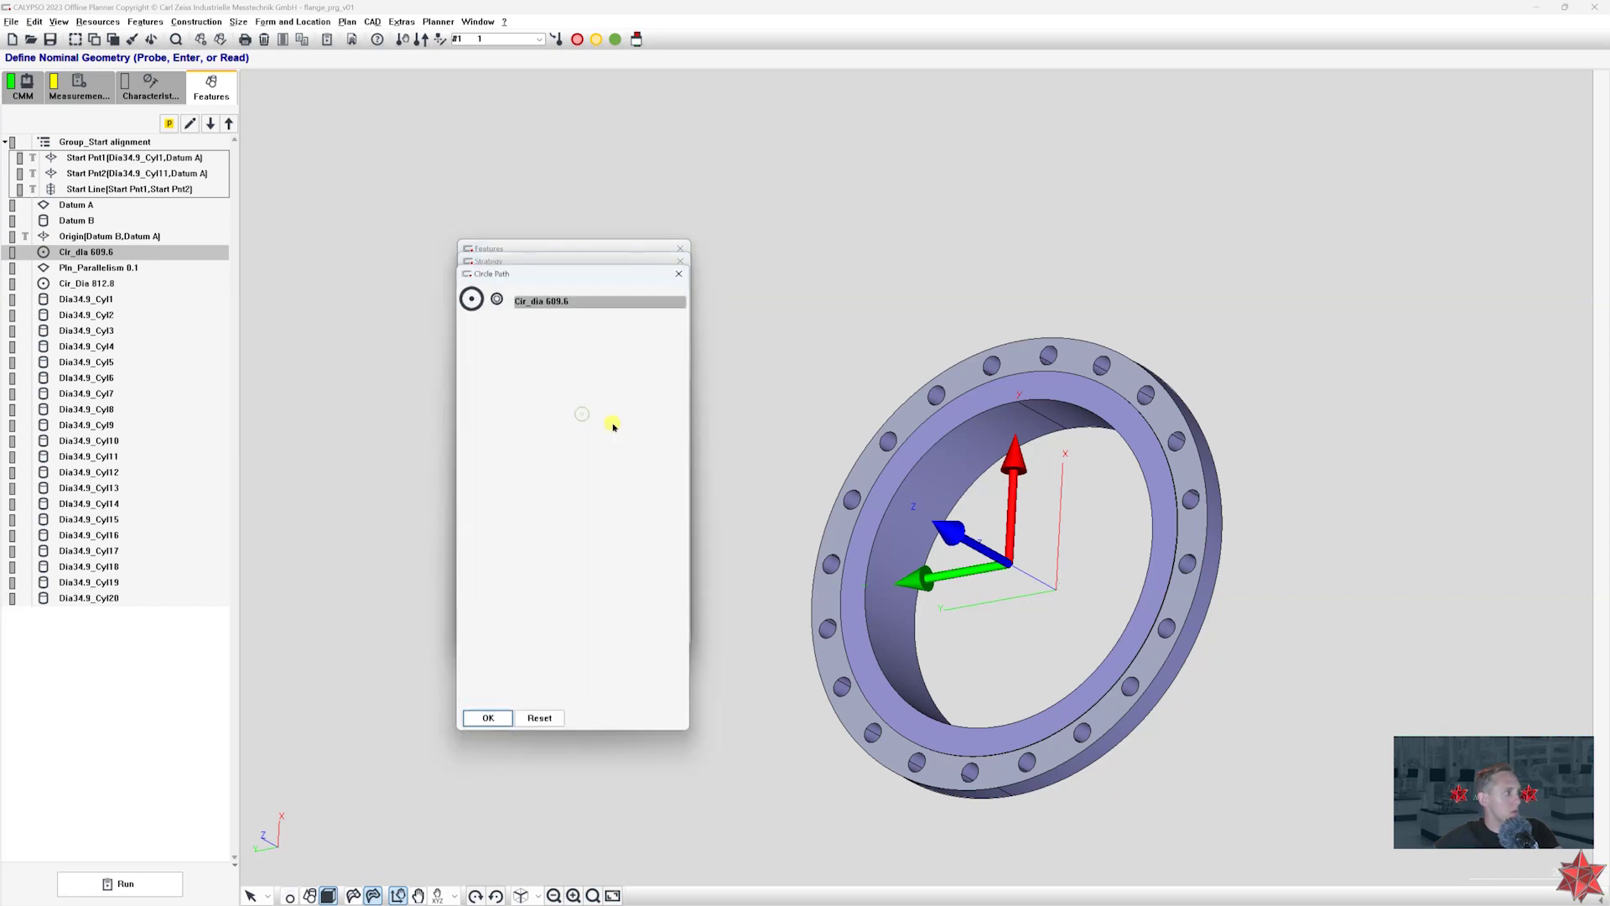
drag(883, 366, 748, 409)
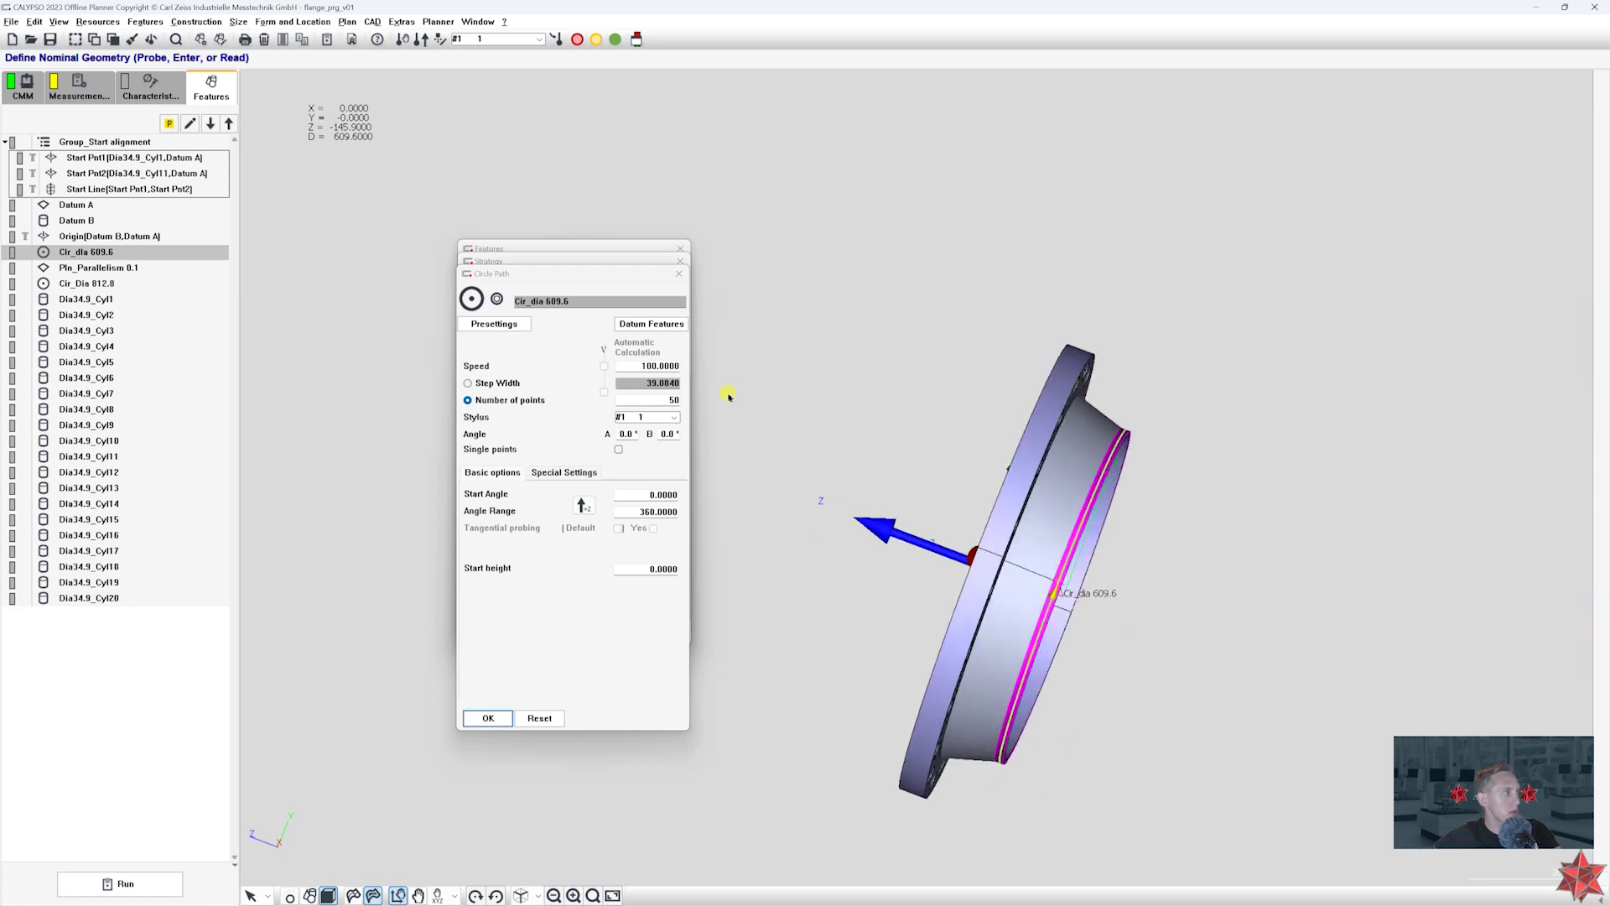
click(670, 401)
drag(737, 575, 871, 439)
- Switch to the flange.pdf drawing to review View D against the other views, and return to the circle path settings
key(alt+Tab)
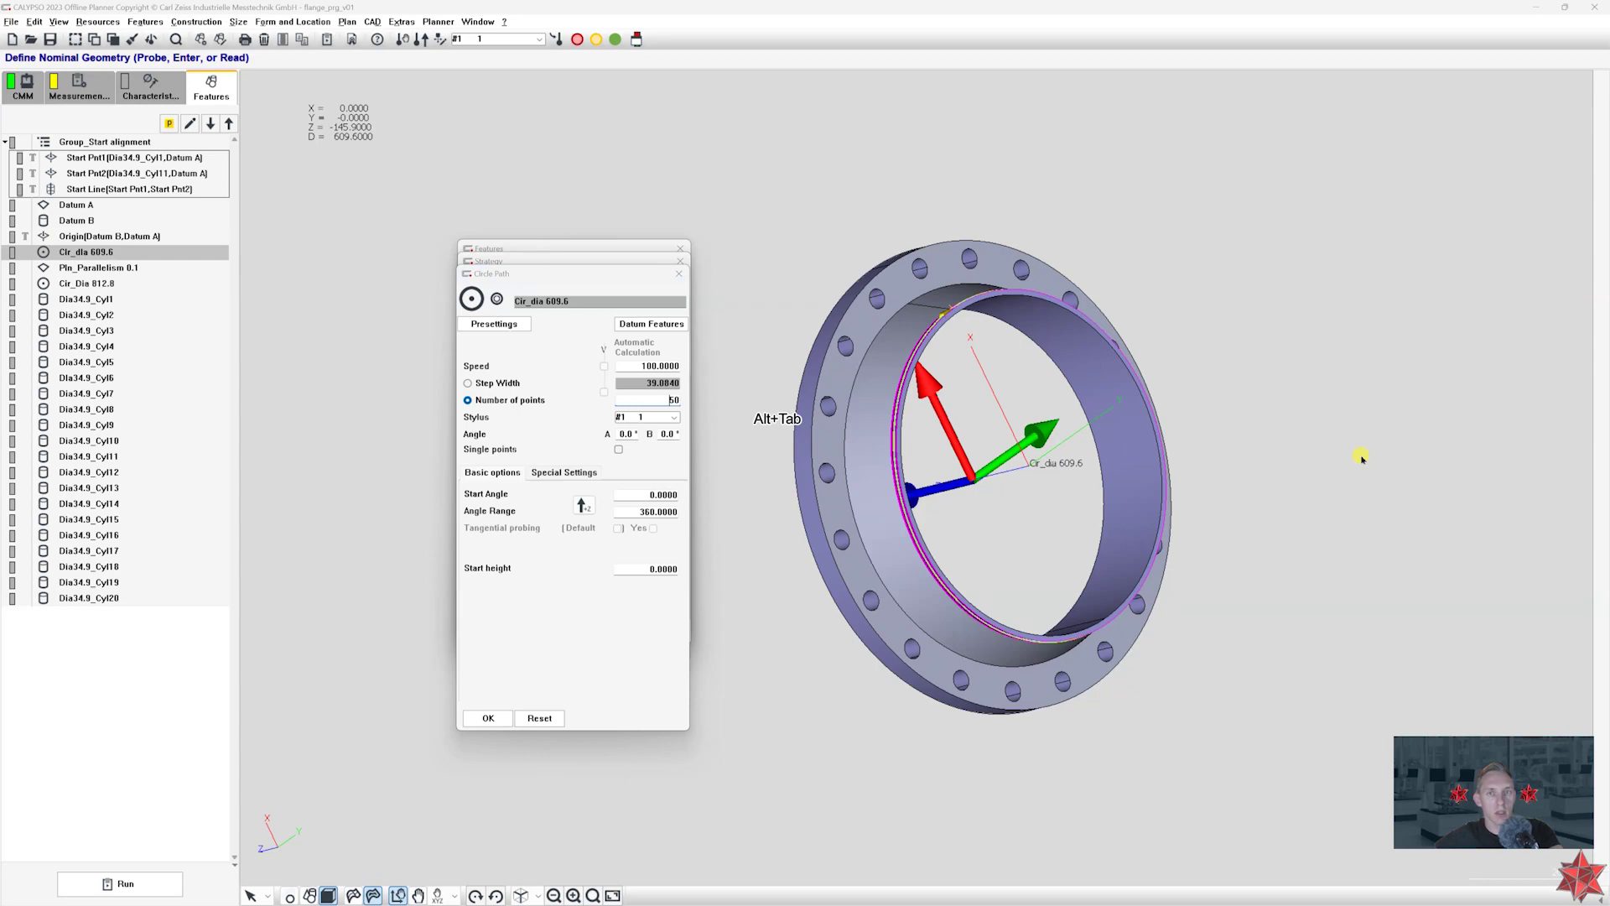
key(alt+Tab)
drag(488, 538, 489, 591)
drag(559, 431, 546, 269)
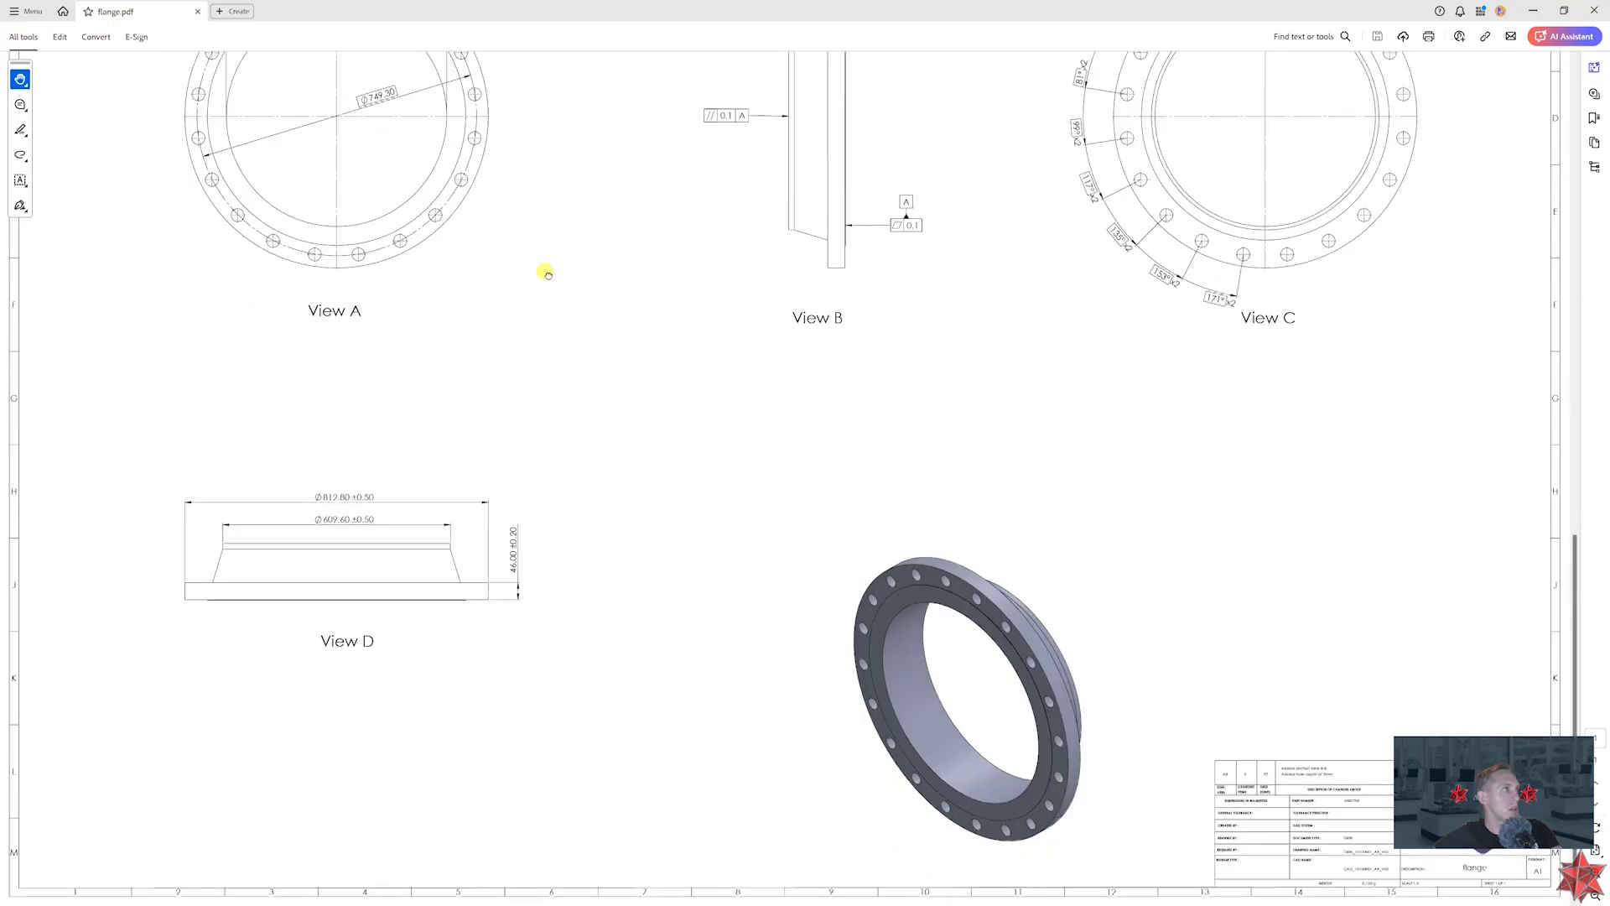
click(1534, 10)
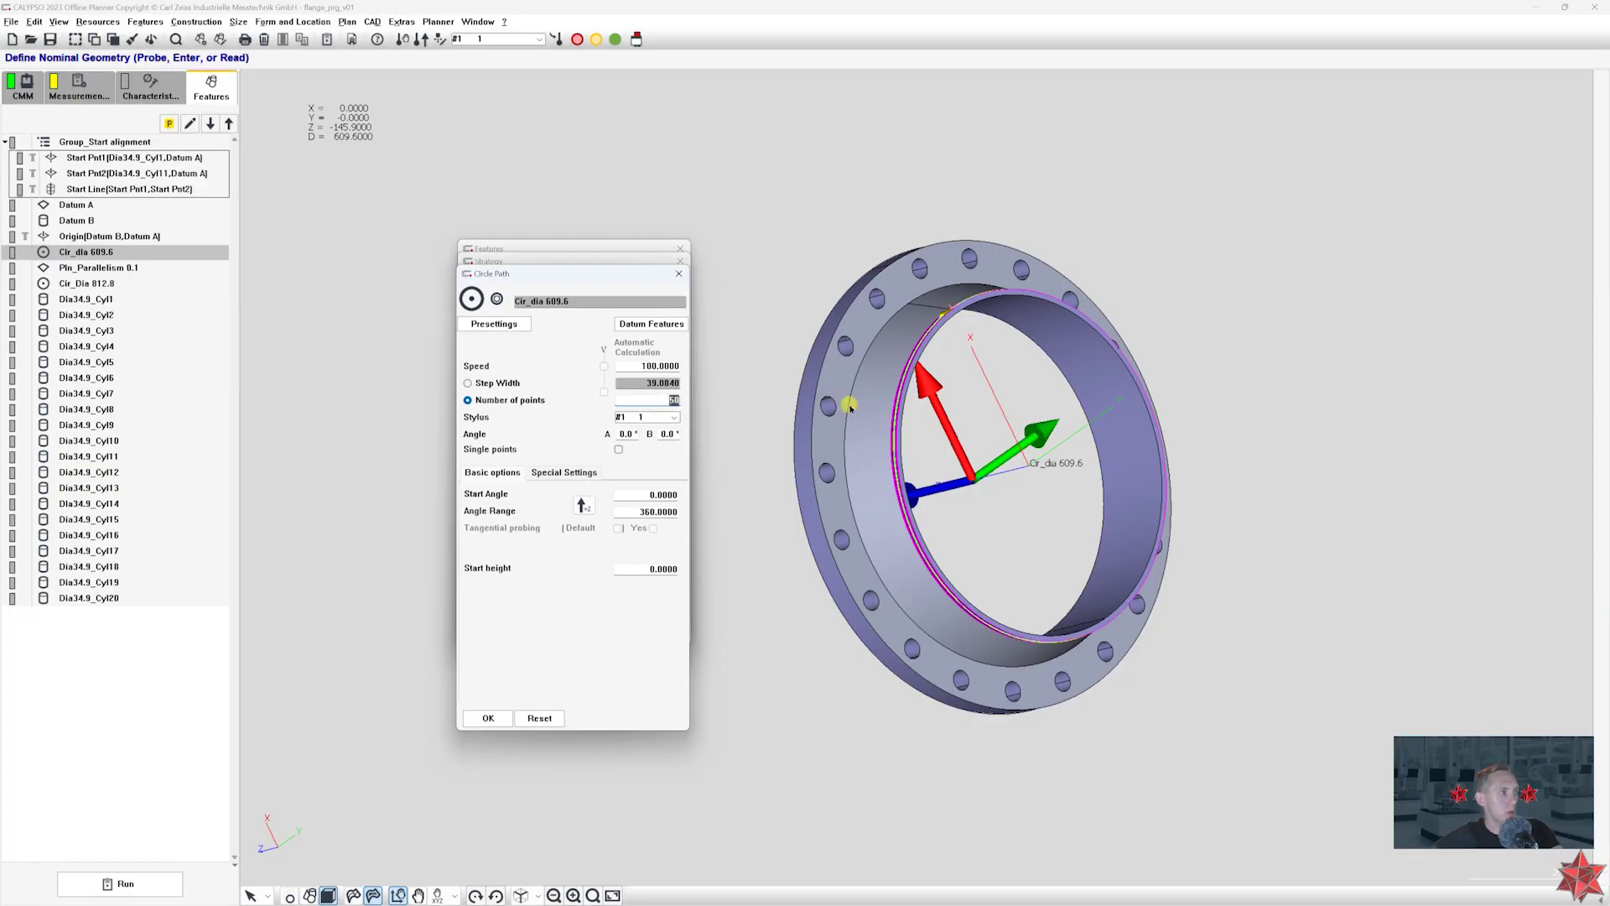
- Set the Cir_dia 609.6 circle path to 21 points probed as single points, and confirm the path and strategy
click(620, 449)
middle_drag(1248, 474, 1474, 513)
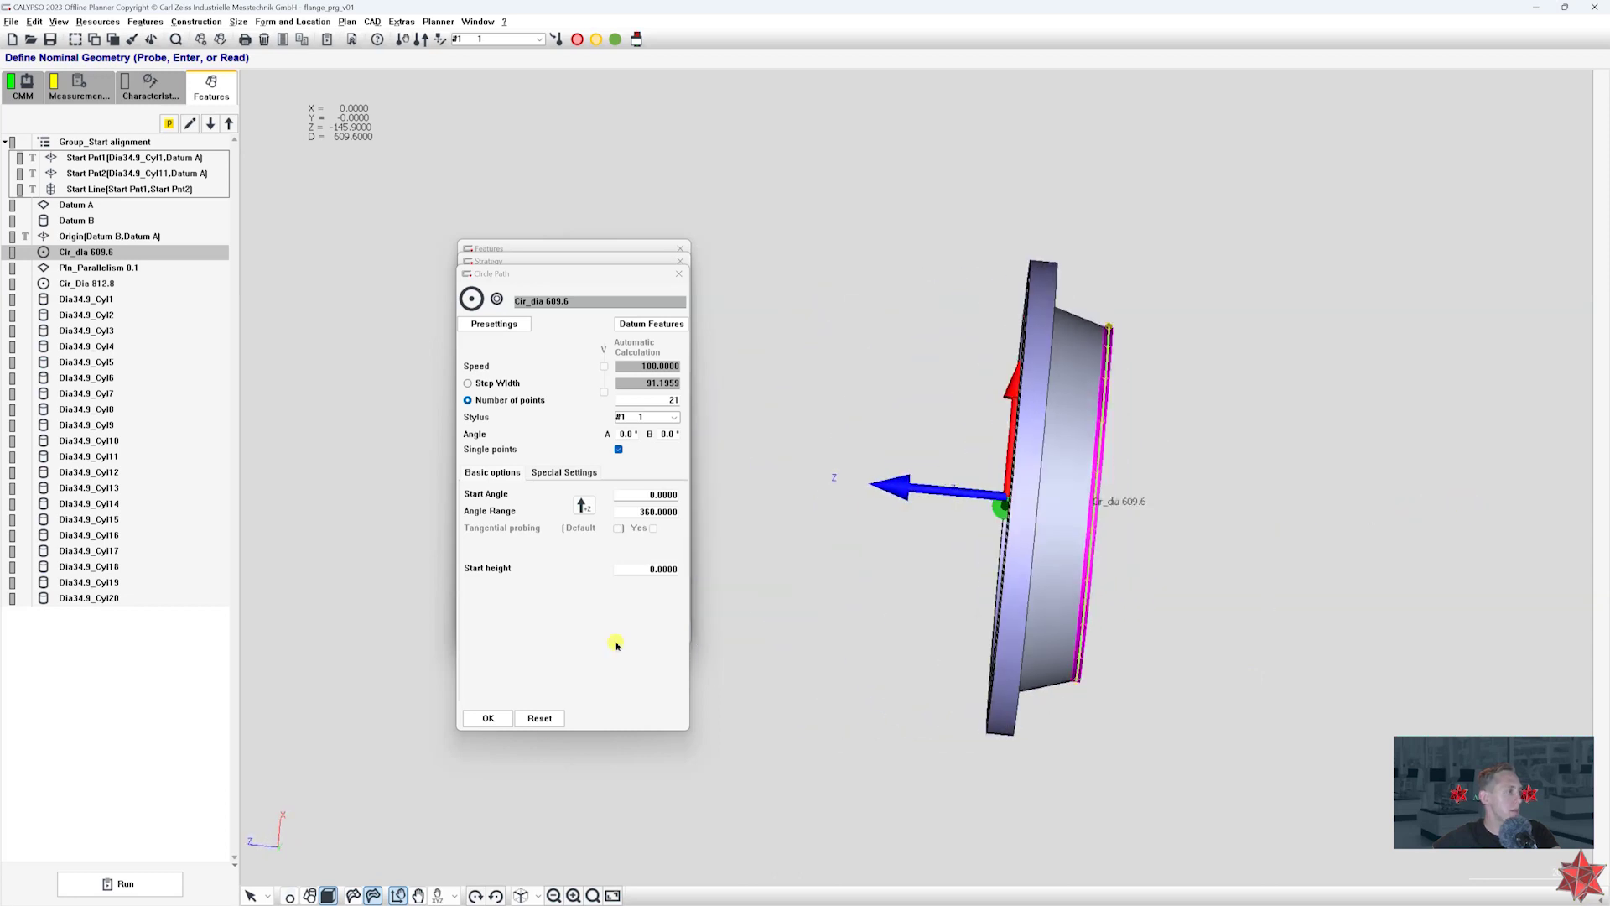
click(477, 719)
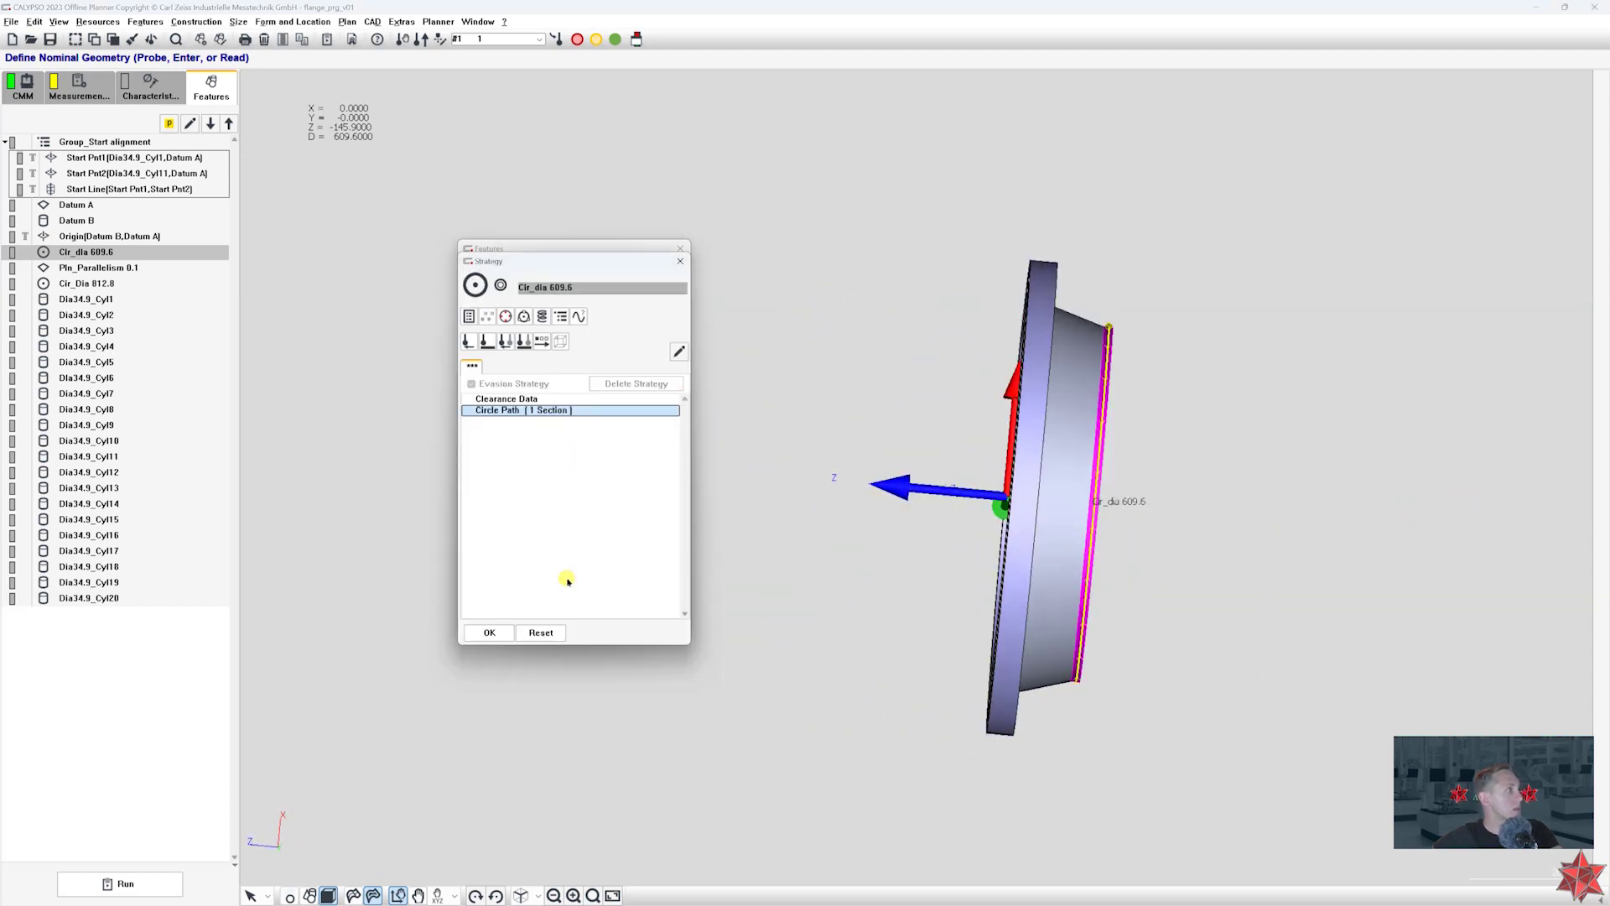
middle_drag(1283, 560, 1062, 372)
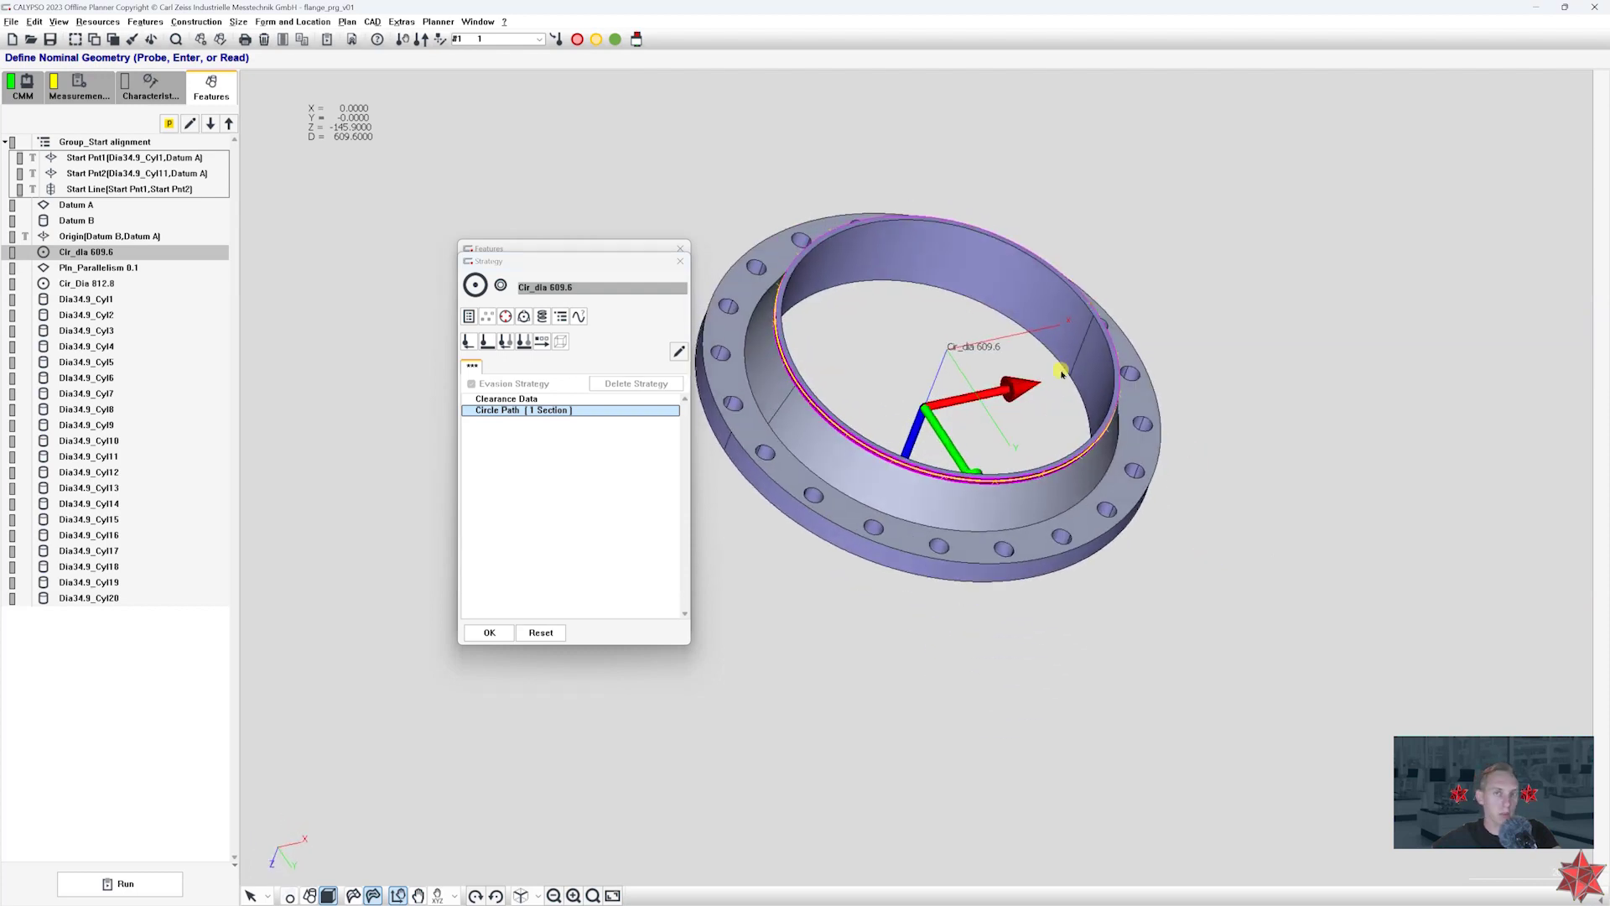
middle_drag(1073, 440, 1018, 460)
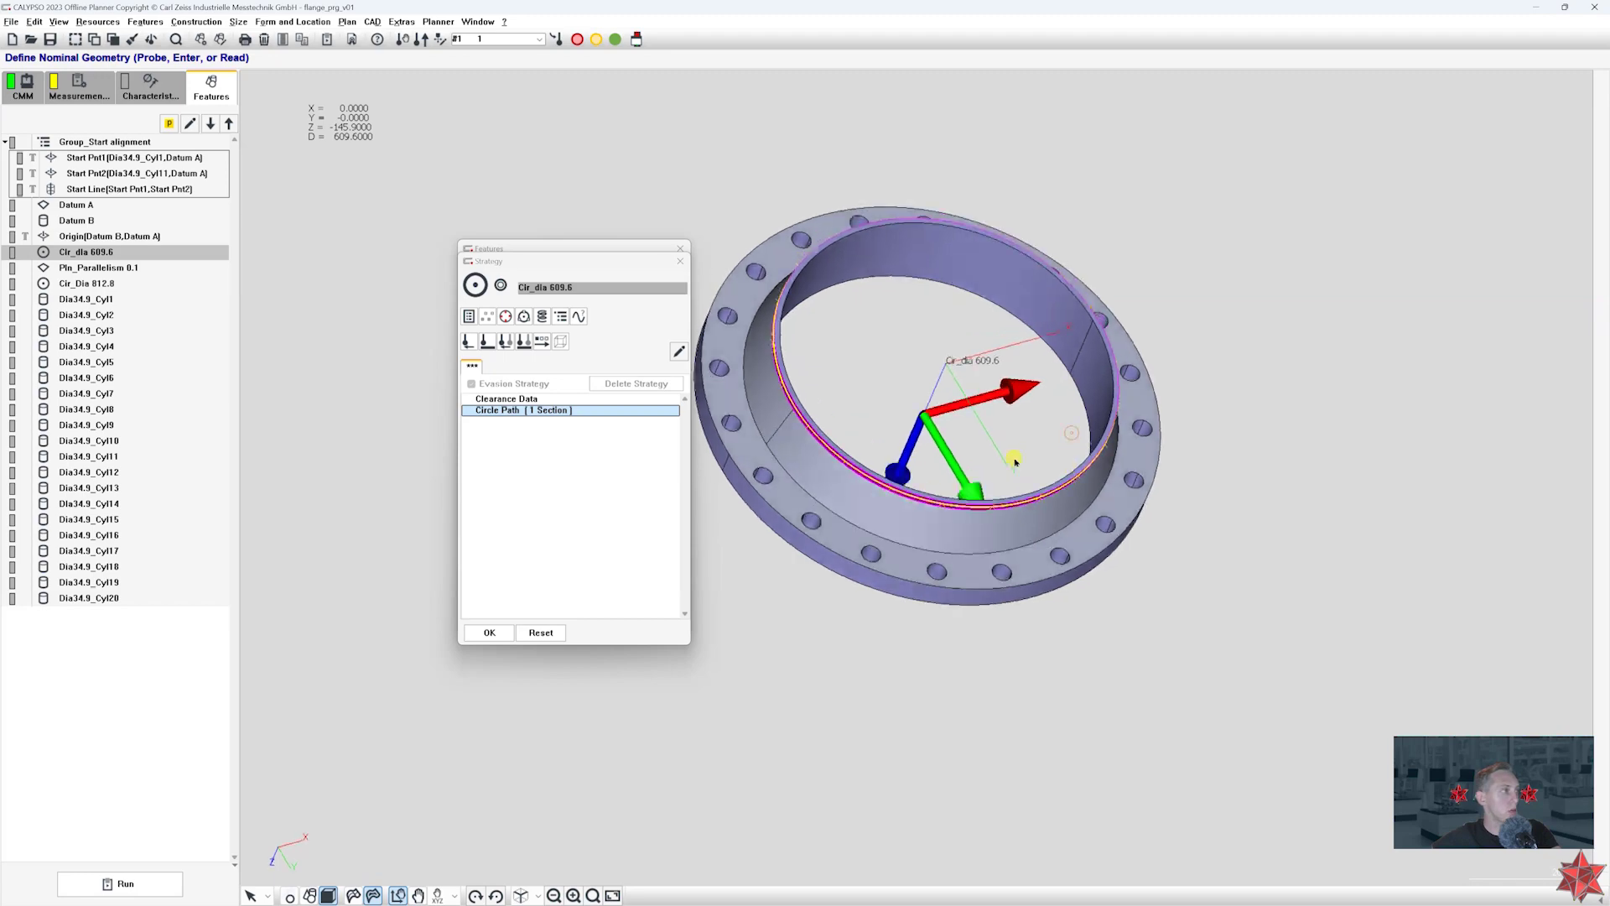
click(490, 632)
- Examine the Cir_dia 609.6 probing path around the thin outer rim from several sides and close the feature definition
middle_drag(1097, 370, 1130, 392)
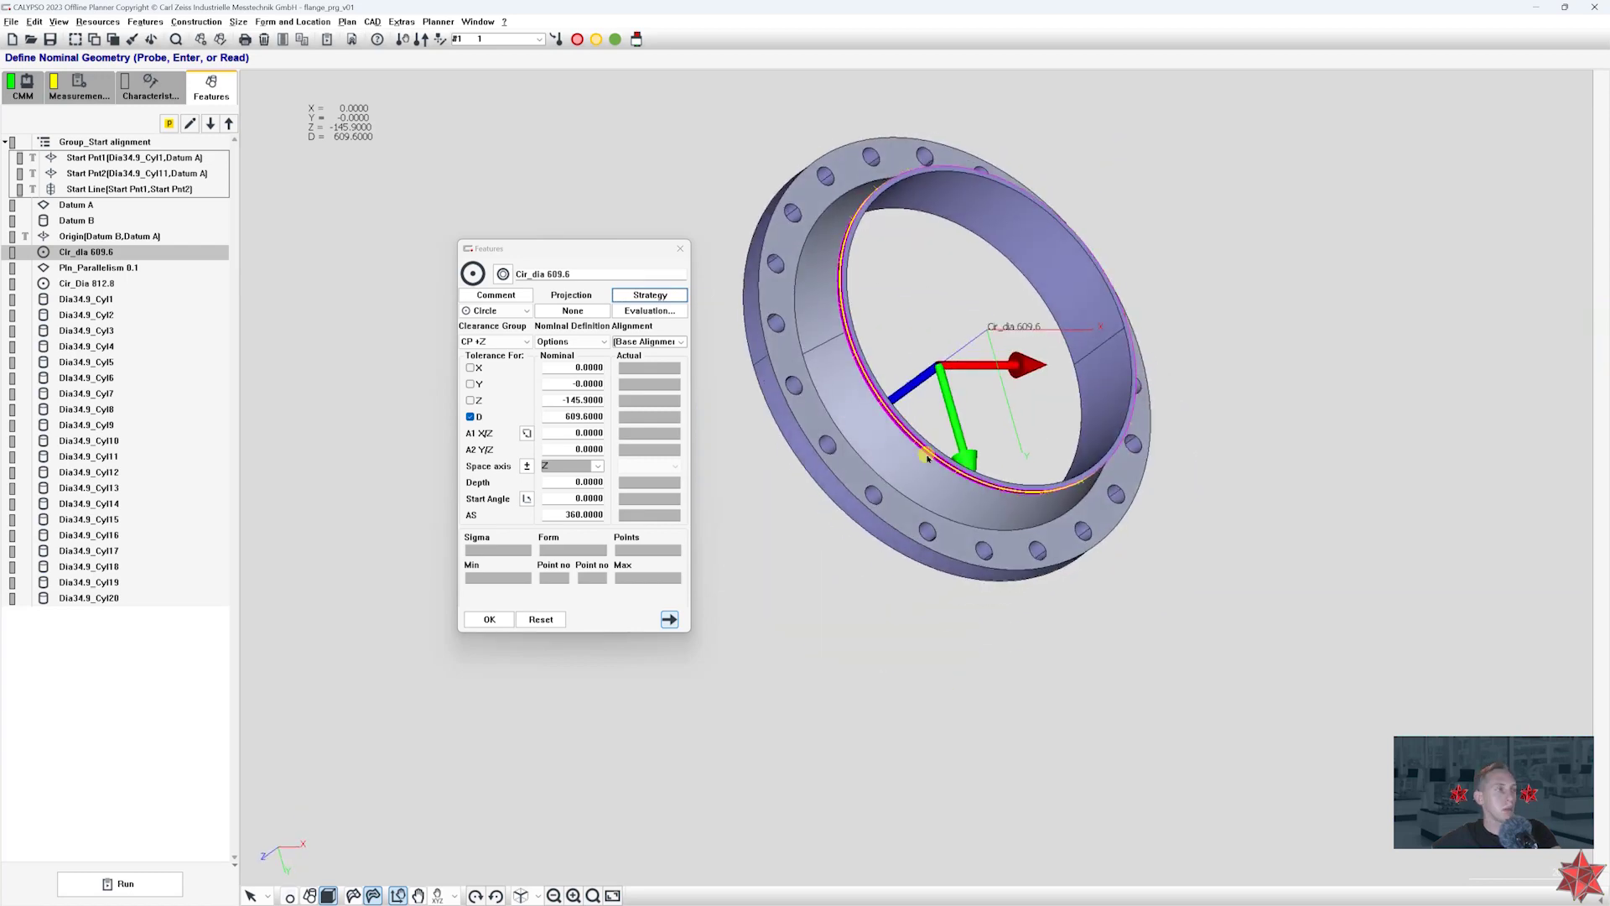
scroll(926, 453, up, 3)
middle_drag(1030, 584, 902, 559)
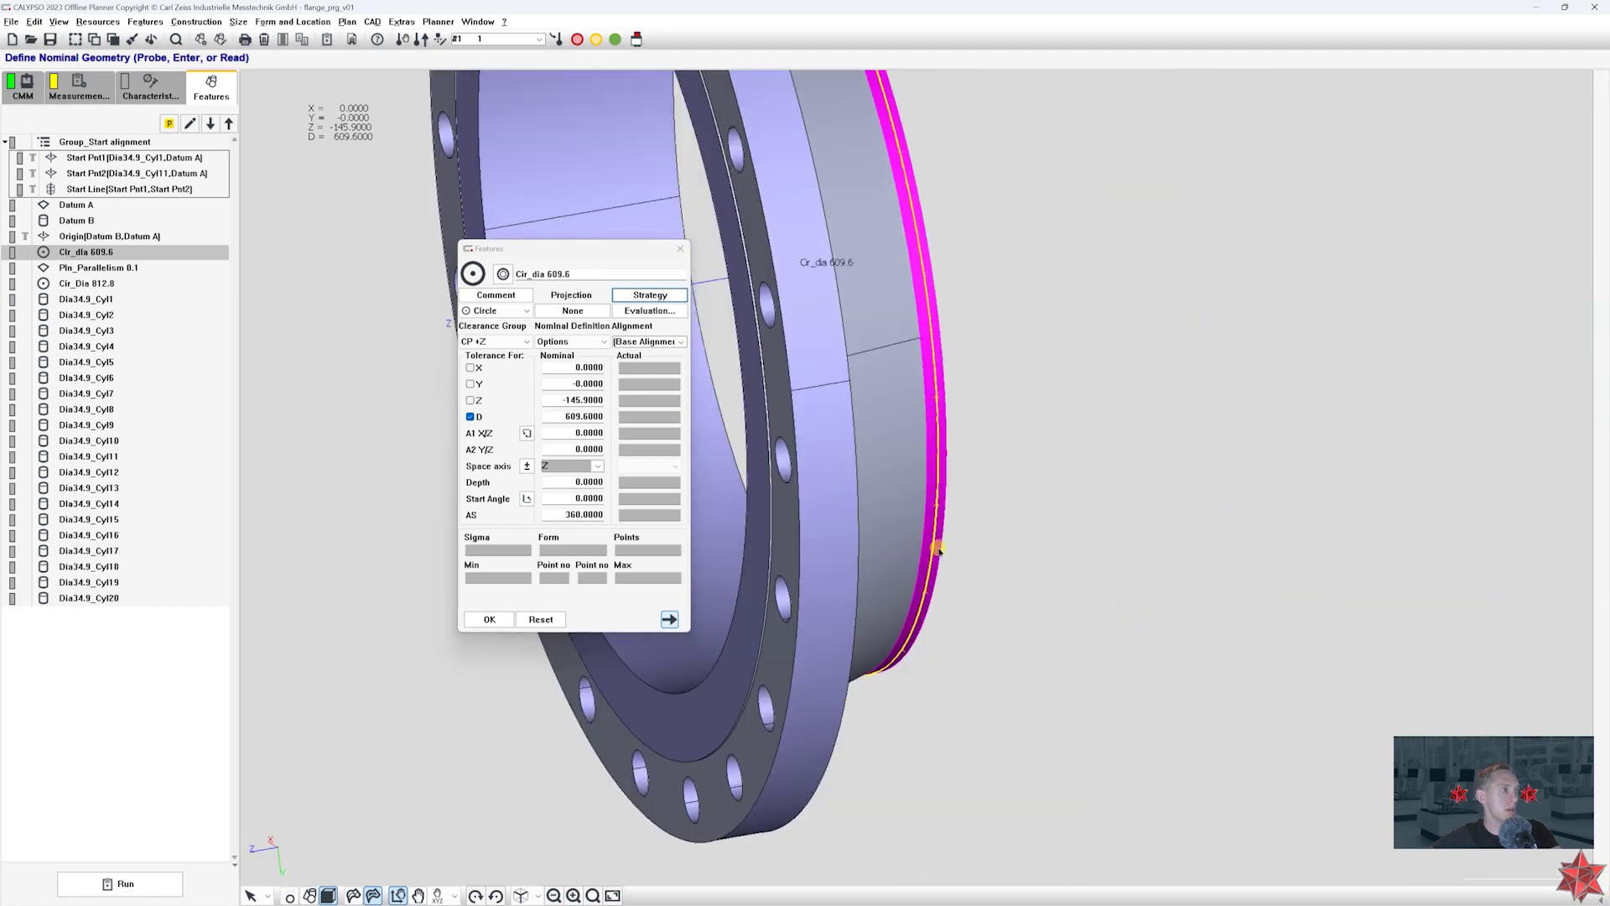
middle_drag(1129, 528, 1012, 520)
scroll(1046, 622, down, 5)
middle_drag(1080, 333, 966, 508)
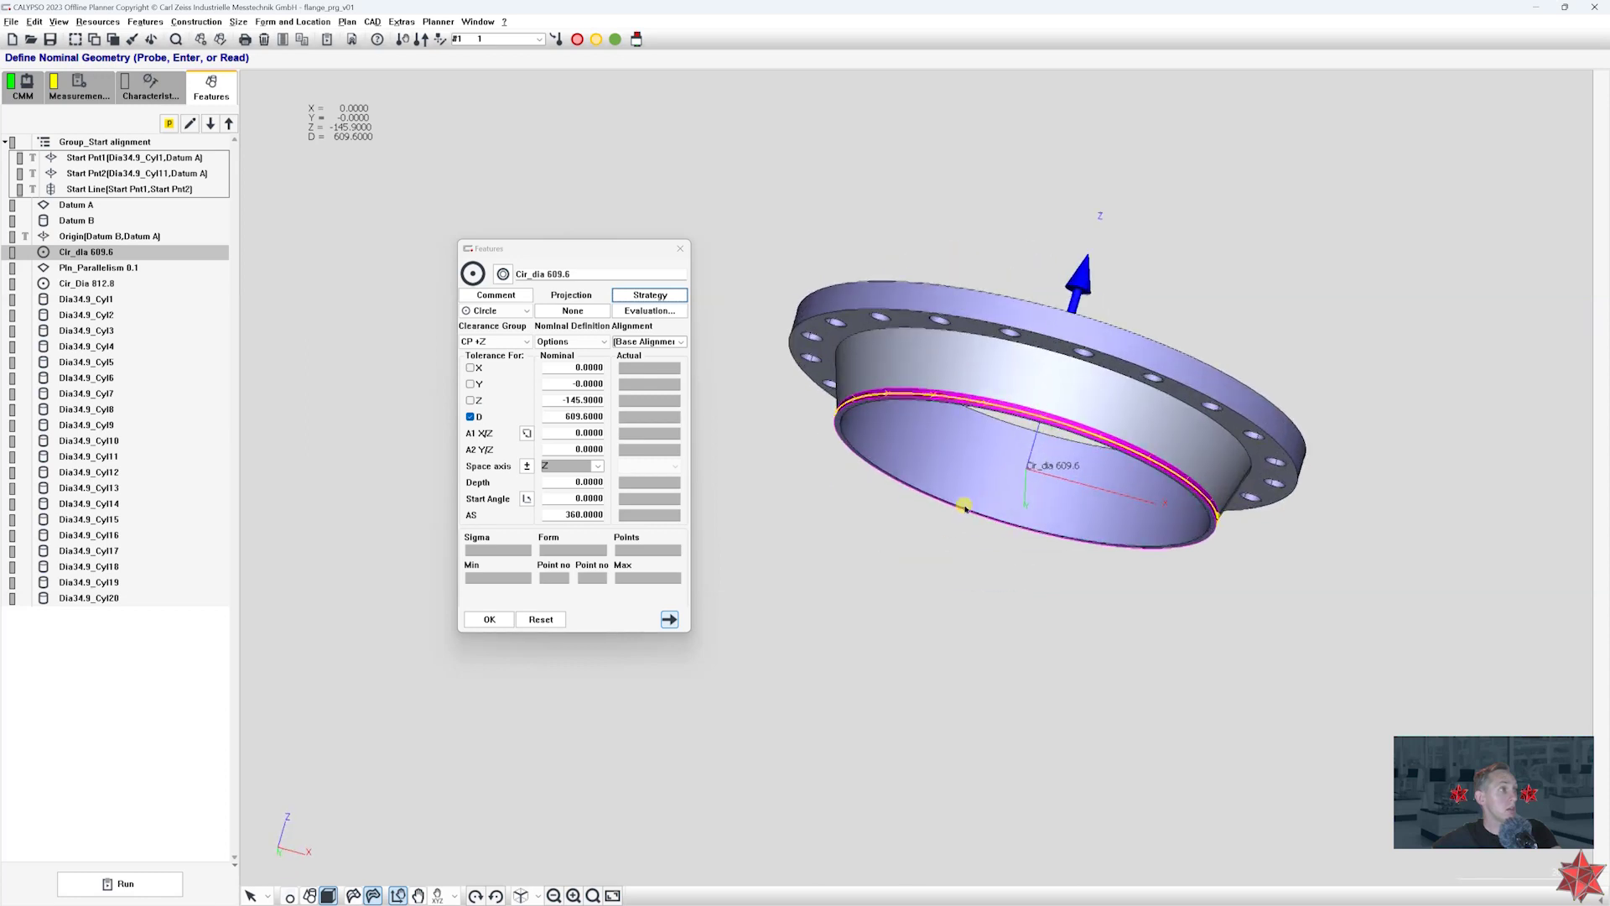
scroll(969, 497, up, 2)
middle_drag(985, 435, 1084, 333)
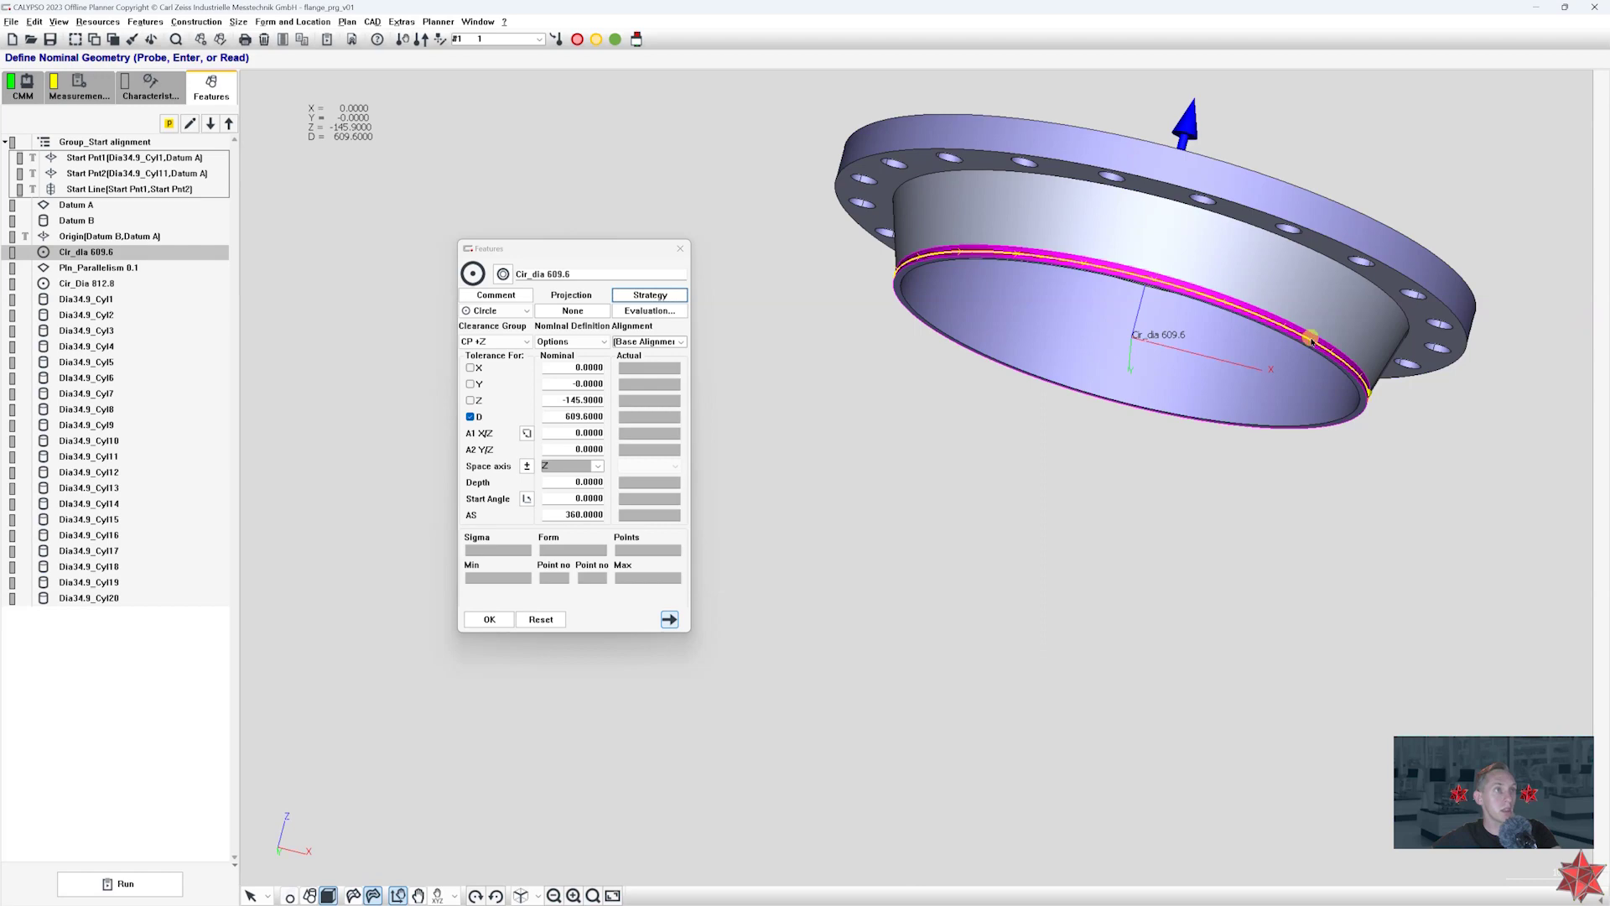
mouse_move(1339, 355)
middle_down()
mouse_move(1312, 244)
mouse_move(1280, 215)
mouse_move(1203, 274)
mouse_move(1322, 372)
middle_up()
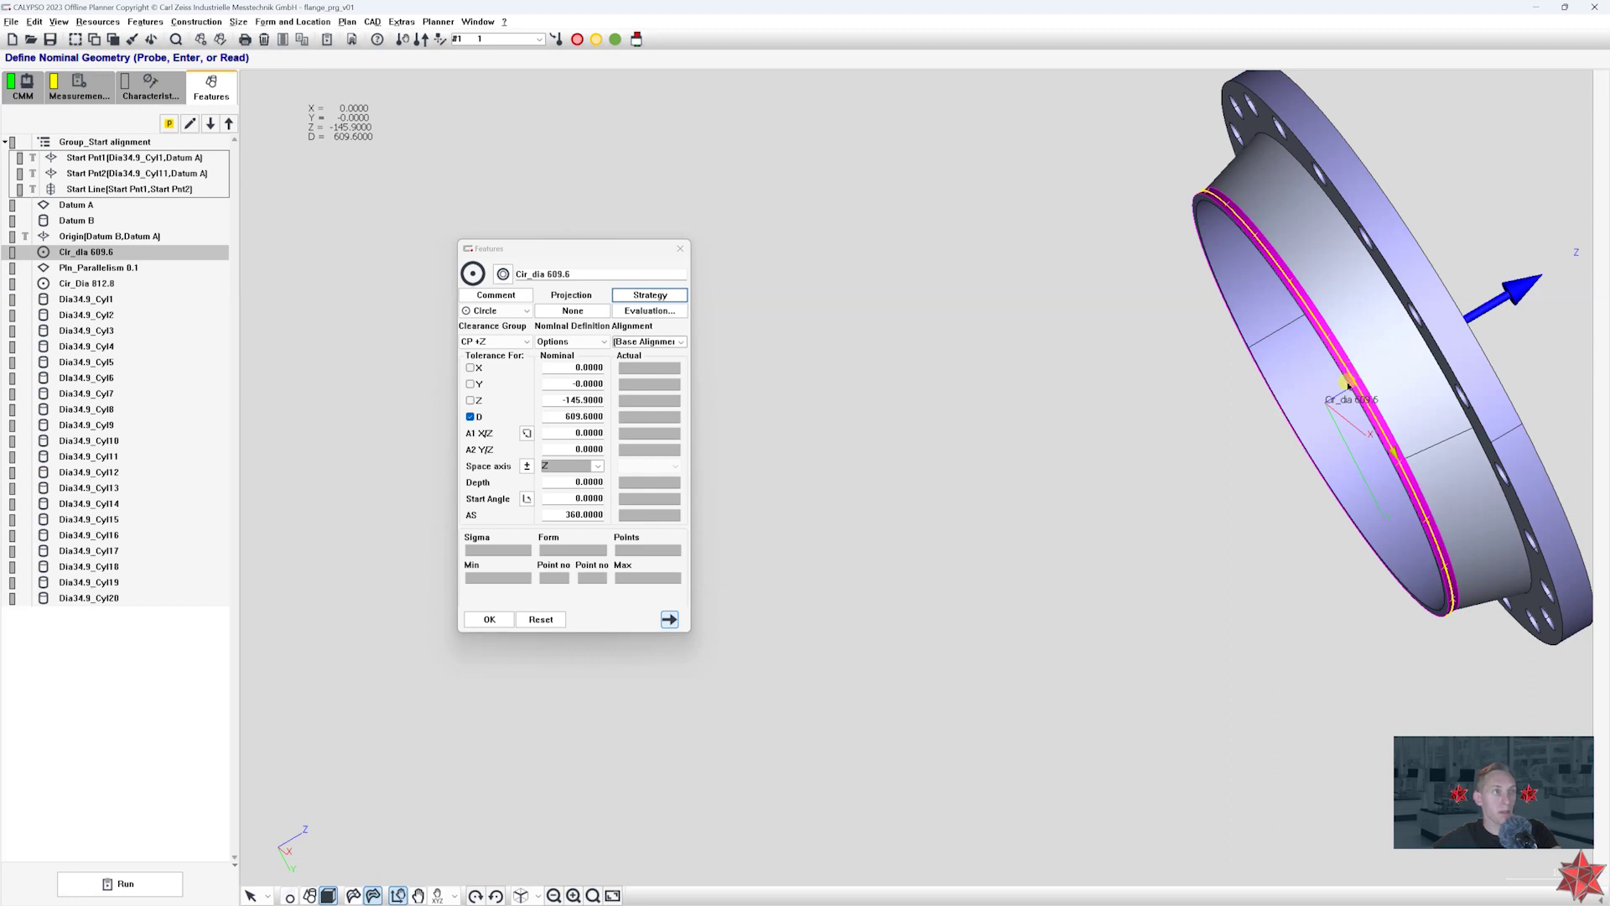
scroll(1348, 386, up, 6)
mouse_move(1163, 489)
middle_down()
mouse_move(1053, 507)
mouse_move(1121, 478)
mouse_move(1214, 401)
middle_up()
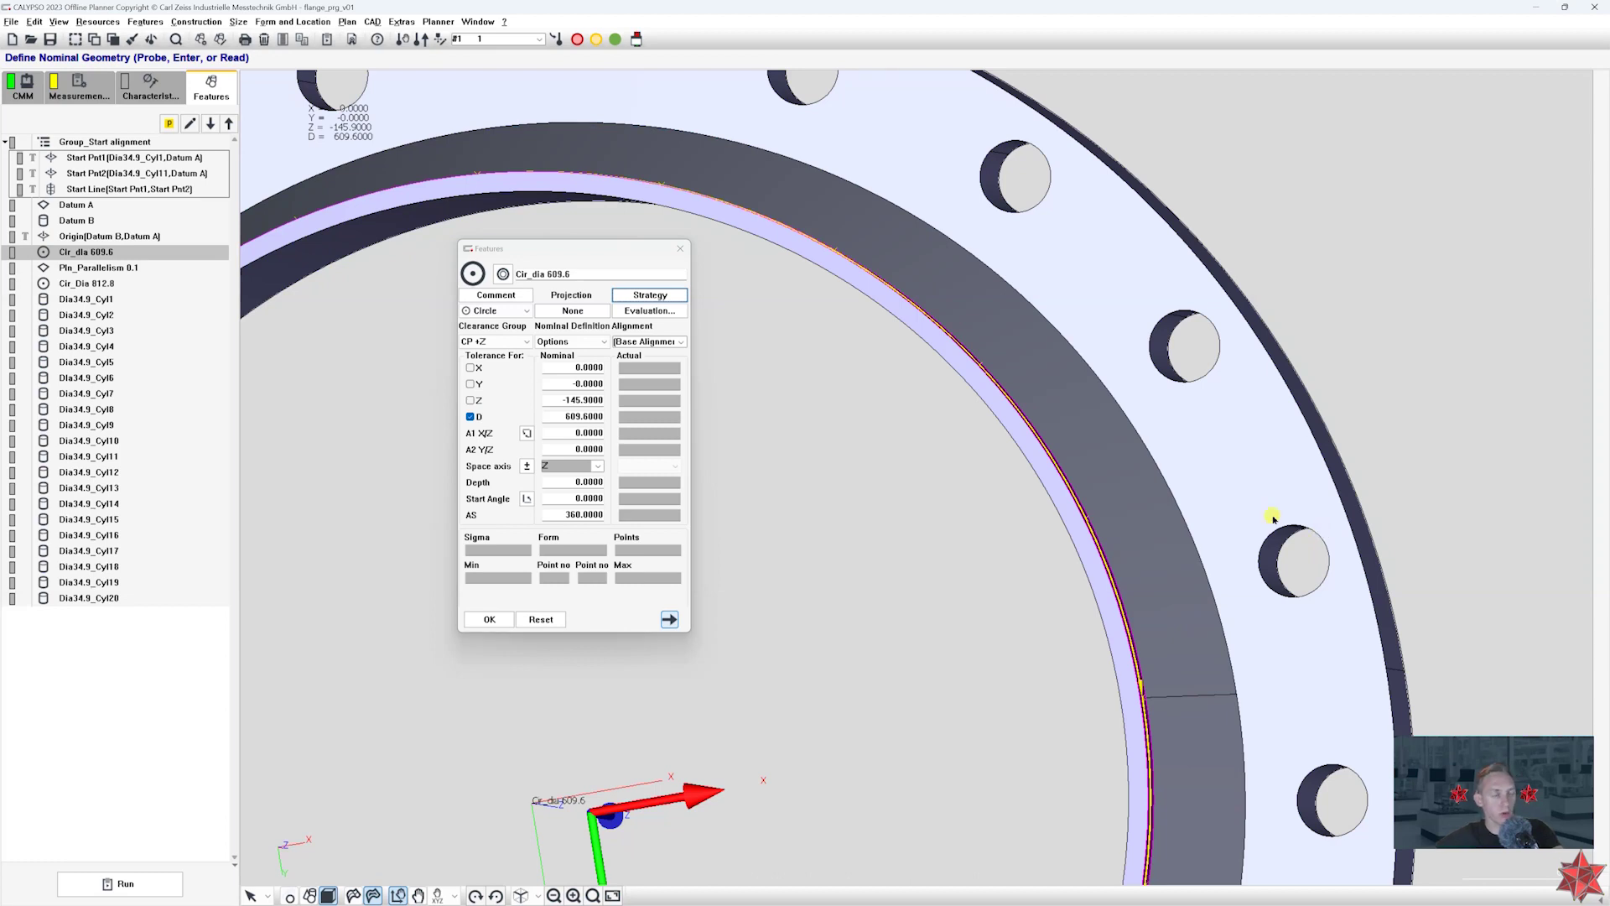
scroll(1269, 514, down, 5)
click(681, 248)
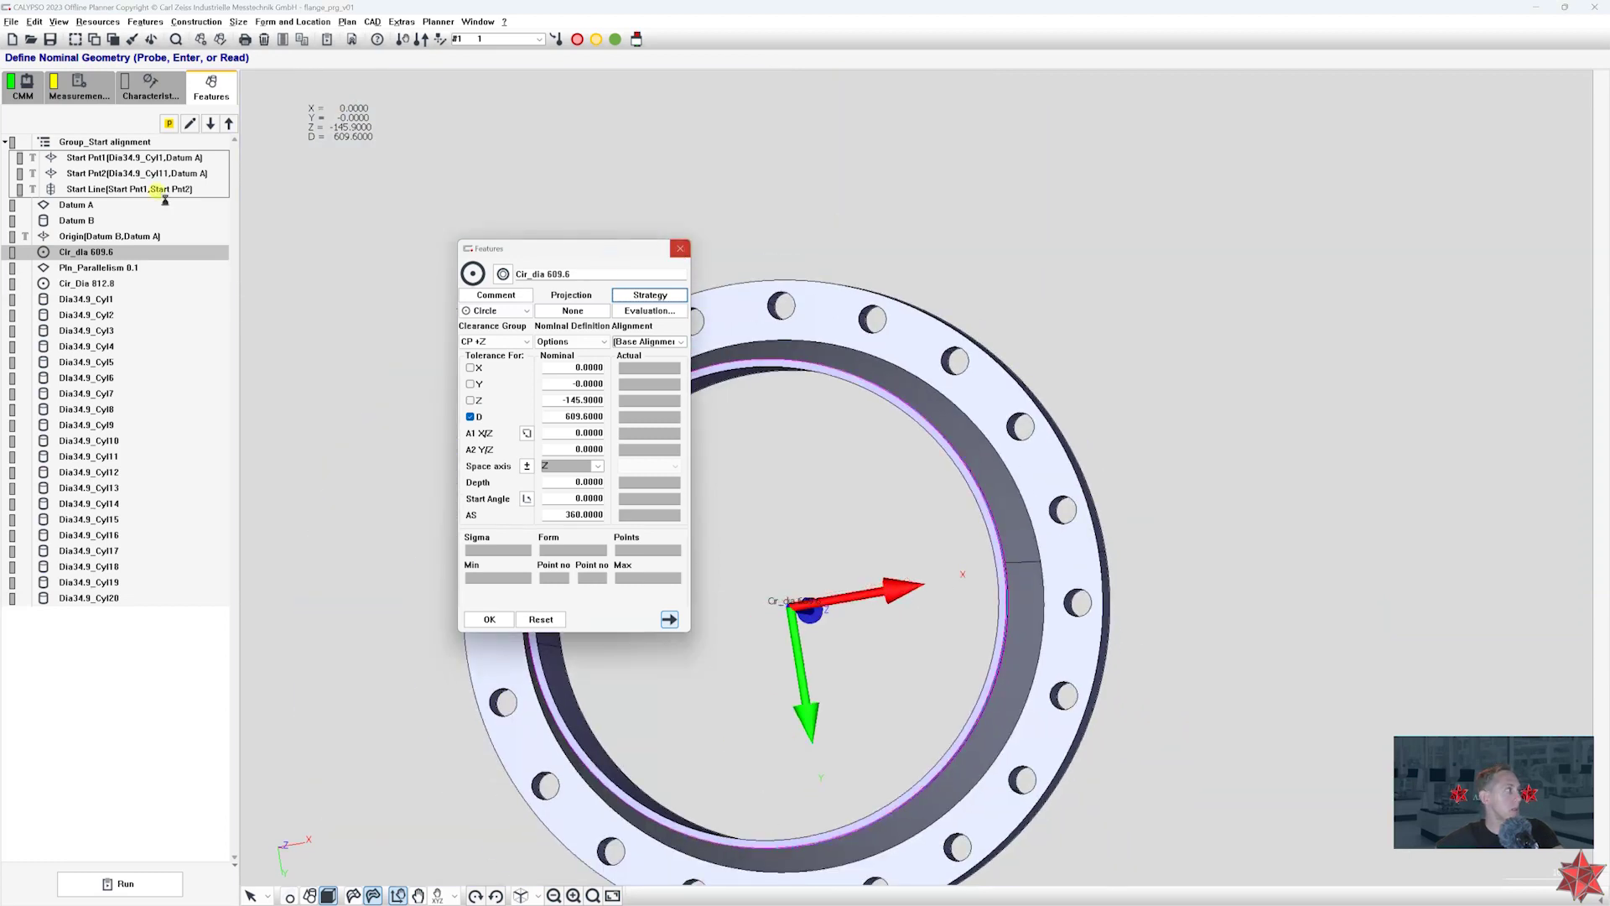
middle_drag(845, 378, 839, 498)
scroll(704, 453, up, 2)
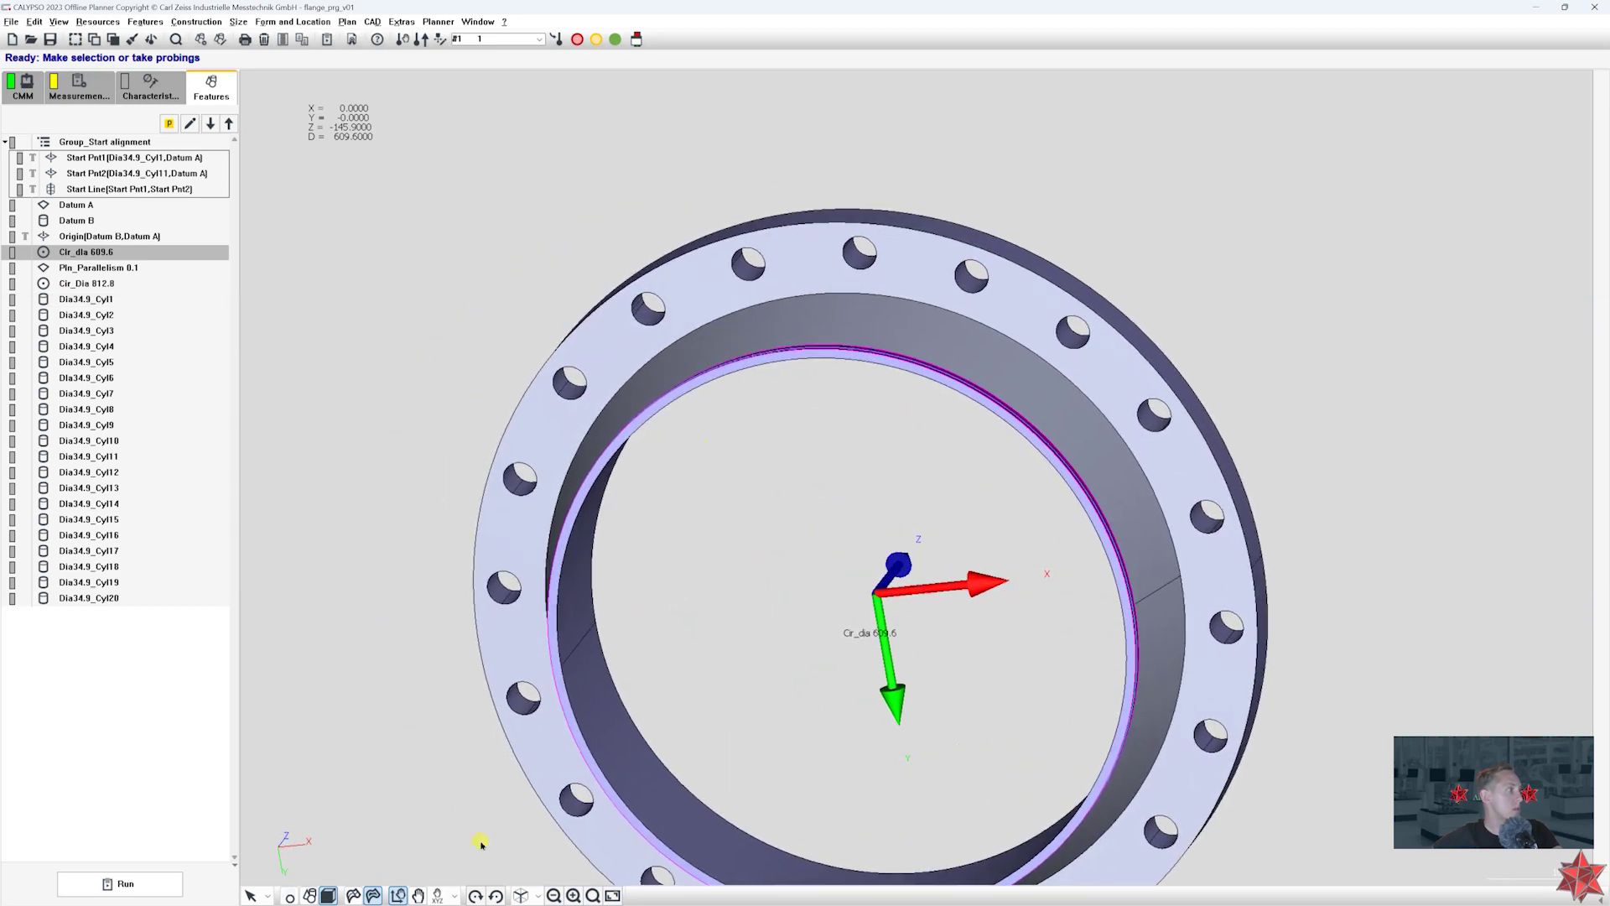
- Open the Pln_Parallelism 0.1 feature definition and examine the plane on the flange's narrow end face
click(269, 894)
click(302, 858)
click(92, 267)
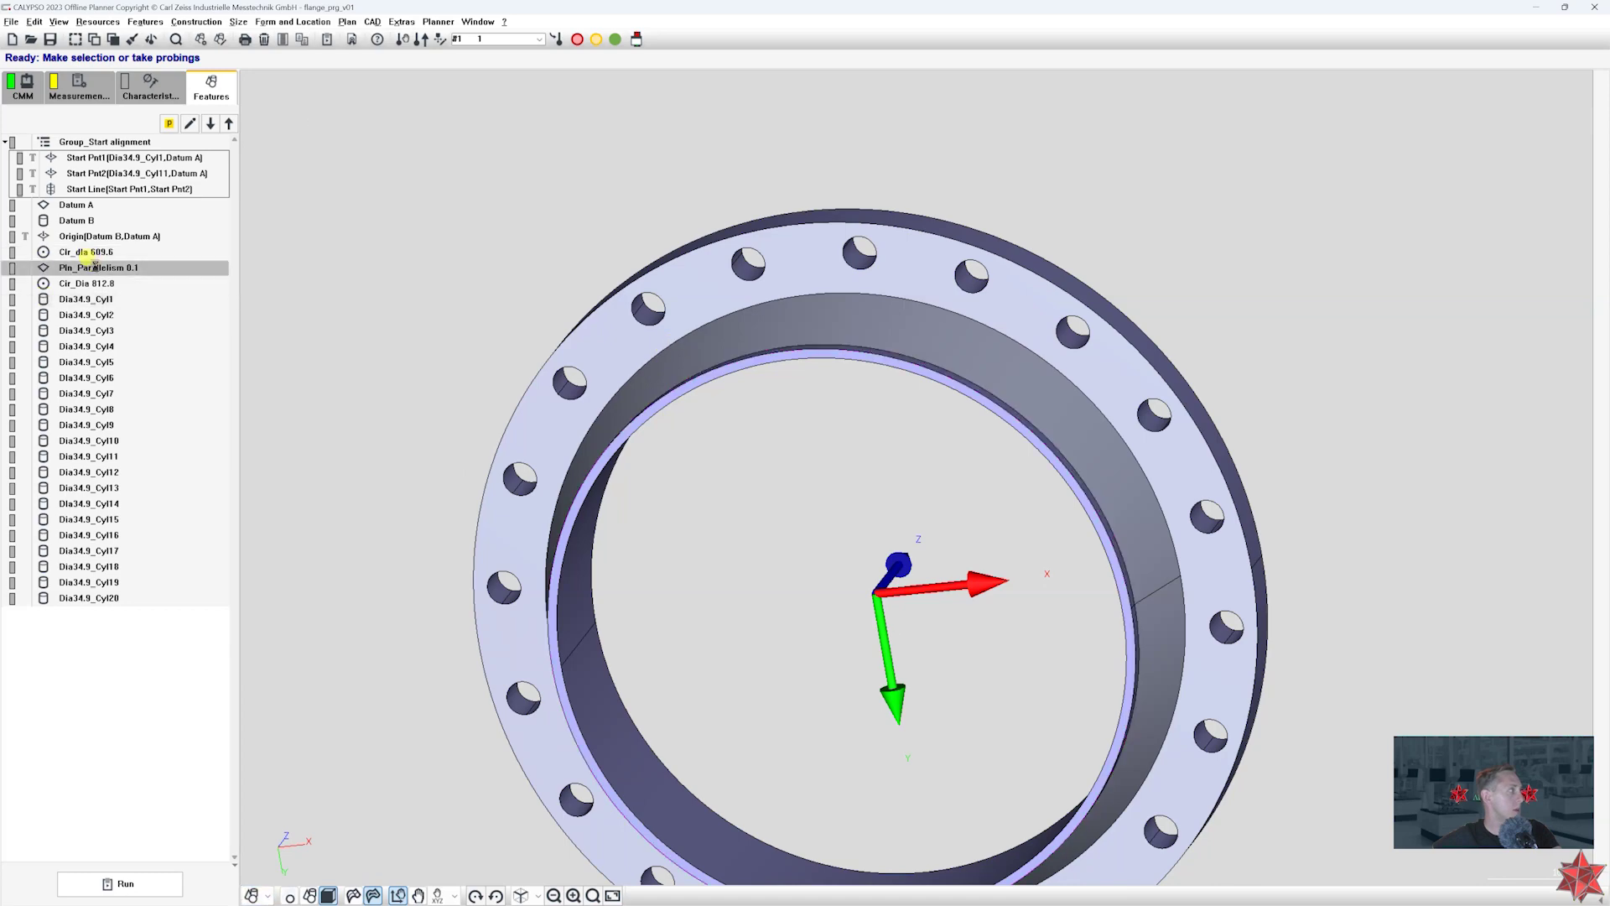
double_click(92, 267)
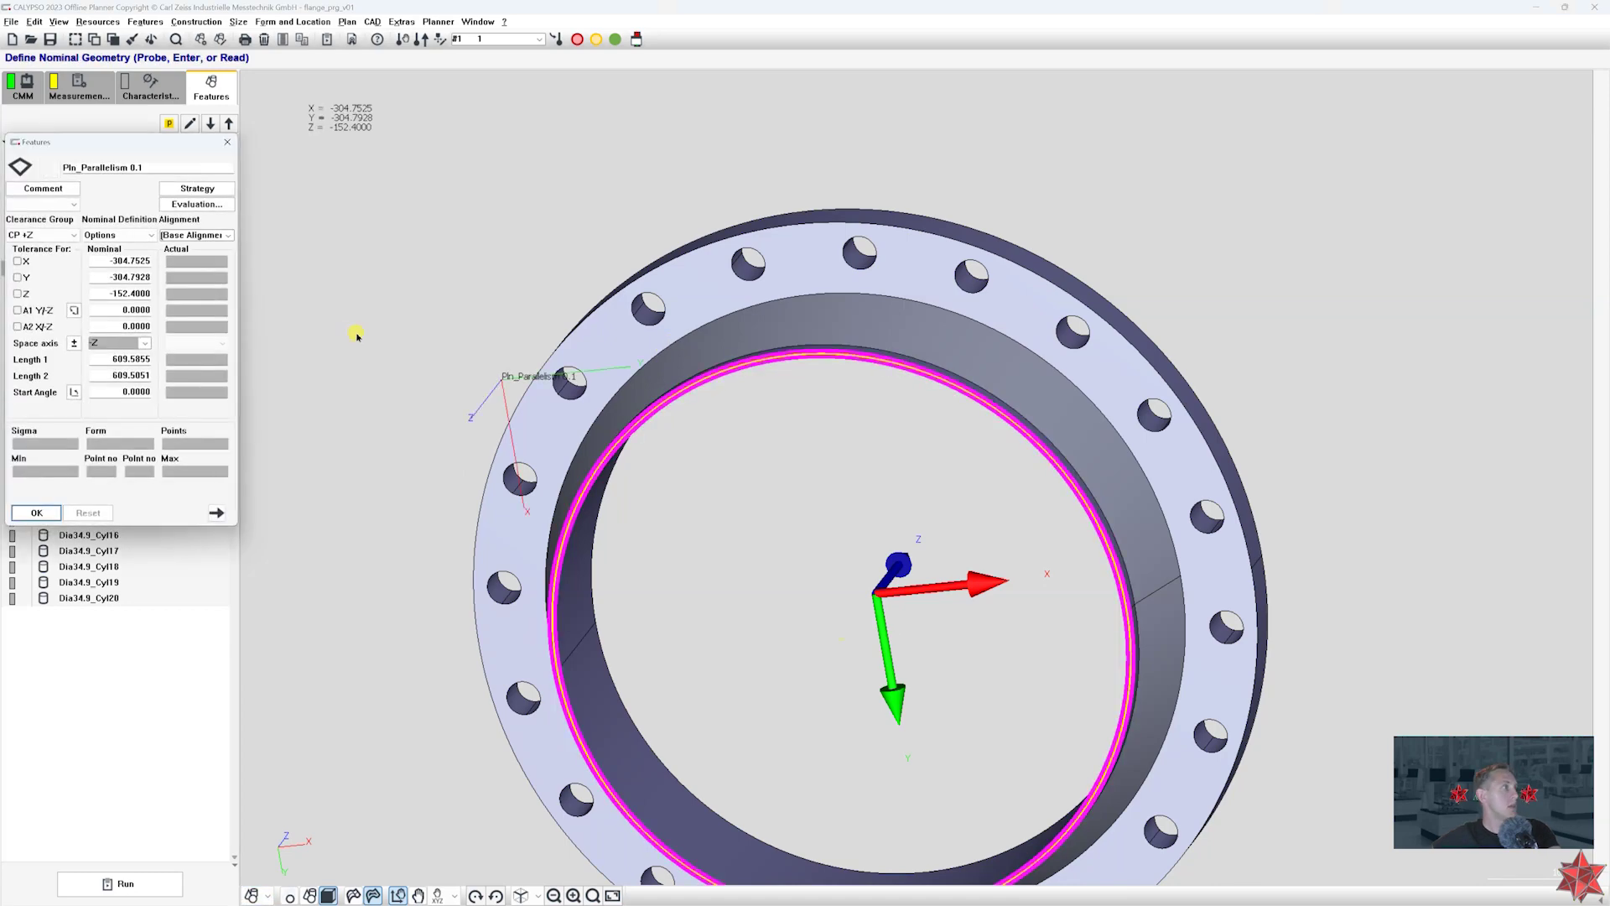
middle_drag(820, 468, 930, 466)
click(228, 142)
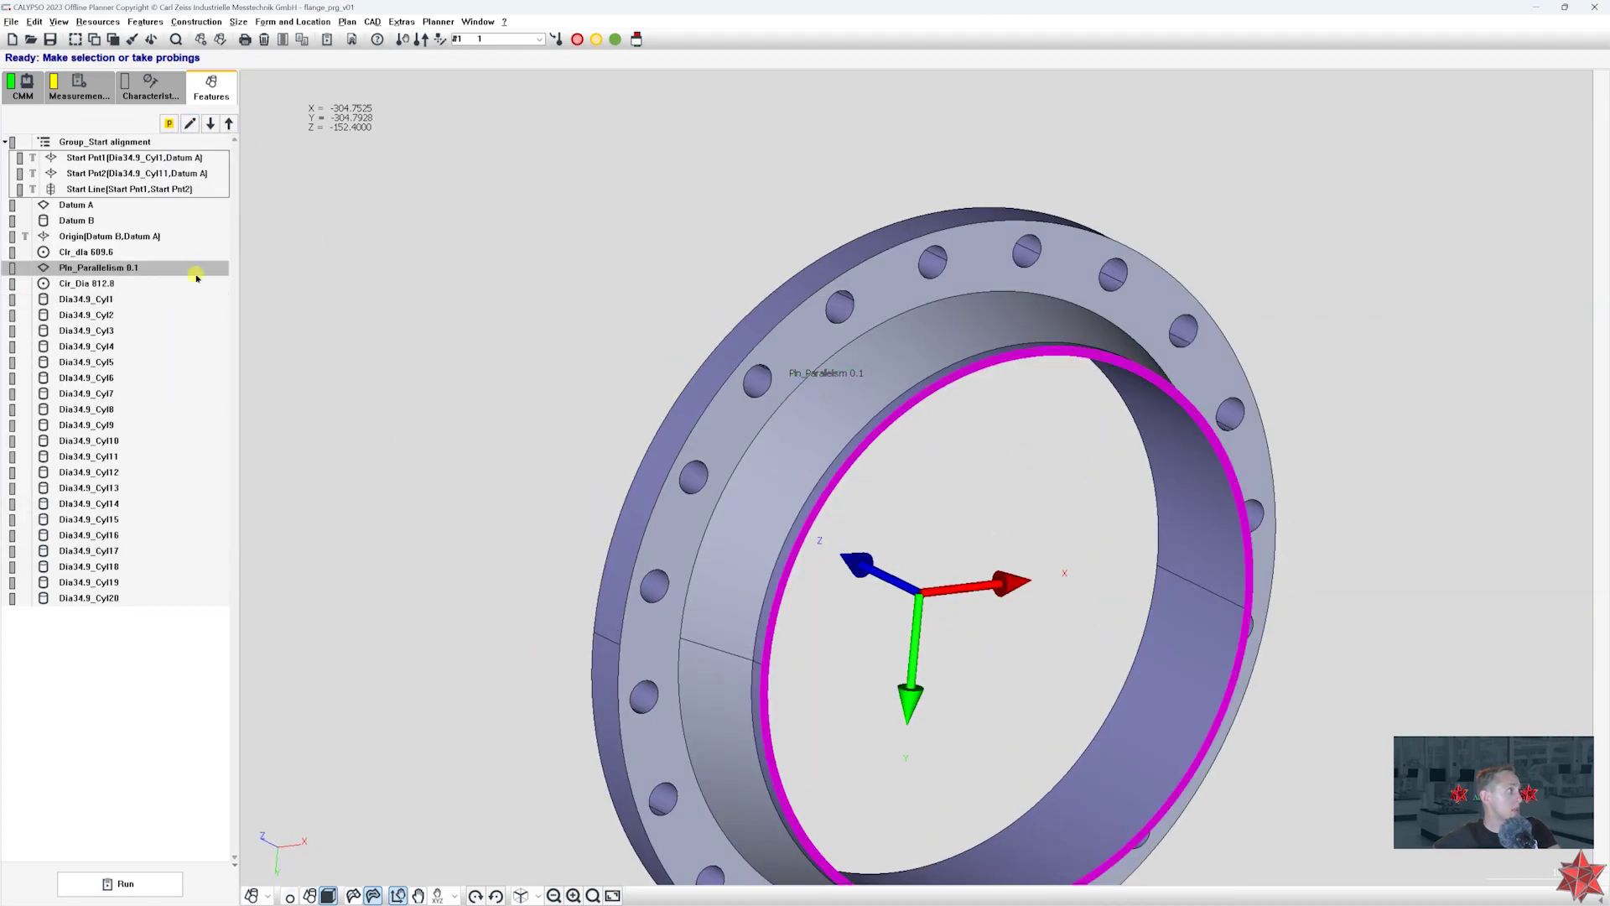
- Open the circle path in Pln_Parallelism 0.1's strategy, examine its course on the thin ring face, and confirm out of all dialogs
double_click(152, 269)
click(197, 188)
double_click(73, 307)
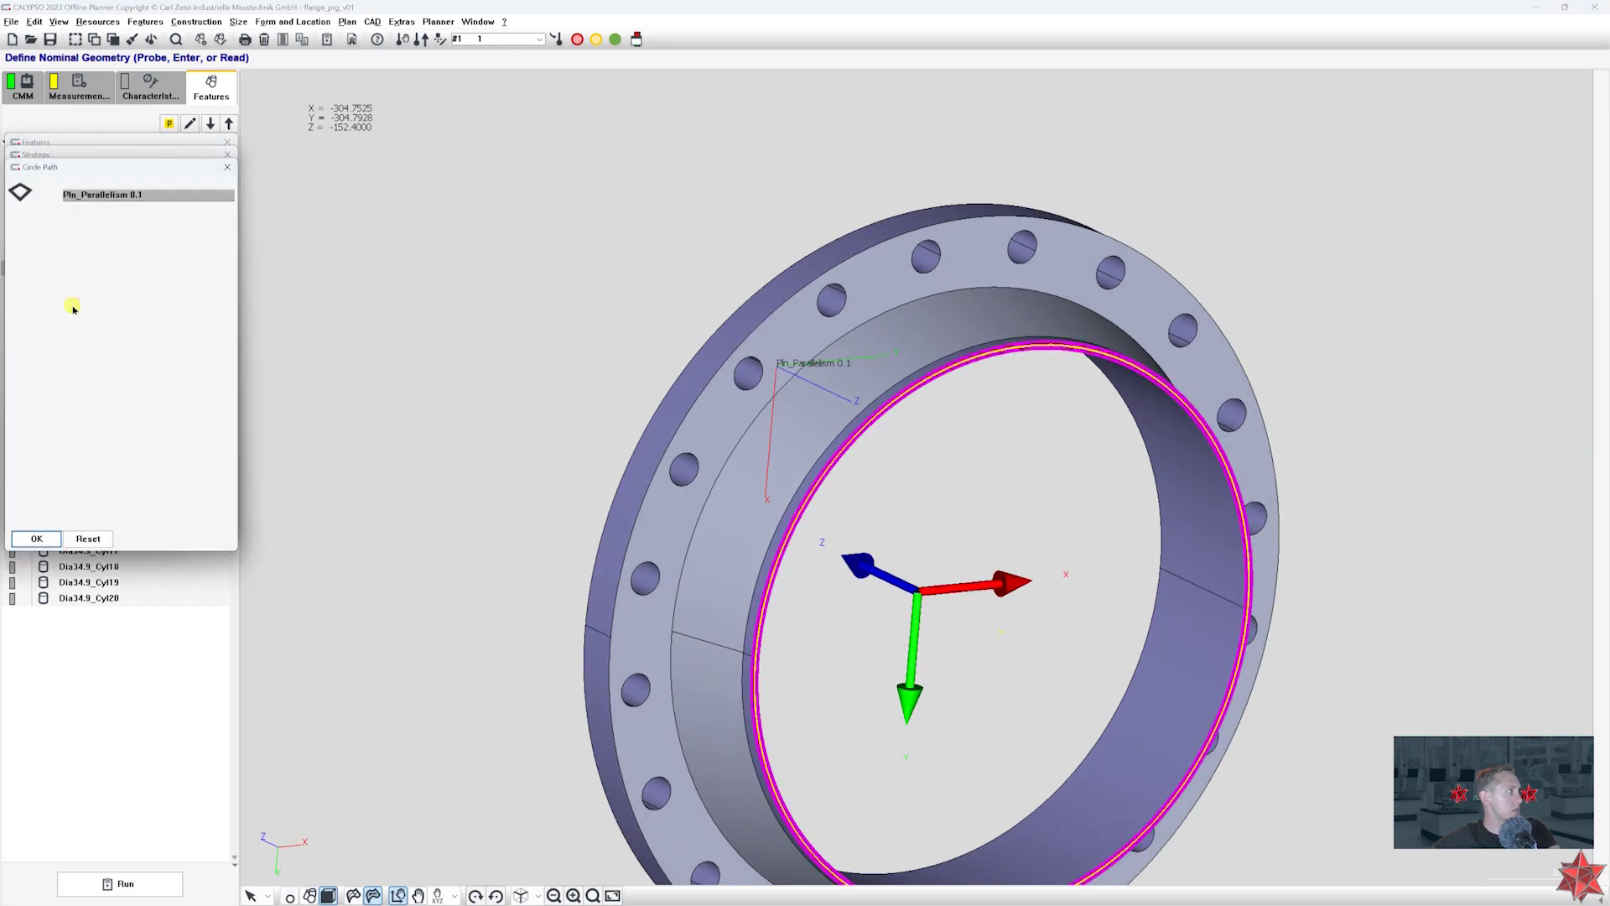
middle_drag(426, 358, 1015, 301)
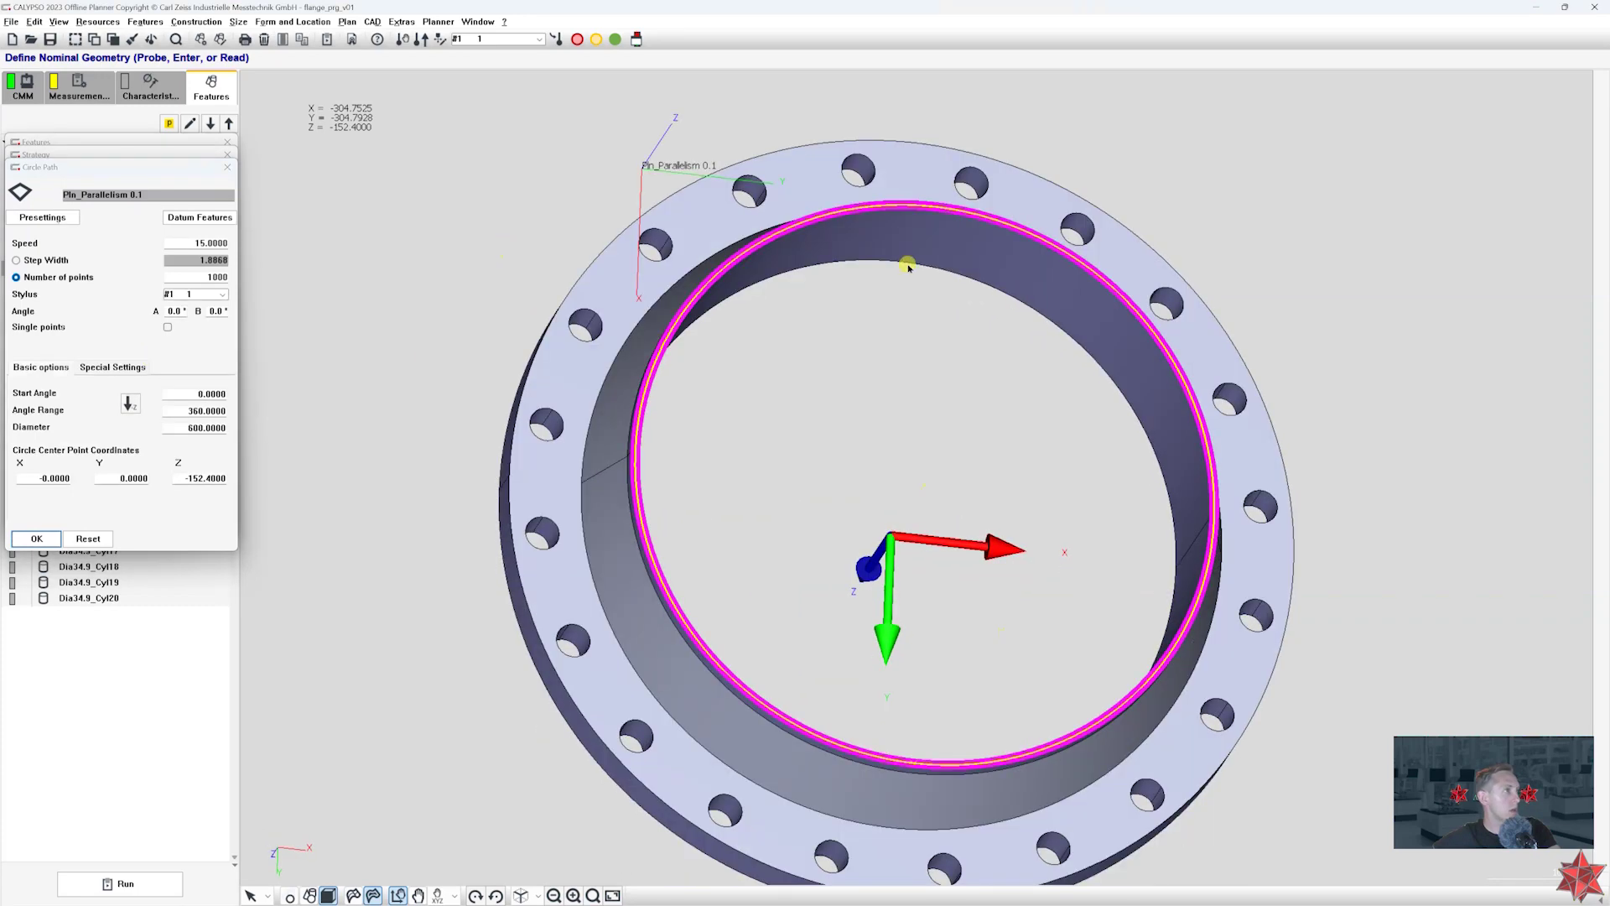
middle_drag(956, 388, 956, 467)
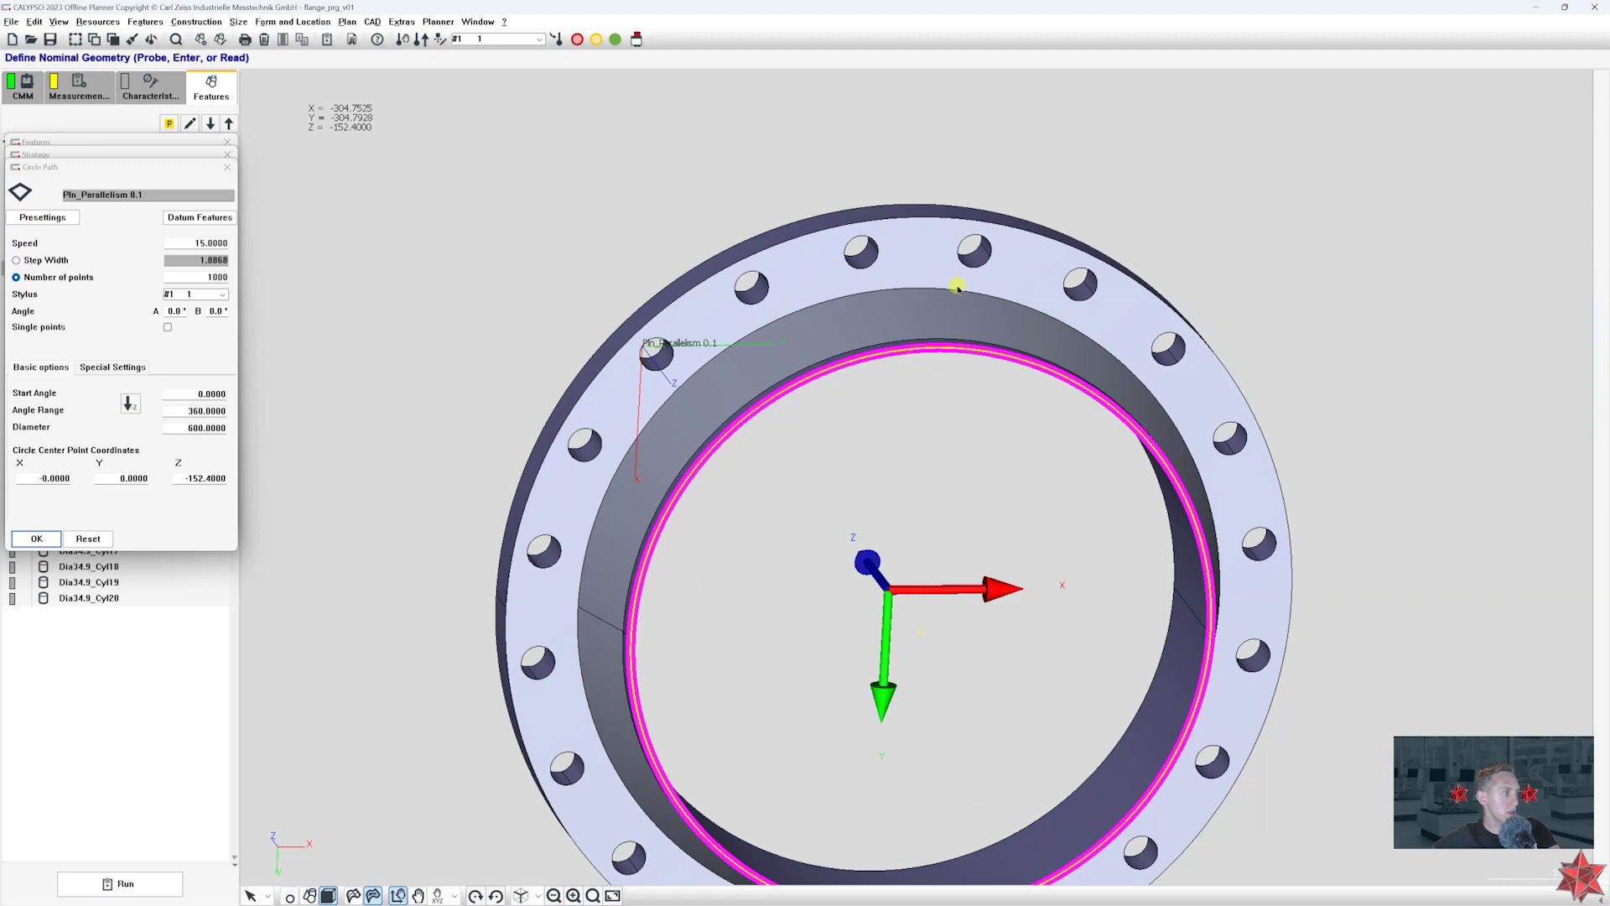
middle_drag(676, 499, 608, 464)
scroll(891, 702, down, 5)
middle_drag(795, 691, 1161, 550)
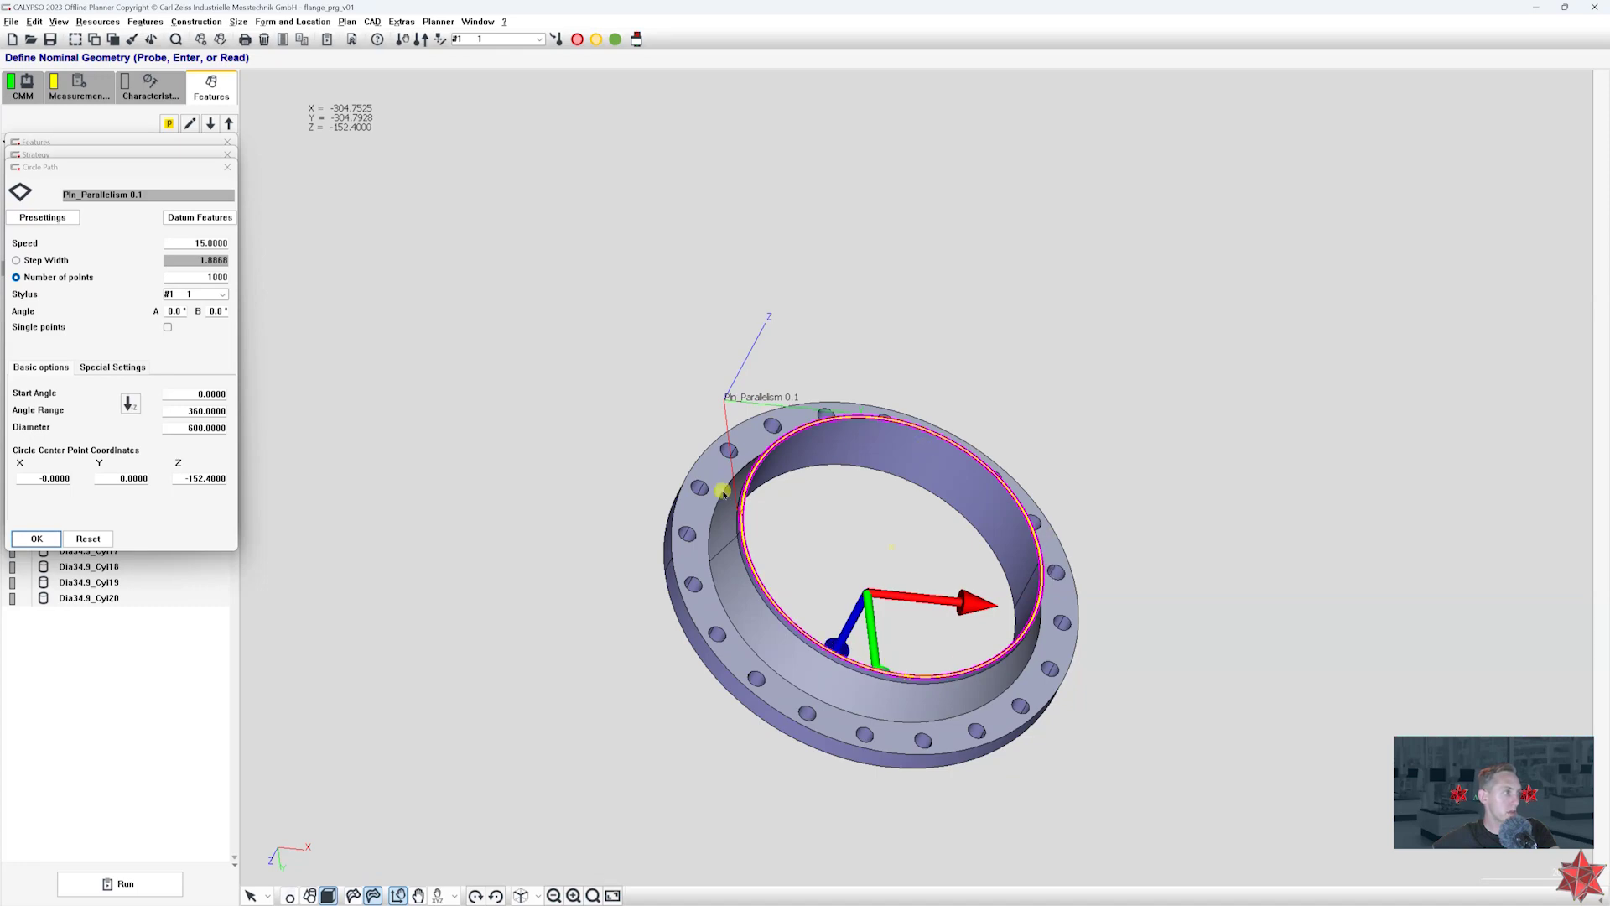
scroll(808, 594, up, 6)
scroll(904, 585, up, 2)
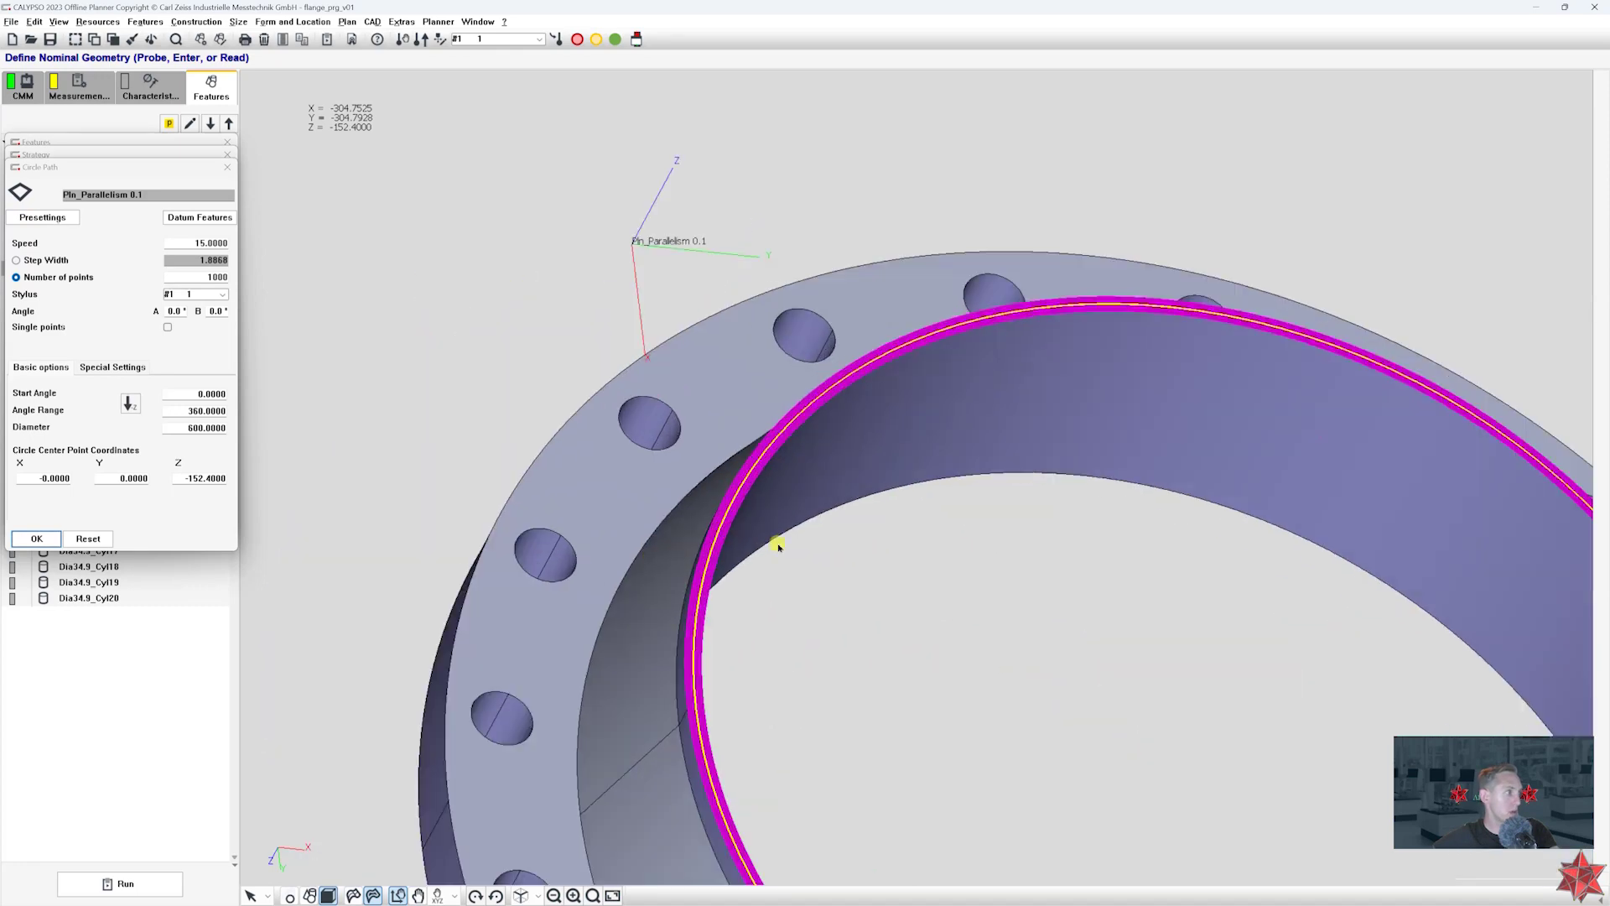
click(37, 539)
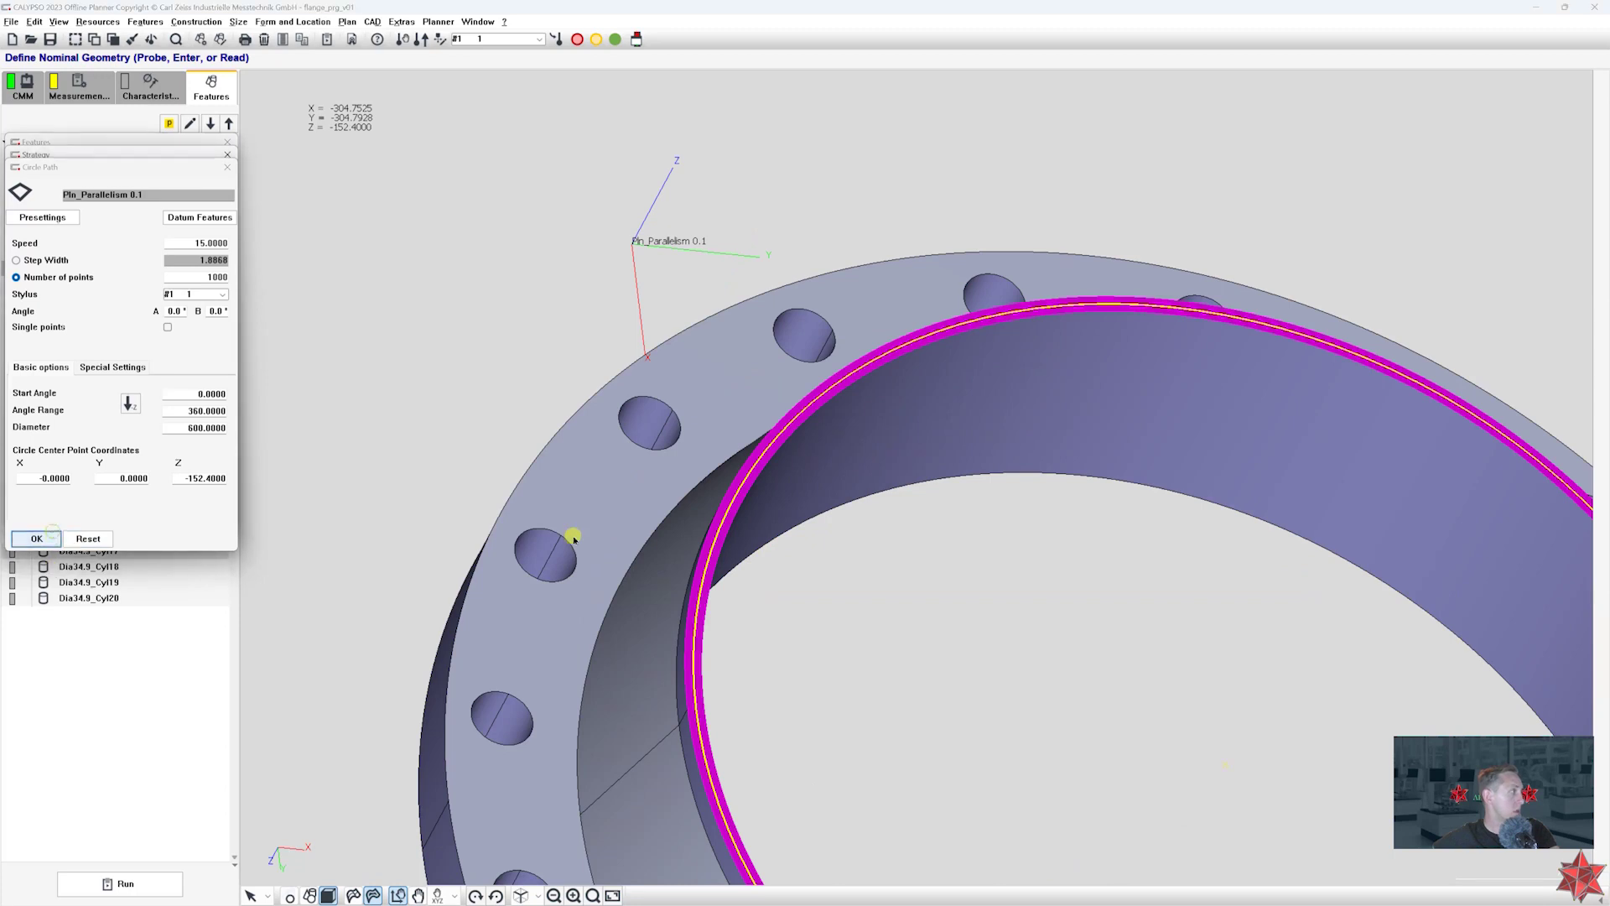
click(36, 526)
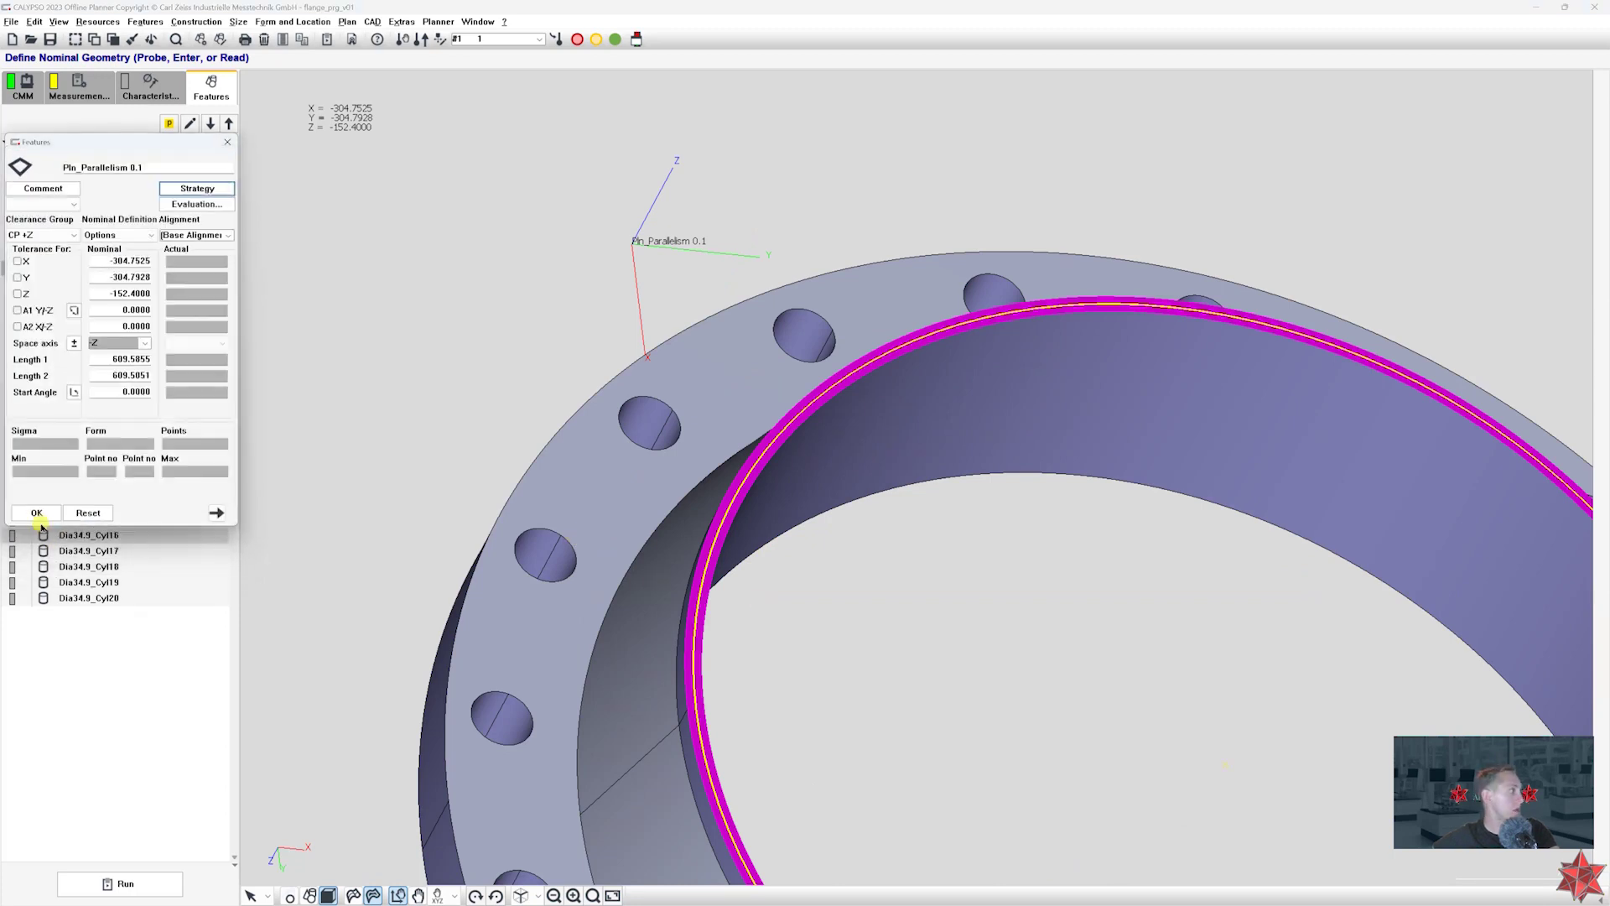
key(Return)
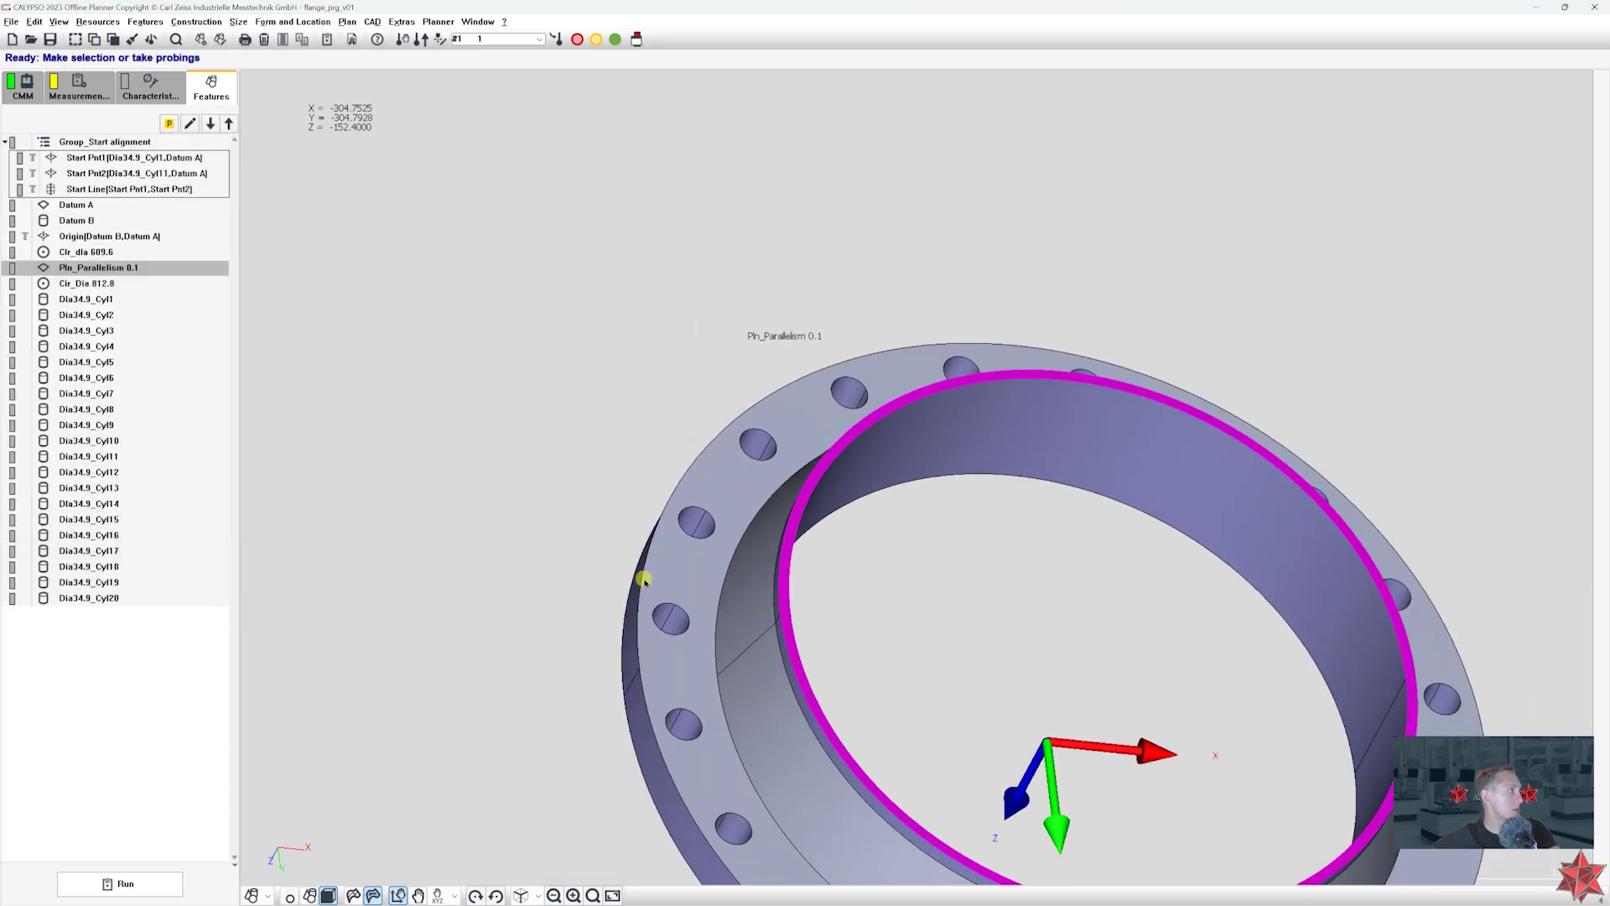
- Create a circle feature from the CAD model on the flange's inner bore surface near the narrow end
click(267, 896)
click(331, 766)
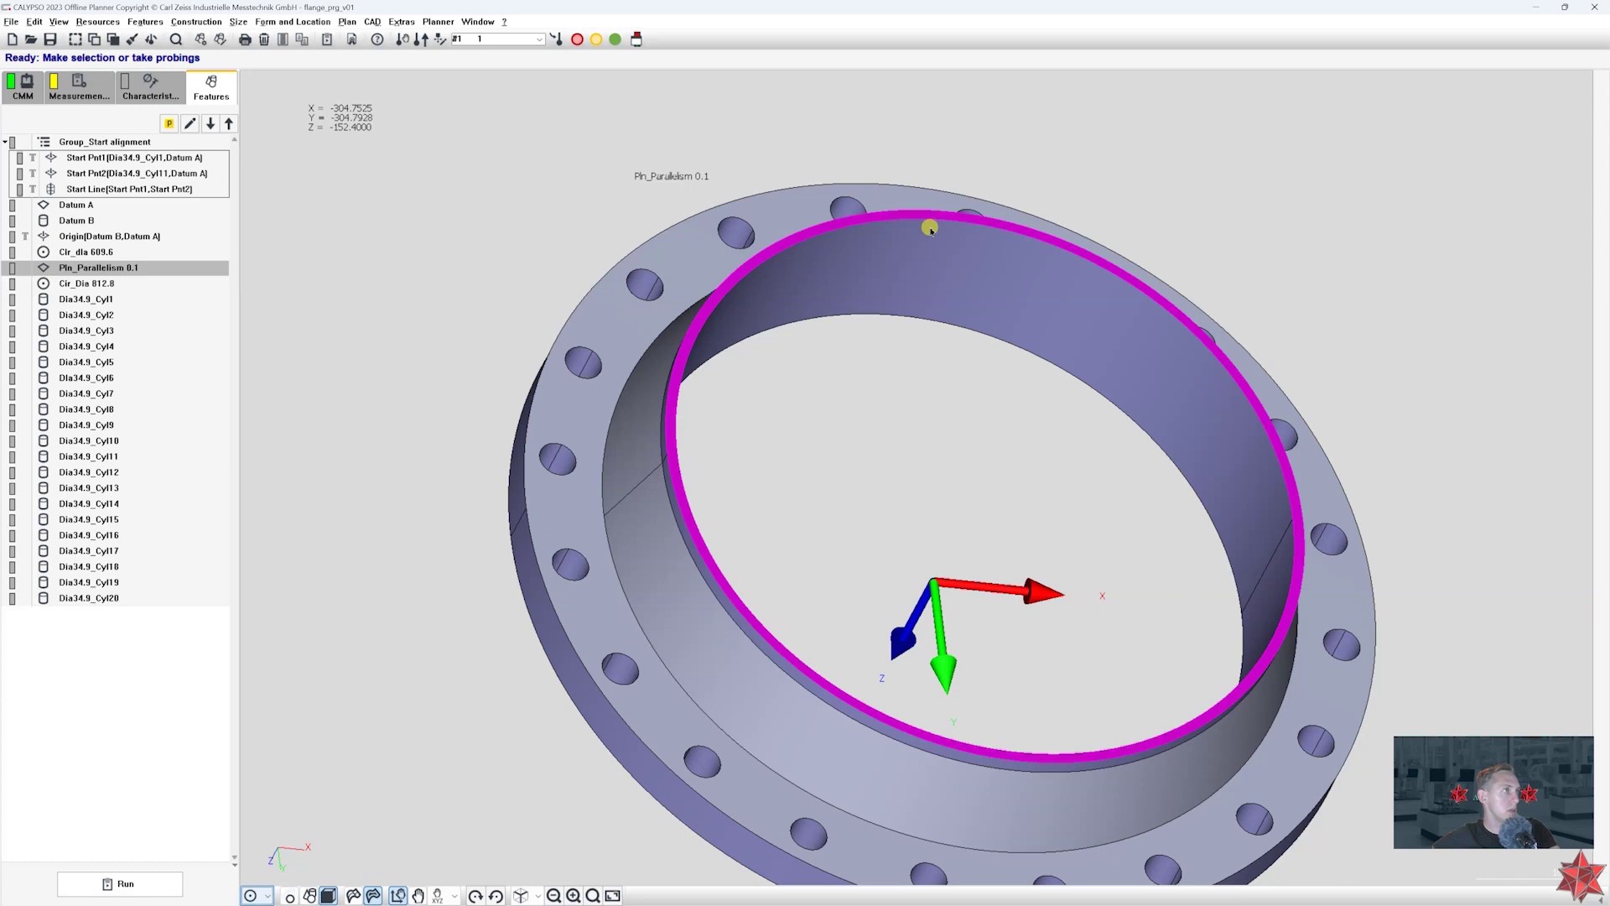
click(930, 227)
middle_drag(796, 368, 864, 419)
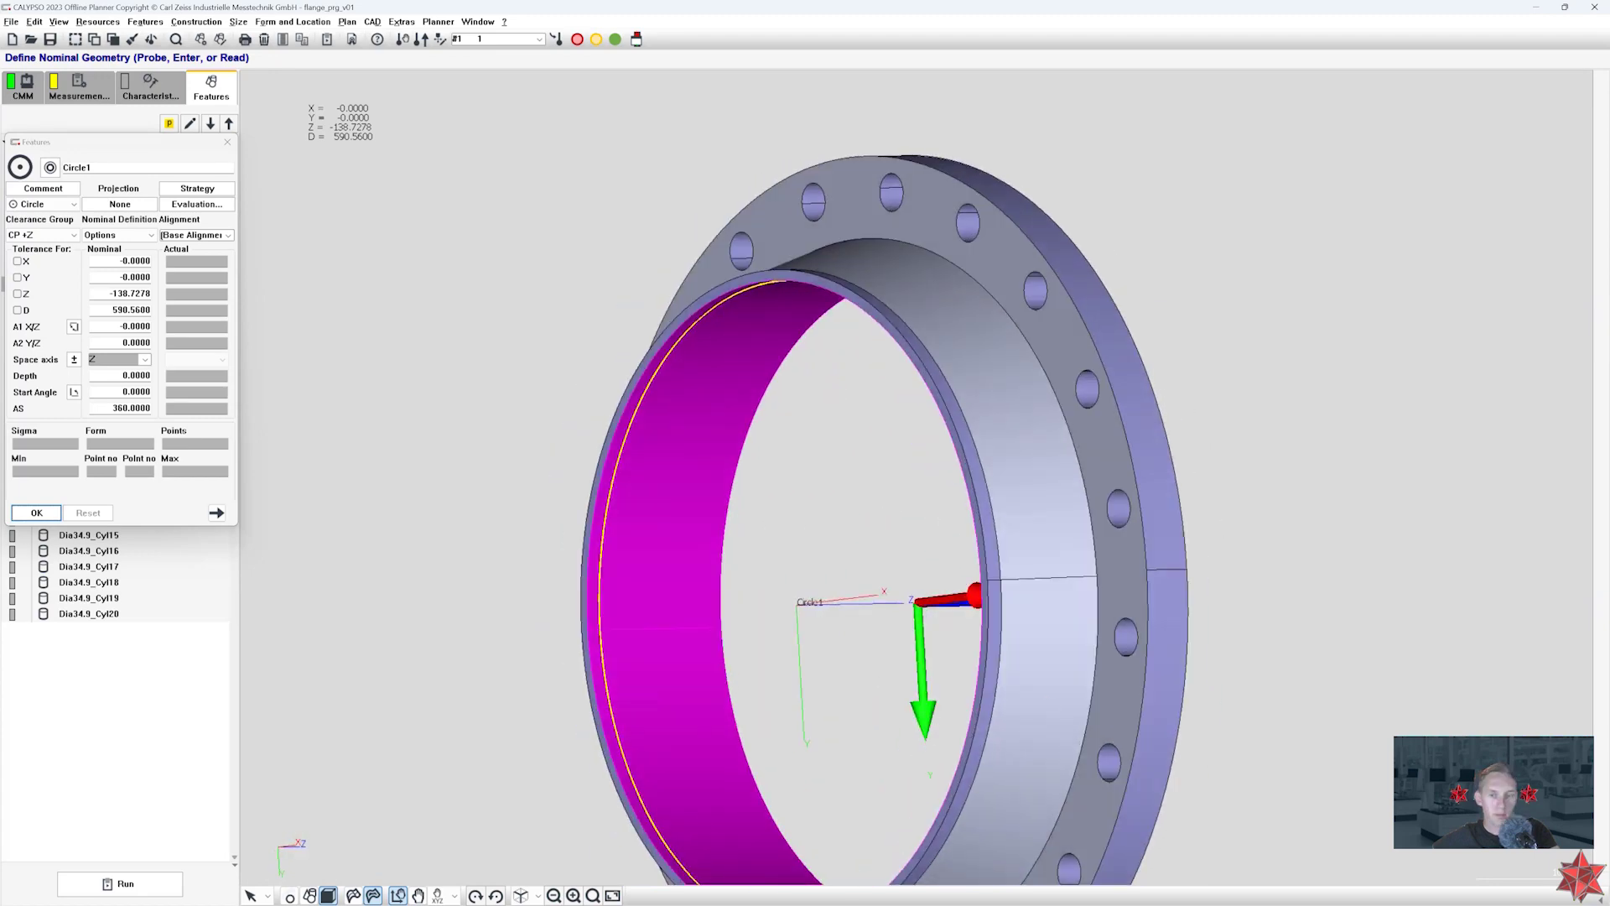
- Switch to the flange.pdf drawing to check the dimensions and parallelism callout in its views, and return to the new circle's definition
key(alt+Tab)
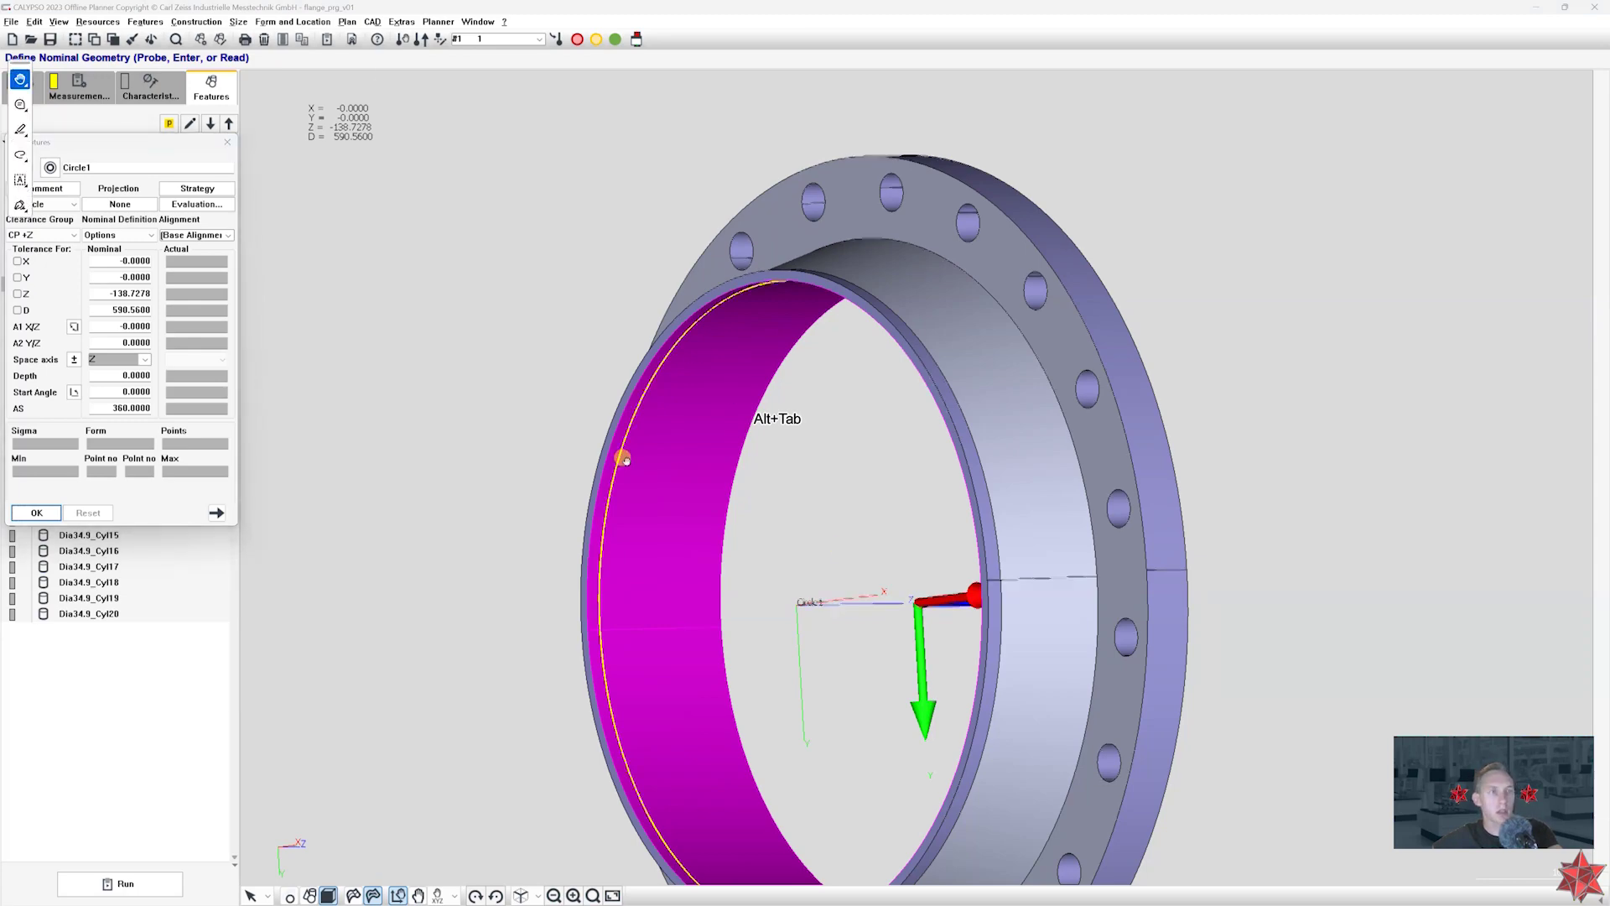
key(alt+Tab)
scroll(557, 598, up, 3)
scroll(556, 598, up, 2)
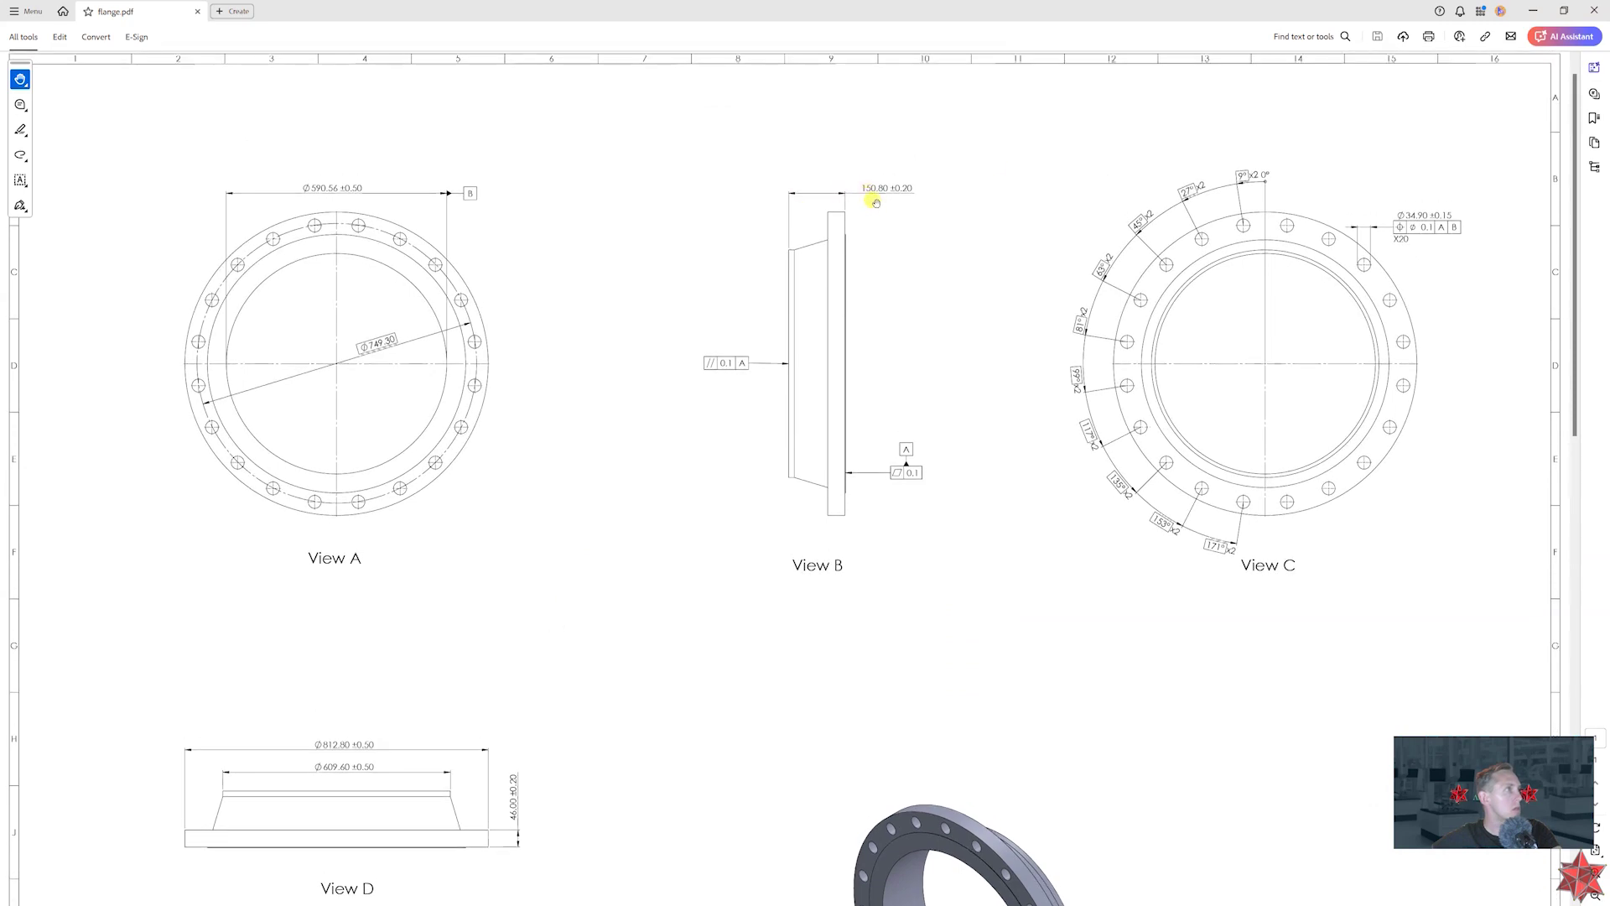
click(1534, 10)
right_drag(635, 494, 269, 403)
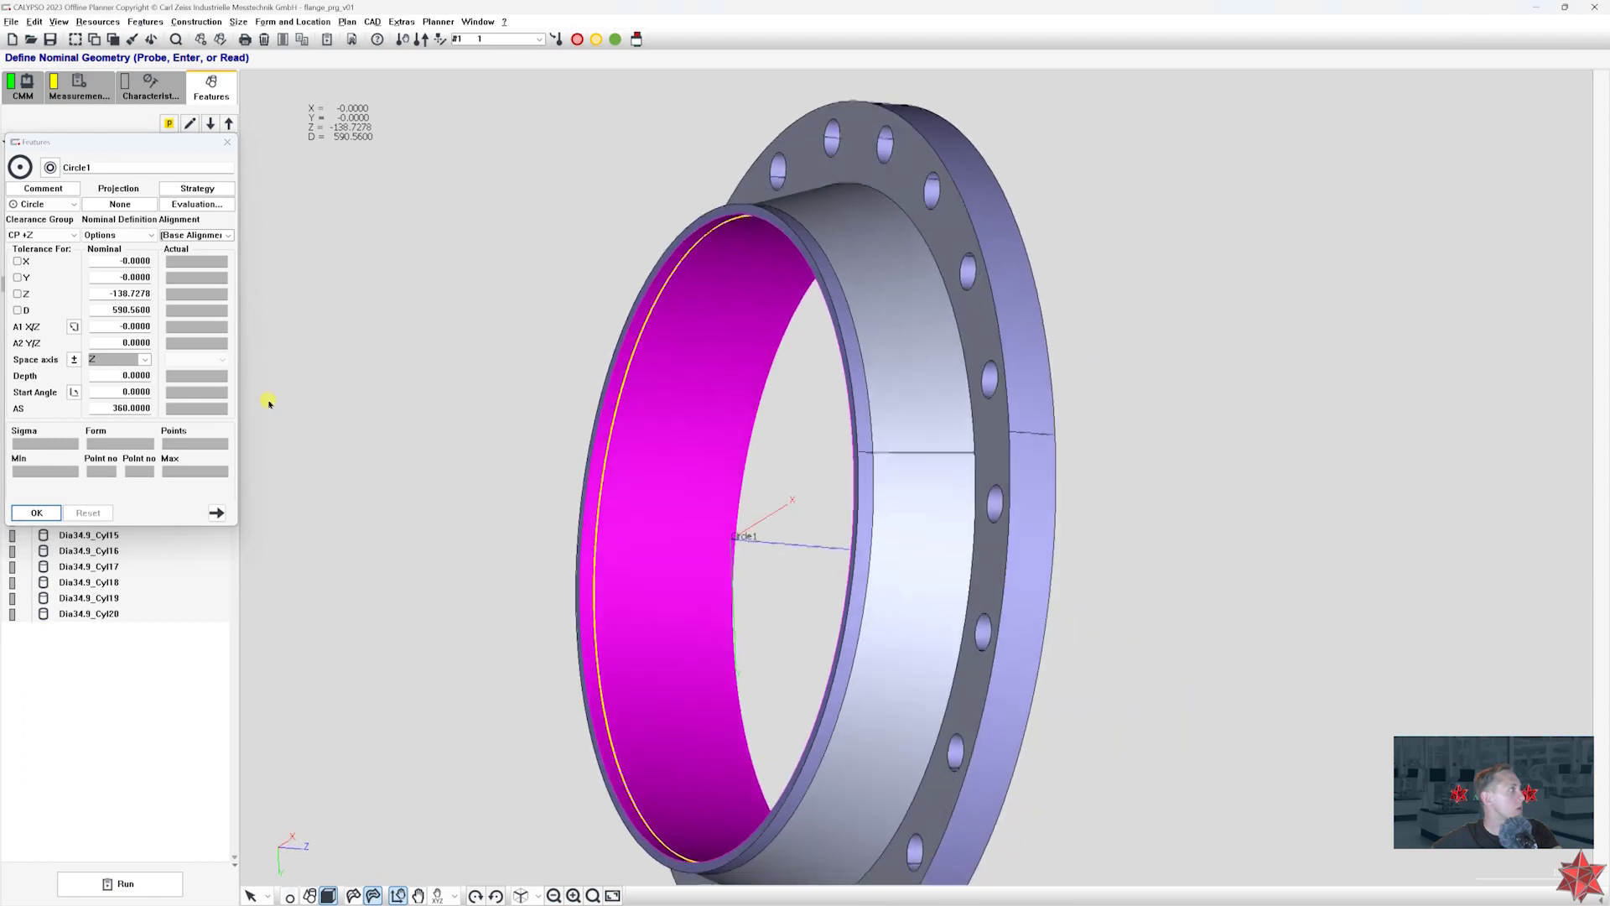
- Set the new circle's nominal Z to -145 and check its position in the bore
drag(116, 295, 349, 299)
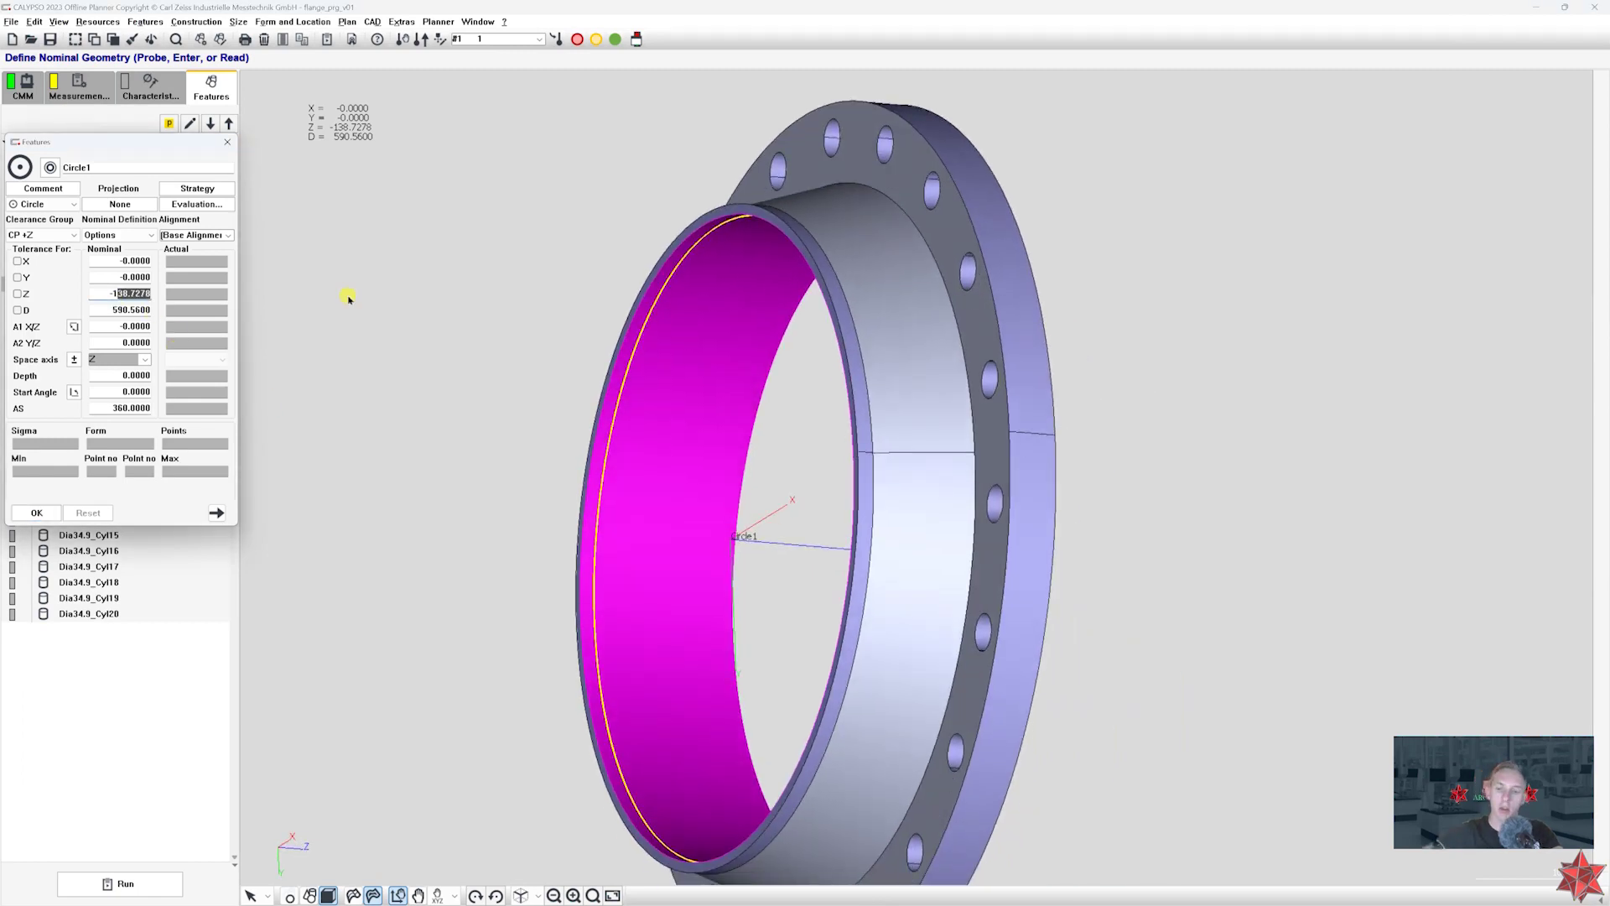
text(45)
key(Return)
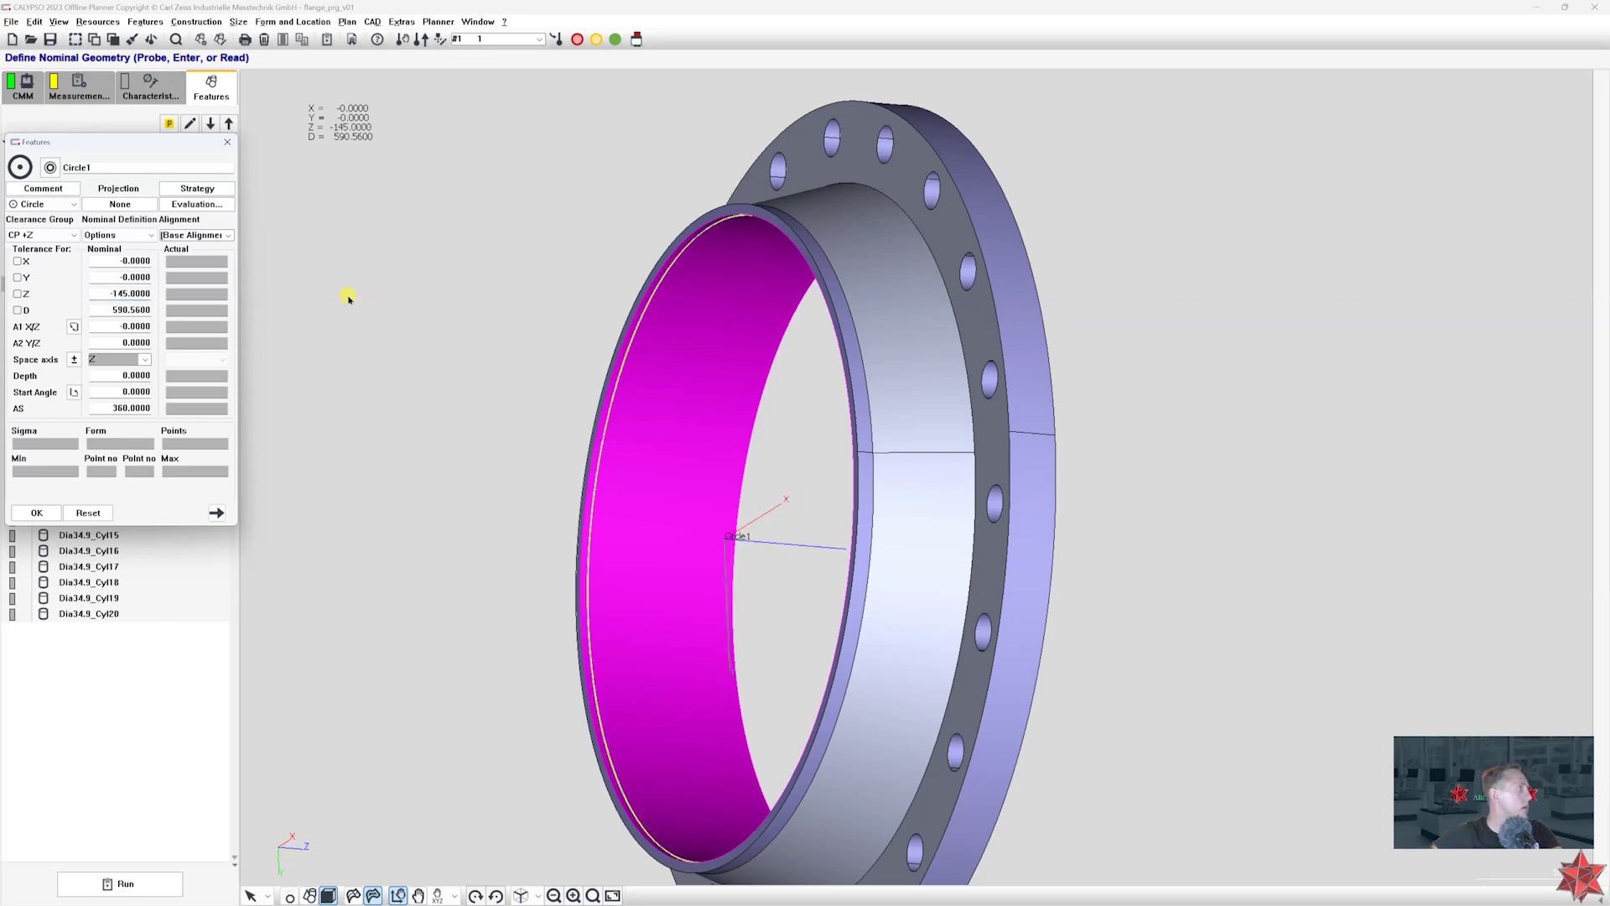
scroll(618, 179, up, 6)
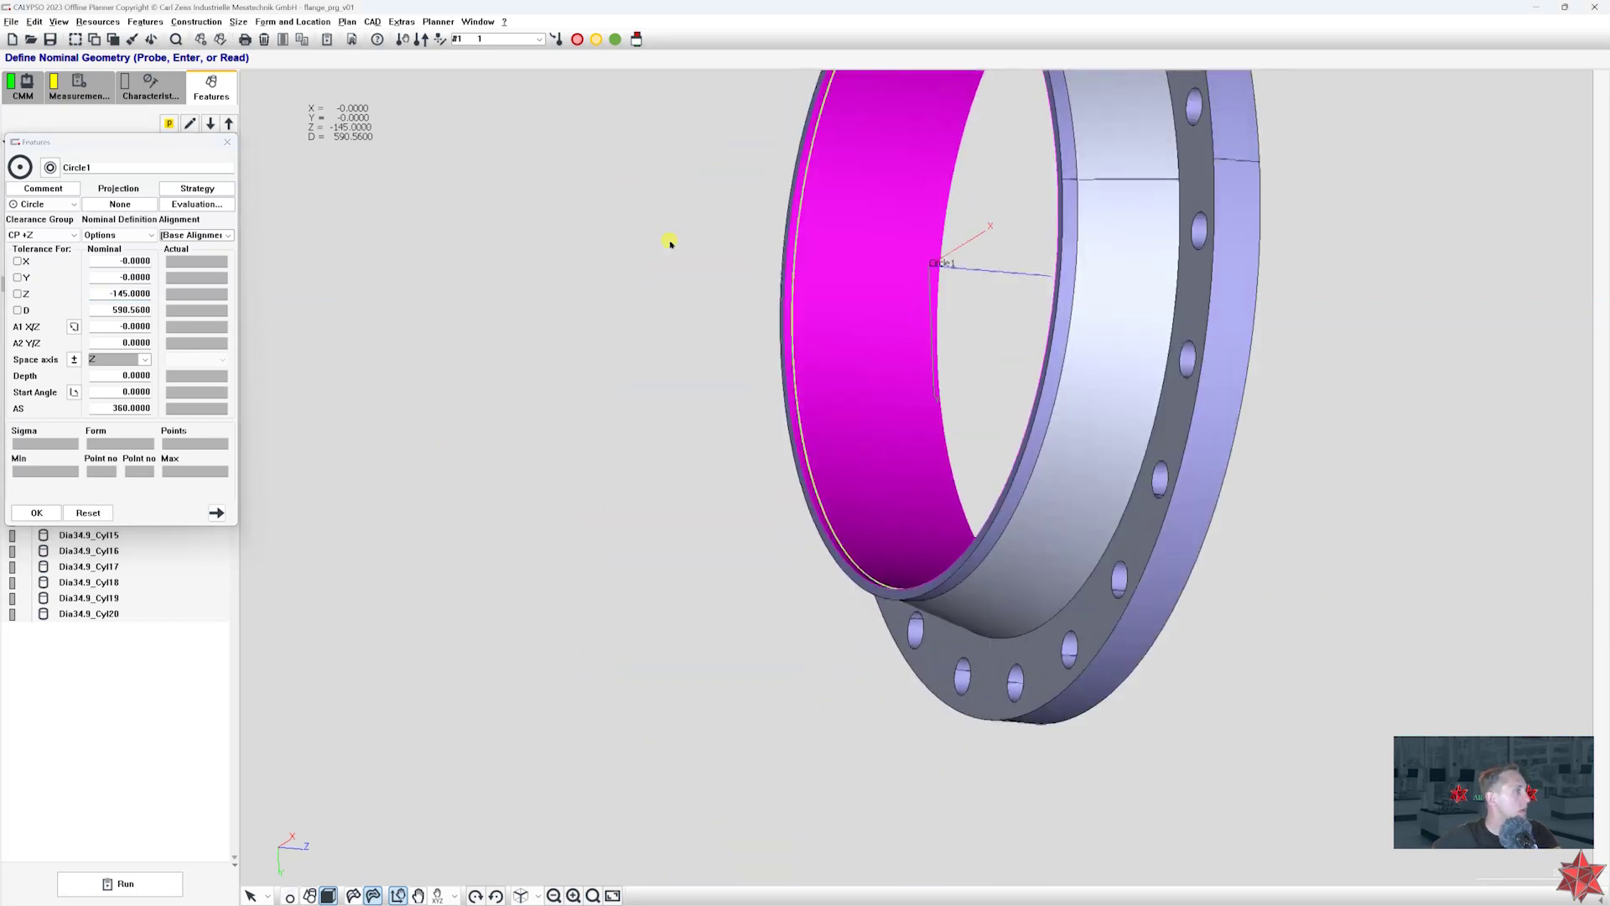
middle_drag(727, 571, 536, 345)
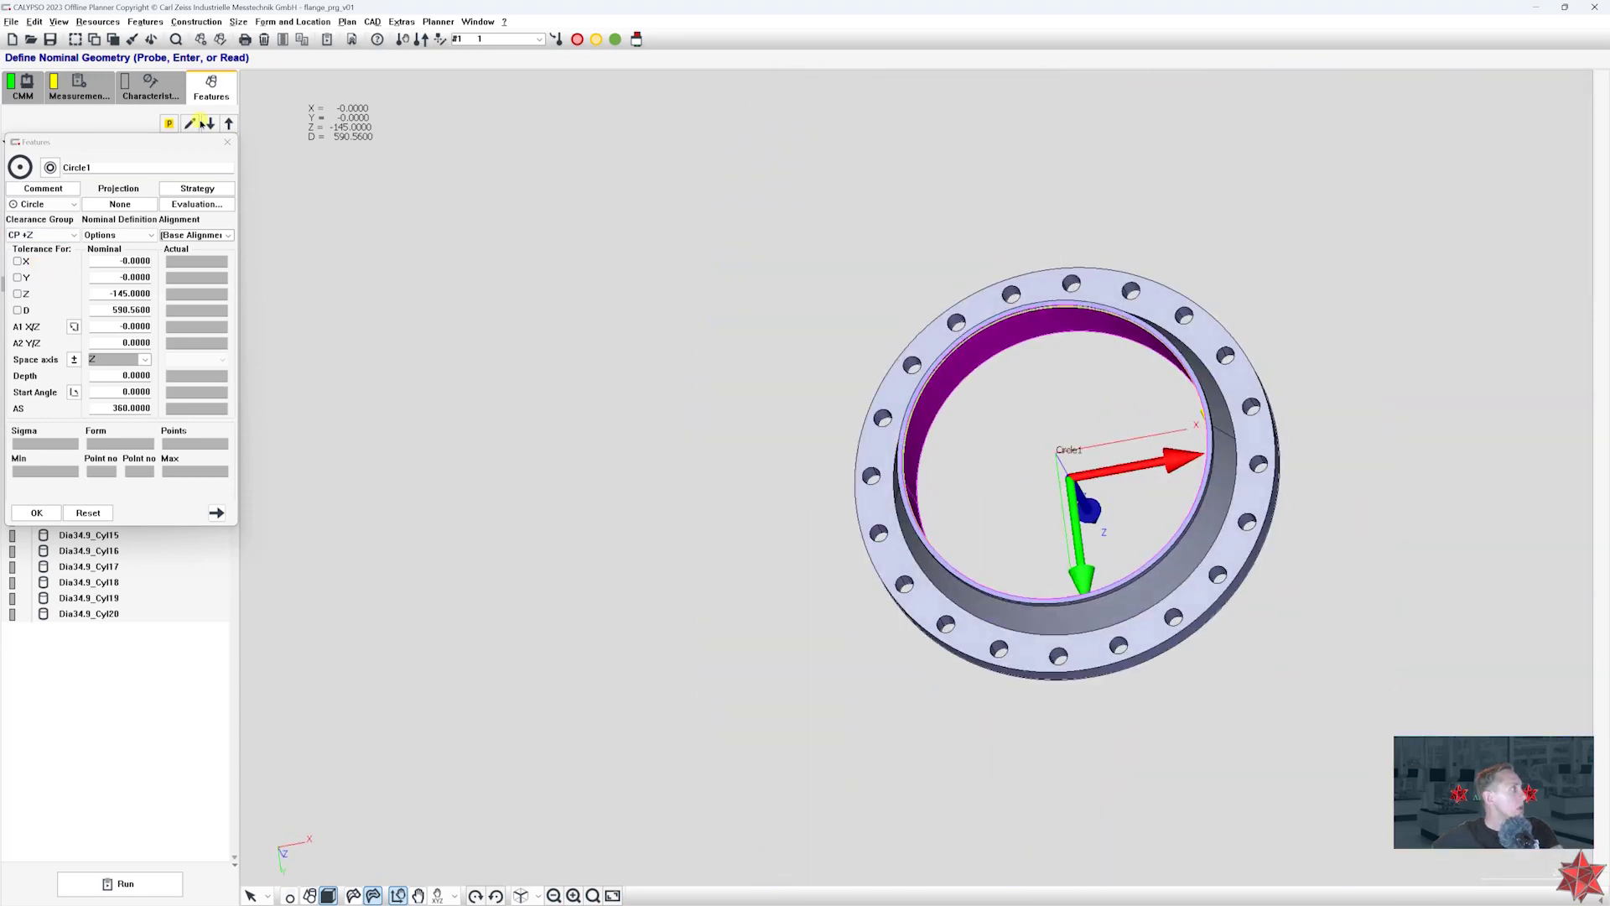
- Rename the new bore circle as H_Cir_Pln1
double_click(121, 167)
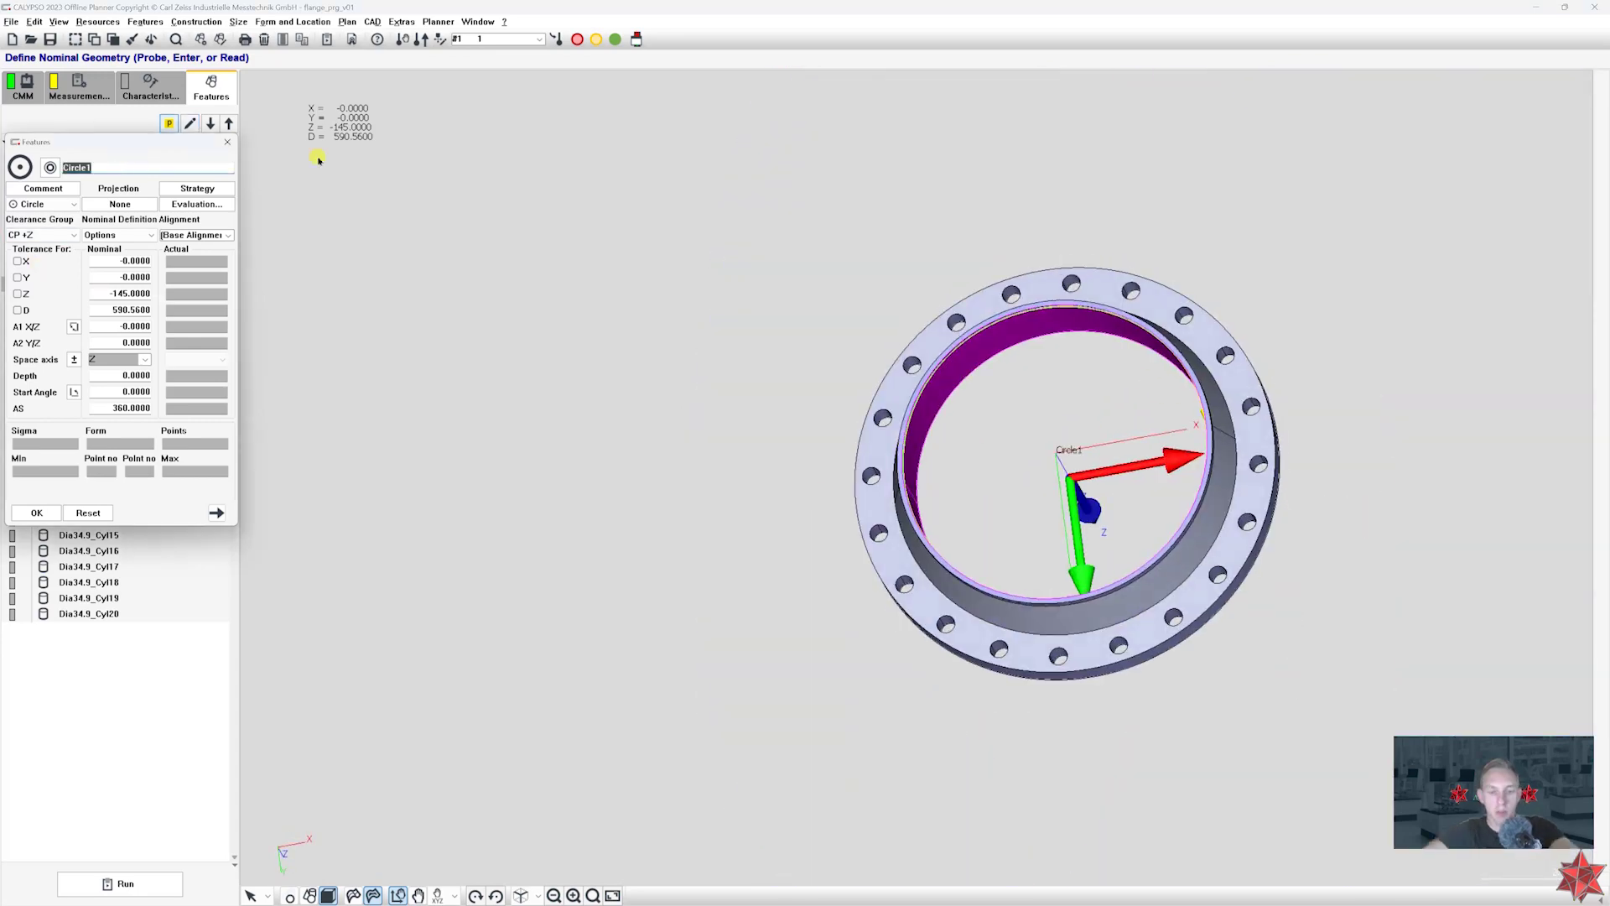
text(H_Ci)
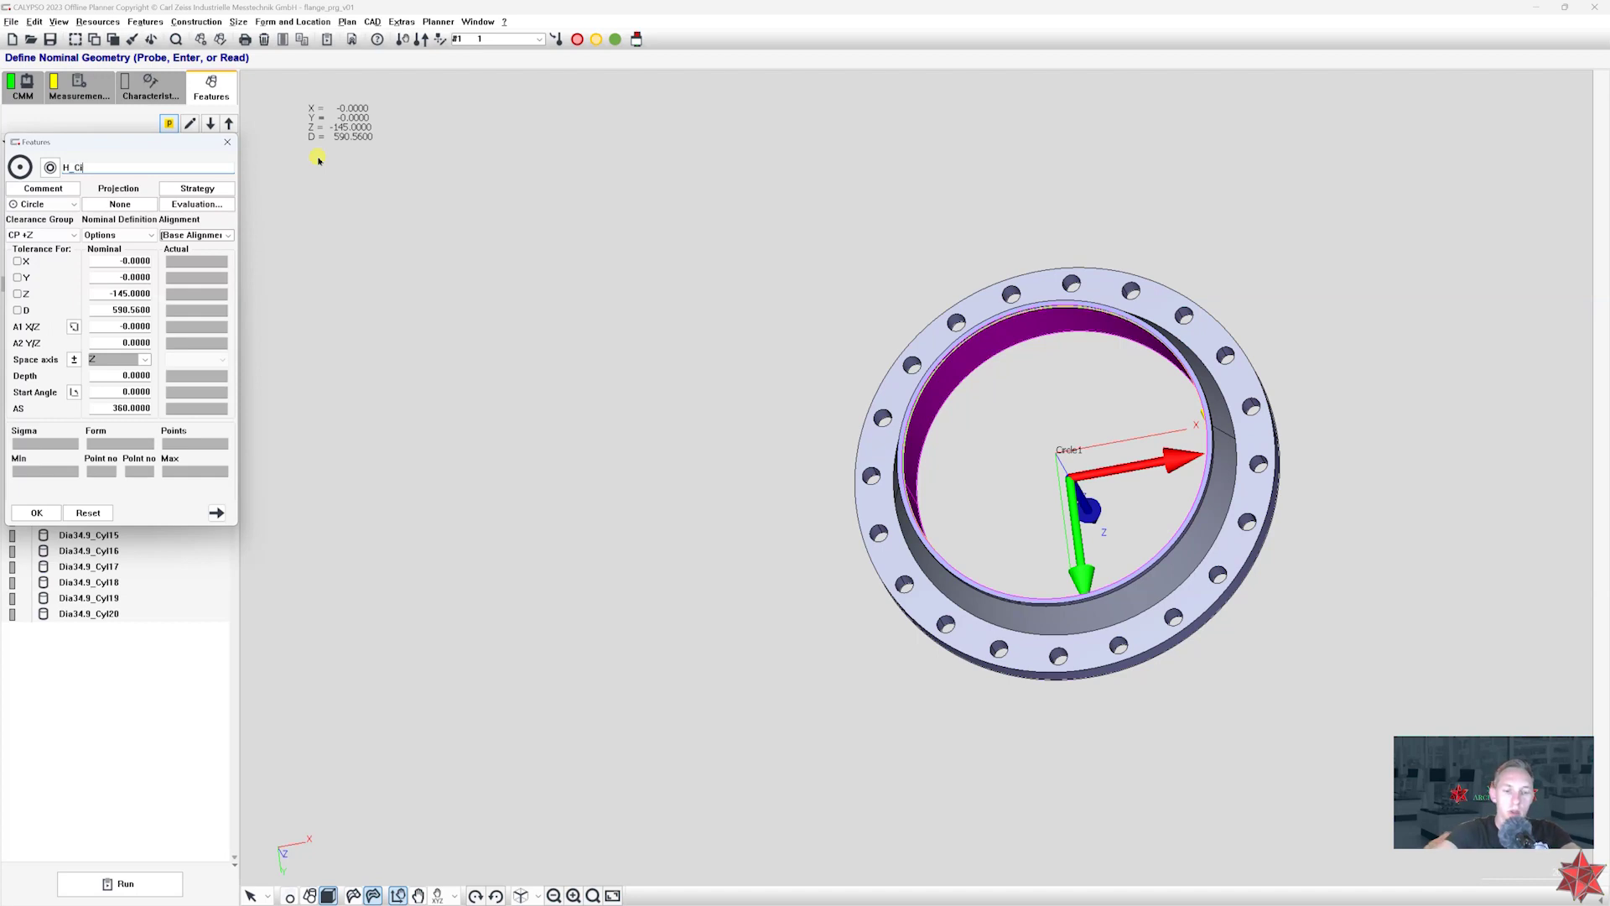
text(r_)
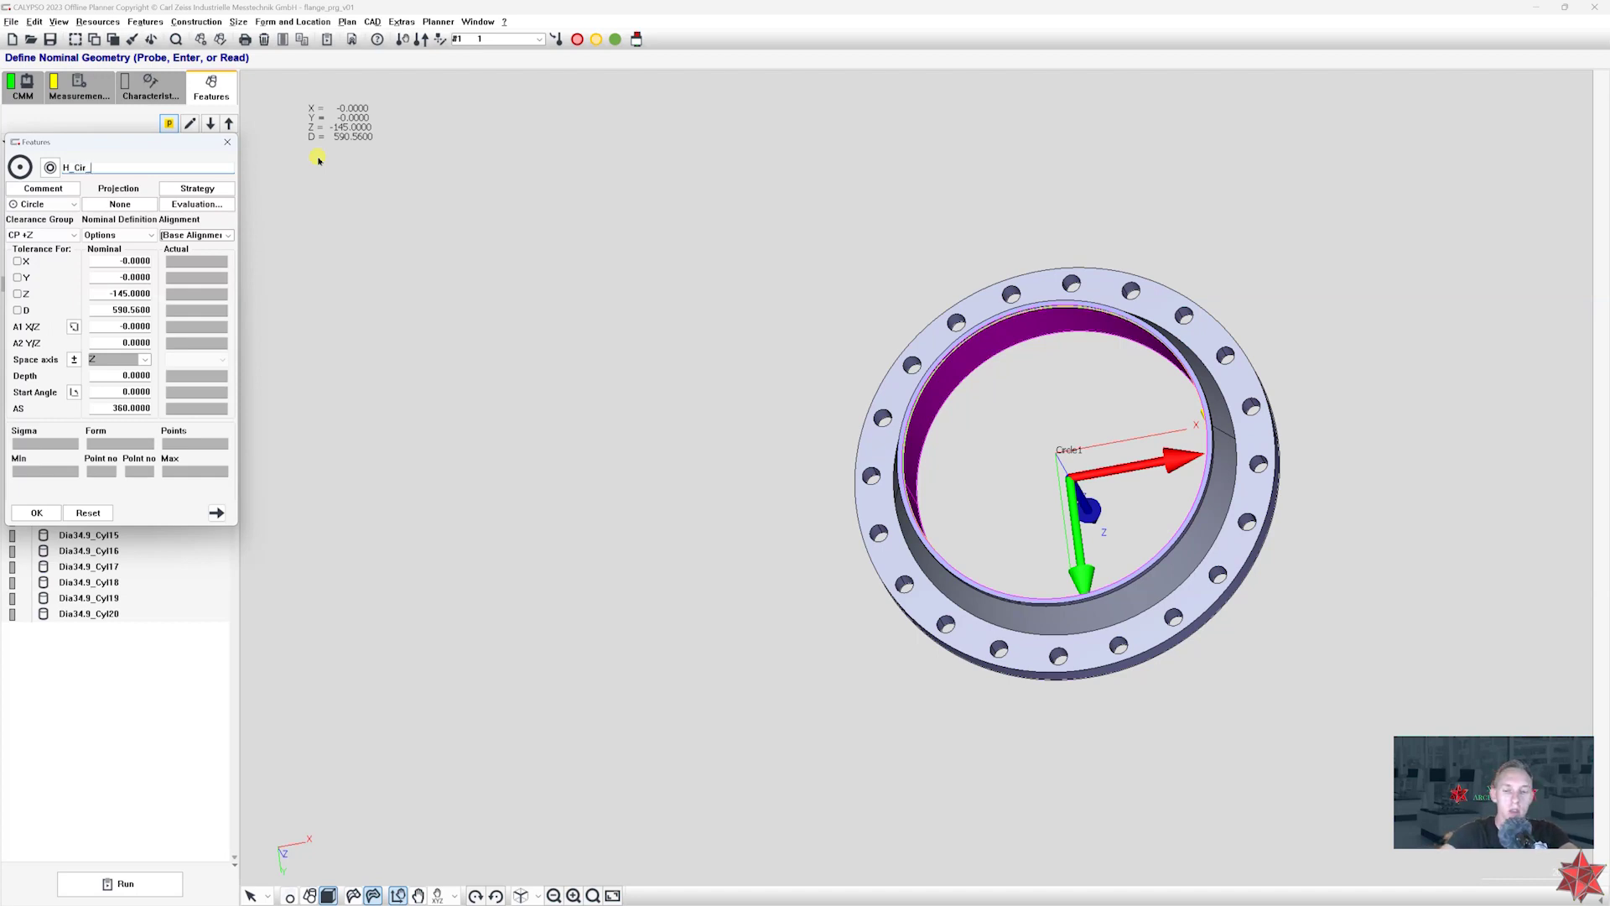
drag(114, 142, 492, 227)
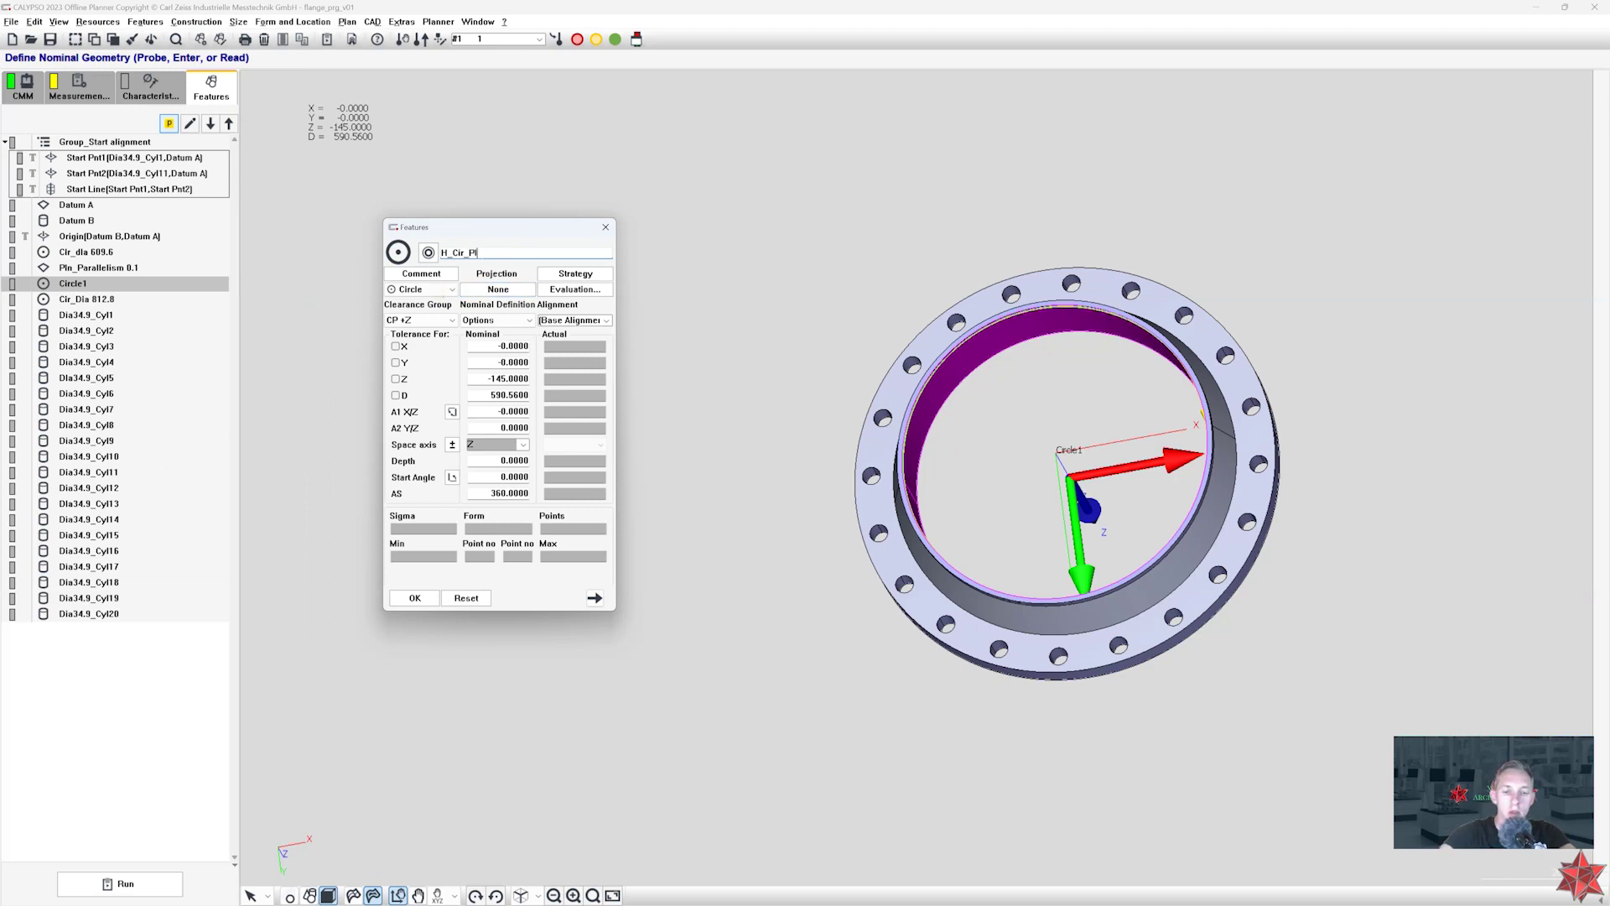
text(1)
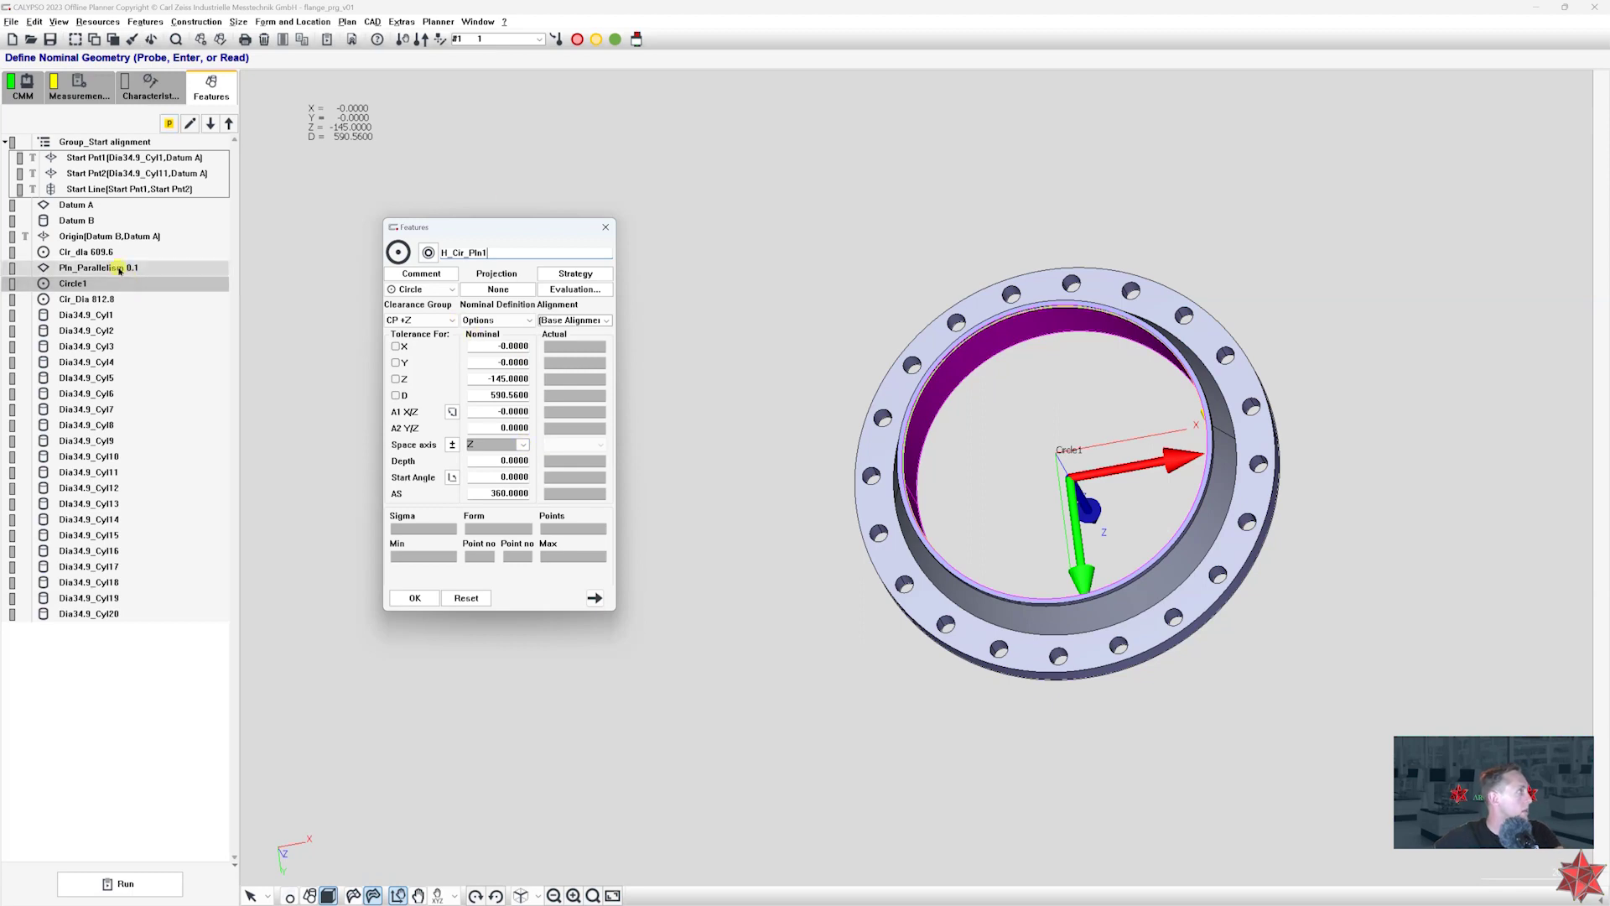
- Set the H_Cir_Pln1 circle path to 7 points probed as single points, and confirm the path, strategy and feature
click(577, 274)
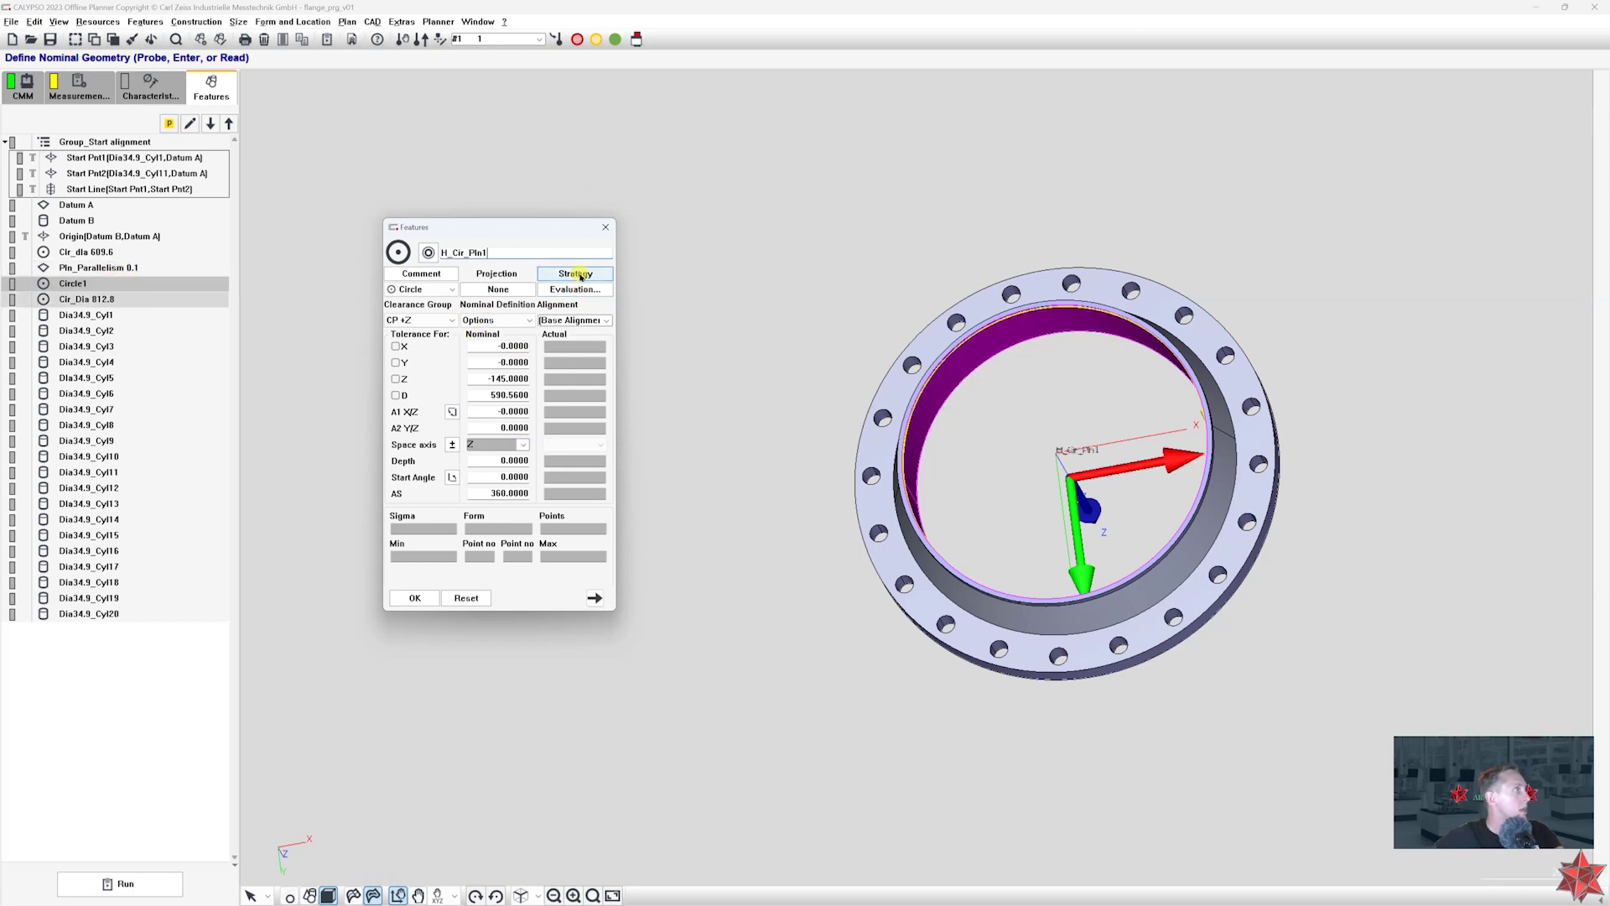
double_click(453, 389)
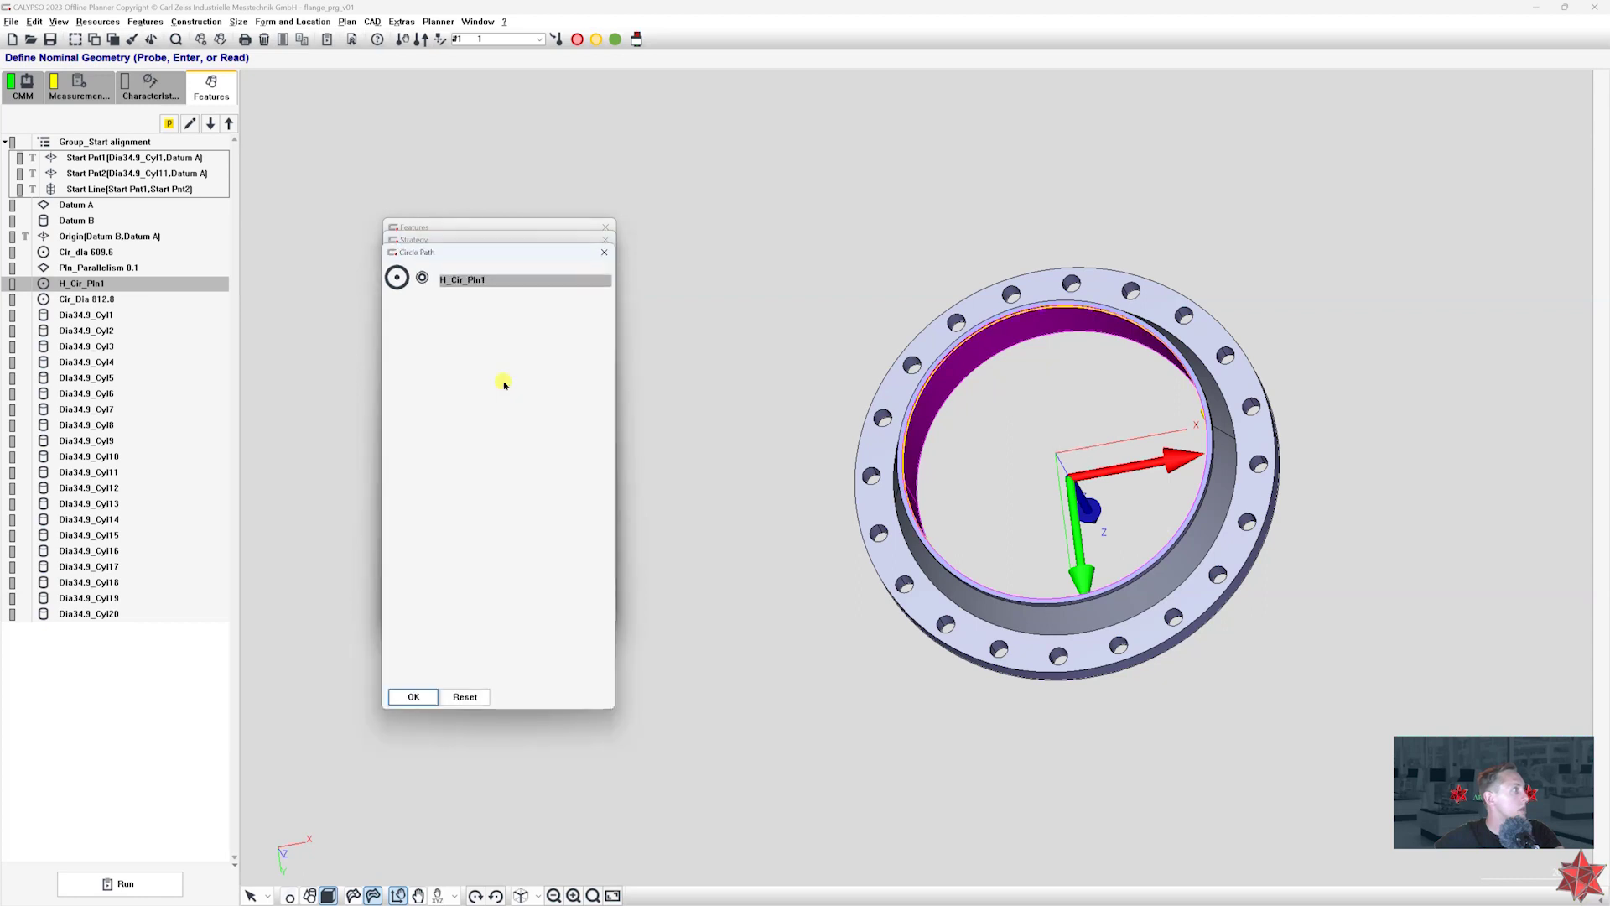
drag(575, 379, 739, 381)
text(7)
click(544, 429)
click(391, 695)
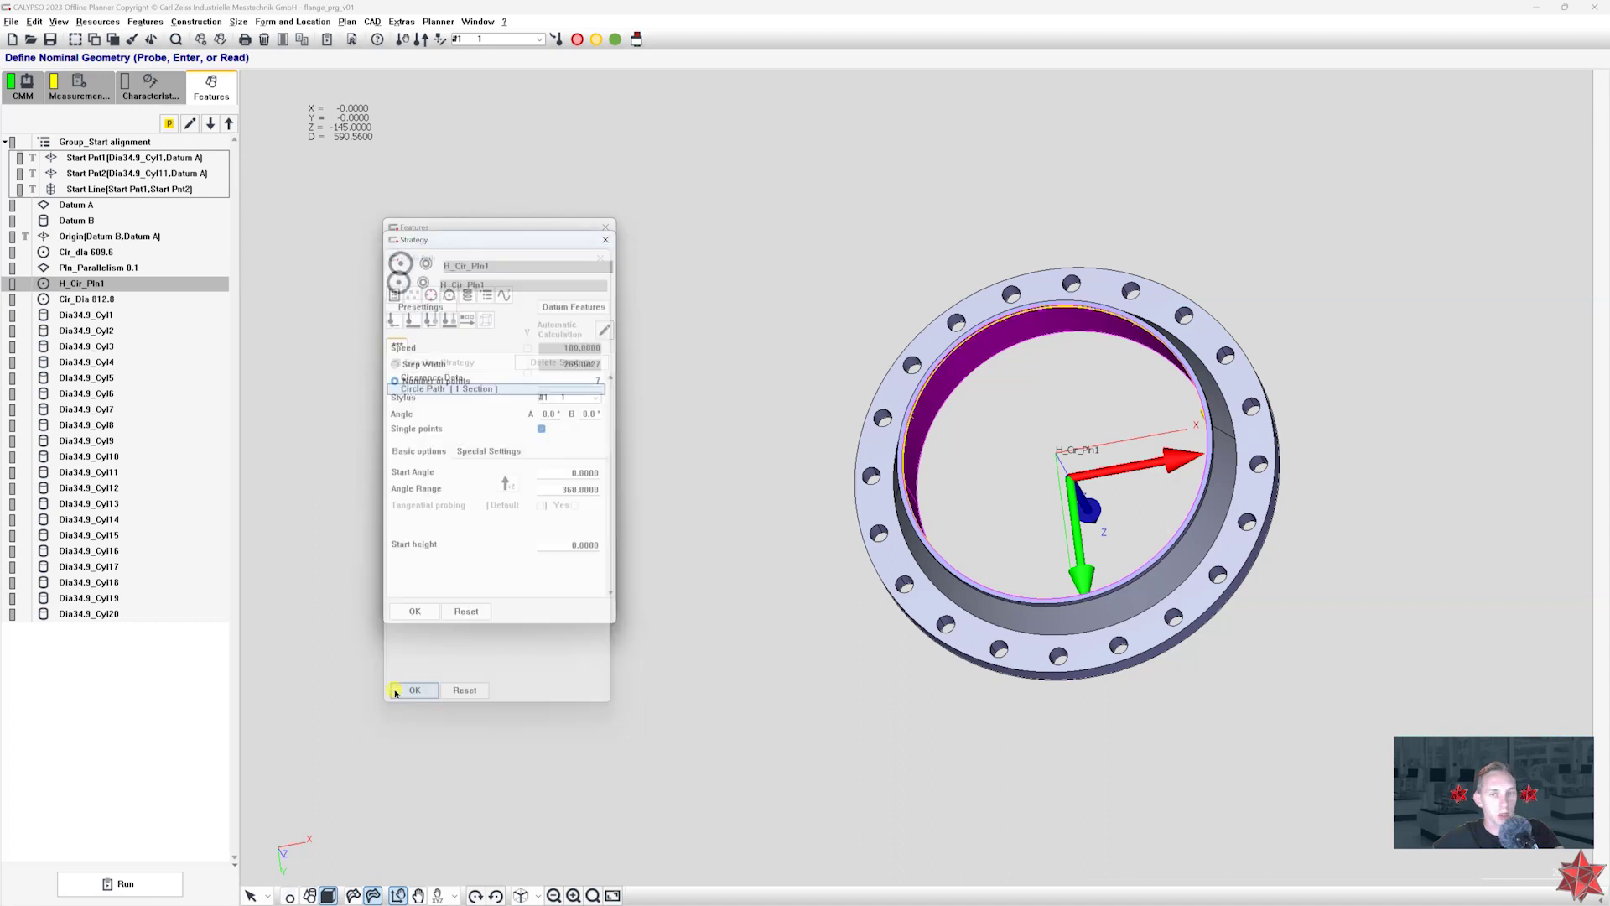
click(412, 611)
click(414, 597)
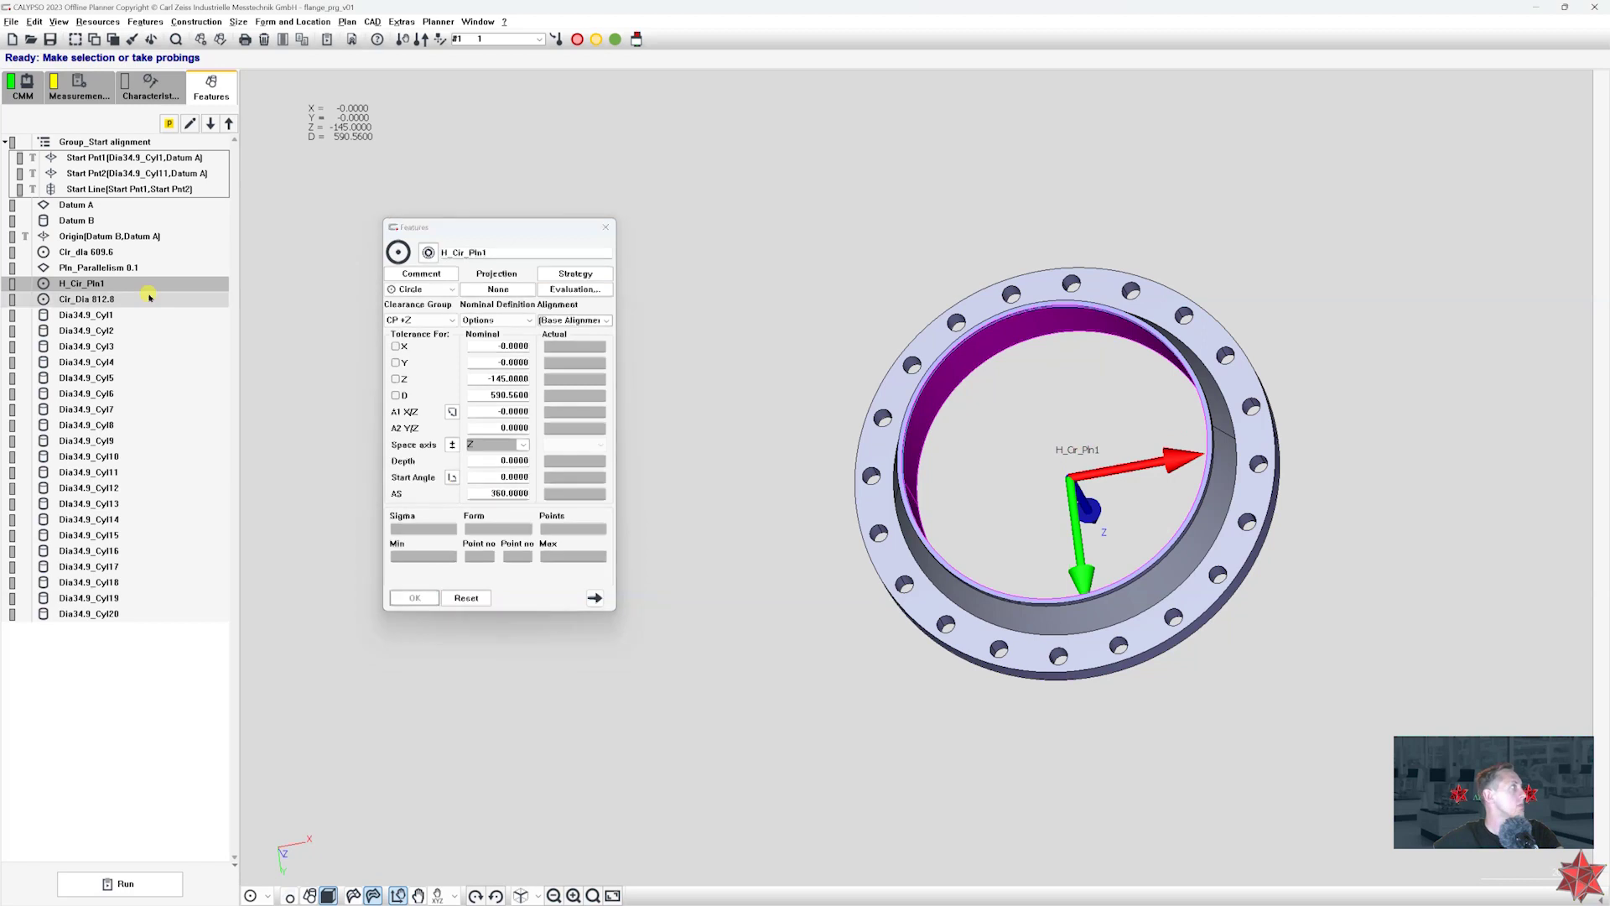
- Reorder the features so H_Cir_Pln1 directly precedes Pln_Parallelism 0.1 and Cir_dia 609.6 follows it
click(128, 268)
click(123, 283)
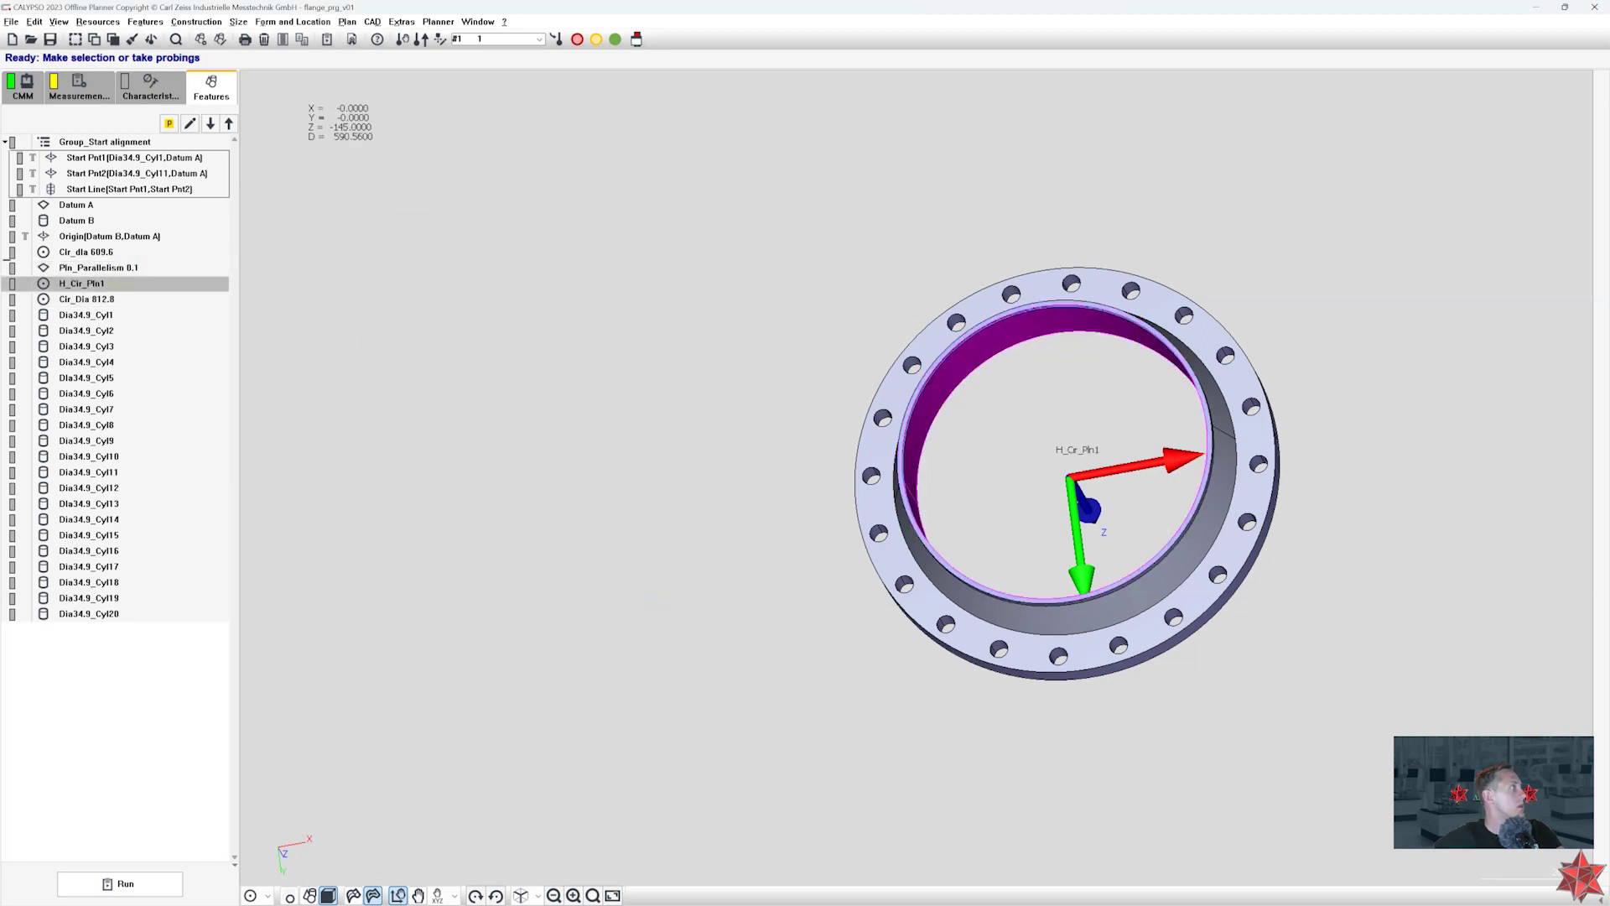
drag(132, 243, 117, 261)
- In Pln_Parallelism 0.1's circle path, define the circle centre's X coordinate with the formula getActual("H_Cir_Pln1").x
double_click(107, 268)
drag(130, 133, 560, 208)
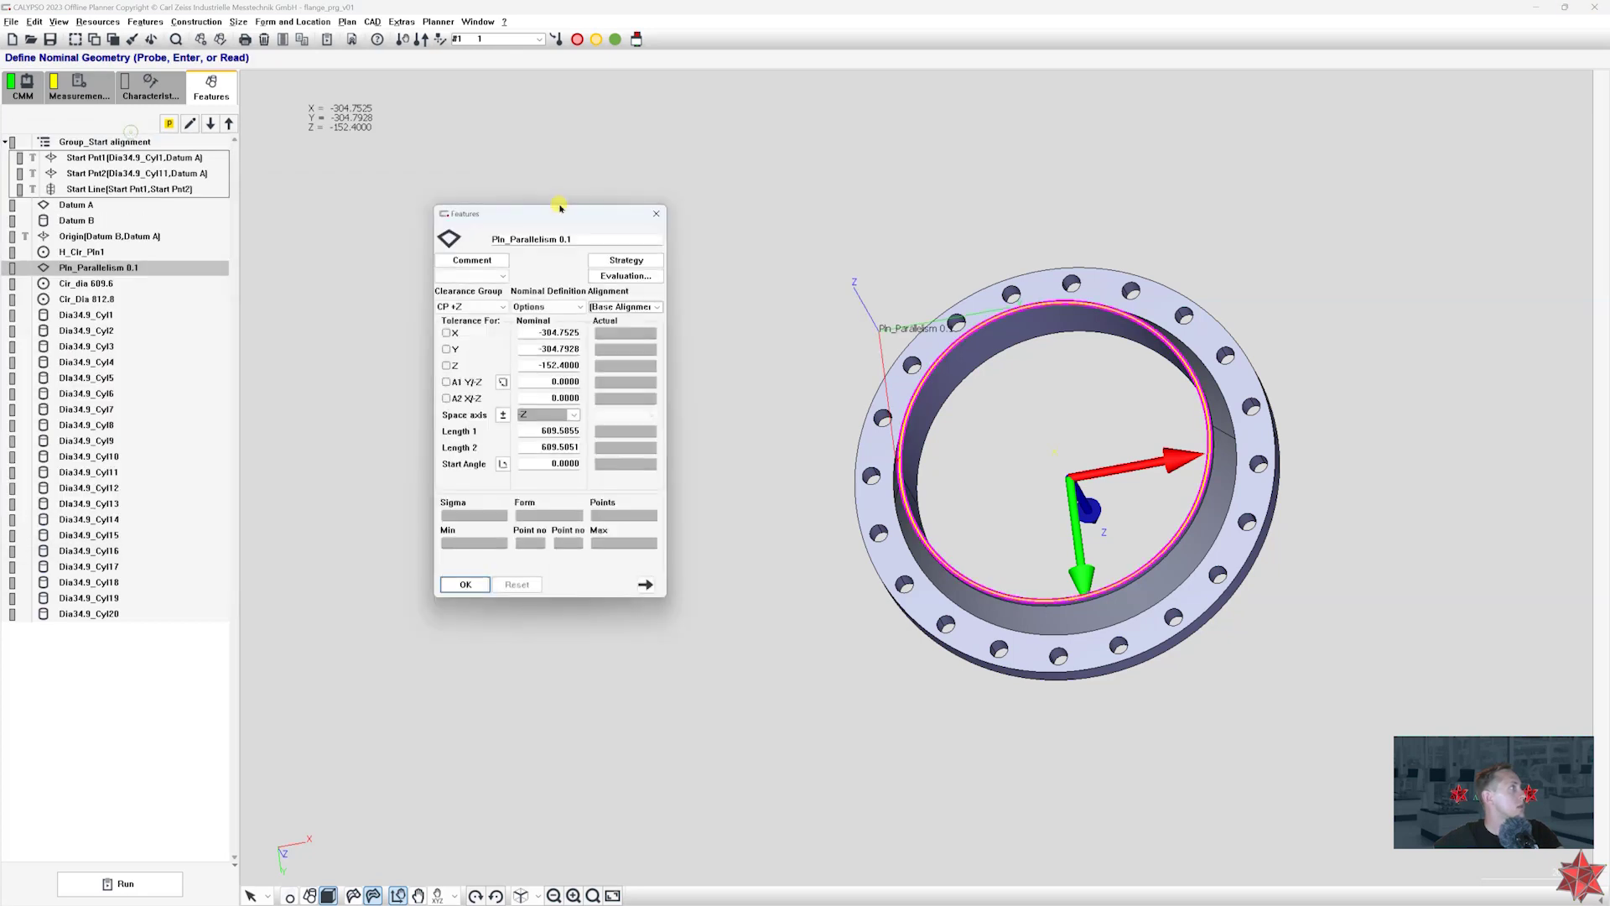
click(622, 260)
double_click(491, 378)
right_click(450, 547)
click(483, 557)
drag(631, 433, 623, 528)
scroll(594, 487, up, 2)
scroll(594, 488, up, 4)
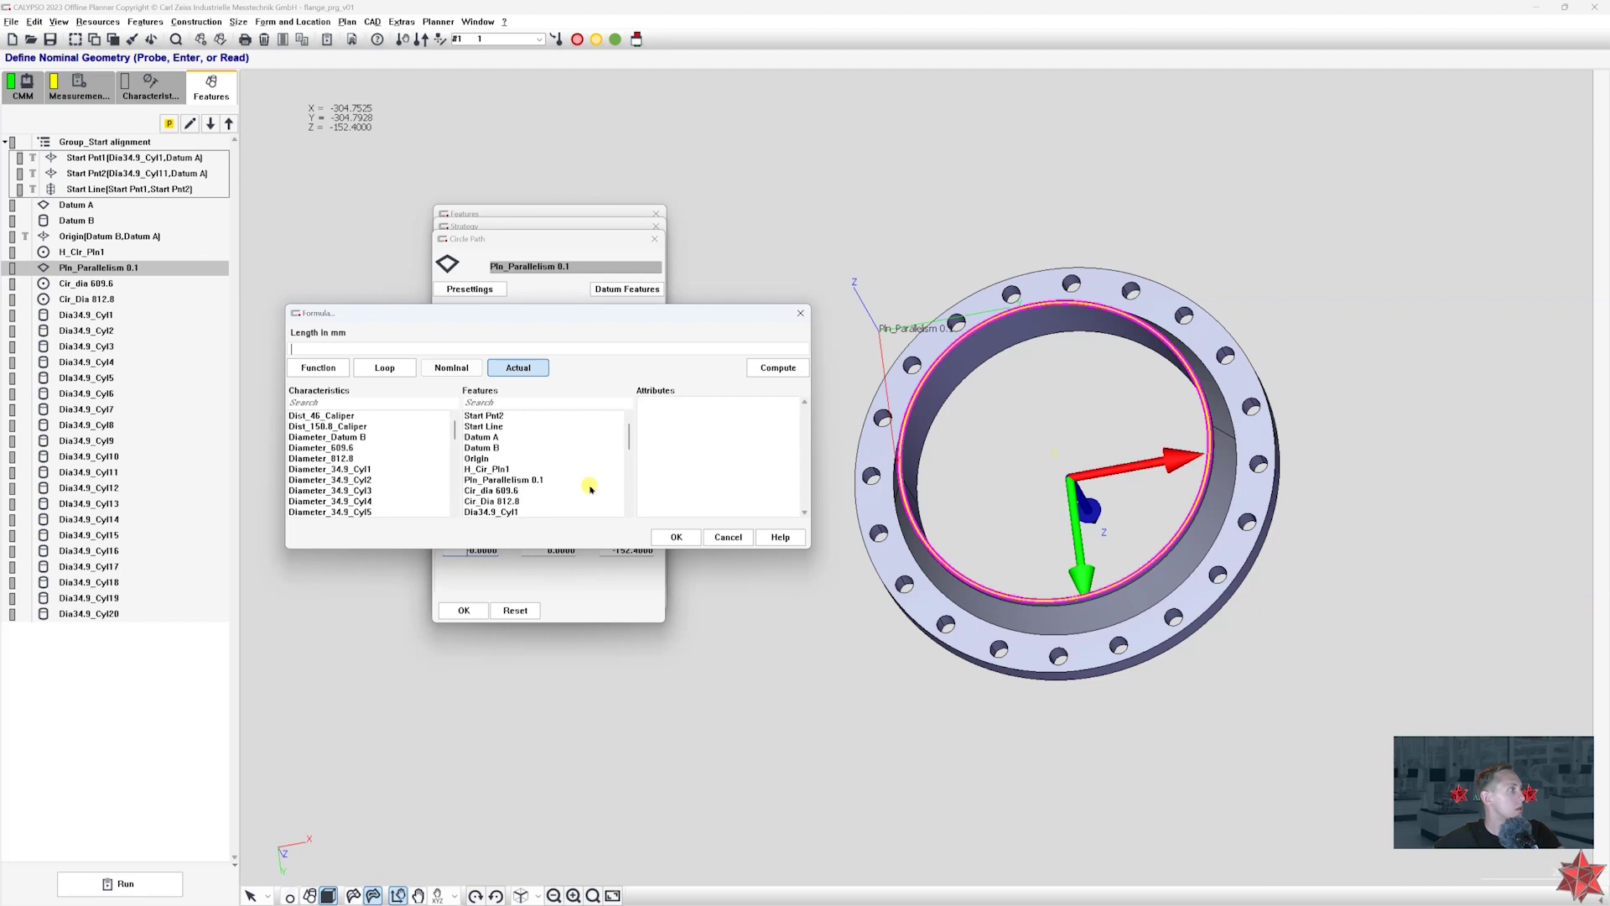
click(534, 470)
double_click(656, 403)
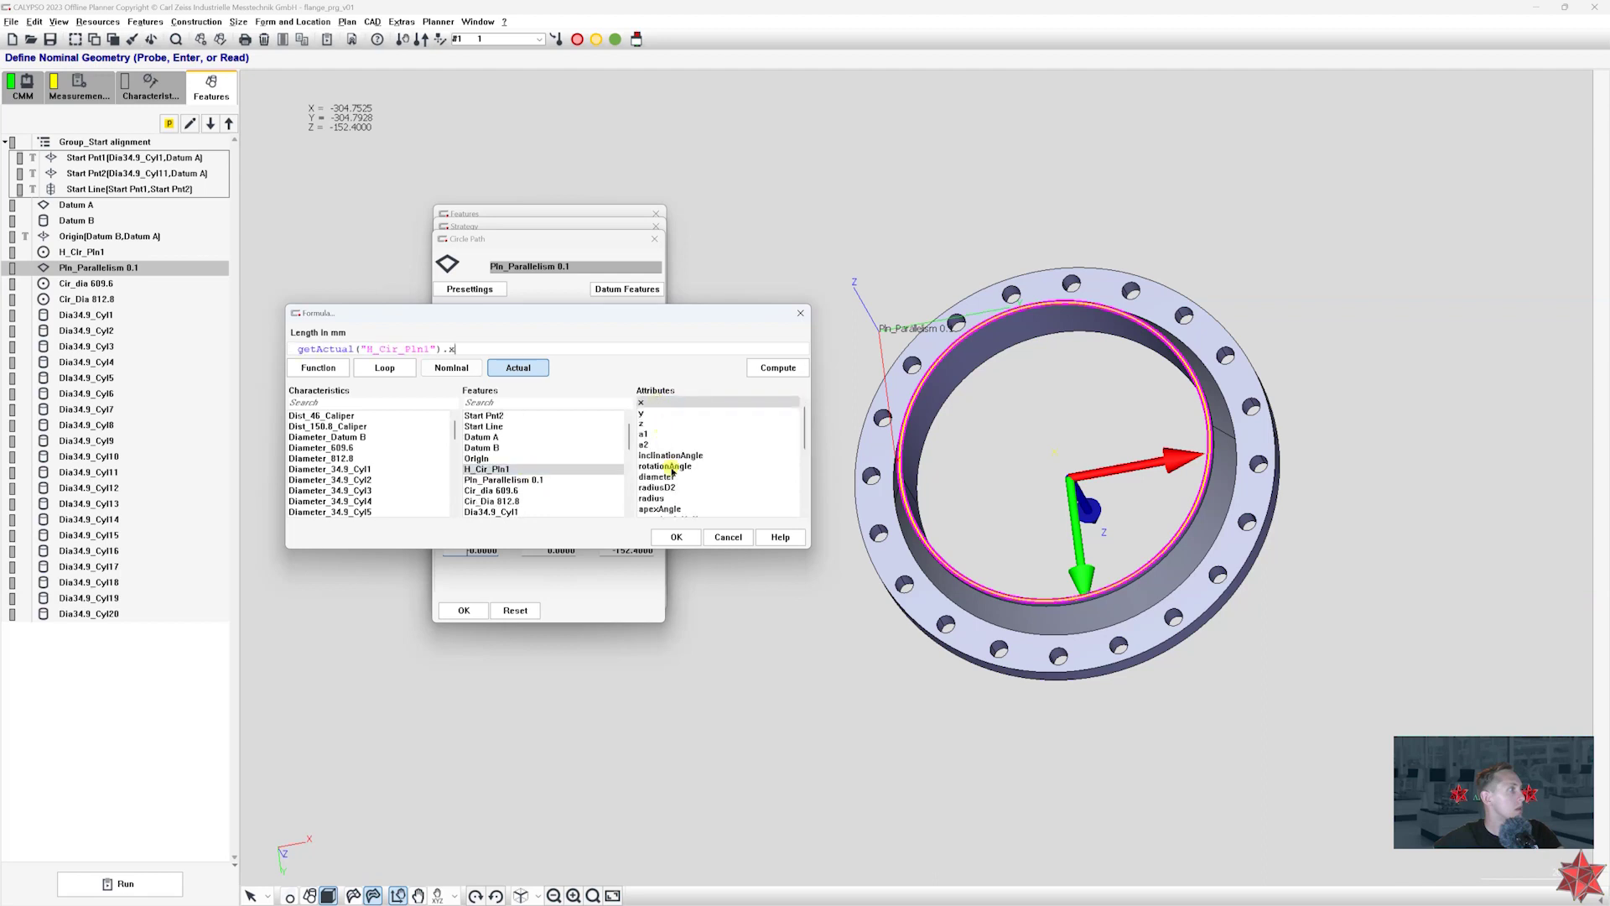
click(675, 538)
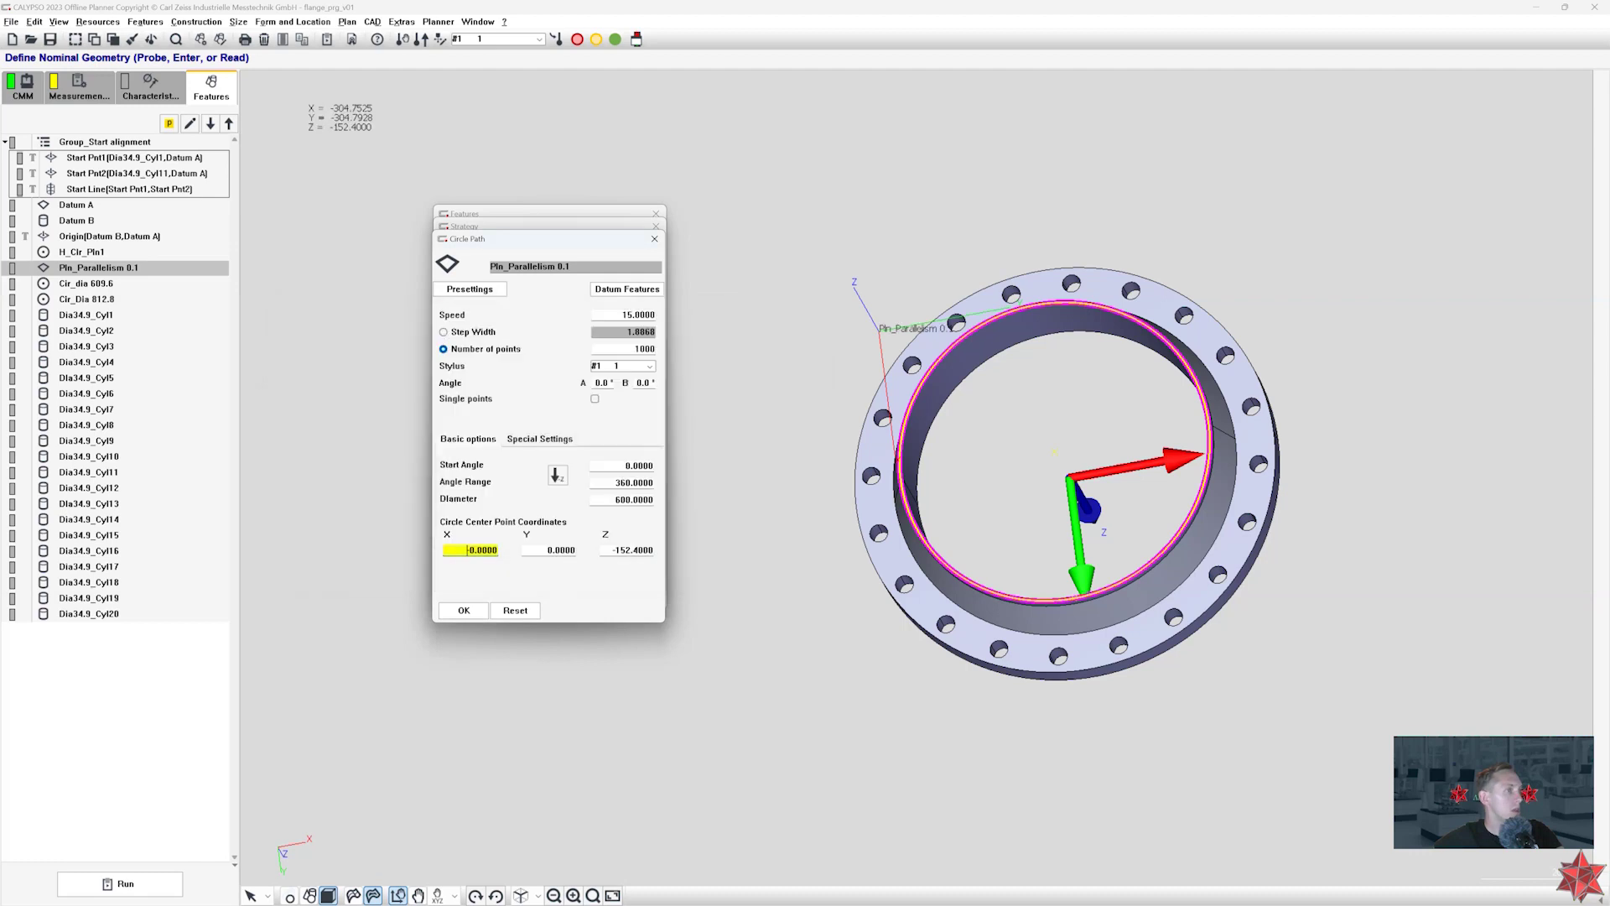
- Define the circle centre's Y coordinate in Pln_Parallelism 0.1's circle path with the formula getActual("H_Cir_Pln1").y
right_click(537, 551)
click(560, 556)
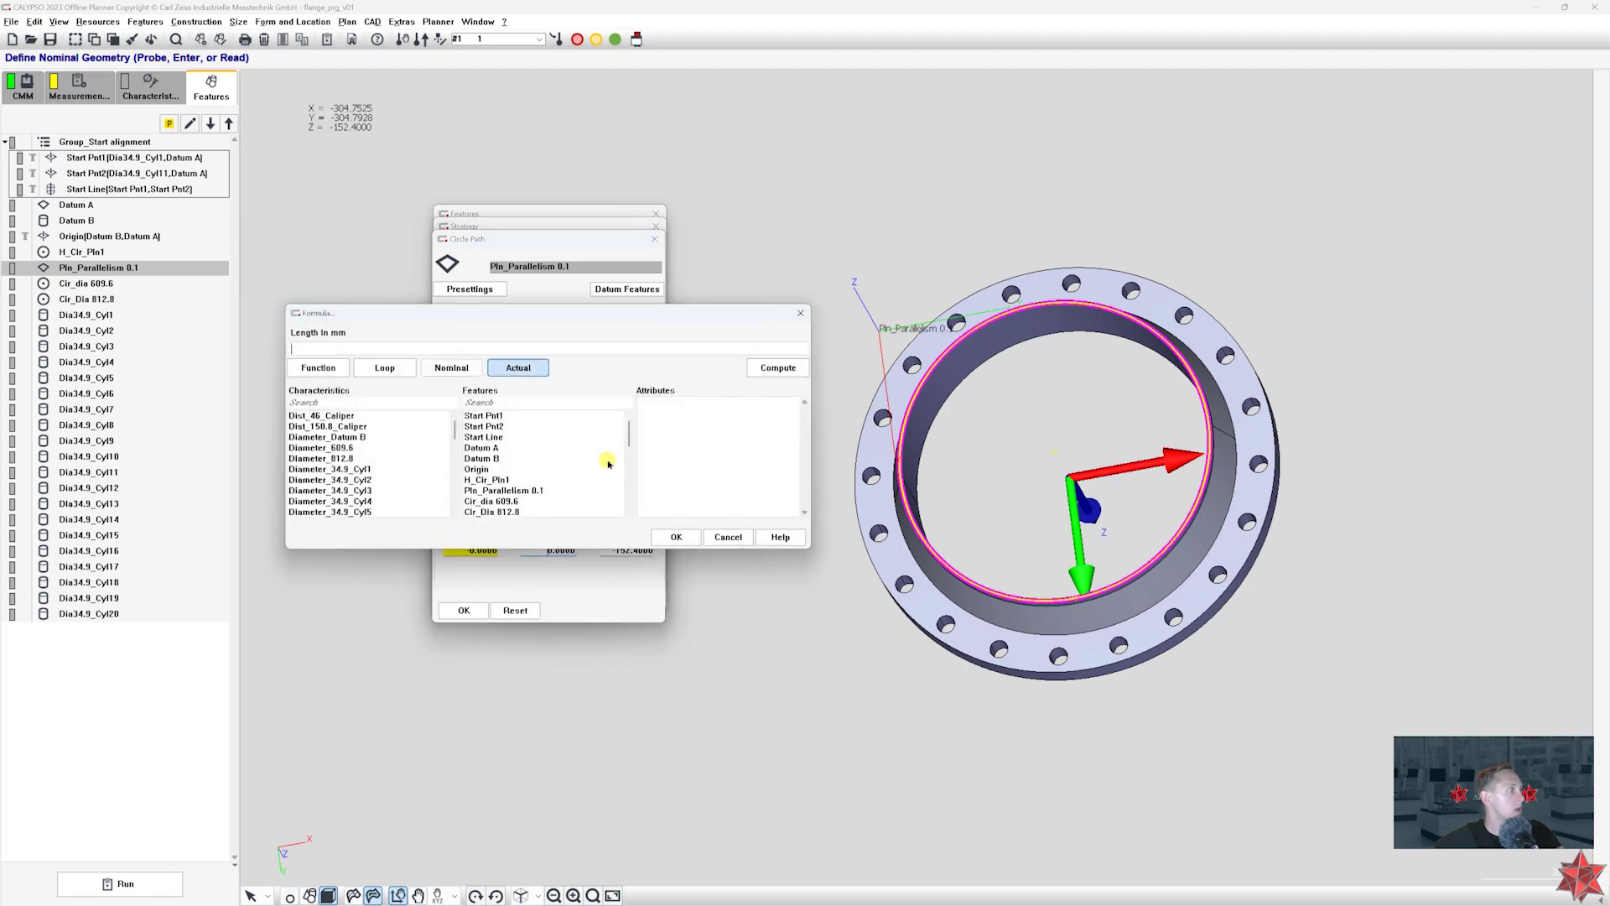
click(515, 481)
double_click(641, 413)
click(676, 538)
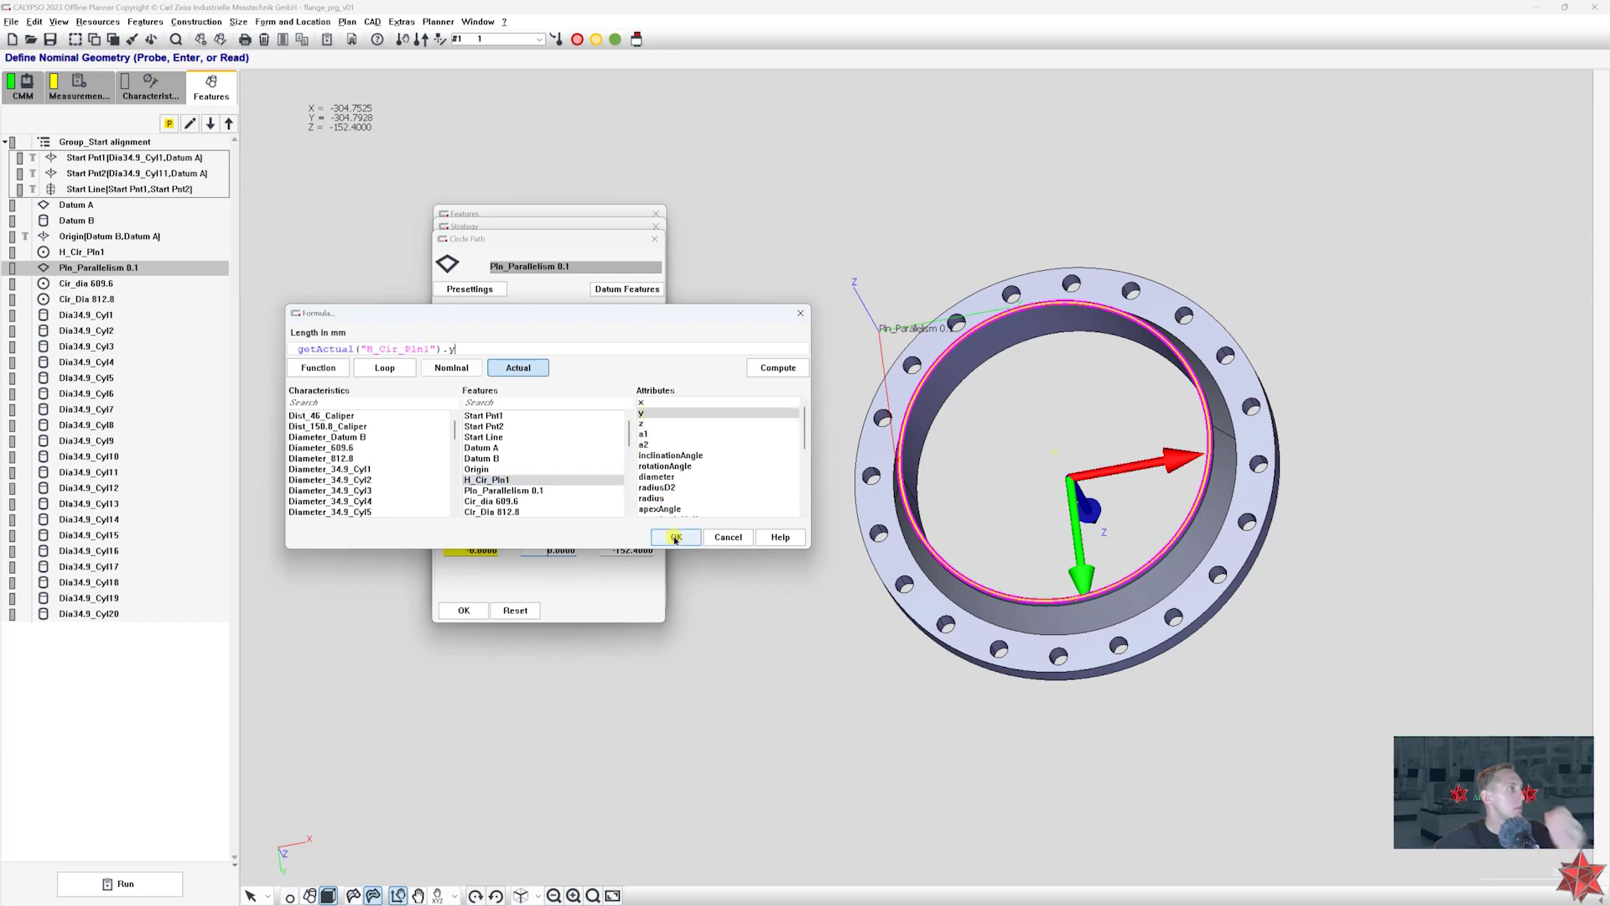
click(462, 611)
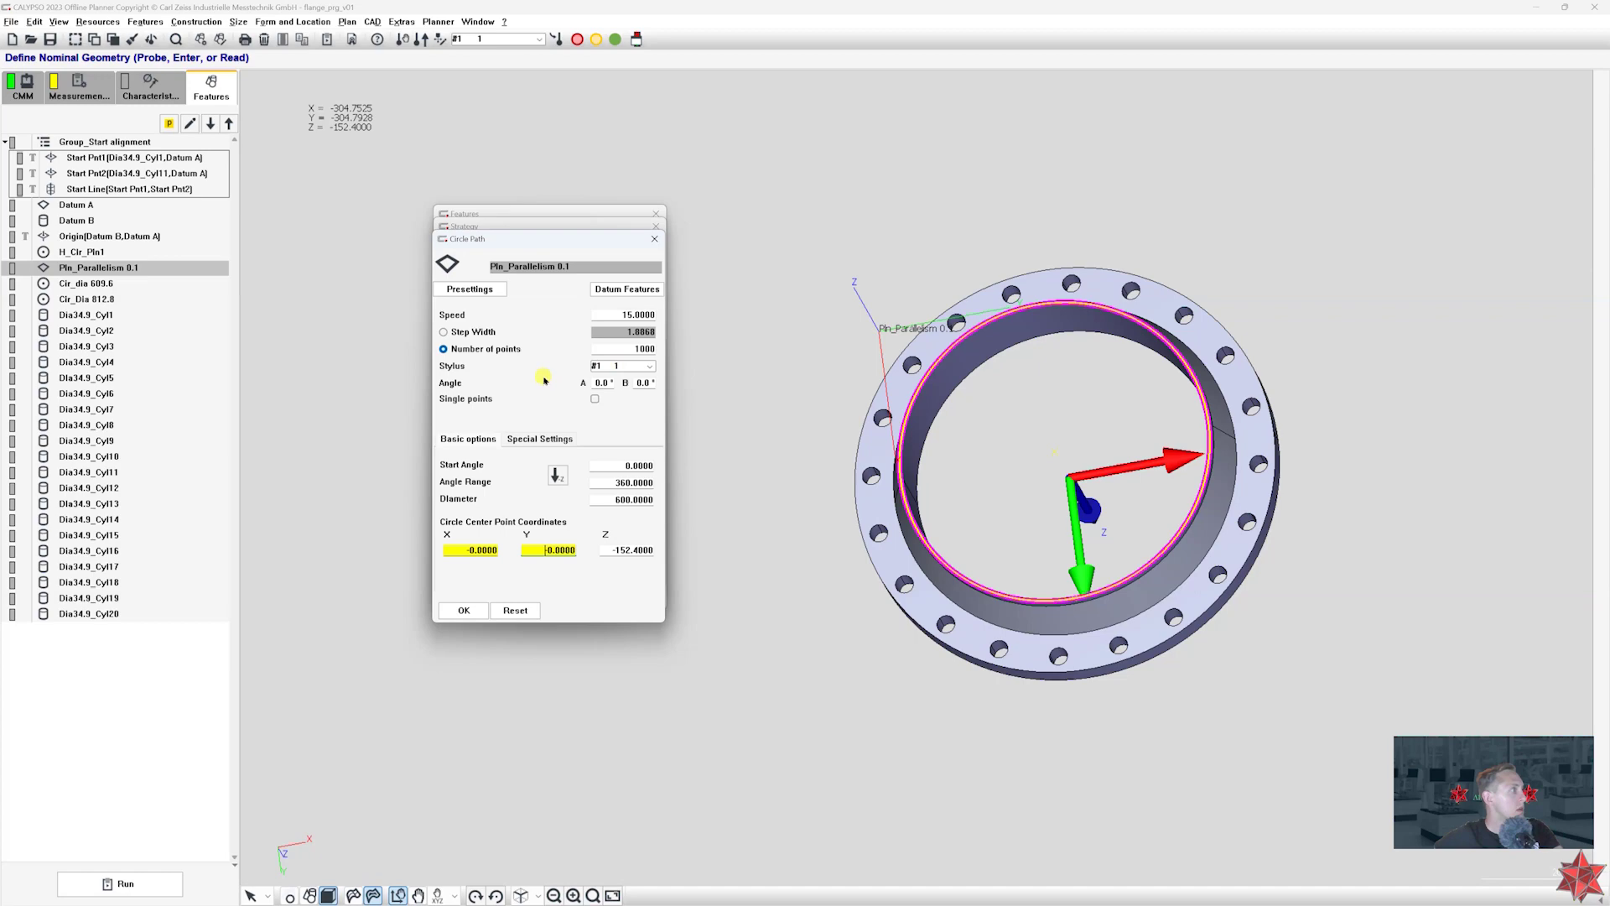
- Set the circle path's speed to 5 and angle range to 380, and confirm the path, strategy and feature
drag(512, 238, 601, 222)
middle_drag(1089, 400, 1070, 457)
click(676, 301)
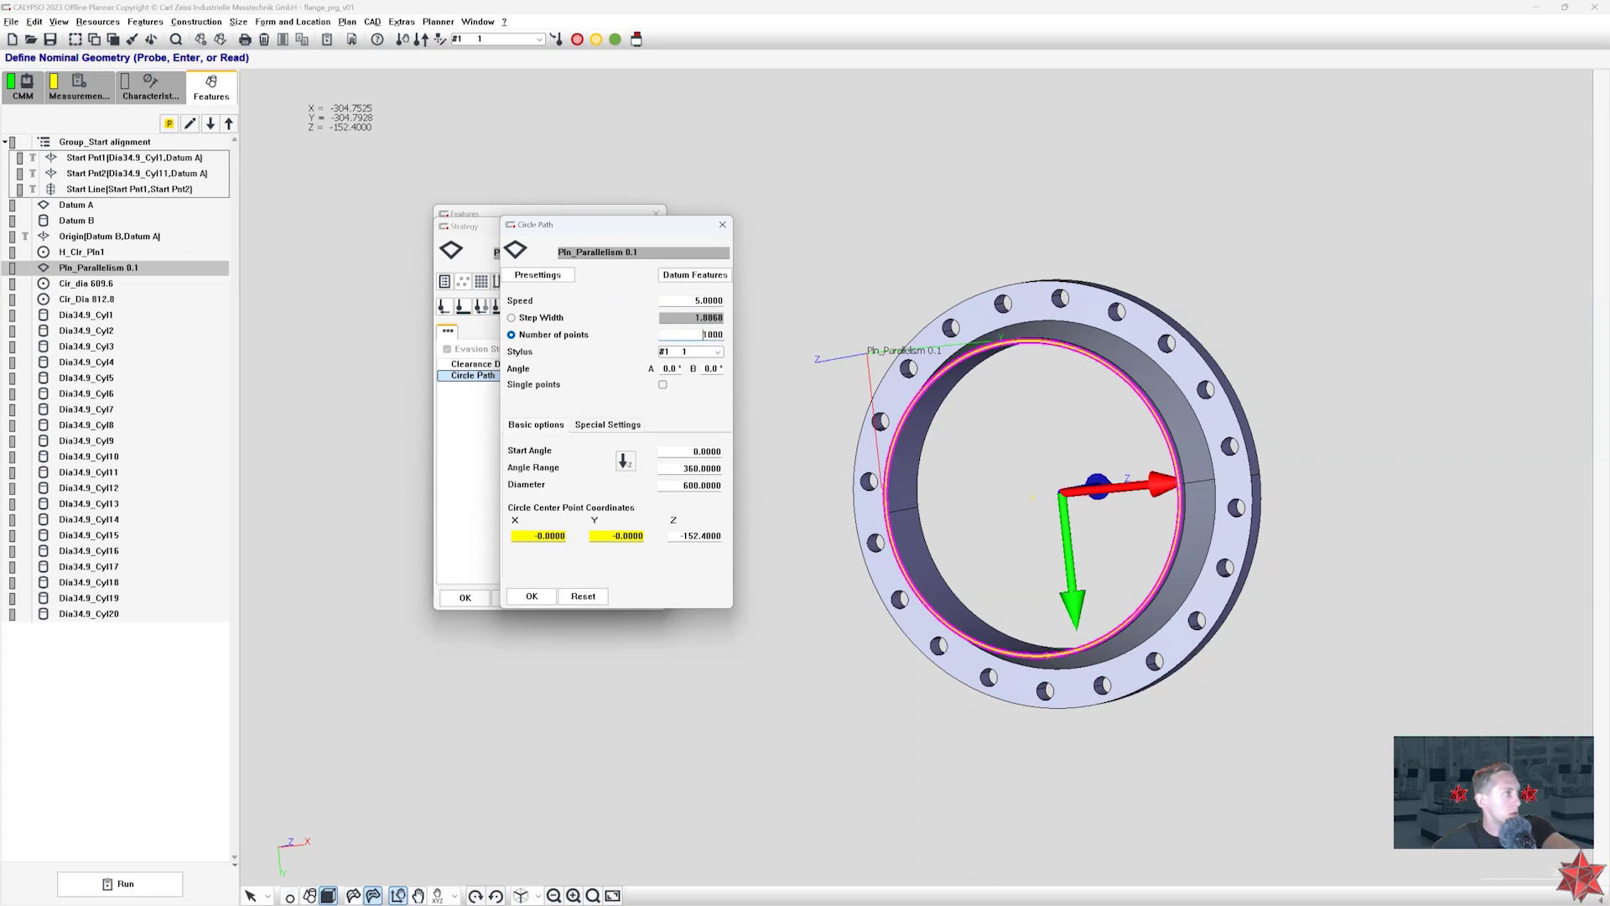
middle_drag(1338, 590, 1315, 605)
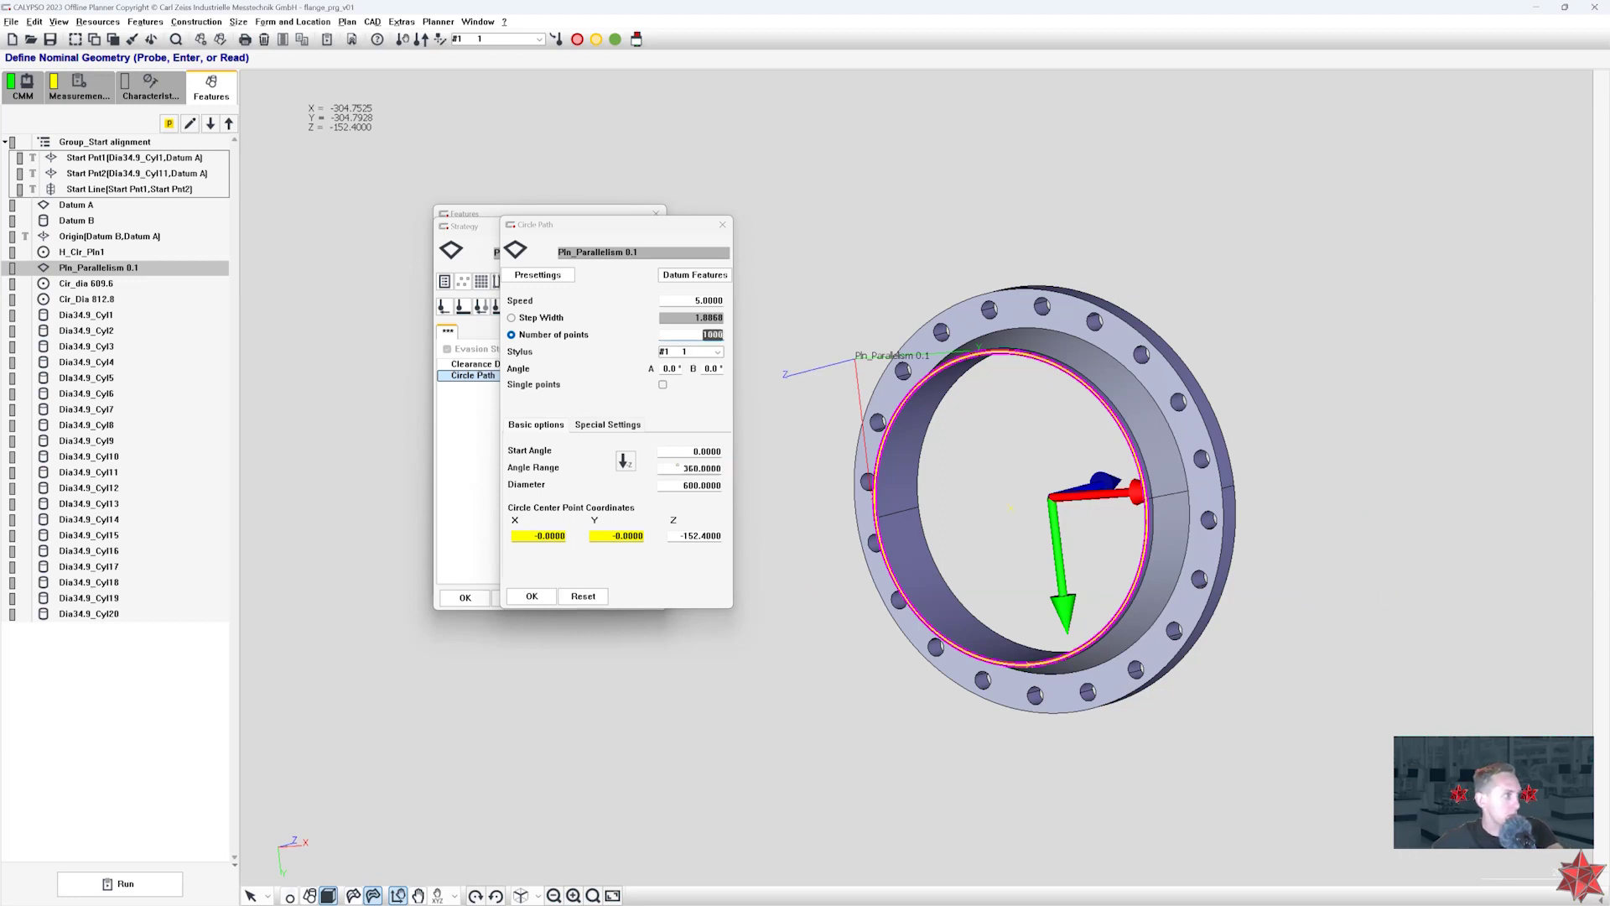
click(679, 468)
text(30)
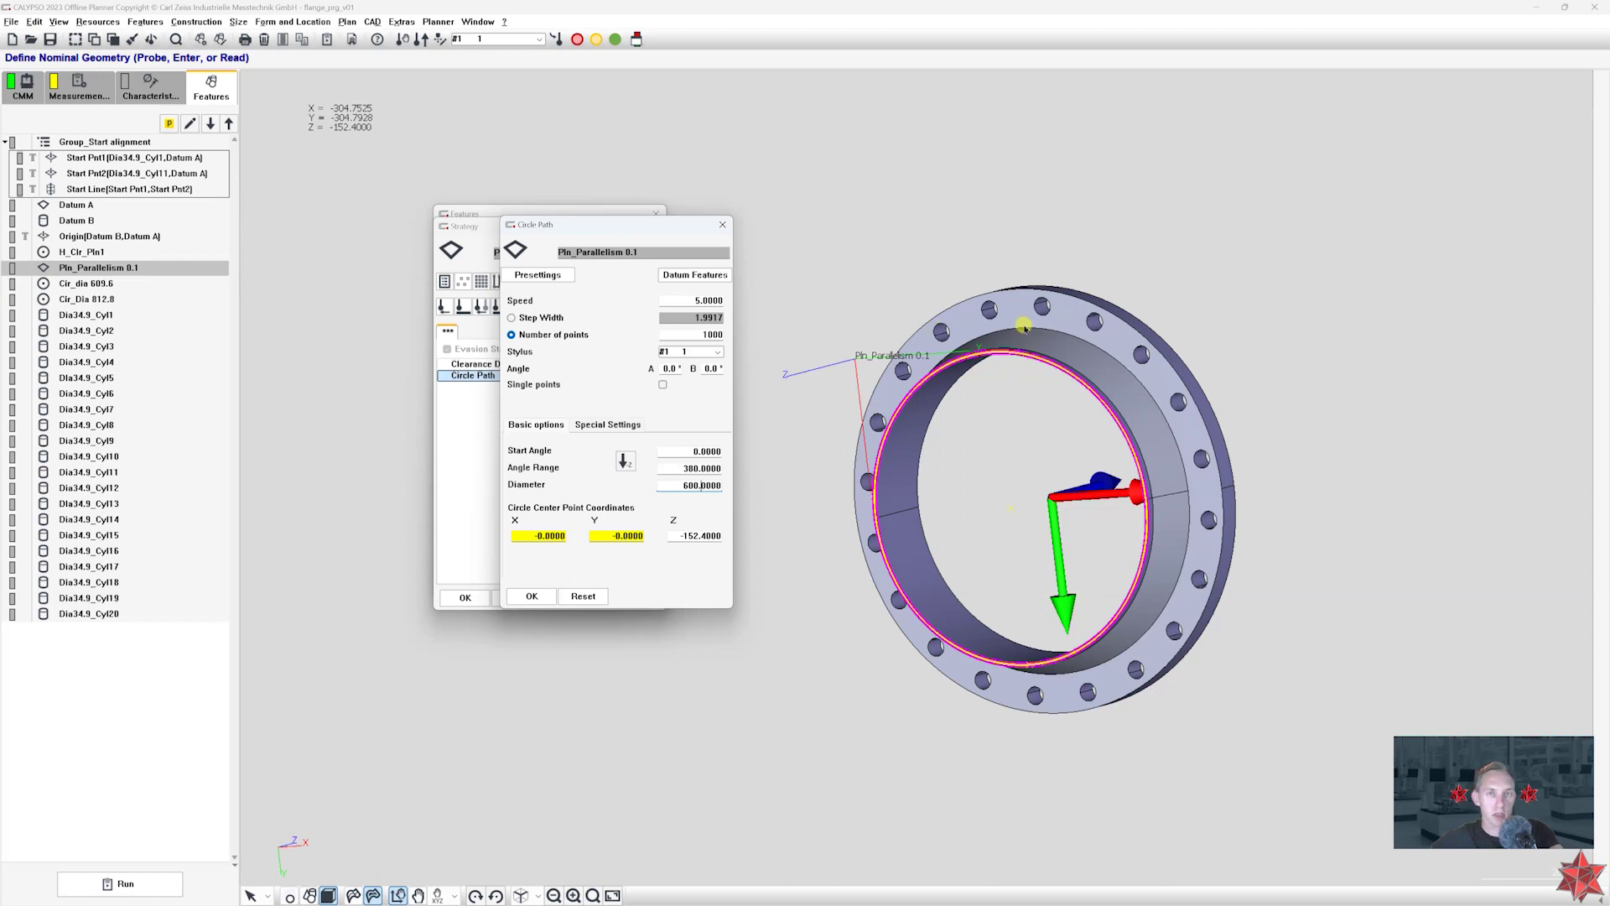
click(532, 596)
click(465, 598)
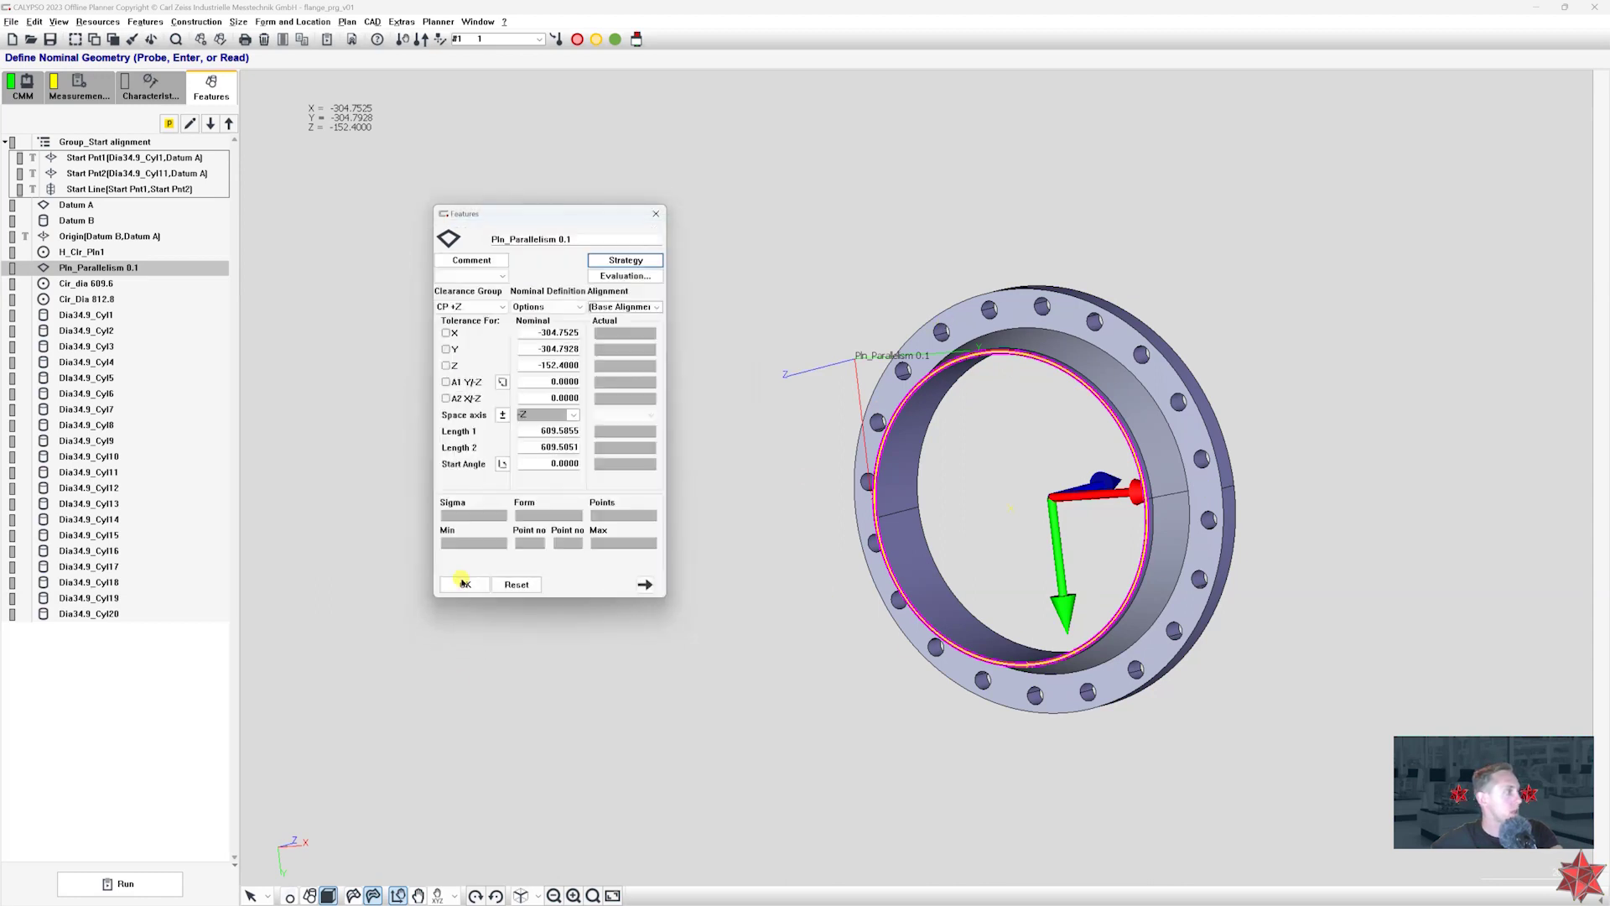
click(464, 584)
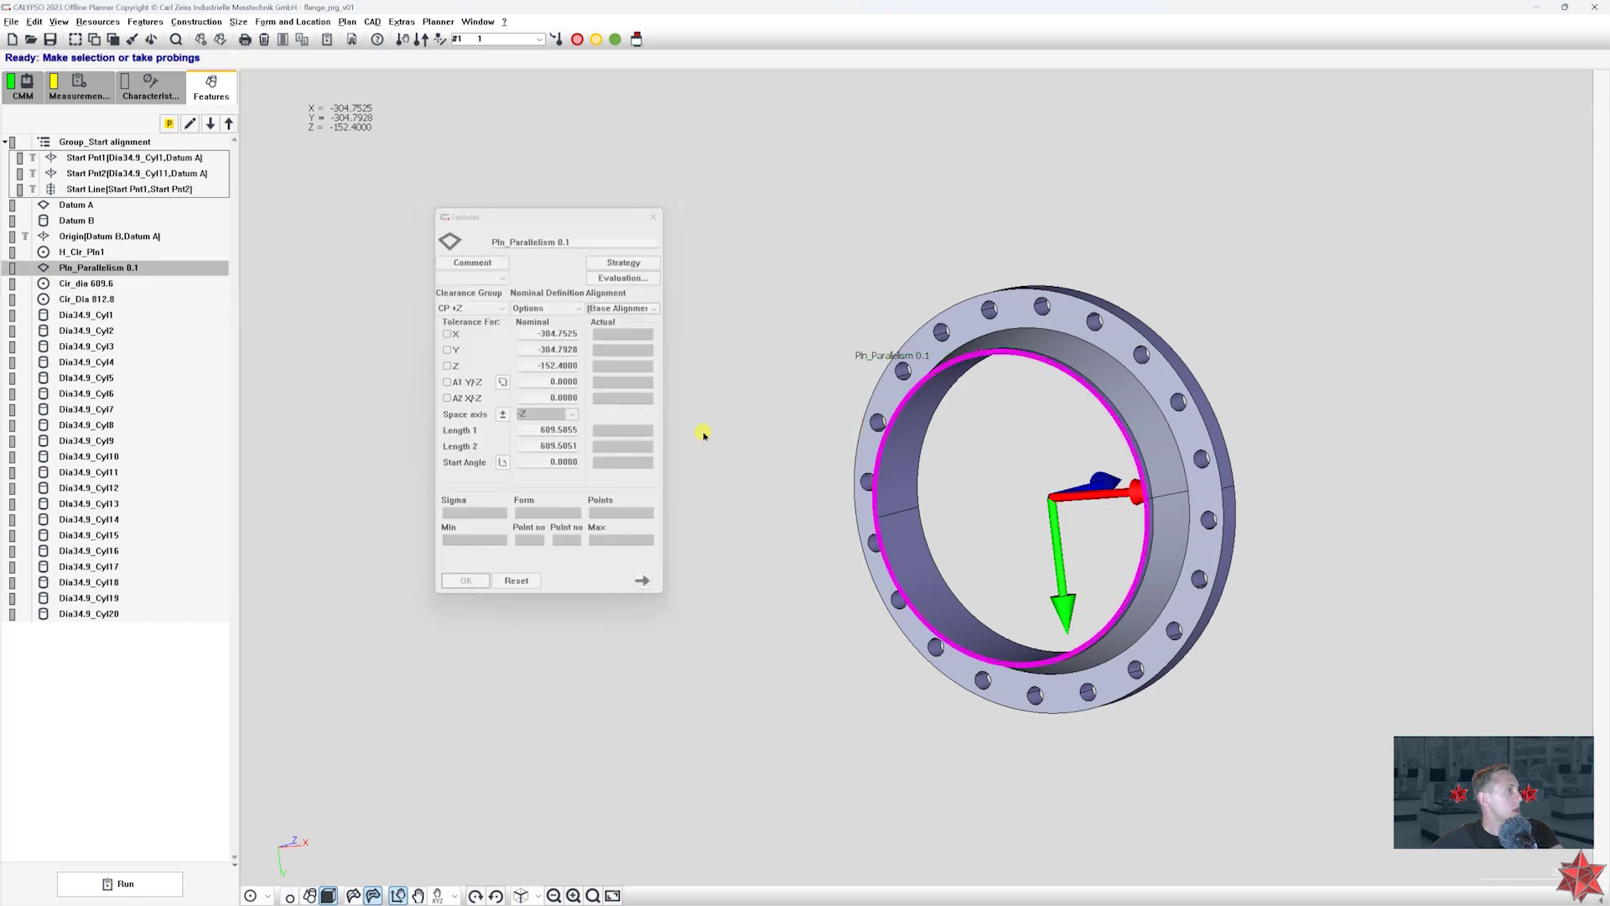
click(138, 282)
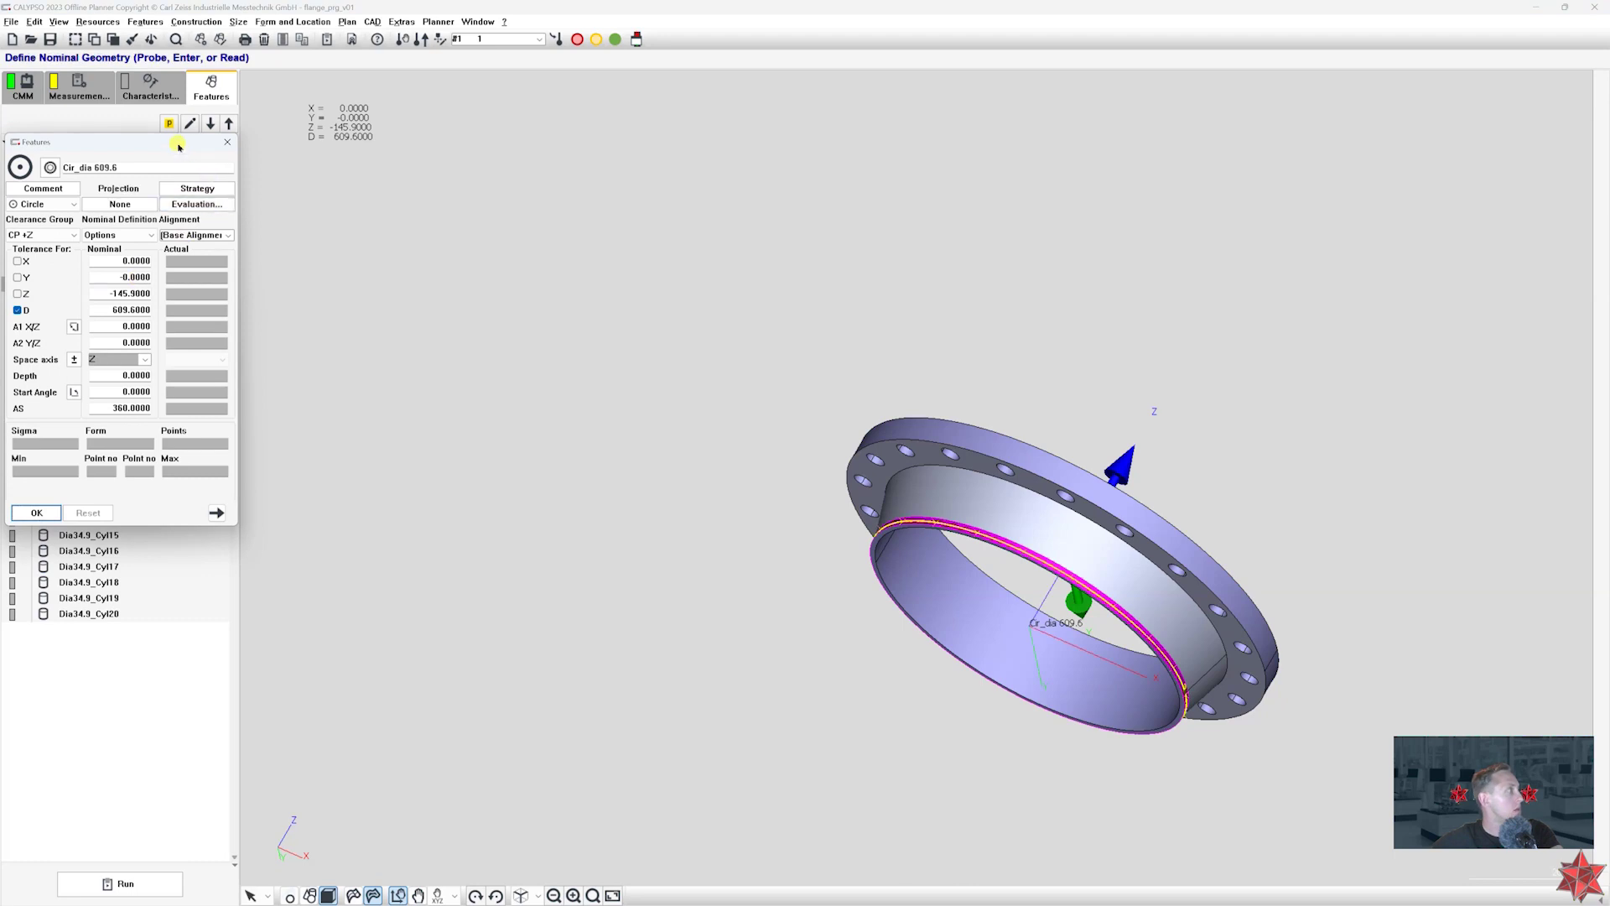
drag(182, 146, 278, 157)
click(299, 155)
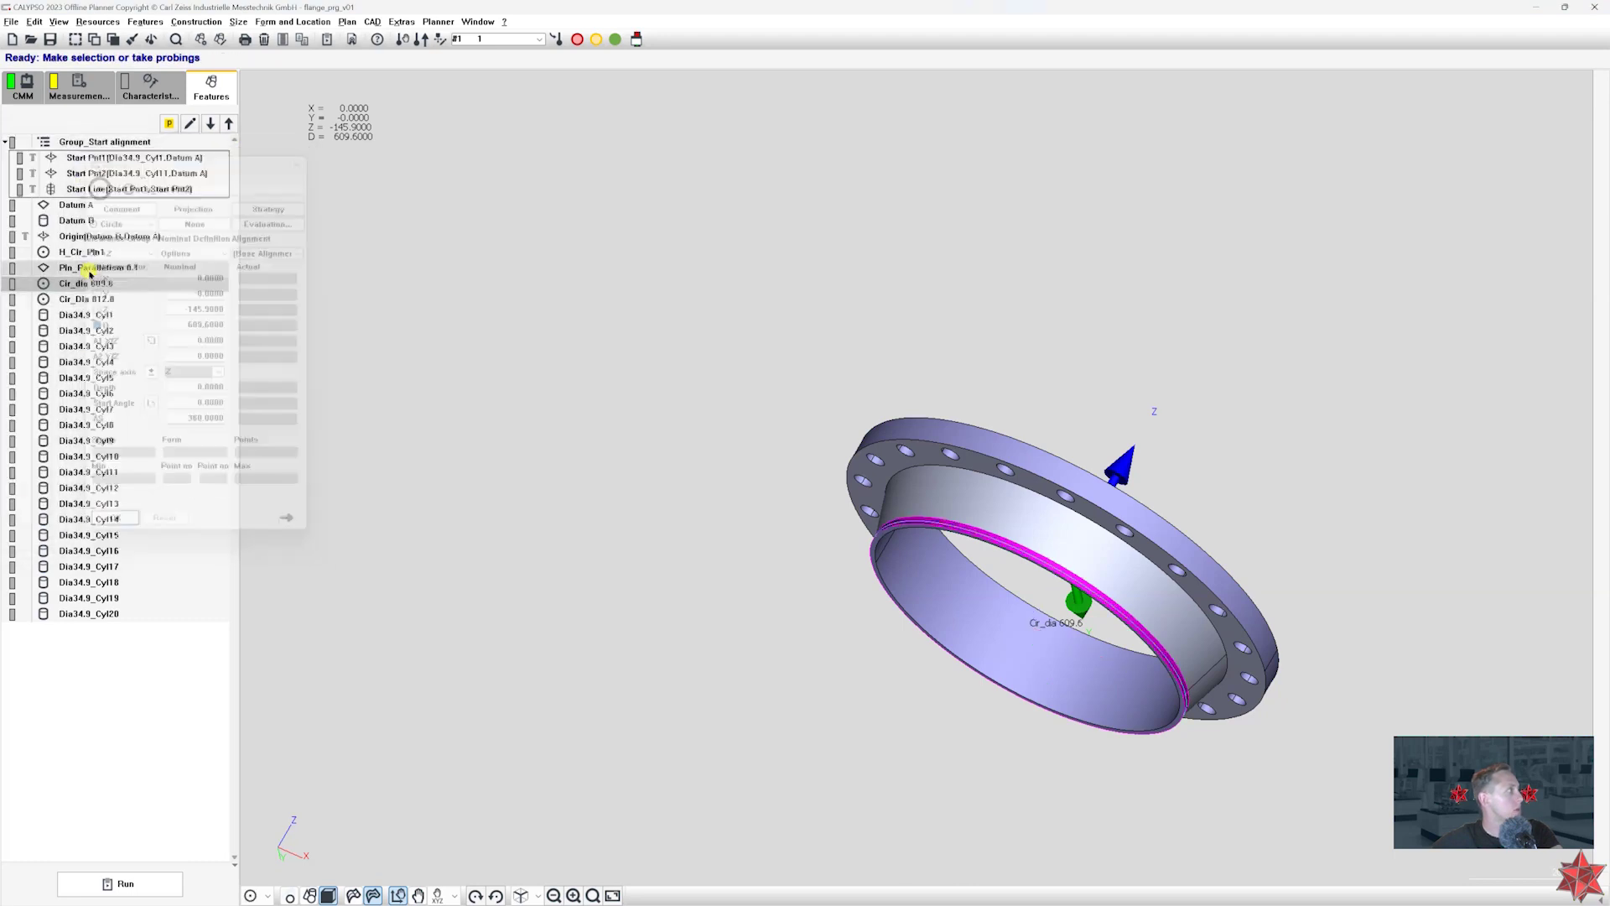
- Reopen Pln_Parallelism 0.1's circle path and define its diameter with the formula getActual("H_Cir_Pln1").diameter+5
double_click(99, 268)
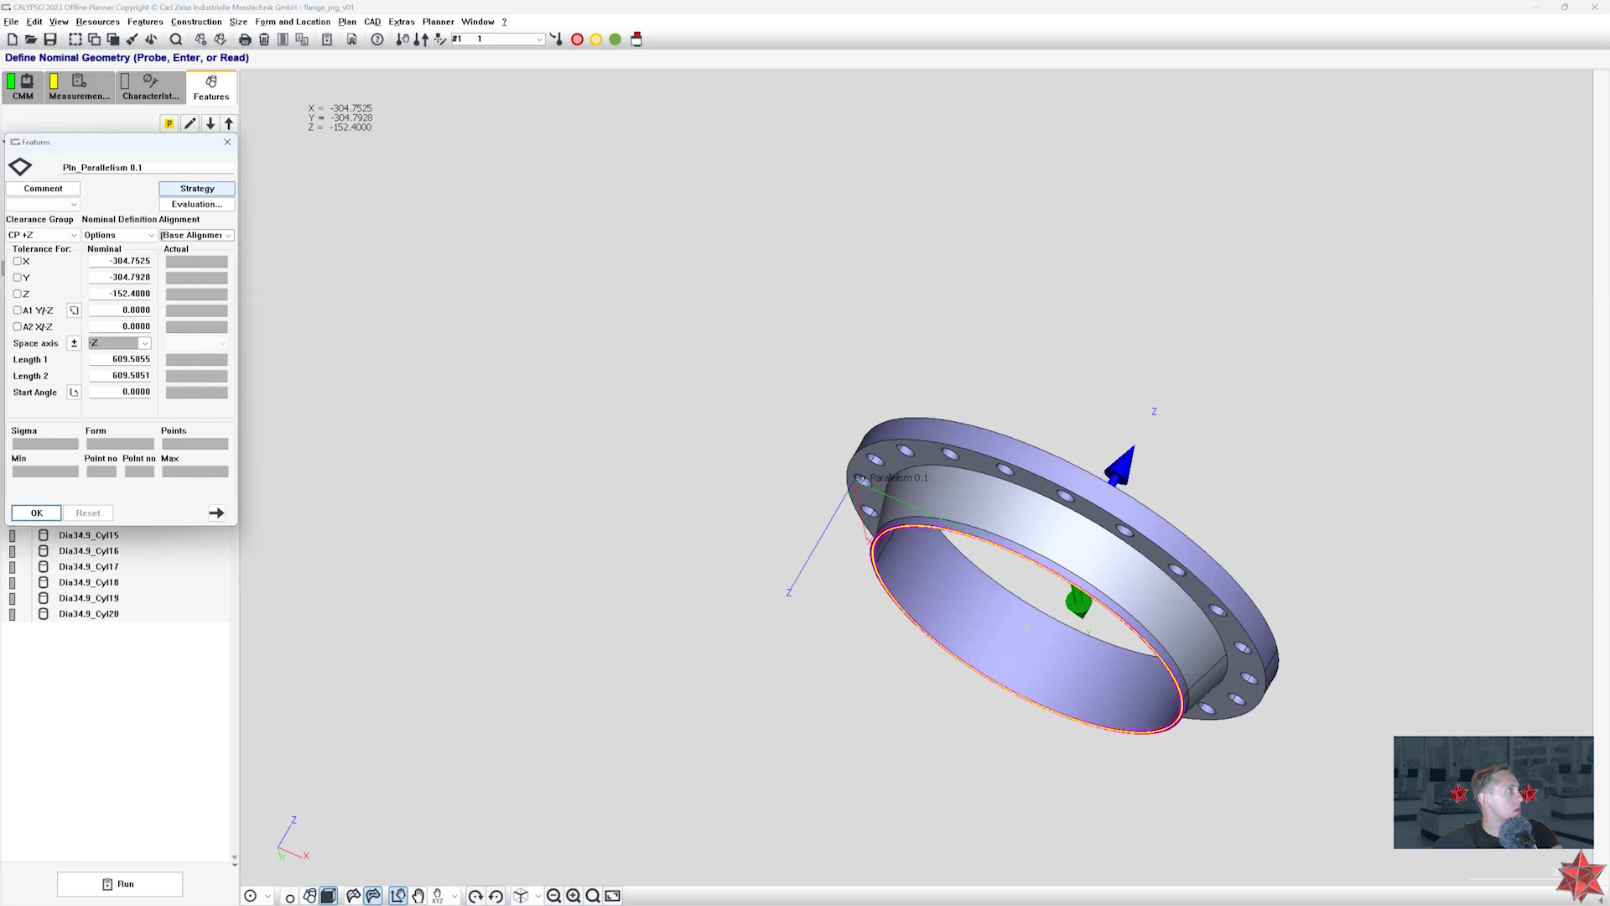
click(189, 190)
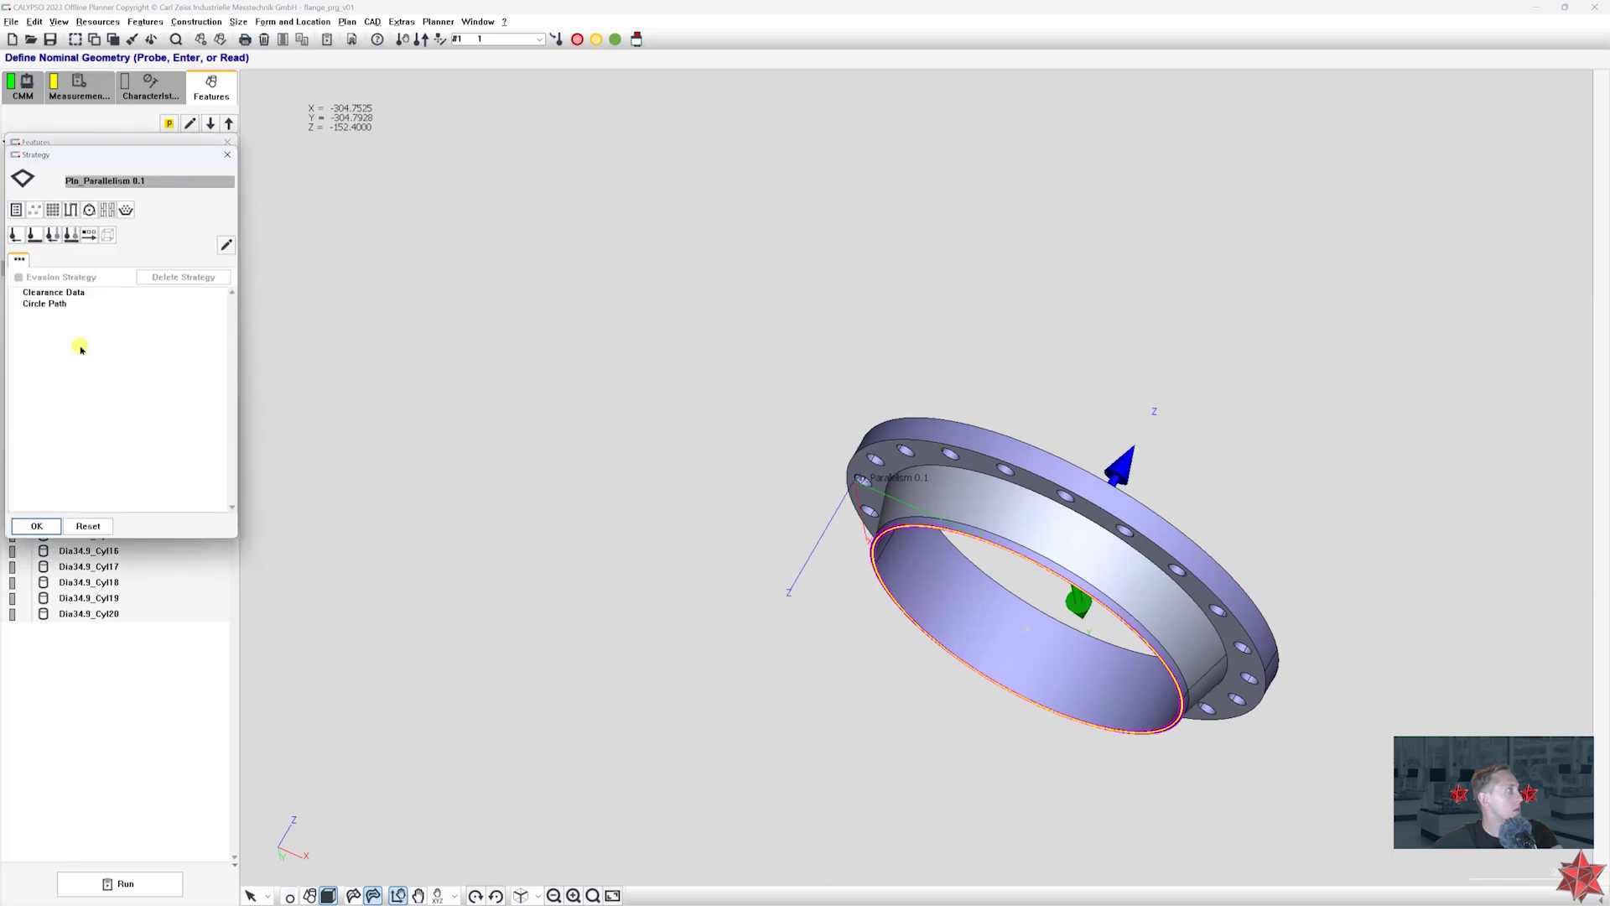
double_click(66, 306)
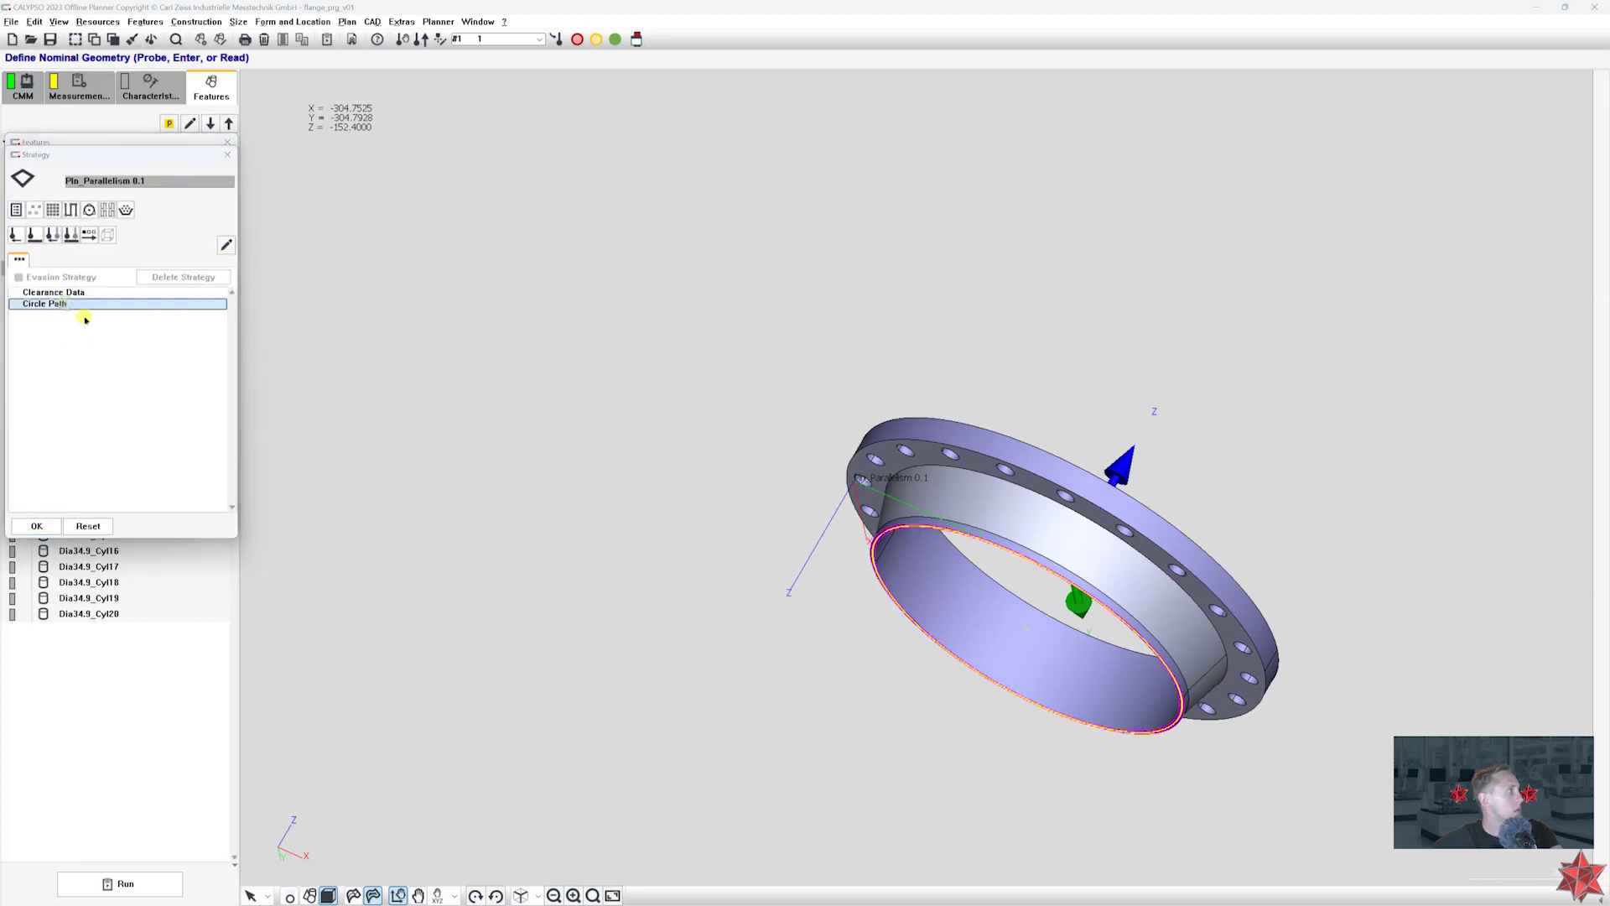
click(180, 431)
right_click(179, 431)
click(202, 439)
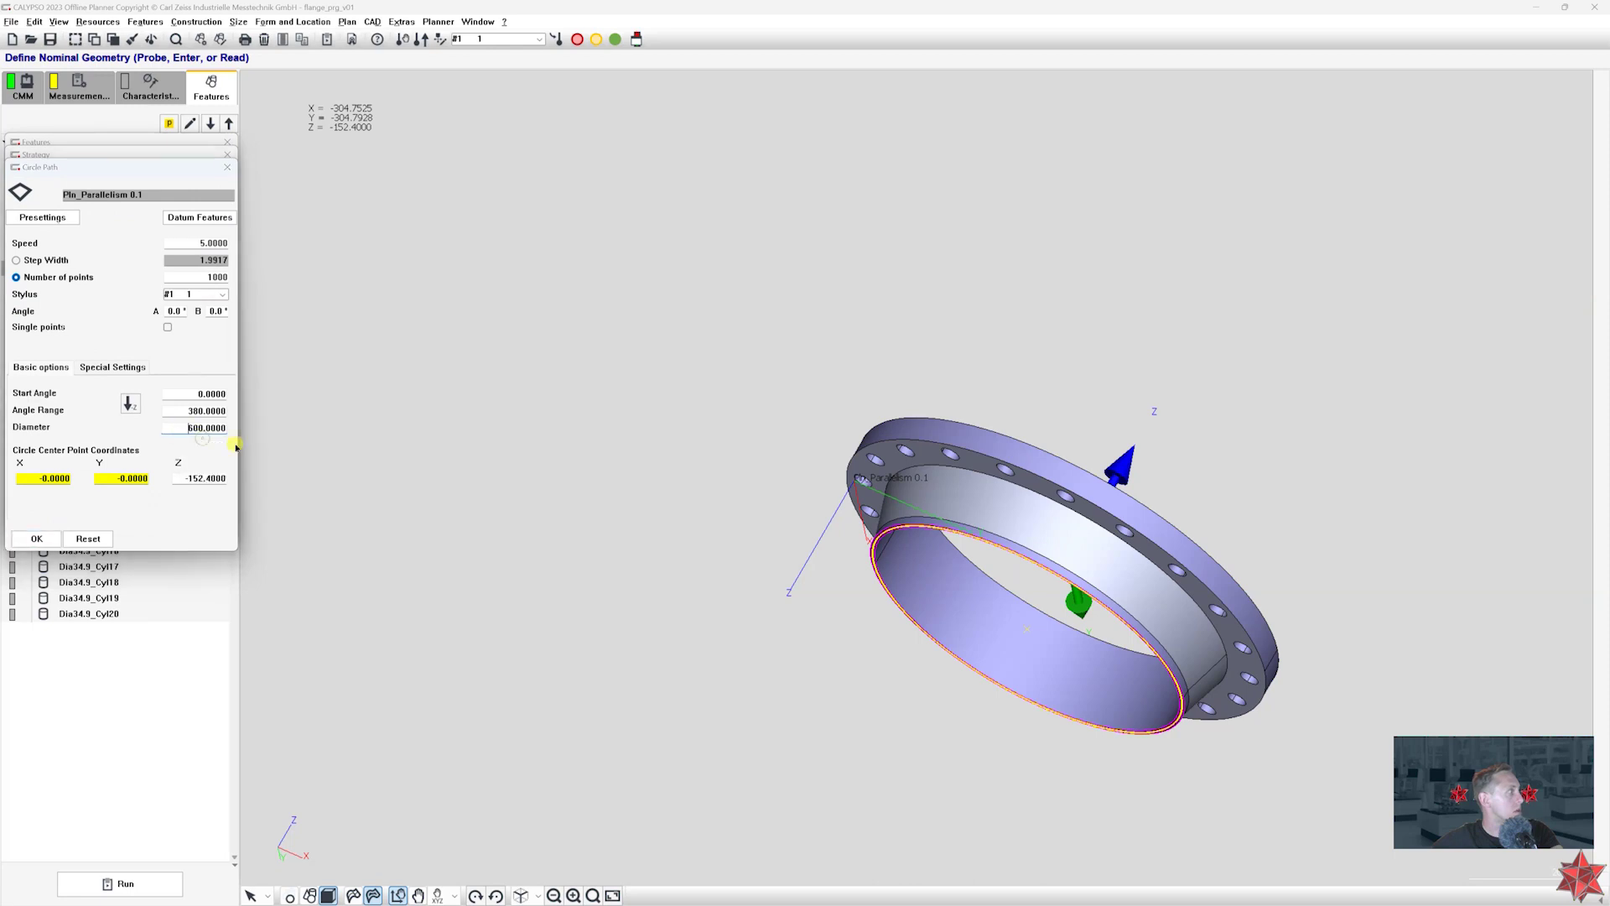
drag(239, 238, 394, 273)
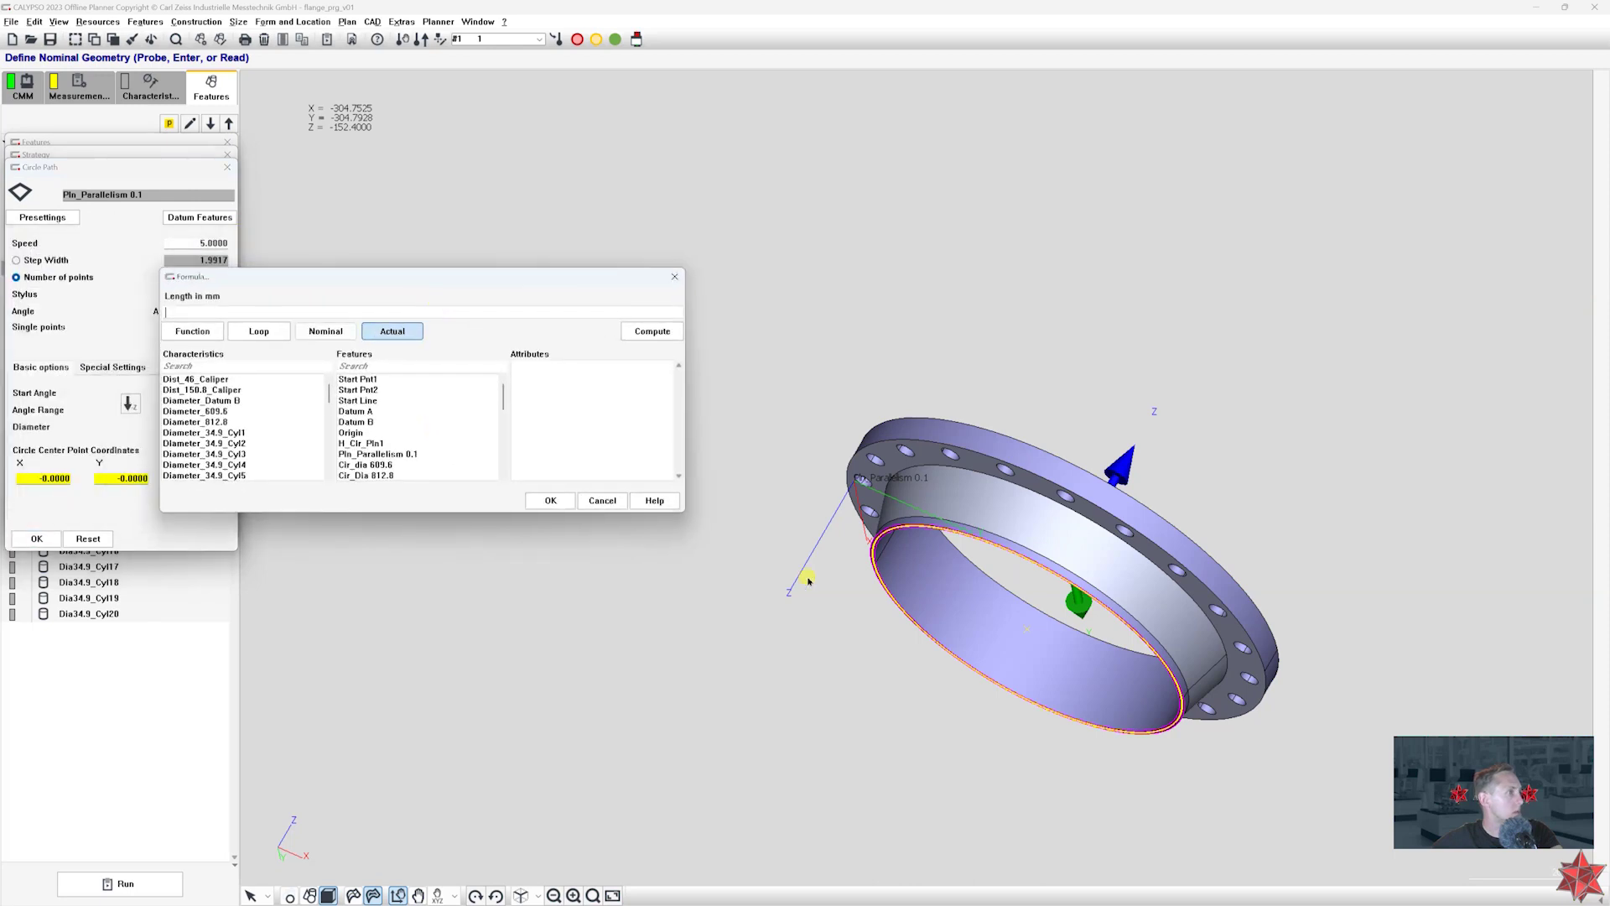
click(374, 444)
double_click(539, 439)
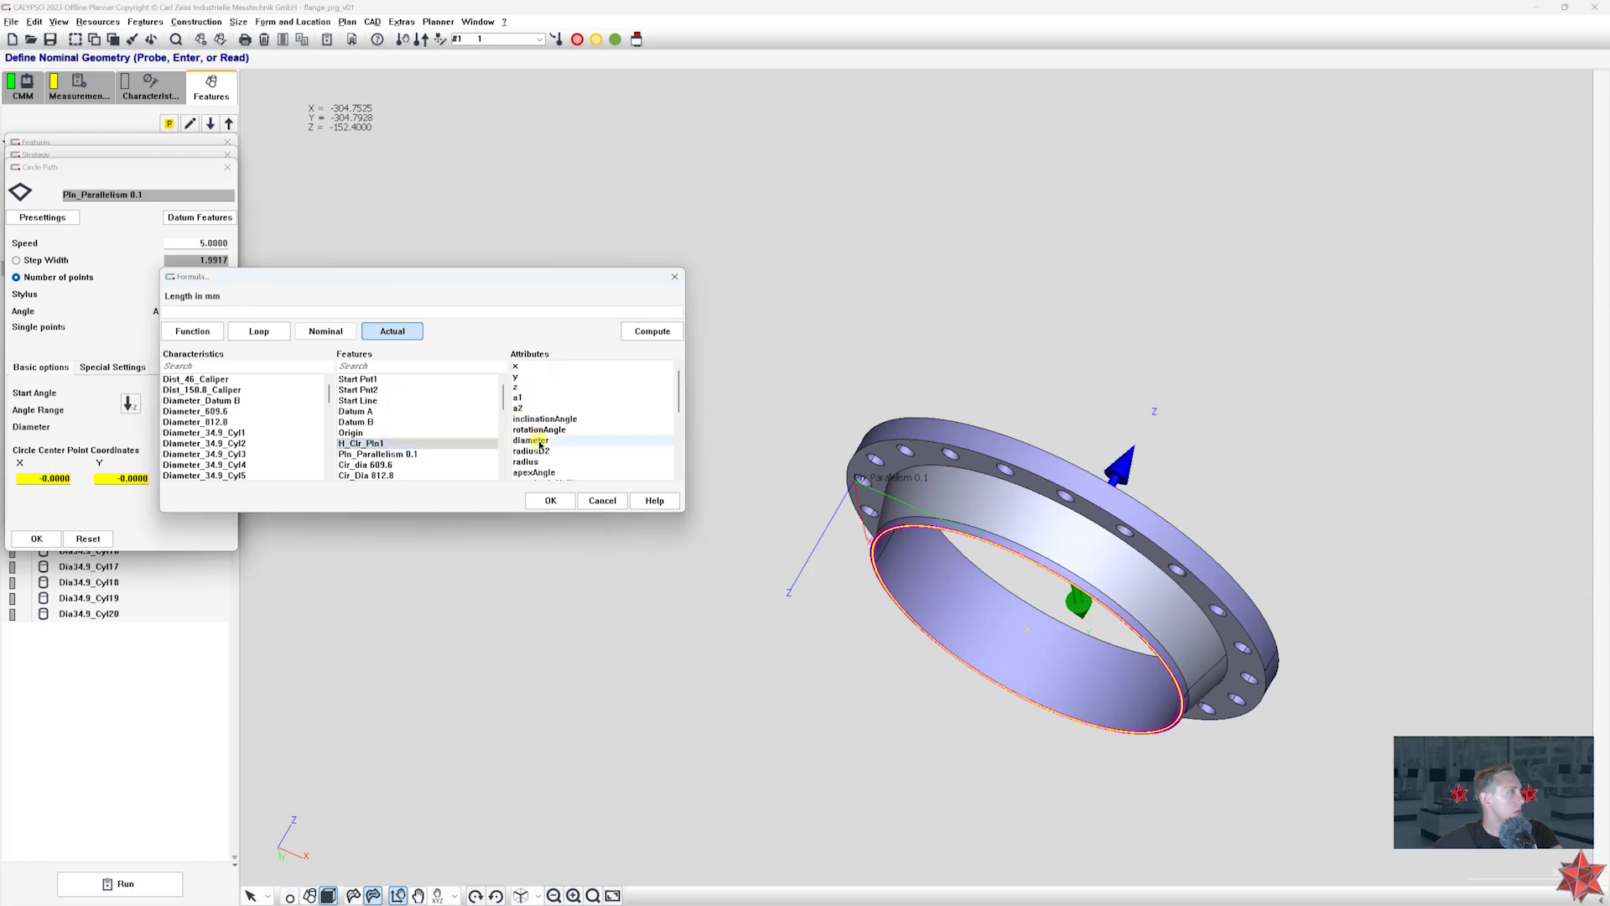
text(+)
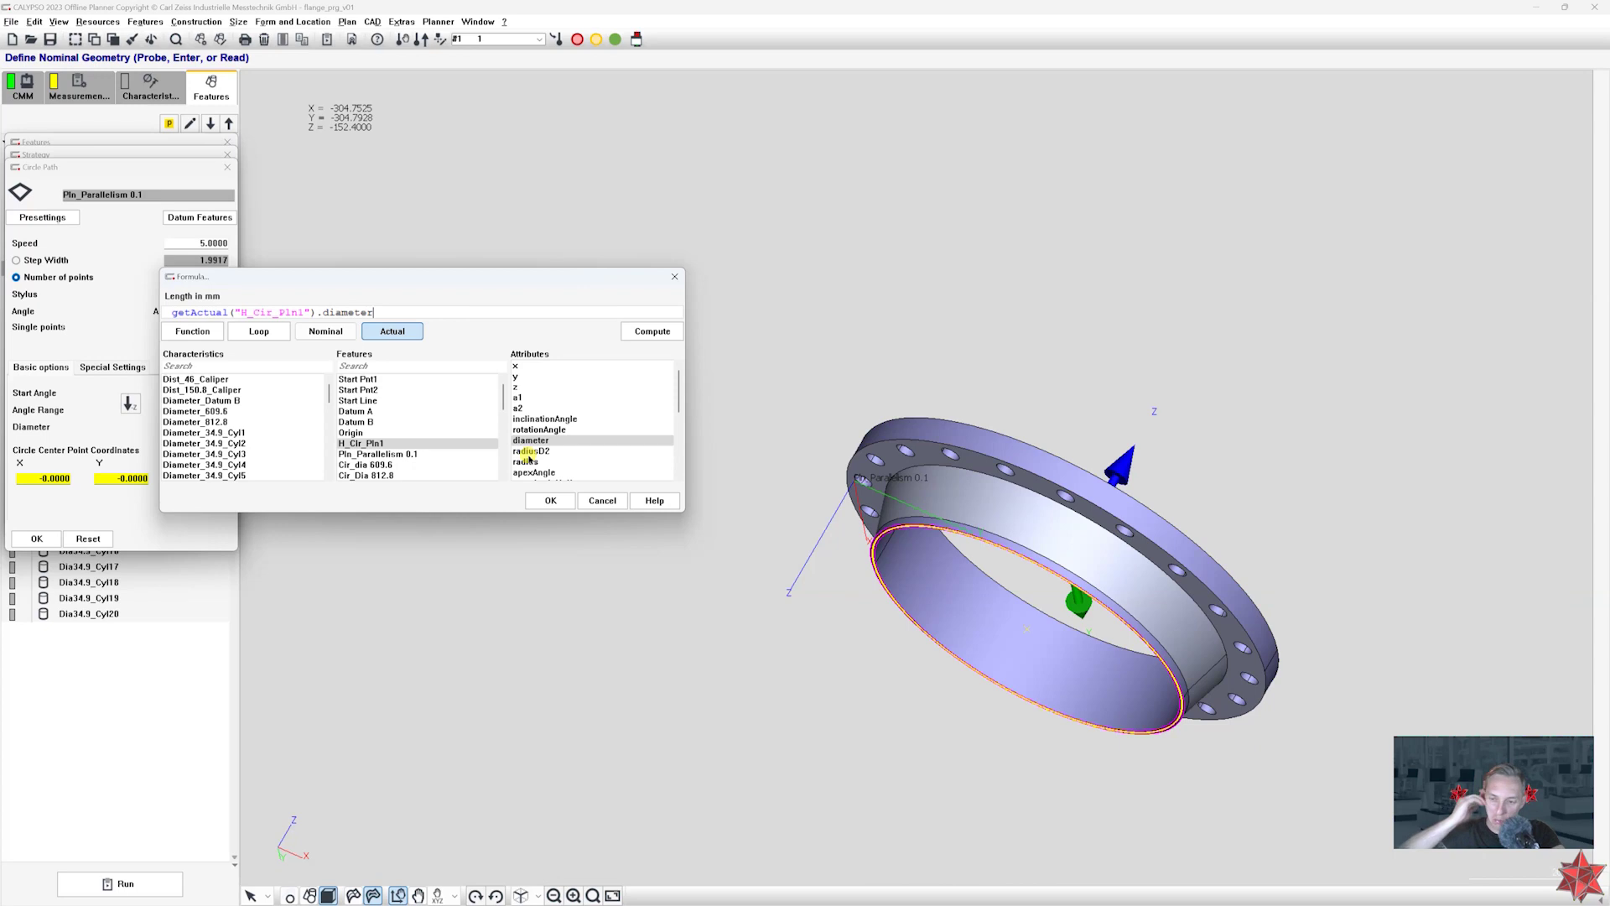
text(5)
key(Return)
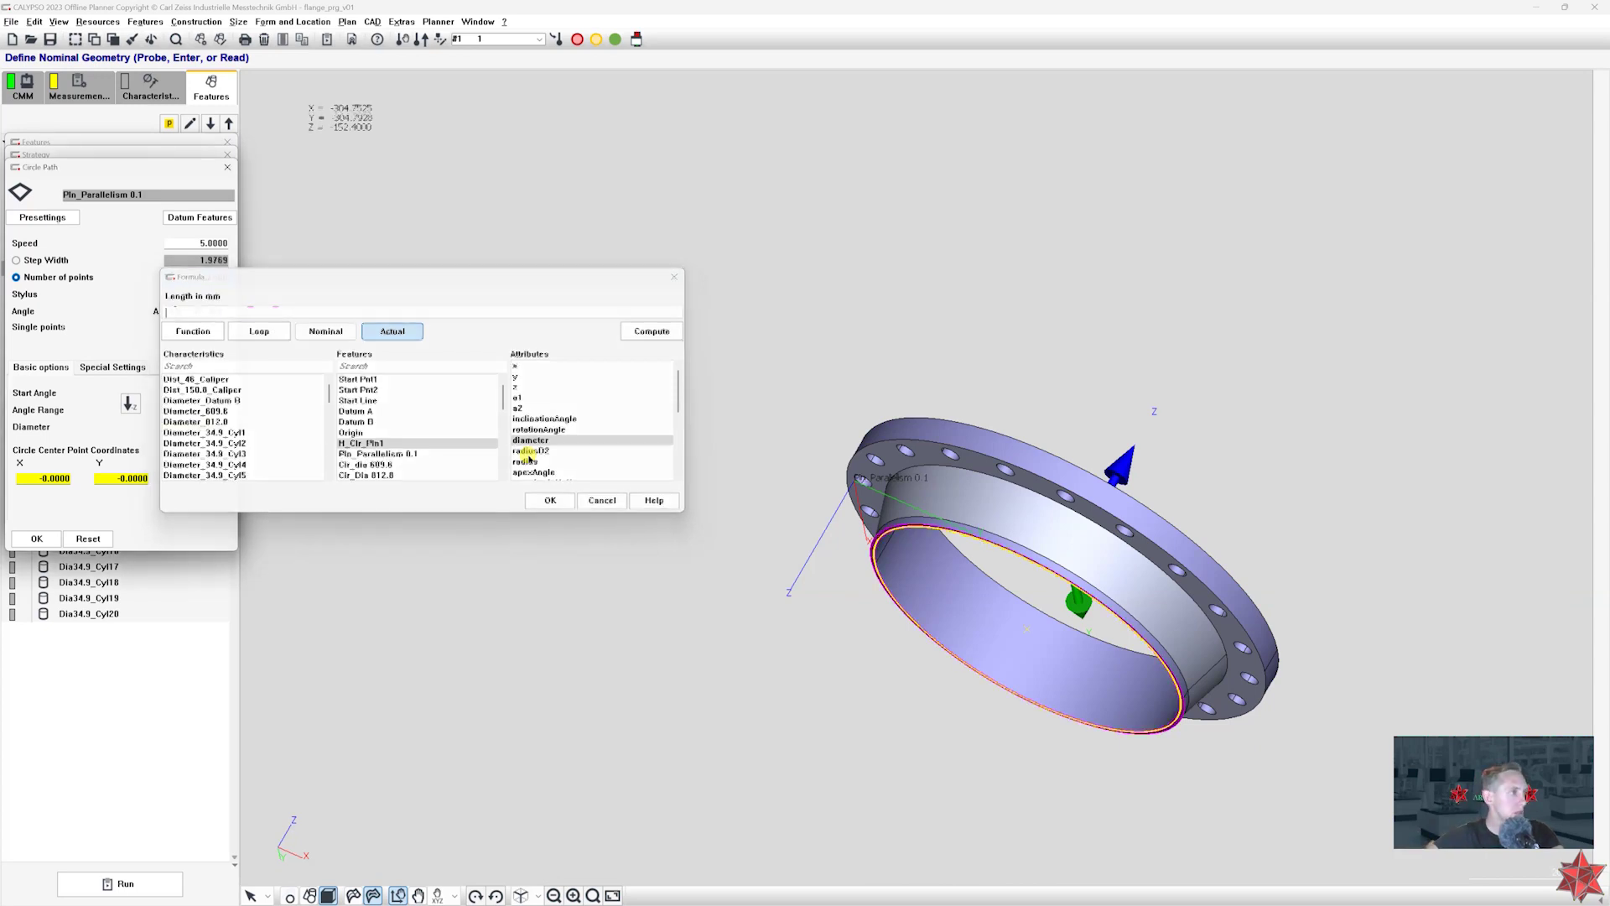
- Increase the offset in the circle path's diameter formula to give 600.56 mm, and confirm the path, strategy and feature
right_click(192, 427)
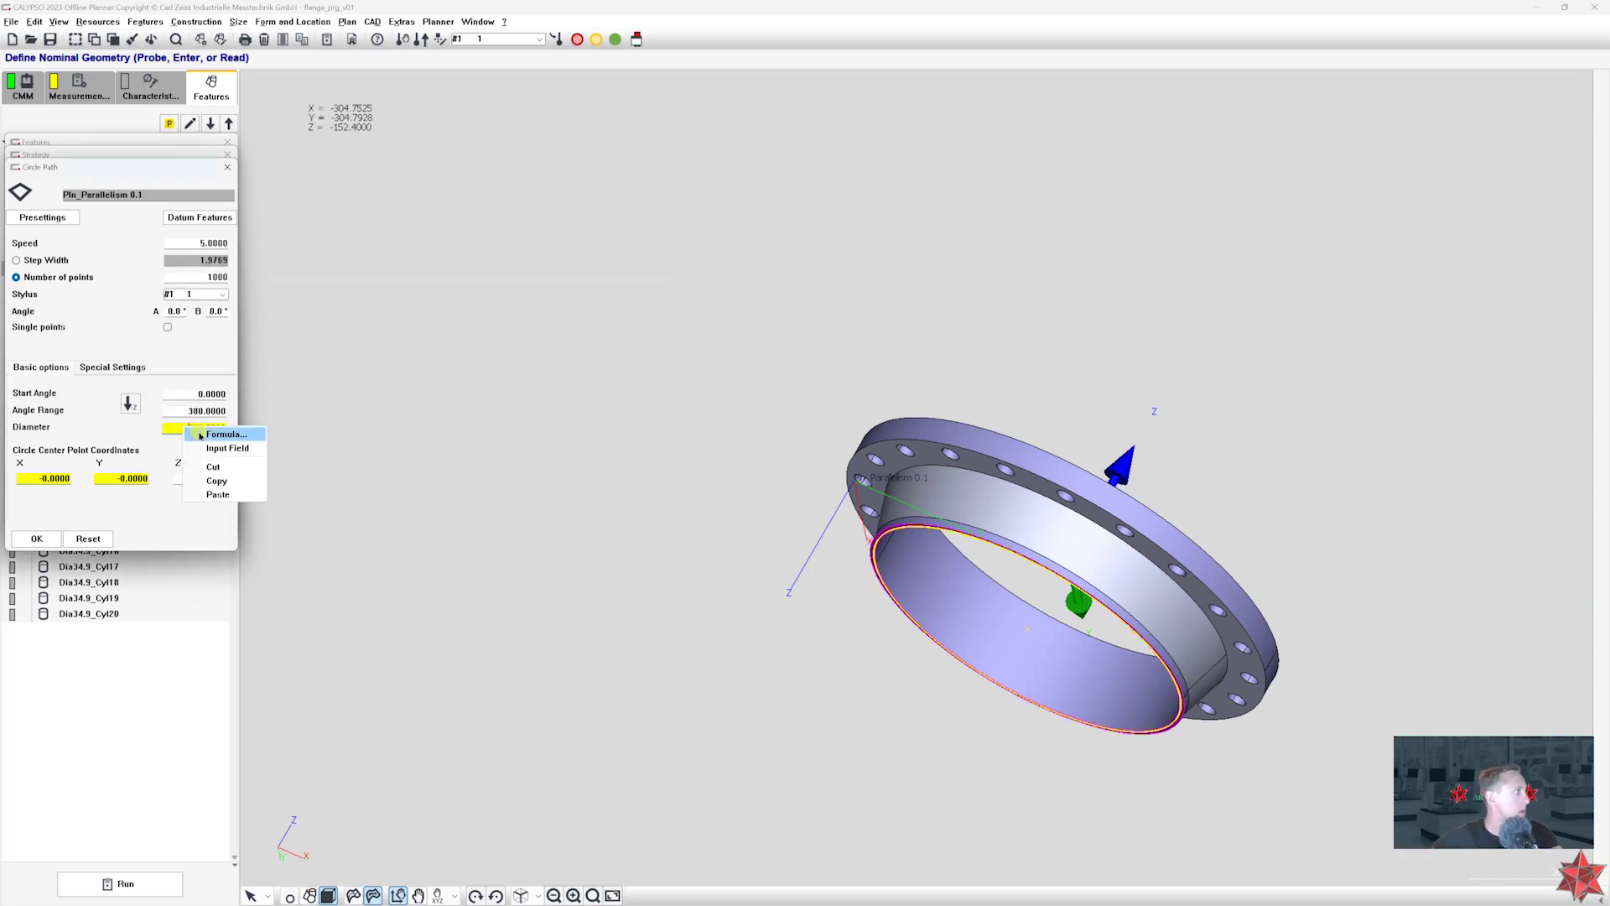
click(199, 434)
drag(322, 238, 646, 291)
click(613, 325)
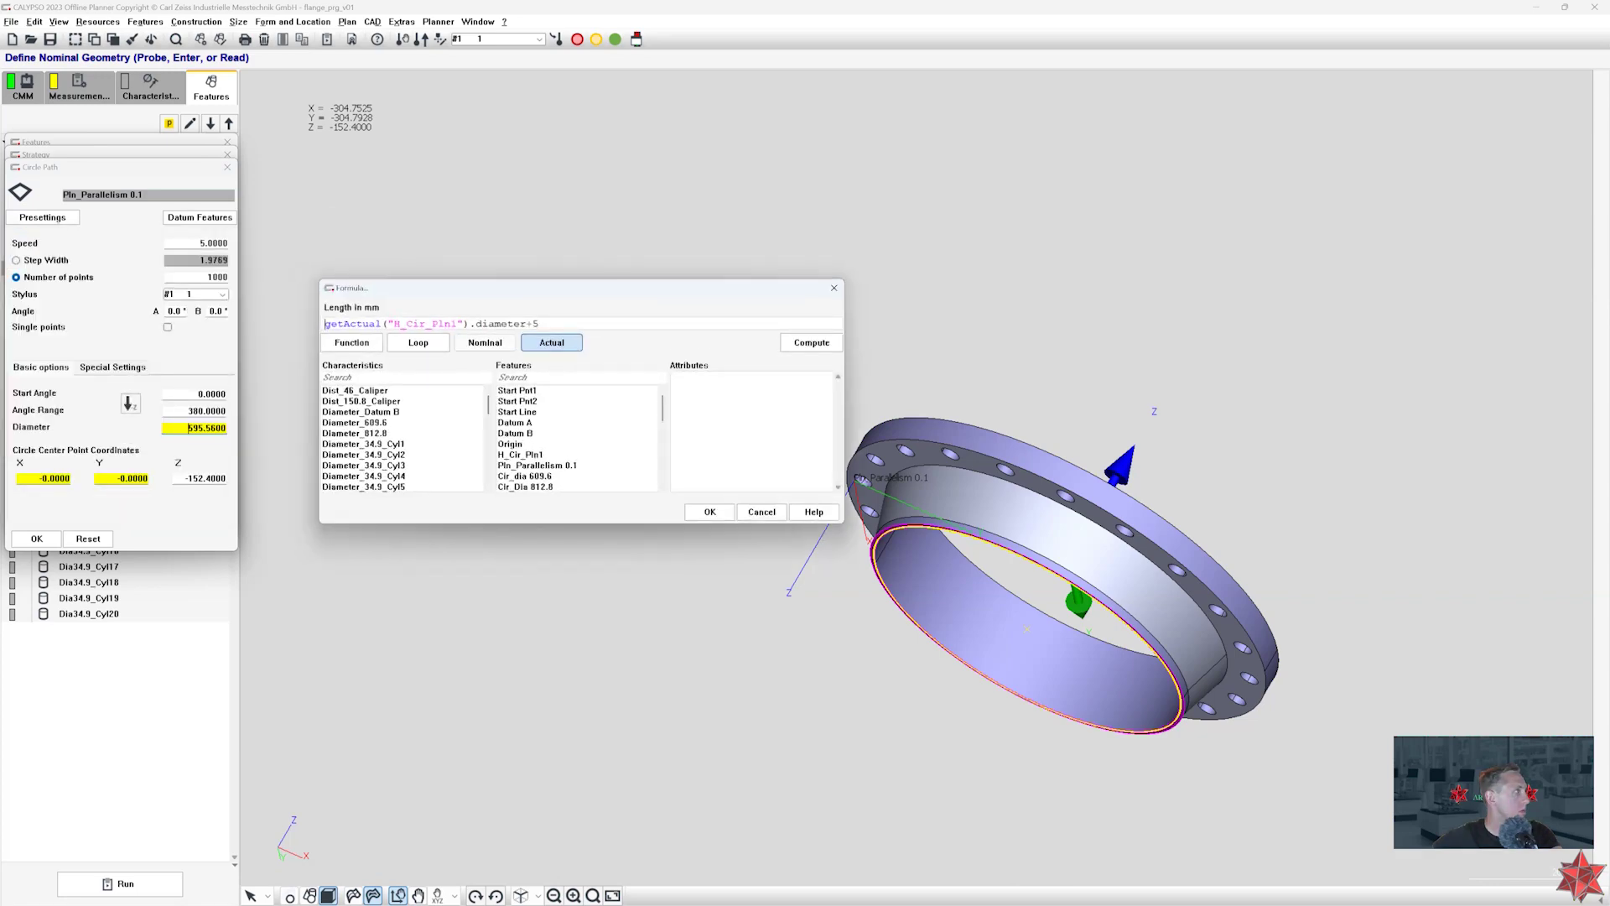
text(5)
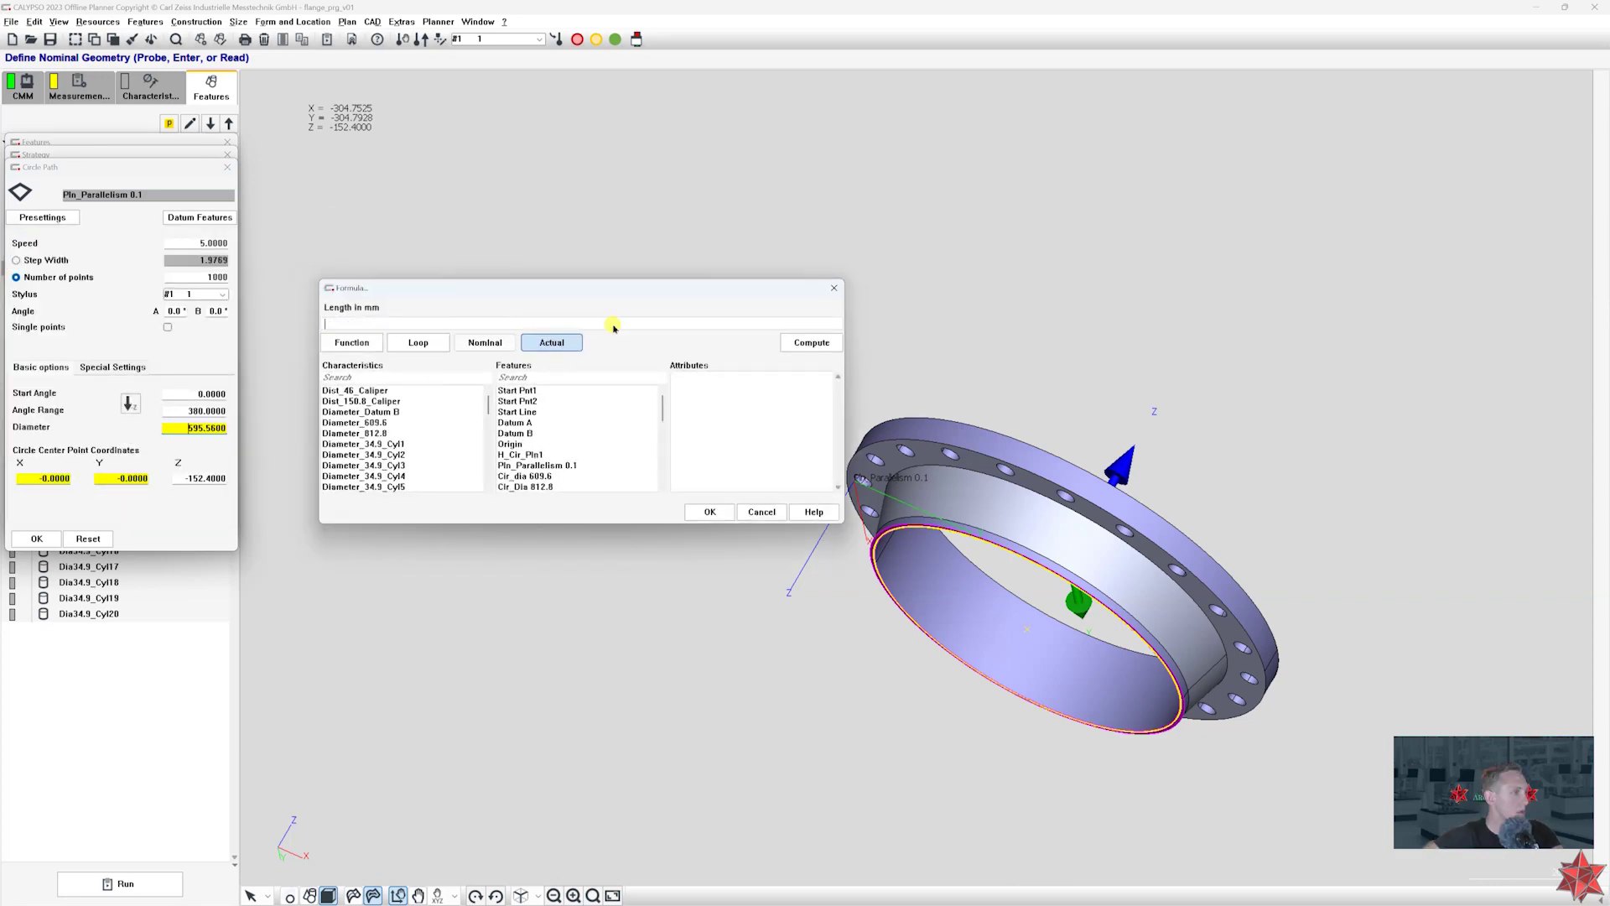
key(Return)
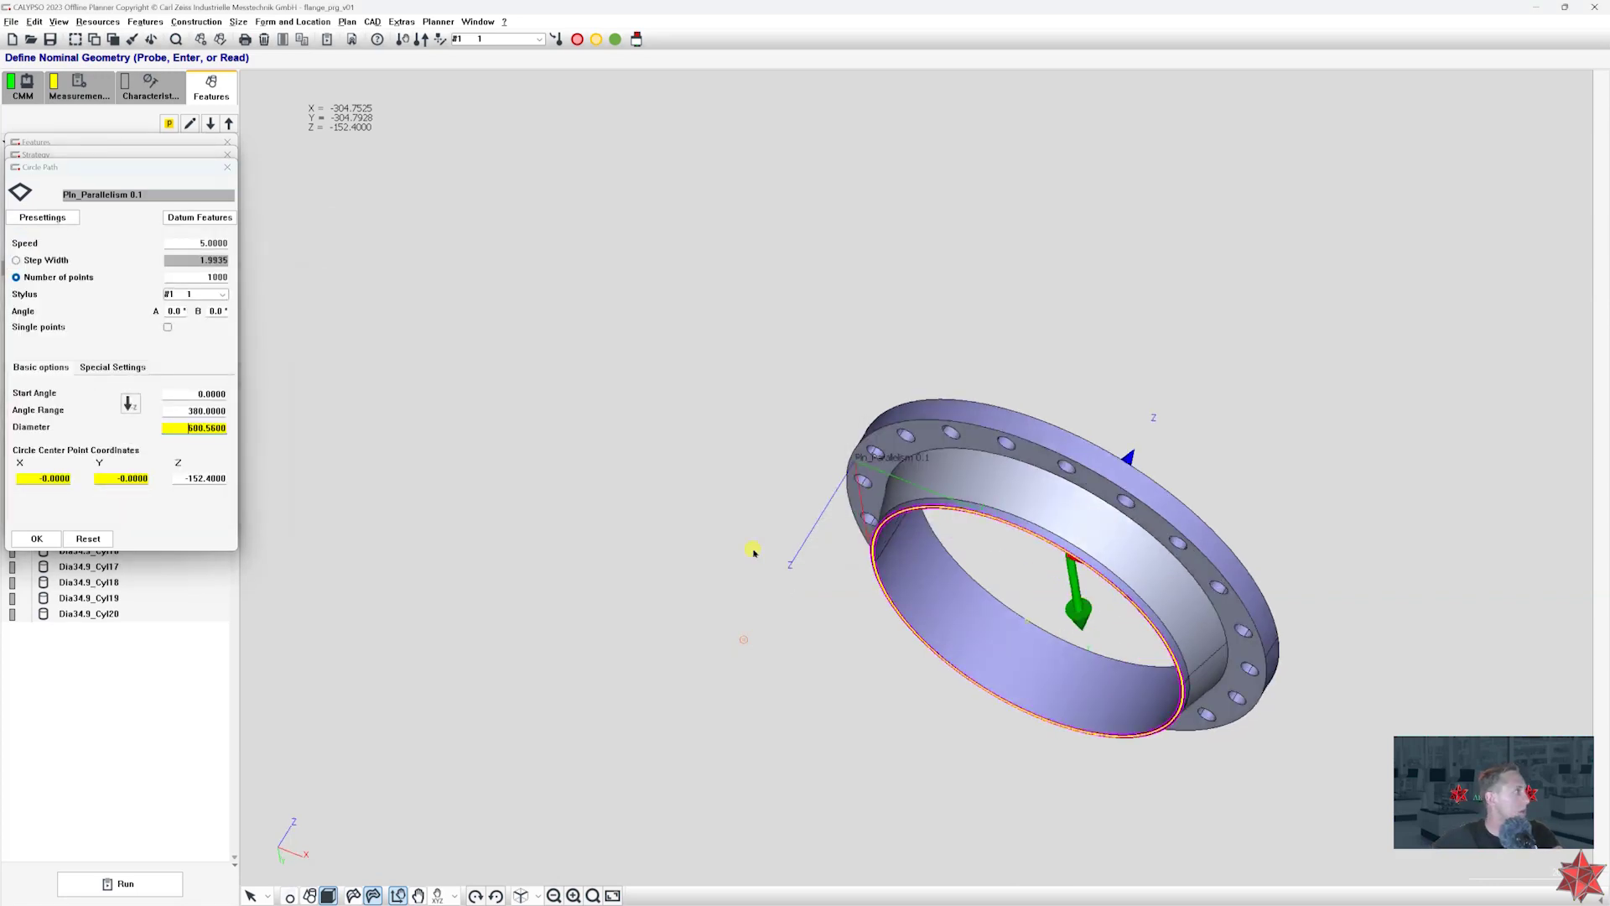
drag(944, 375, 931, 431)
scroll(941, 546, down, 2)
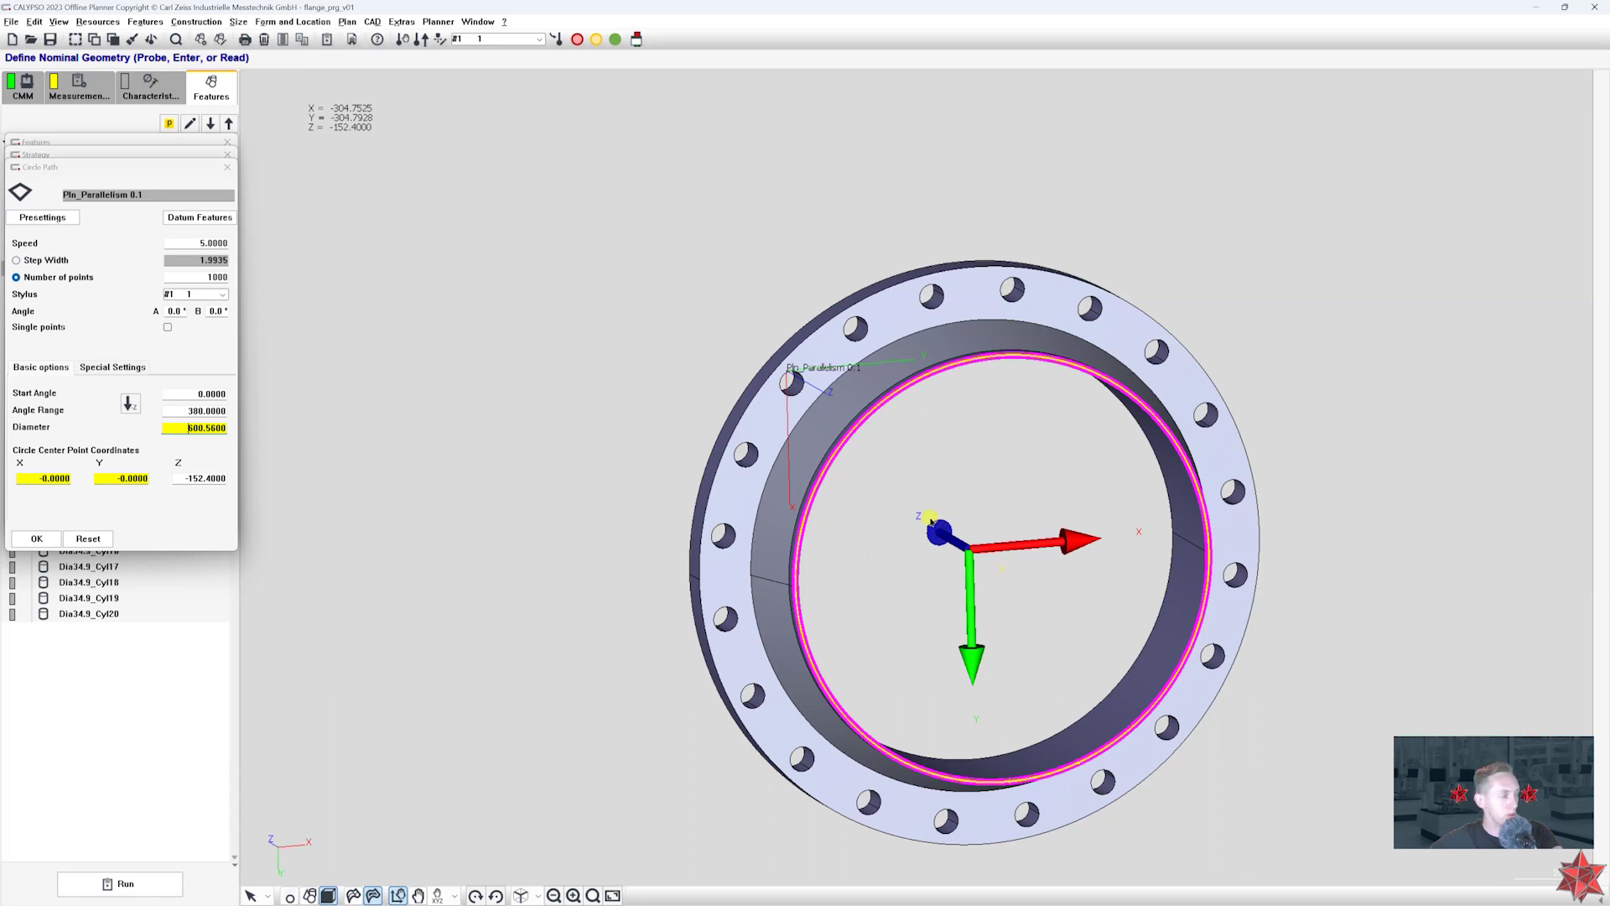
click(36, 539)
click(36, 527)
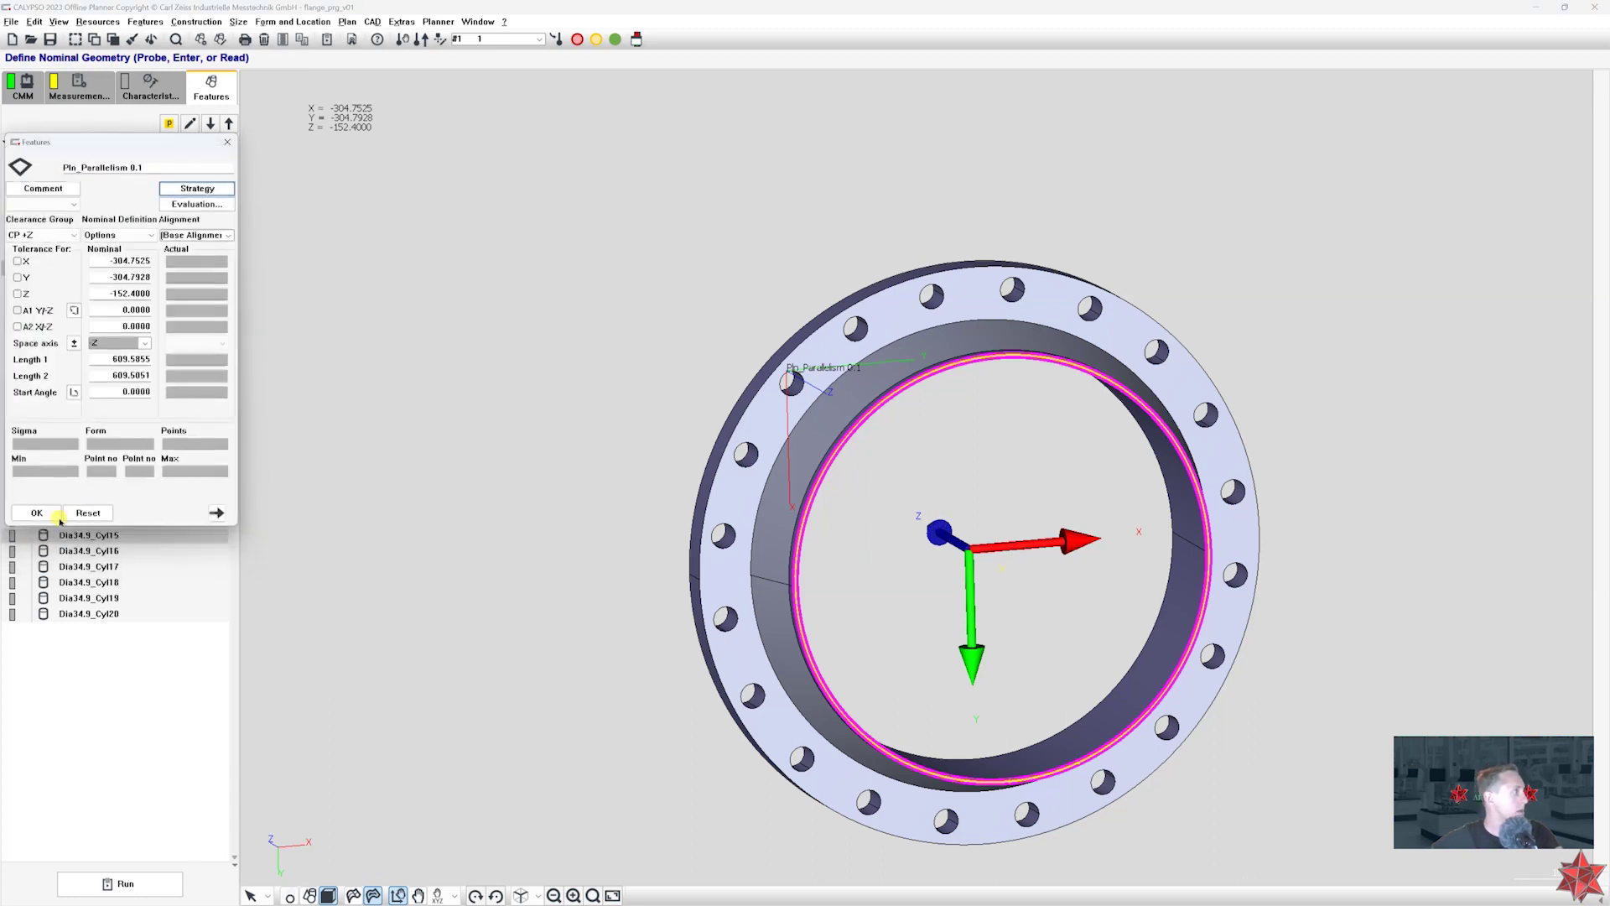
click(54, 509)
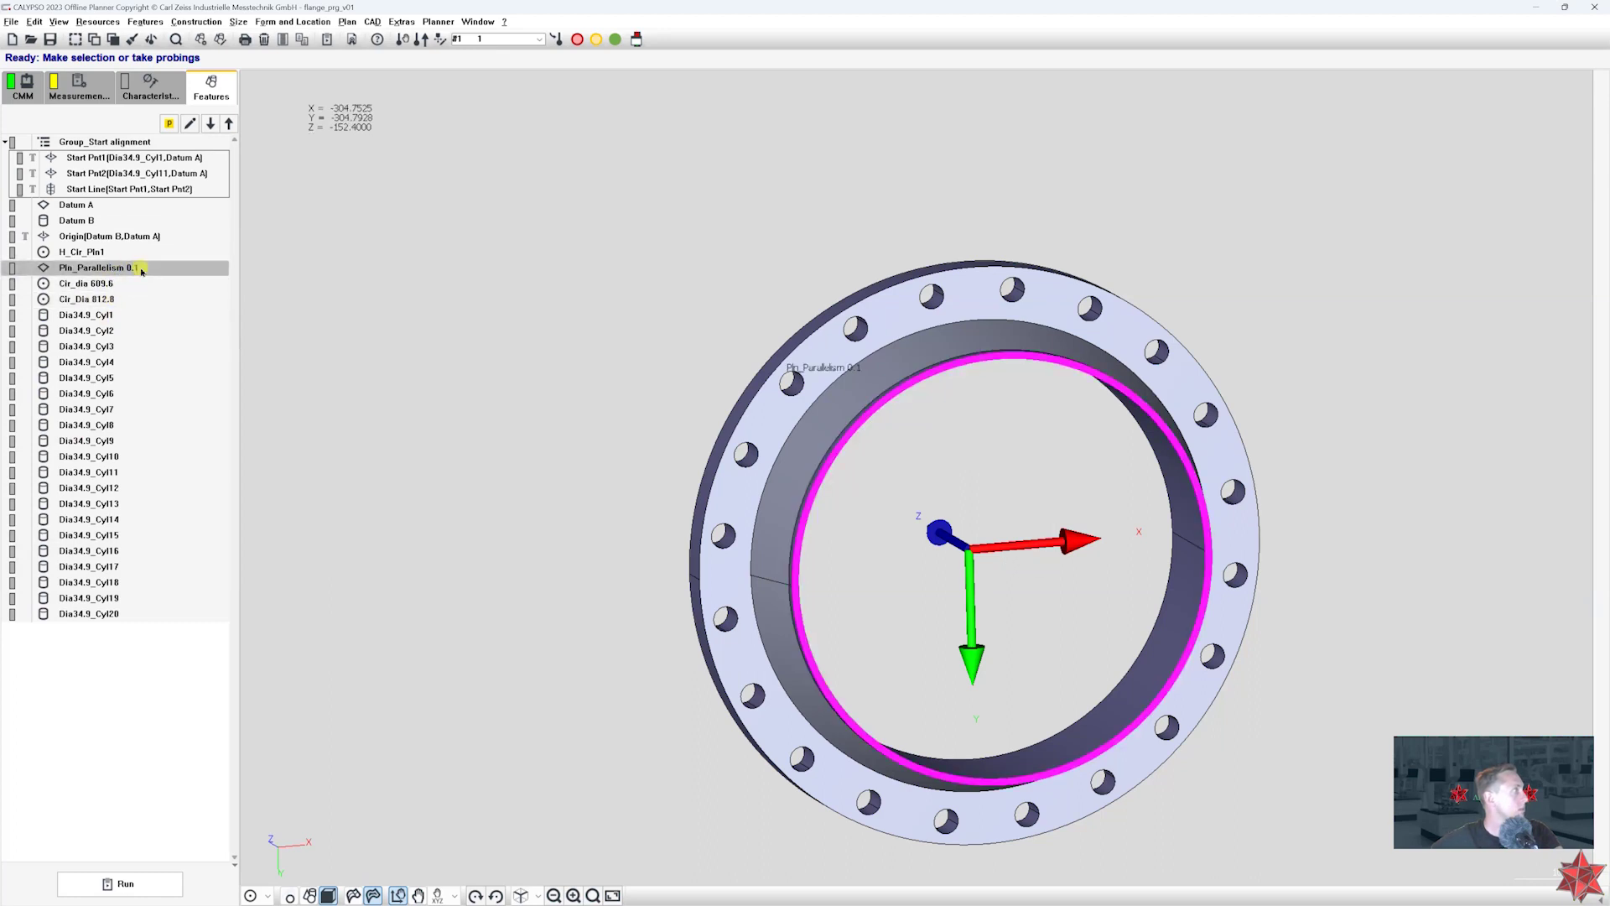
- Open the feature Cir_dia 609.6 and look at its probing strategy, leaving the feature definition open
double_click(100, 285)
drag(132, 157, 403, 210)
middle_drag(752, 205, 689, 367)
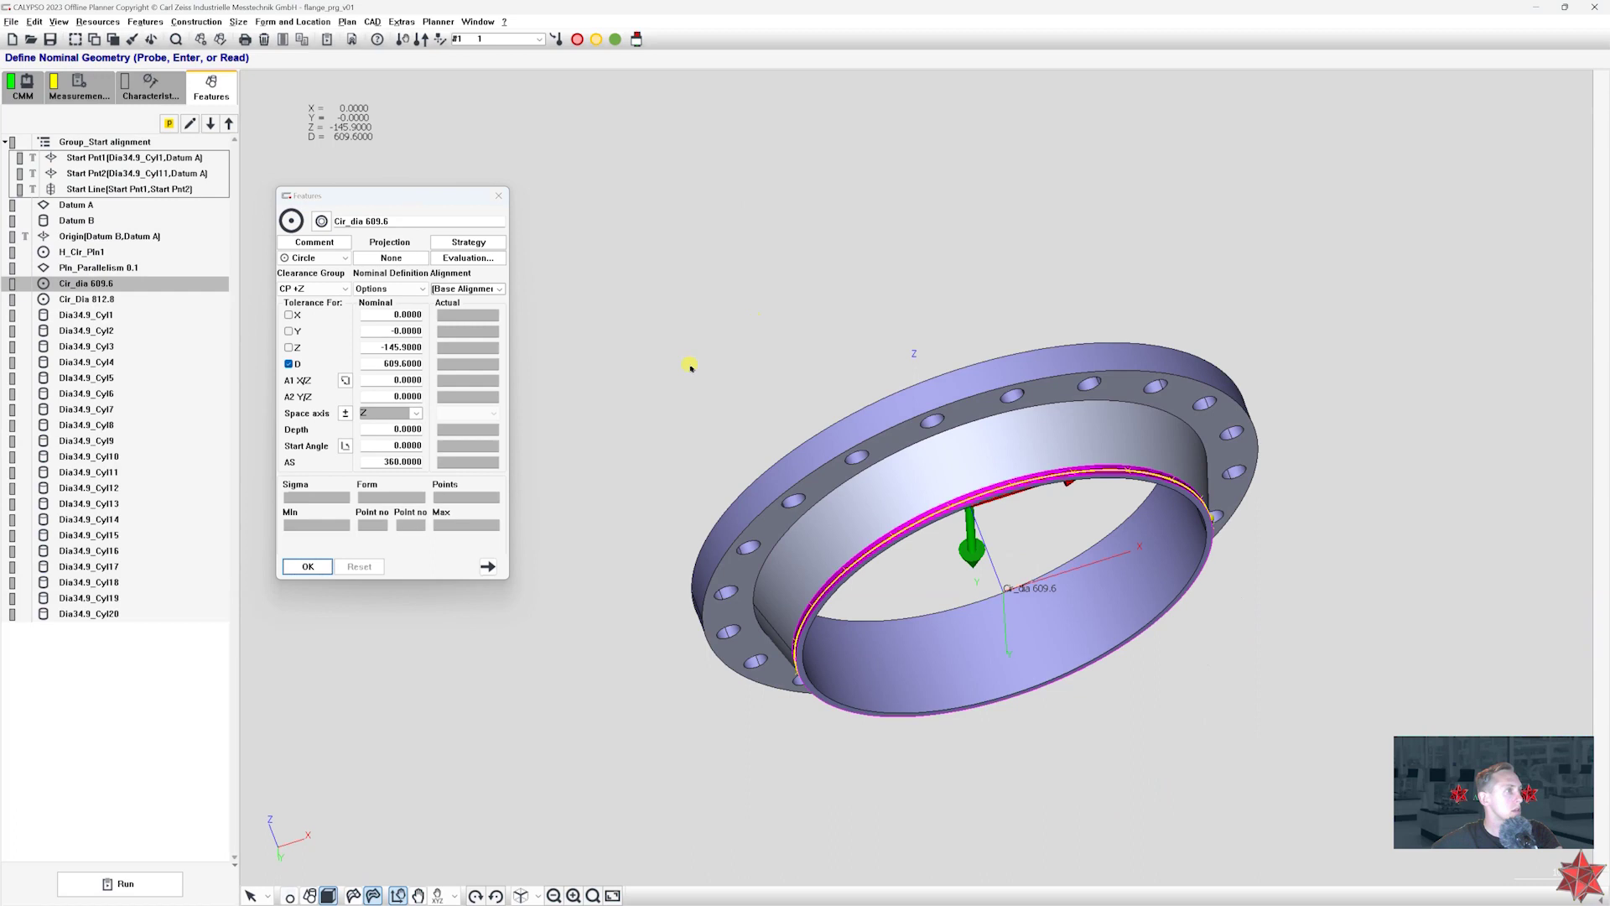
click(454, 242)
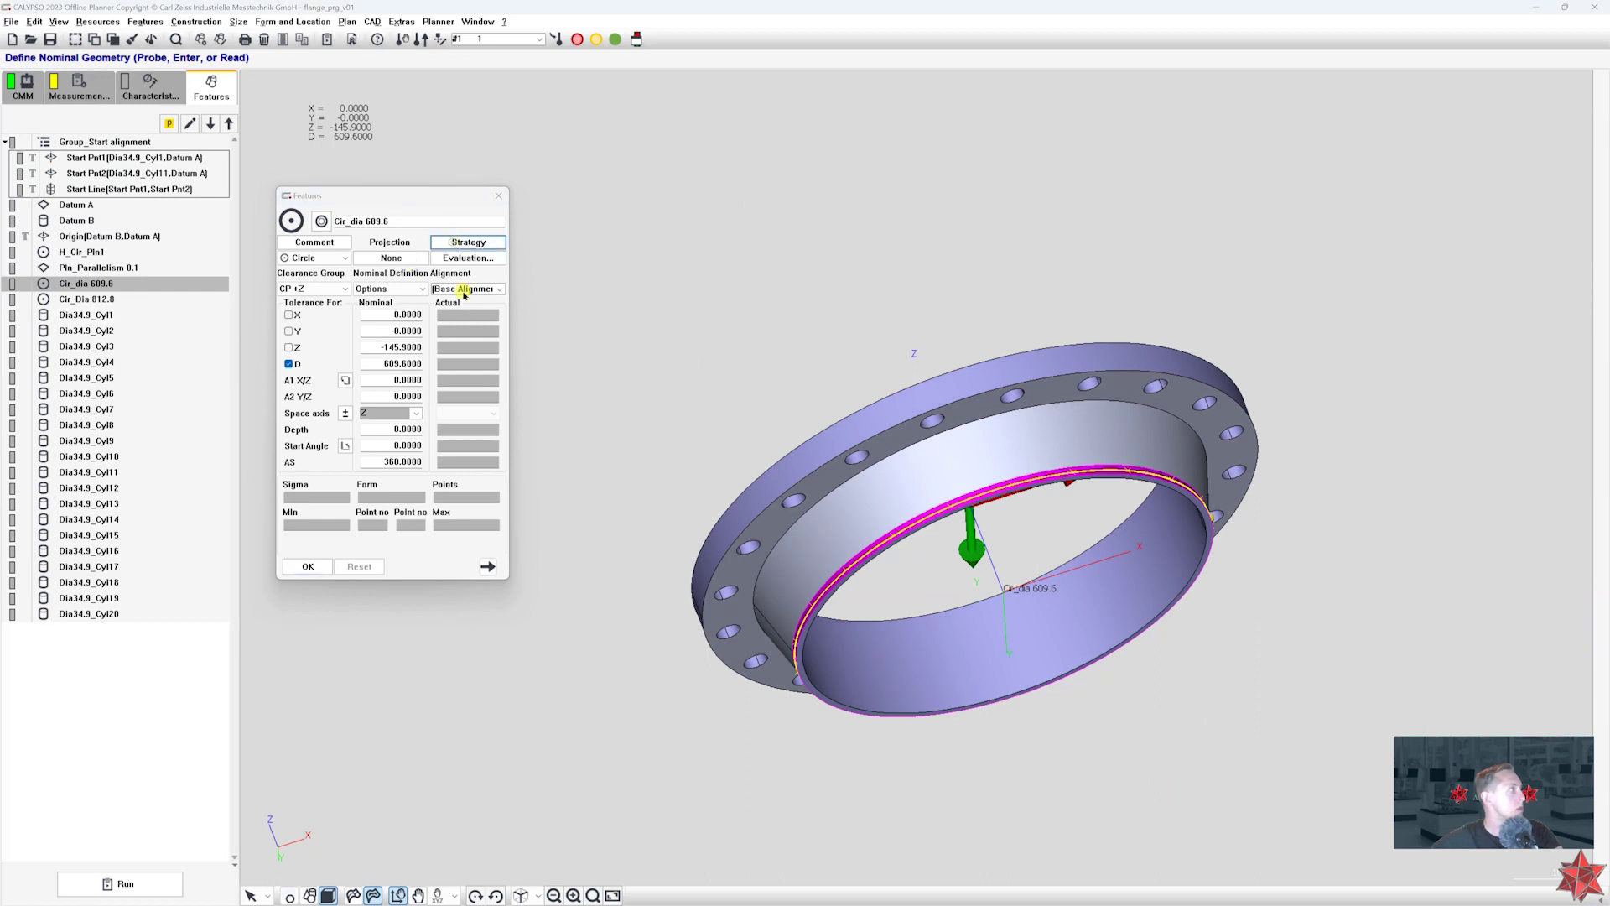
click(498, 209)
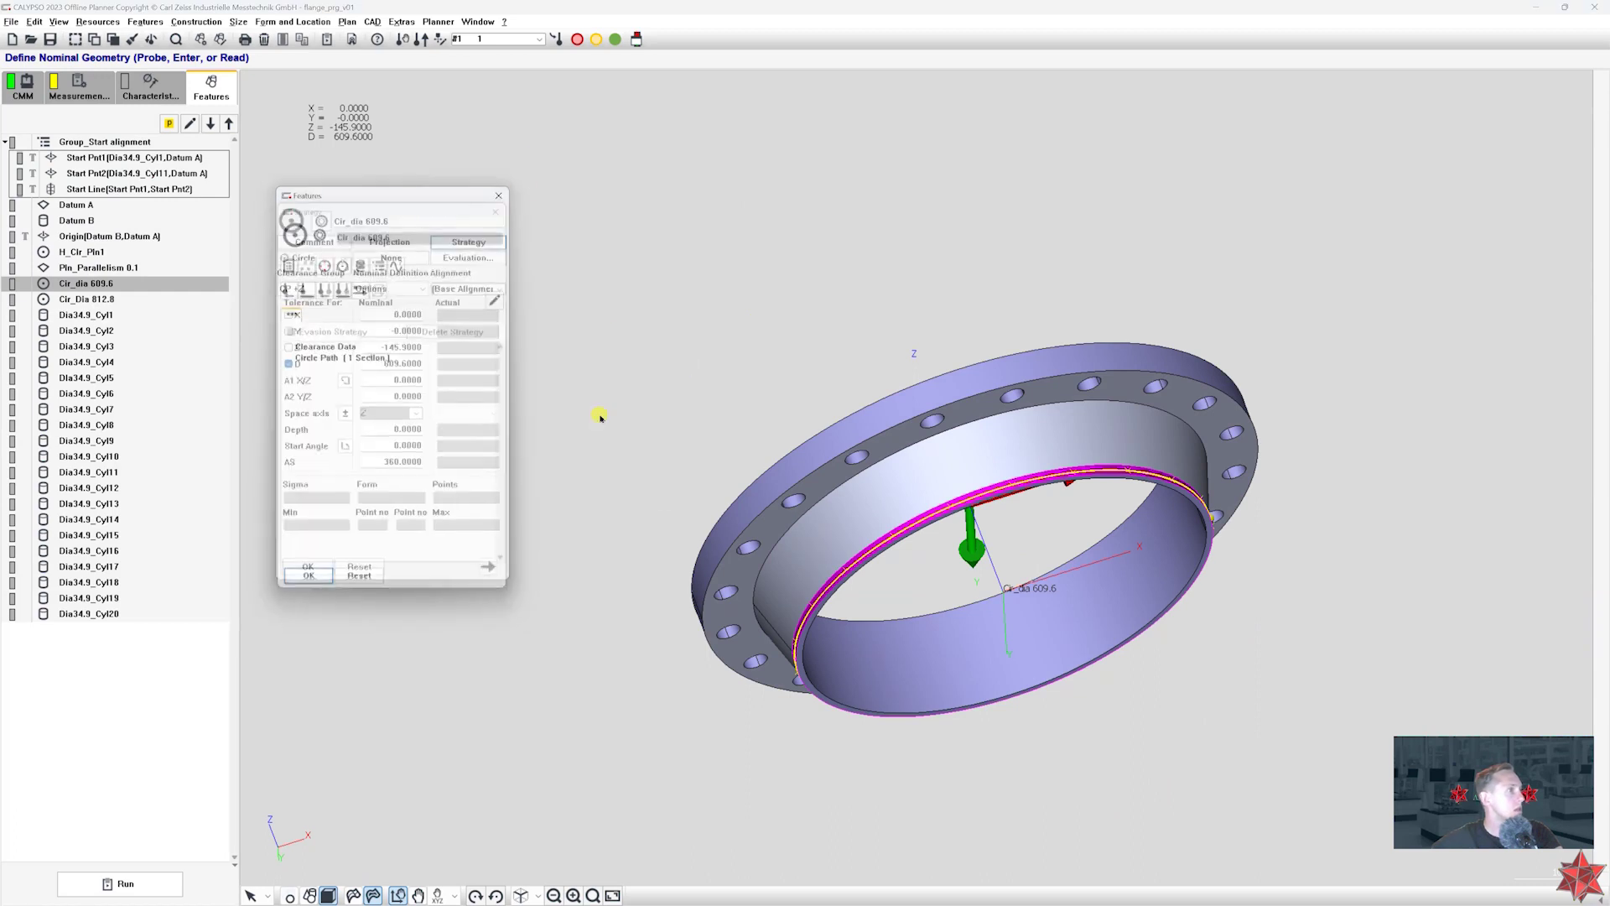
middle_drag(990, 631, 1000, 529)
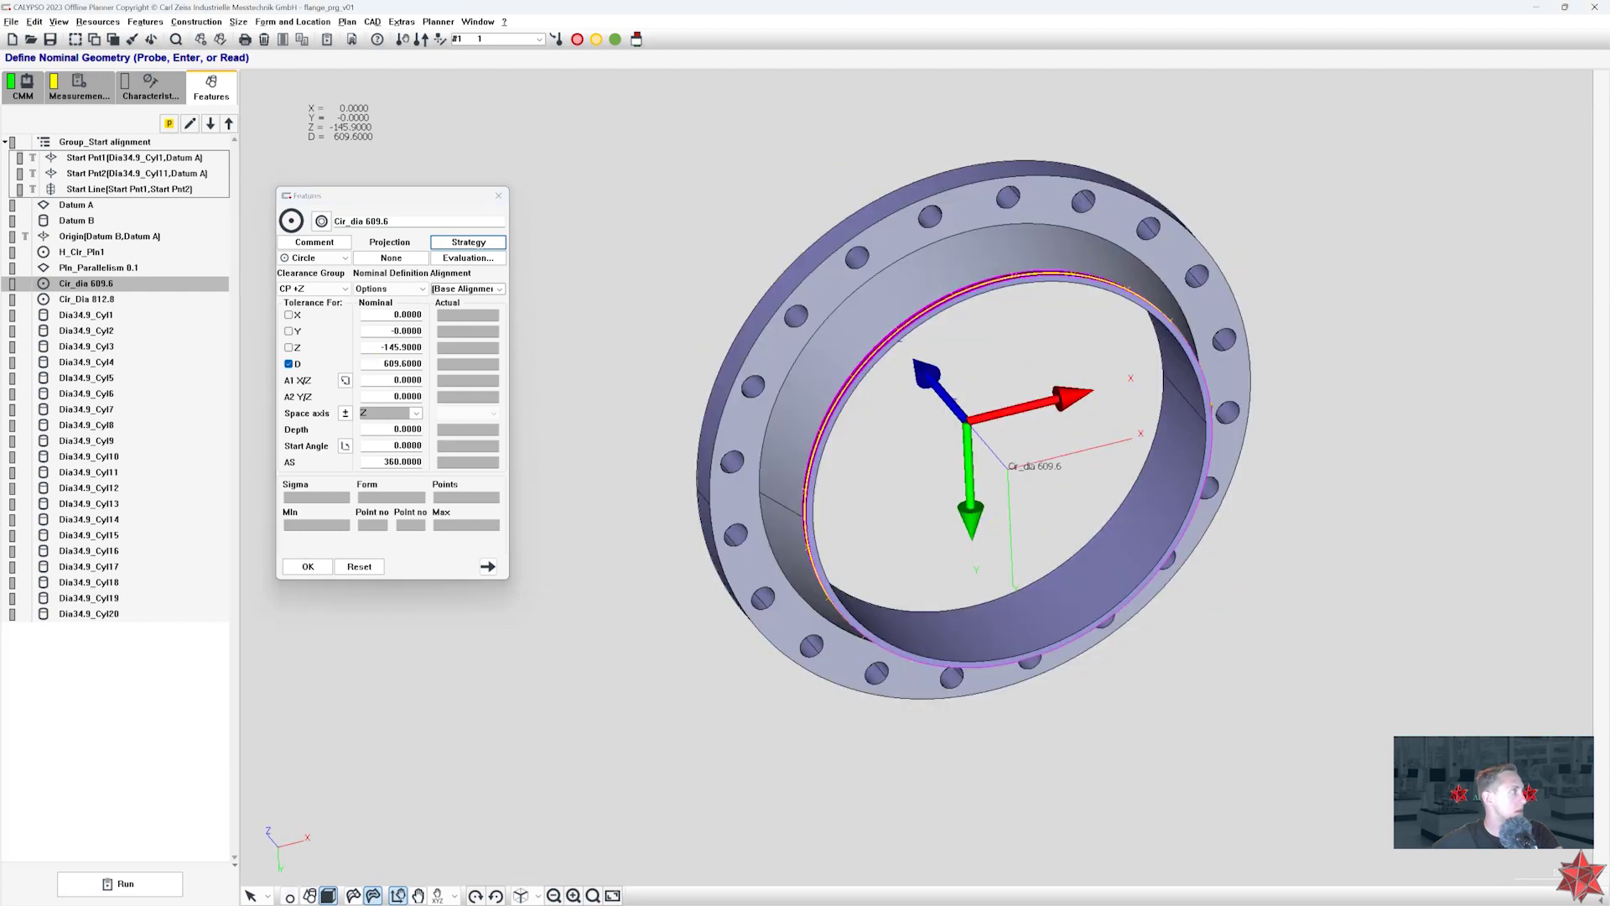
- Define Cir_dia 609.6's nominal Z with the formula getActual("Pln_Parallelism 0.1").z+2
right_click(375, 344)
click(420, 353)
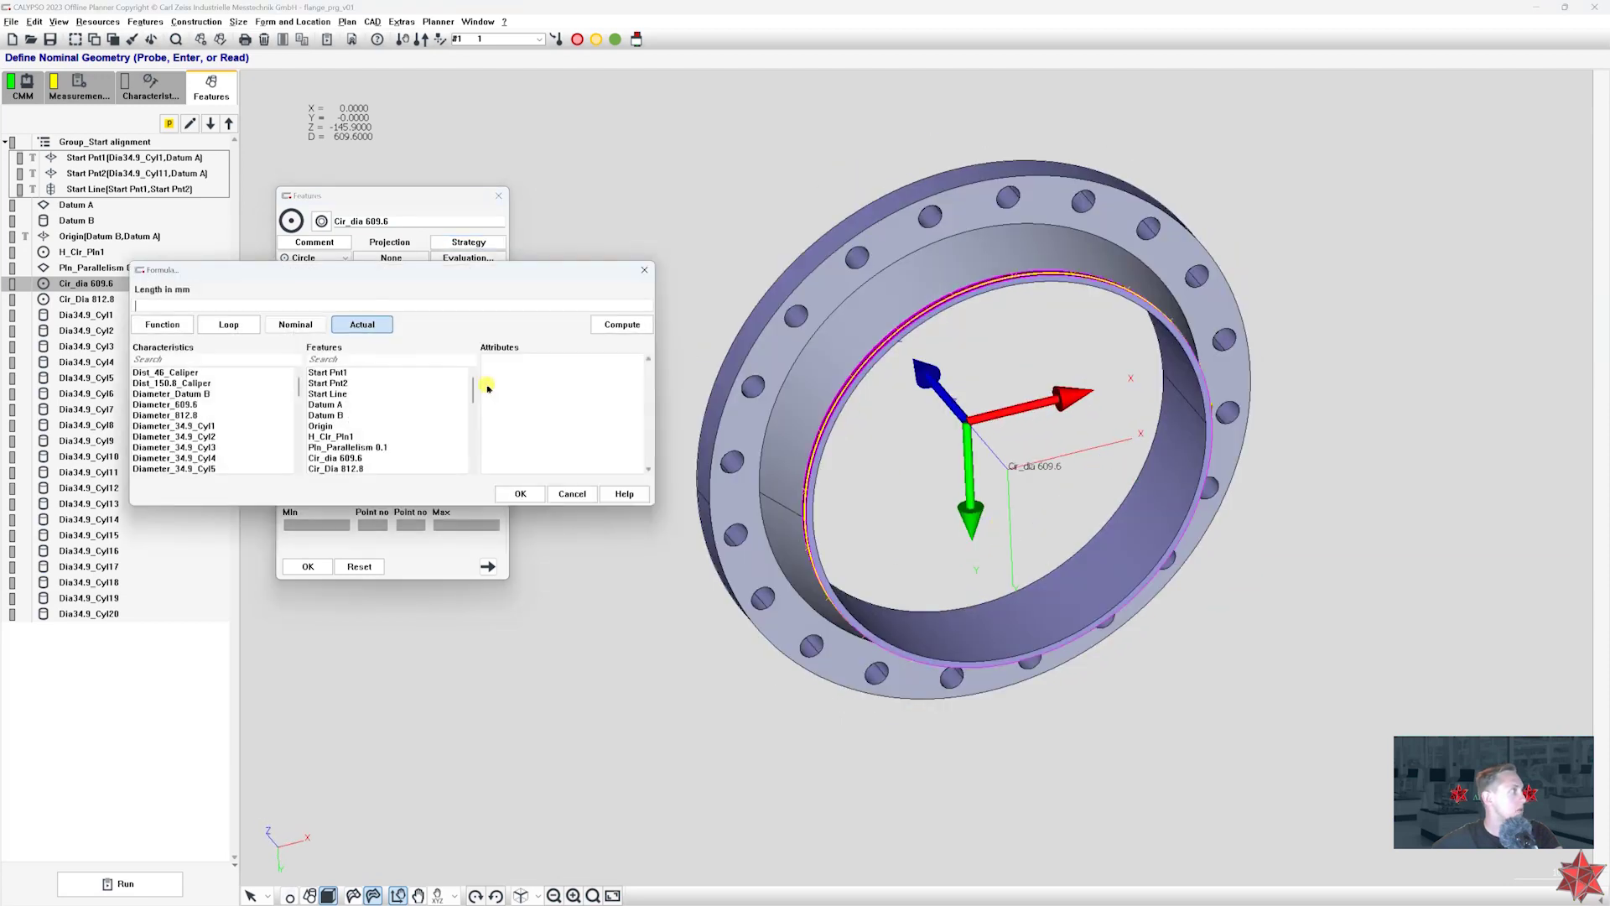
mouse_move(473, 395)
mouse_down()
mouse_move(472, 426)
mouse_move(478, 367)
mouse_up()
click(369, 447)
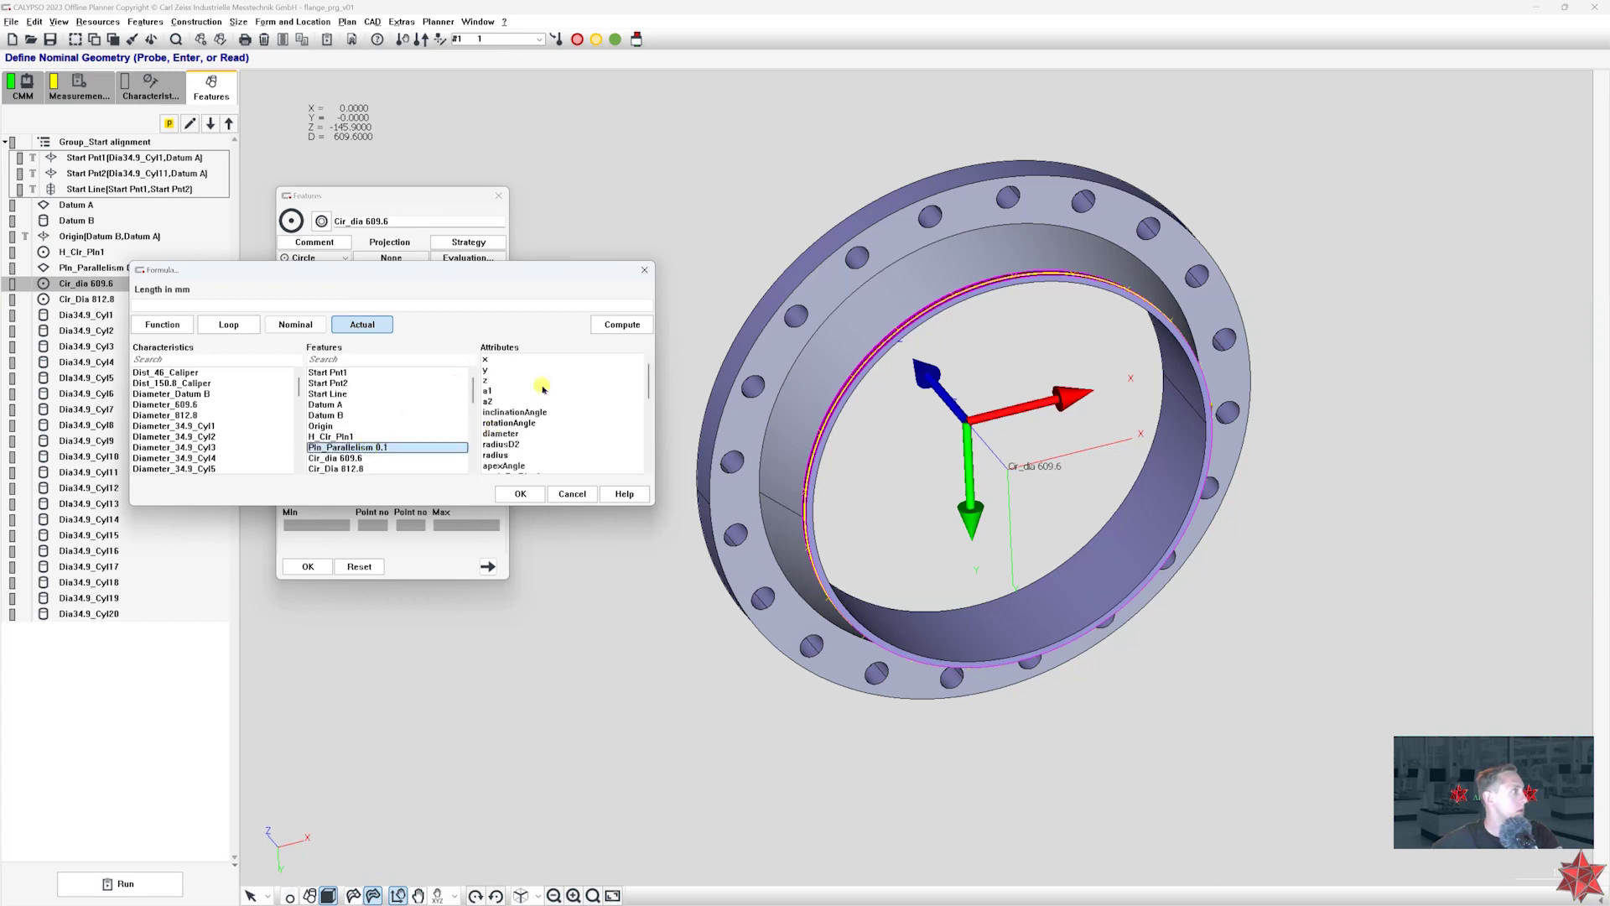
double_click(490, 381)
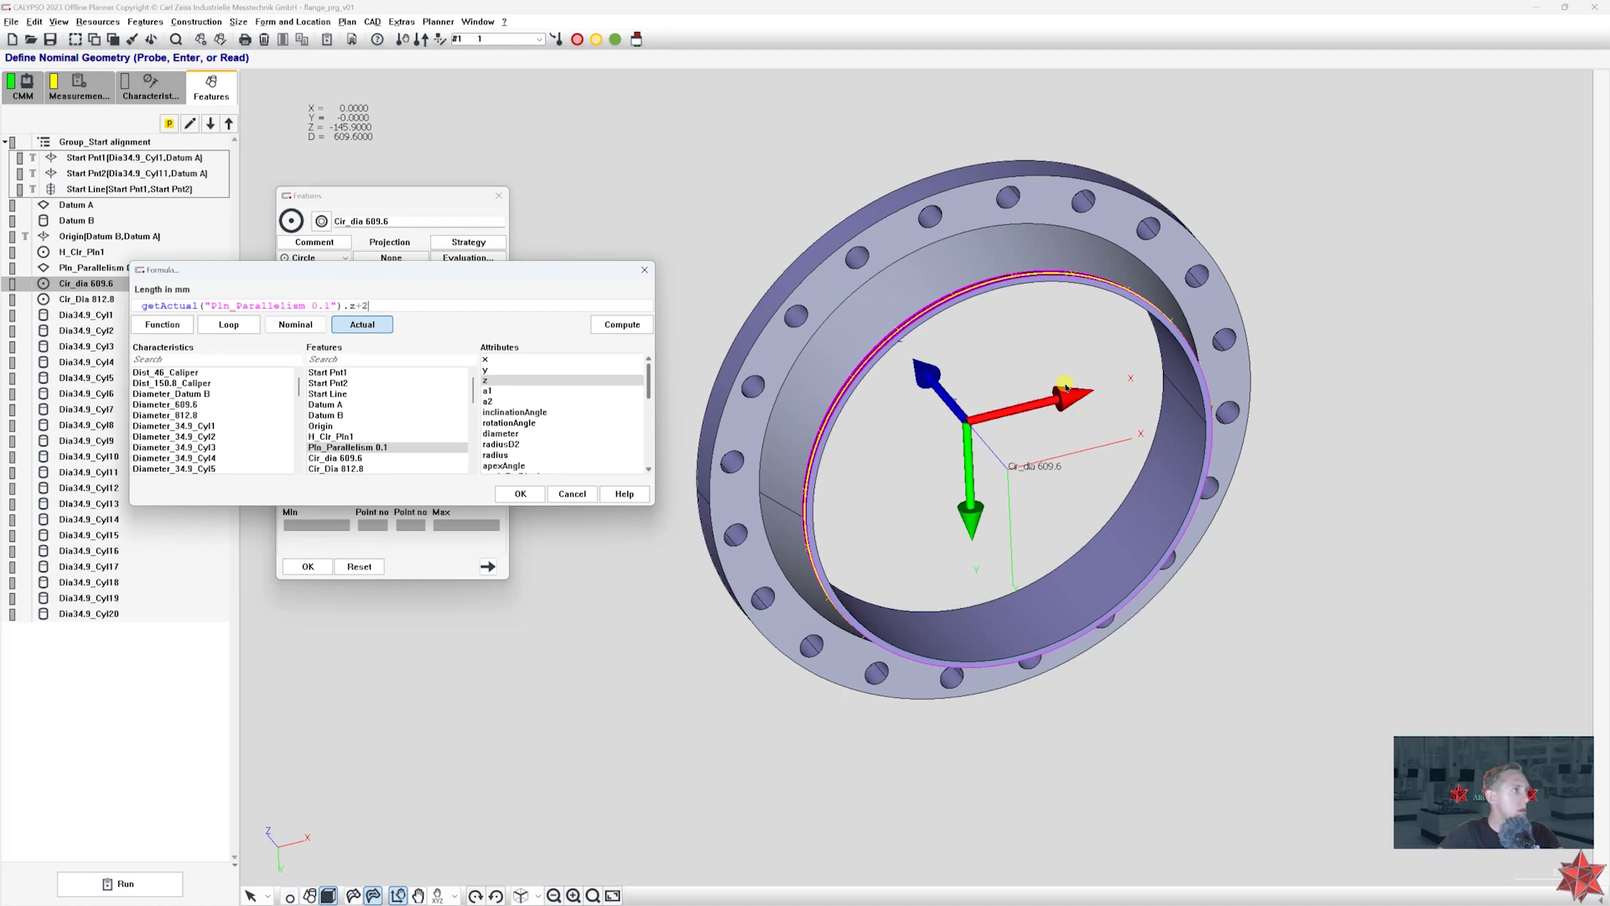
key(Return)
drag(1007, 384, 744, 406)
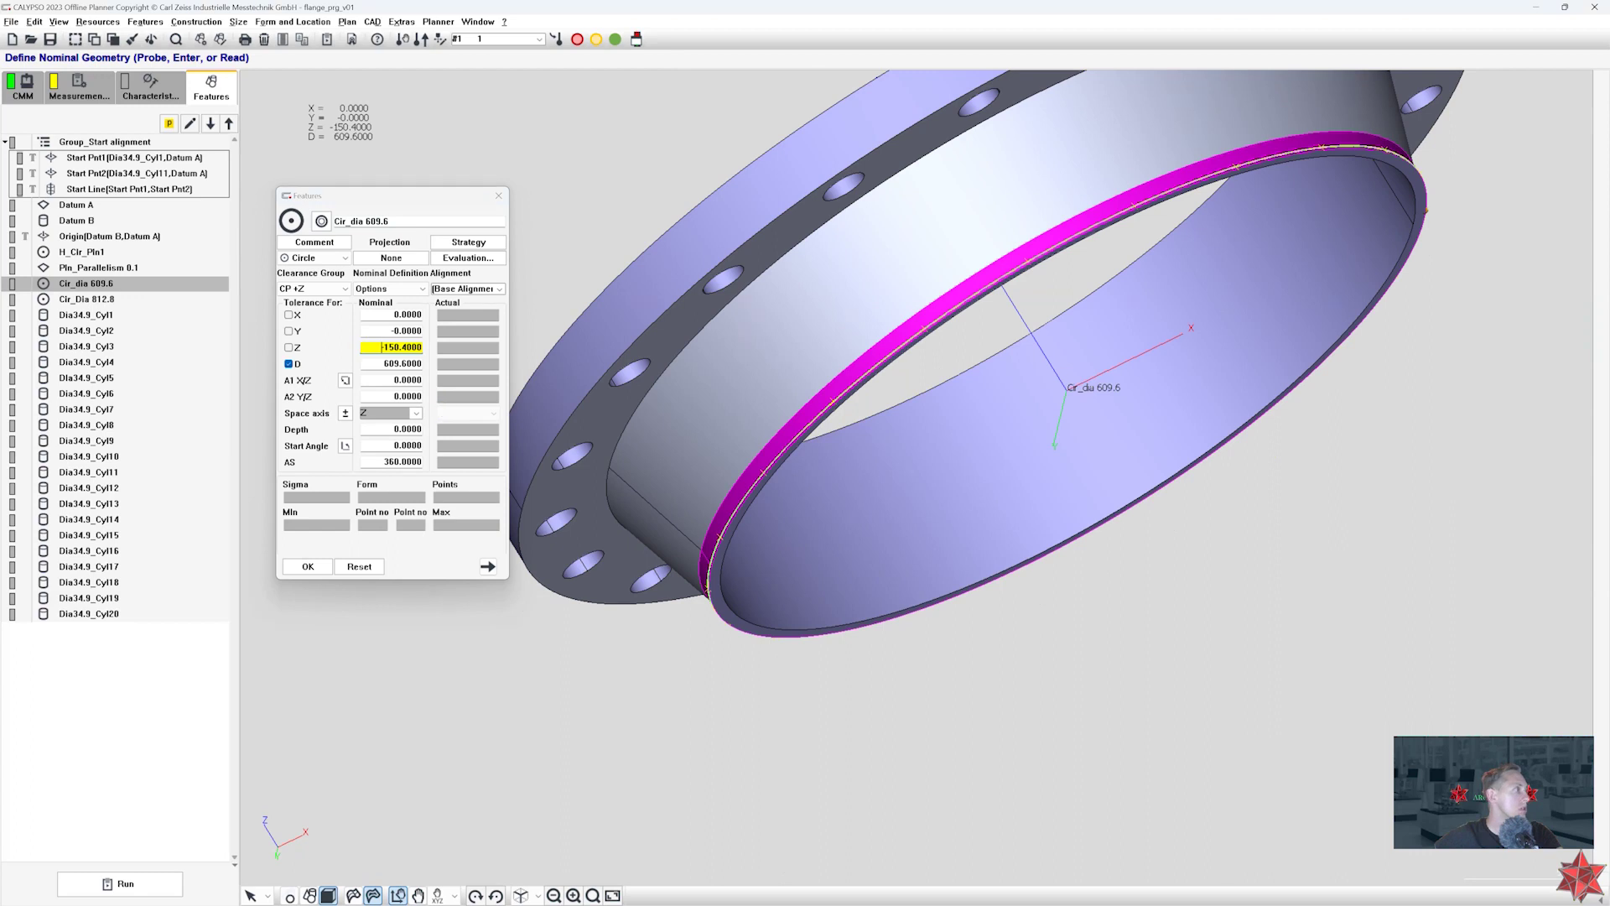
- Change the offset in Cir_dia 609.6's nominal Z formula to +5
right_click(375, 347)
click(396, 355)
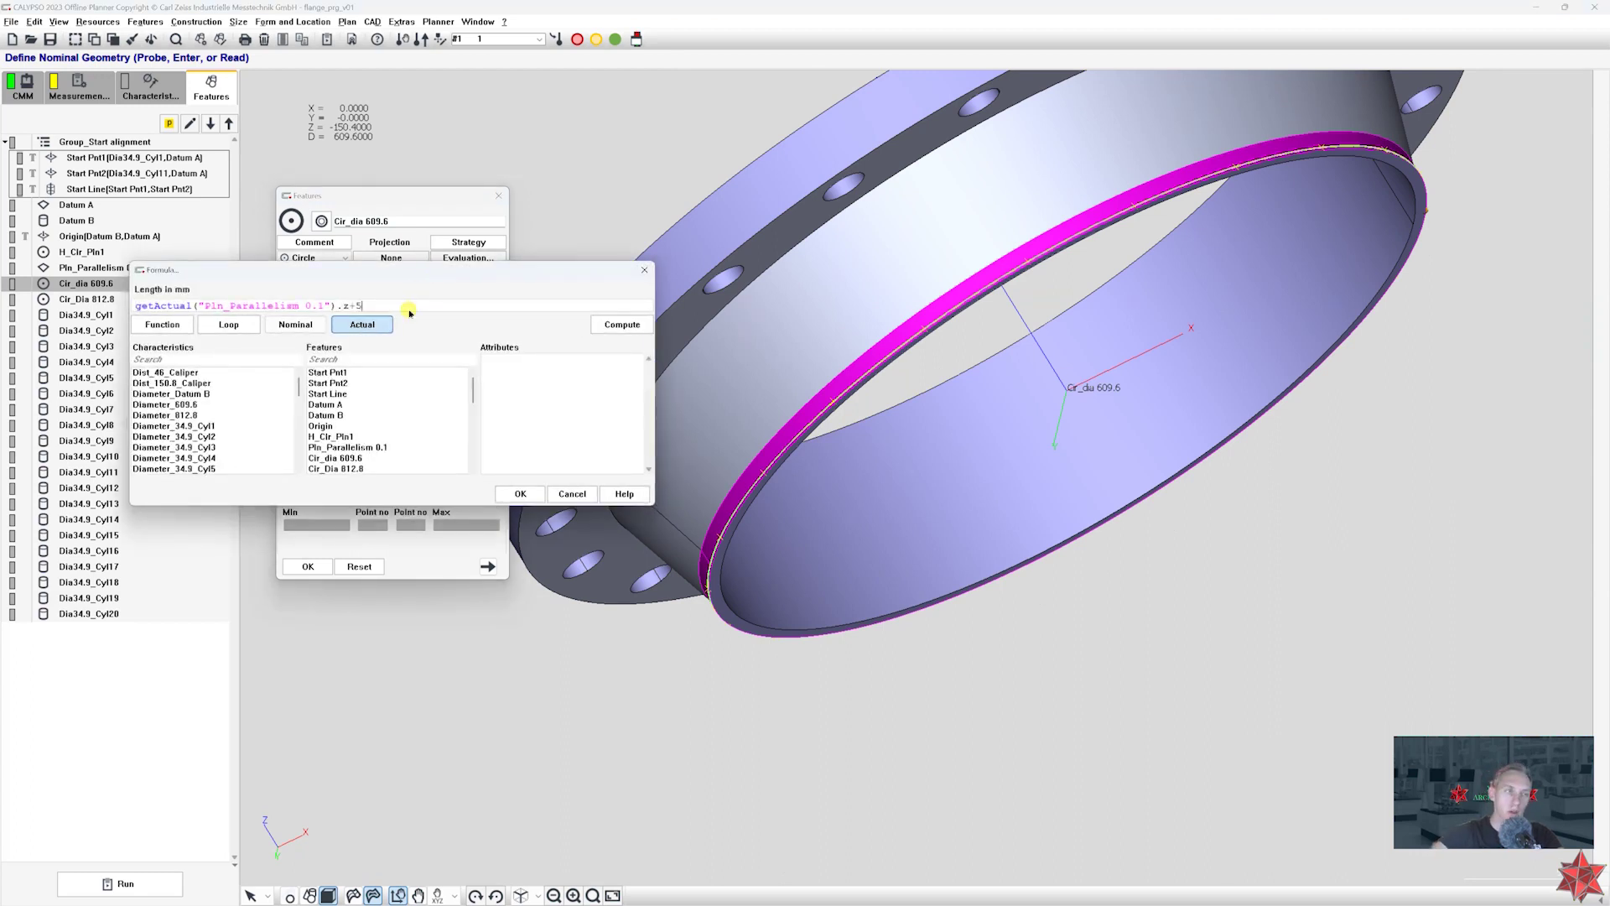
key(Return)
drag(932, 419, 1004, 422)
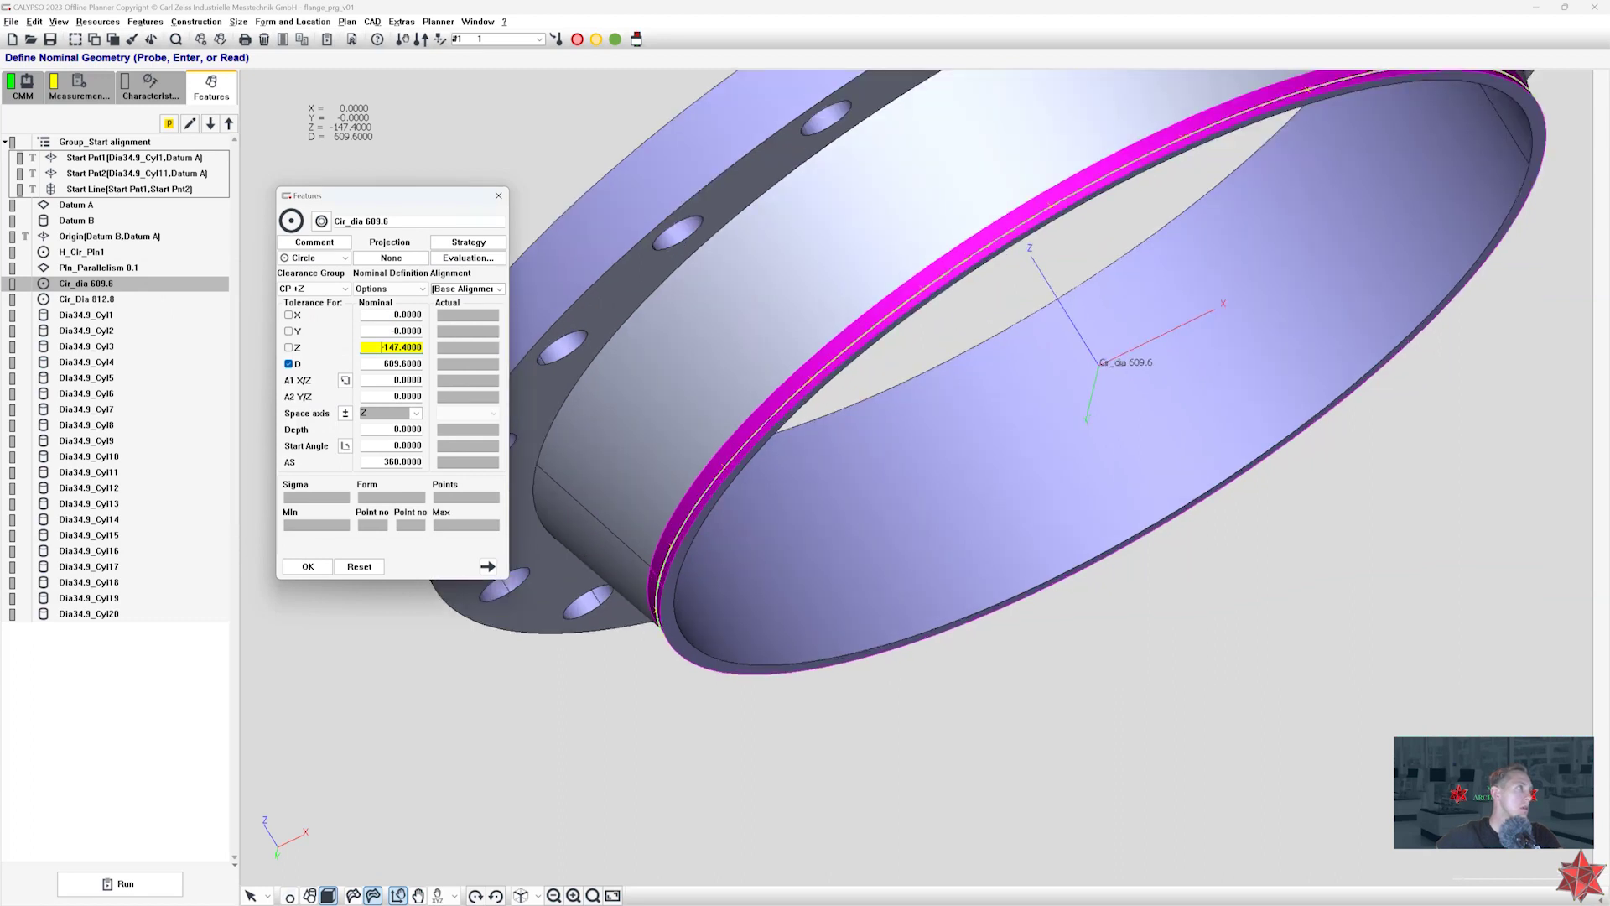
- Change the offset in Cir_dia 609.6's nominal Z formula to +8 and confirm the feature definition
right_click(375, 346)
click(396, 355)
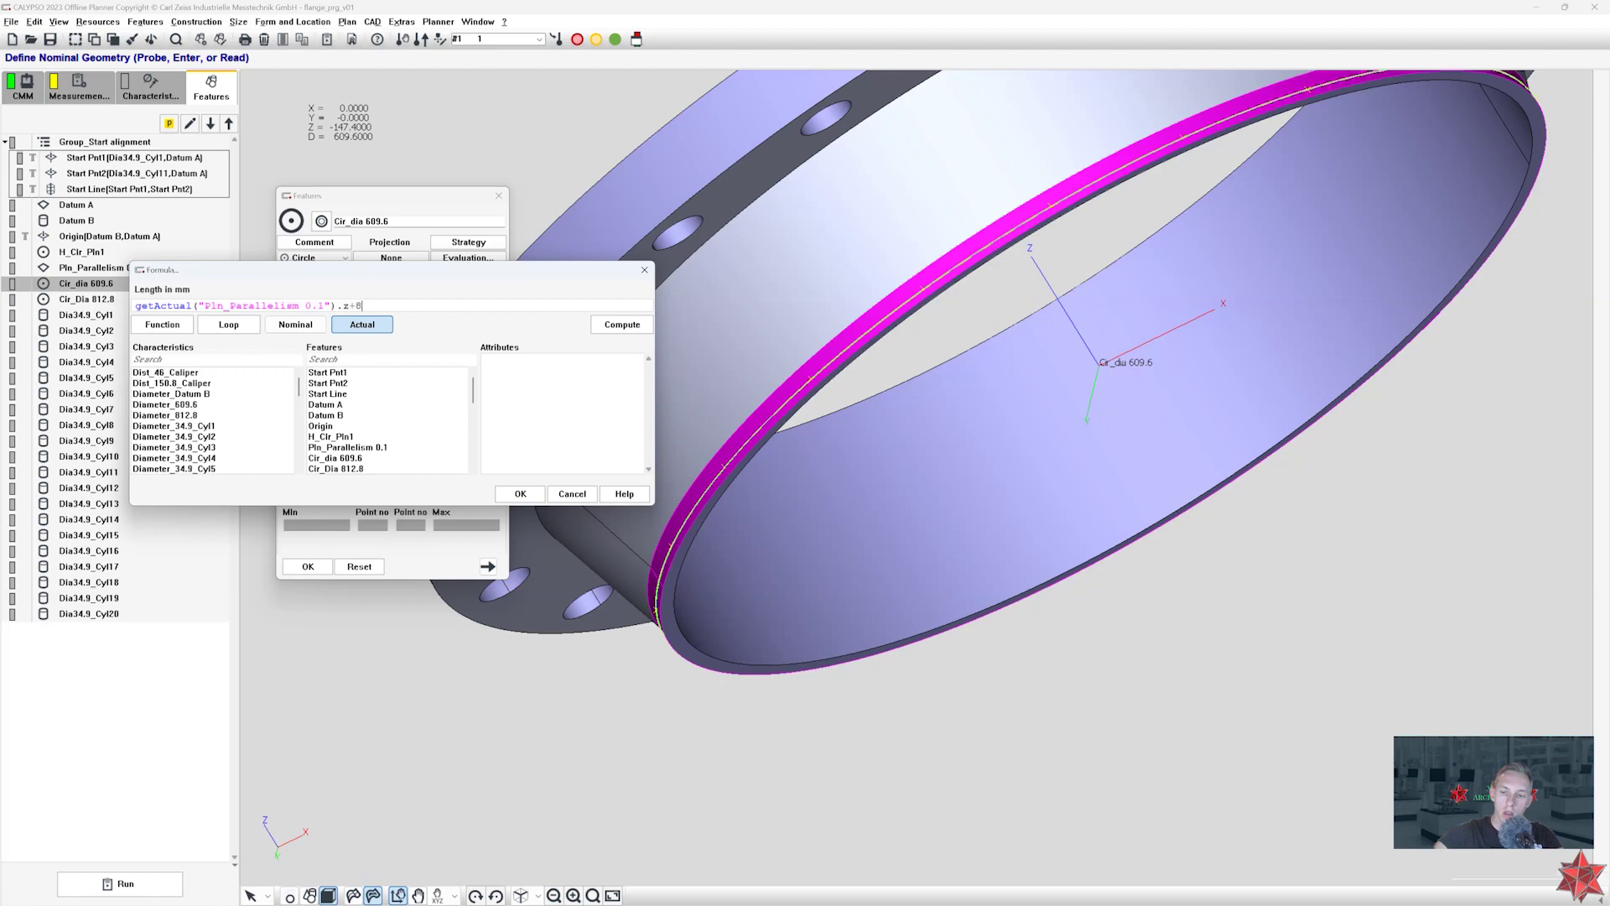
key(Return)
drag(999, 336, 1049, 519)
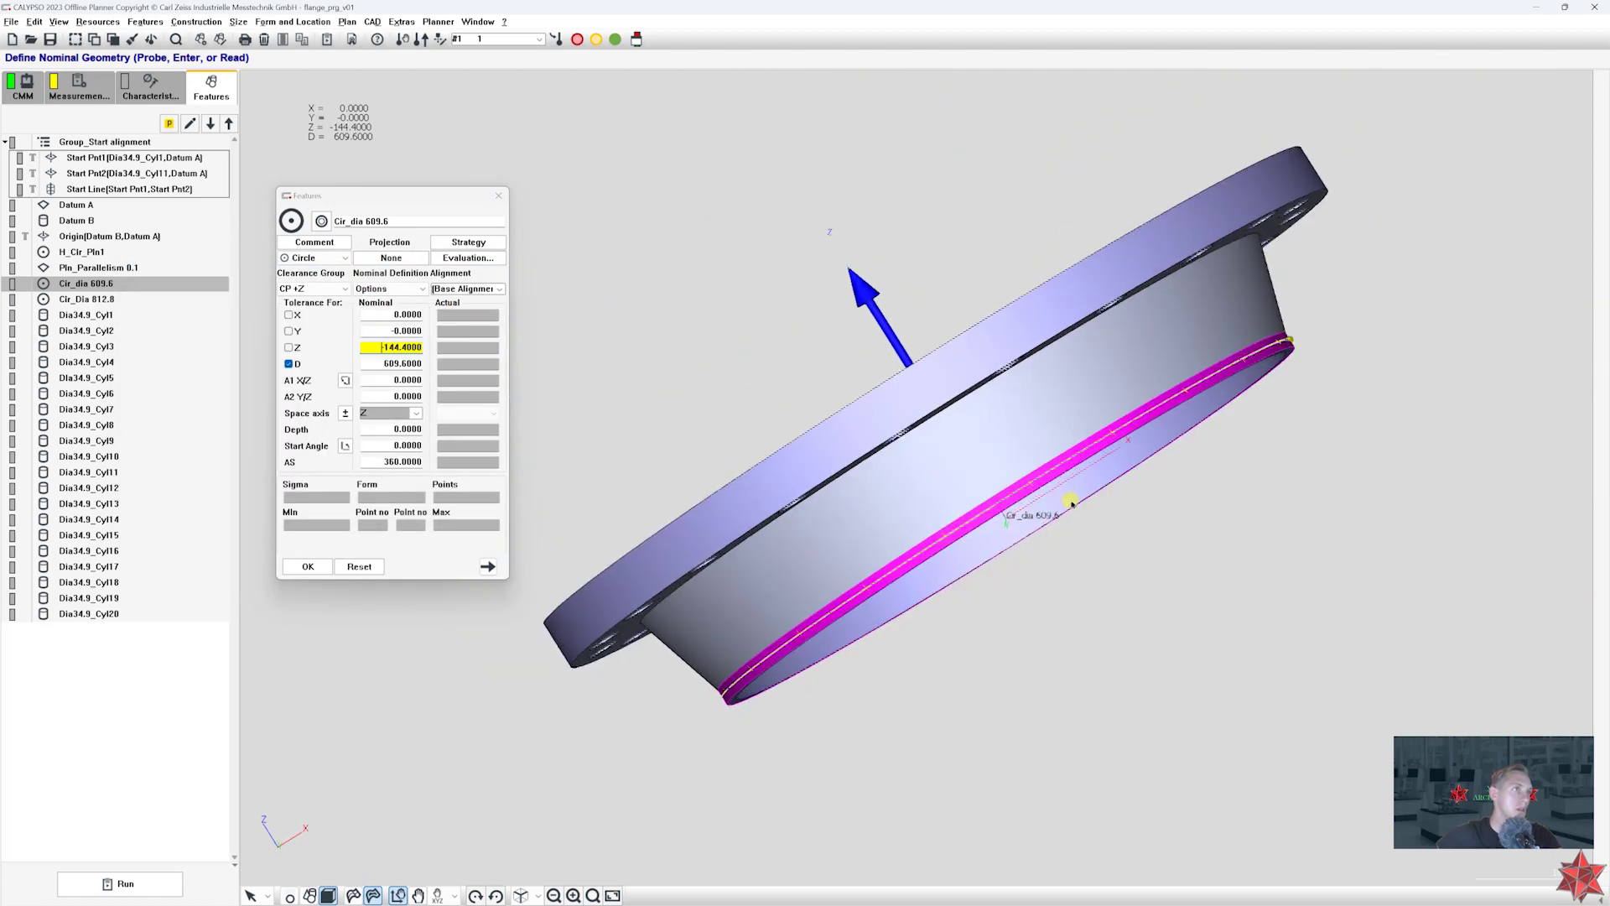
click(308, 566)
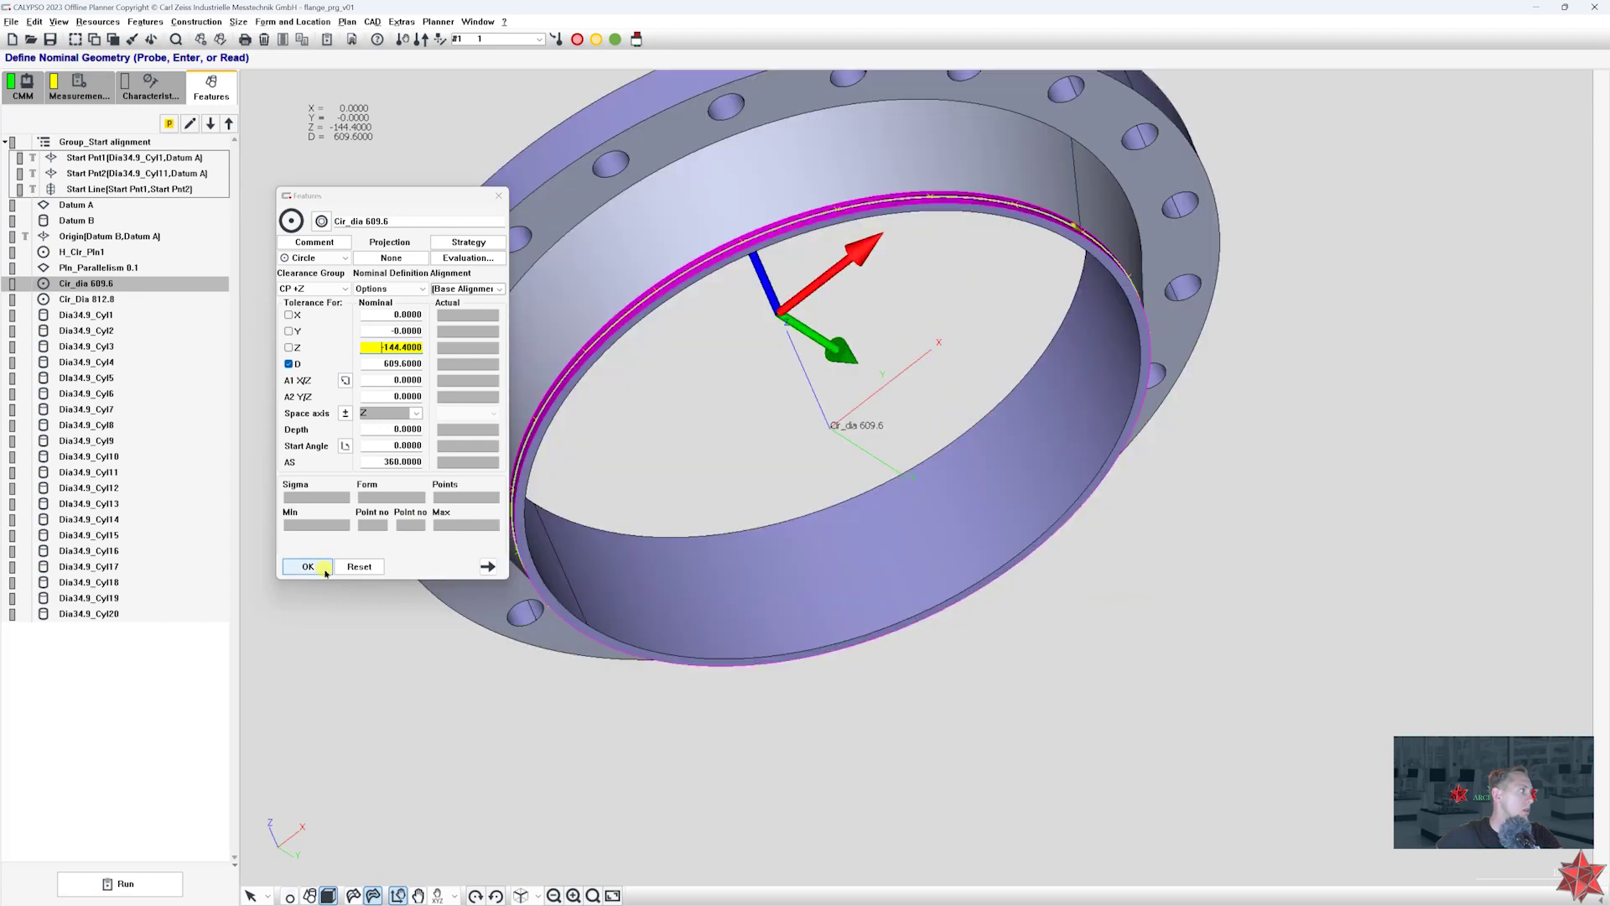
scroll(979, 453, down, 3)
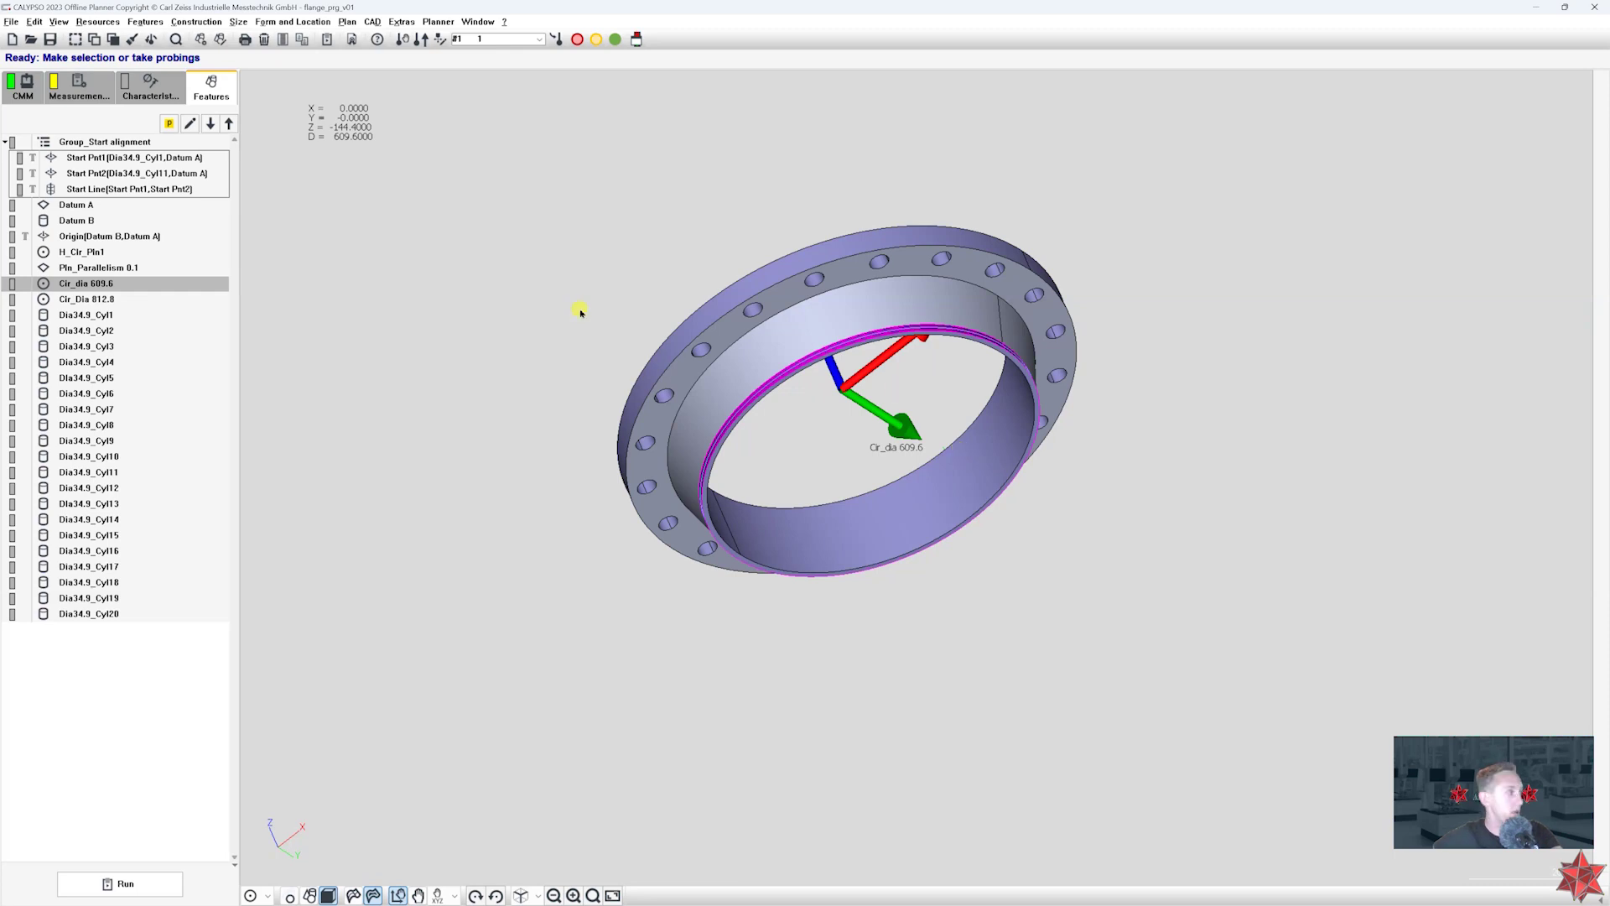
- Locate Cir_Dia 812.8 and the hole cylinders Dia34.9_Cyl1 through Cyl12 one by one on the flange model
click(159, 300)
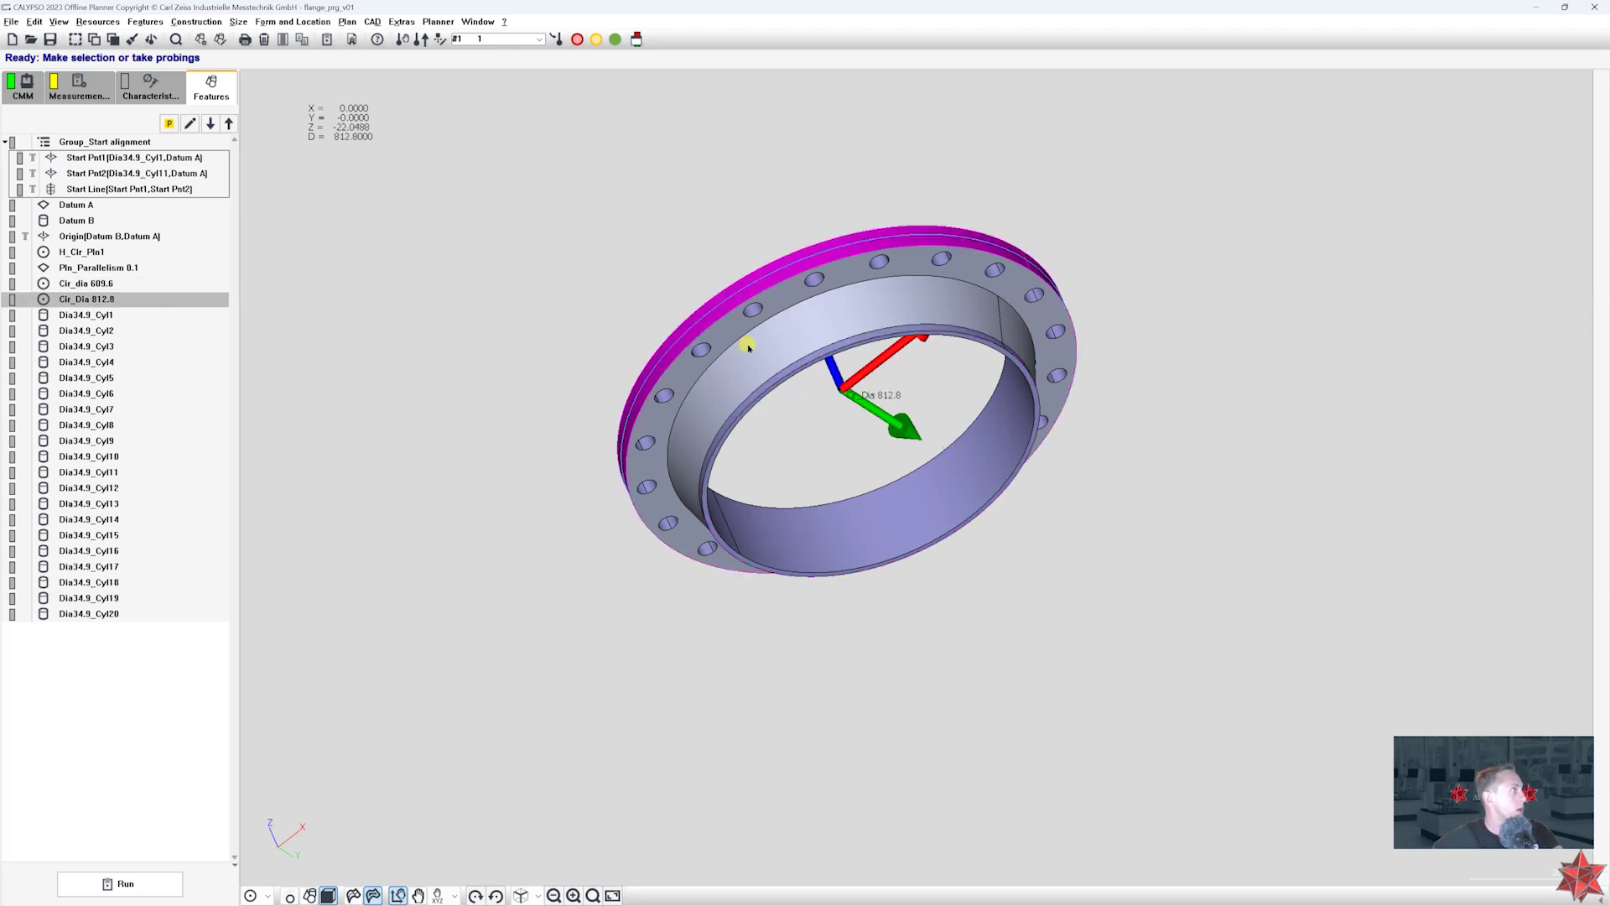
middle_drag(715, 342, 693, 327)
middle_drag(659, 520, 682, 379)
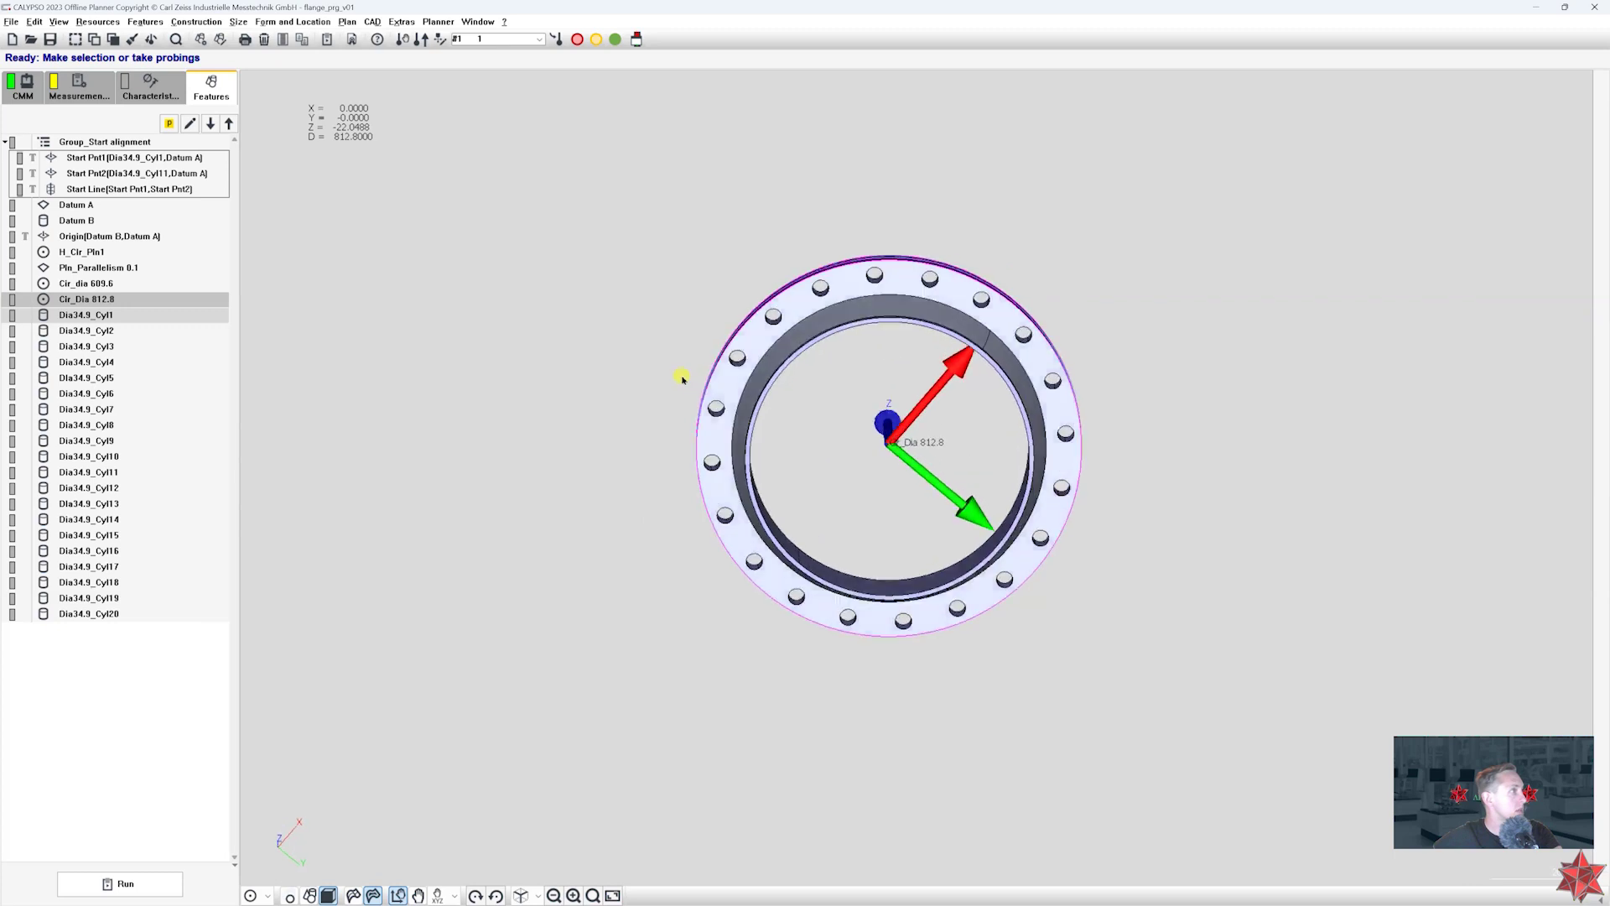
click(195, 318)
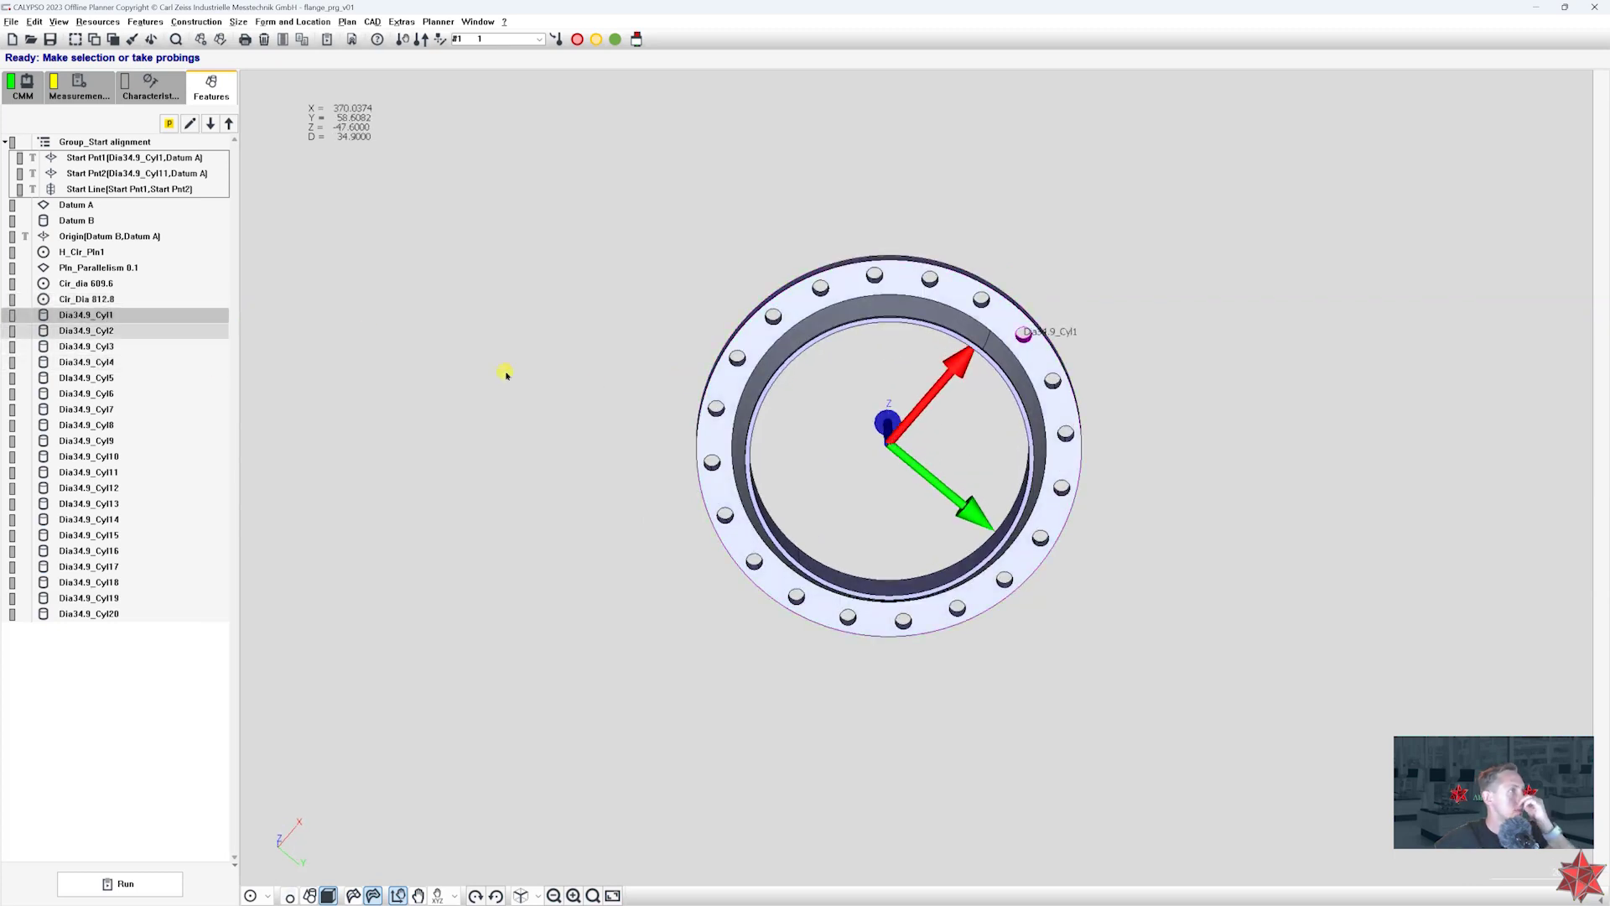
middle_drag(503, 370, 291, 304)
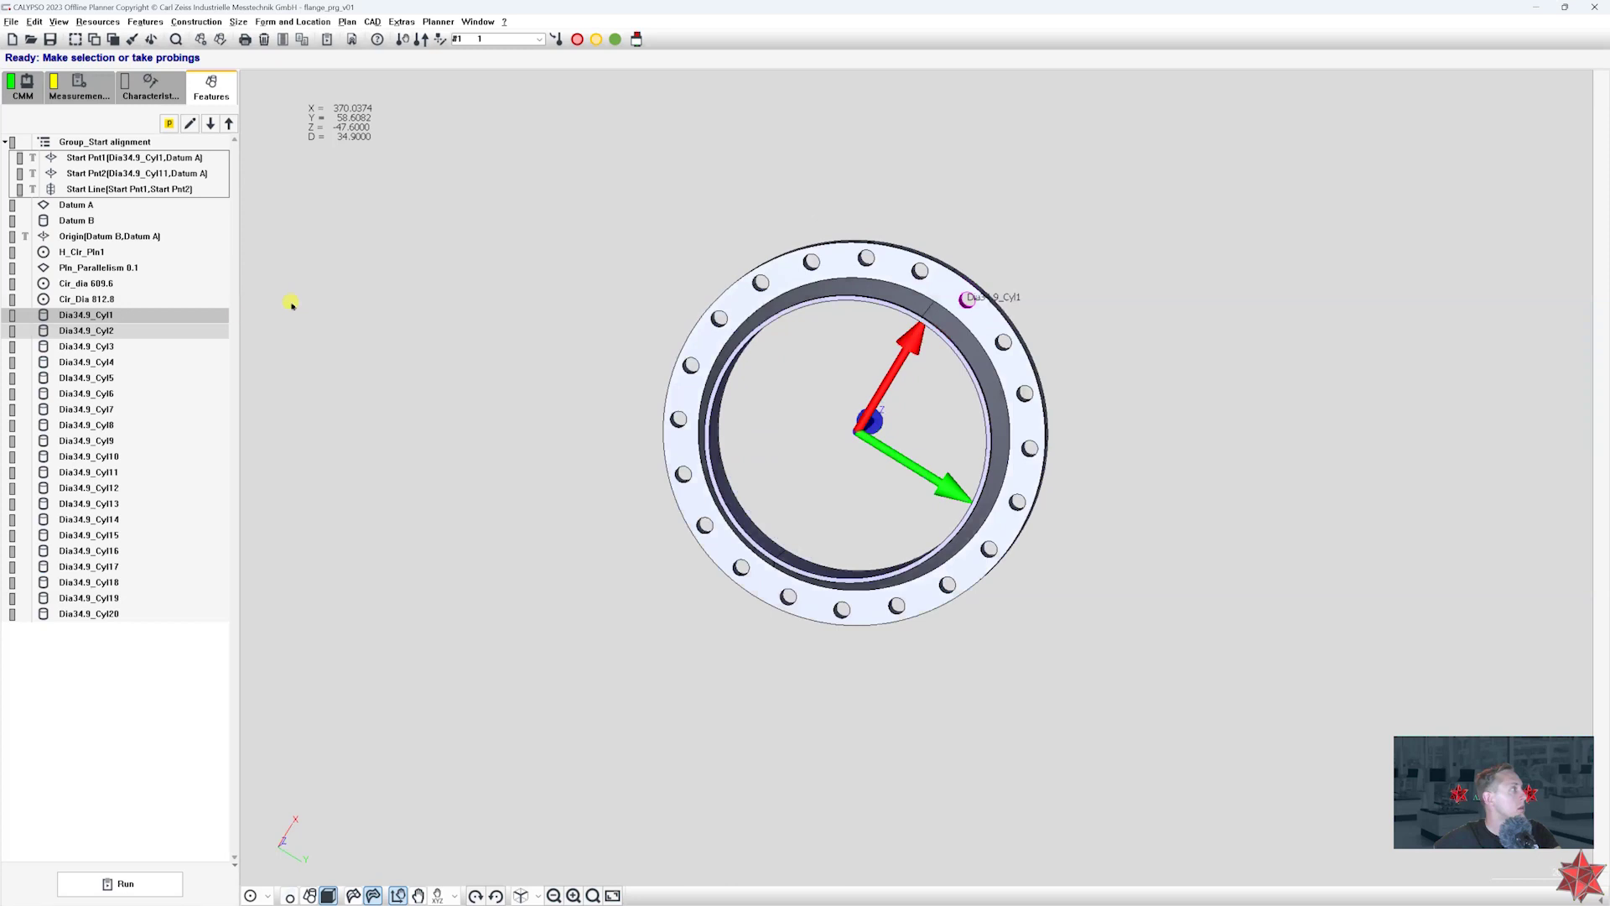
click(186, 333)
click(179, 348)
click(170, 362)
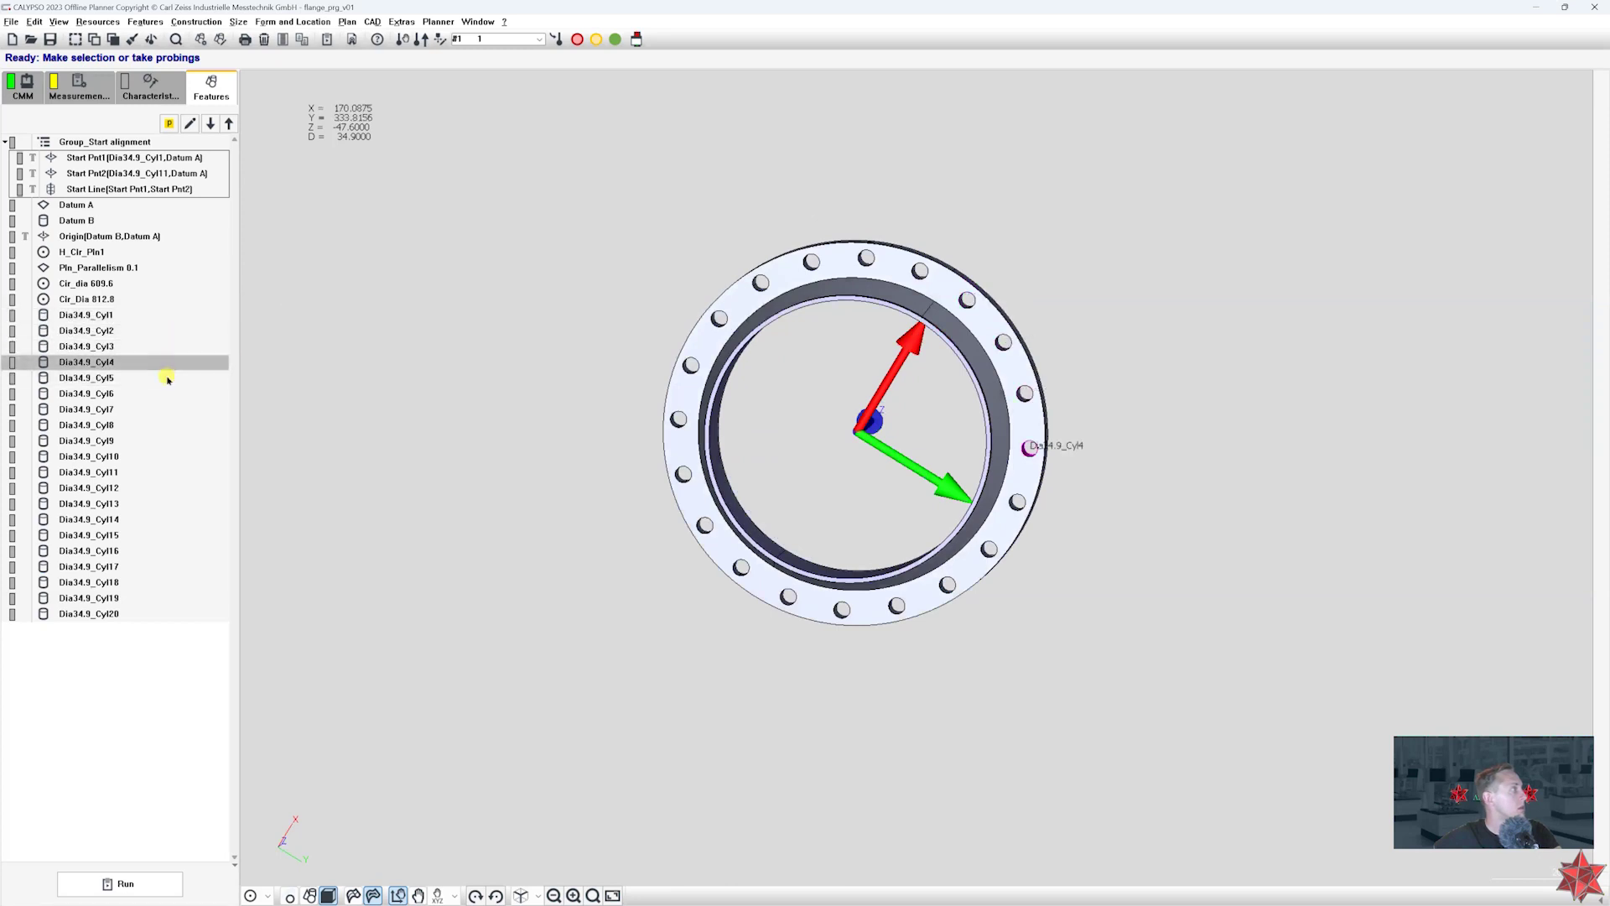
click(166, 379)
click(162, 394)
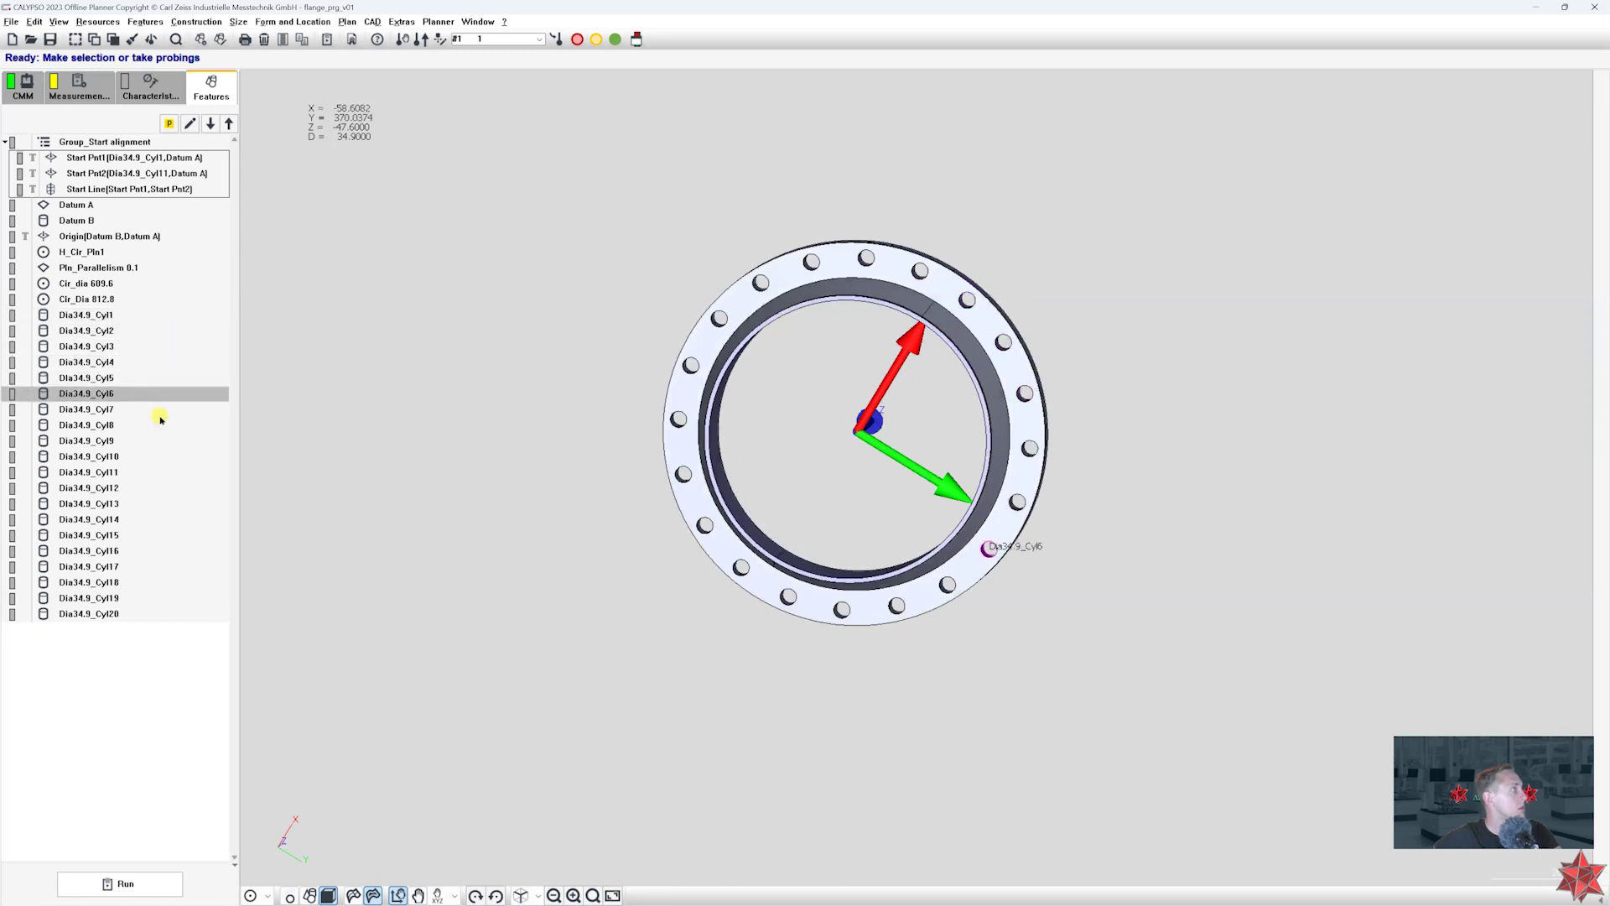
click(159, 409)
click(159, 425)
click(158, 440)
click(149, 456)
click(139, 472)
click(135, 487)
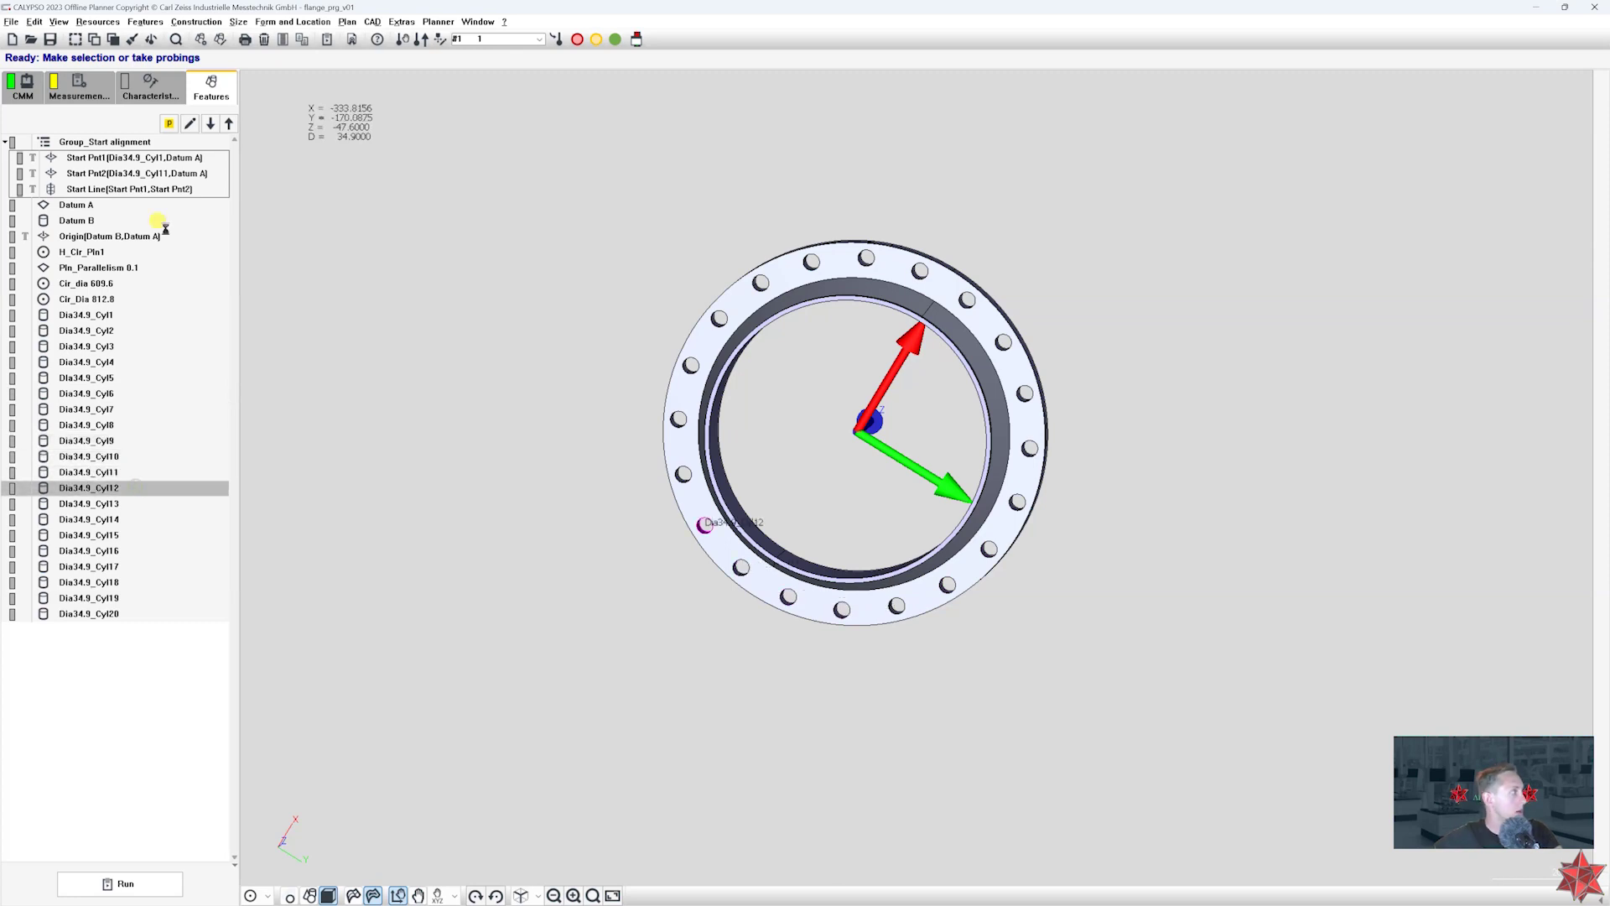
- Open the feature Cir_Dia 812.8 and review the circle path settings in its probing strategy
click(136, 285)
click(127, 298)
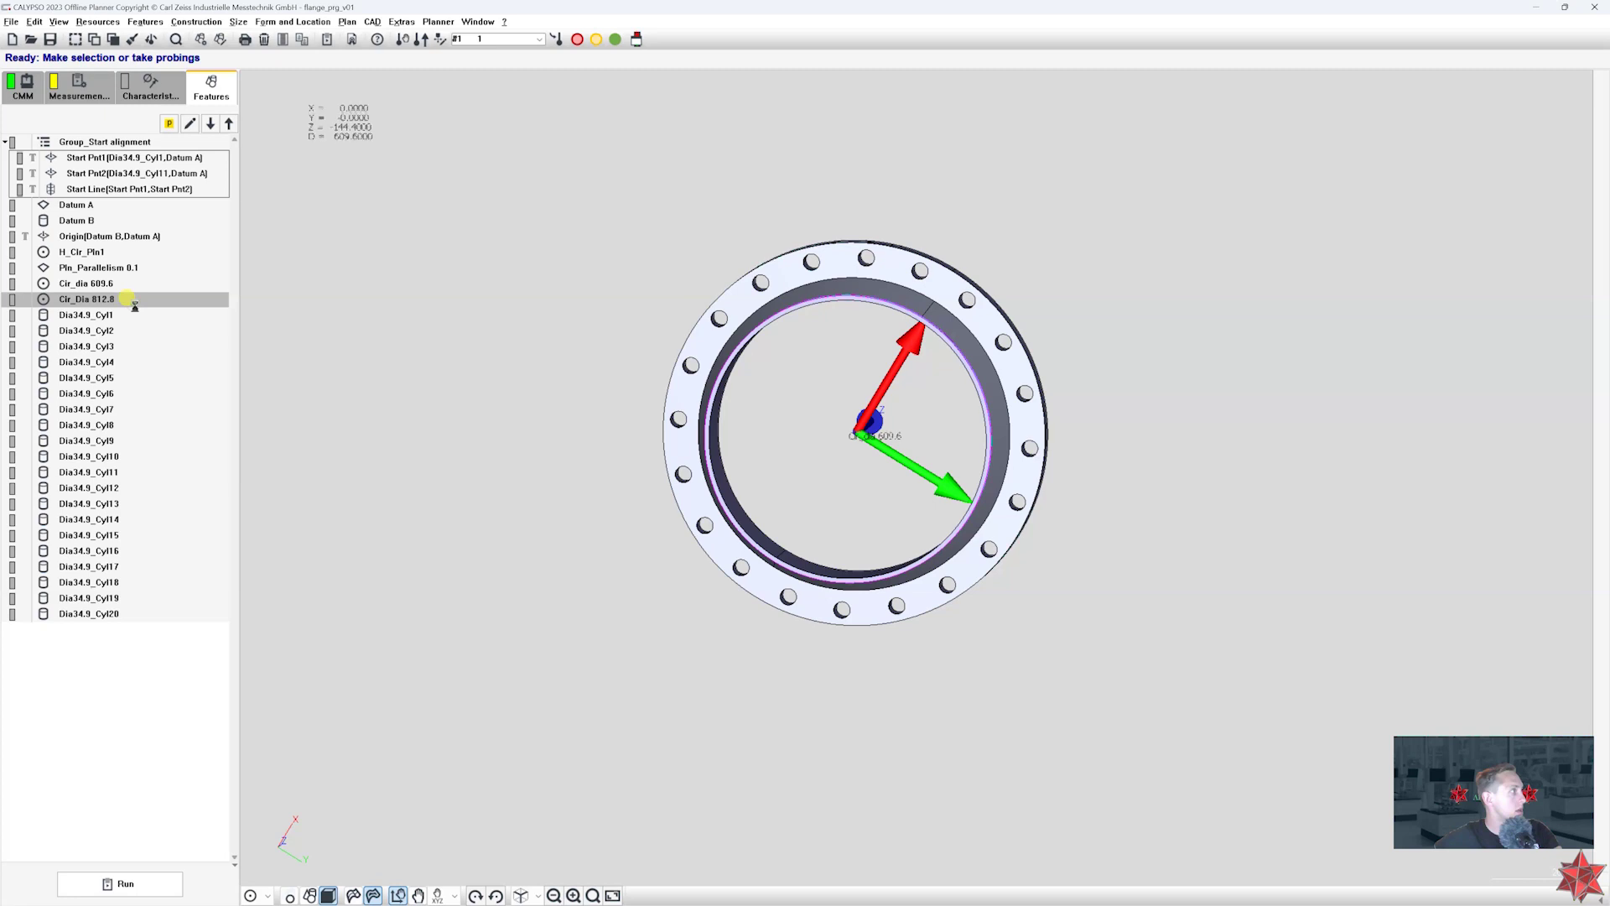
double_click(130, 299)
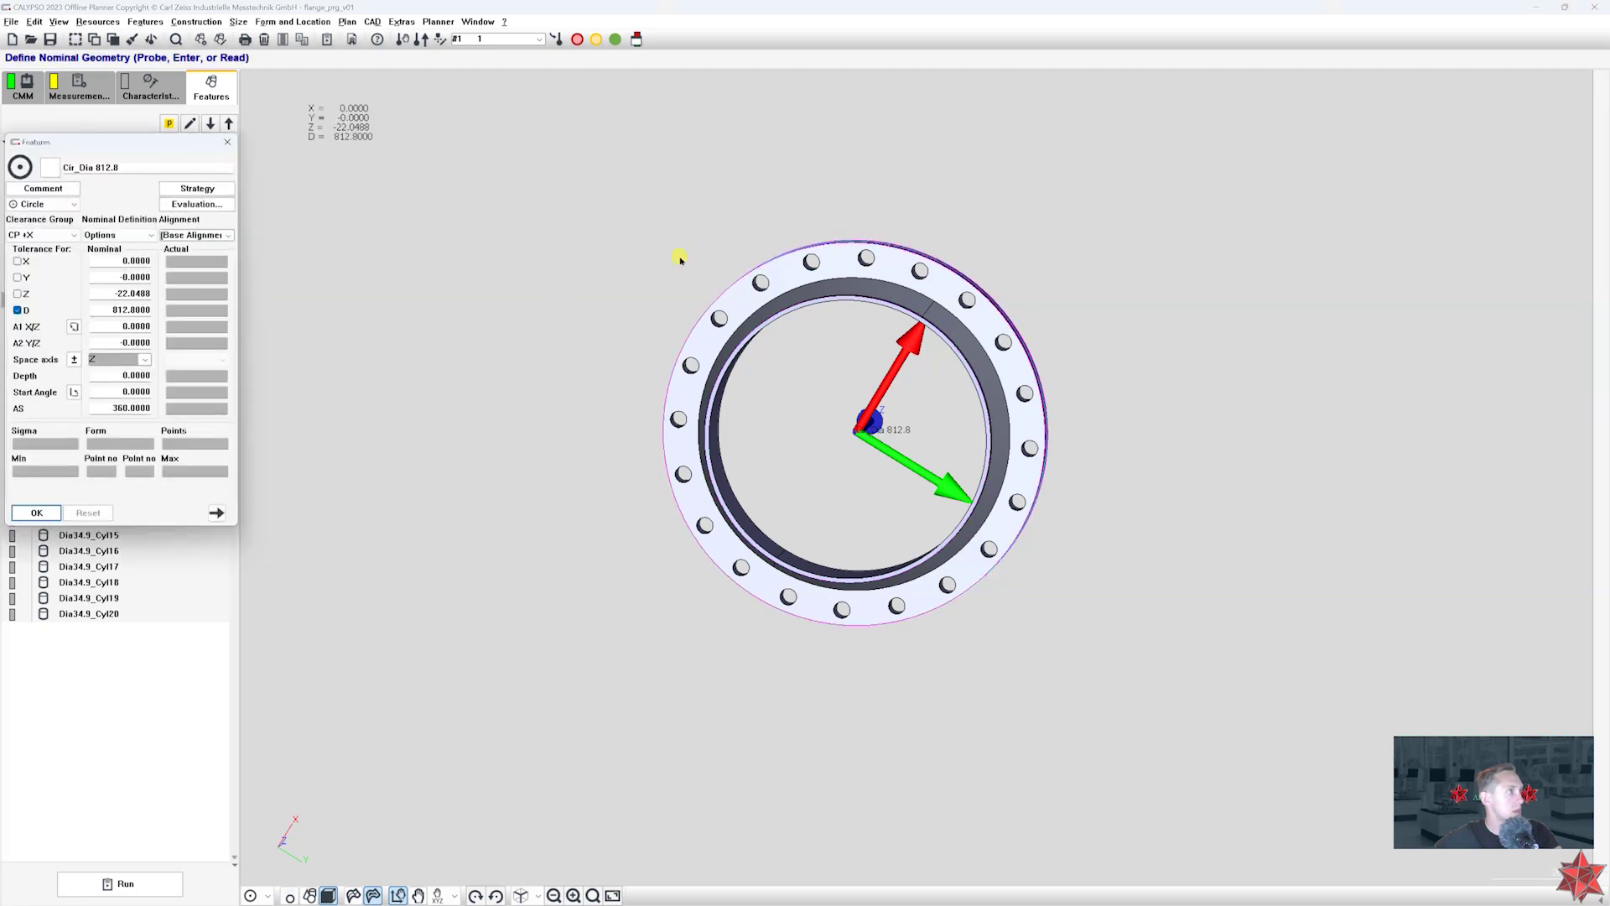
middle_drag(676, 298, 667, 503)
click(197, 188)
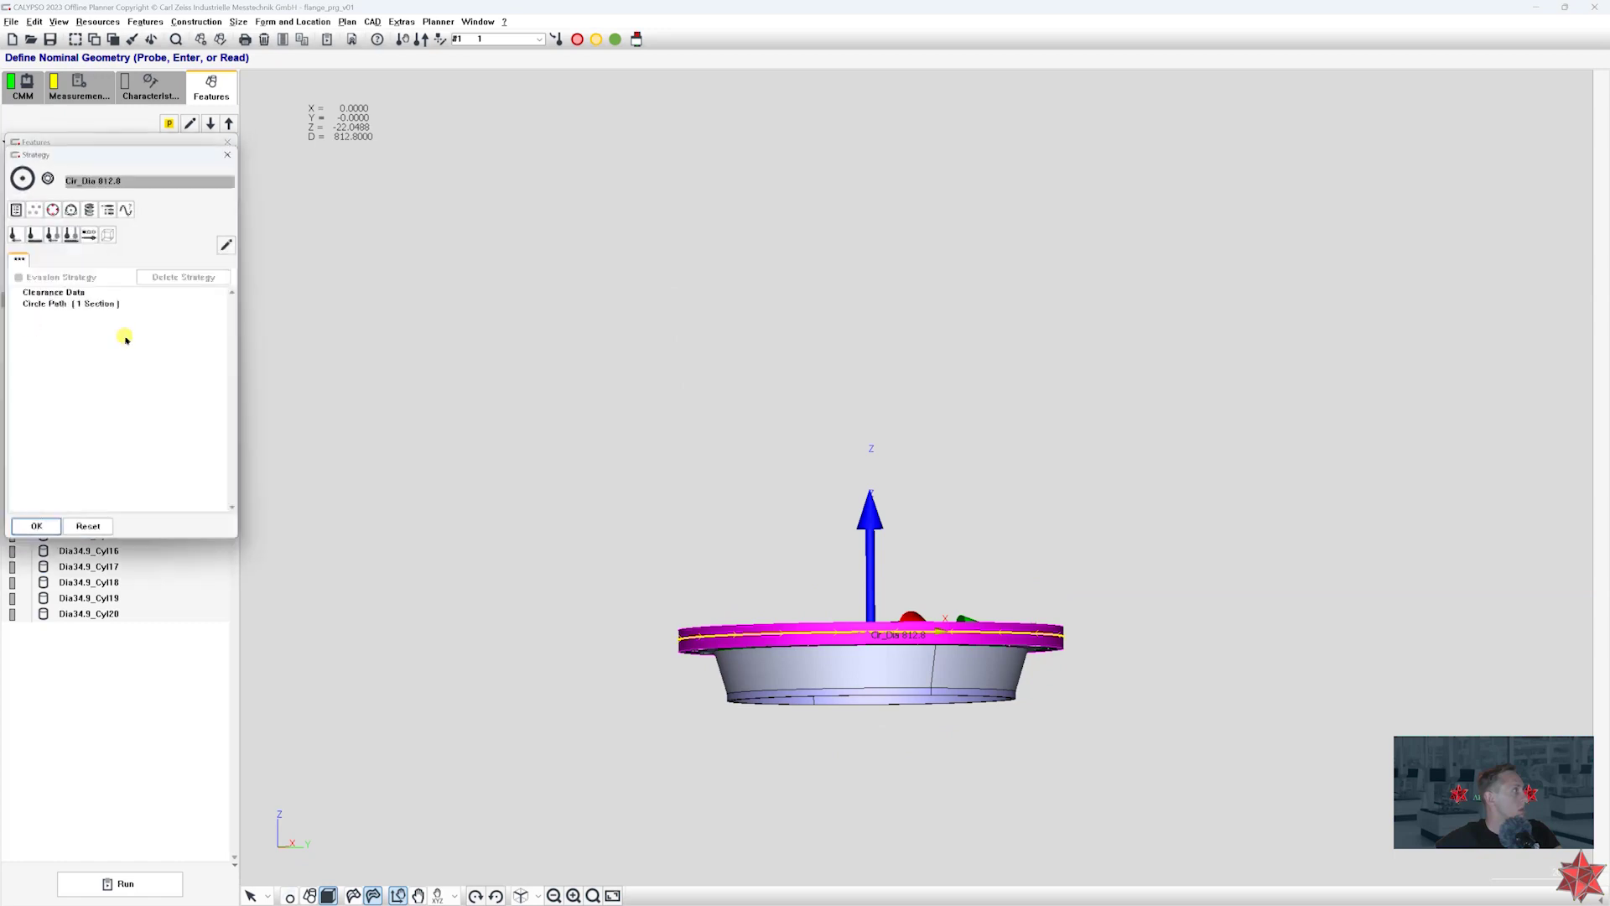
double_click(109, 303)
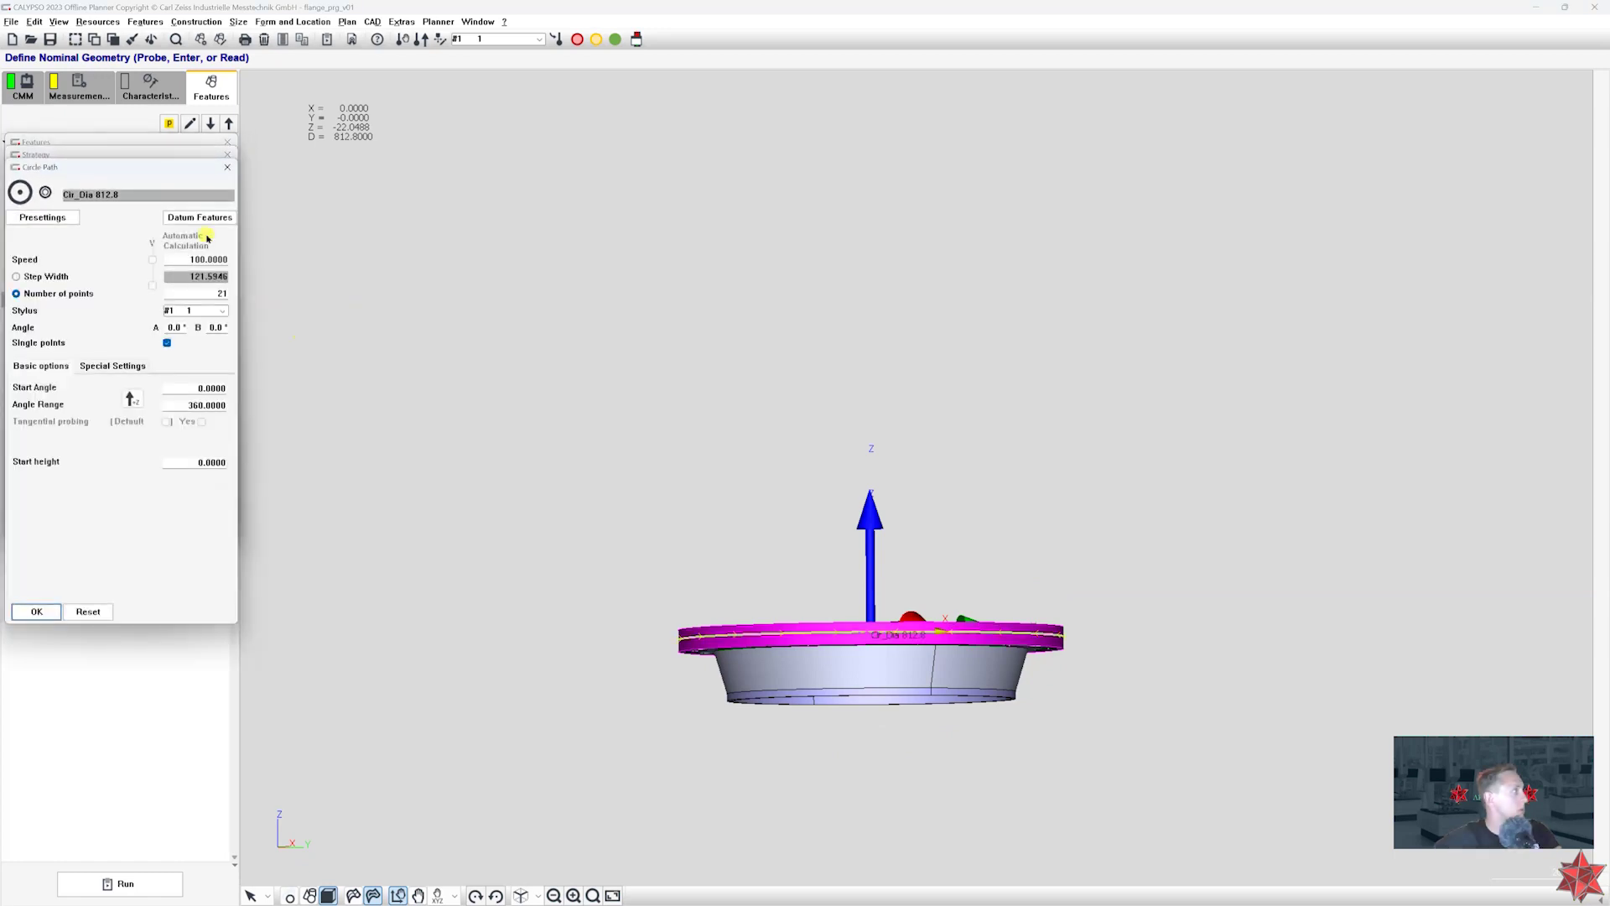
drag(162, 179, 425, 260)
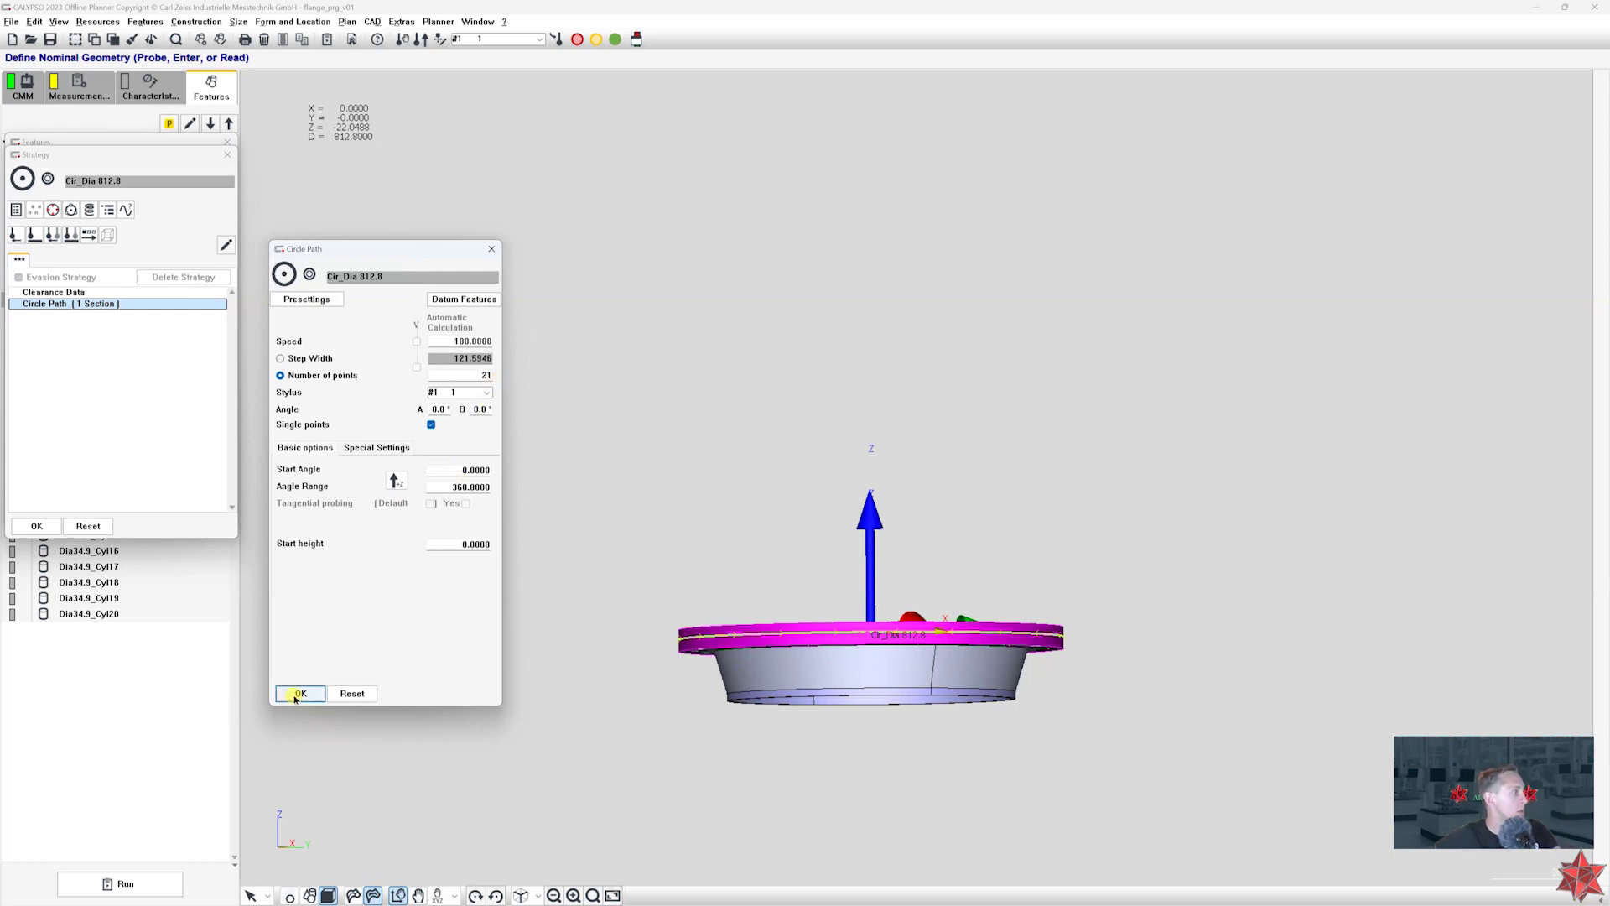
key(Return)
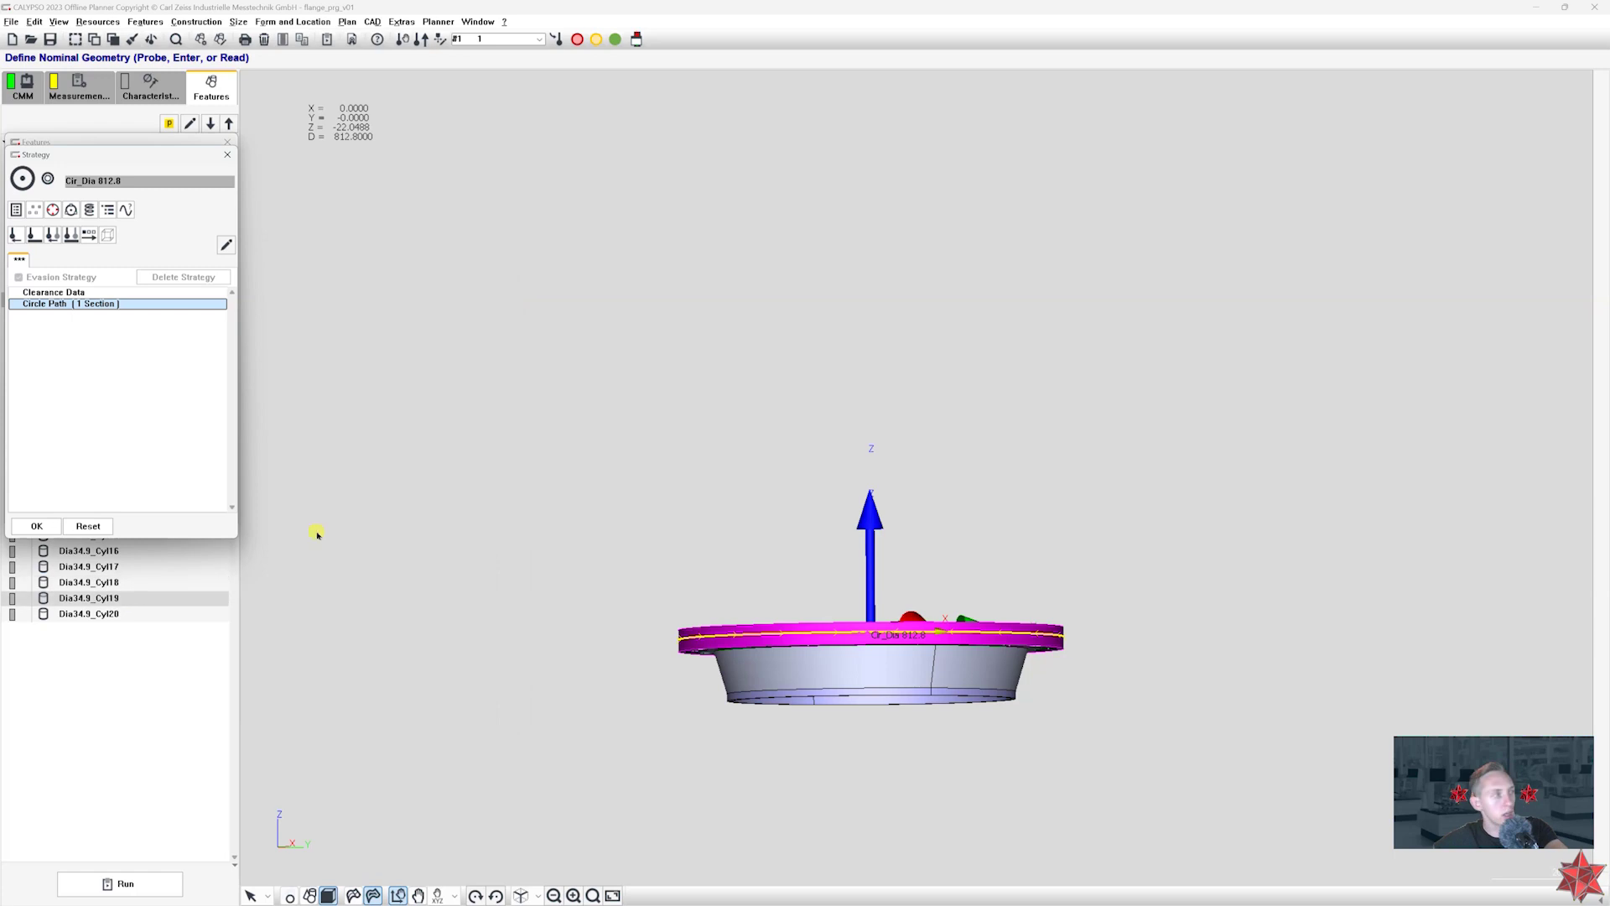
- Check the outer diameter dimensions of View D in the flange.pdf drawing and return to the strategy in CALYPSO
drag(171, 152, 415, 202)
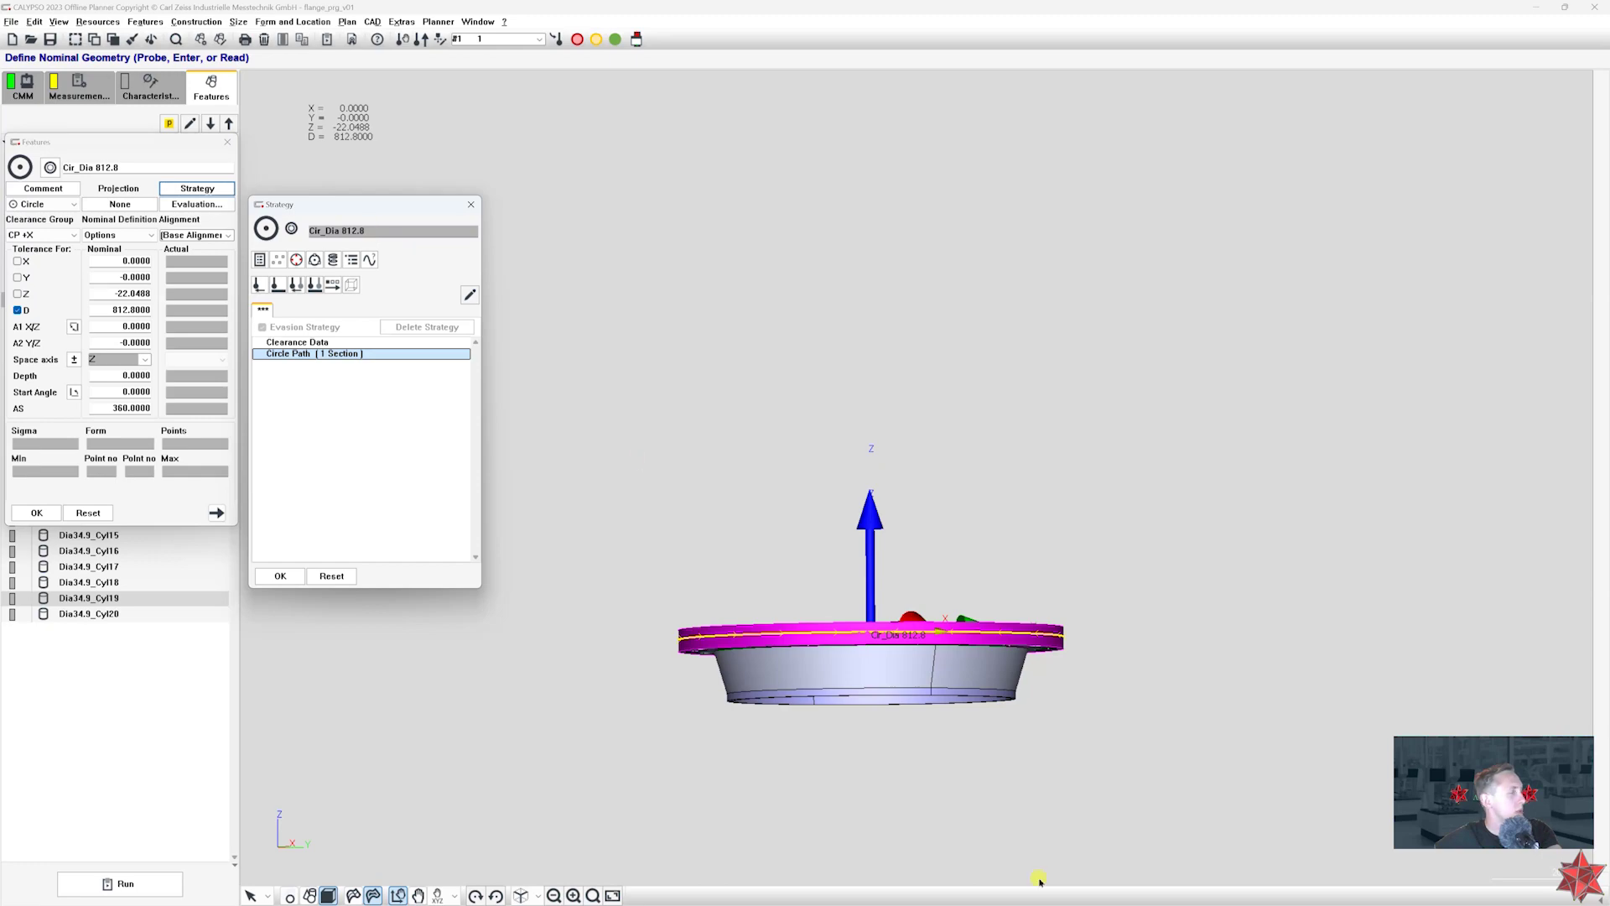
key(alt+Tab)
key(alt+Tab)
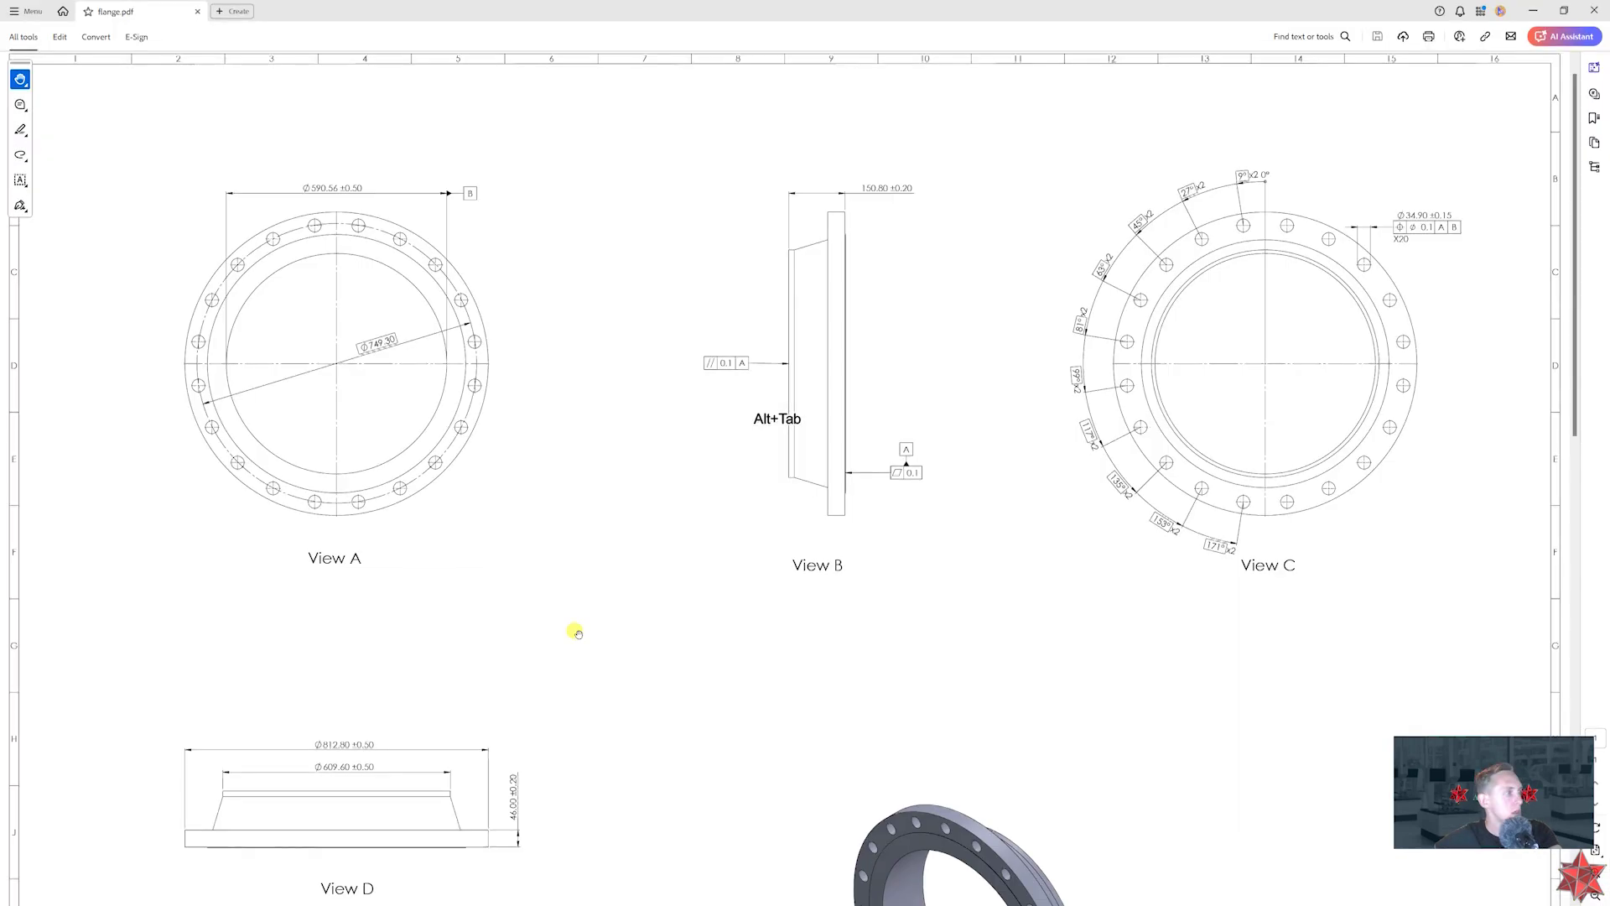
scroll(386, 728, down, 1)
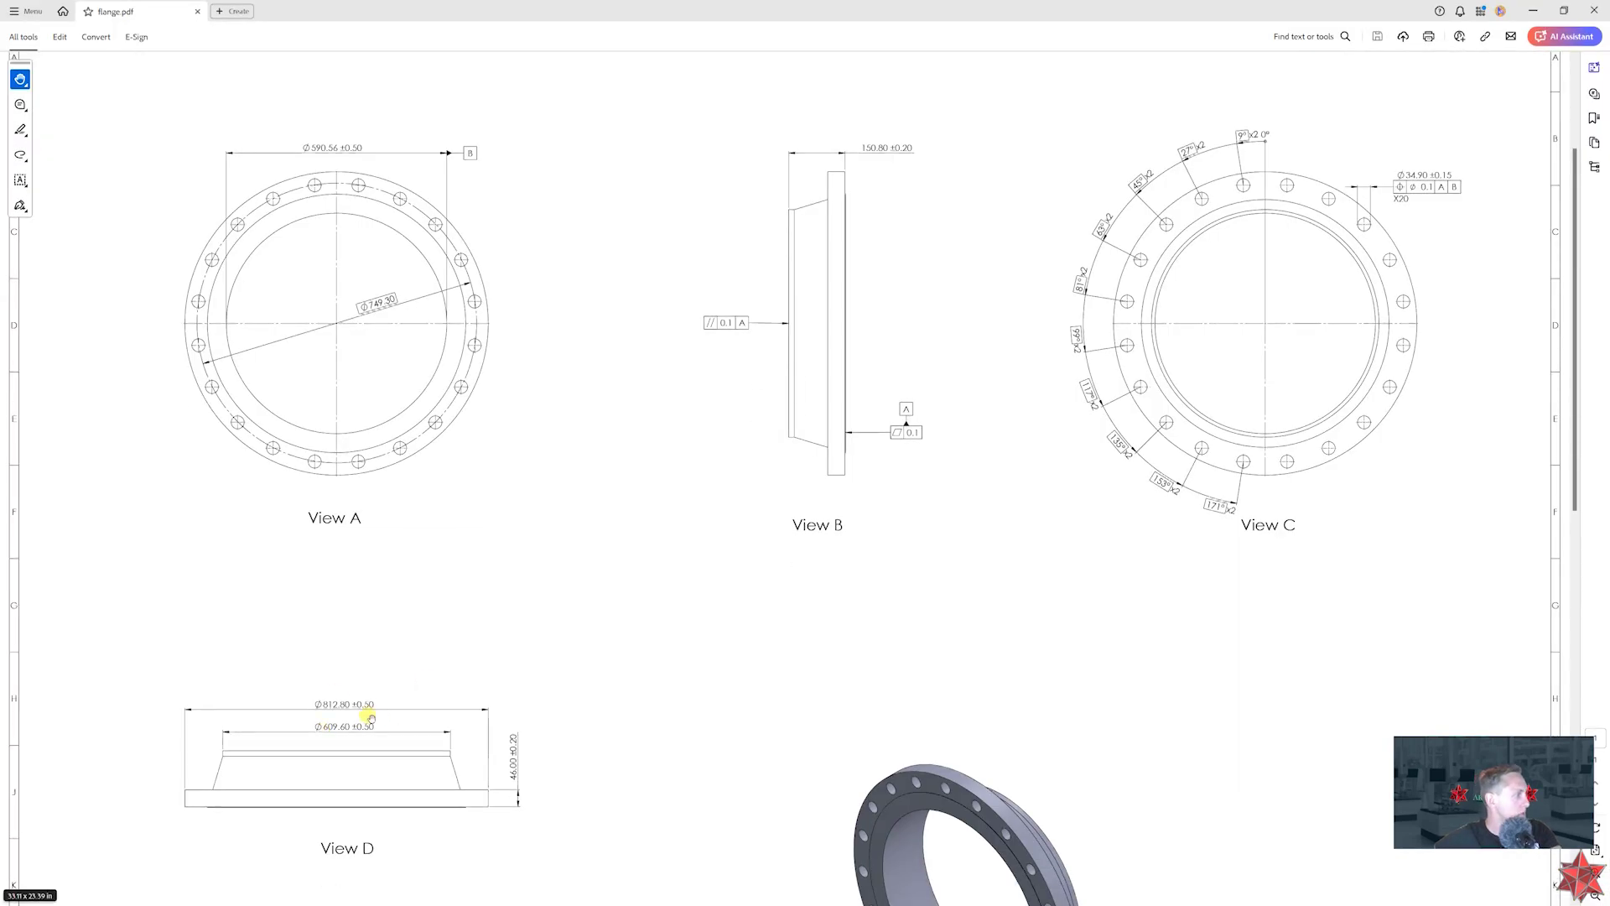
key(alt+Tab)
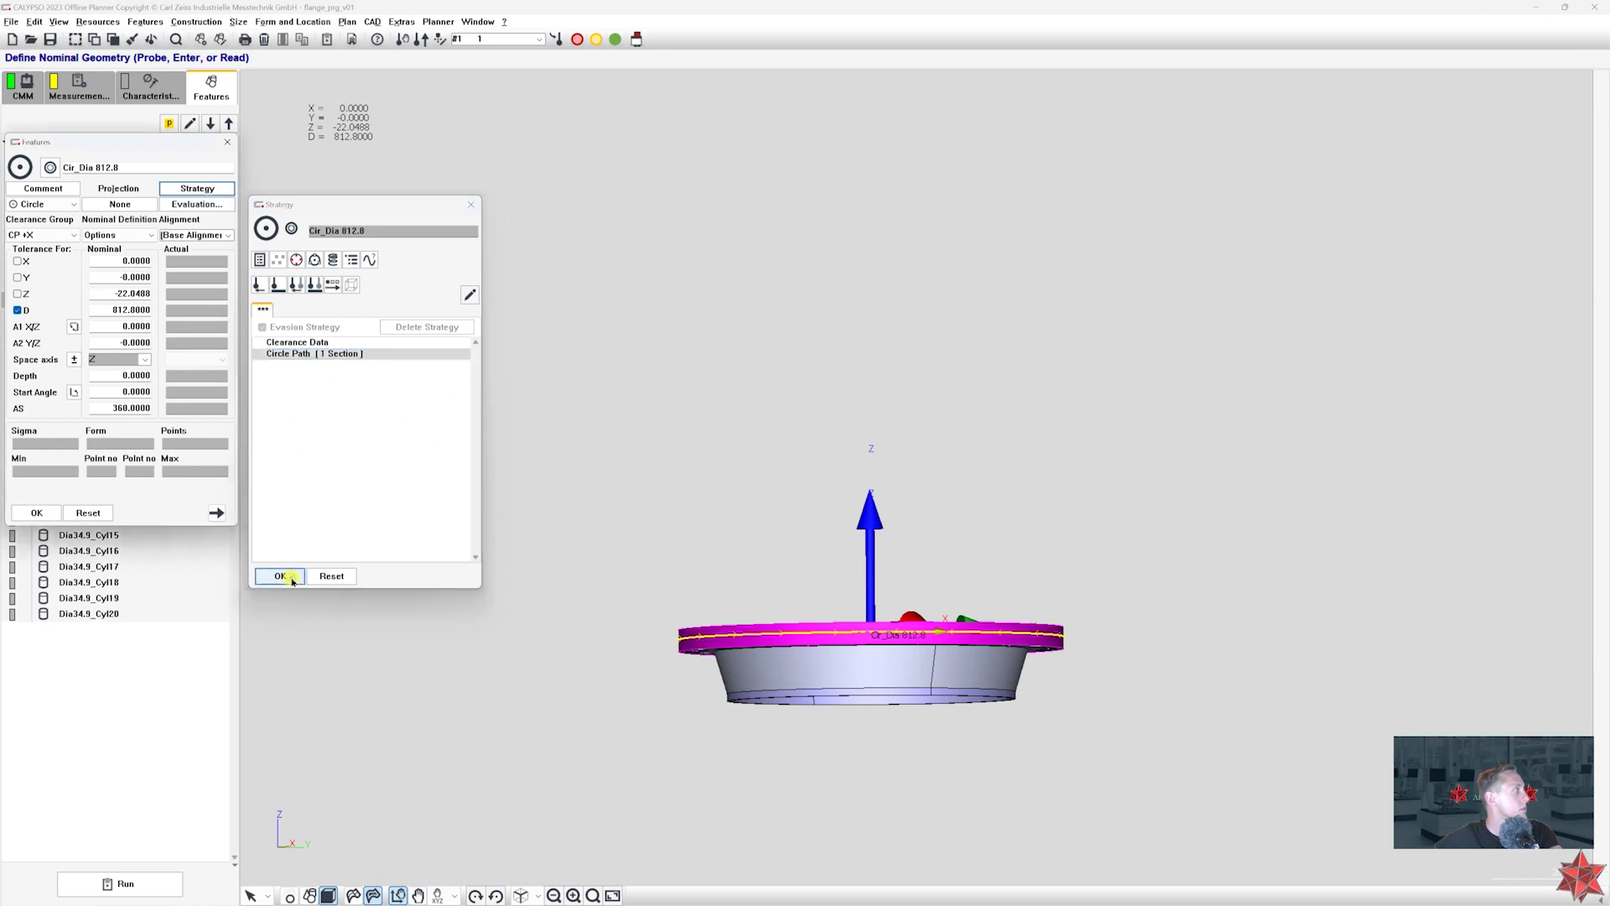
- Confirm Cir_Dia 812.8's strategy, look at its diameter tolerances and close the feature definition
click(285, 574)
click(217, 513)
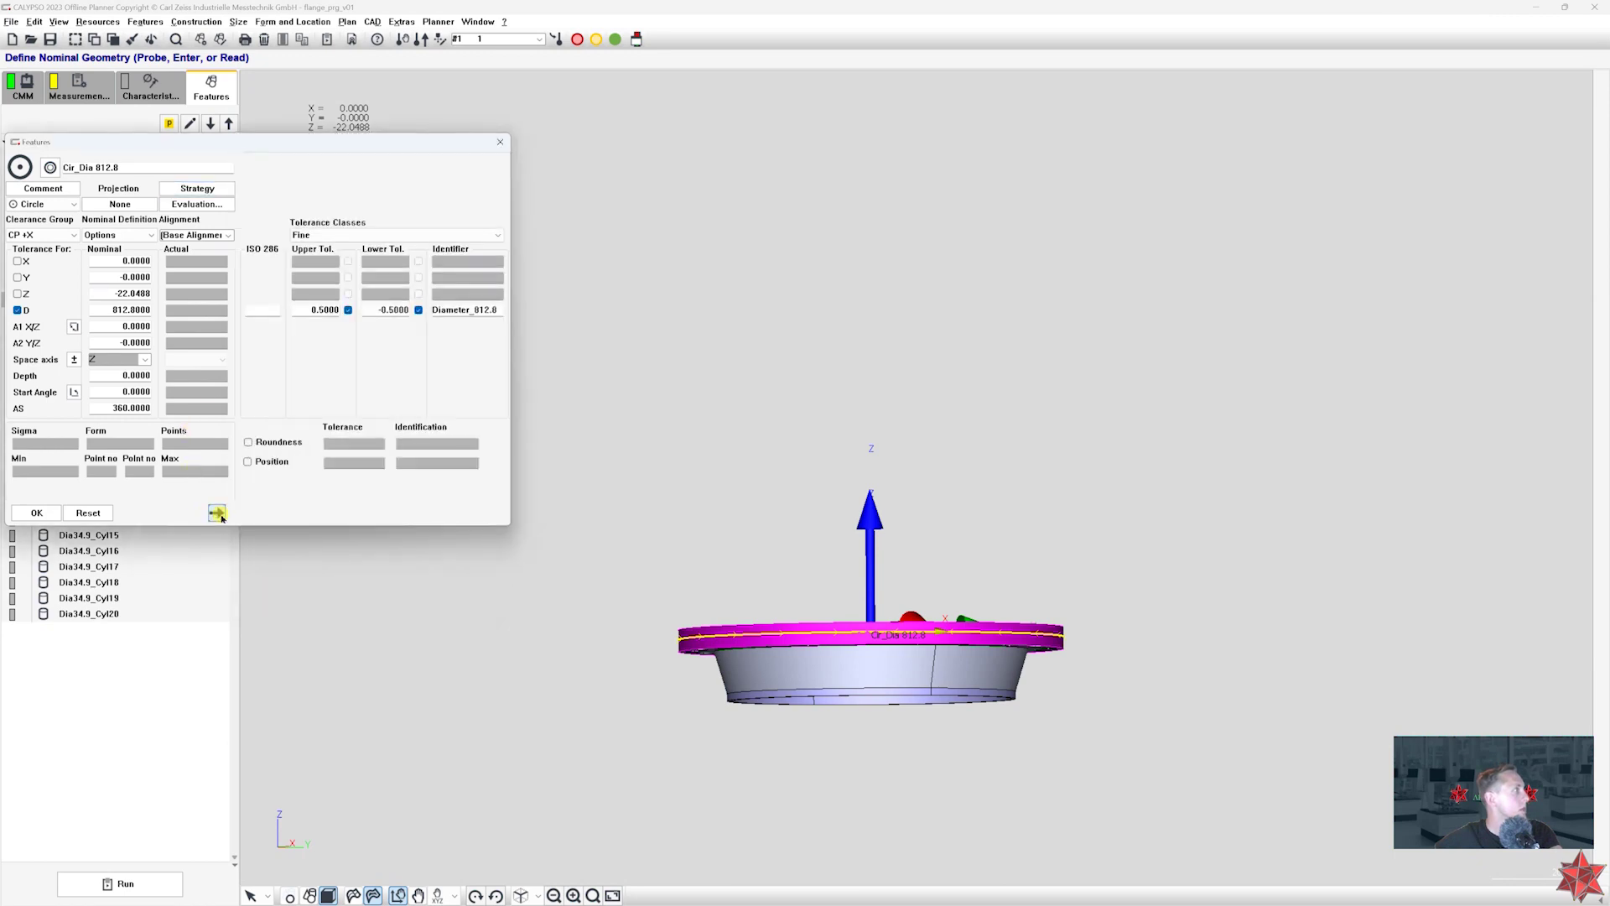
click(217, 513)
click(37, 512)
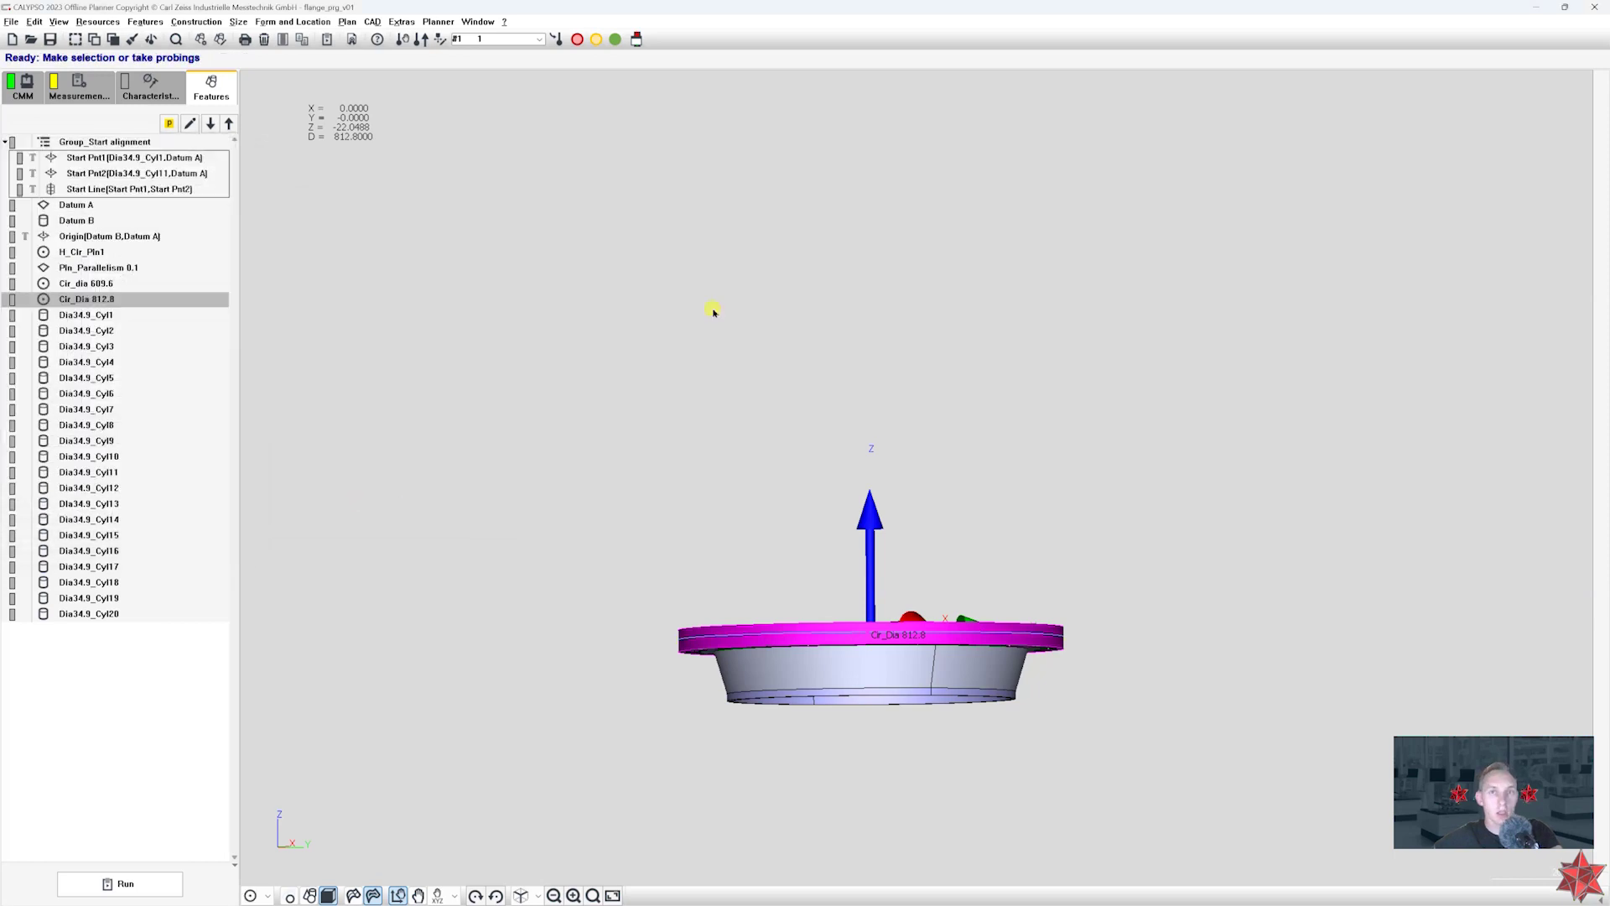
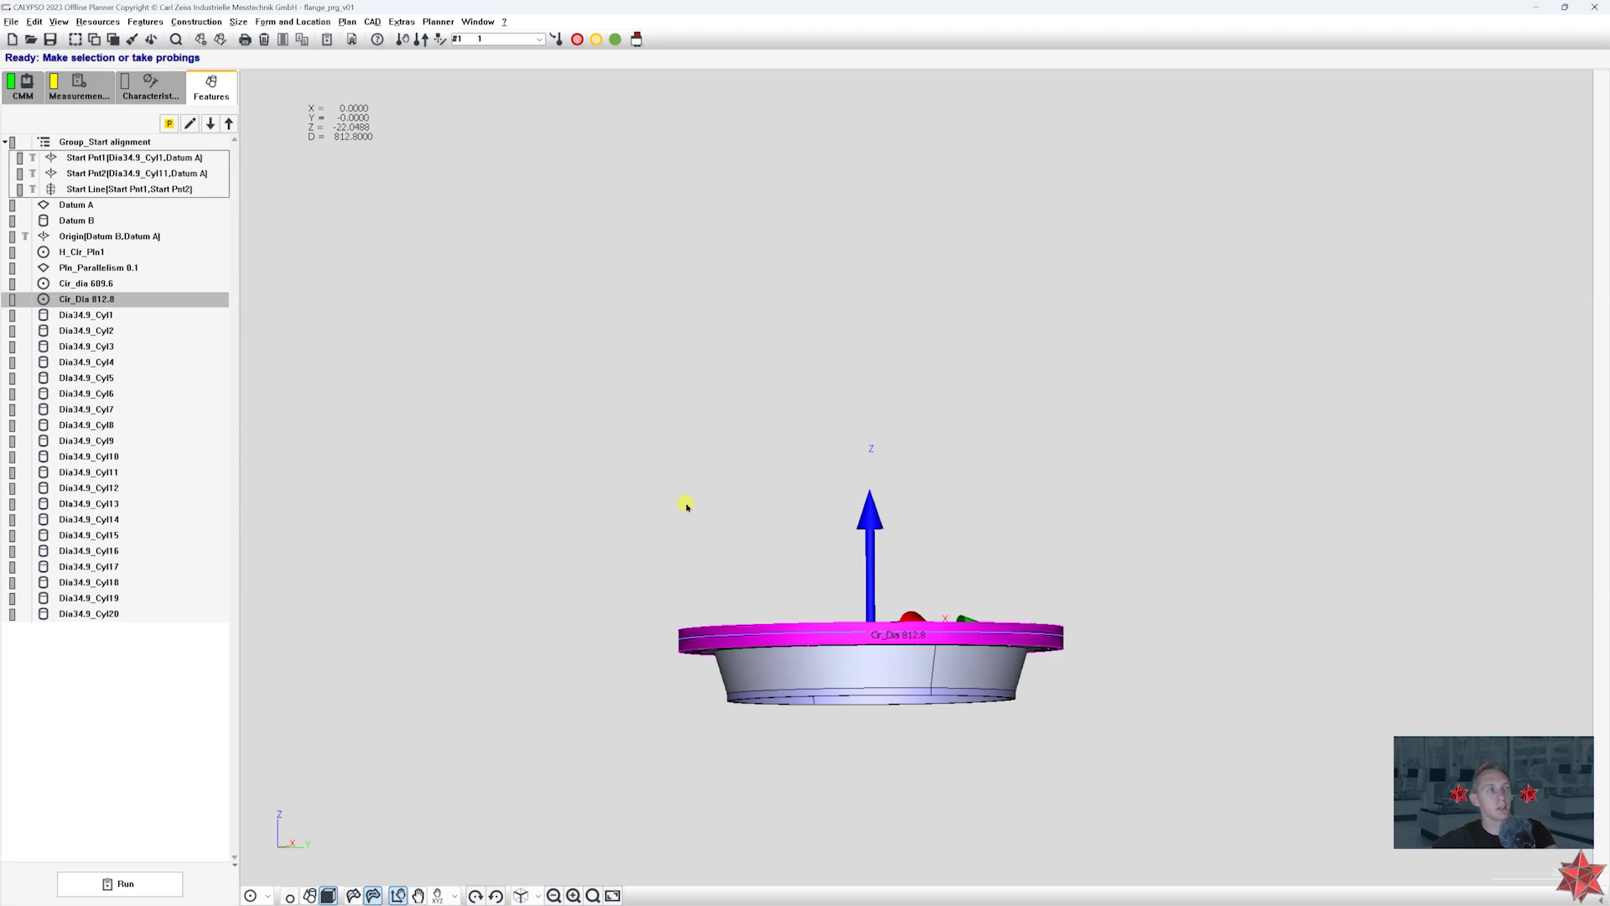
- Locate the hole cylinders Dia34.9_Cyl1 to Cyl4 on the flange model, ending with Cyl3 selected
drag(723, 689, 744, 583)
right_drag(759, 529, 762, 352)
scroll(807, 630, up, 2)
scroll(798, 637, down, 3)
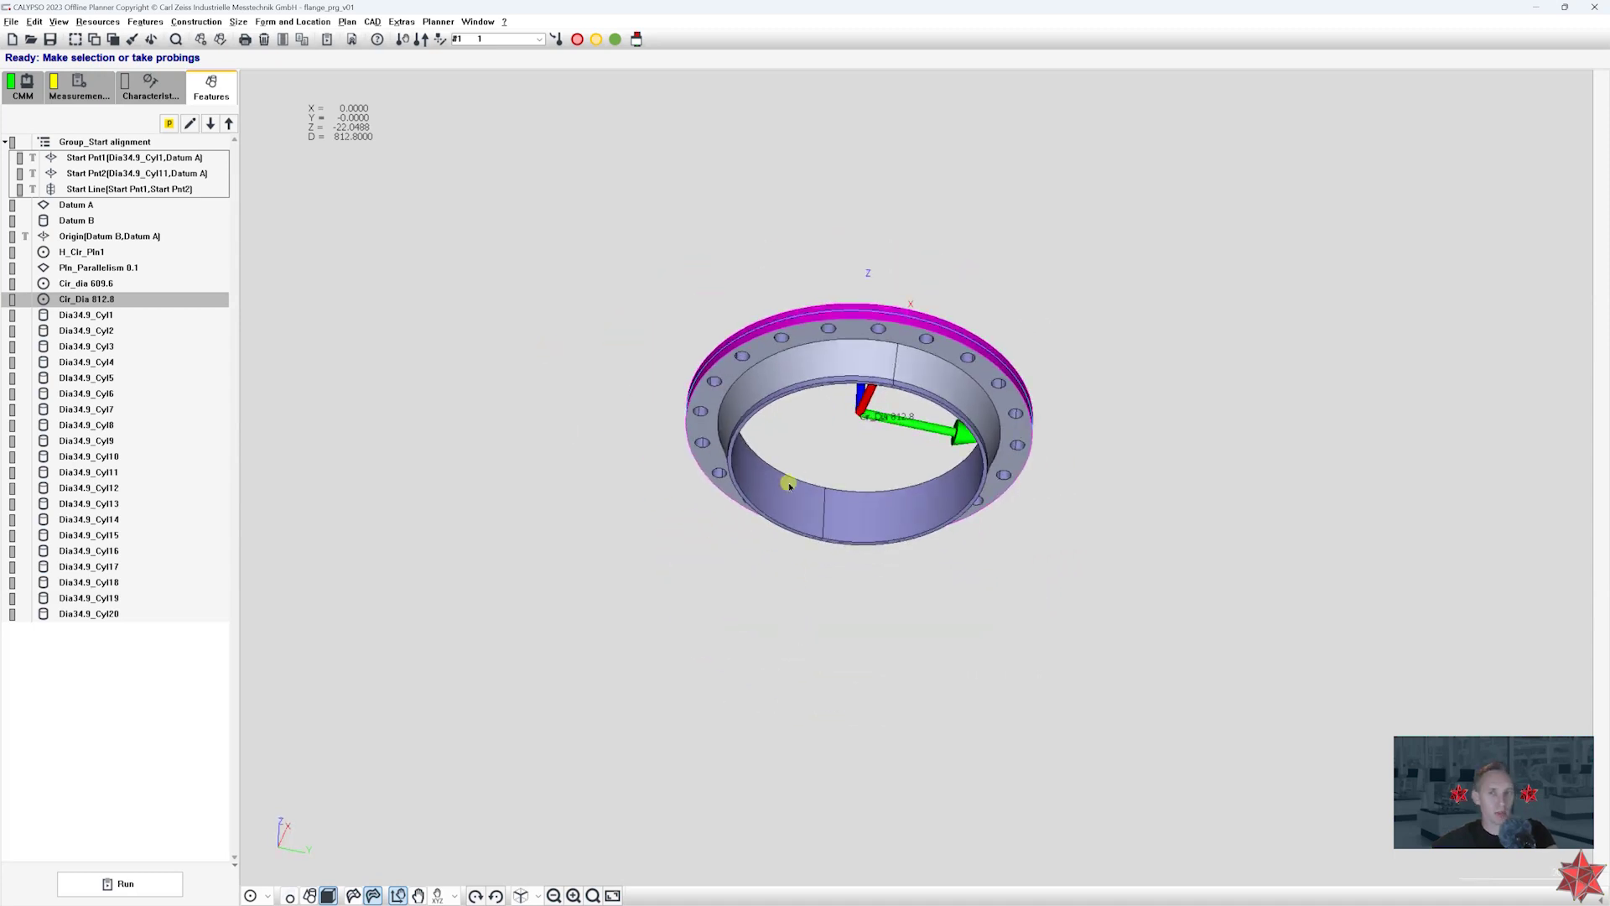
click(147, 317)
click(147, 332)
click(147, 347)
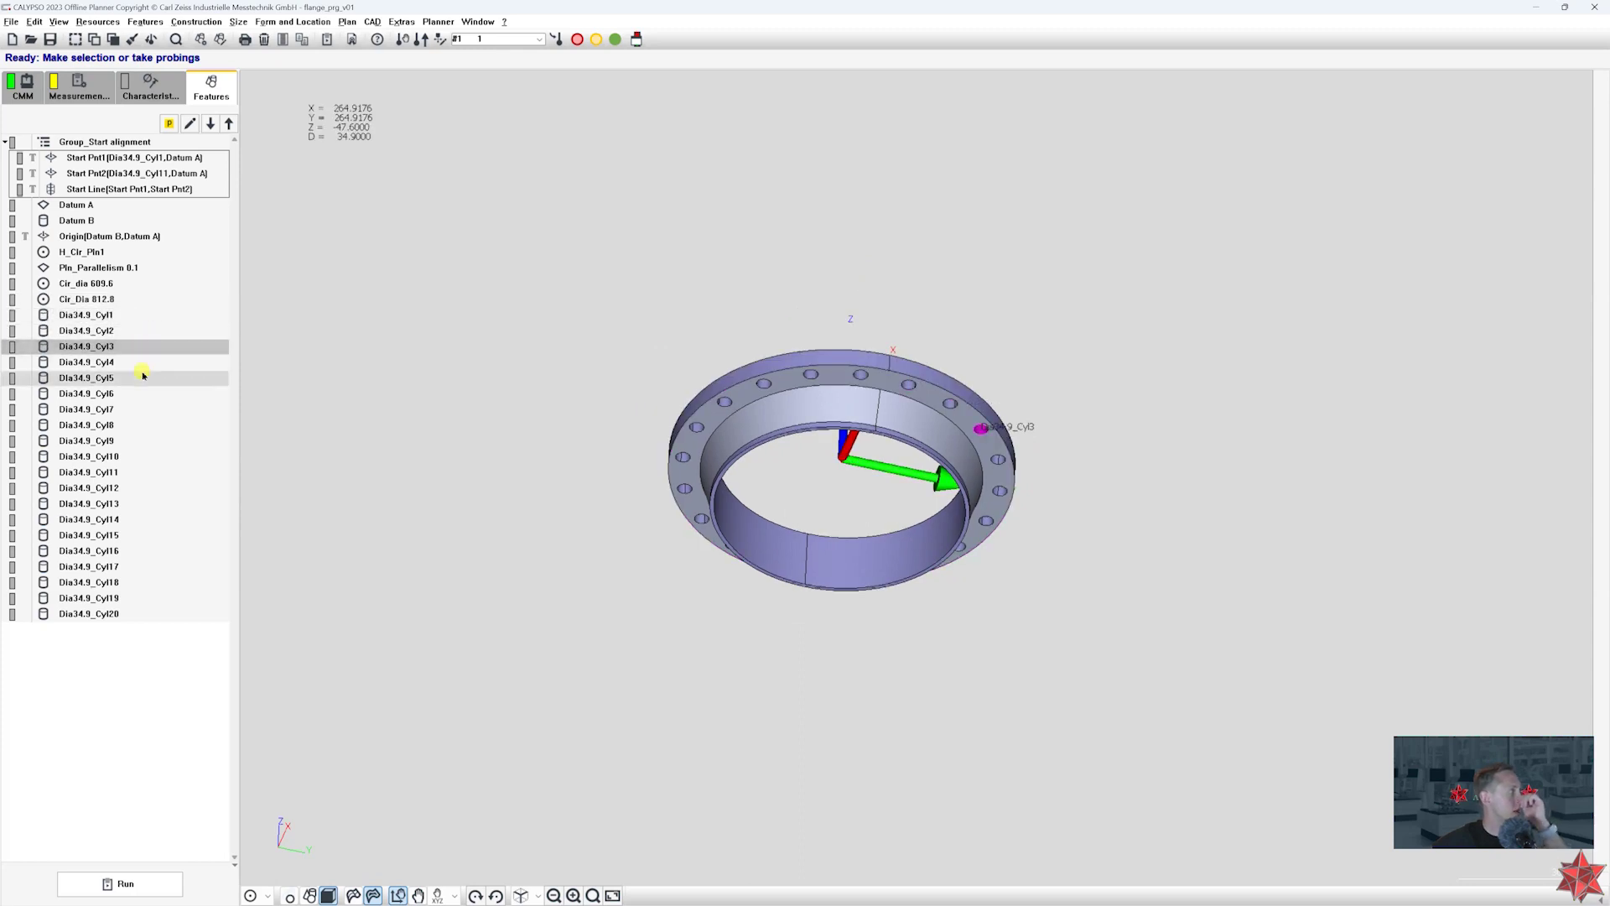
click(141, 363)
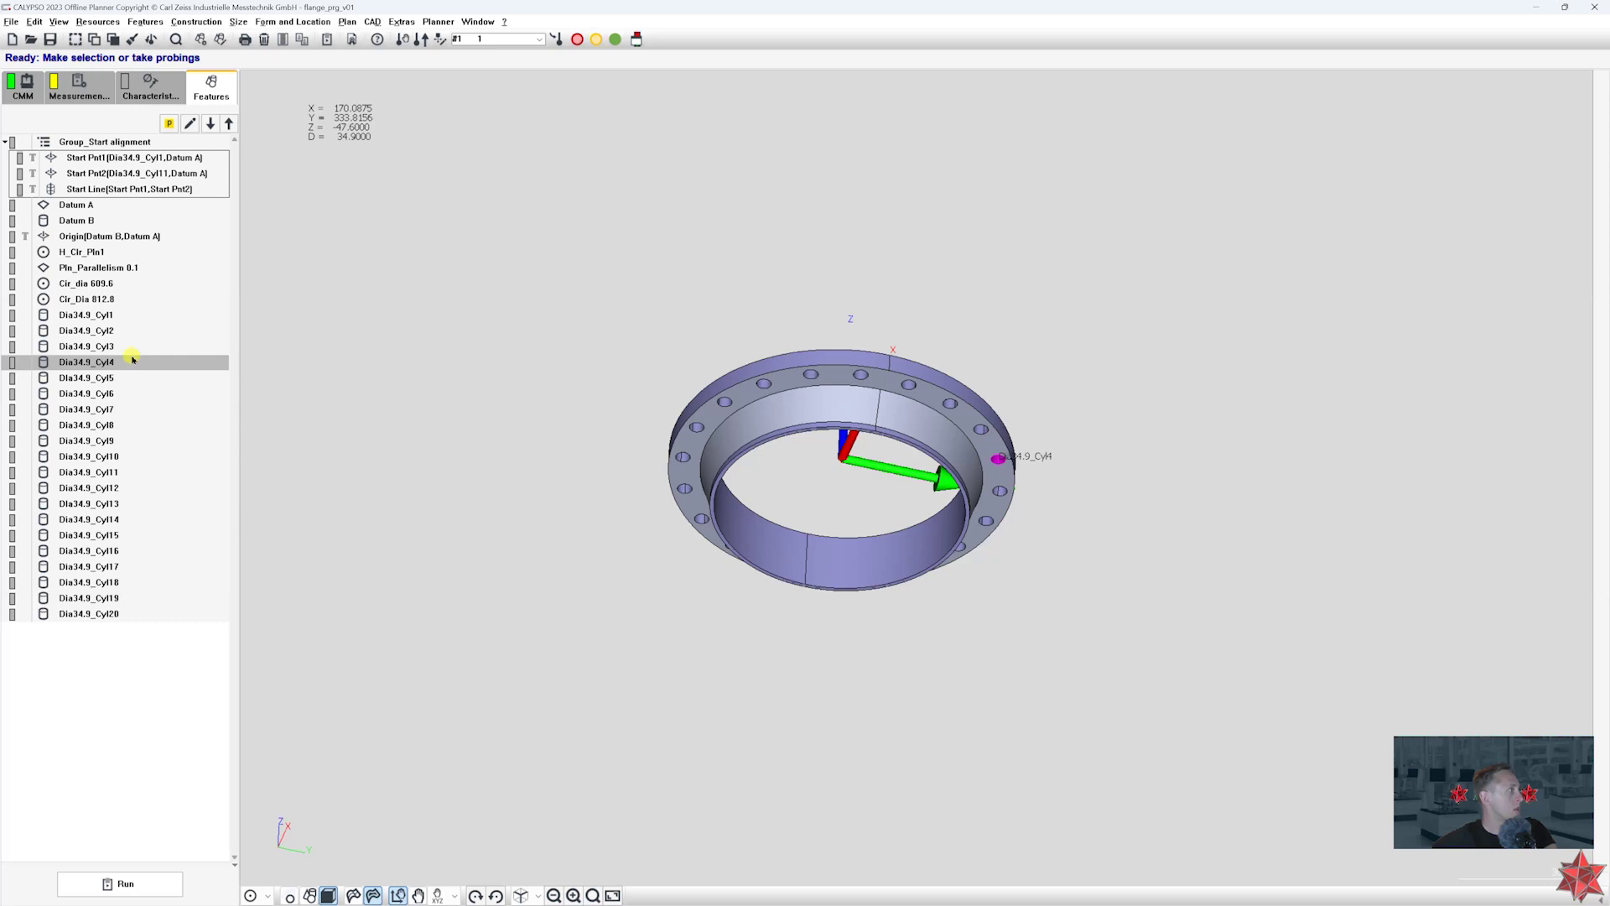
click(179, 346)
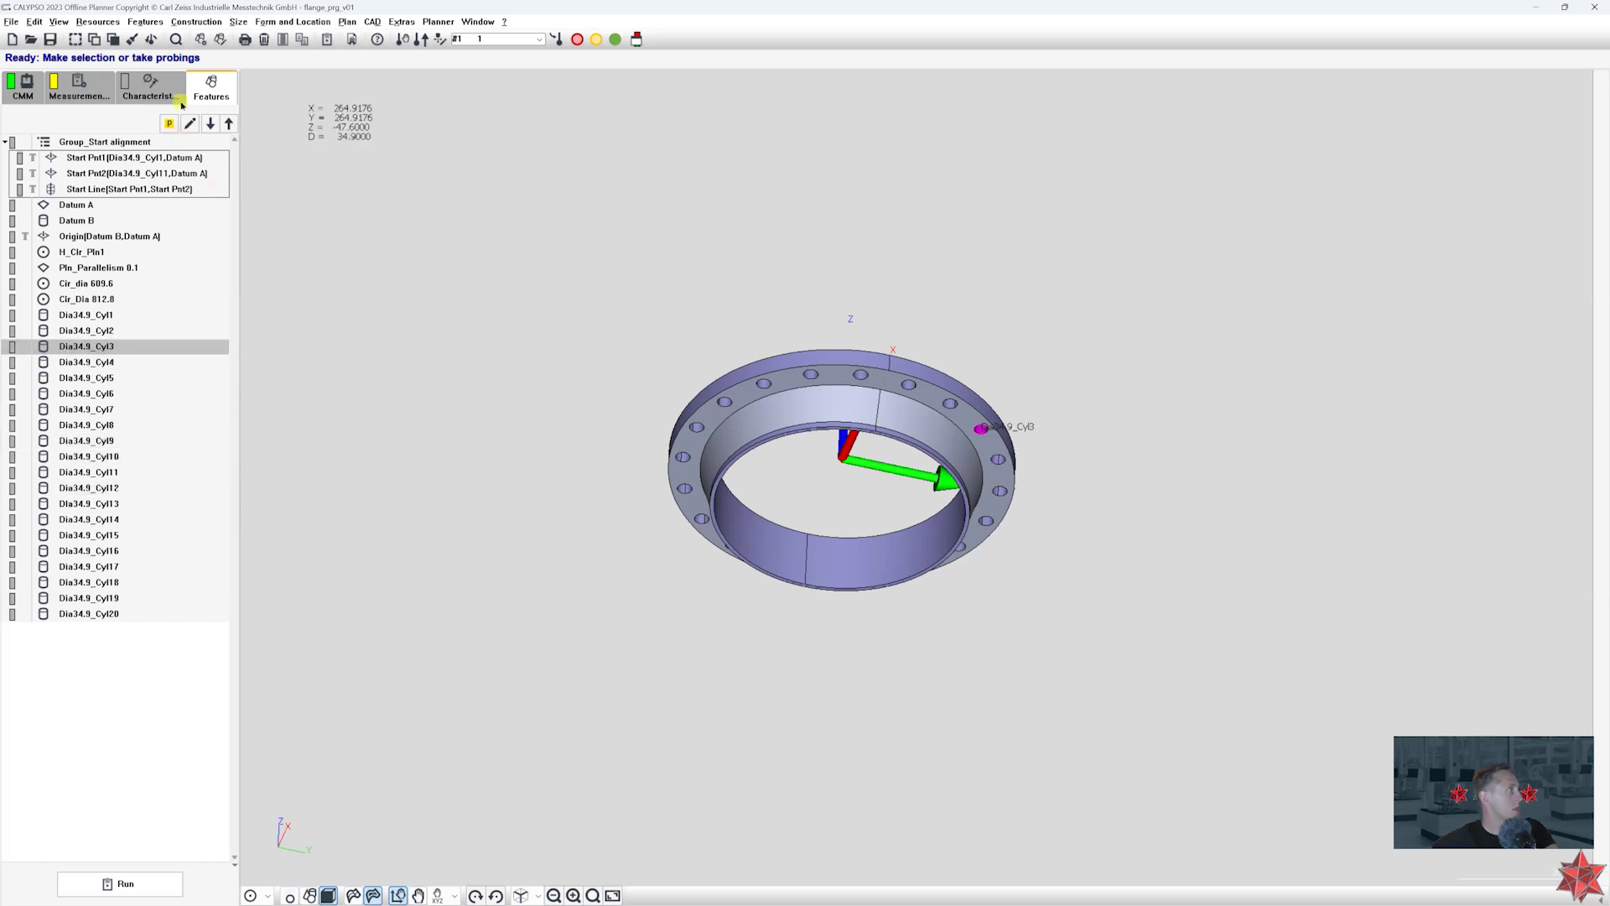
drag(517, 413, 486, 284)
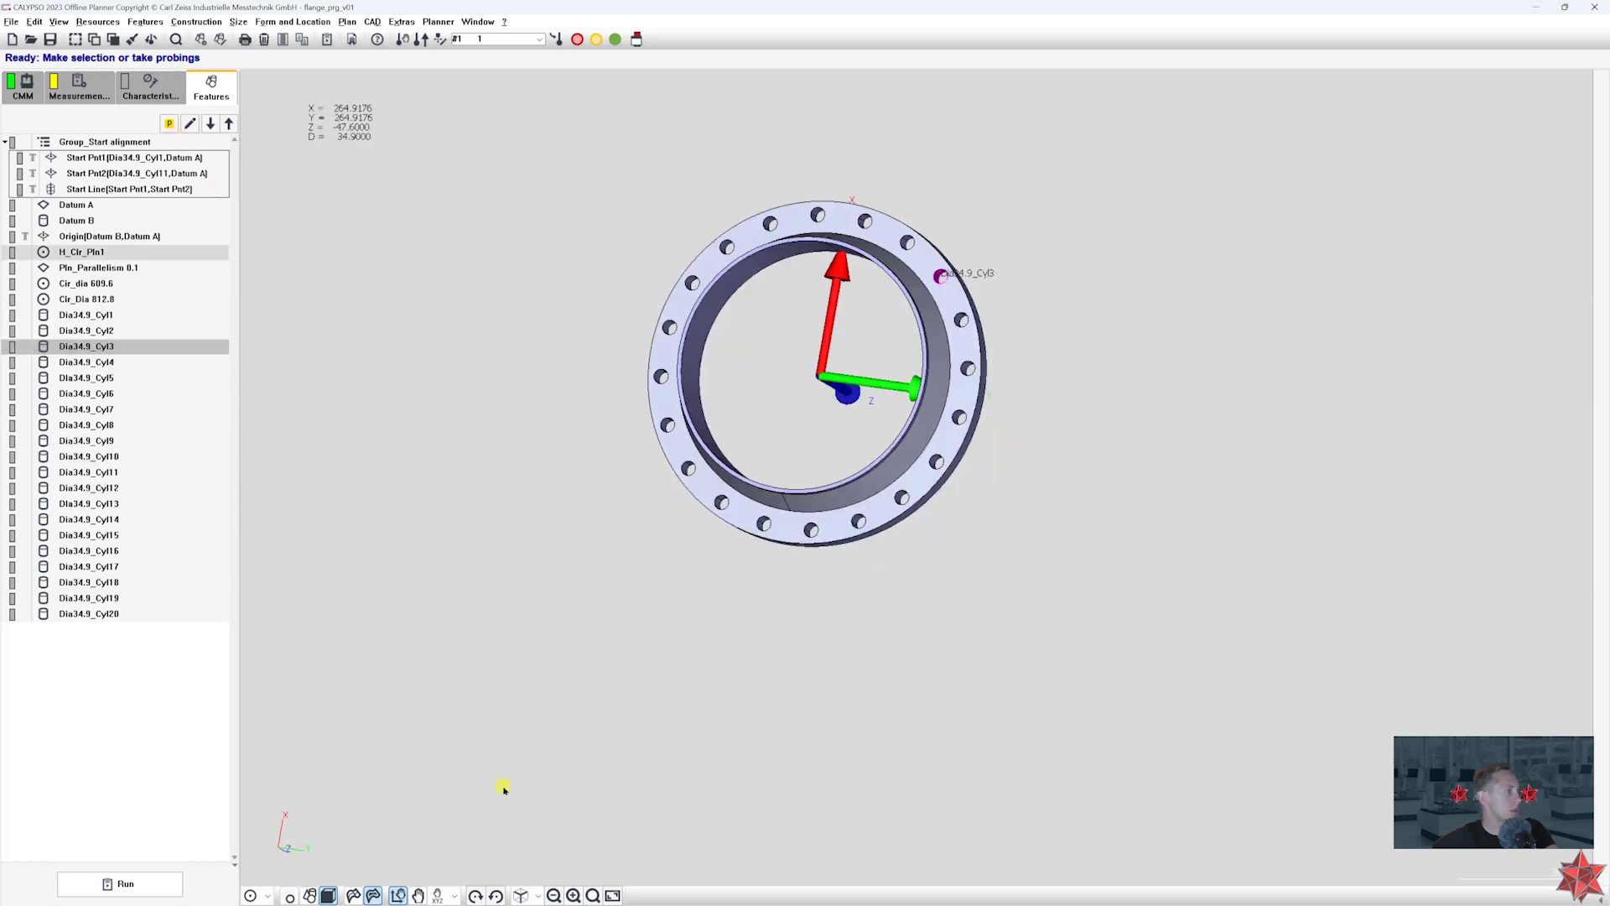
- Check the bolt hole angles and callouts of View C in the flange.pdf drawing, then return to CALYPSO
key(alt+Tab)
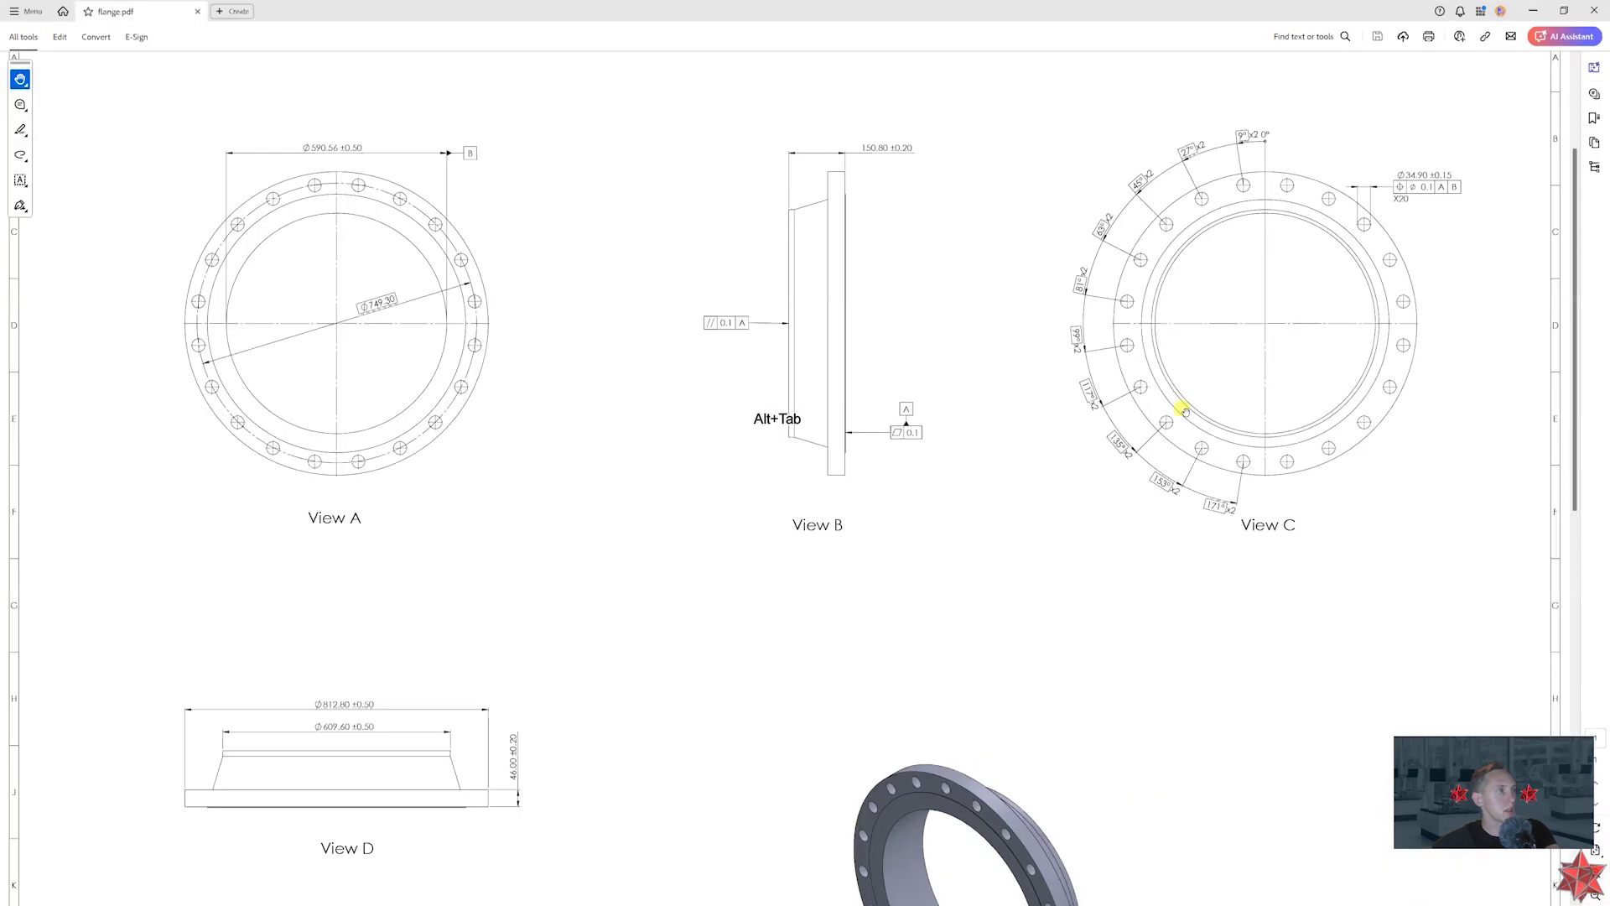
scroll(1164, 195, down, 1)
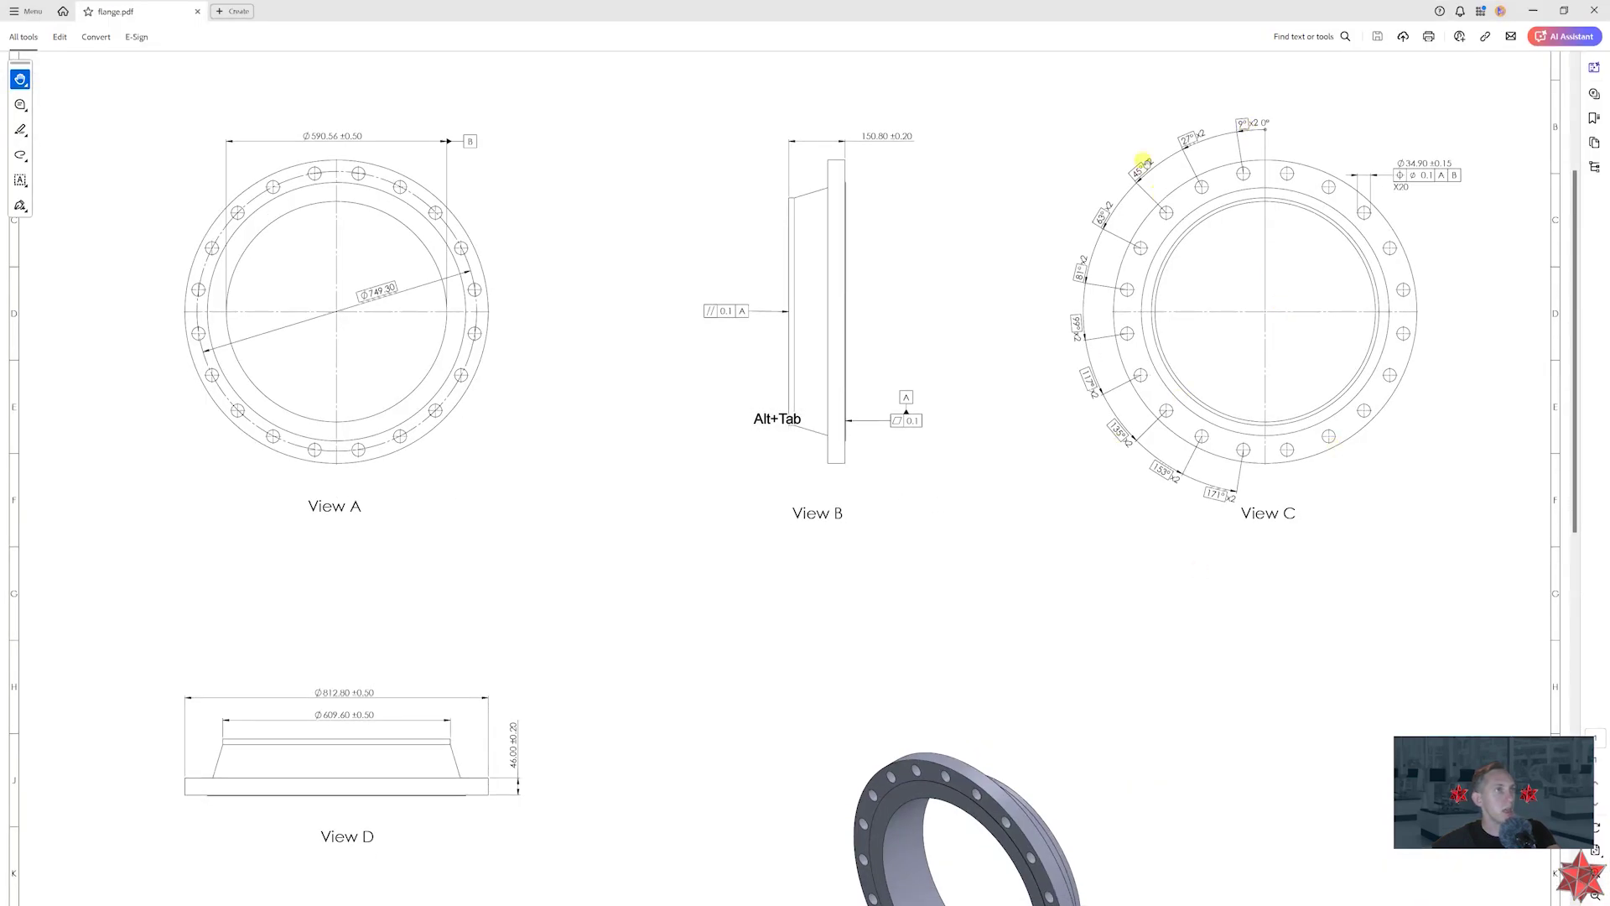
click(1534, 13)
- Review the hole diameter and TP 0.1 characteristics against the model, and select Cir_dia 609.6 in the feature list
click(151, 87)
scroll(87, 638, up, 1)
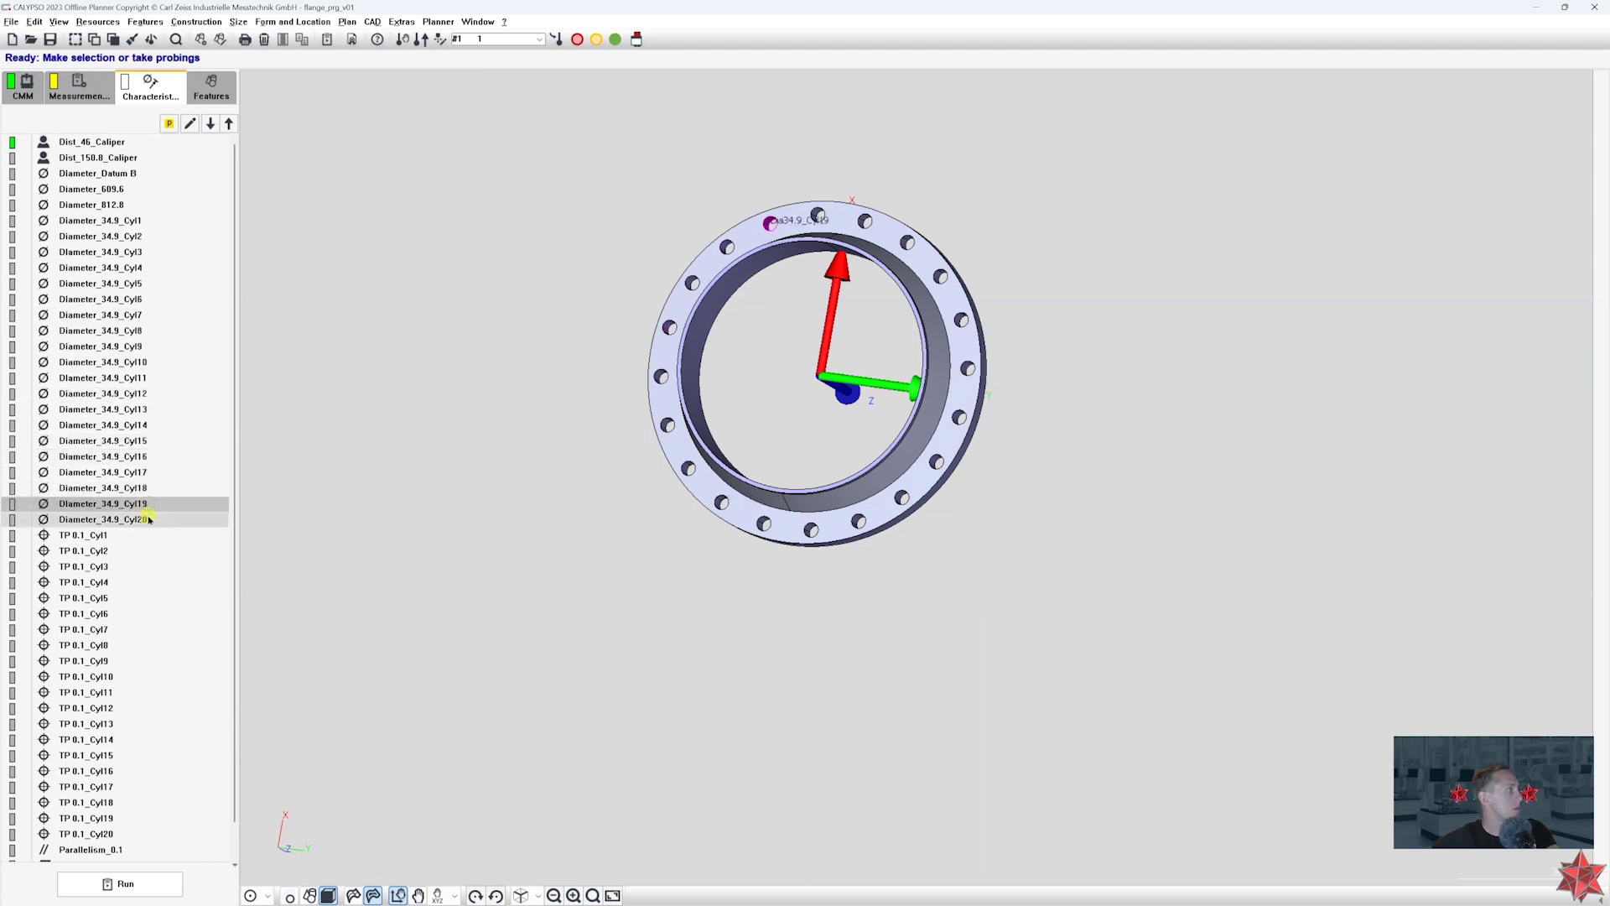
middle_drag(594, 397, 681, 427)
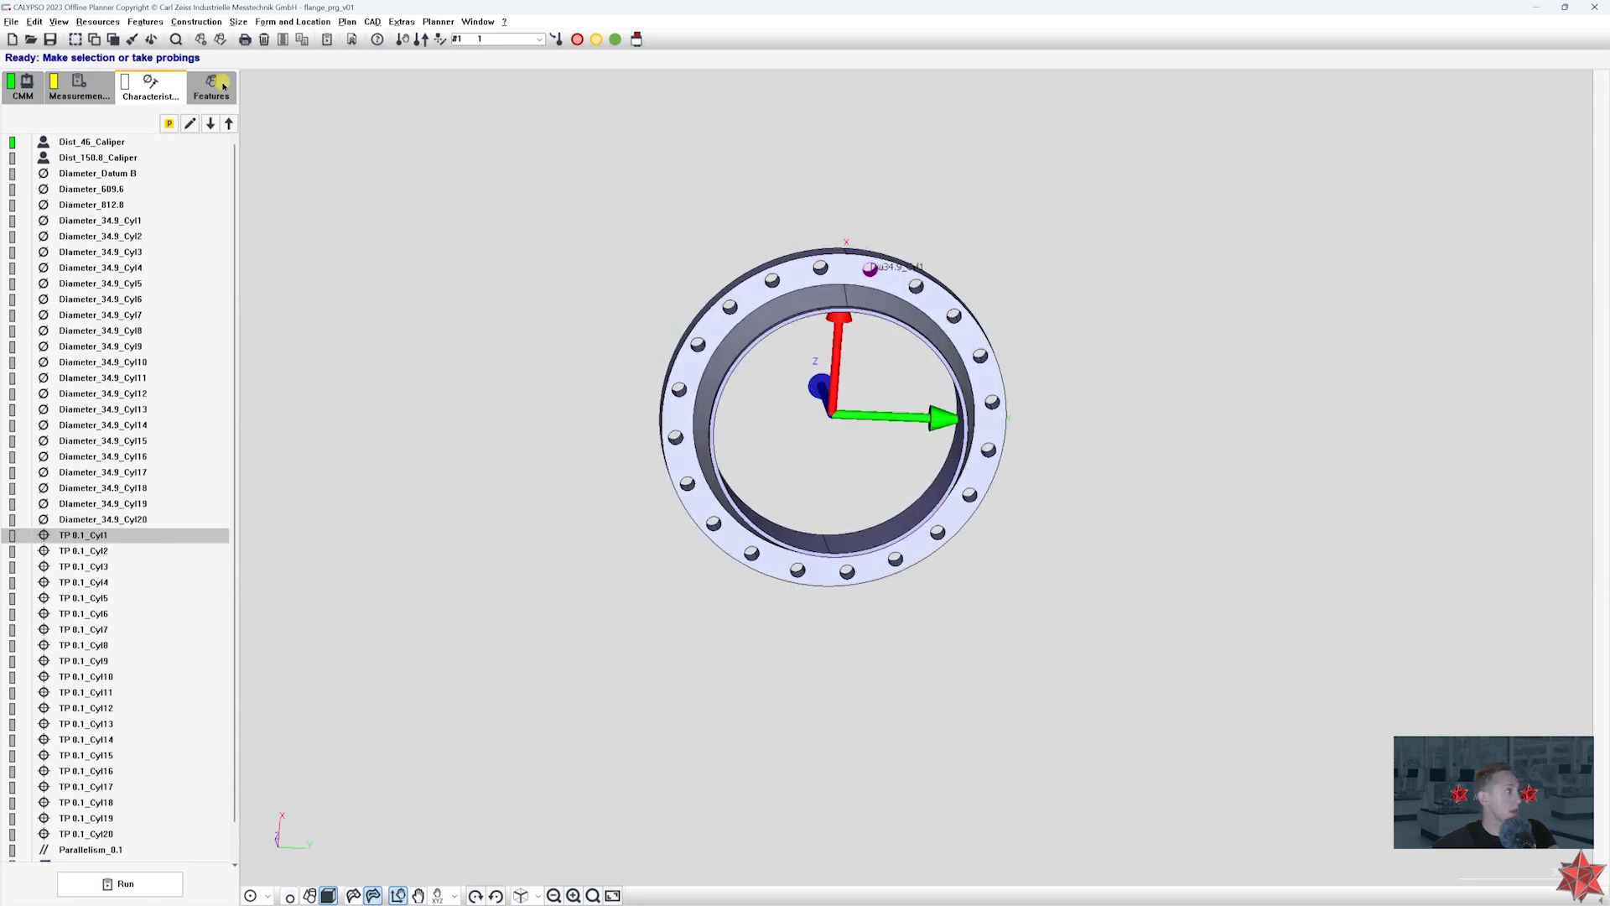
click(222, 86)
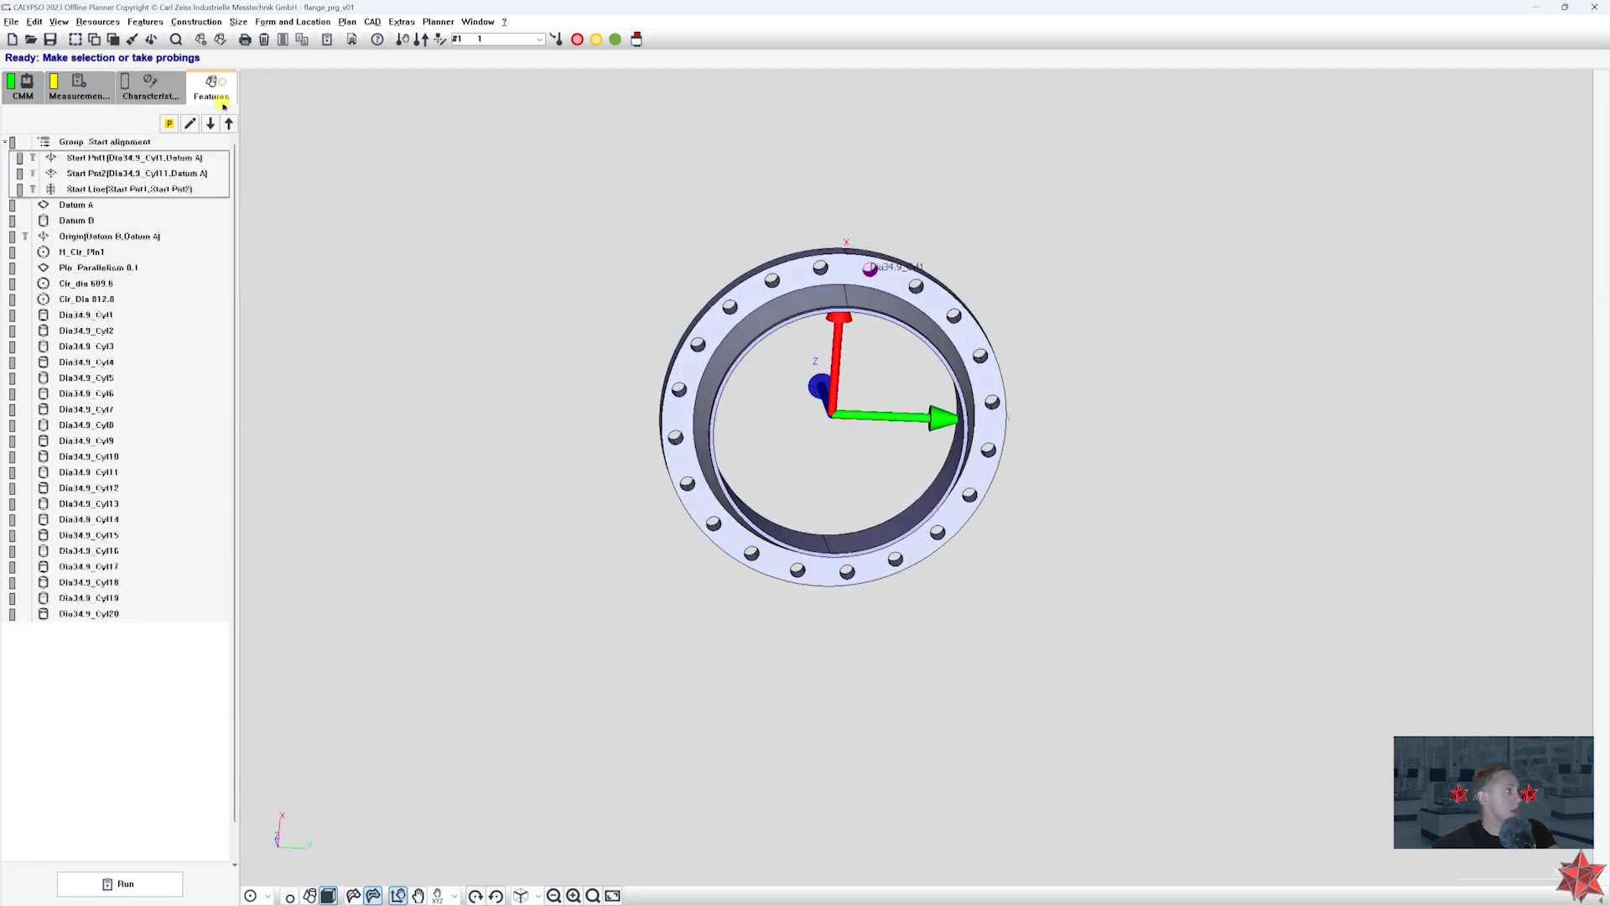
click(159, 287)
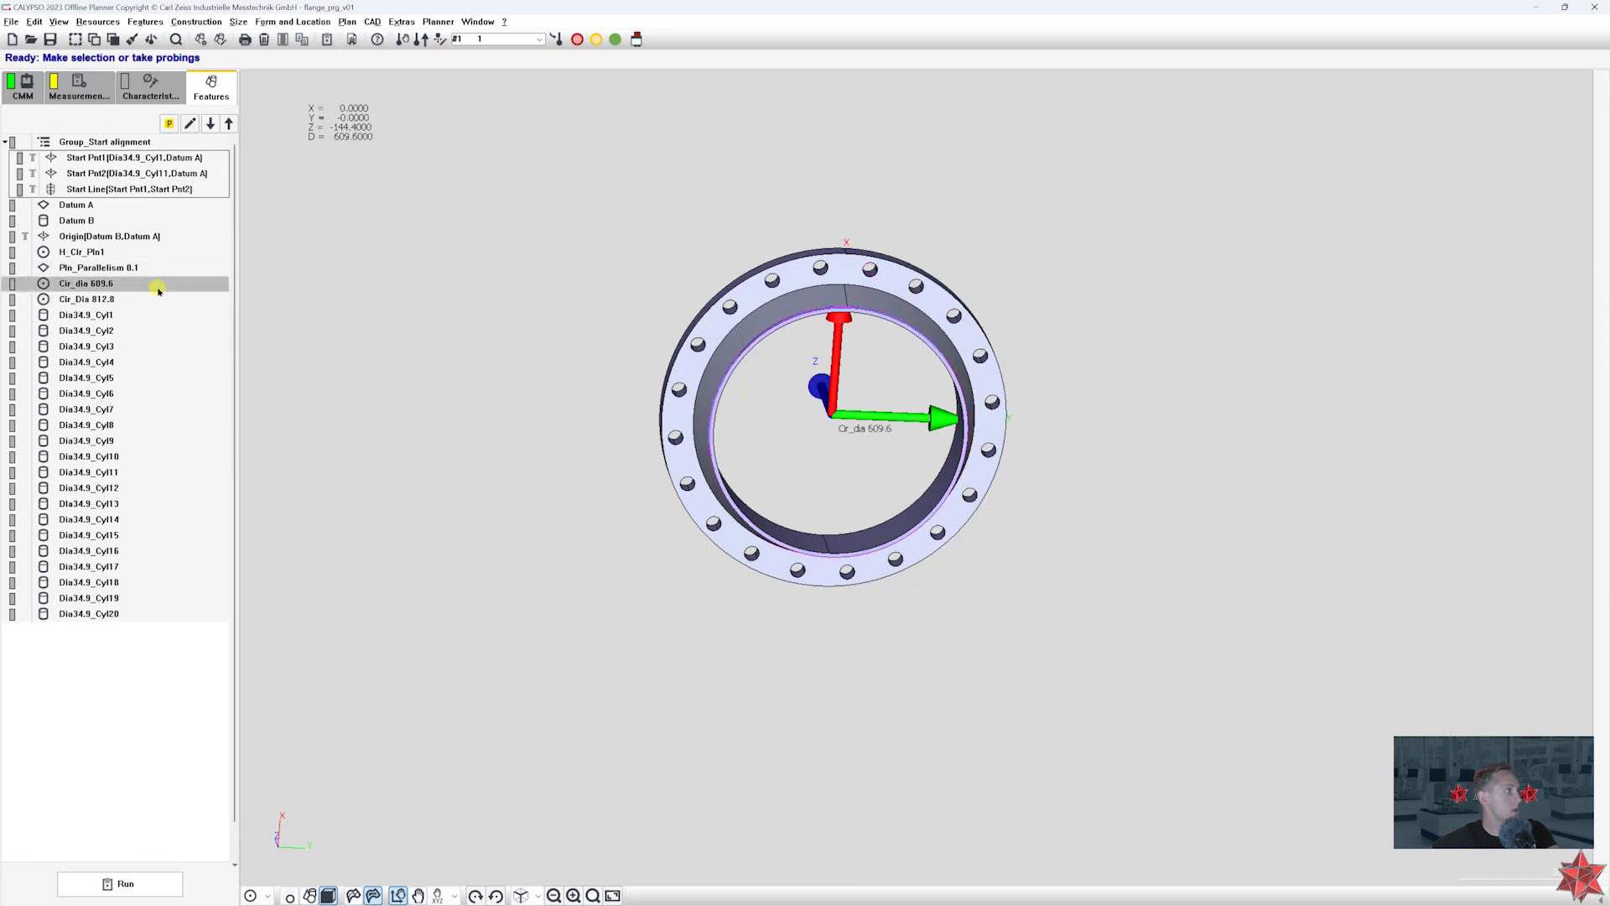
- Compare the locations of Cir_dia 609.6 and the hole cylinder Dia34.9_Cyl1 on the flange model
click(159, 317)
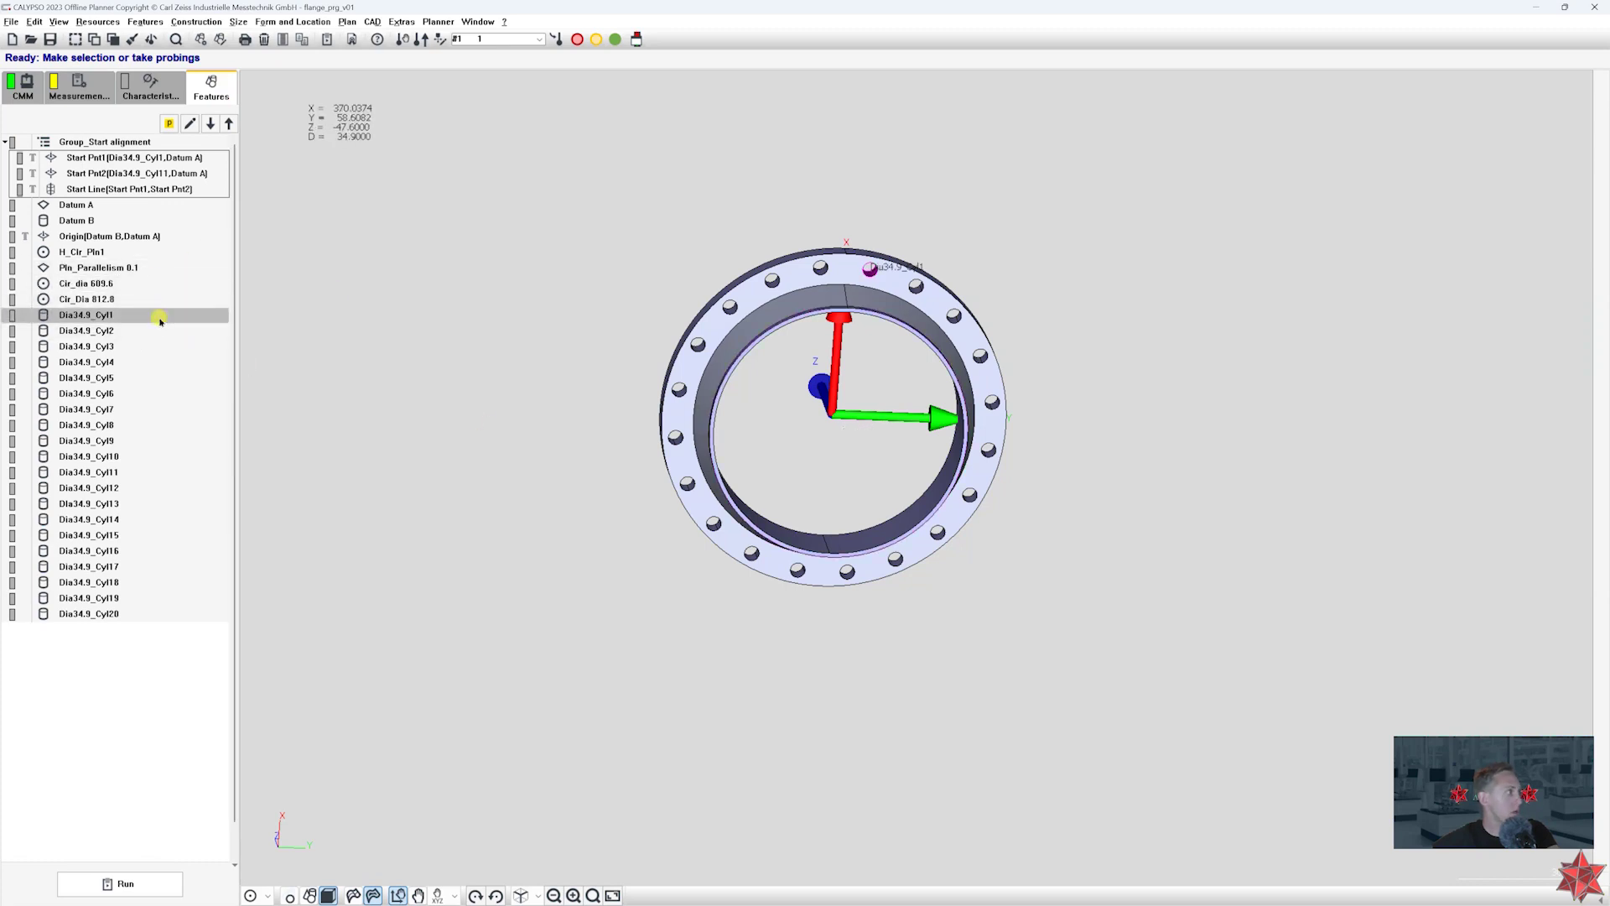
drag(553, 285, 889, 295)
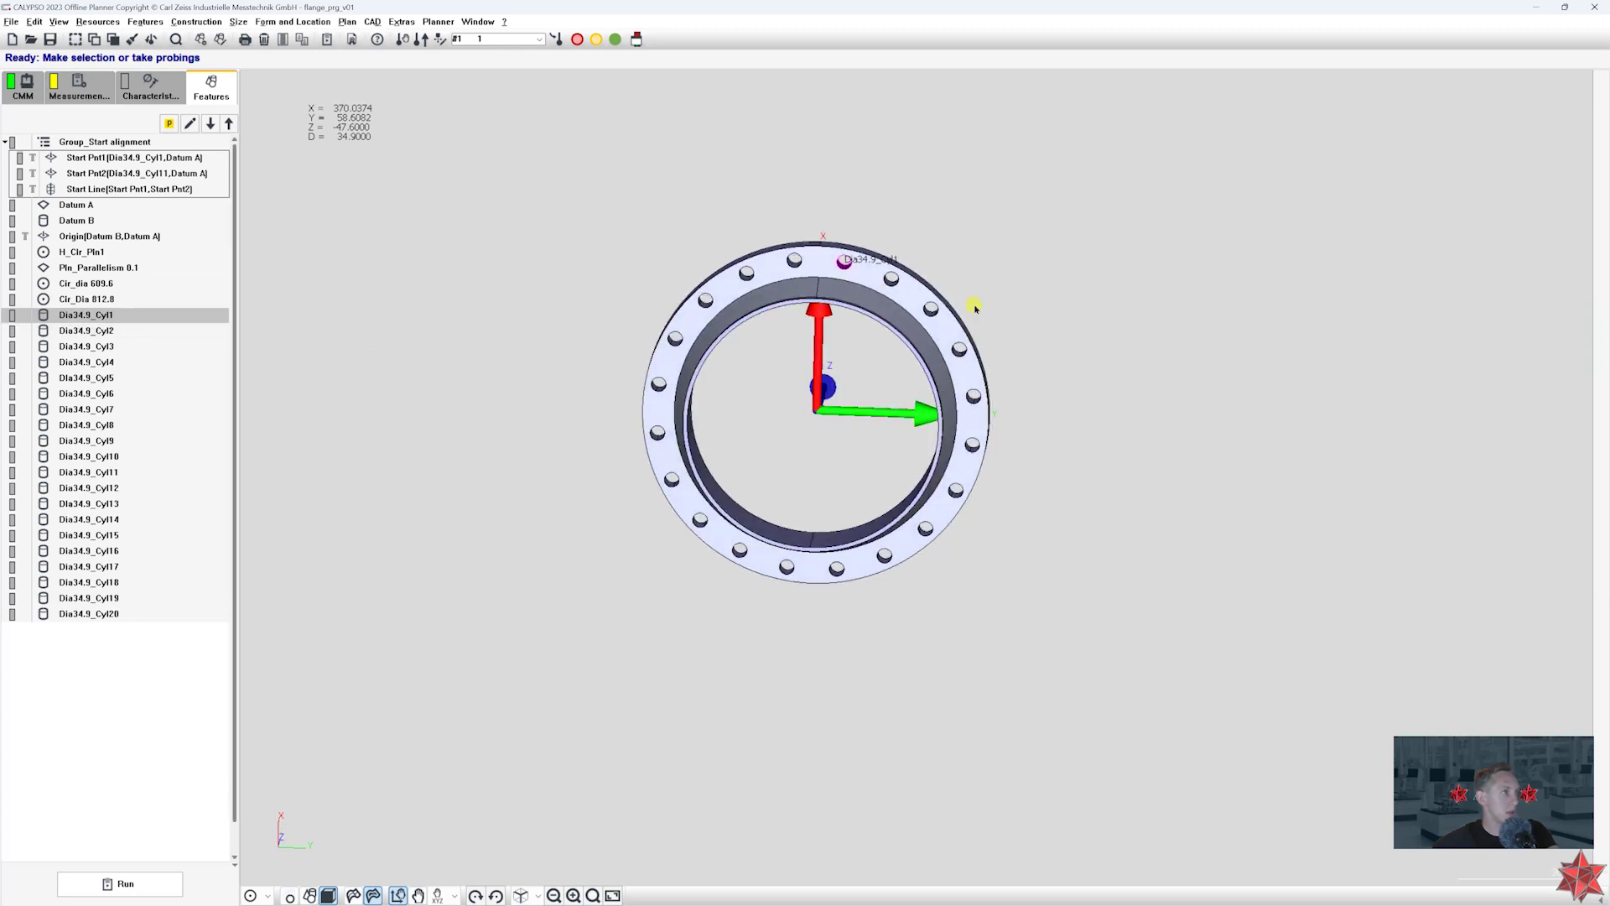
click(320, 420)
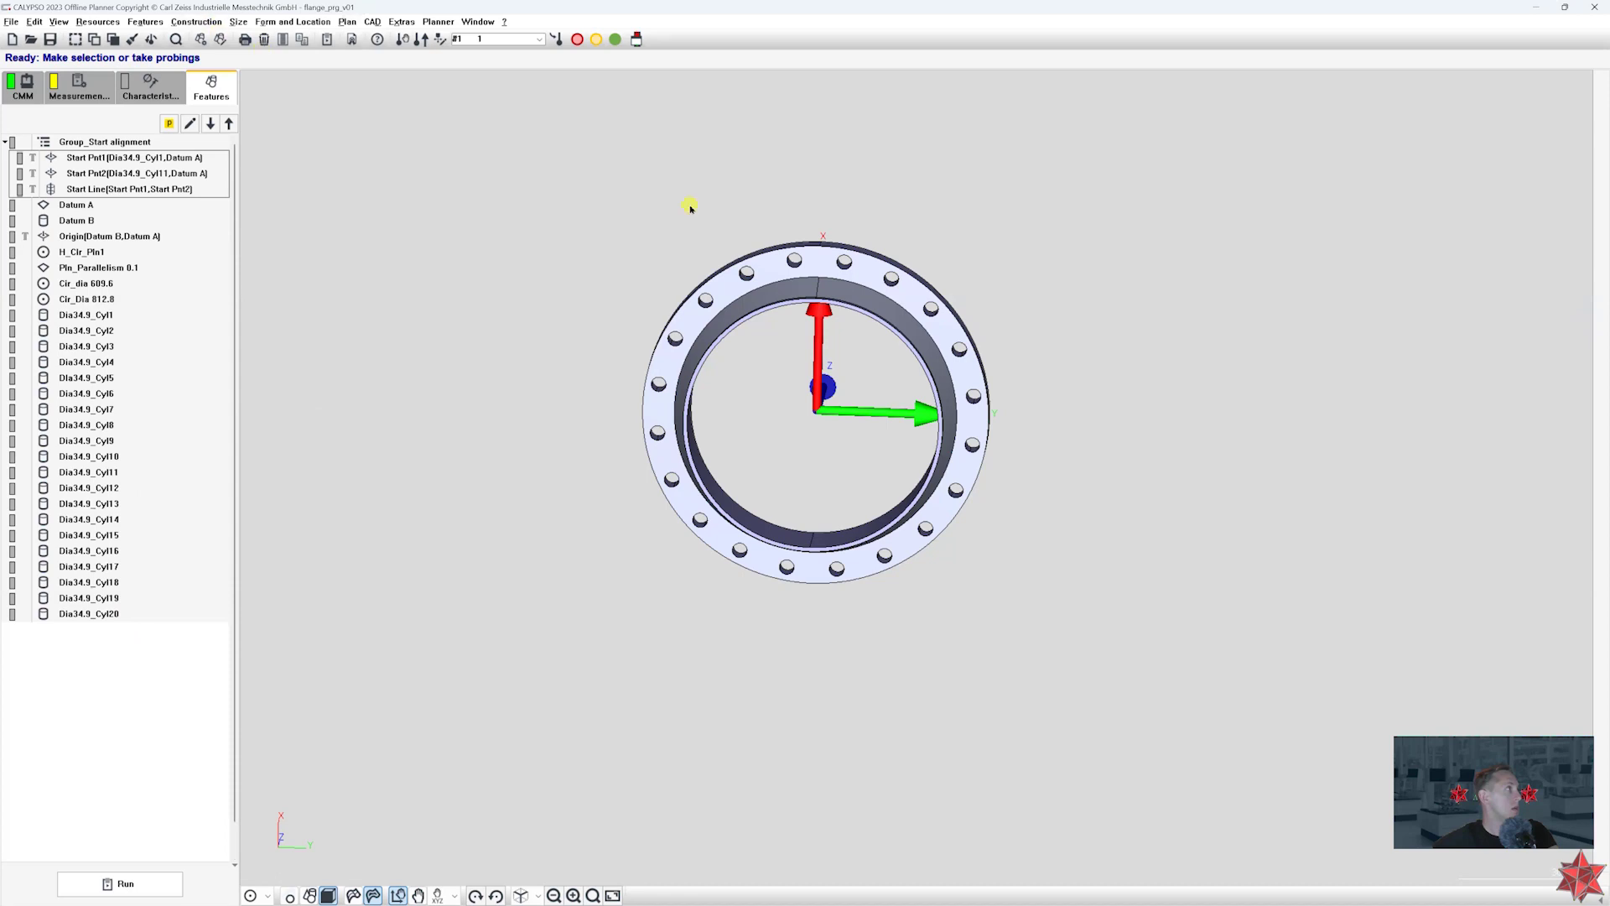
click(178, 282)
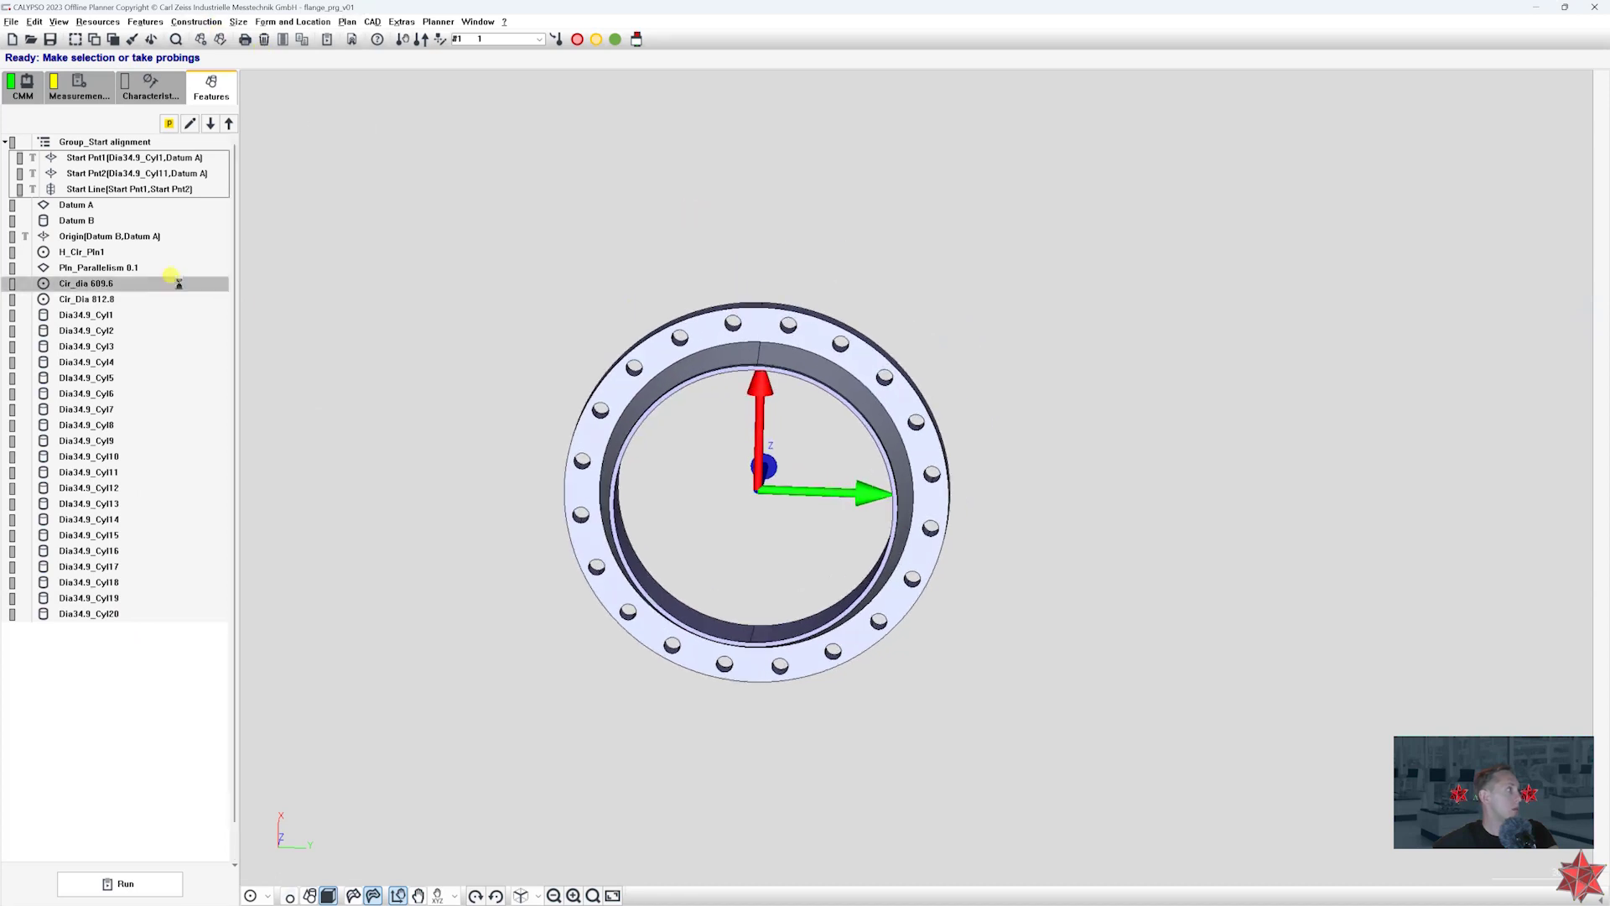
click(160, 320)
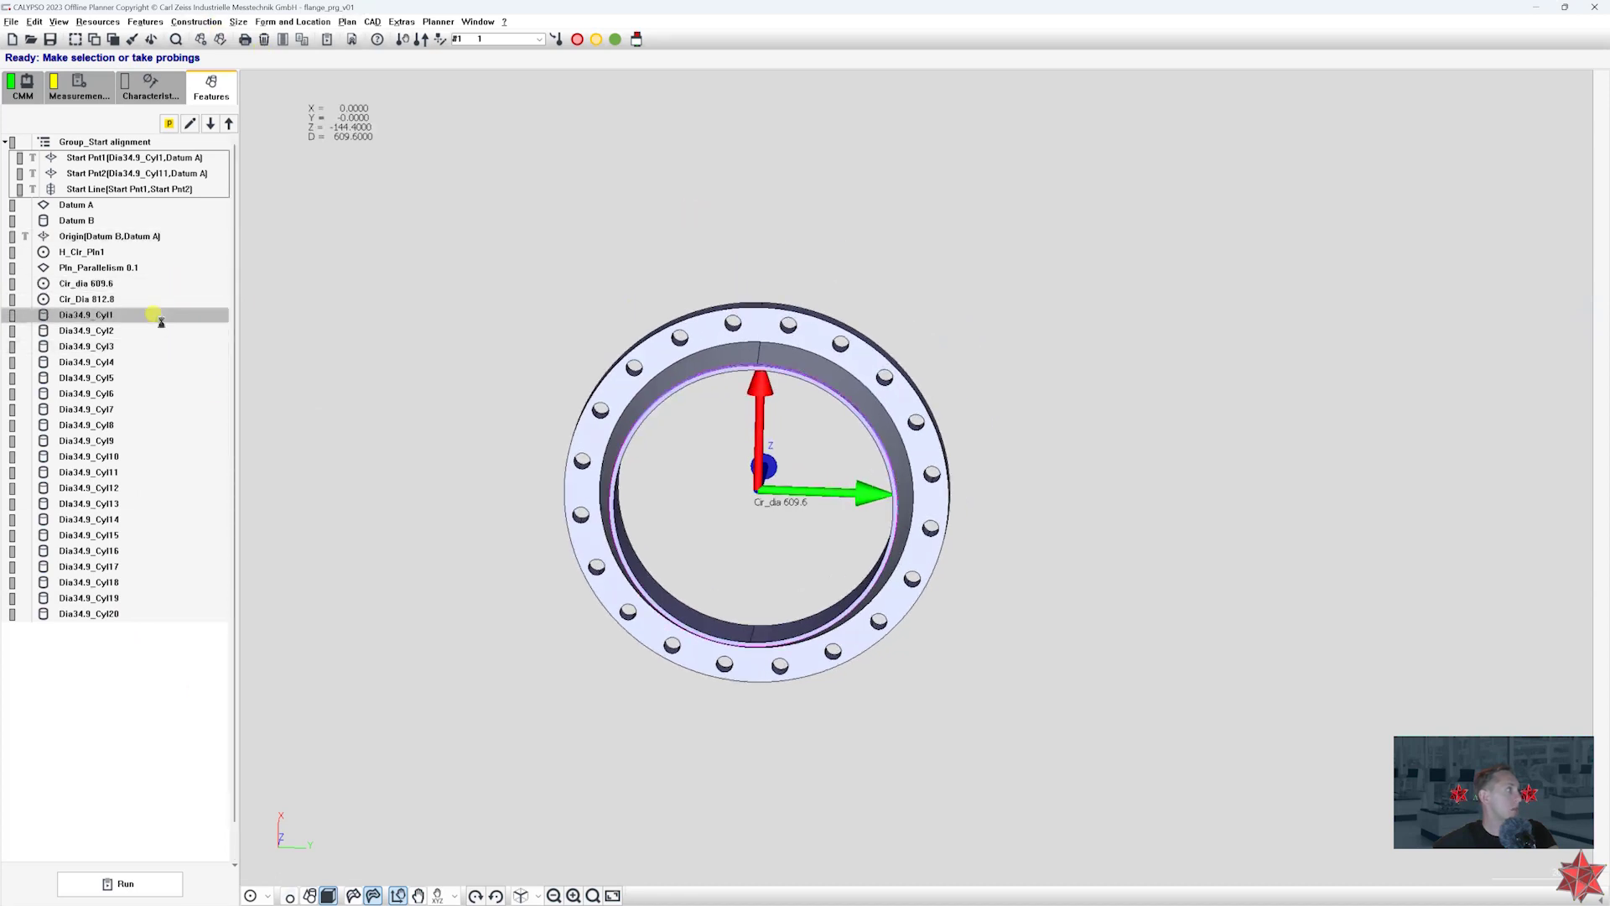
- Open the Dia34.9_Cyl1 feature definition and choose Pattern as its nominal definition
double_click(158, 316)
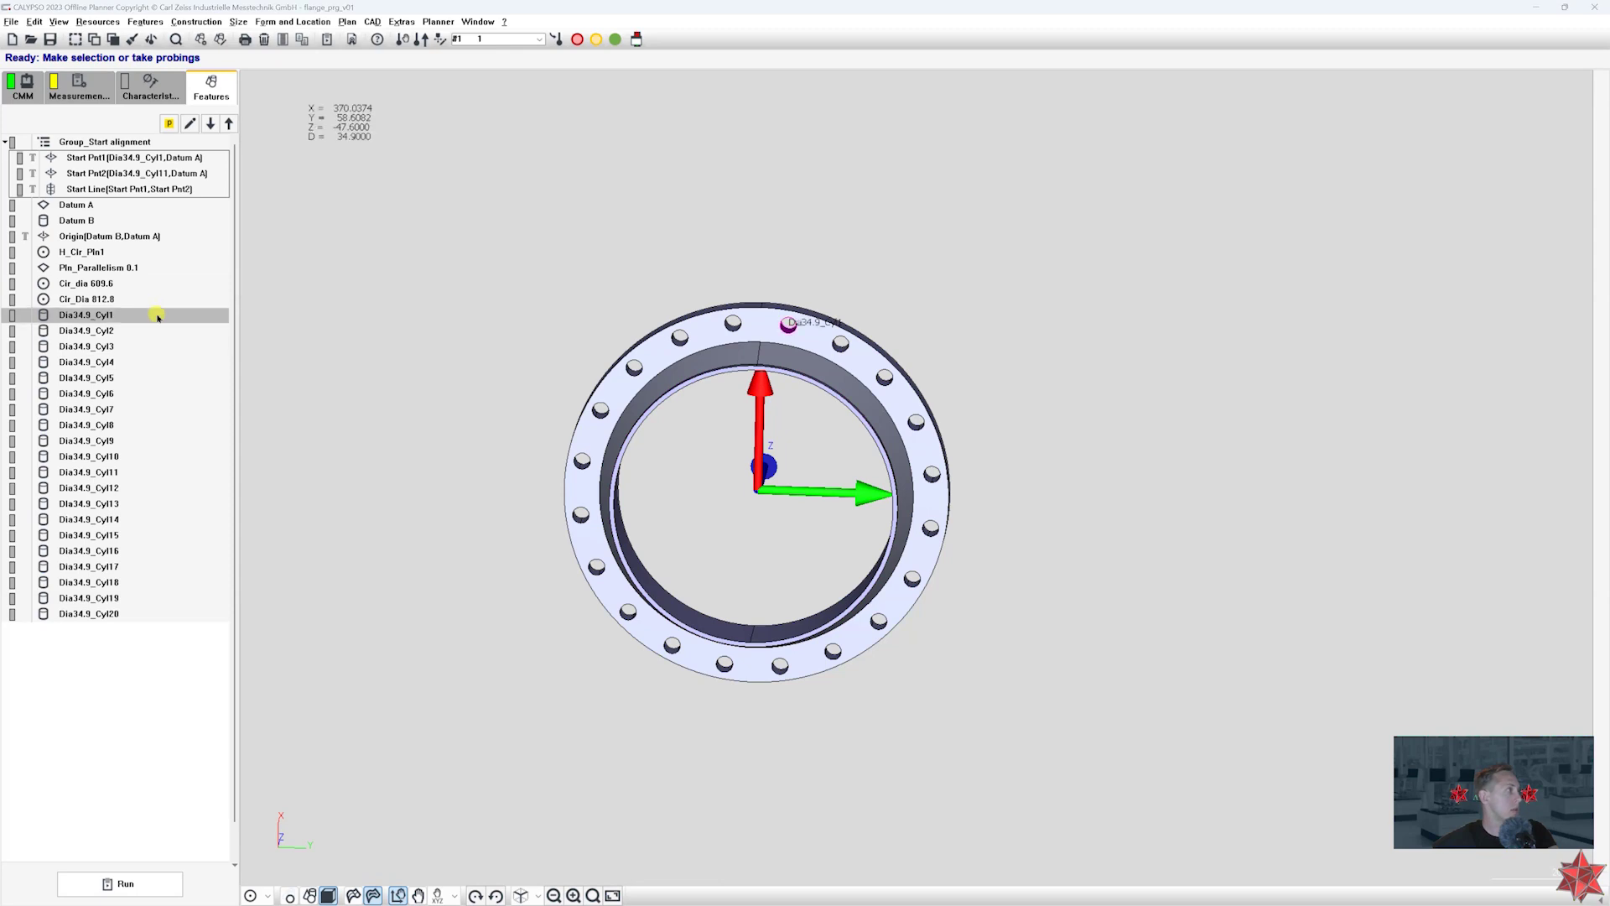
drag(155, 148, 387, 154)
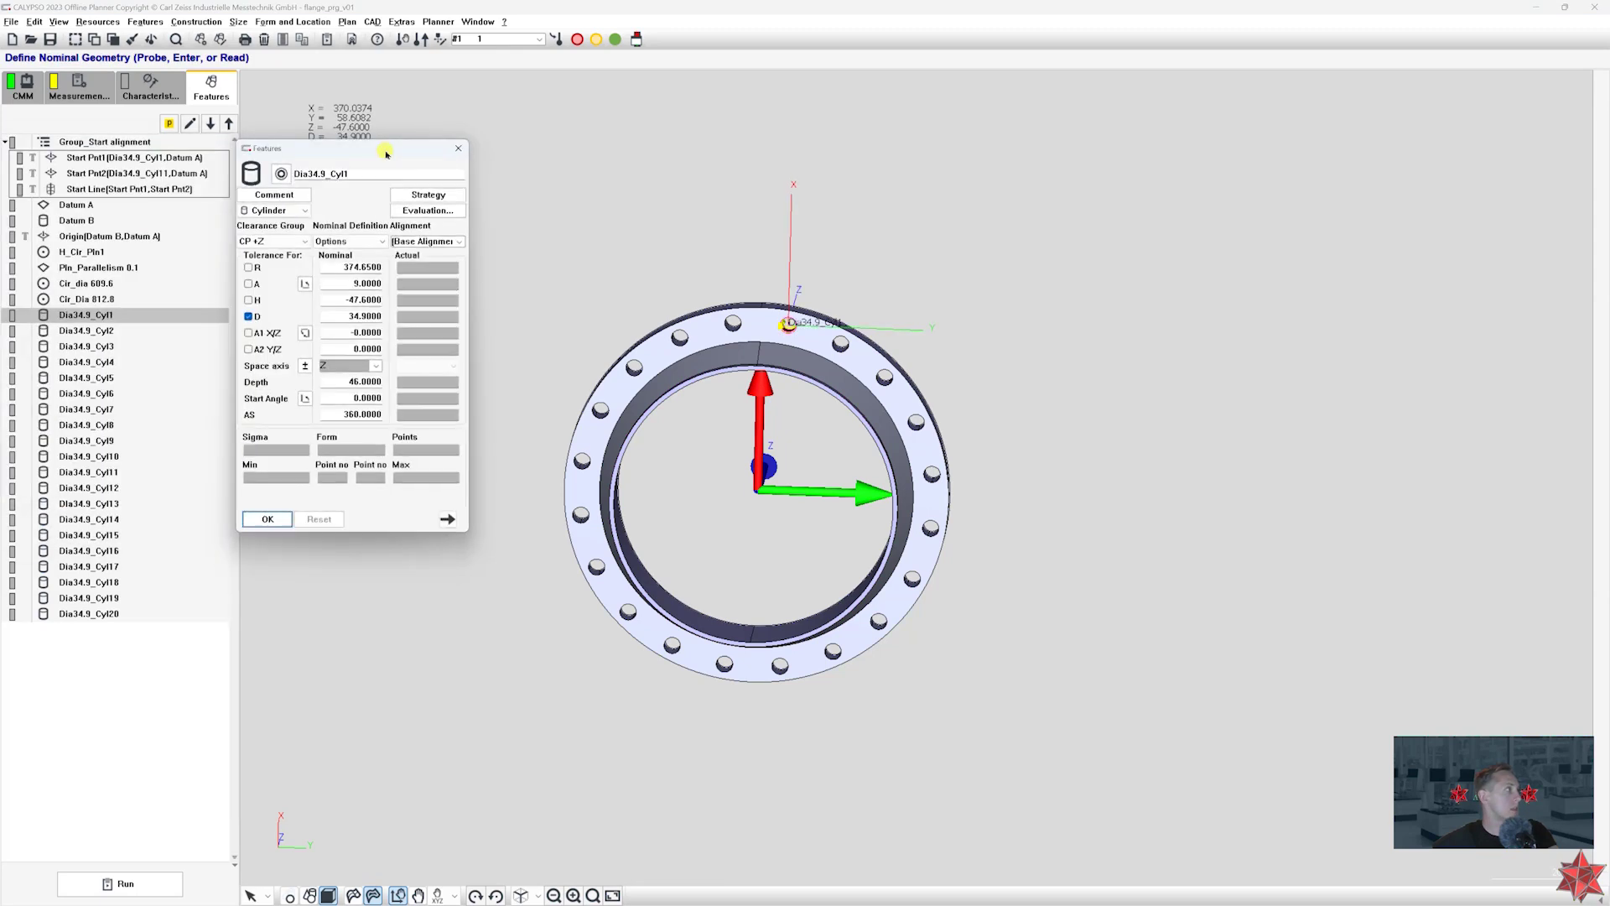
click(375, 242)
click(378, 285)
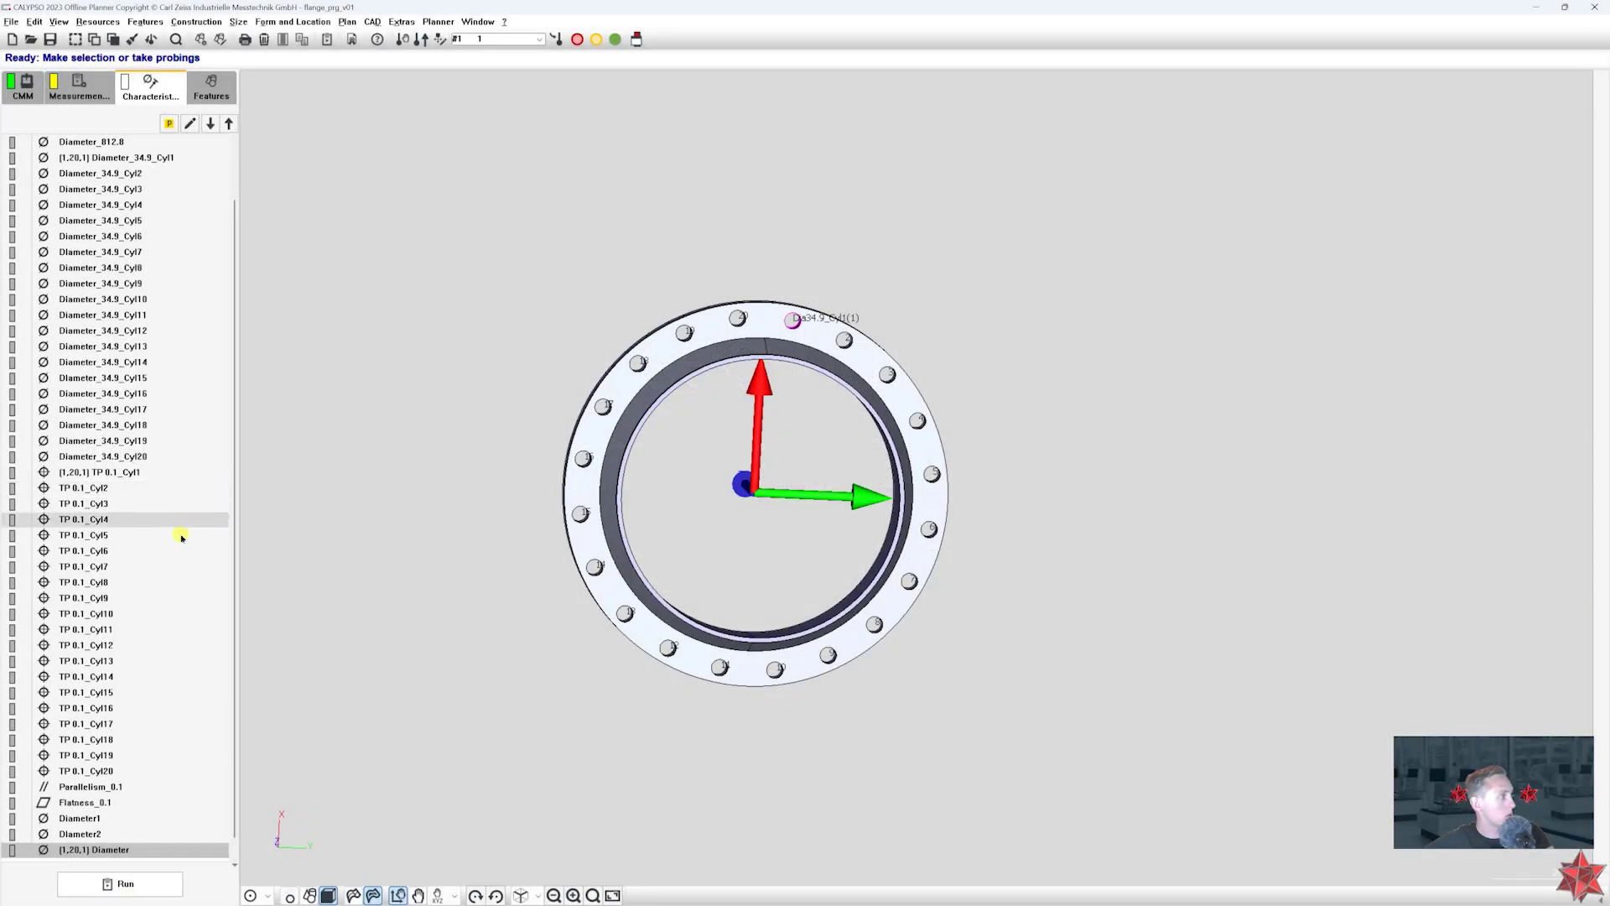
- Switch to the flange.pdf drawing and examine the hole diameter, position tolerance and angle callouts in View C
key(alt+Tab)
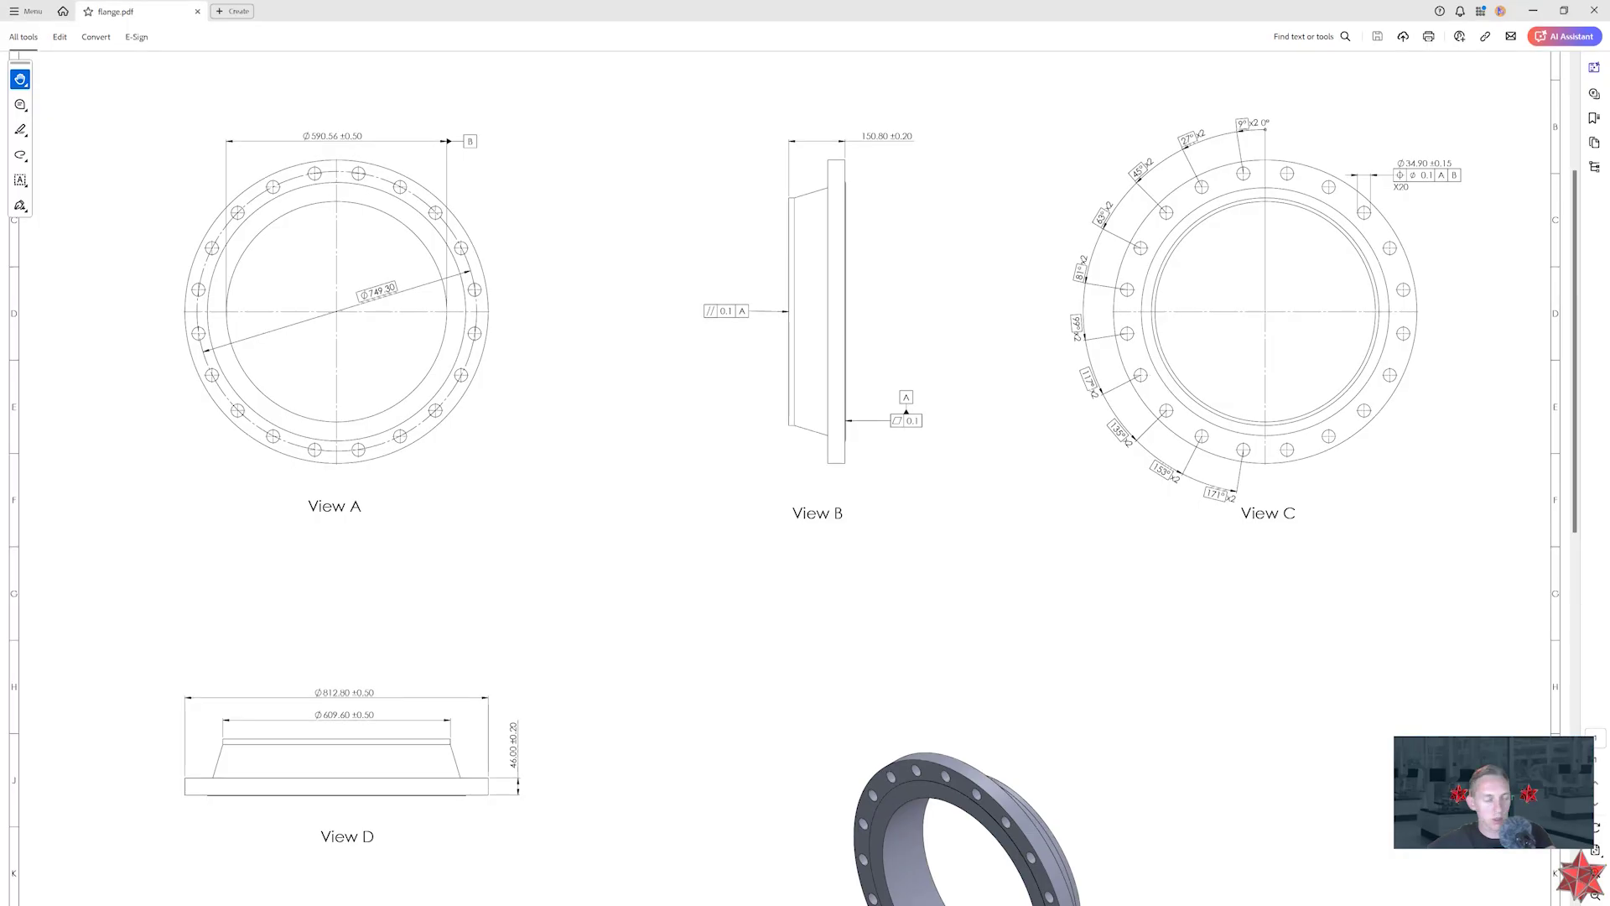
scroll(1426, 235, up, 1)
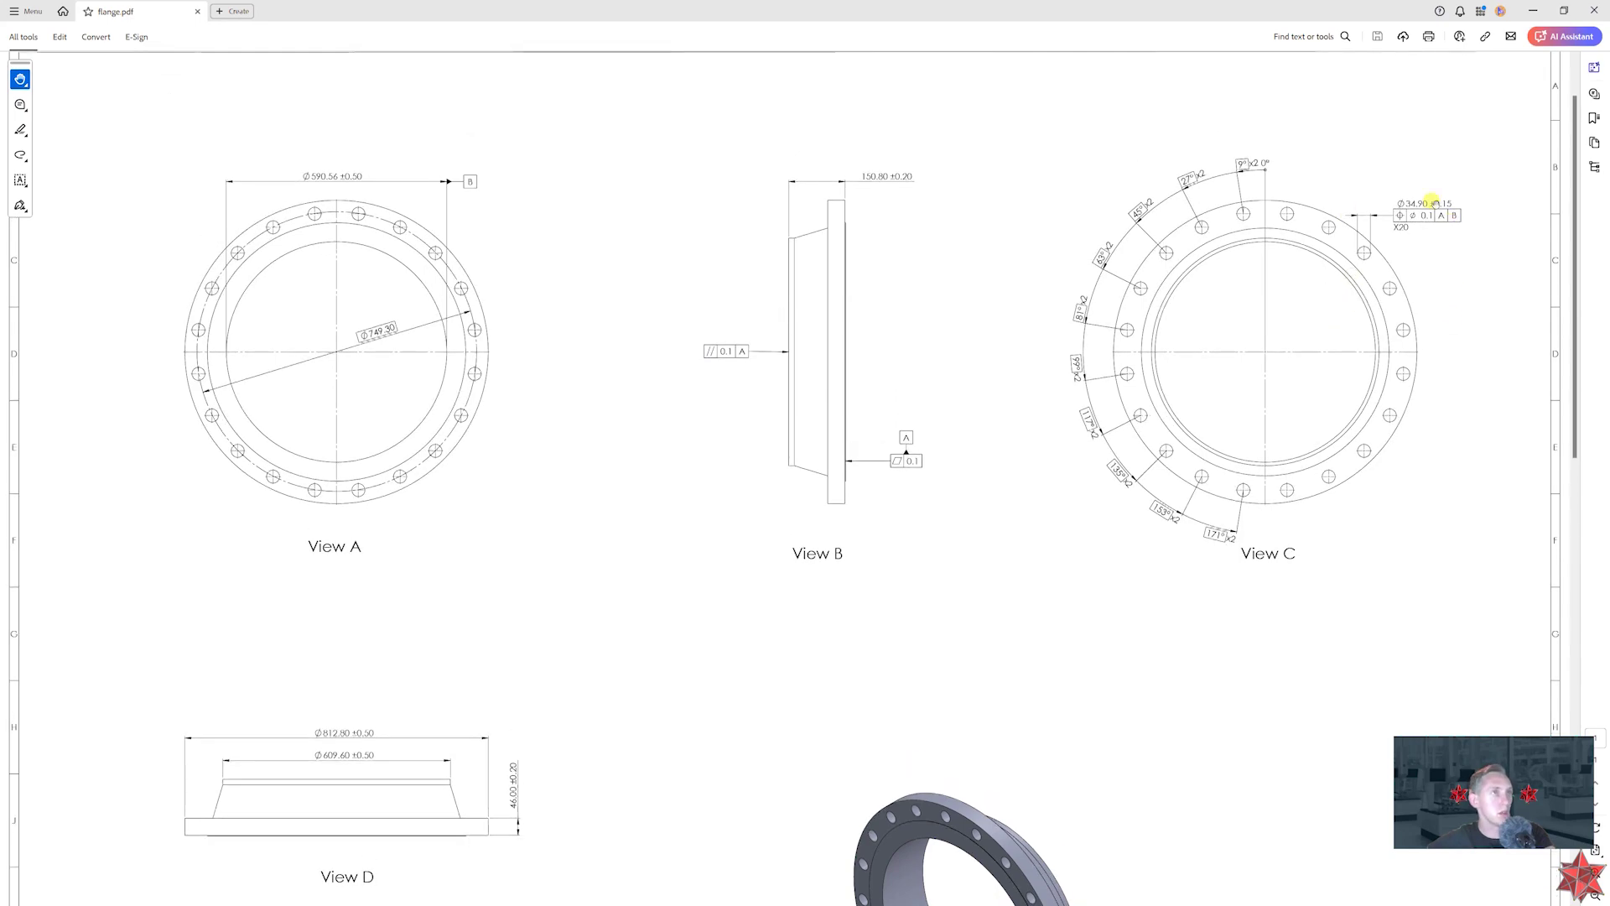
ctrl+scroll(1428, 209, up, 3)
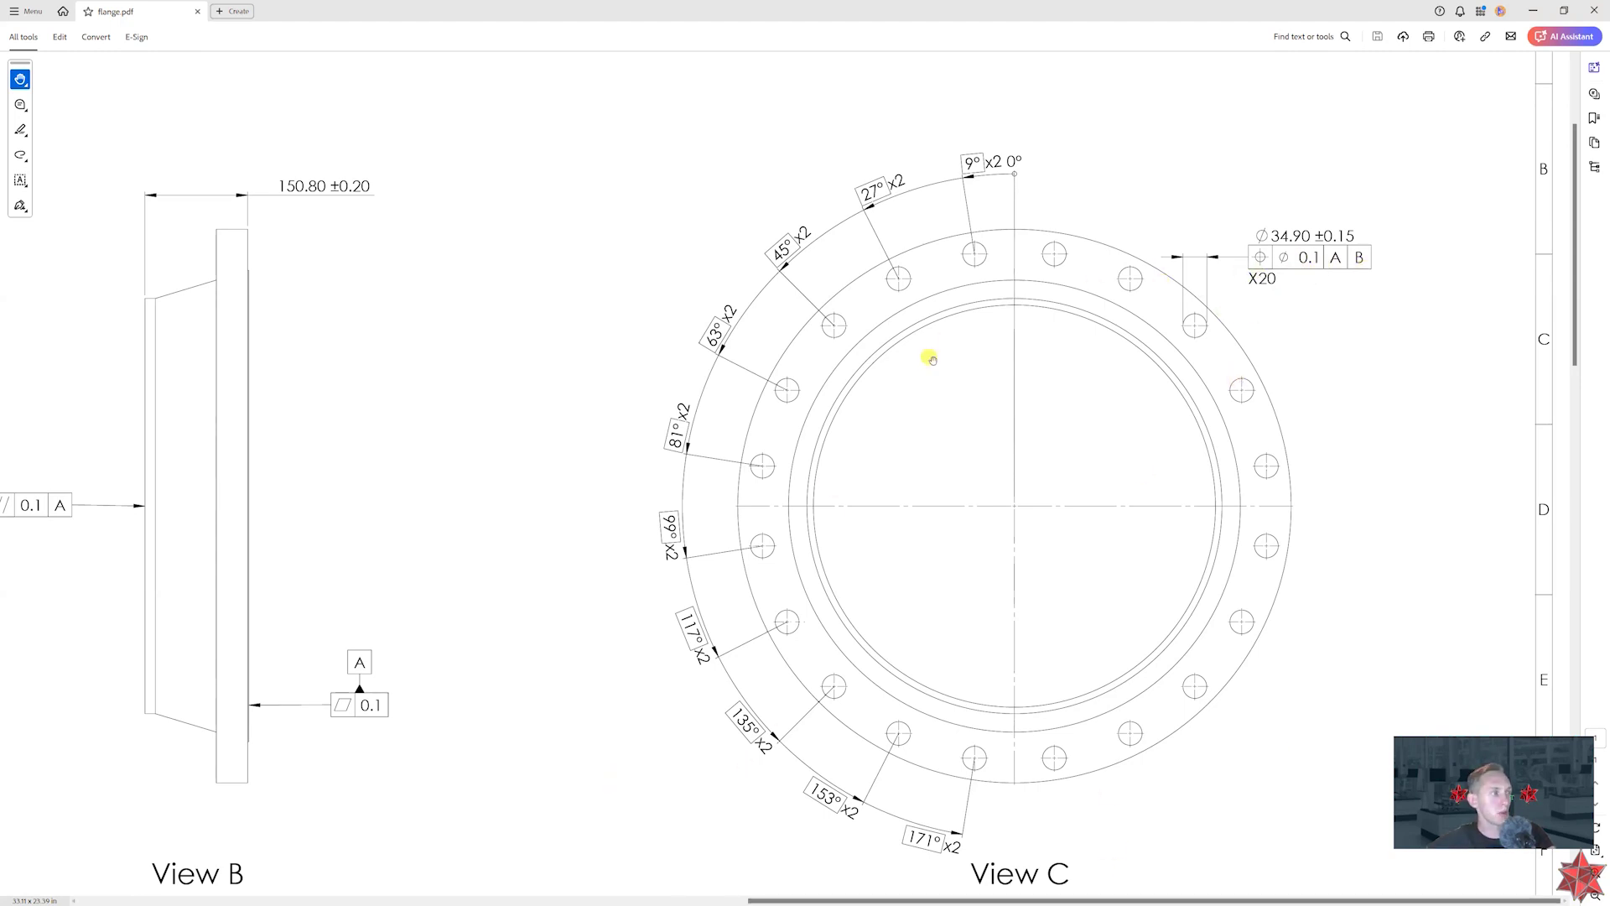
scroll(726, 355, up, 1)
ctrl+scroll(838, 377, down, 2)
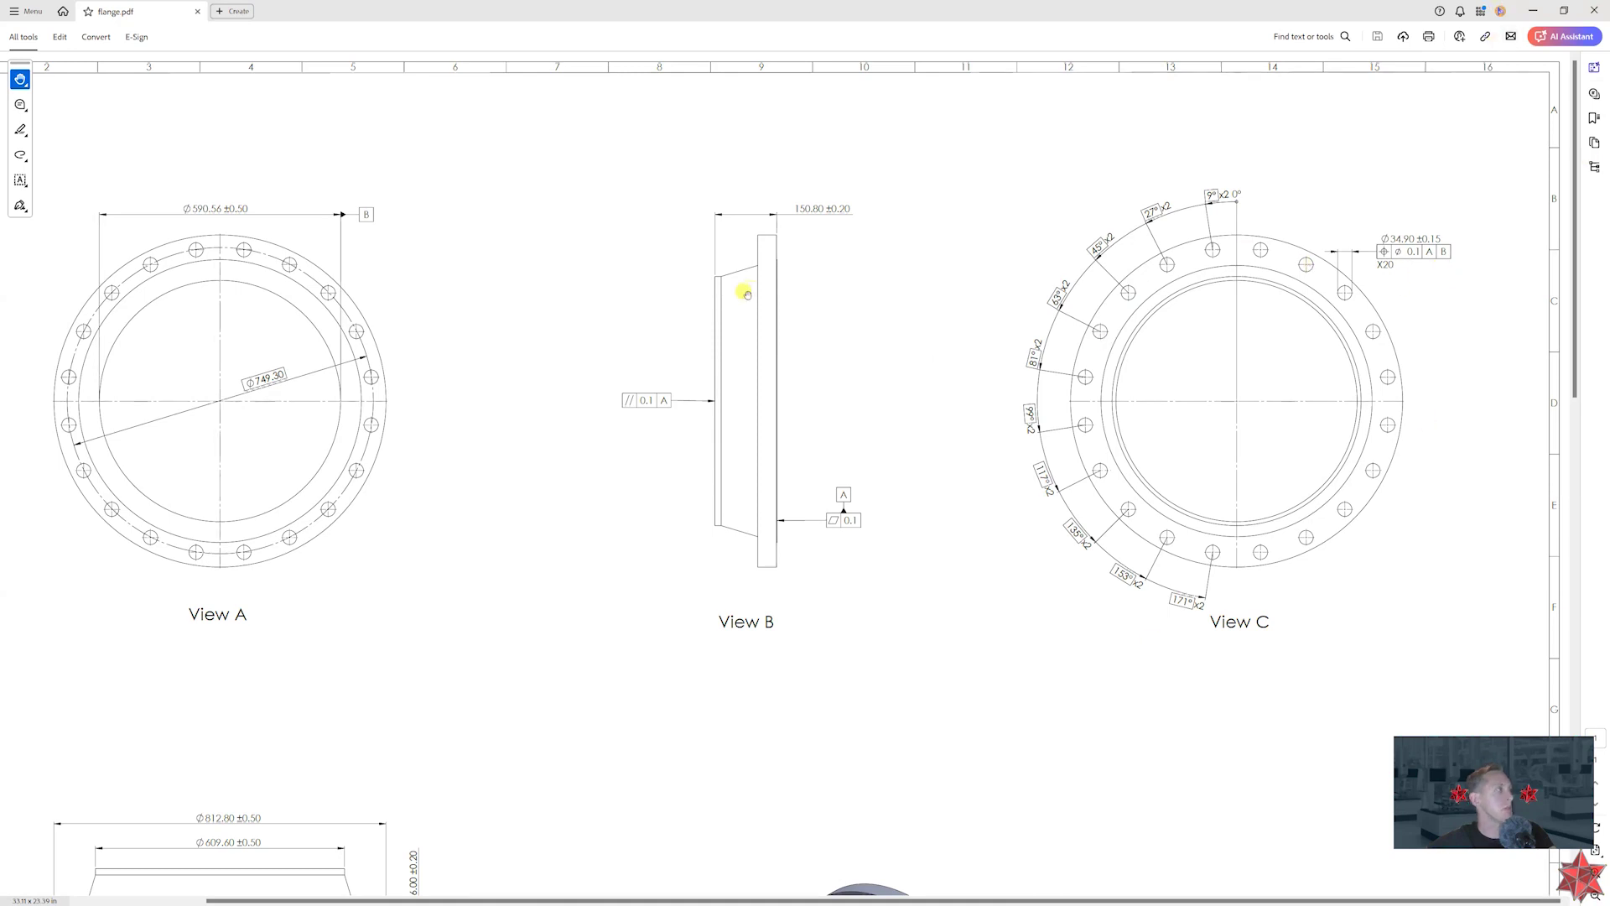
- Examine the bolt circle diameter dimension in View A of the drawing alongside Views B and C
drag(754, 304, 785, 313)
drag(413, 401, 570, 441)
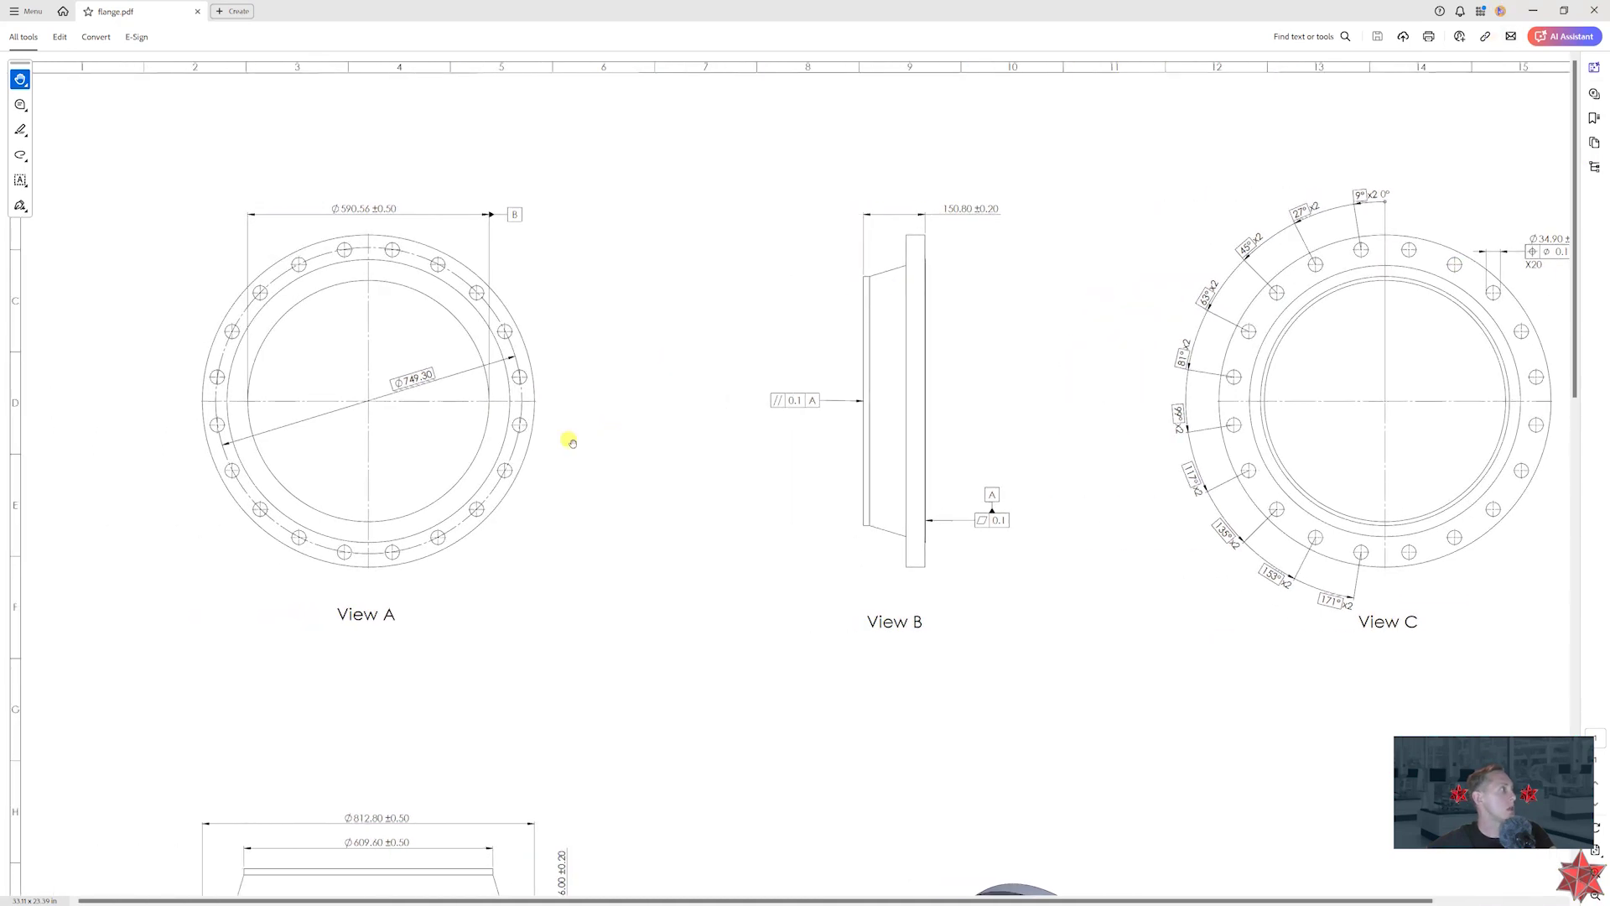
drag(1130, 415, 981, 421)
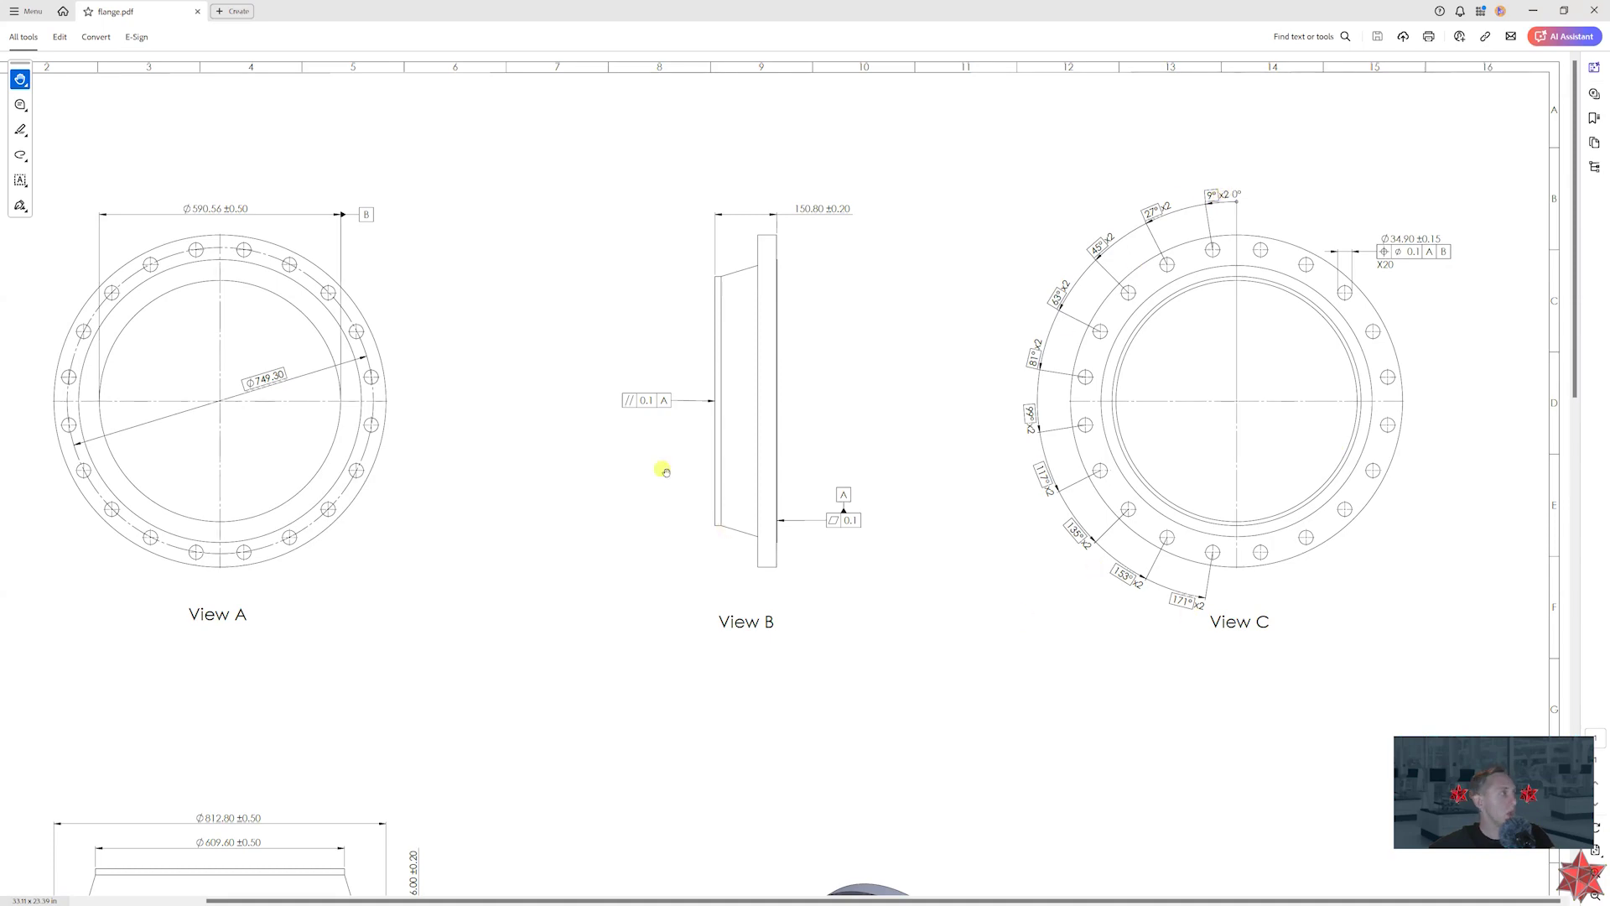
drag(662, 467, 735, 443)
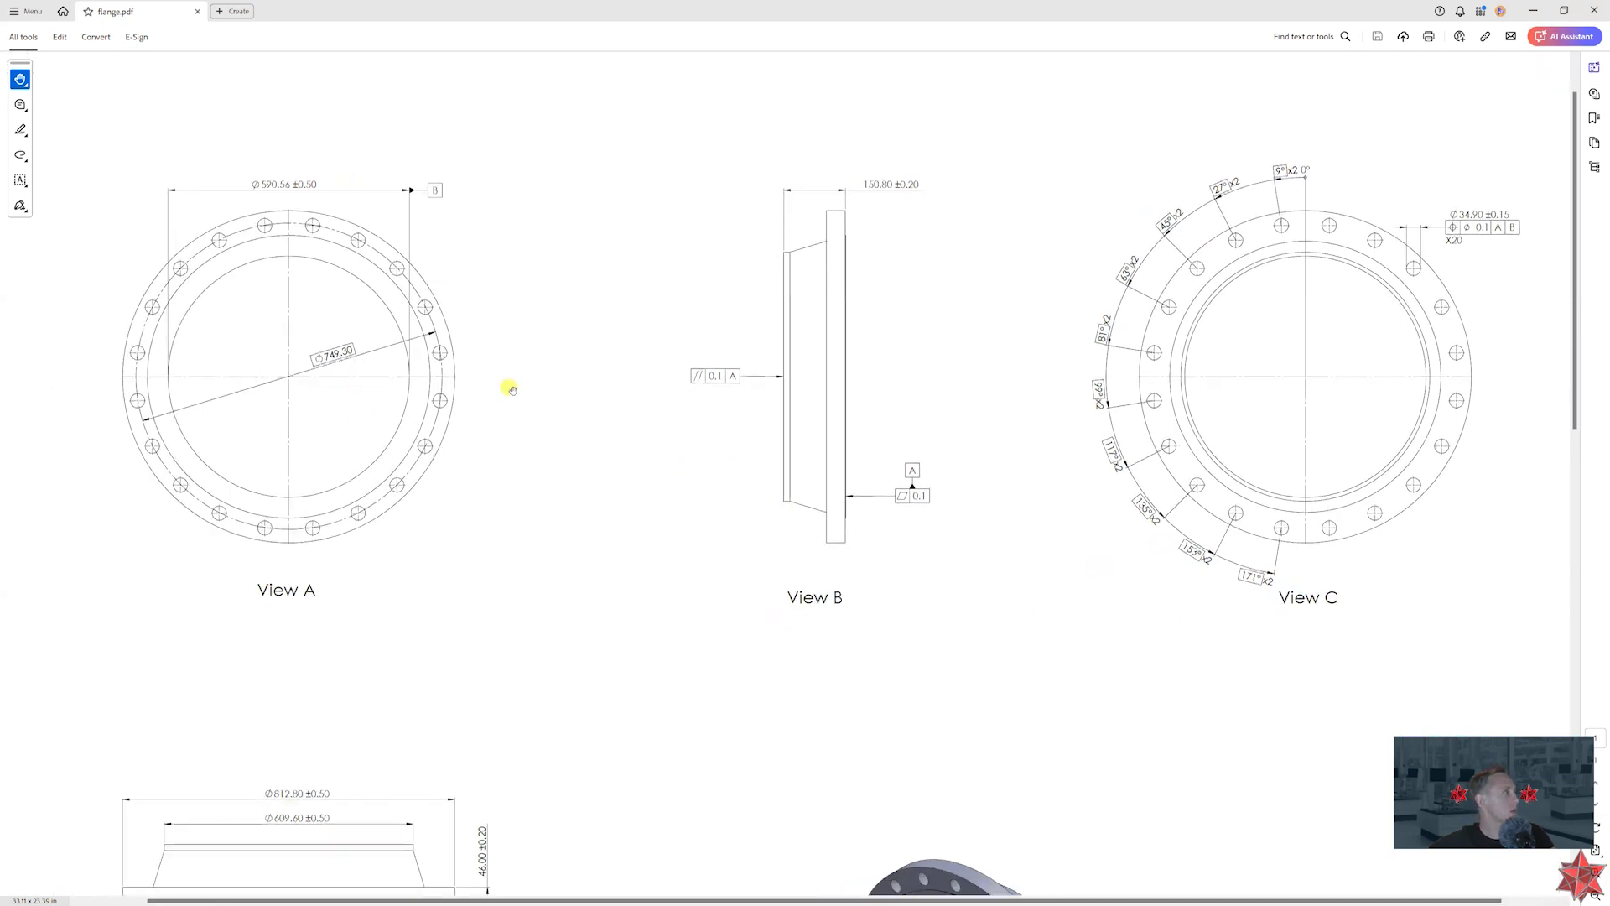
mouse_move(705, 378)
mouse_down()
mouse_move(928, 428)
mouse_move(913, 440)
mouse_up()
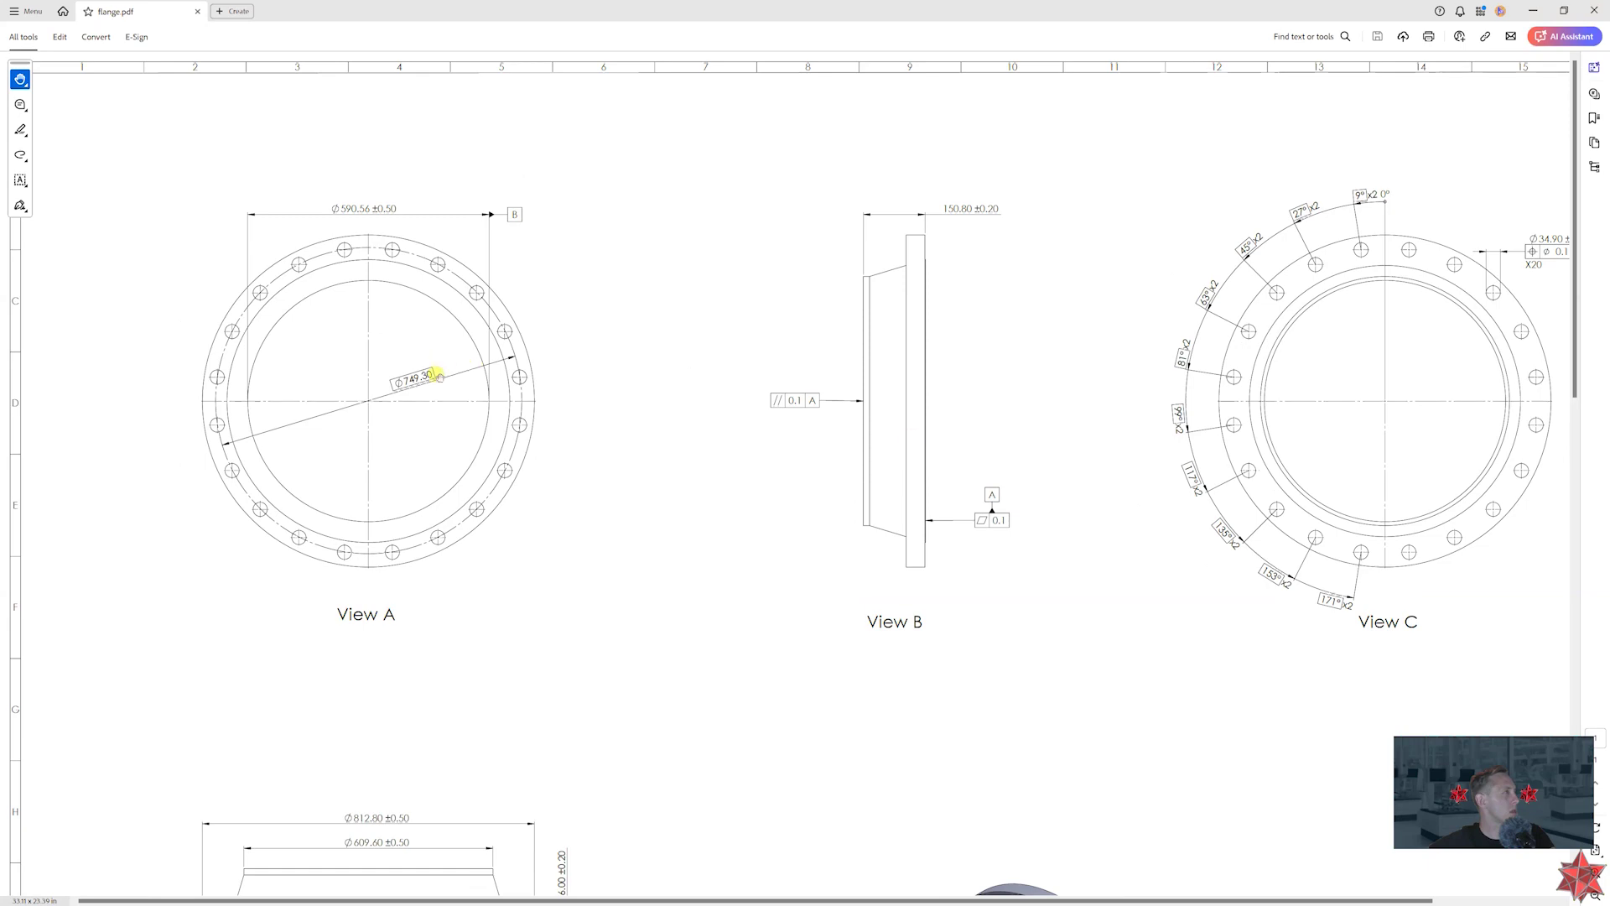
ctrl+scroll(444, 390, up, 5)
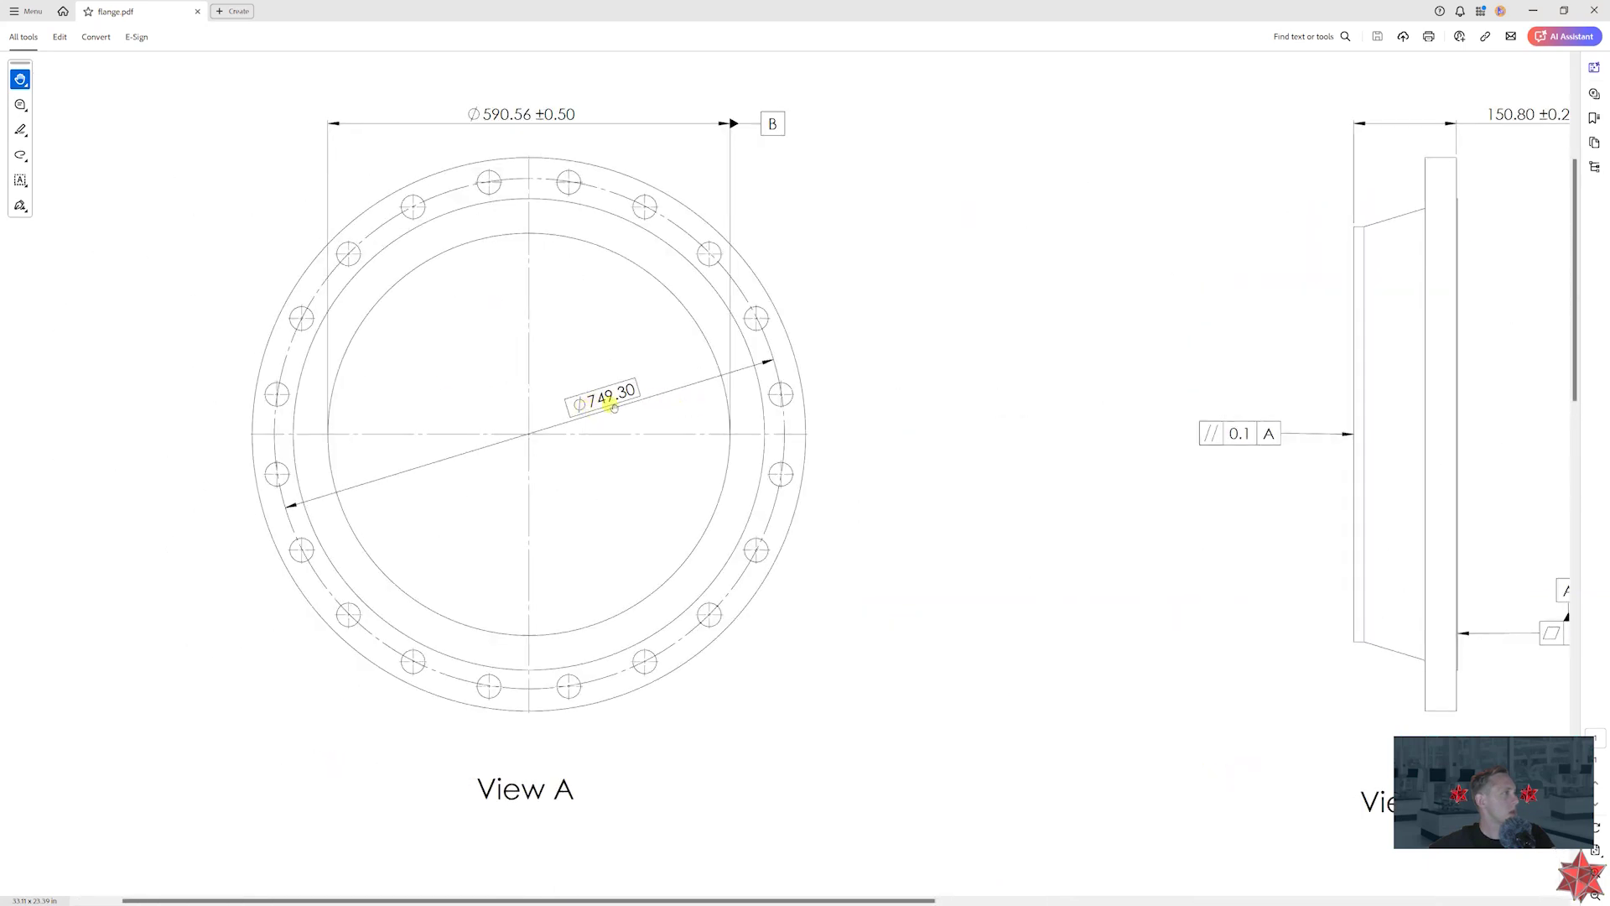
ctrl+scroll(923, 474, down, 5)
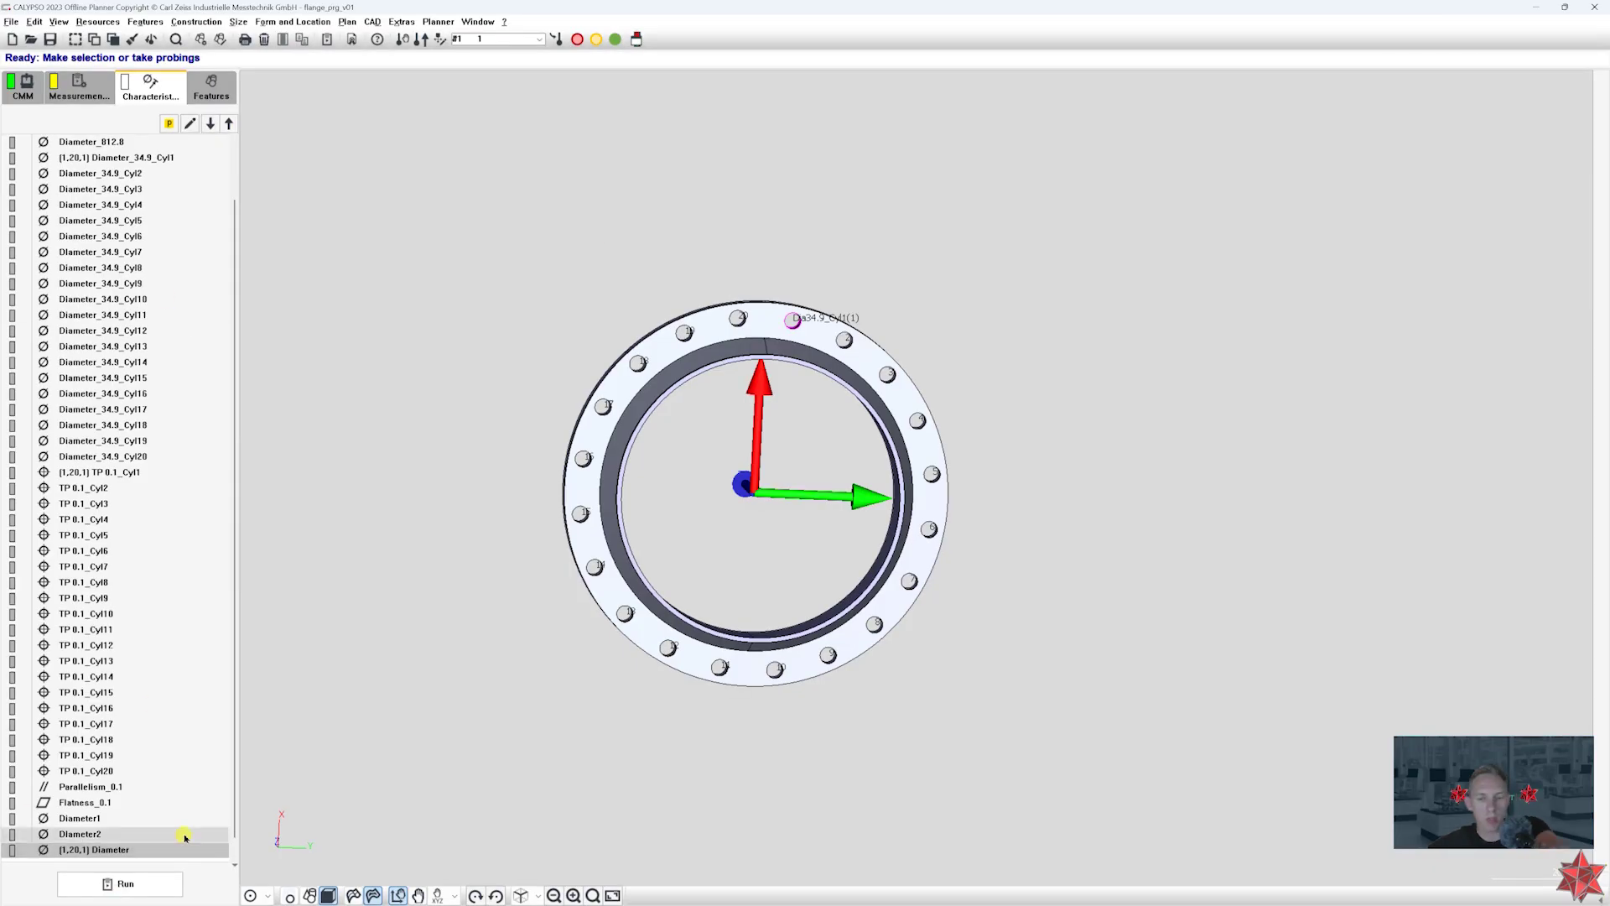
- Delete the extra characteristics (1,20,1) Diameter, Diameter1 and Diameter2 from the end of the characteristics list
key(Delete)
click(154, 860)
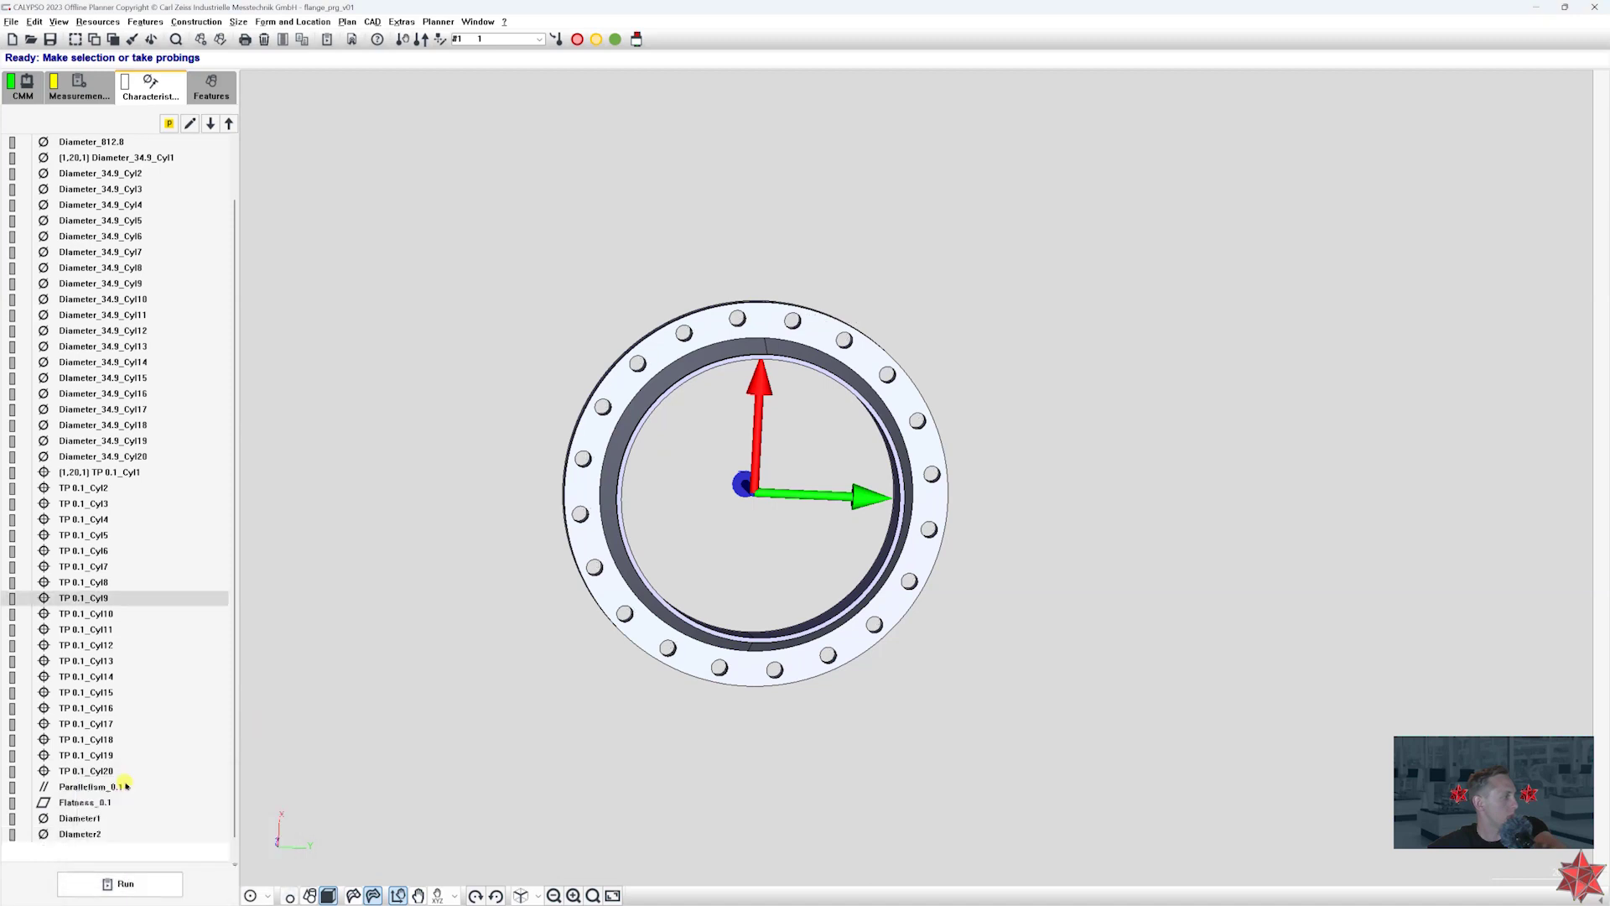
key(Delete)
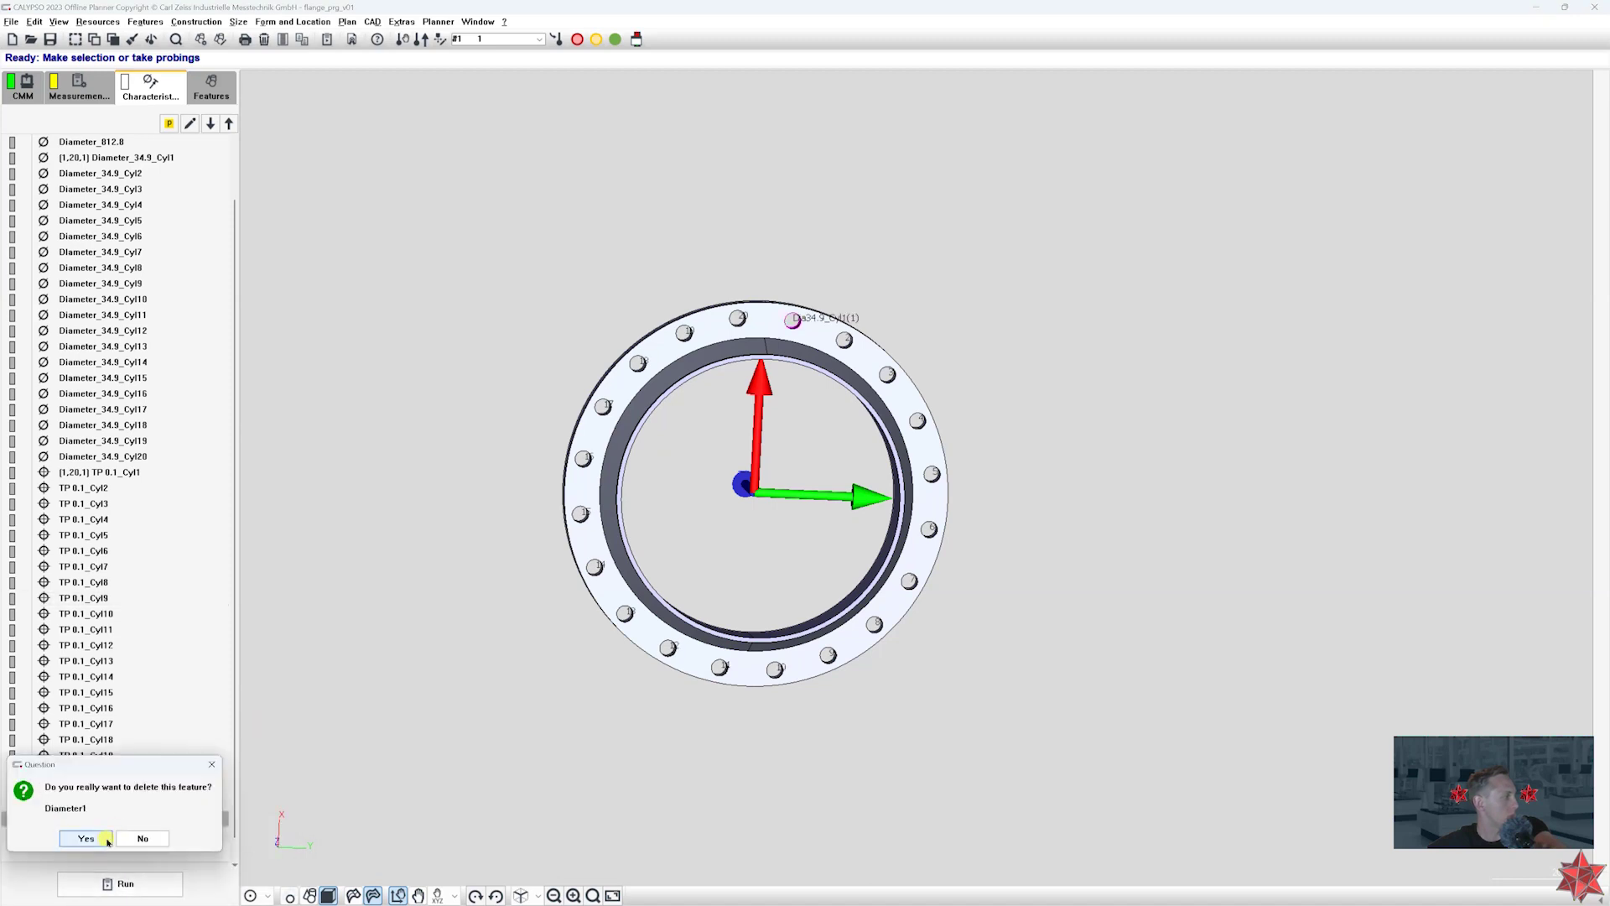
click(98, 832)
key(Delete)
key(Return)
- Try to reset Dia34.9_Cyl1's nominal definition to Options in the feature list and confirm the feature
click(212, 86)
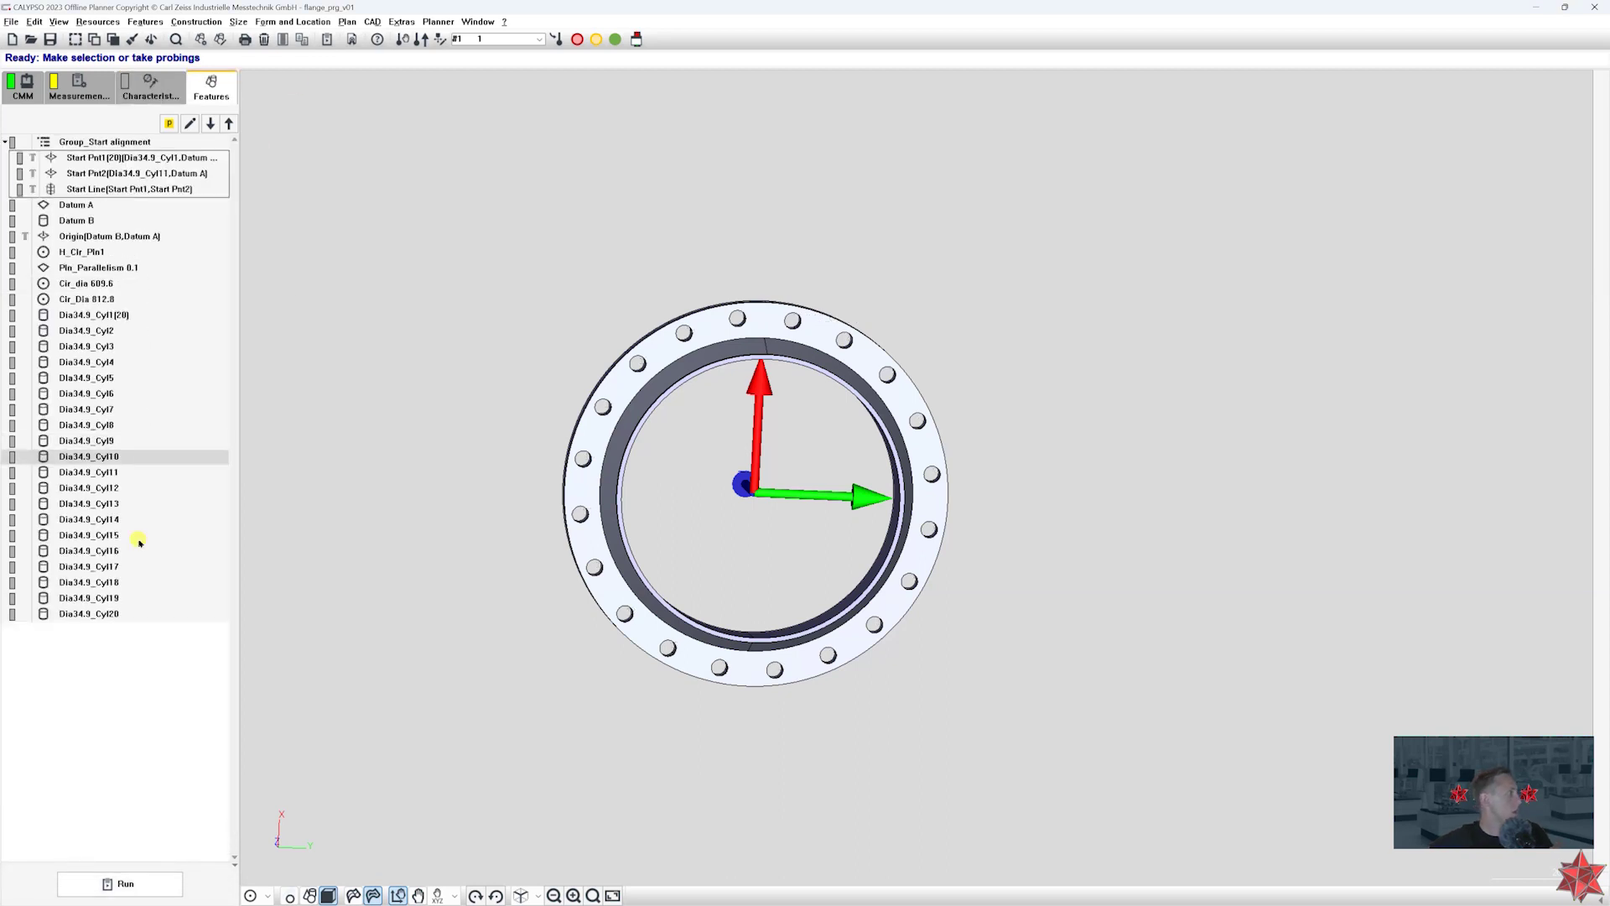
double_click(171, 323)
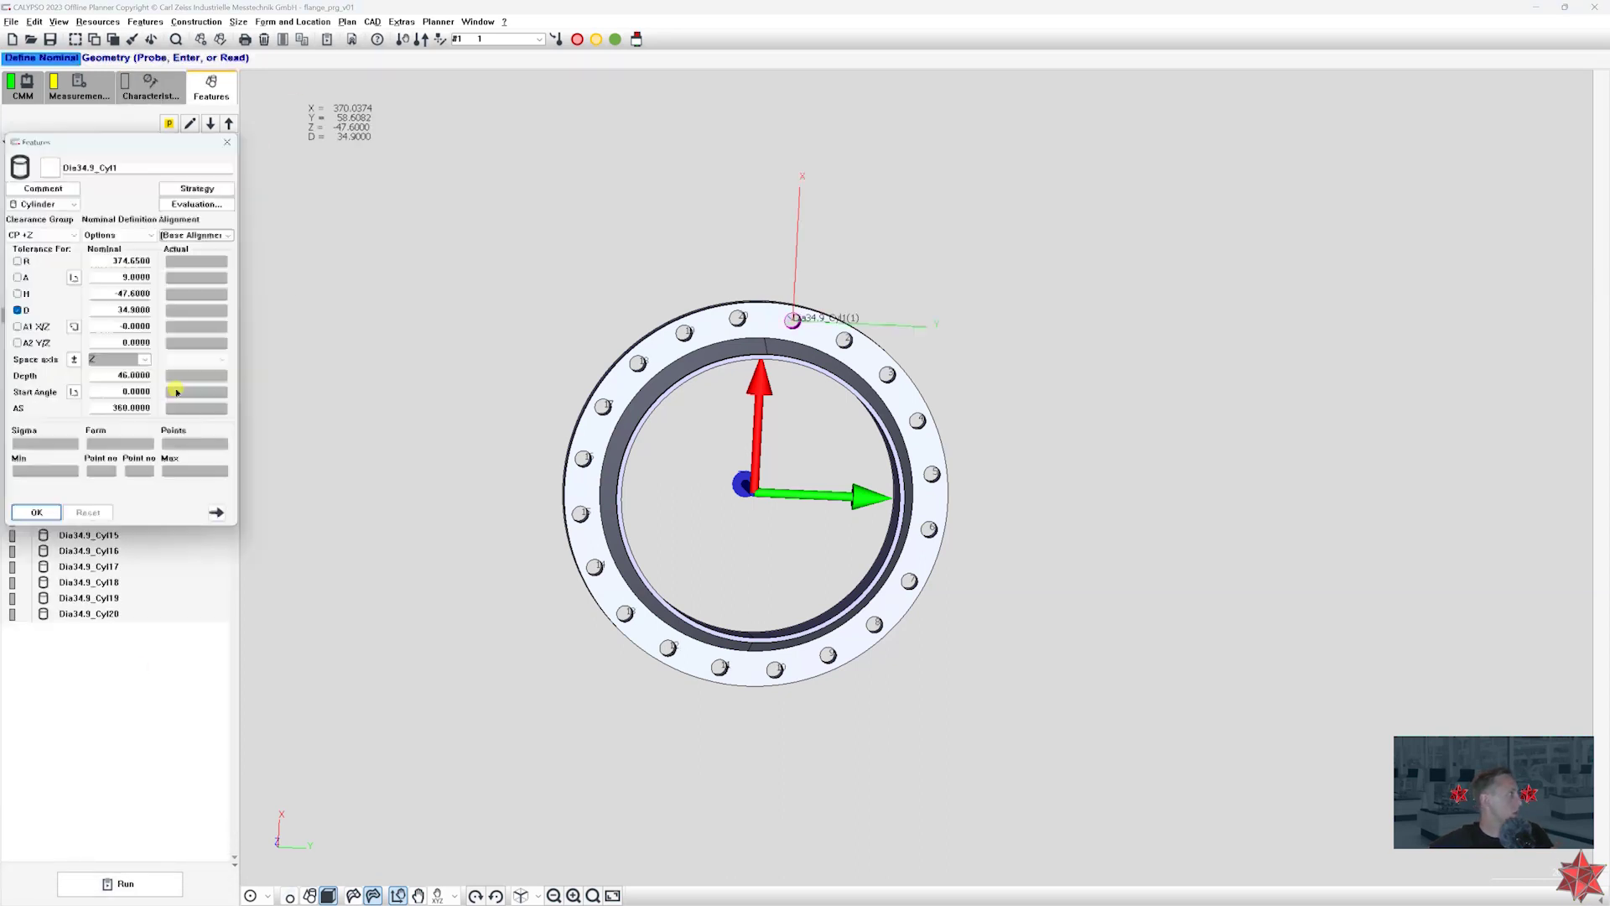
click(146, 237)
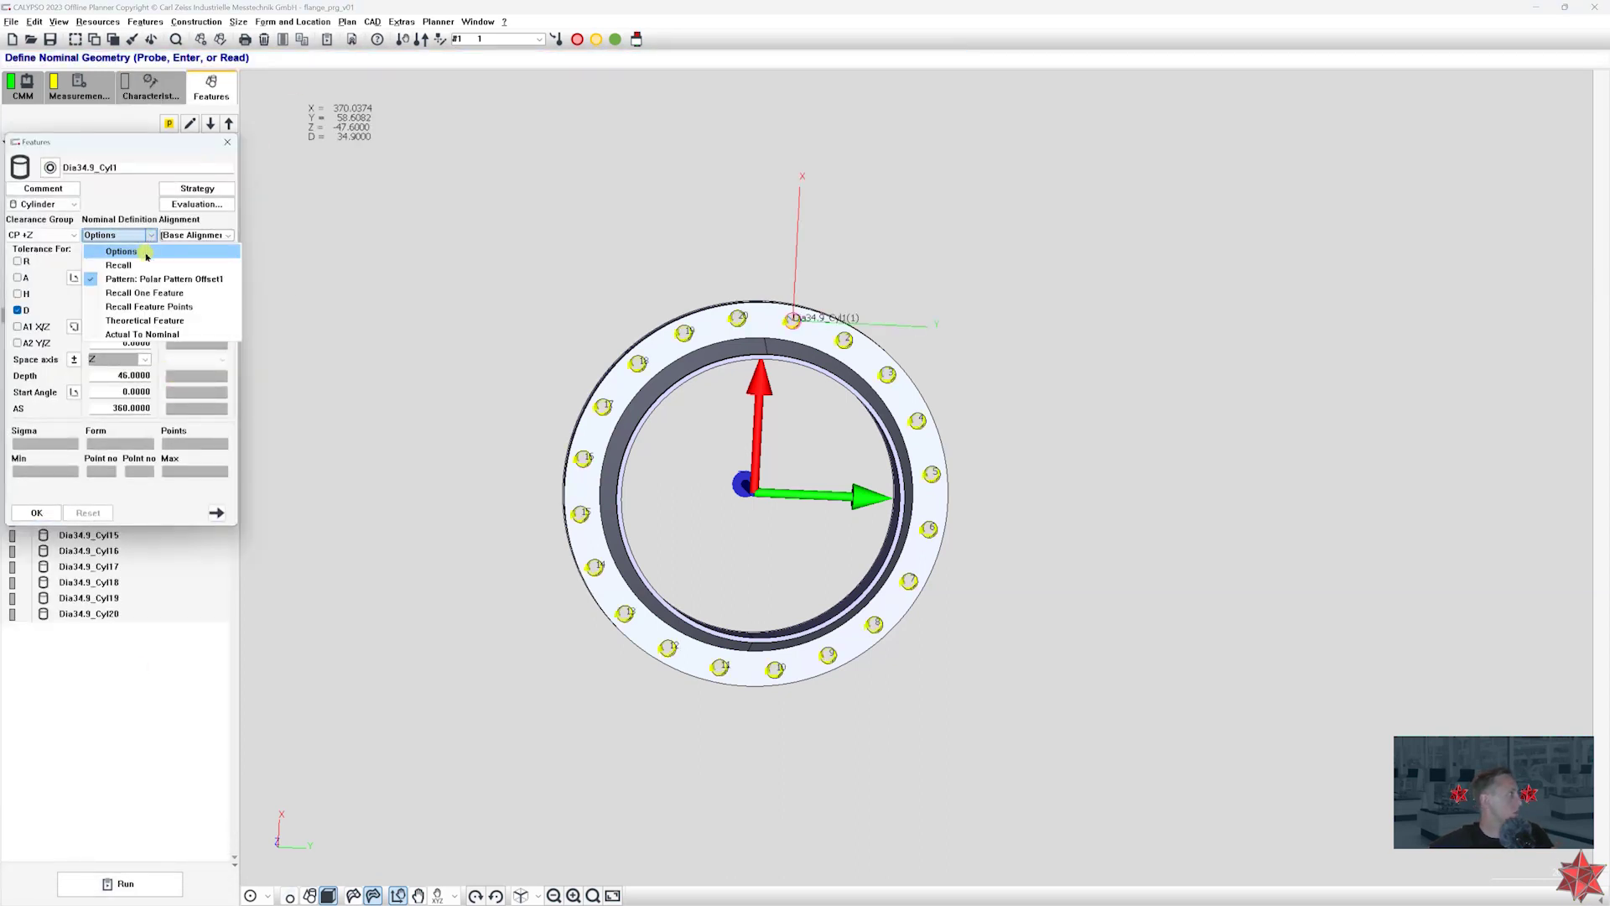
click(146, 252)
click(50, 515)
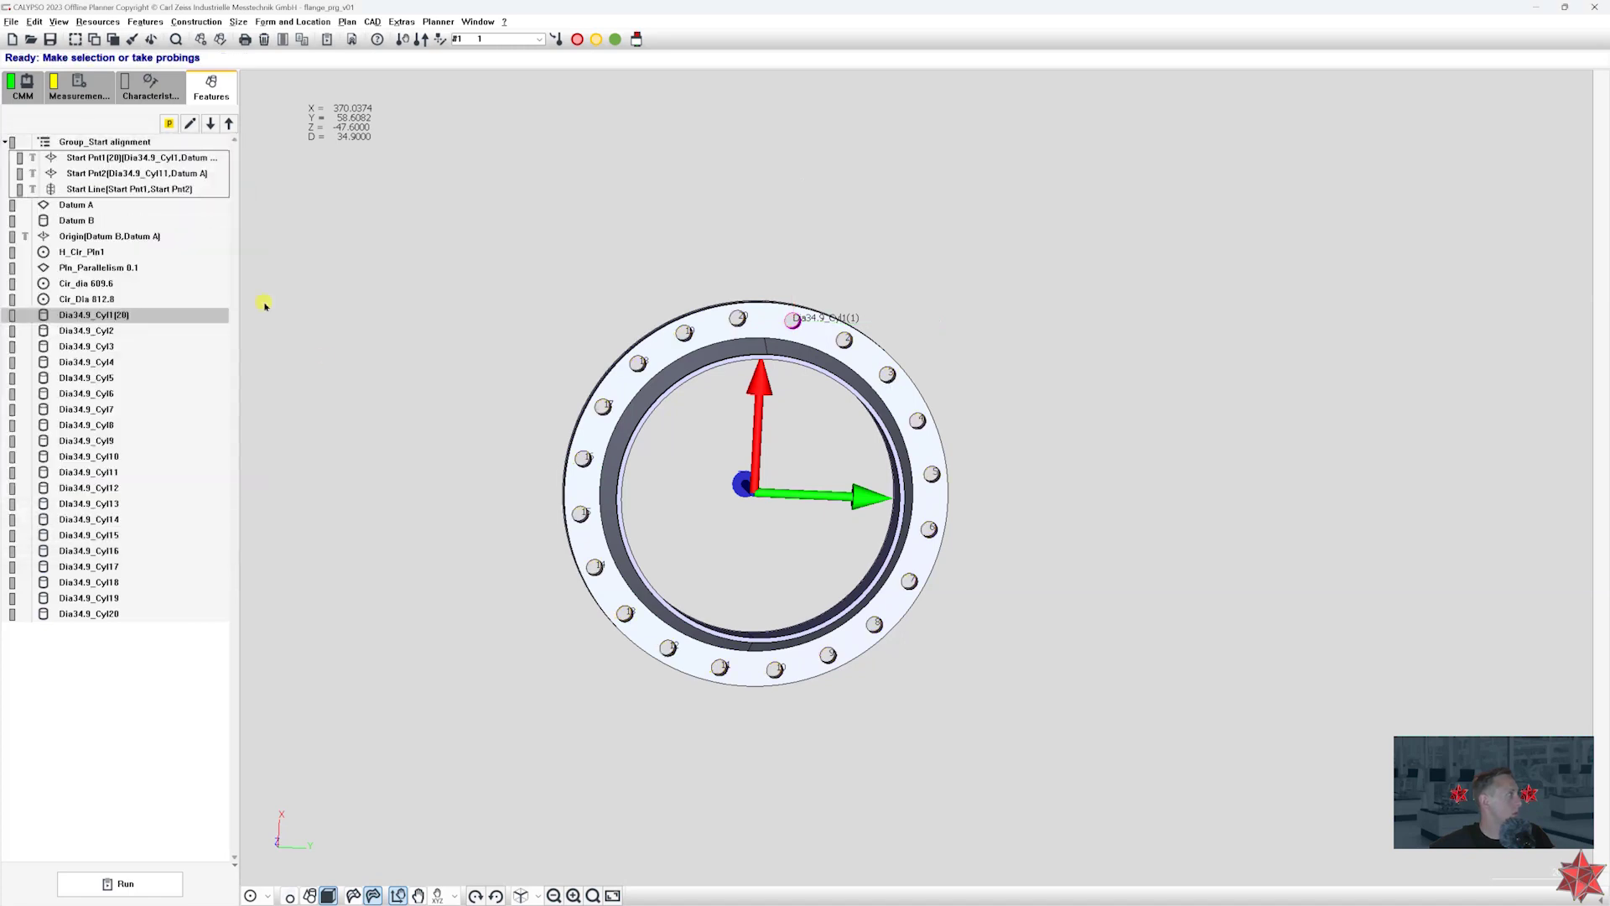
- Delete Polar Pattern Offset1 from Dia34.9_Cyl1, set the nominal definition to Options and confirm the feature
double_click(158, 315)
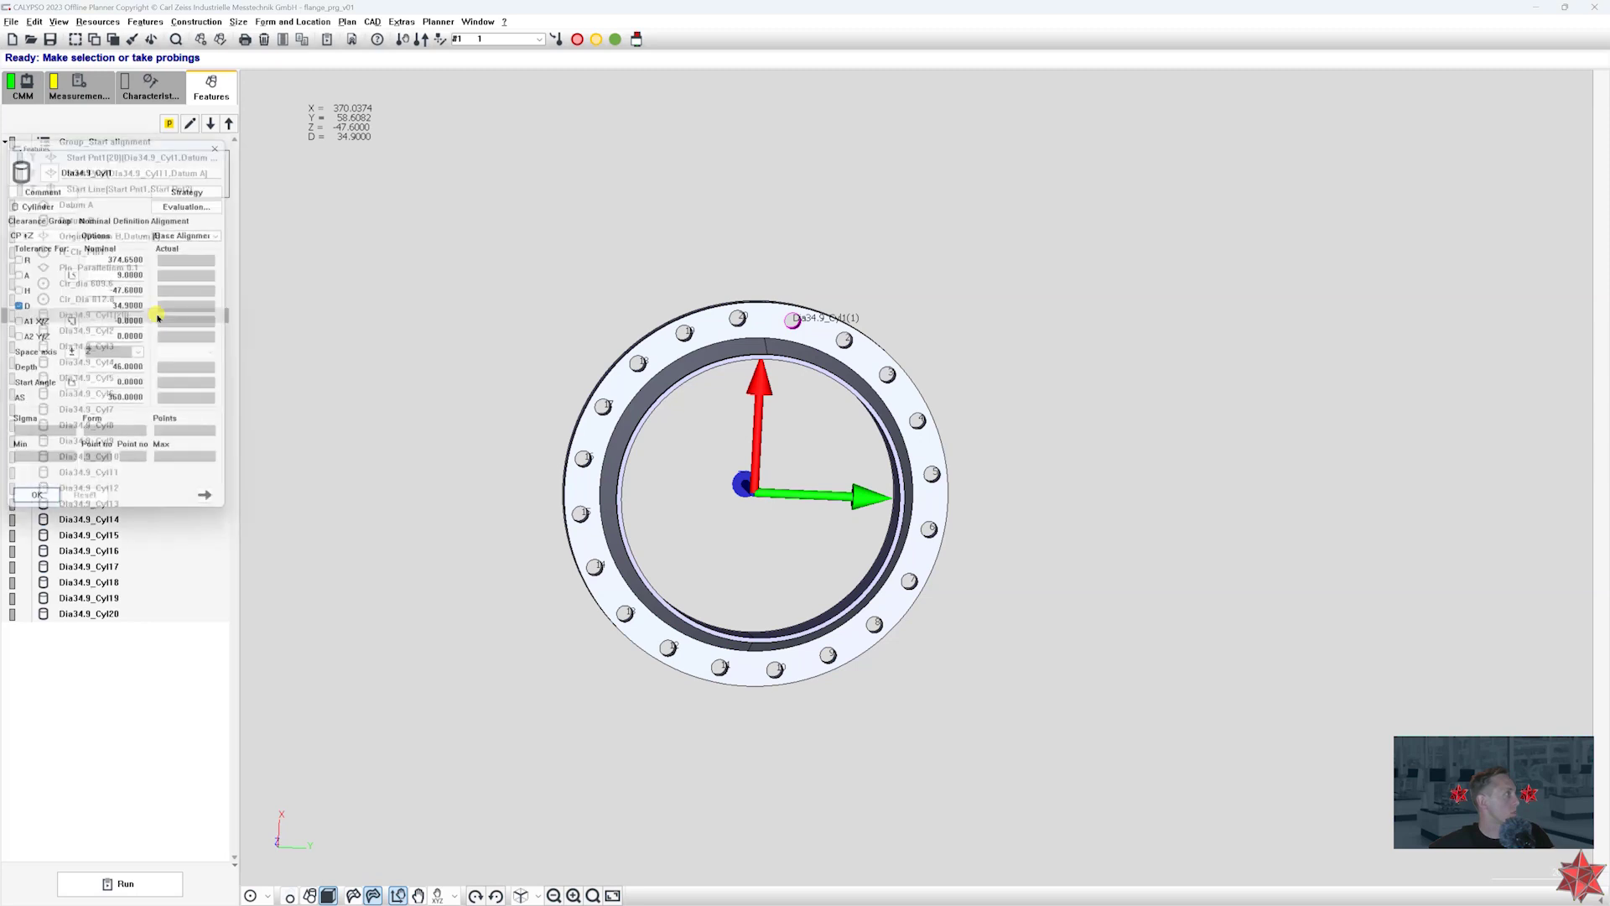
click(117, 235)
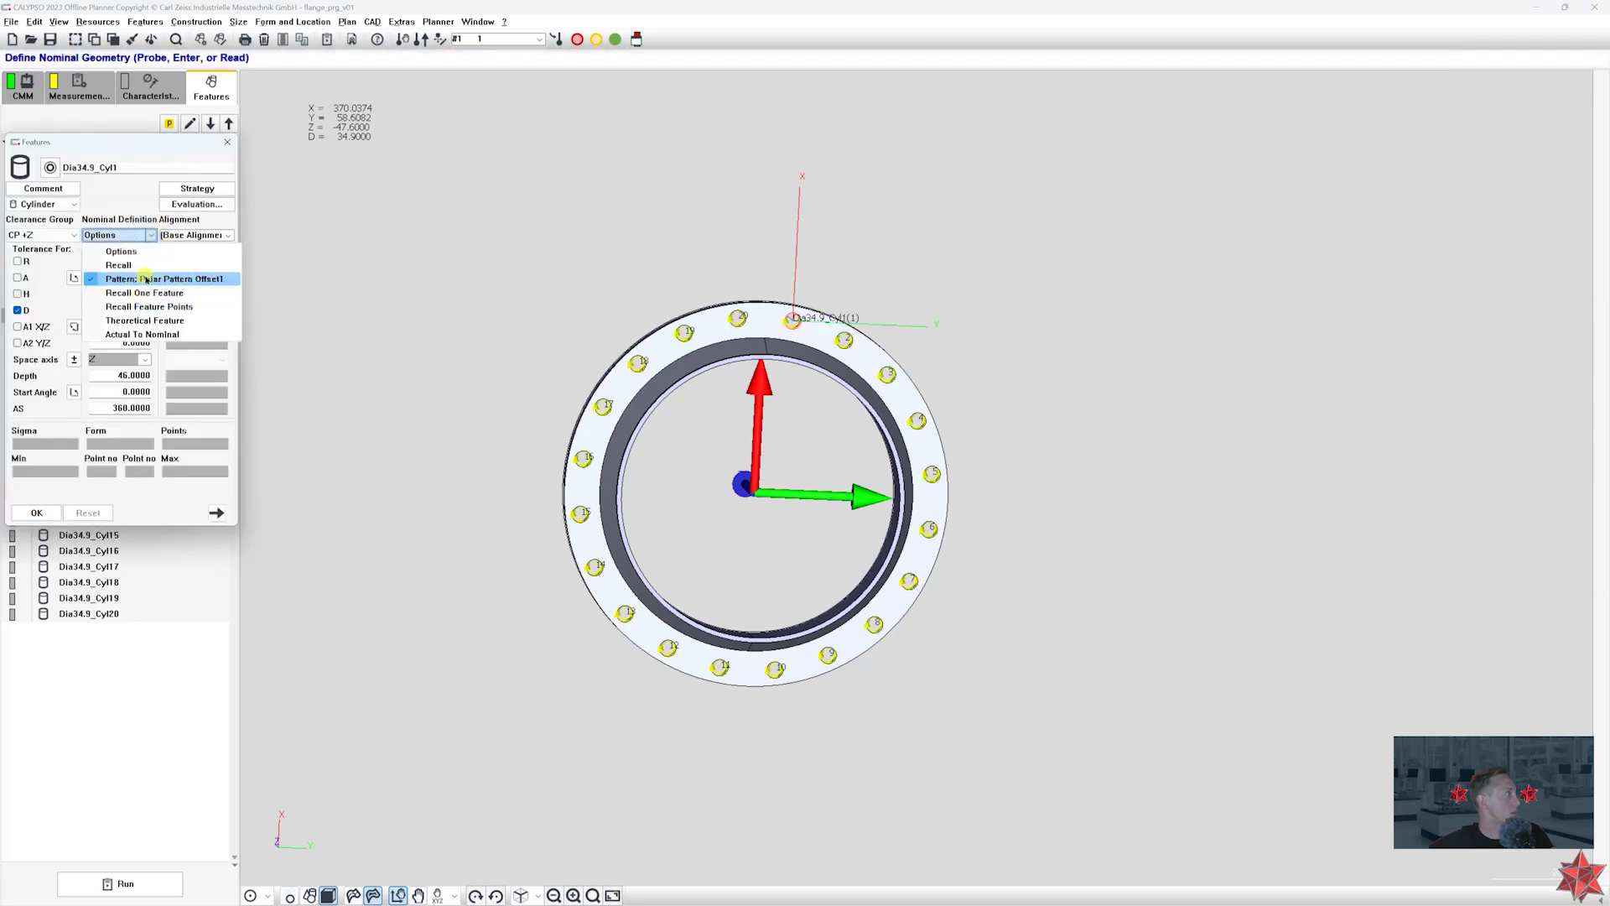
click(146, 279)
right_click(138, 262)
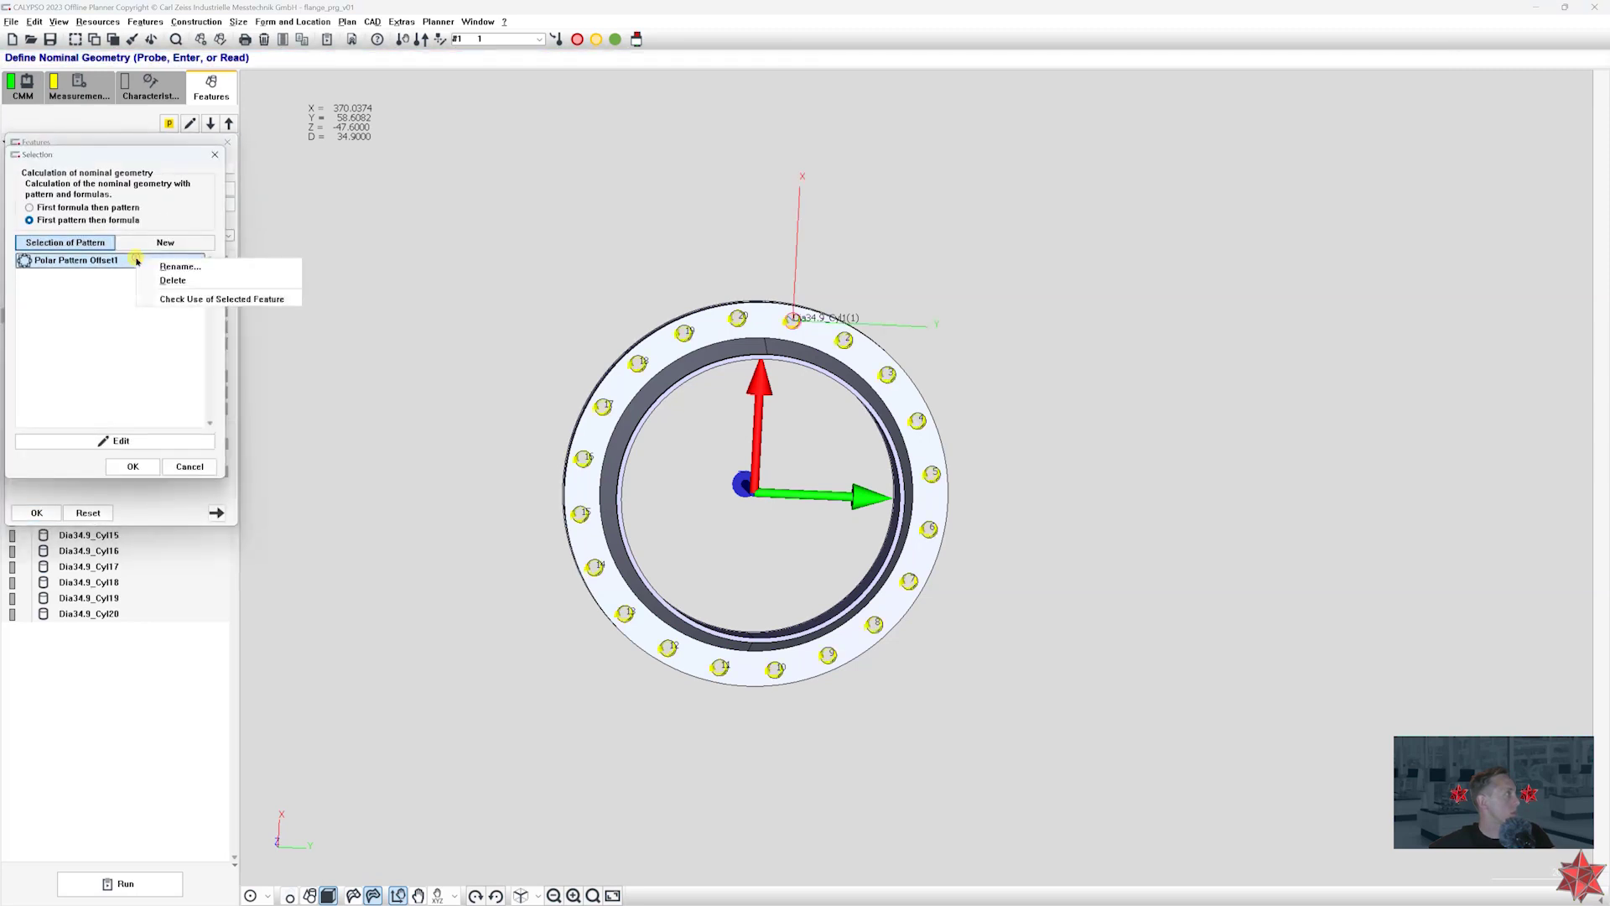
click(172, 280)
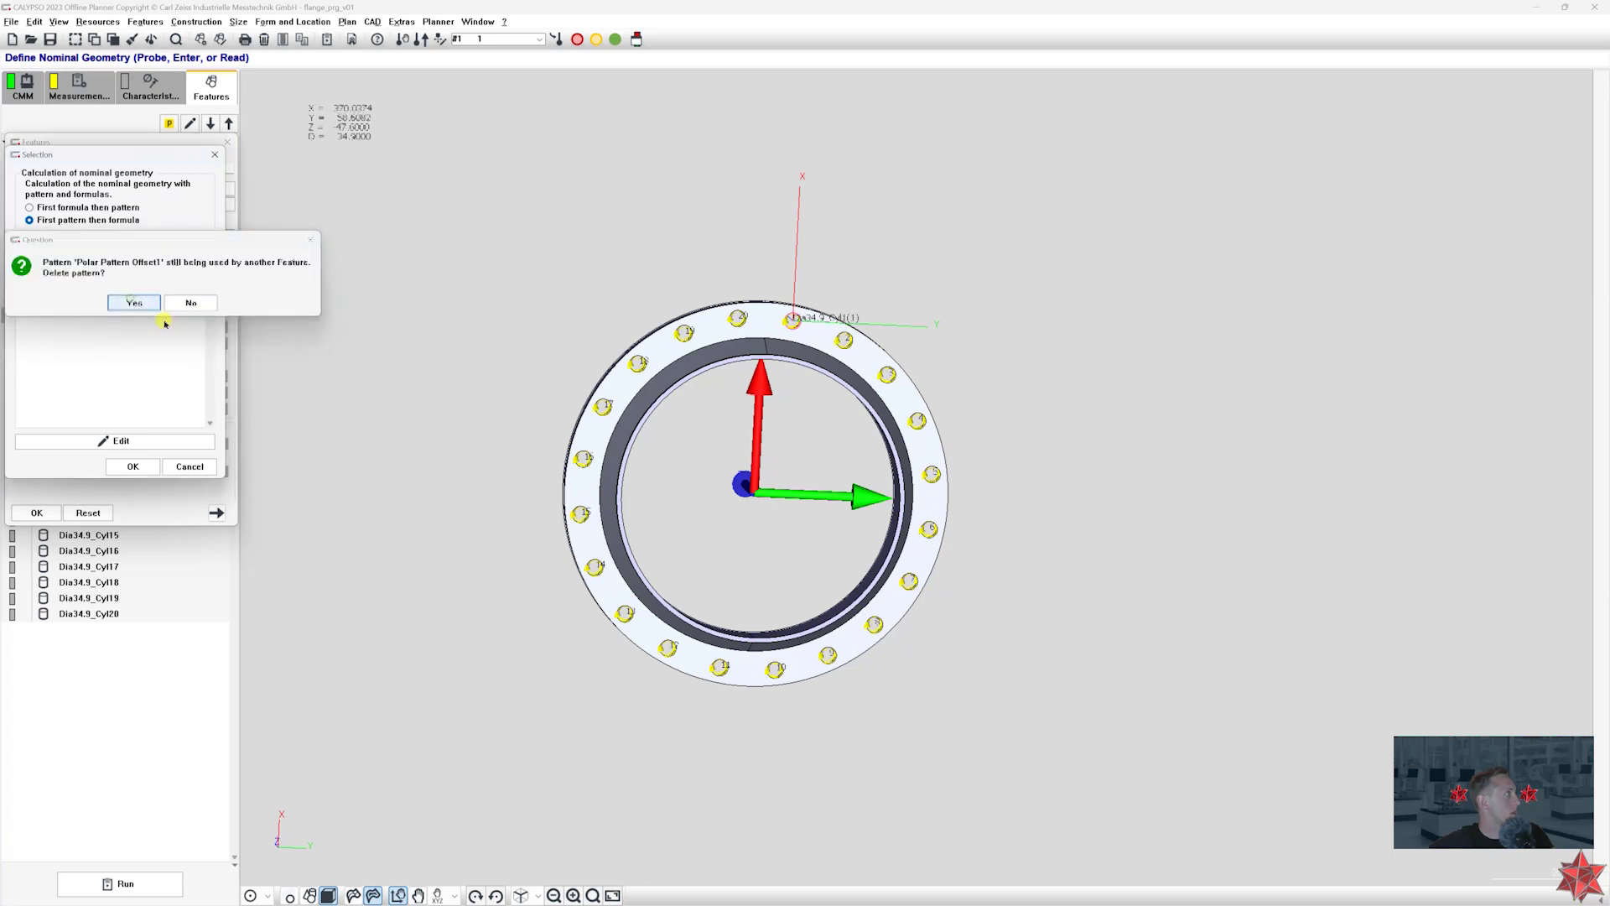
click(133, 303)
click(132, 467)
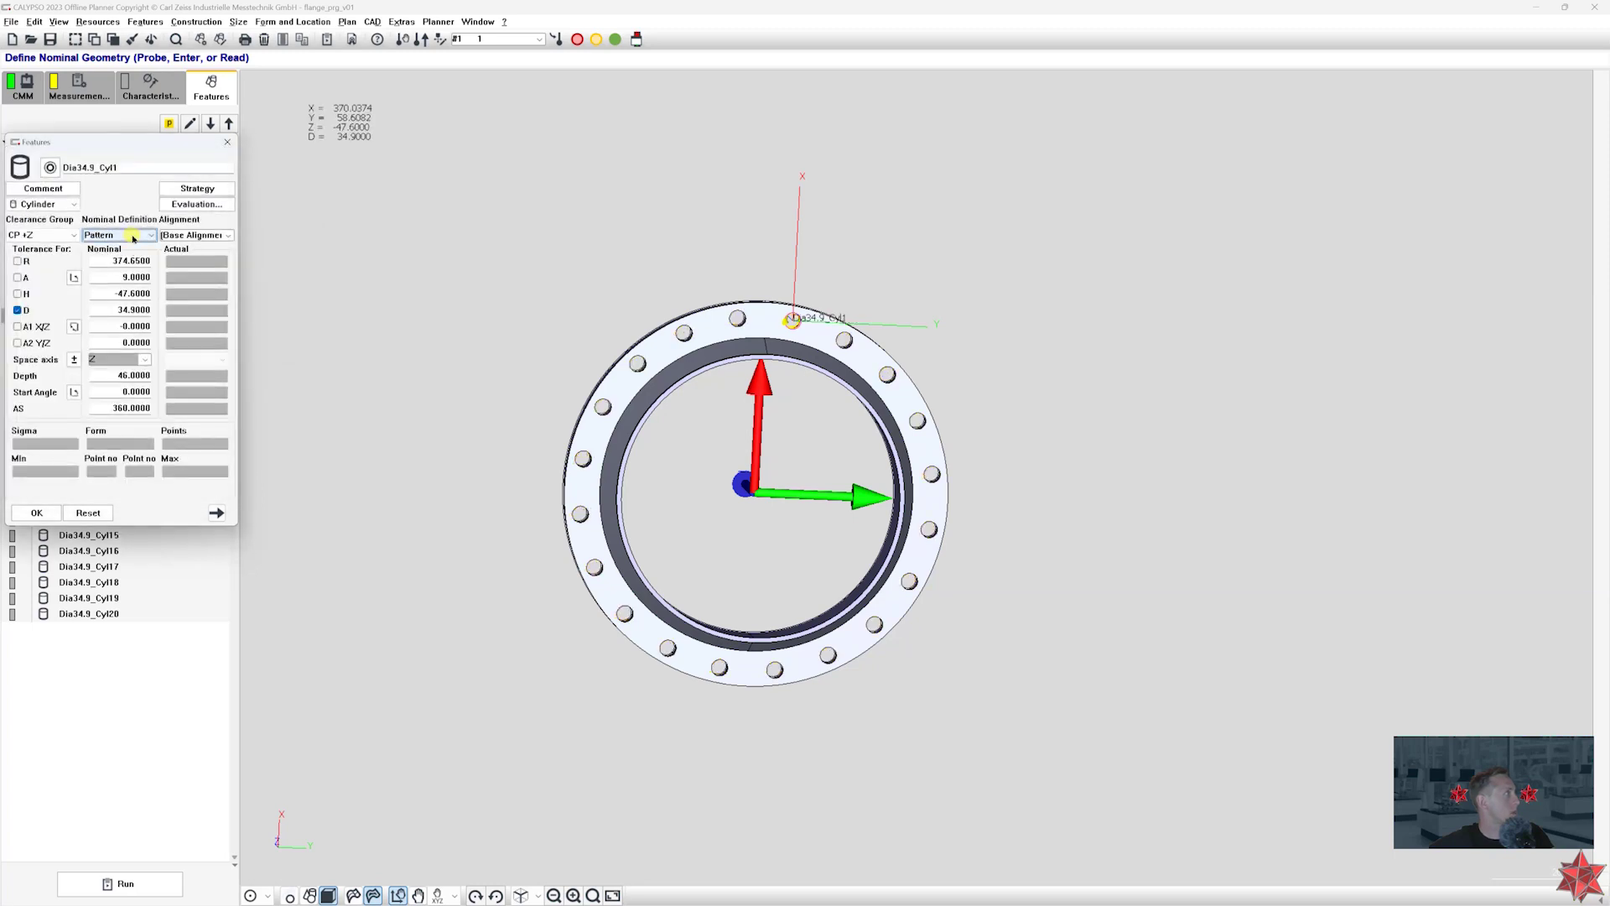
click(126, 235)
click(128, 251)
click(36, 513)
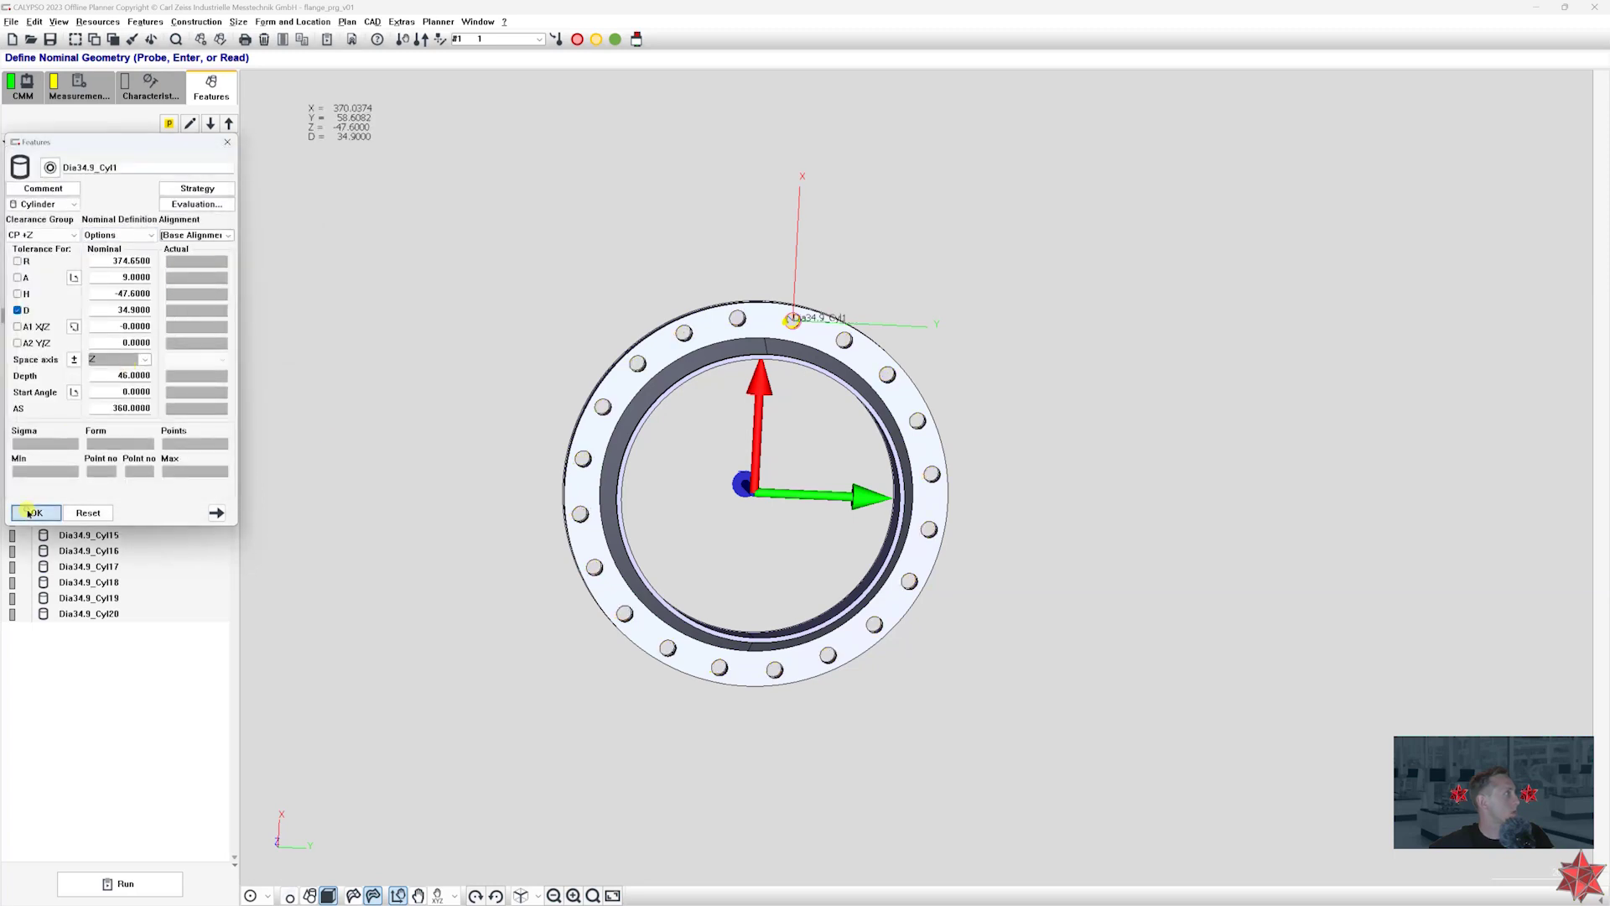
- Open the position characteristic TP 0.1_Cyl2 and go to its nominal radius
drag(503, 363, 417, 431)
right_drag(470, 339, 470, 253)
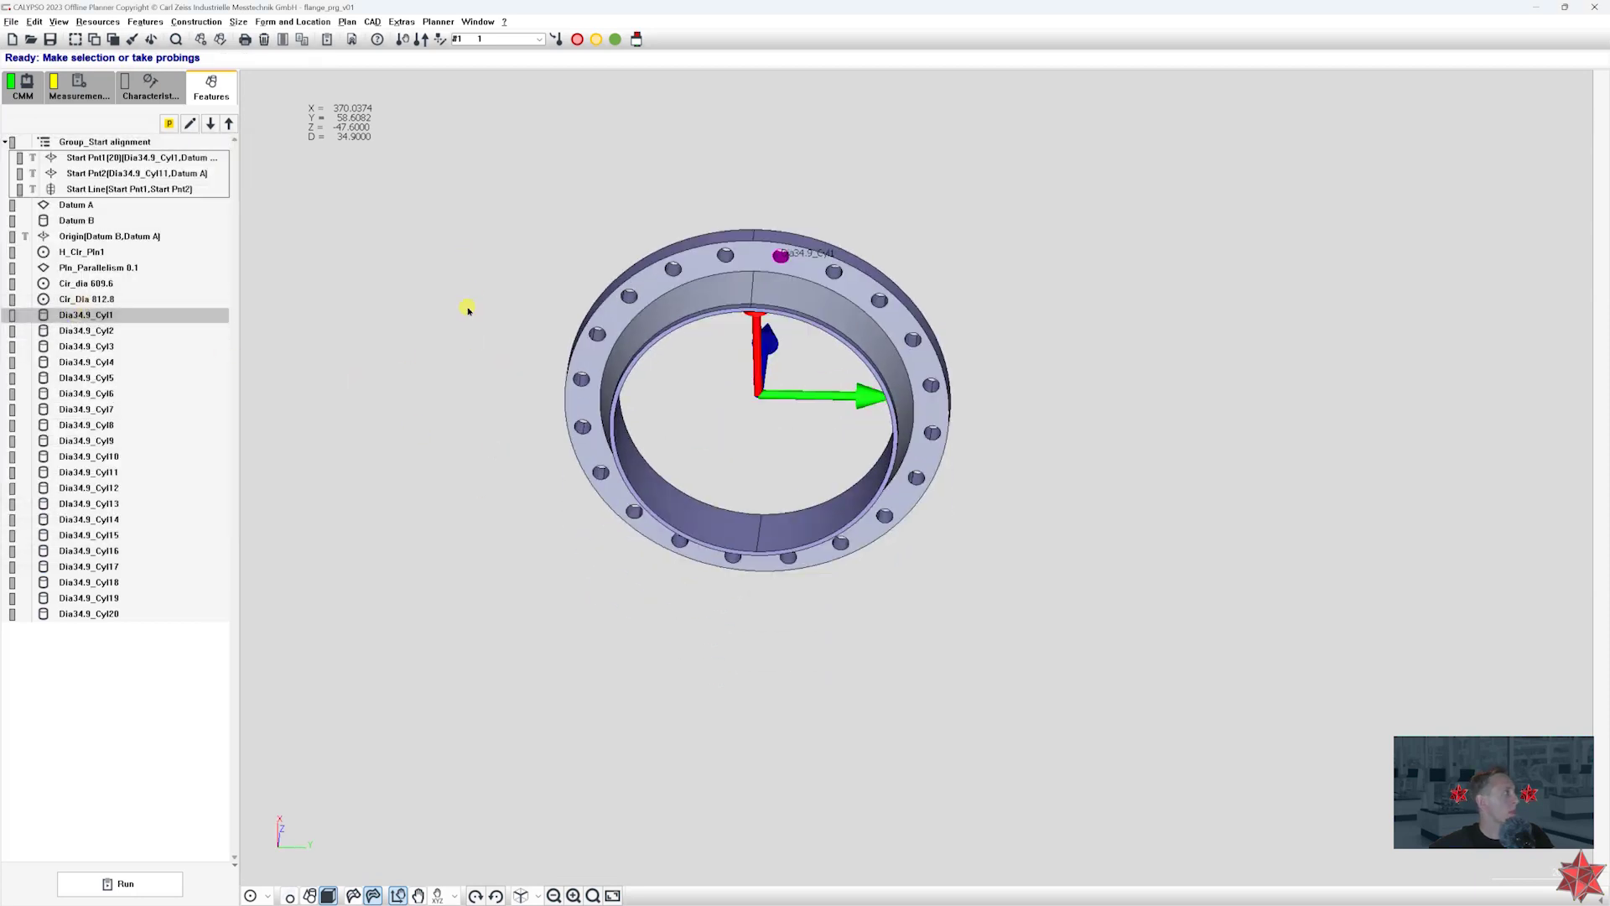
click(151, 88)
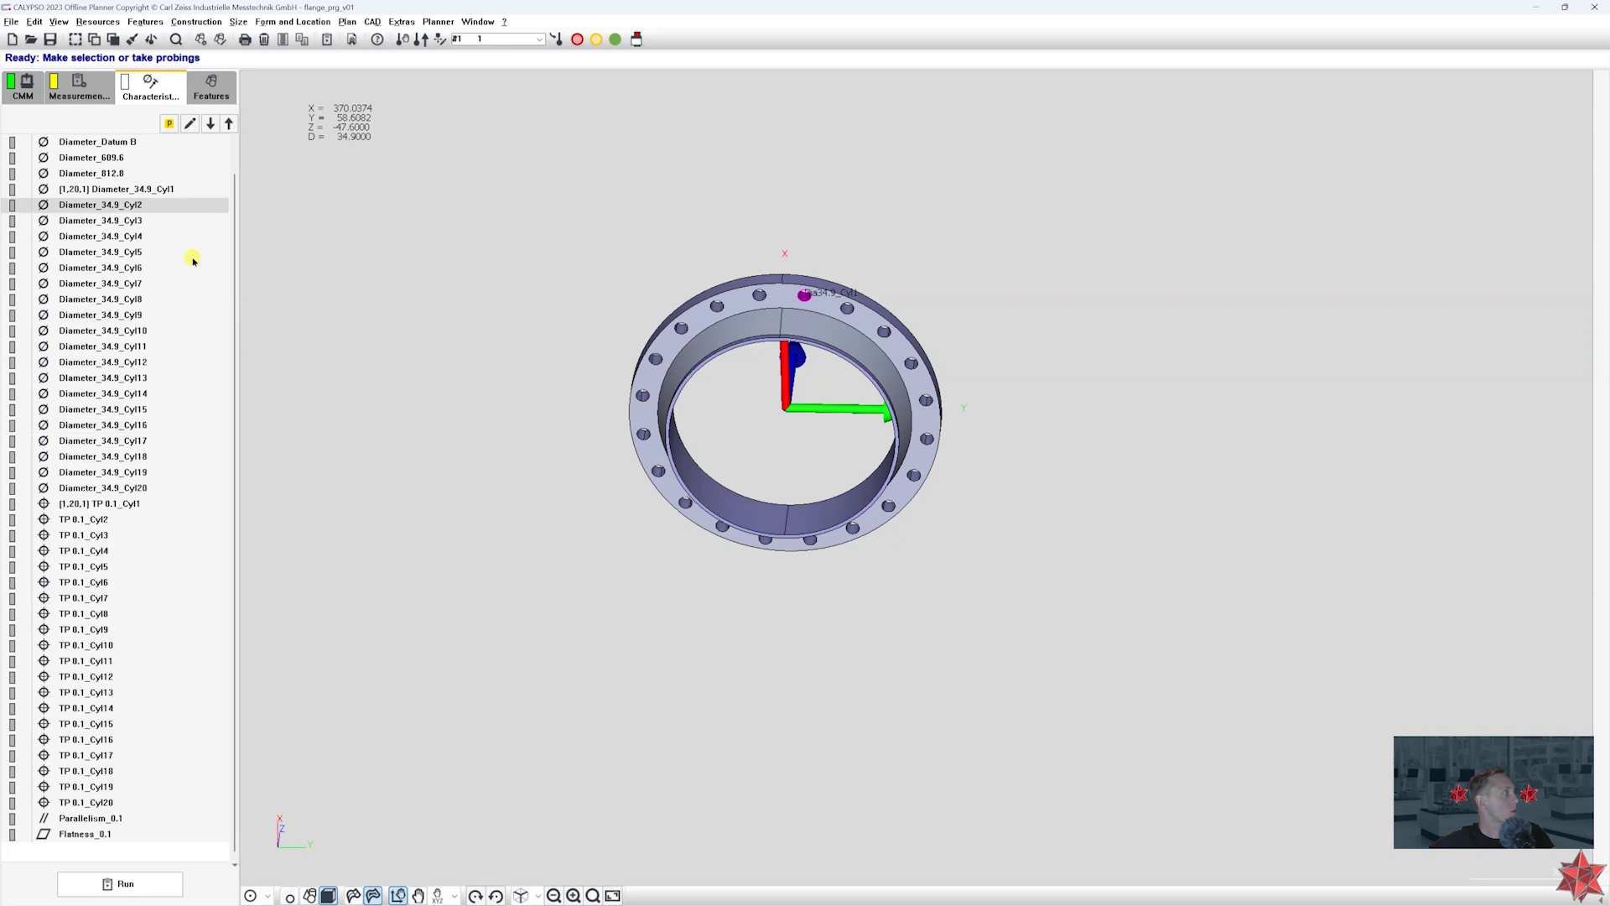
double_click(151, 521)
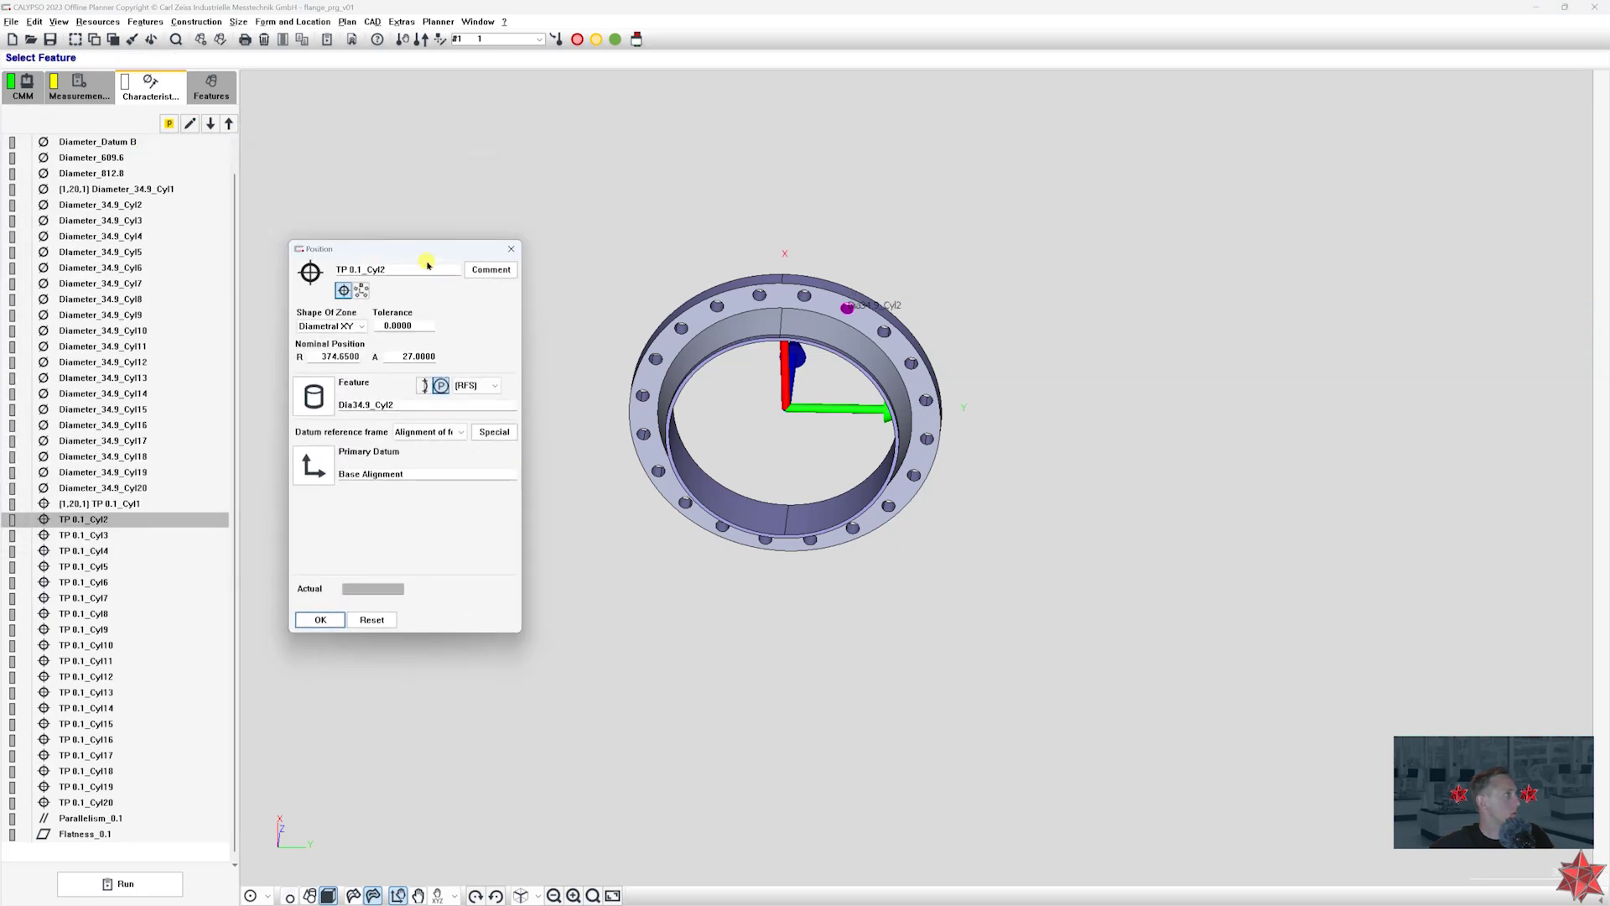
click(322, 356)
- Switch to the flange drawing and check the bolt circle diameter in View A
drag(1609, 100, 999, 356)
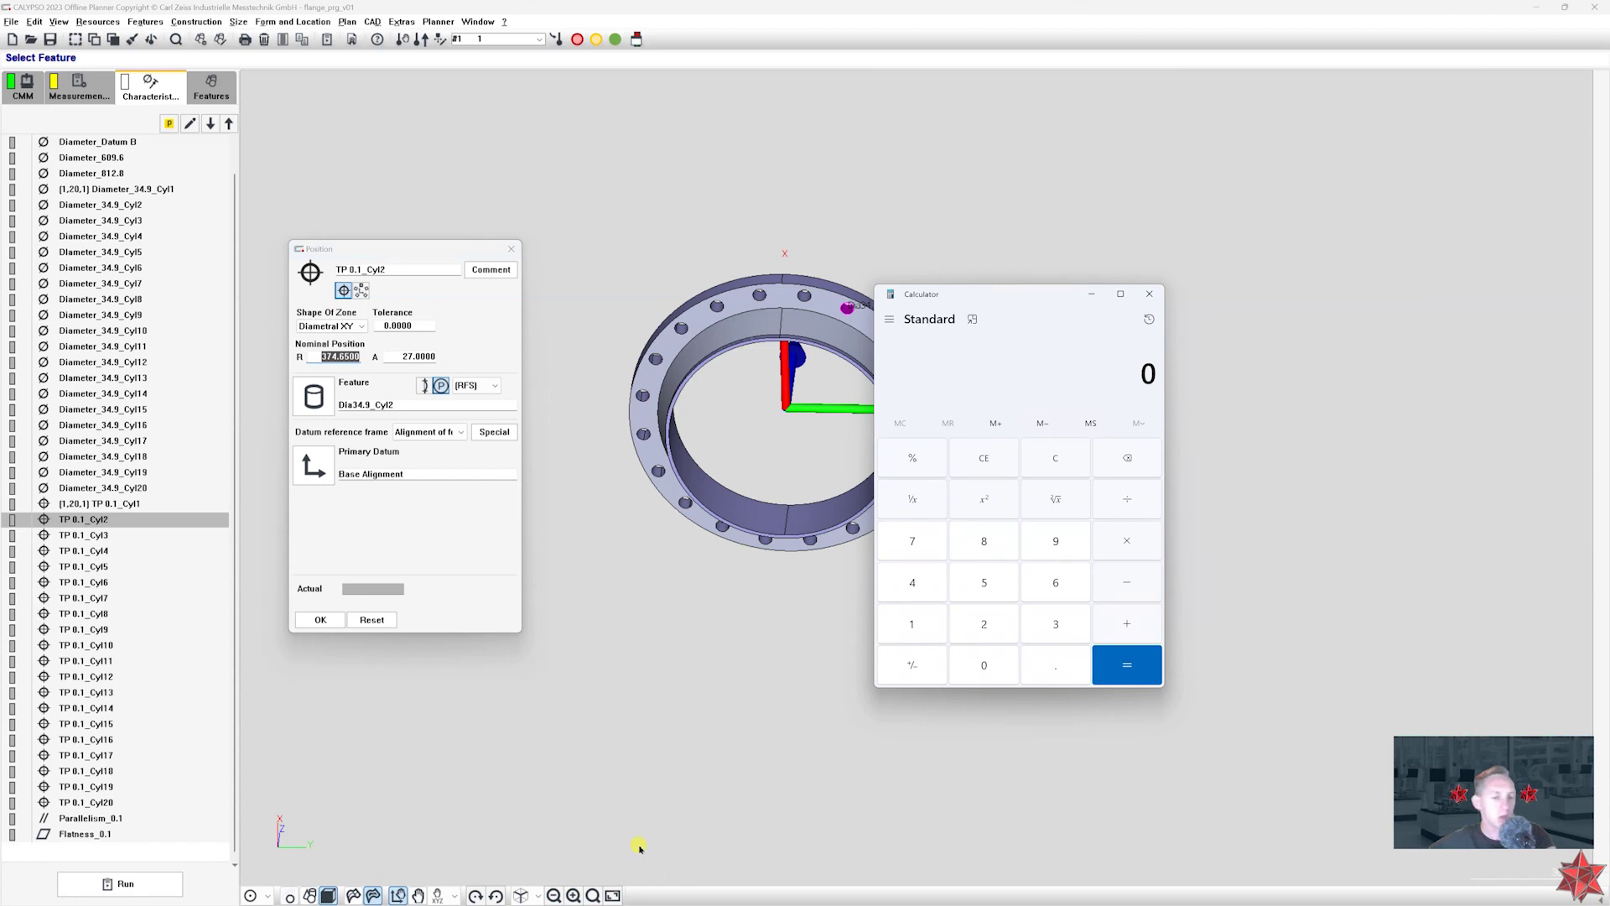
key(alt+Tab)
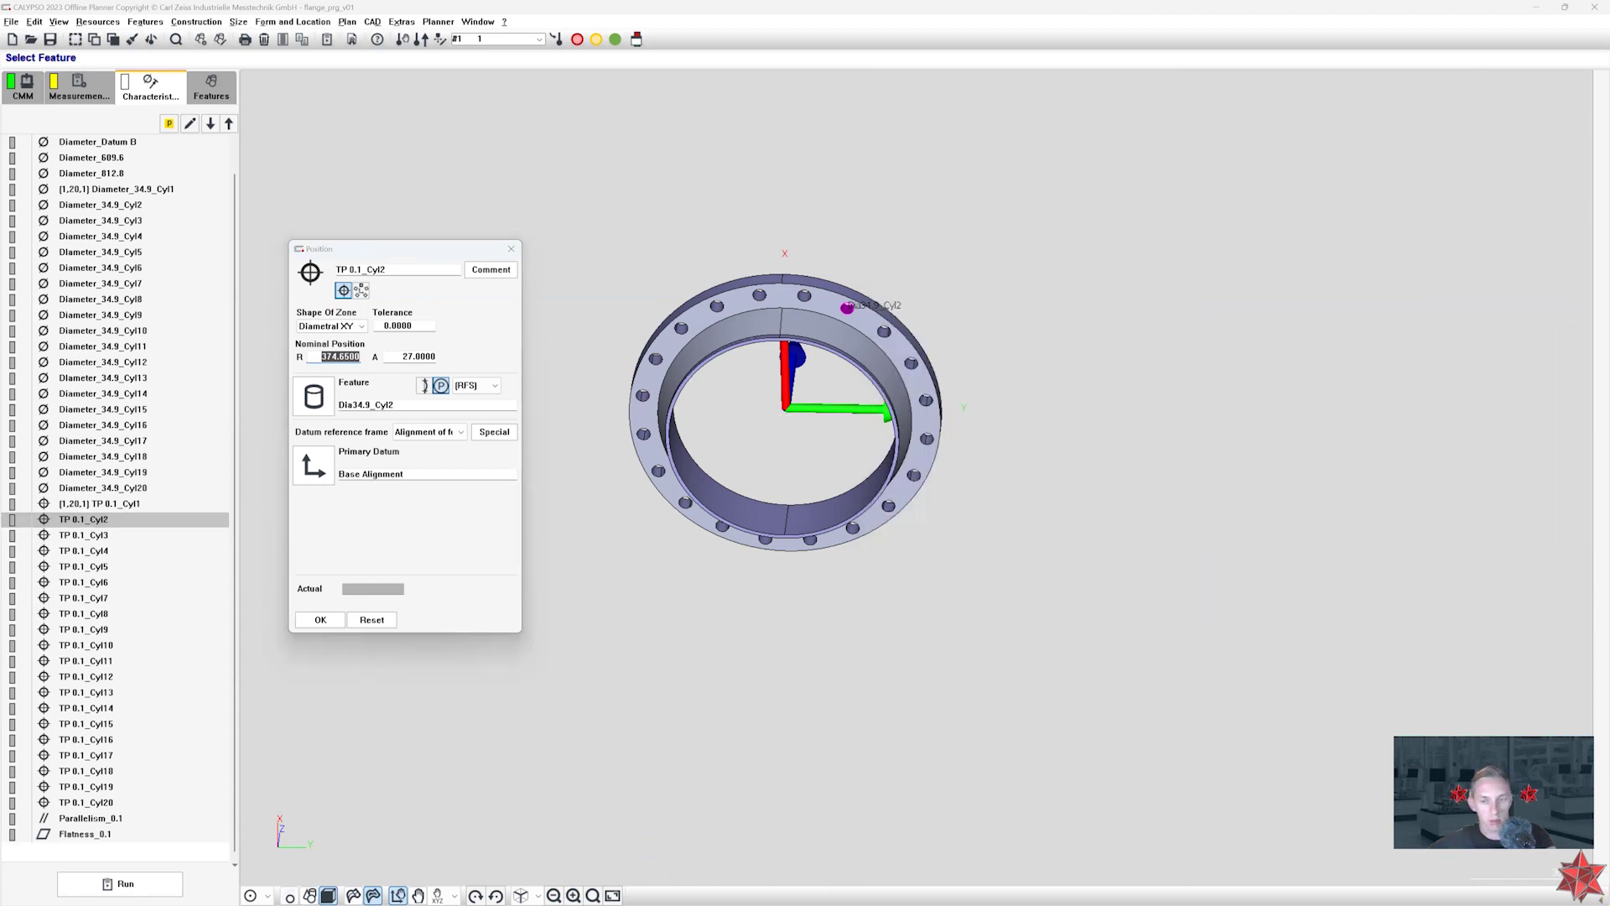
key(alt+Tab)
scroll(772, 158, up, 1)
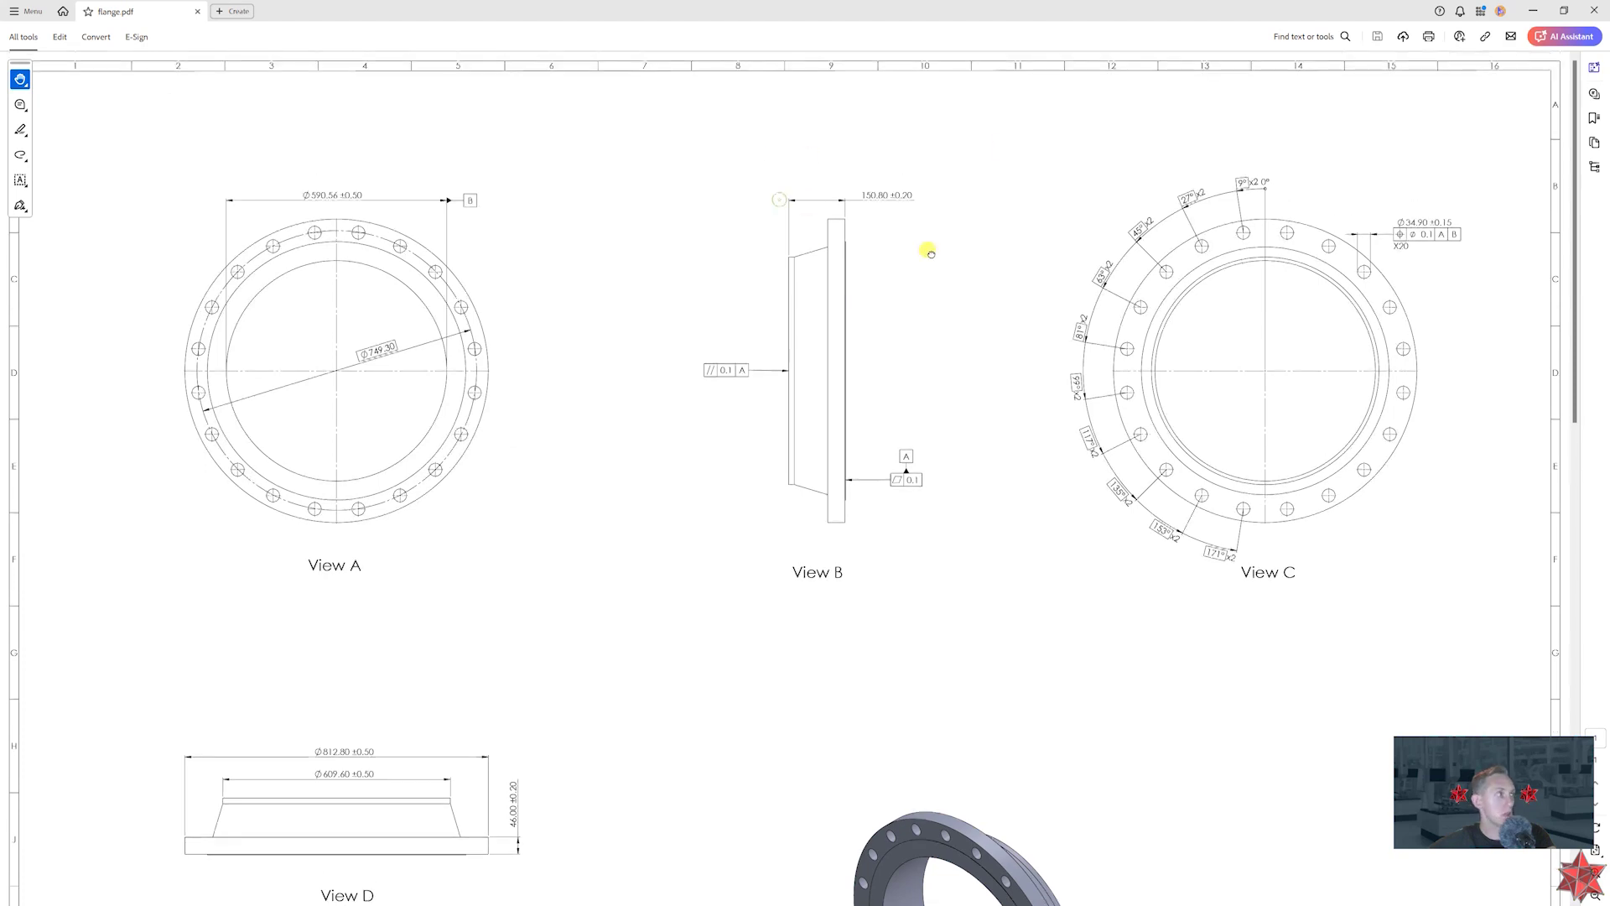
drag(566, 450, 557, 449)
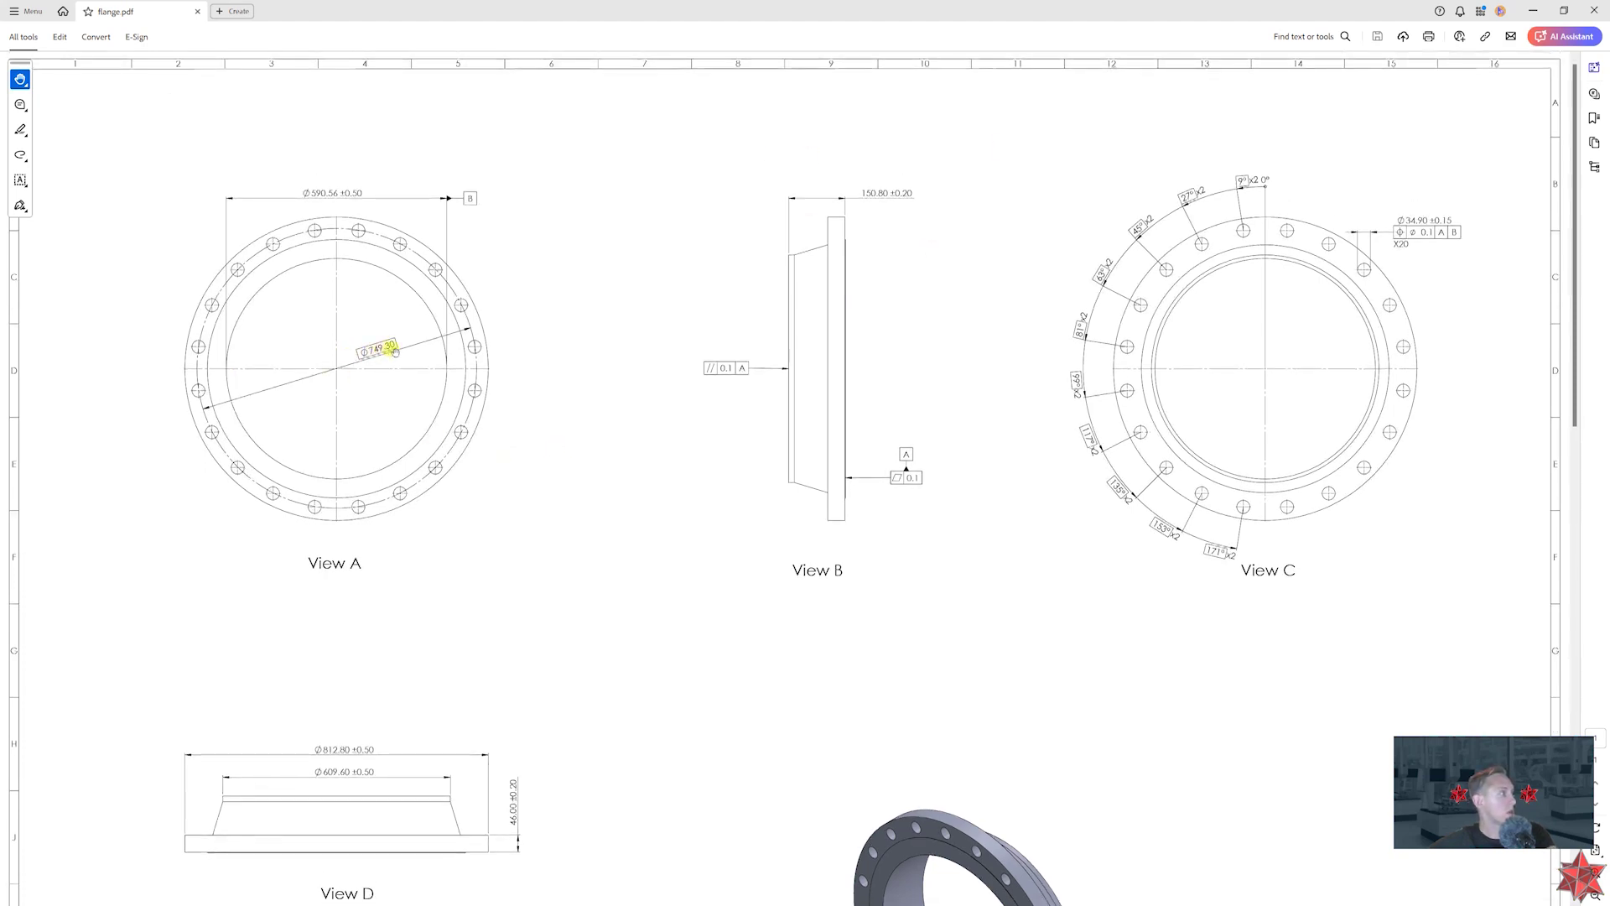
key(alt+Tab)
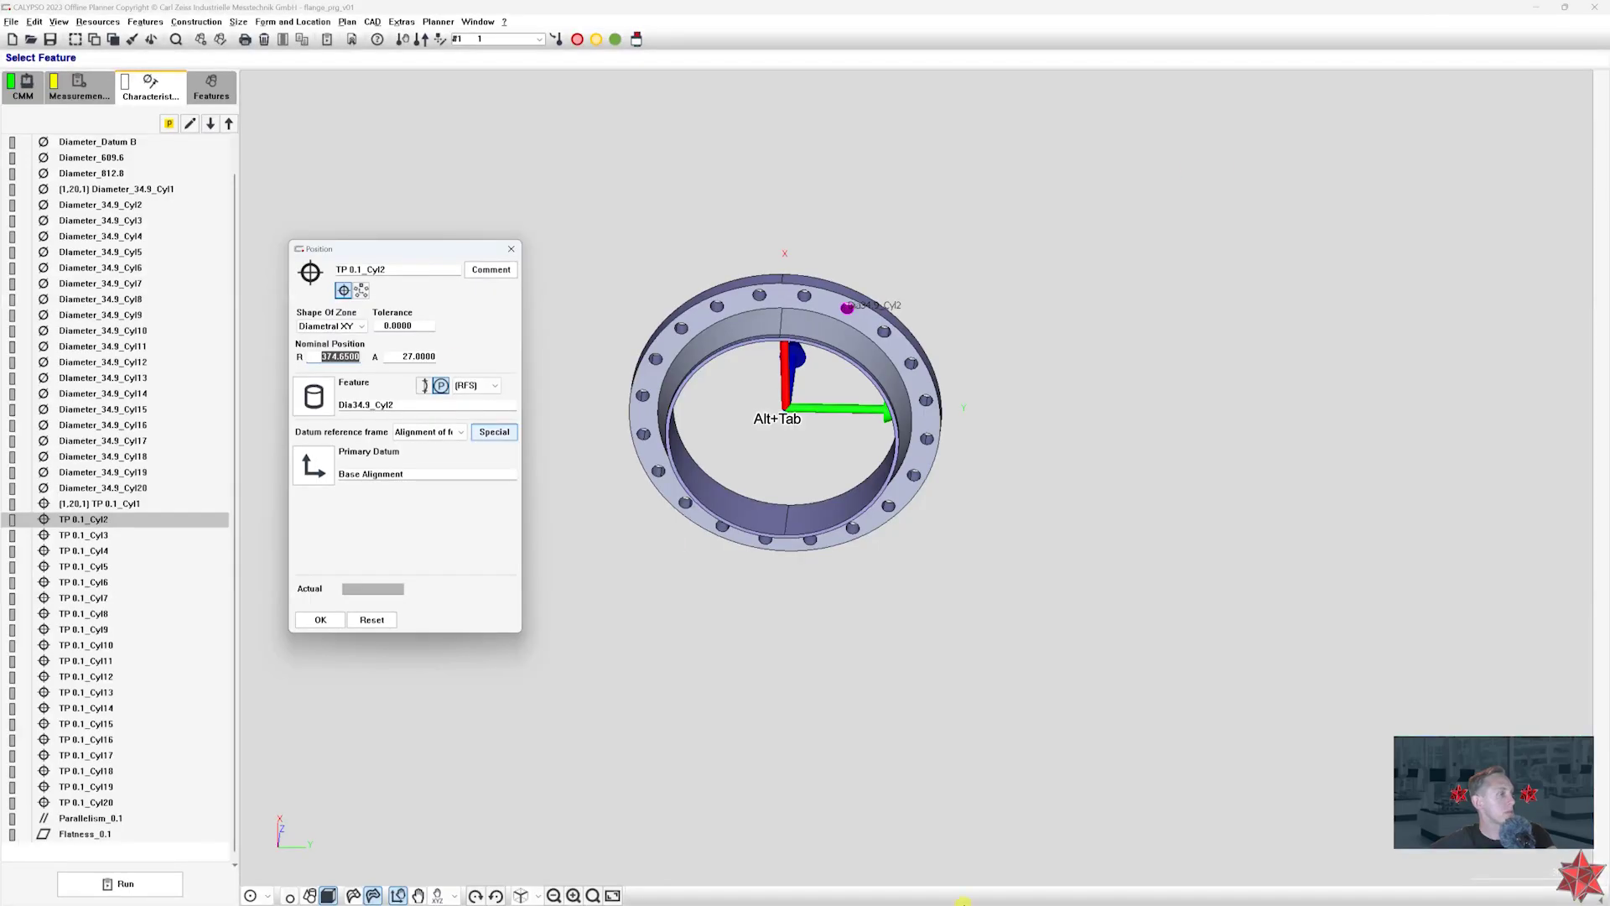
- Divide 749.3 by 2 in the Calculator and compare the quotient with the nominal radius of TP 0.1_Cyl2
key(XF86Calculator)
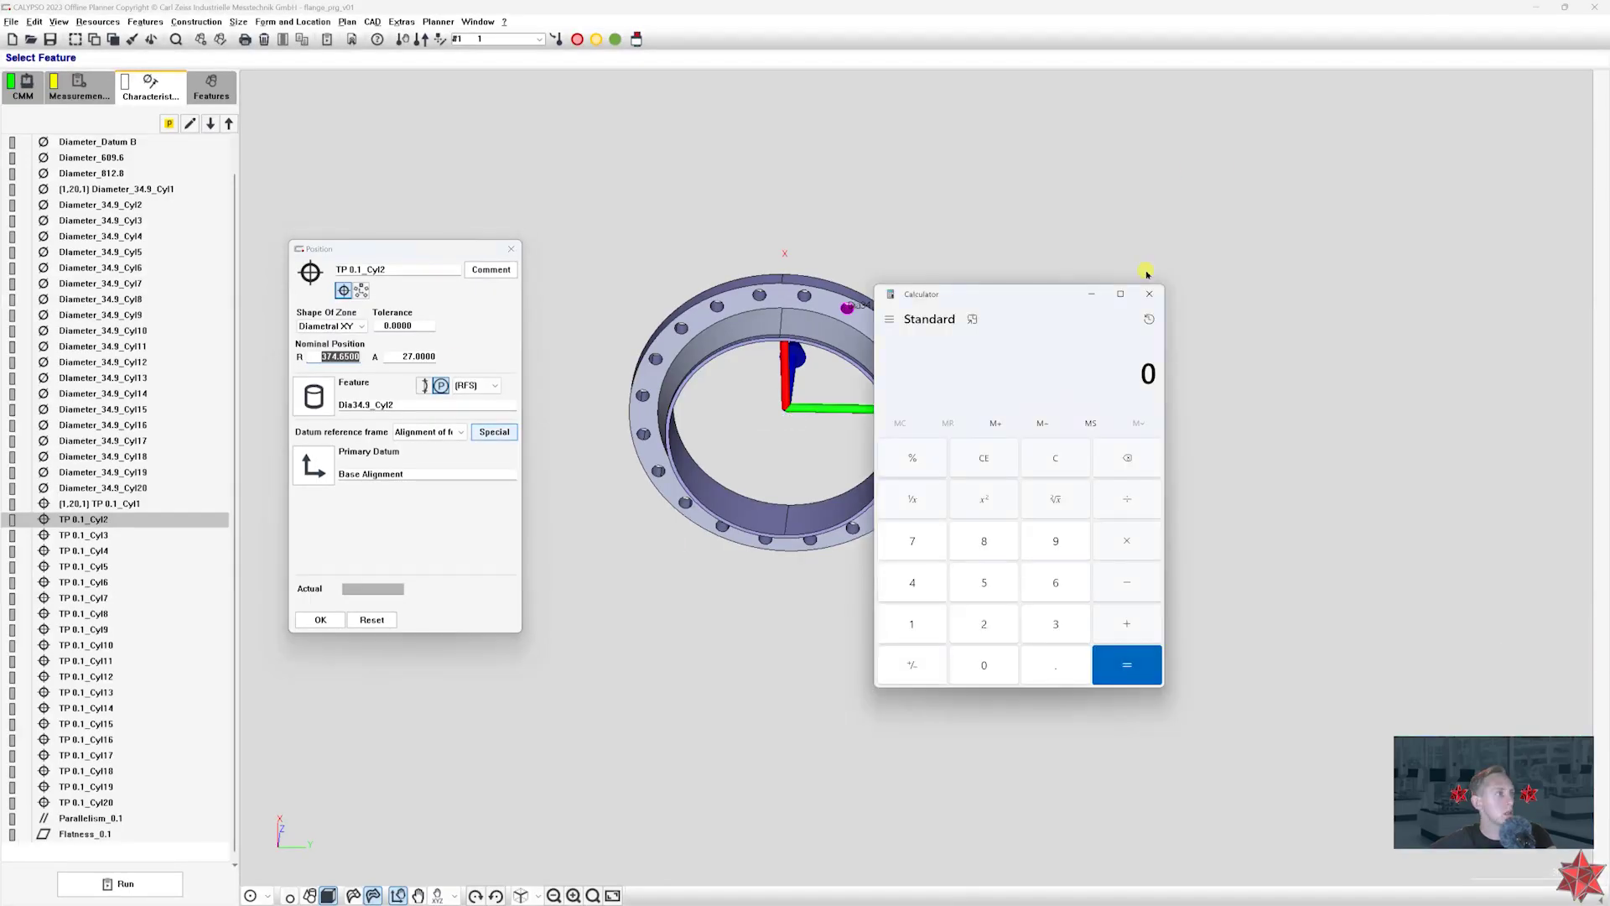
text(749.)
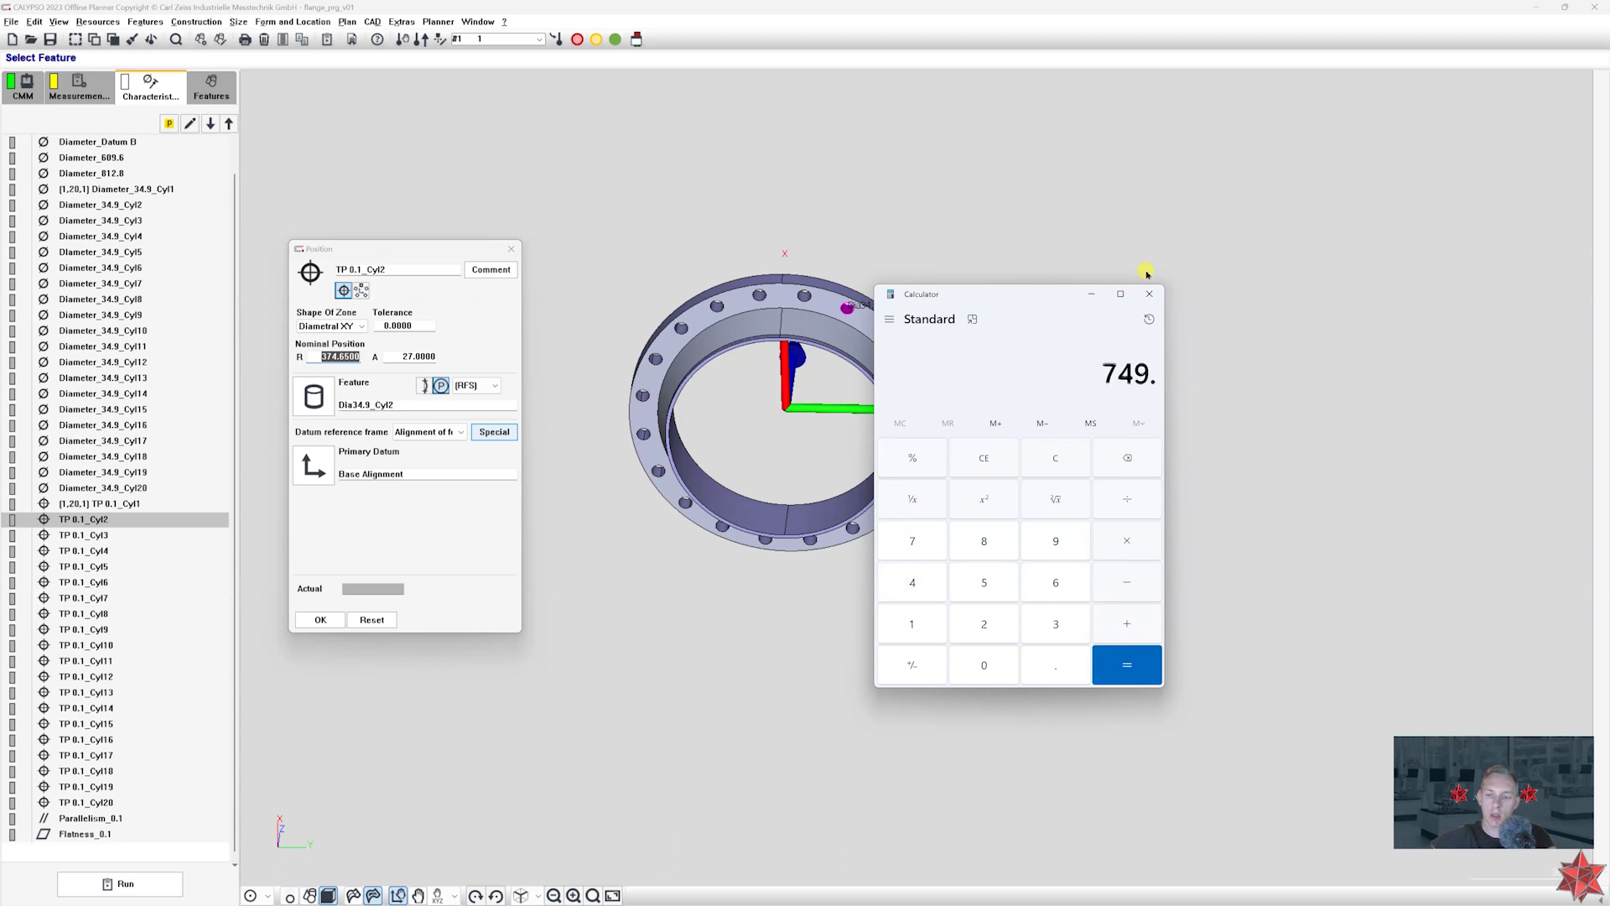
text(3/2)
key(Return)
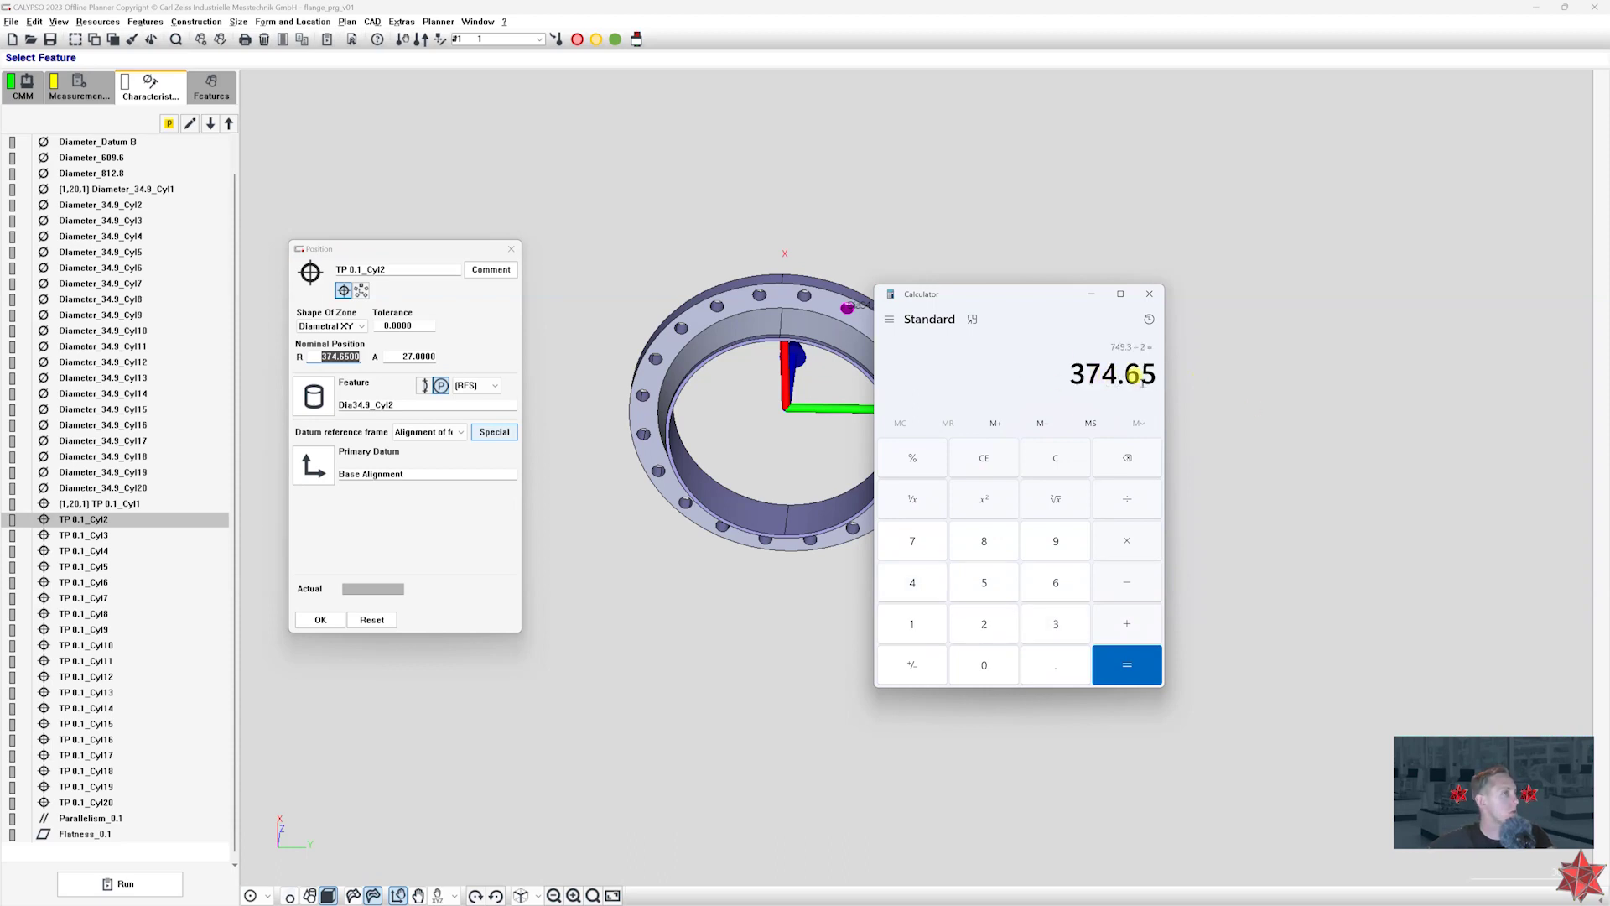
click(336, 357)
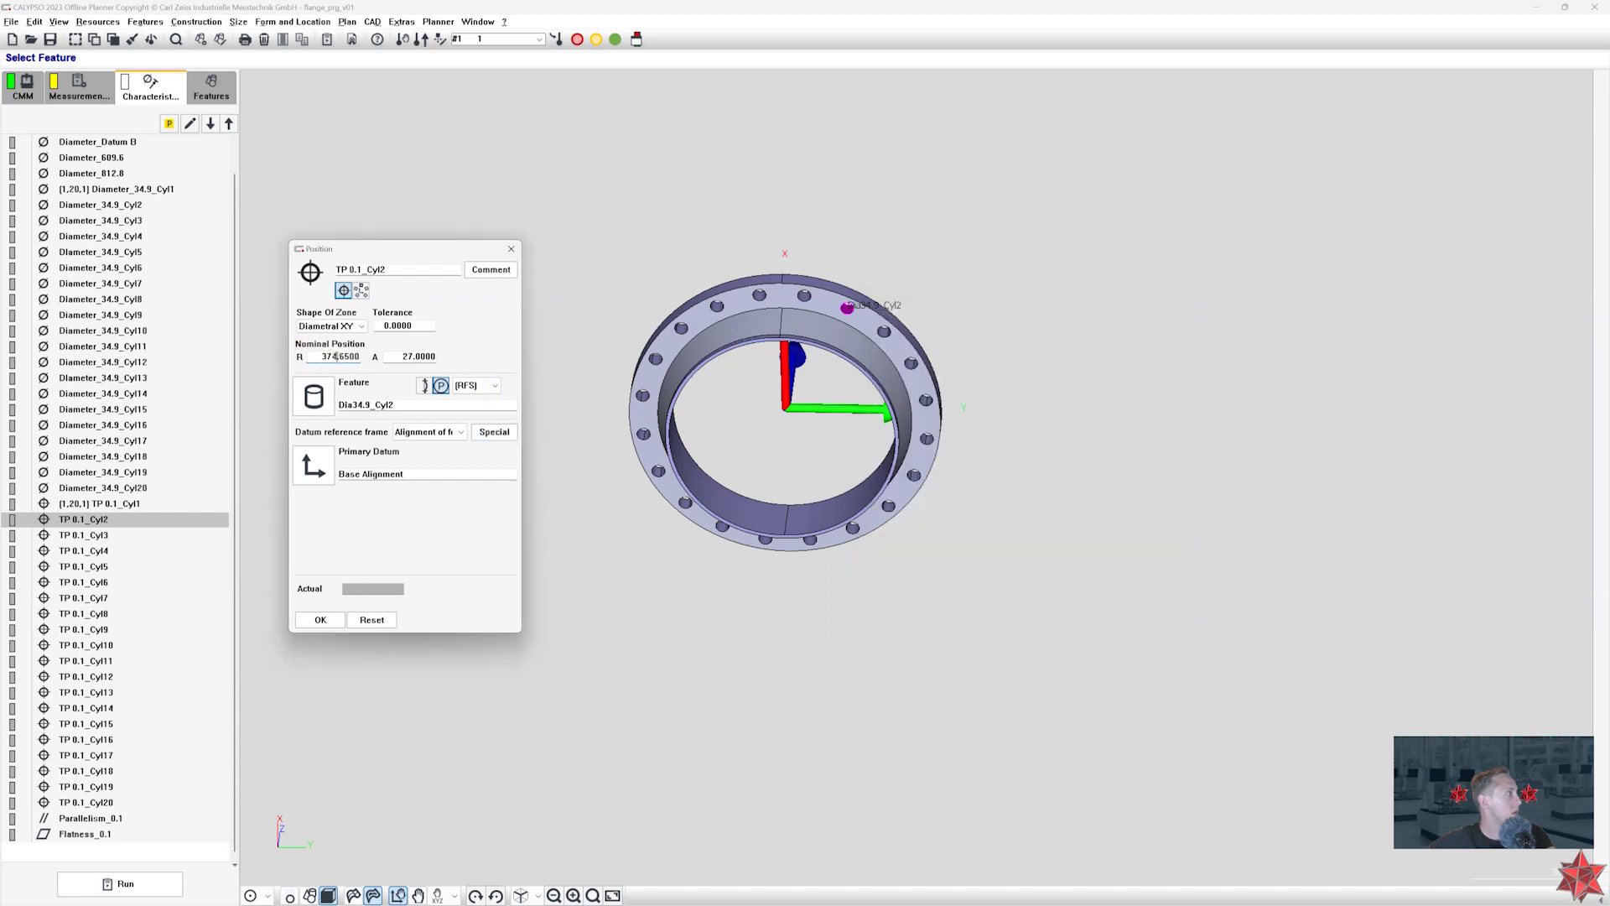
- Compare the nominal angle of TP 0.1_Cyl2 with the second hole's angle in View C of the drawing
click(400, 357)
key(alt+Tab)
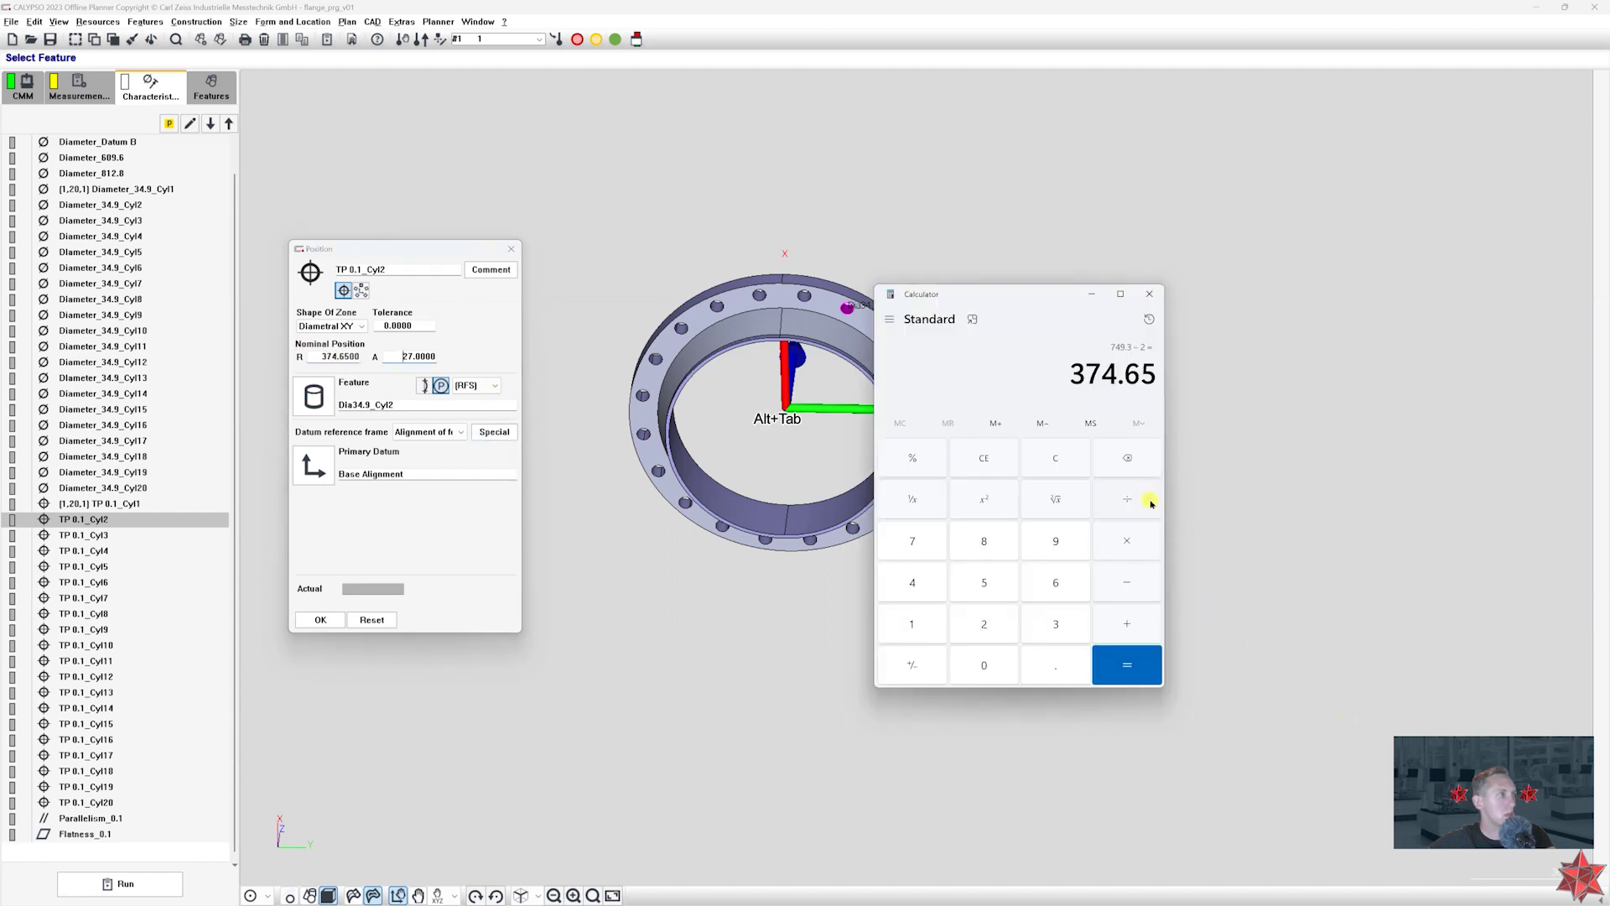
key(alt+Tab)
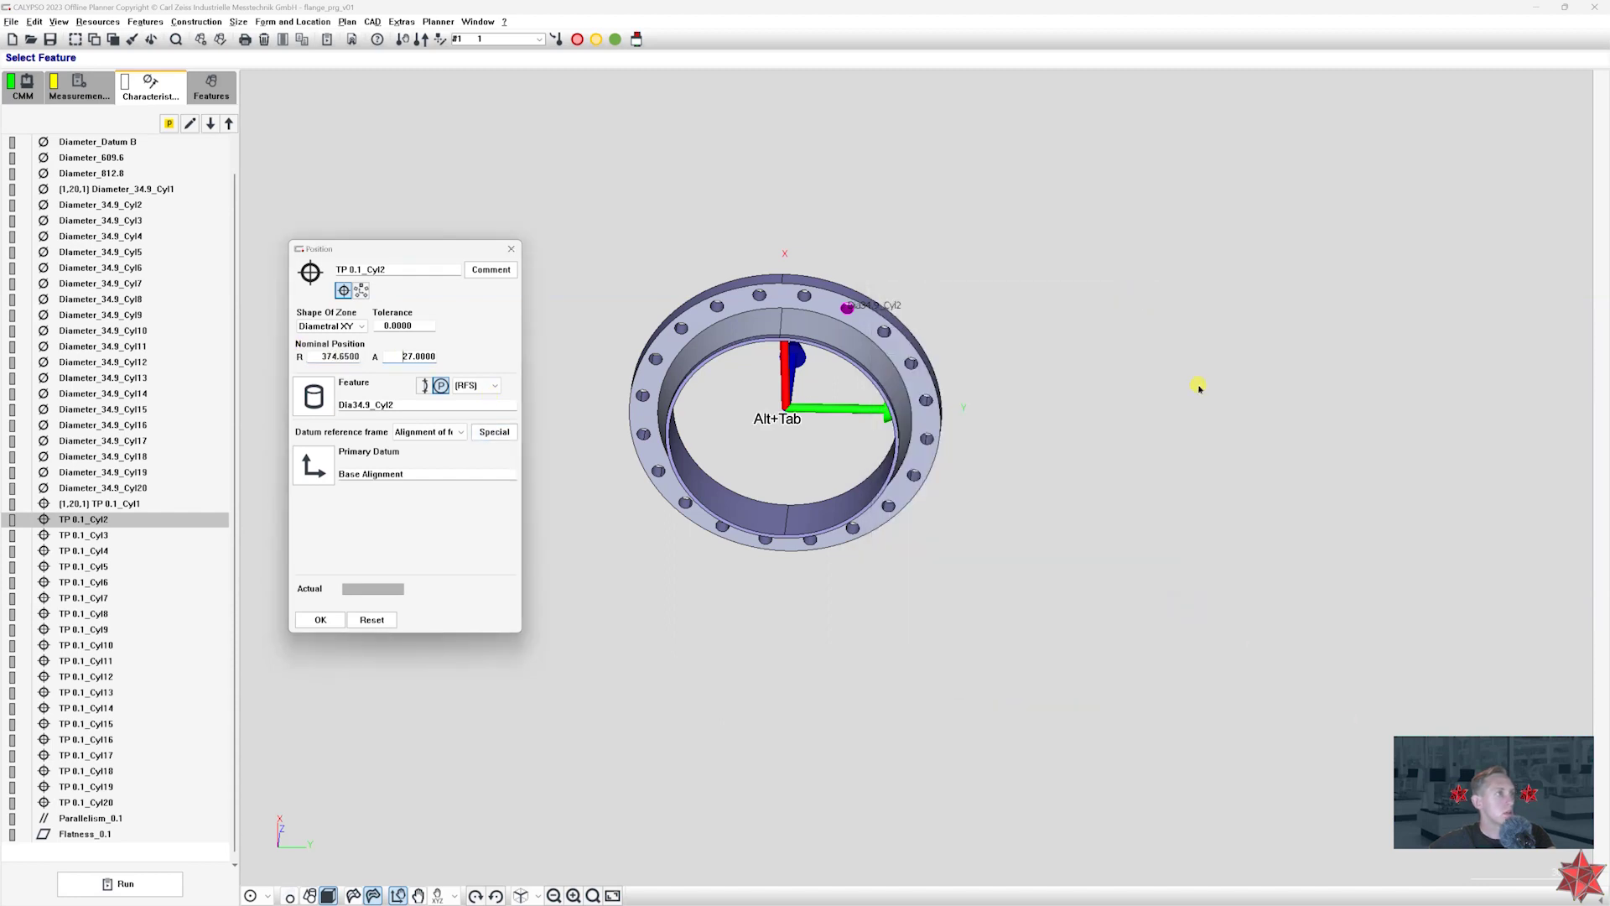
key(alt+Tab)
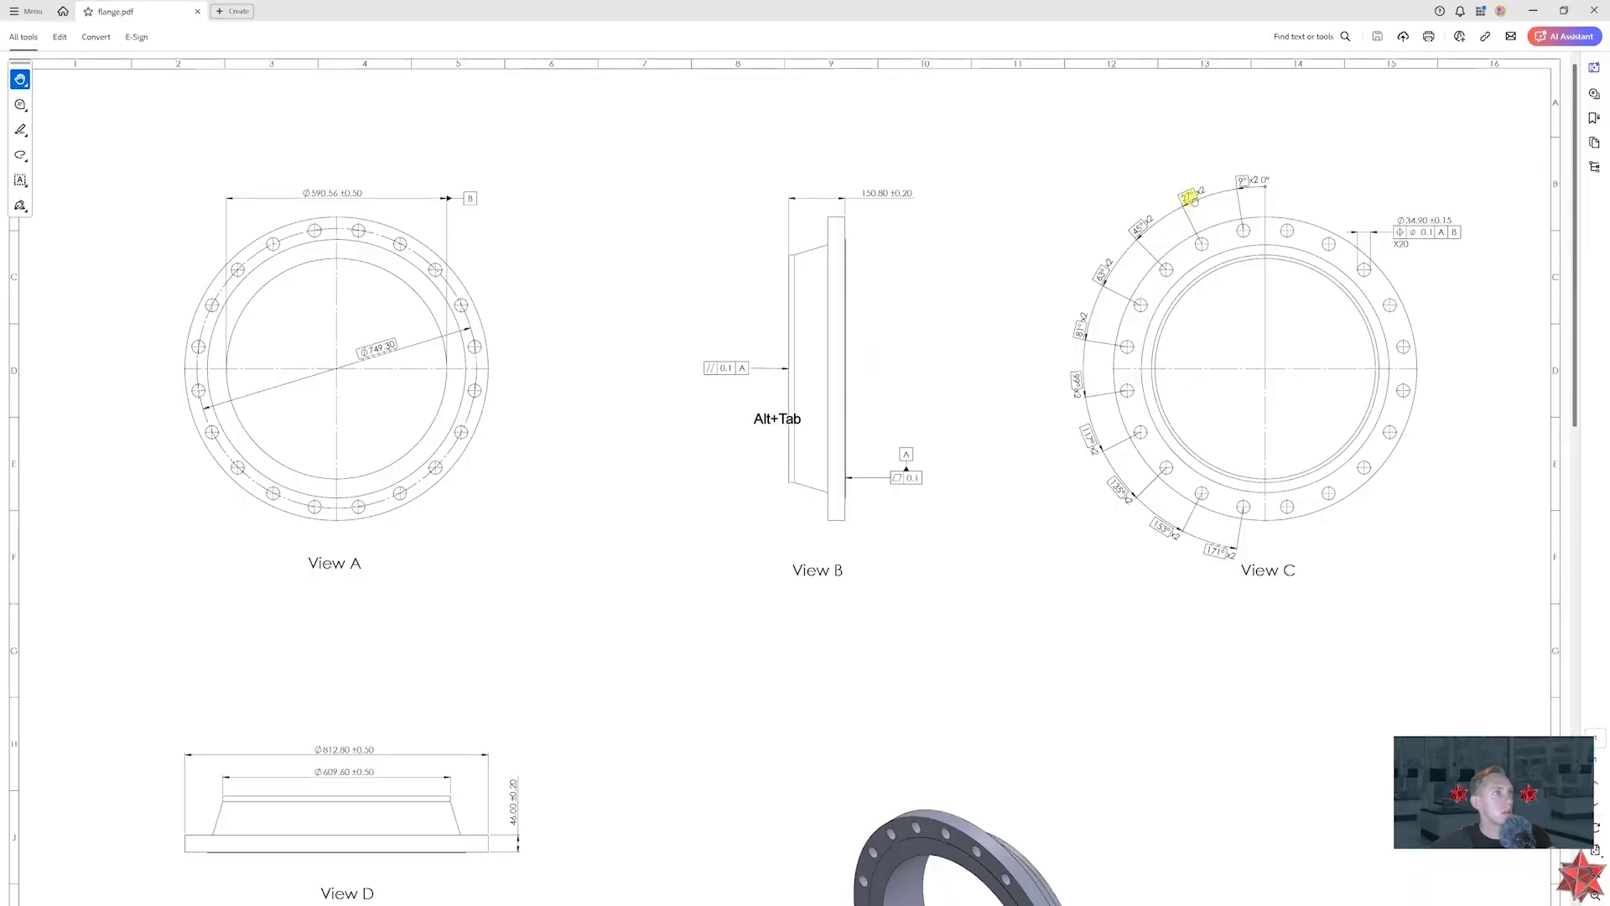
key(alt+Tab)
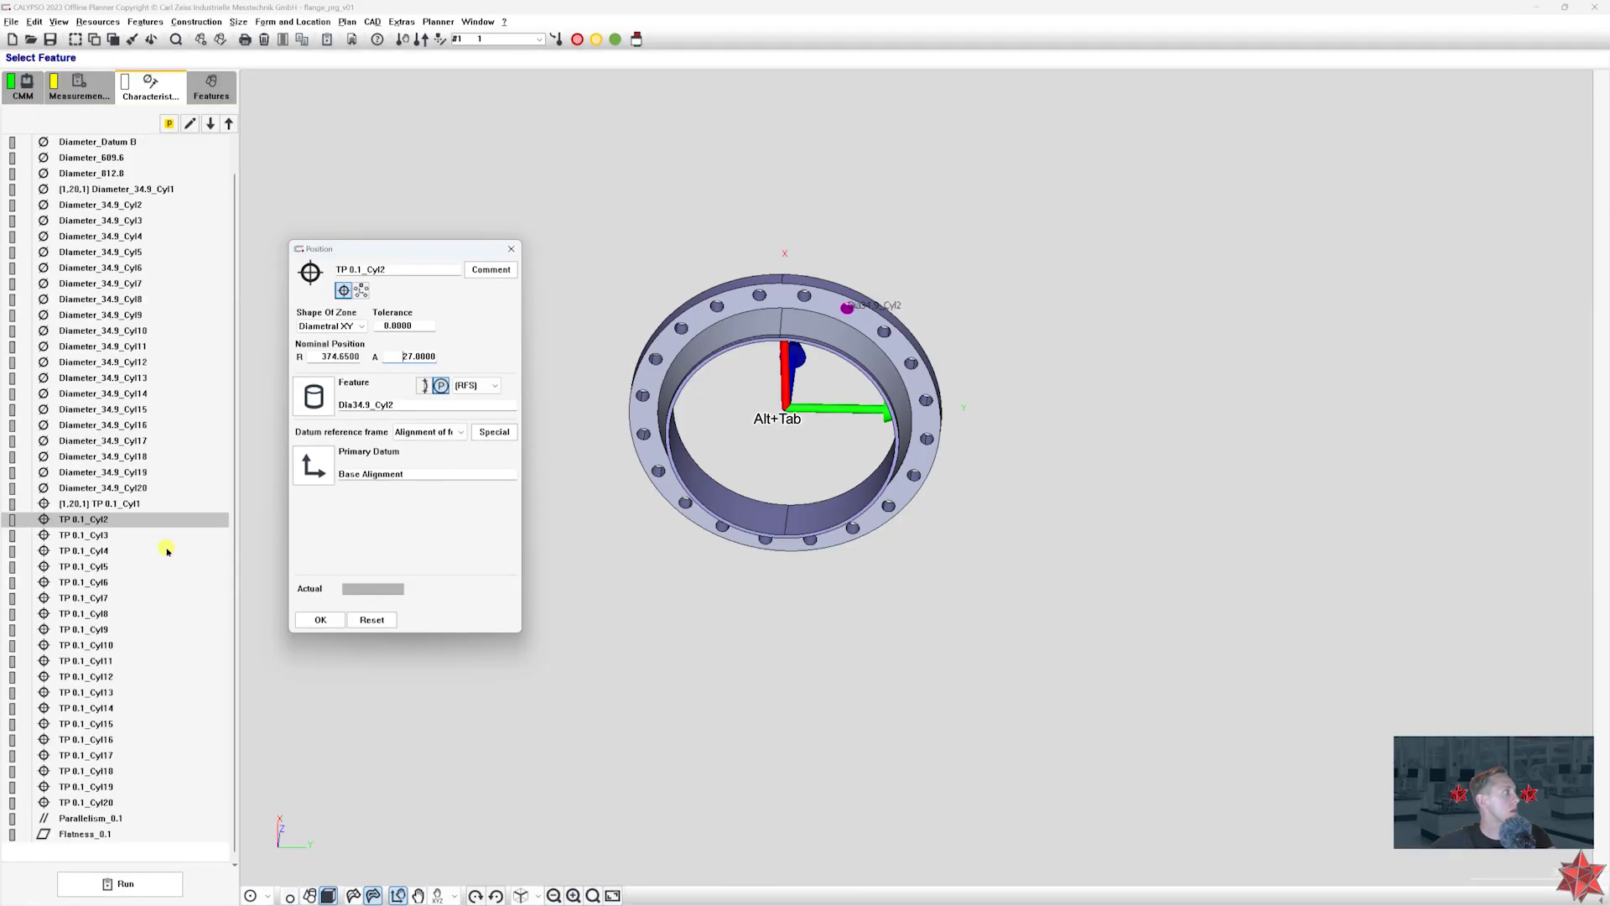
- Review the nominal radius and angle of the position characteristics TP 0.1_Cyl3 through TP 0.1_Cyl11, one by one
double_click(136, 535)
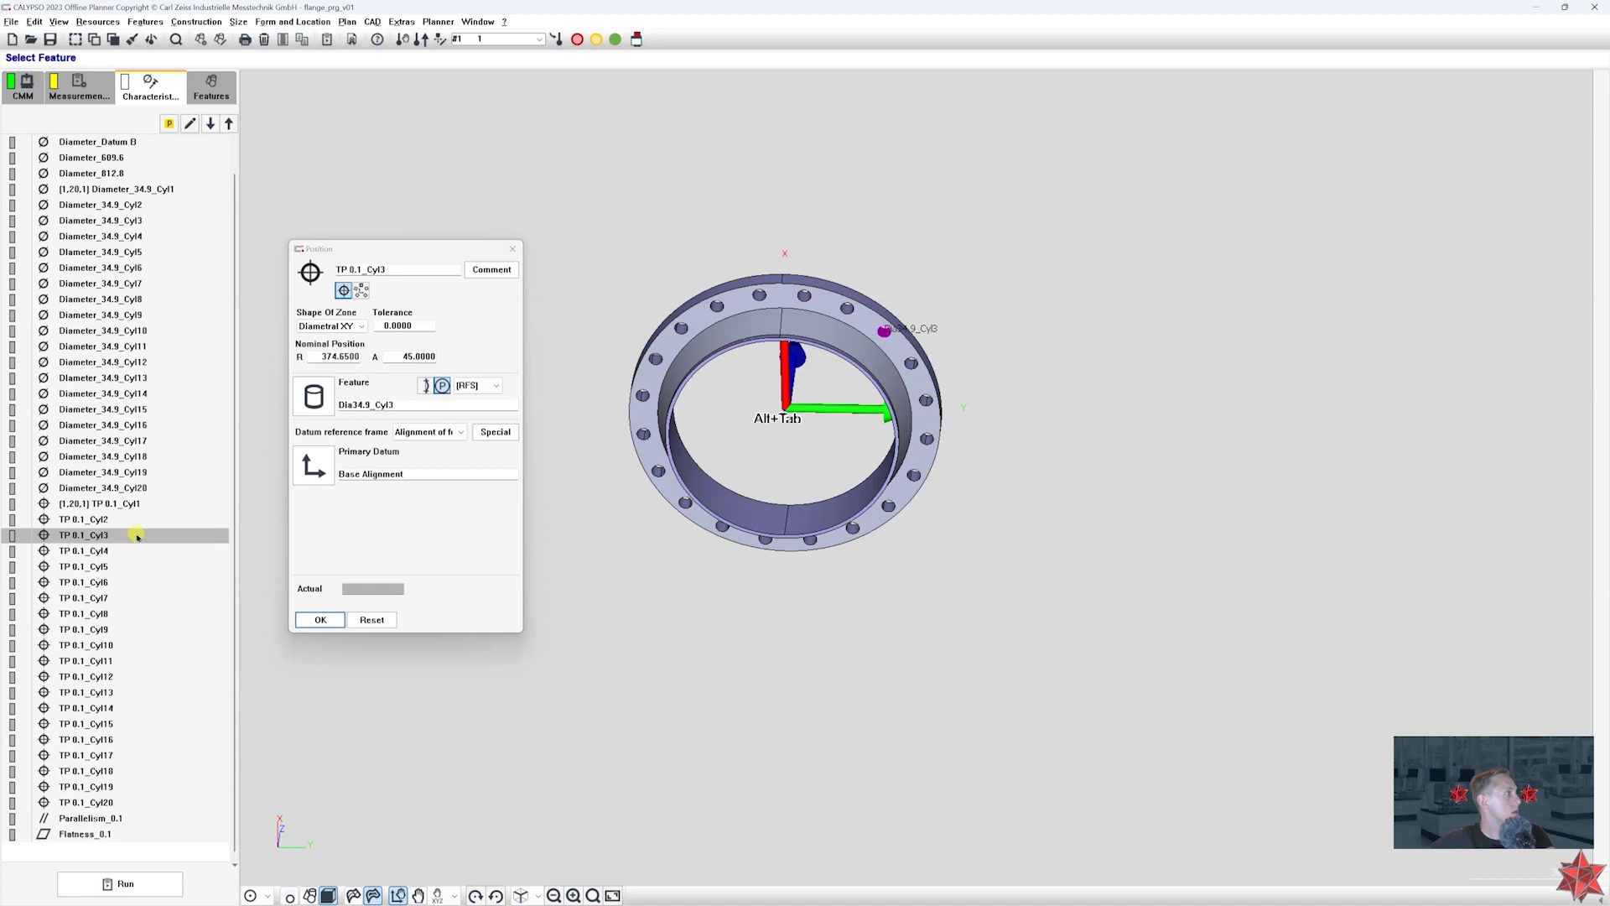
double_click(111, 551)
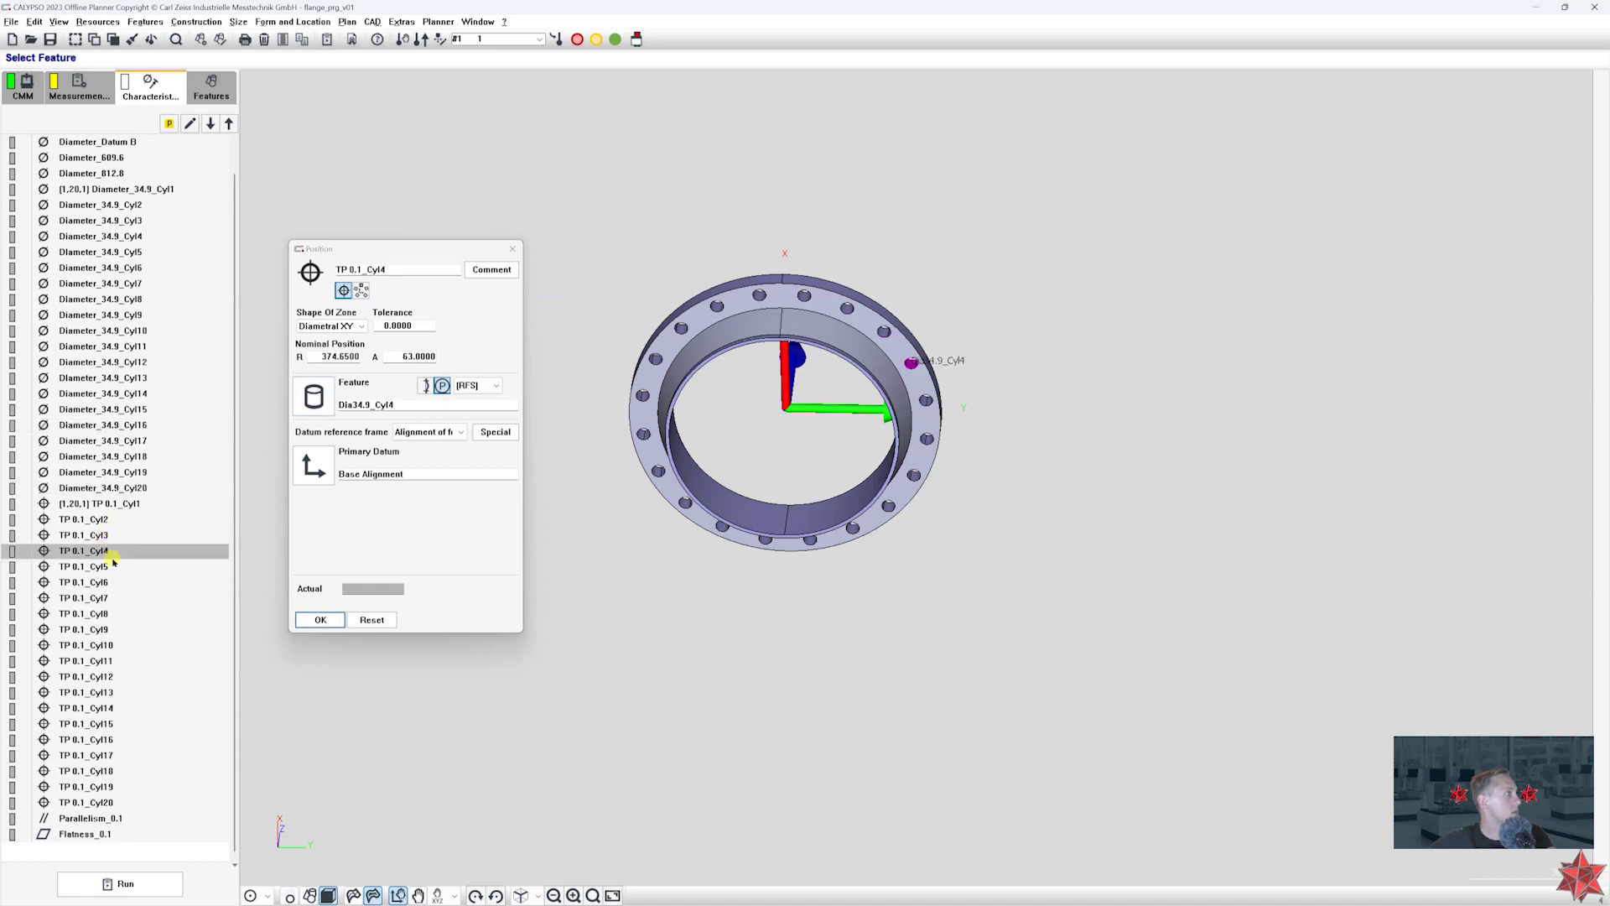
double_click(111, 568)
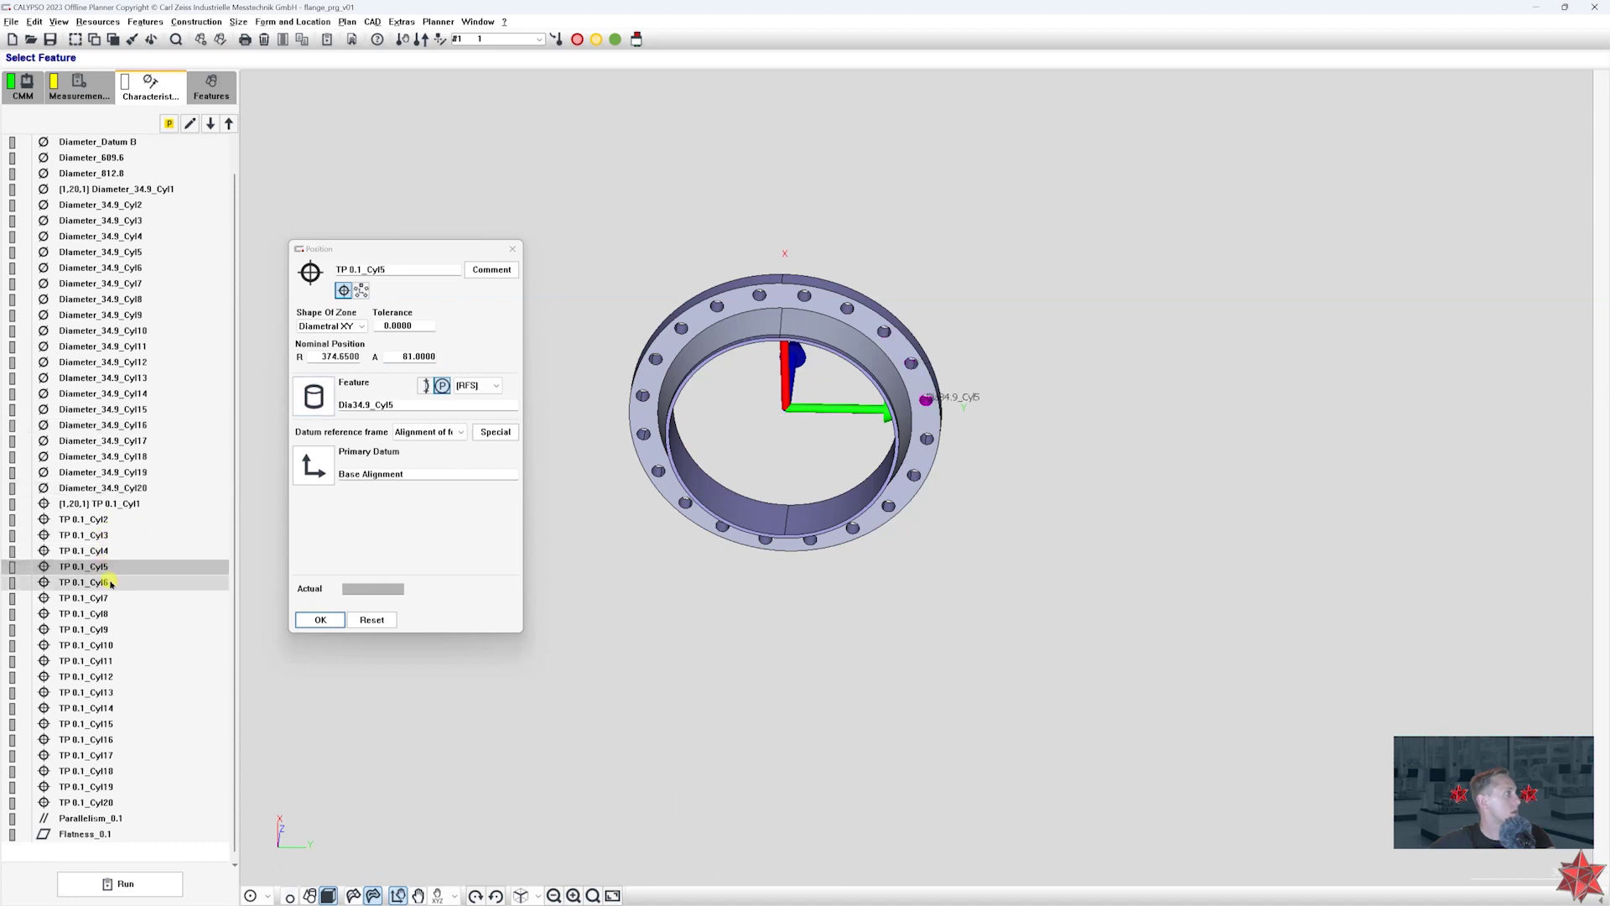
double_click(110, 582)
double_click(118, 598)
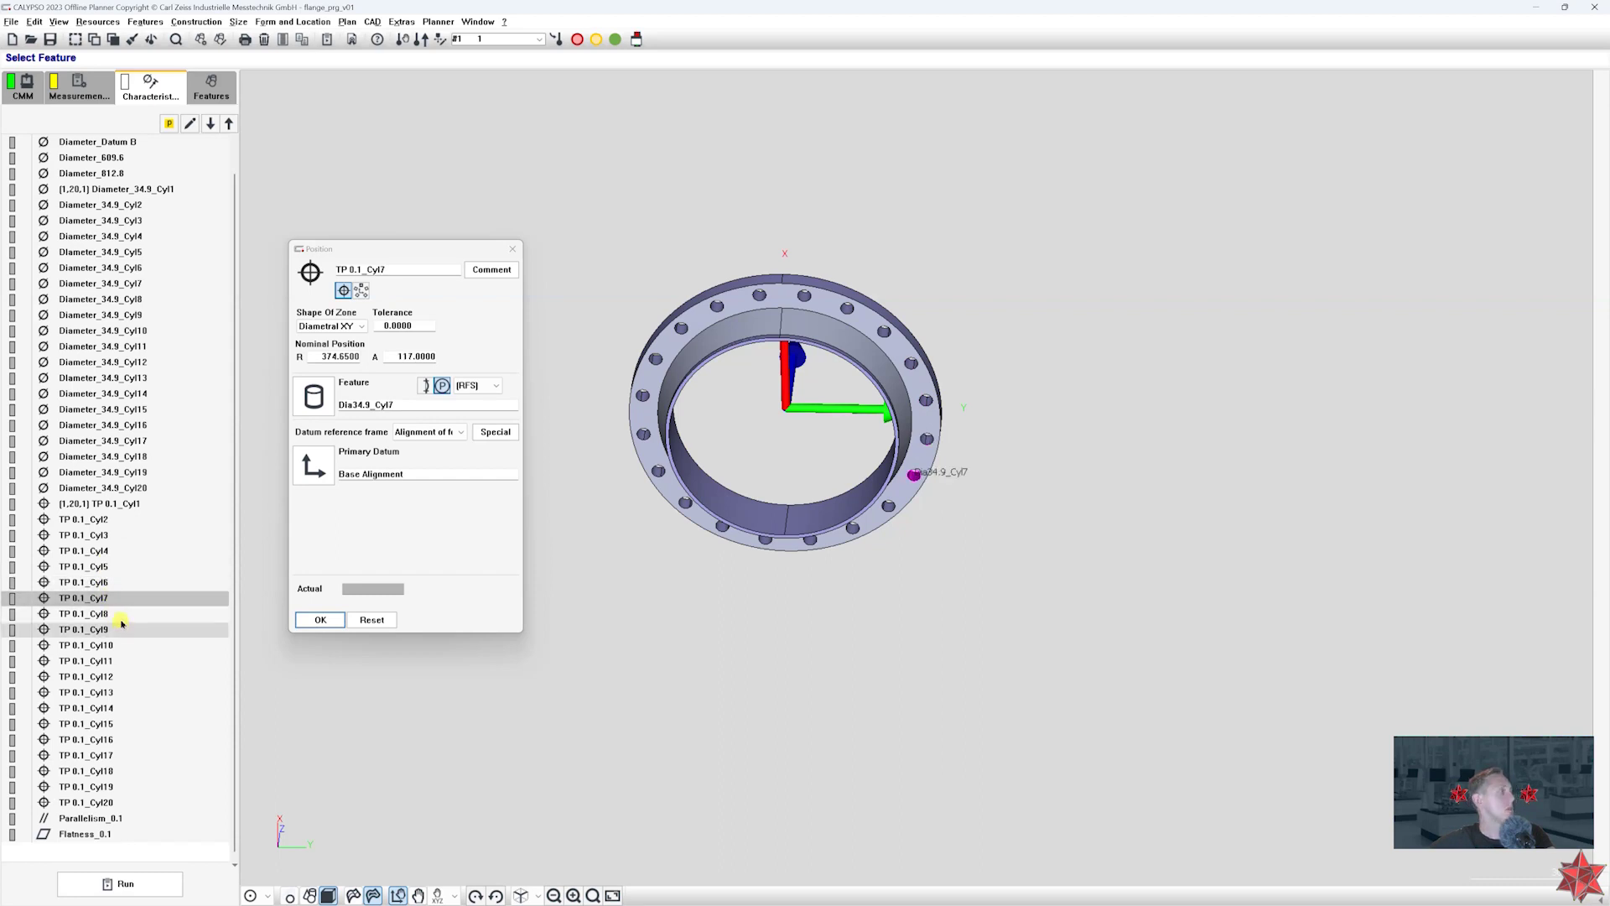
double_click(118, 613)
double_click(109, 629)
double_click(115, 644)
double_click(126, 662)
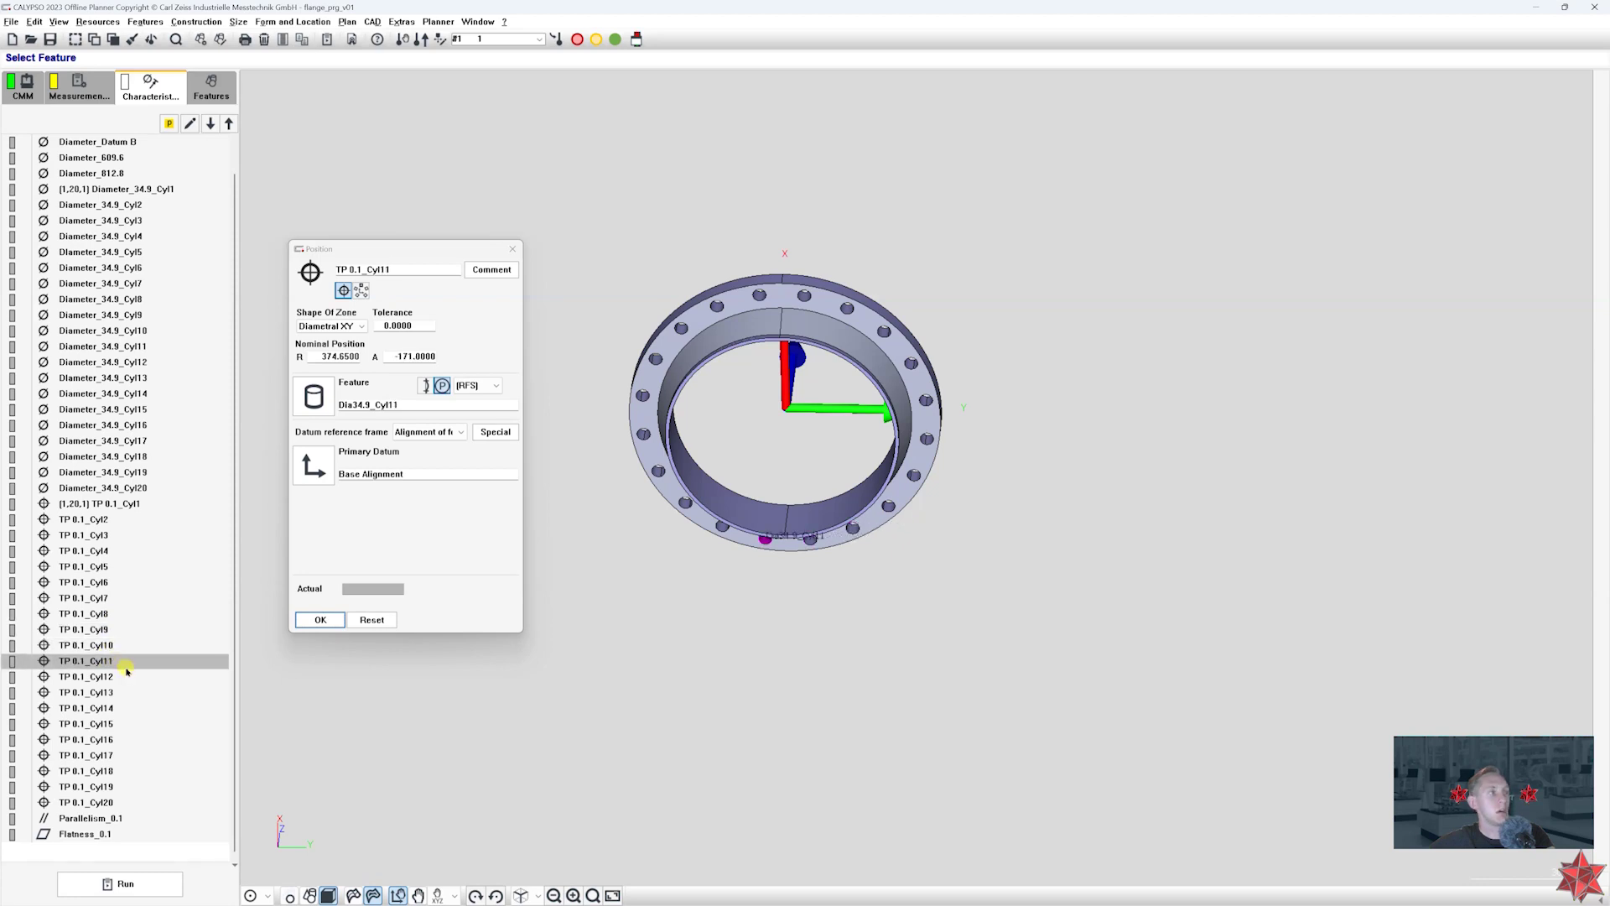
- Review the nominal positions of TP 0.1_Cyl12 through TP 0.1_Cyl17 and close the position definition
double_click(166, 676)
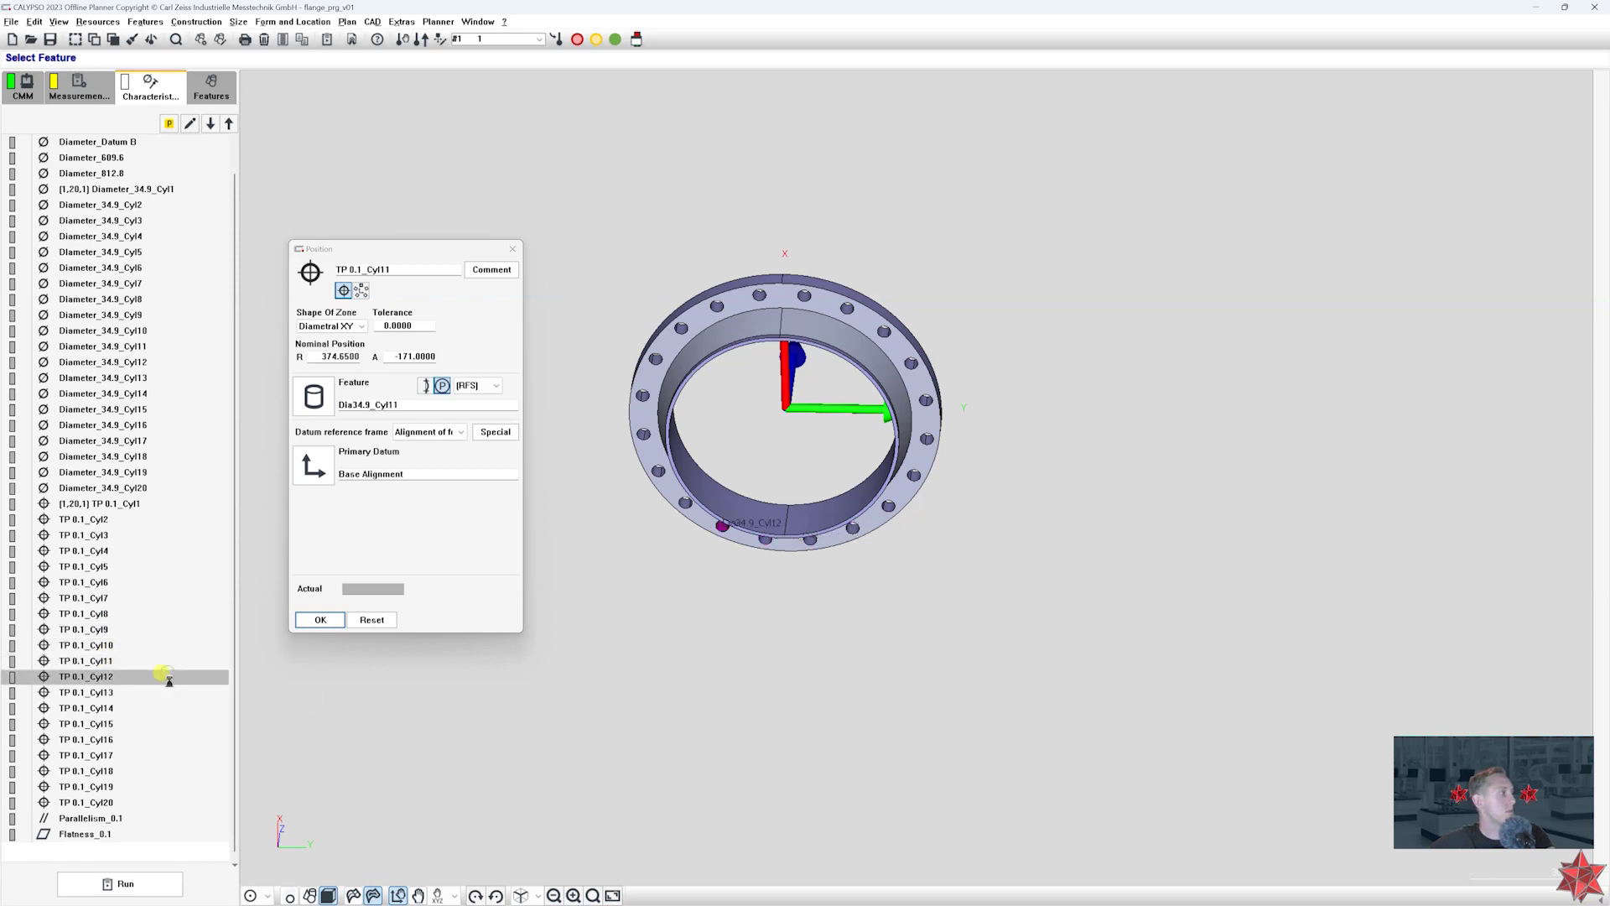
double_click(146, 693)
double_click(144, 708)
double_click(143, 723)
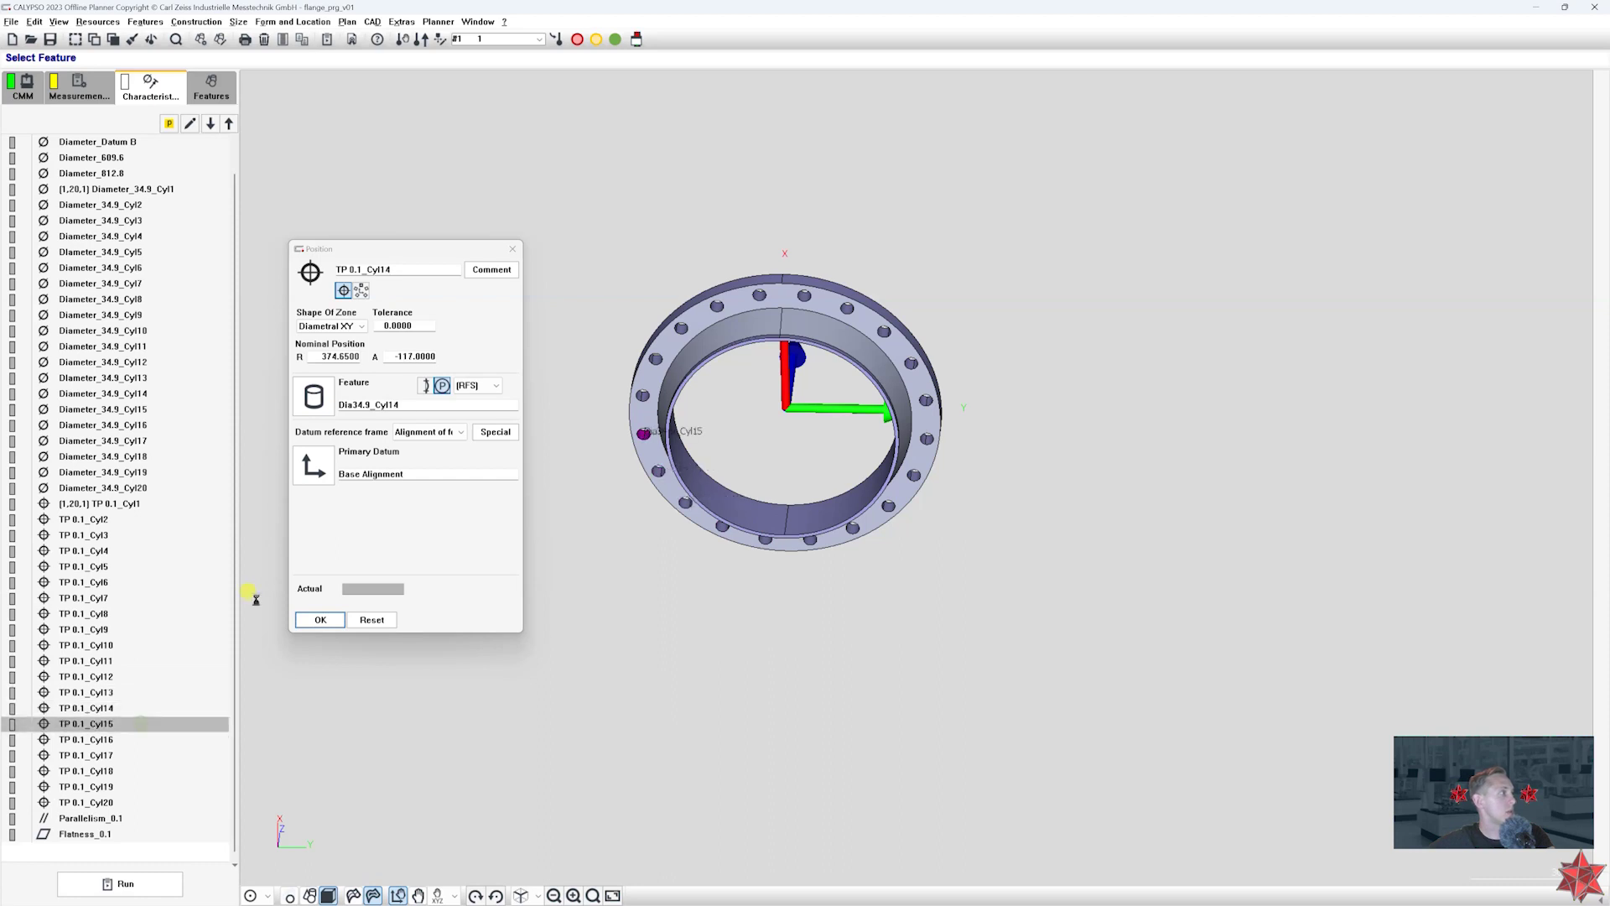
double_click(166, 743)
double_click(174, 755)
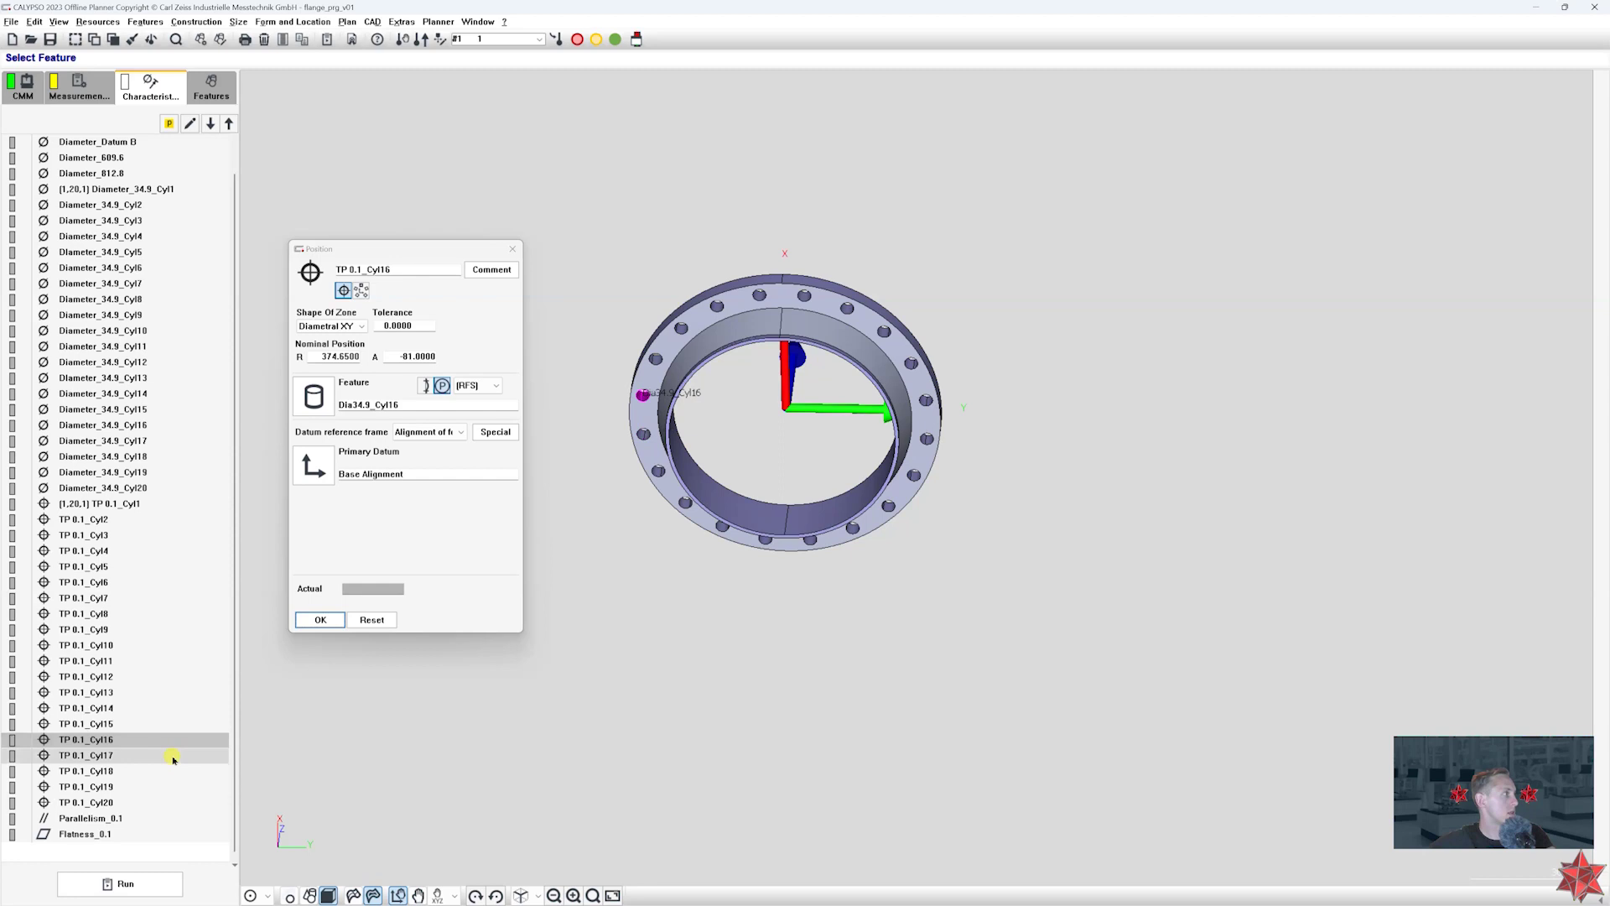
click(320, 619)
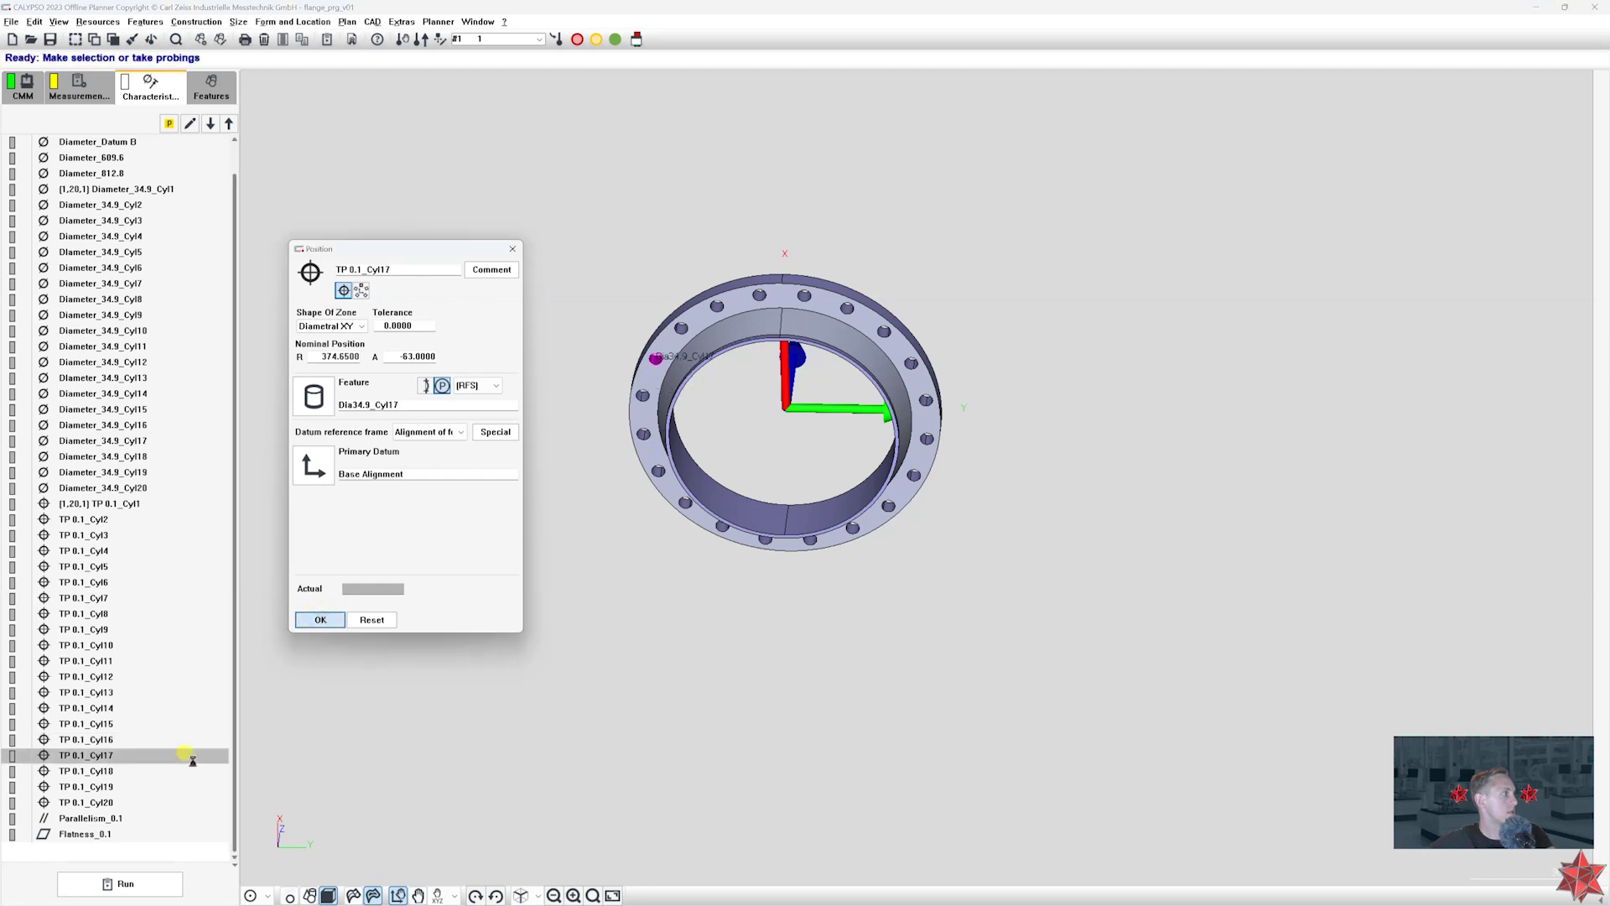
- Inspect on the model which surfaces the Parallelism_0.1 and Flatness_0.1 characteristics refer to
click(124, 818)
middle_drag(856, 469, 898, 503)
click(105, 837)
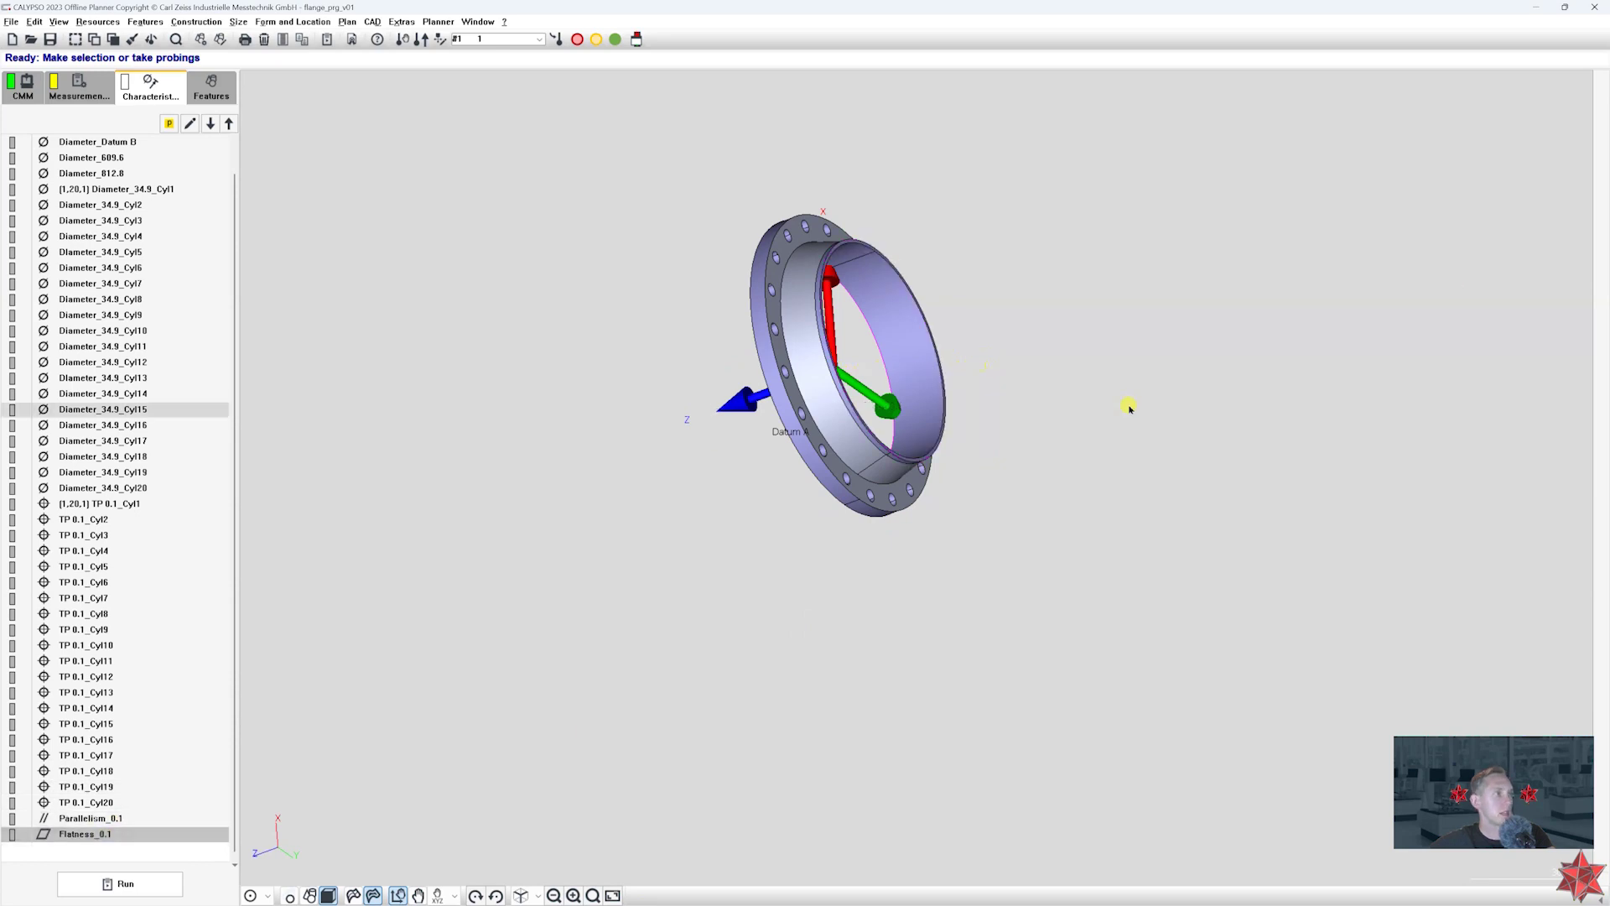
middle_drag(1242, 333, 1525, 273)
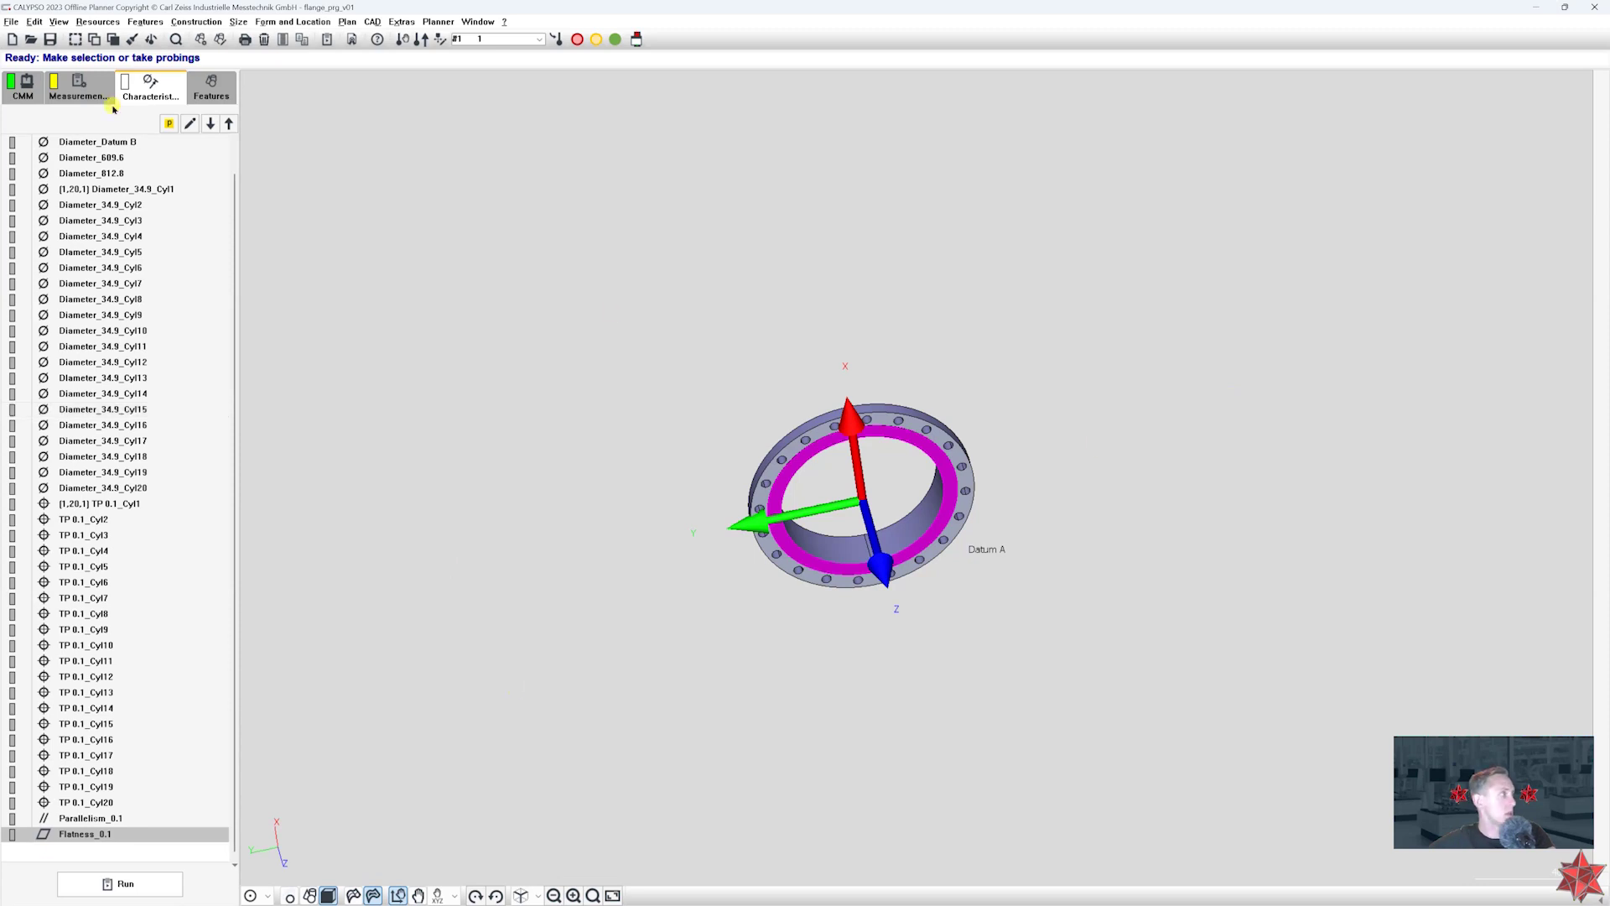
- Open the multiple report definition of the measurement plan, review the PiWeb Reporting_1 settings and close it
click(79, 87)
double_click(41, 213)
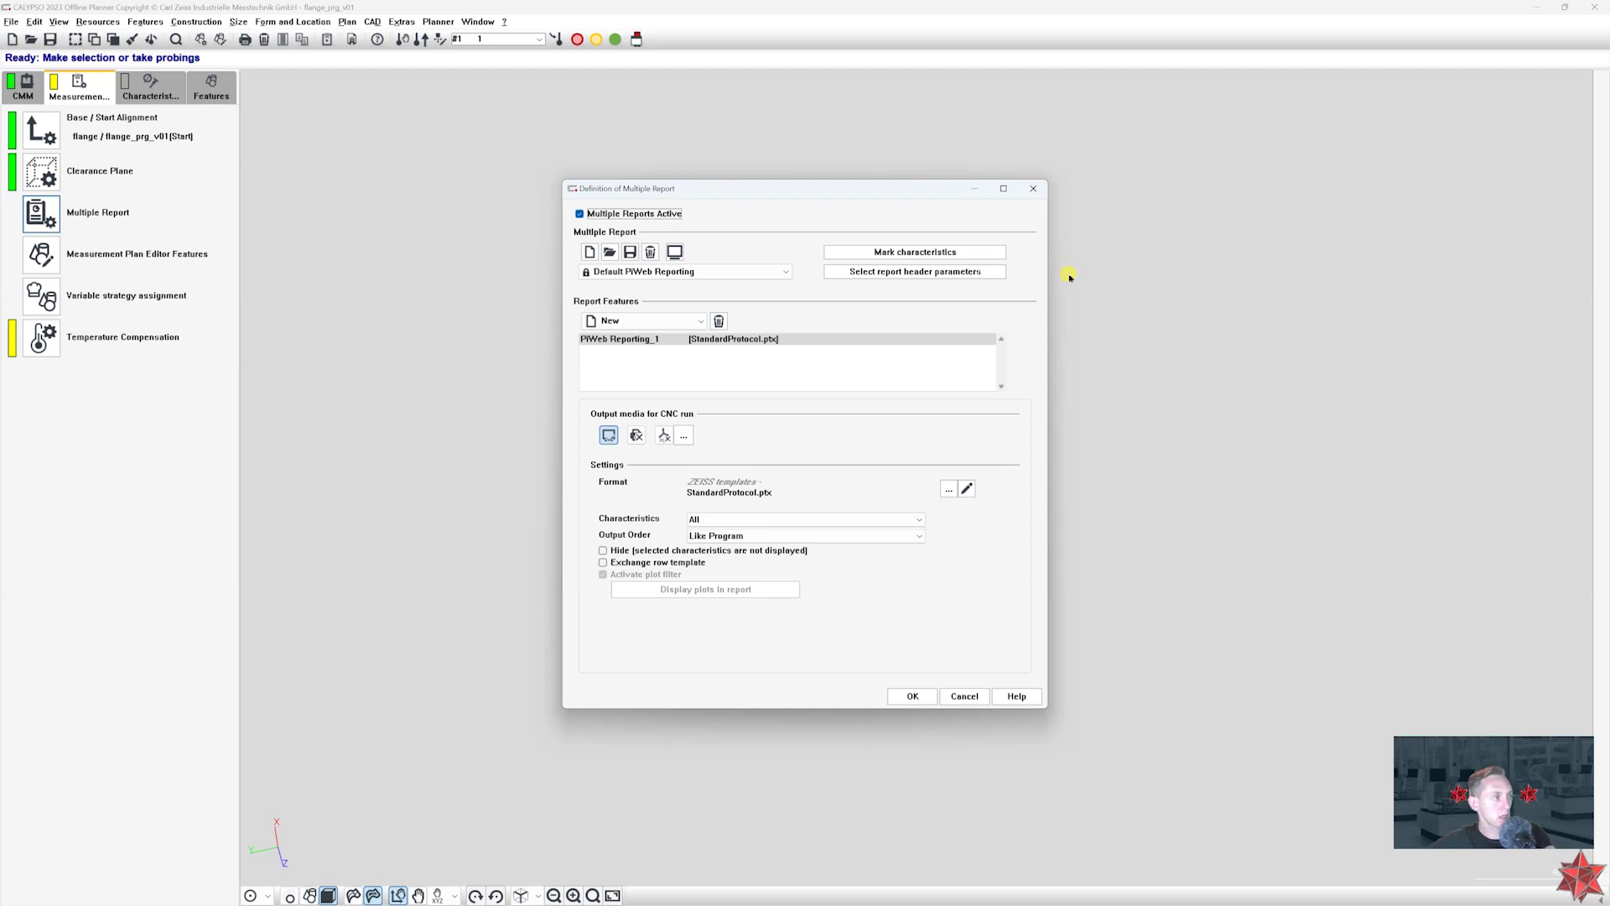
click(973, 339)
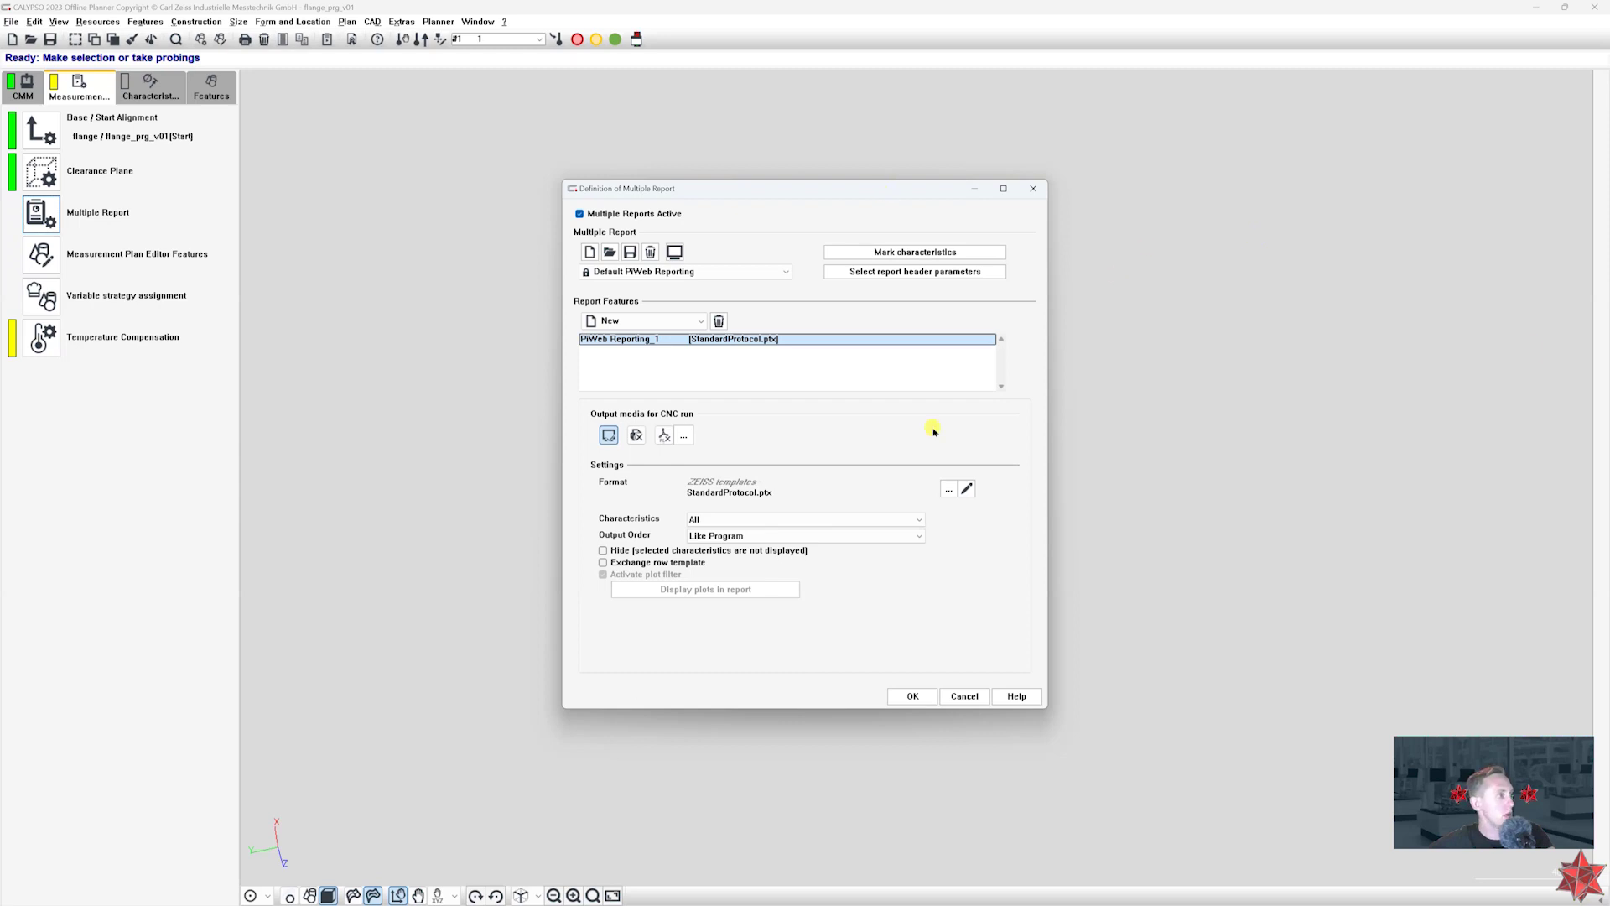
click(1034, 188)
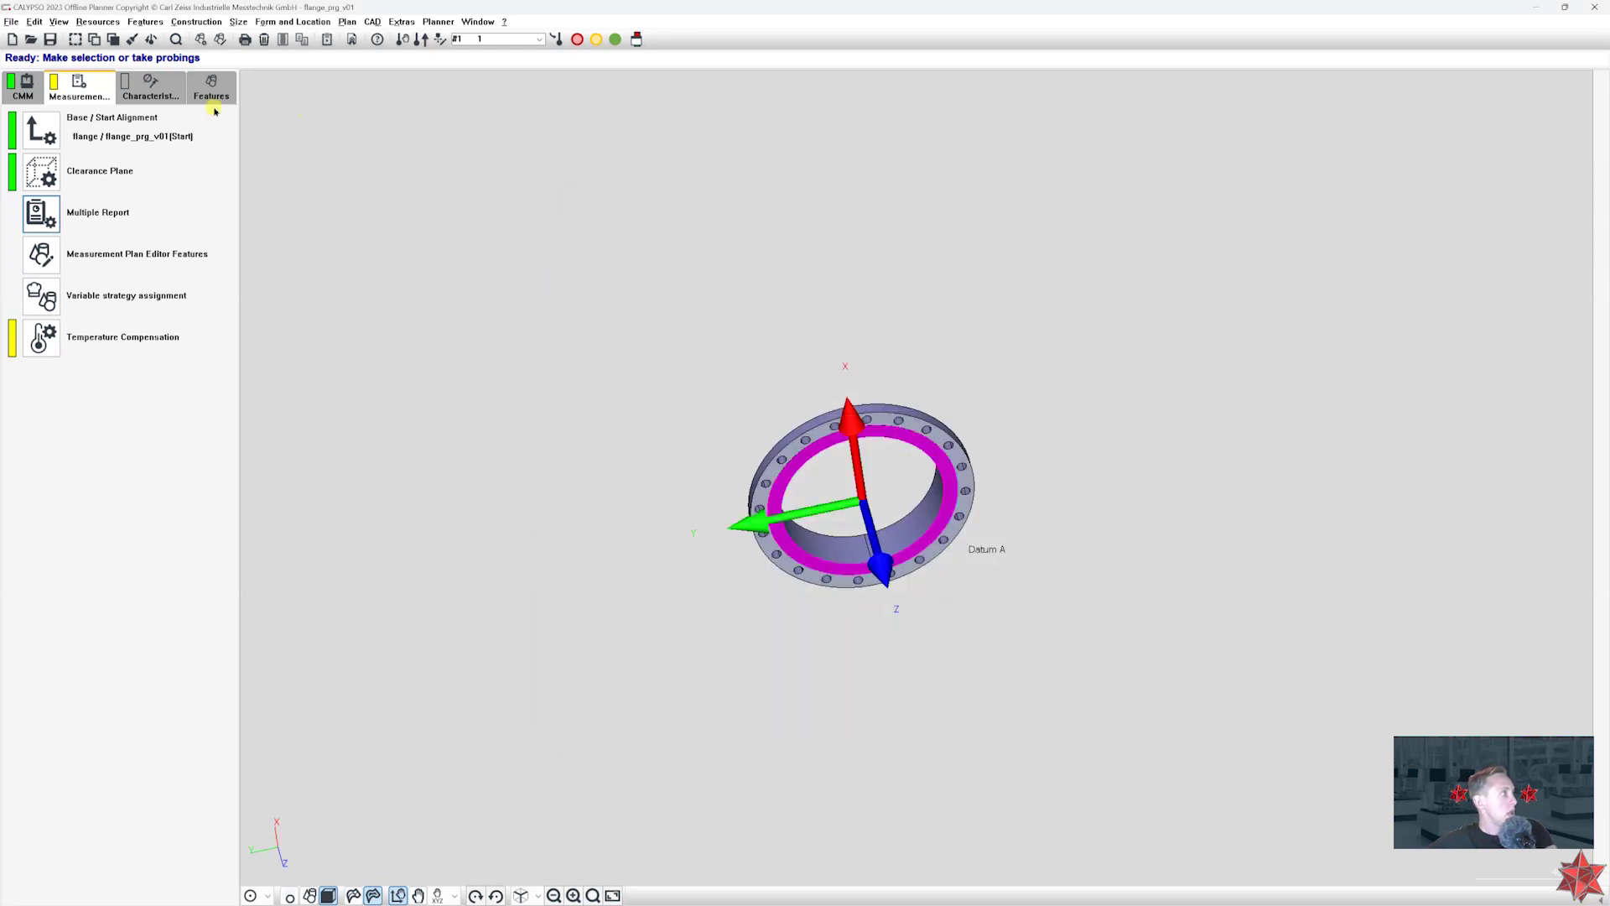
- Open the Results to File settings, review the output options and close them without changes
click(142, 84)
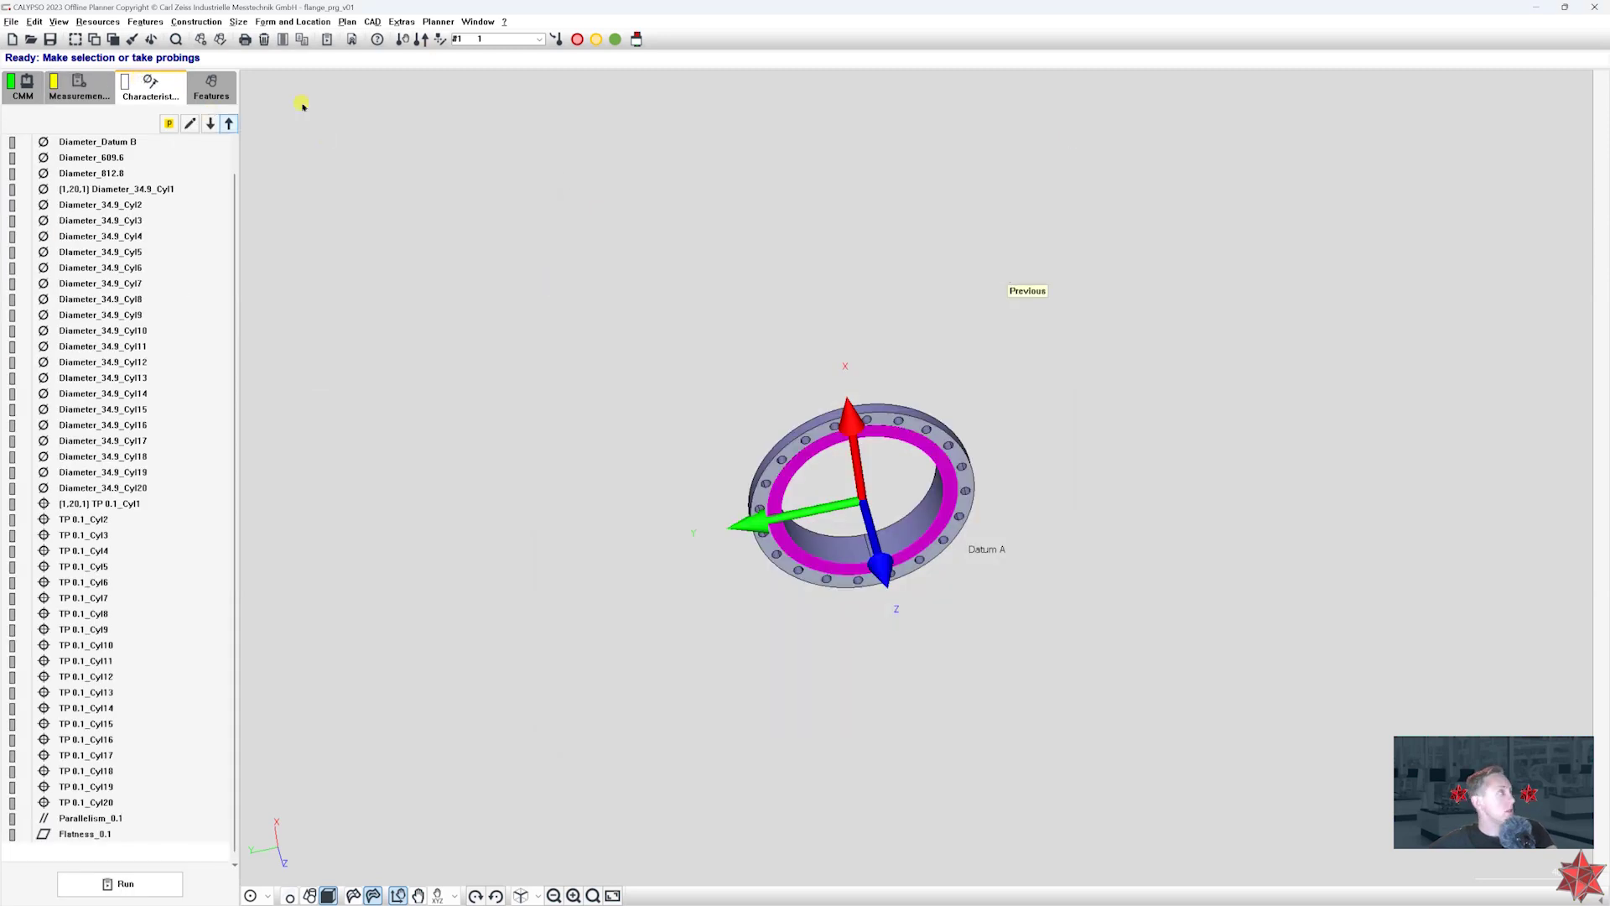
click(82, 23)
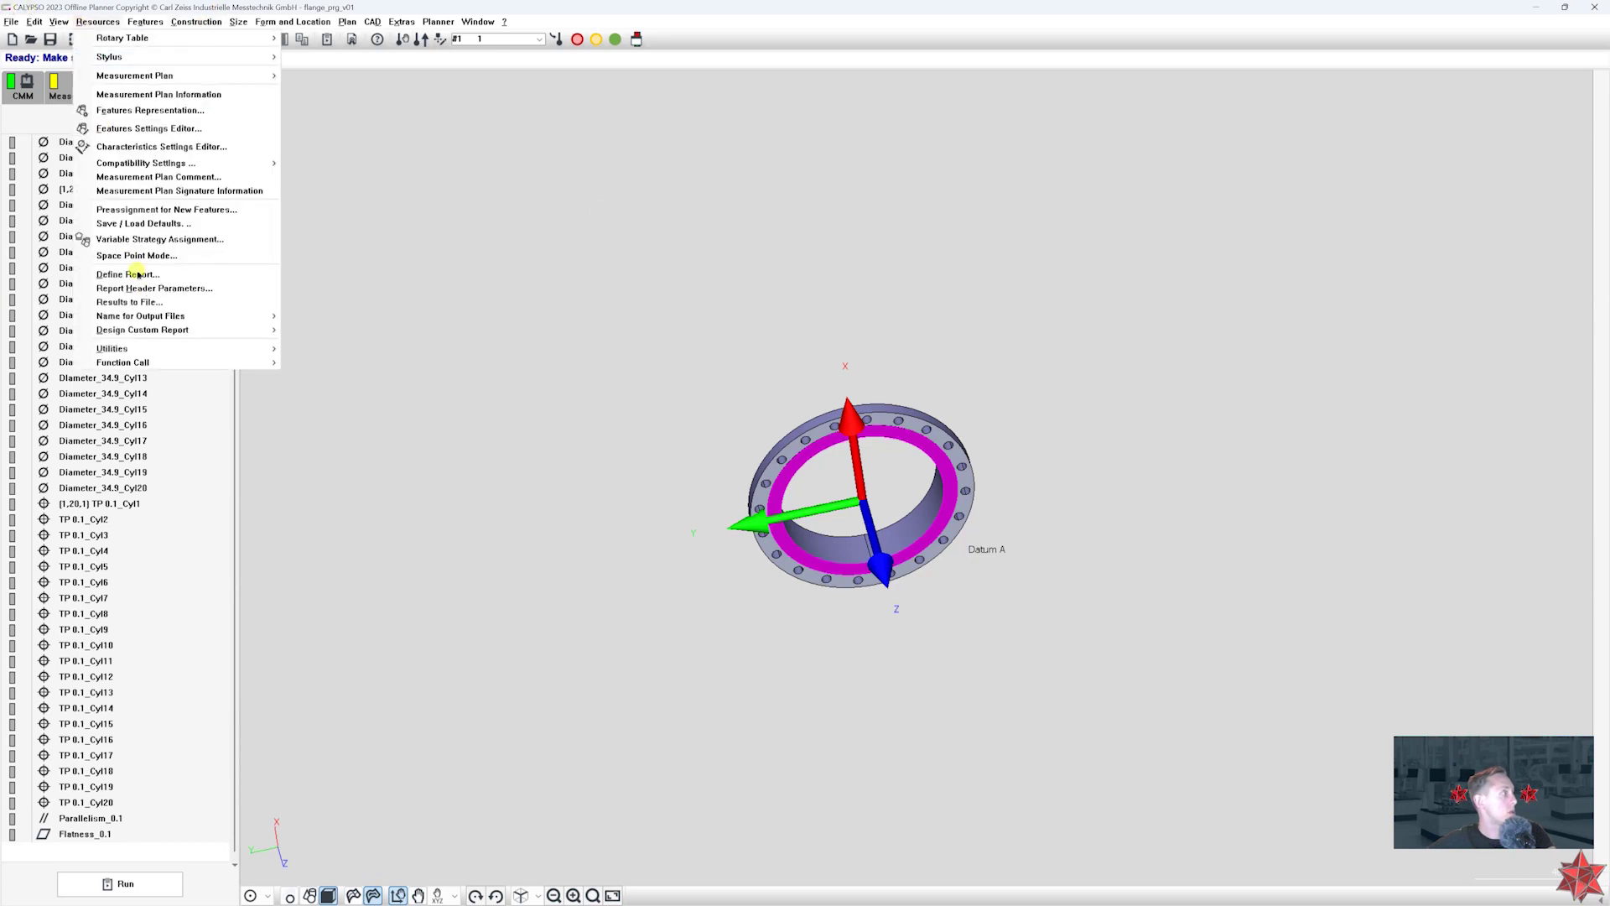
click(154, 289)
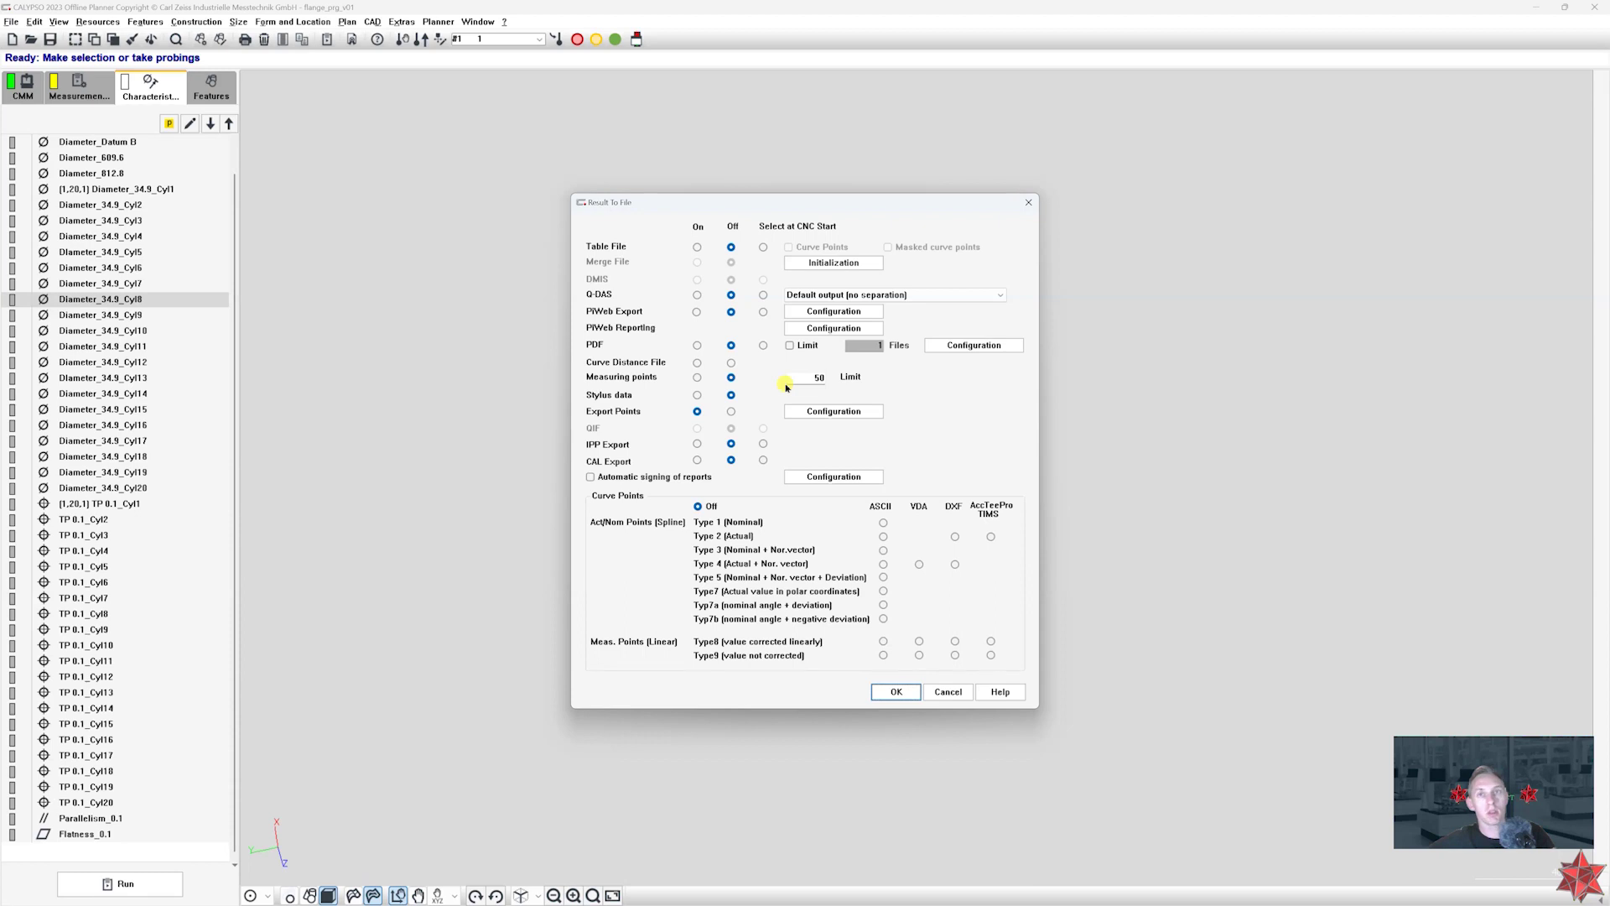
click(1028, 203)
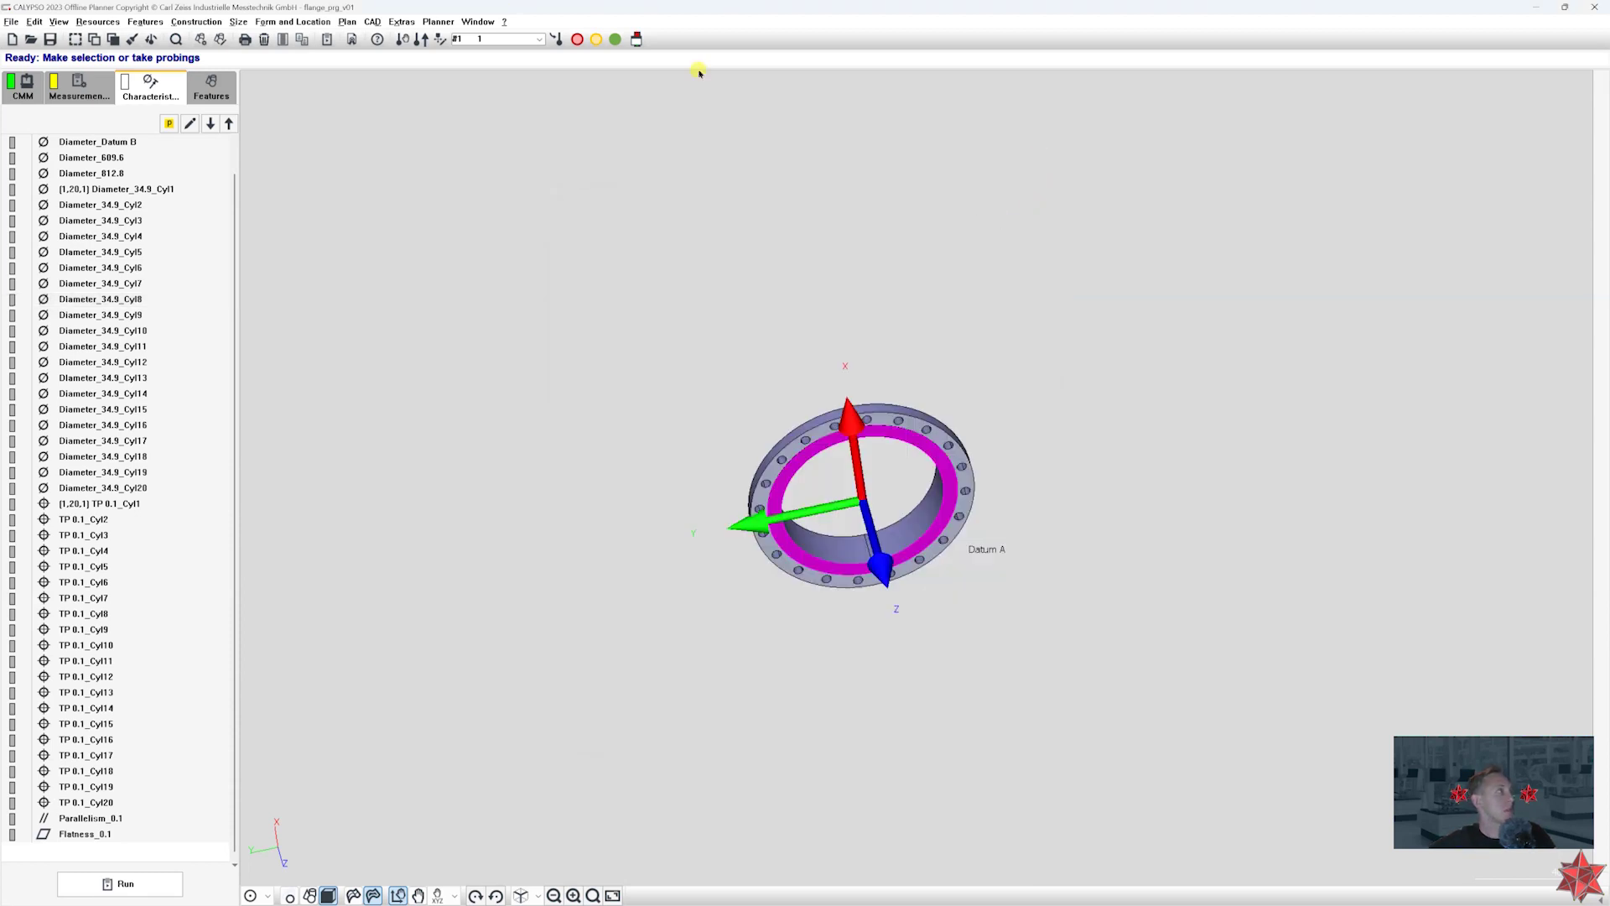
- Show the feature list and open the Measurement Plan Simulation with the flange and stylus upright in view
click(211, 86)
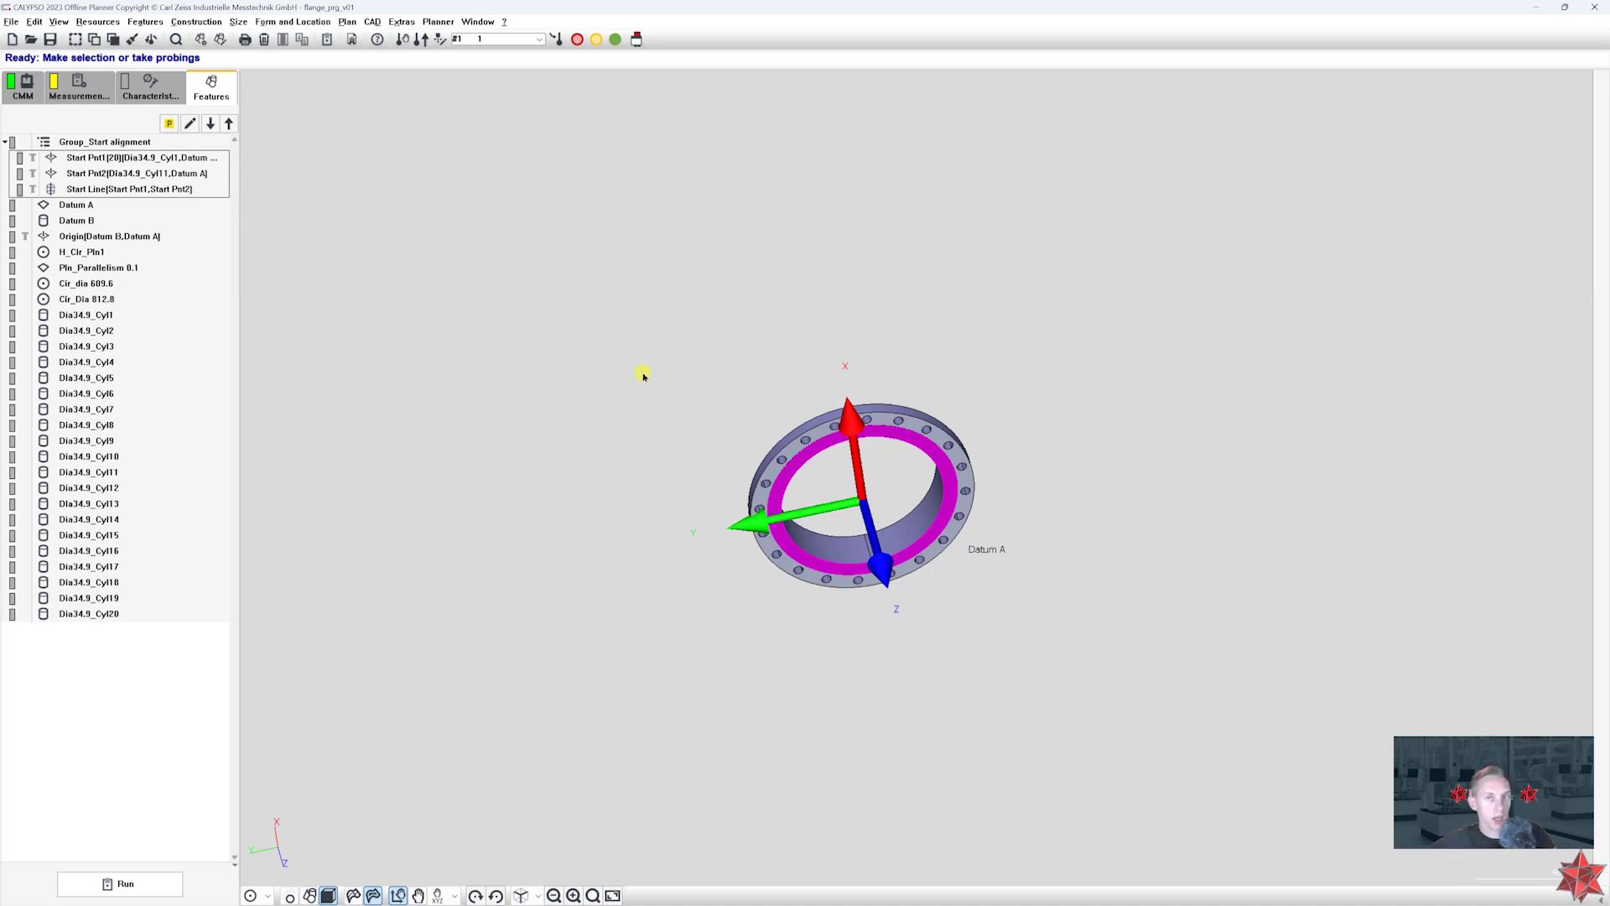
click(438, 22)
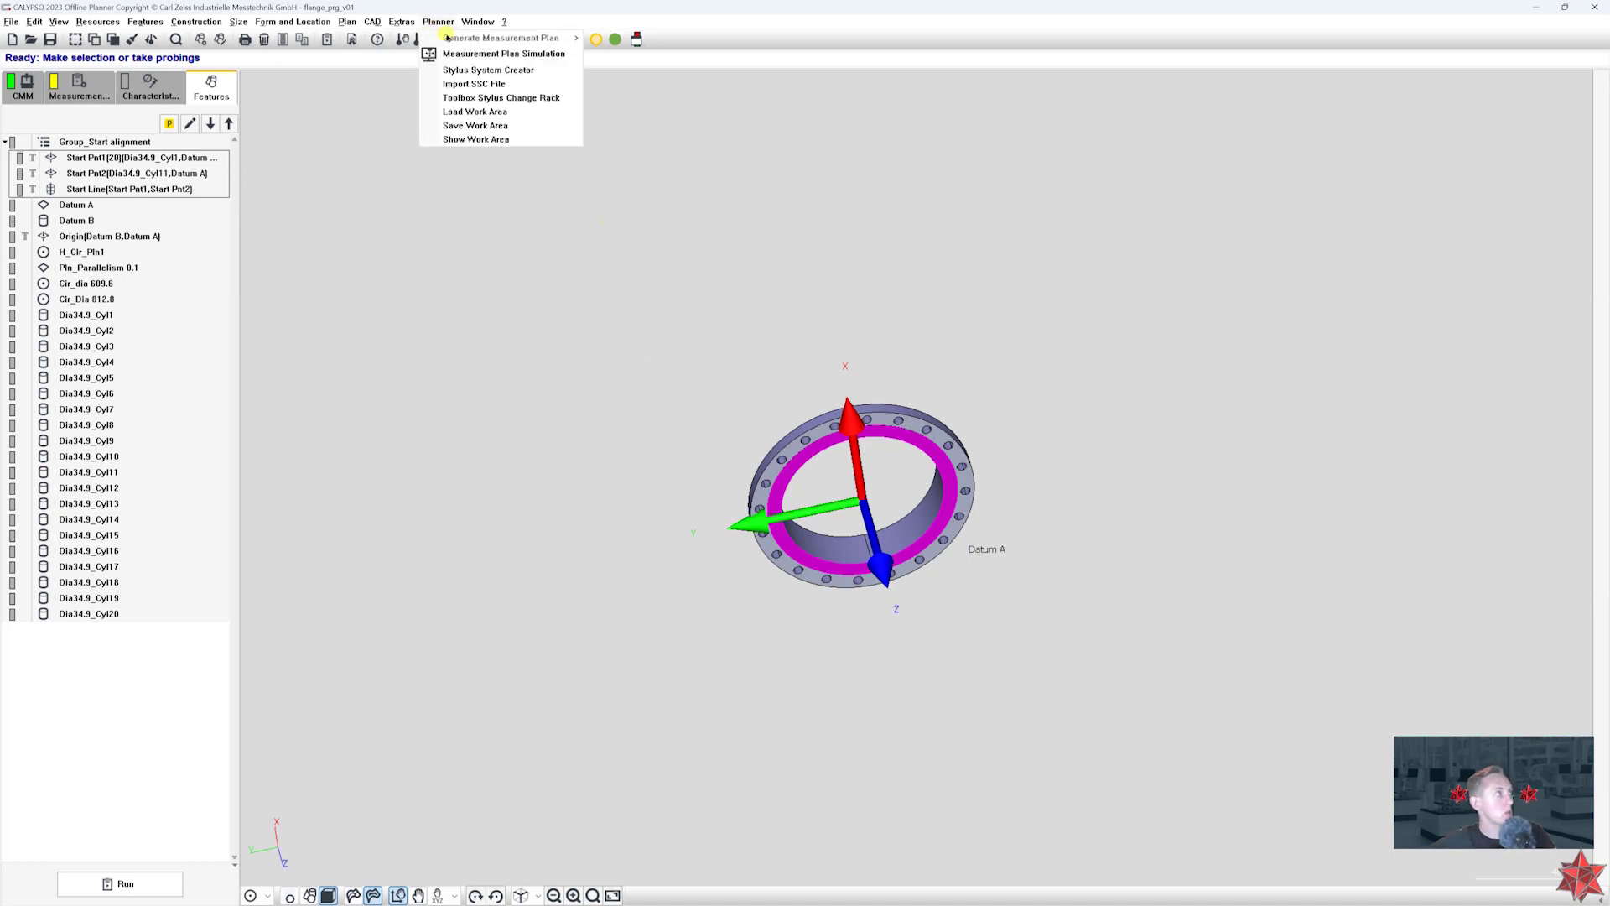
click(466, 54)
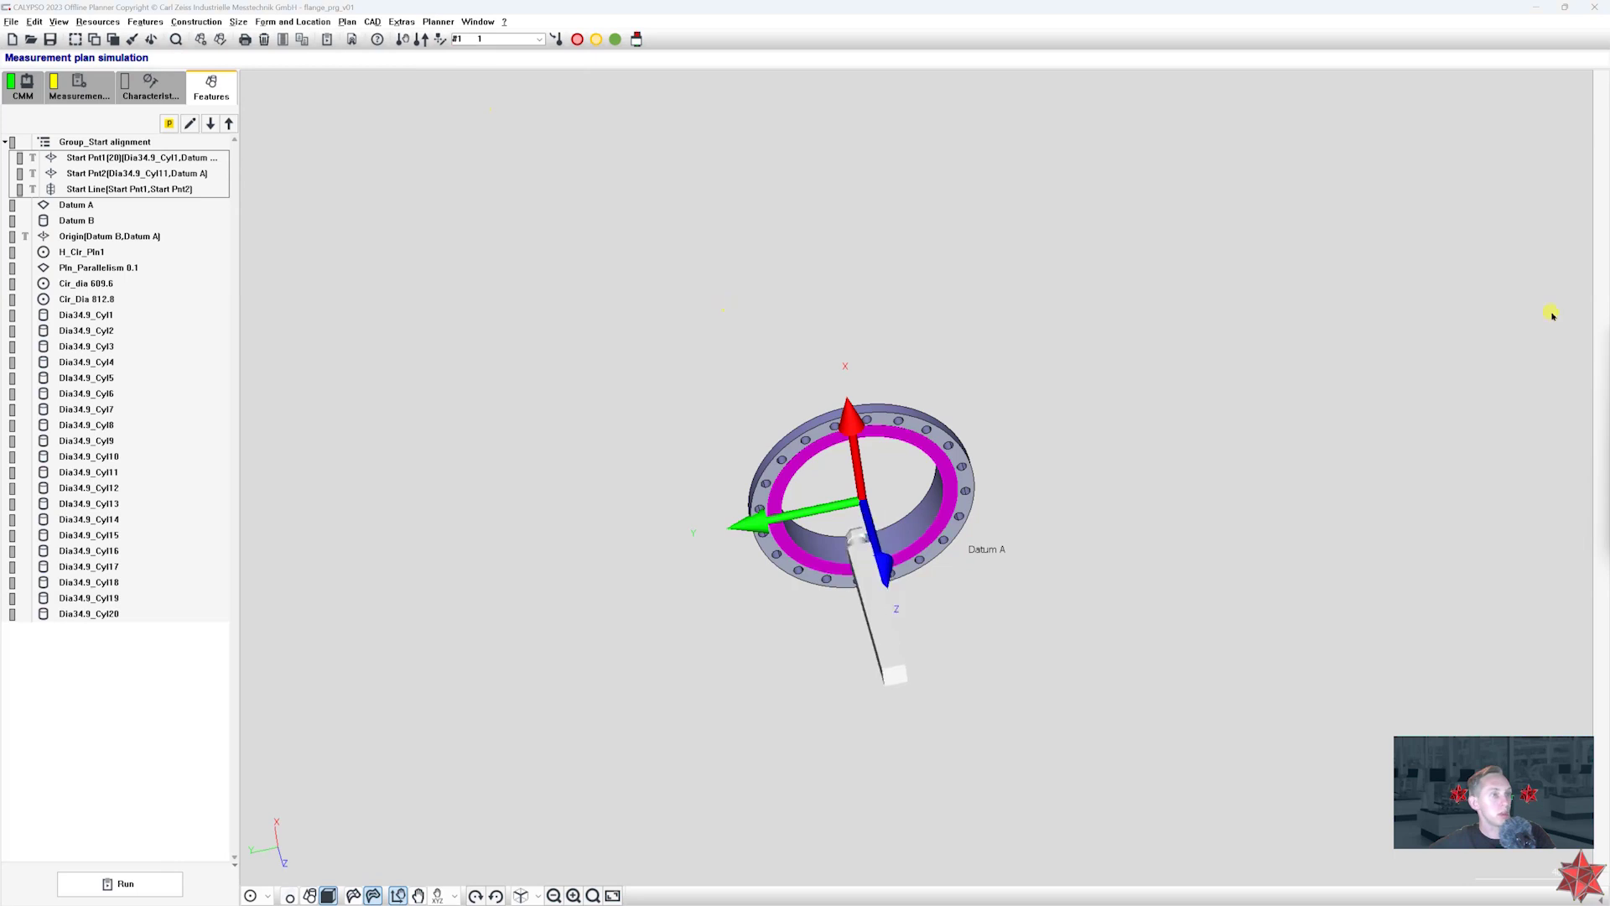
middle_drag(904, 53, 1024, 173)
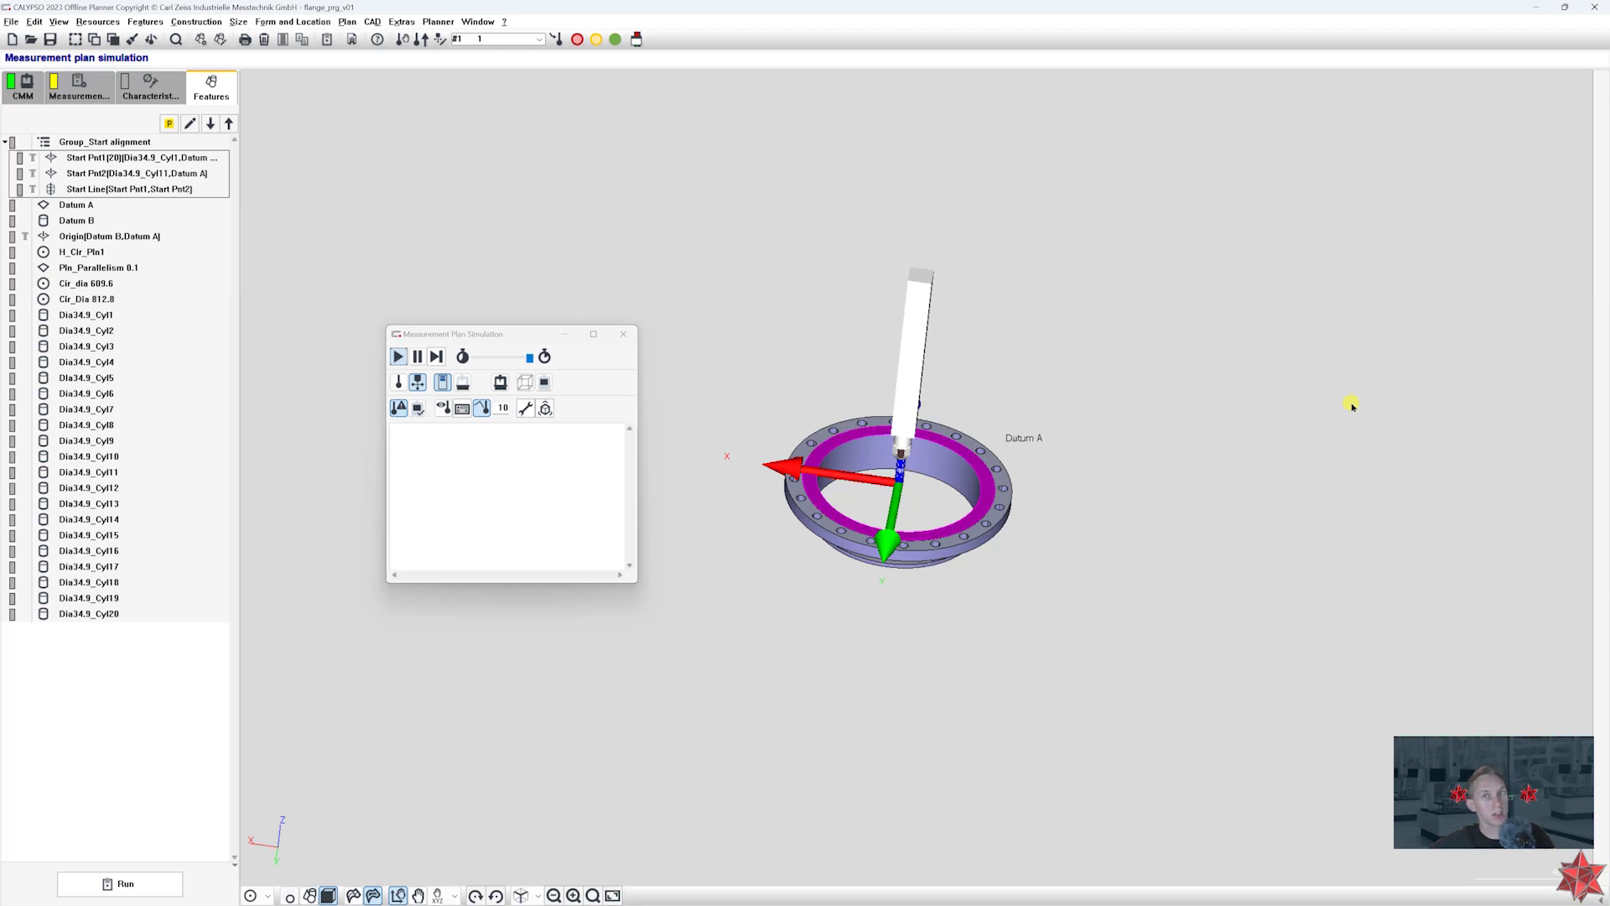
middle_drag(1244, 383, 1227, 386)
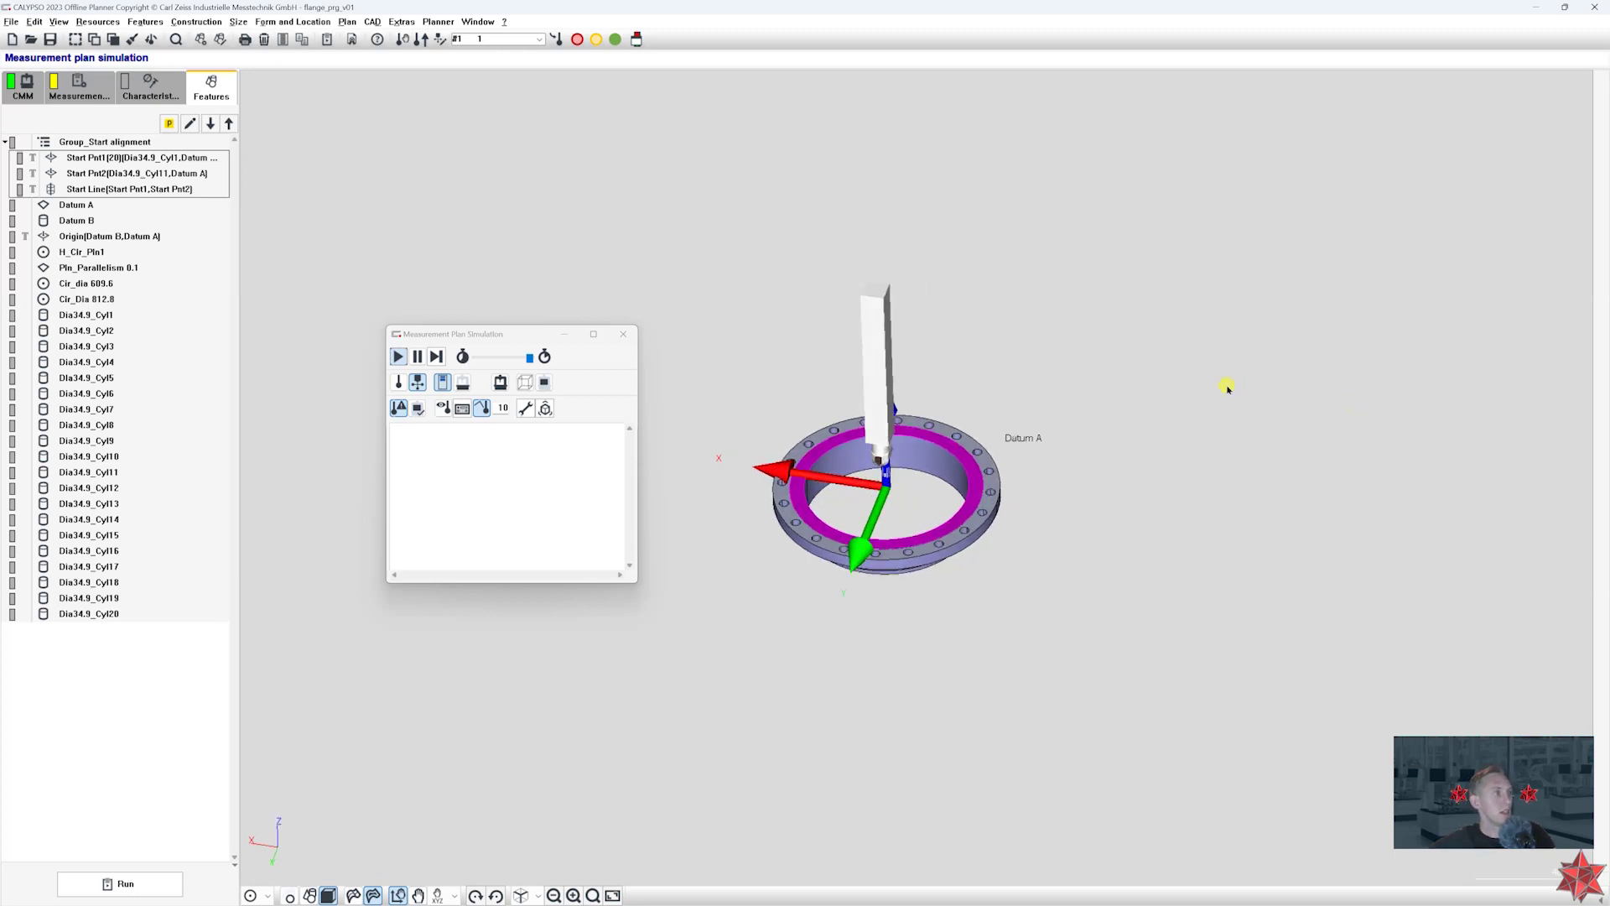